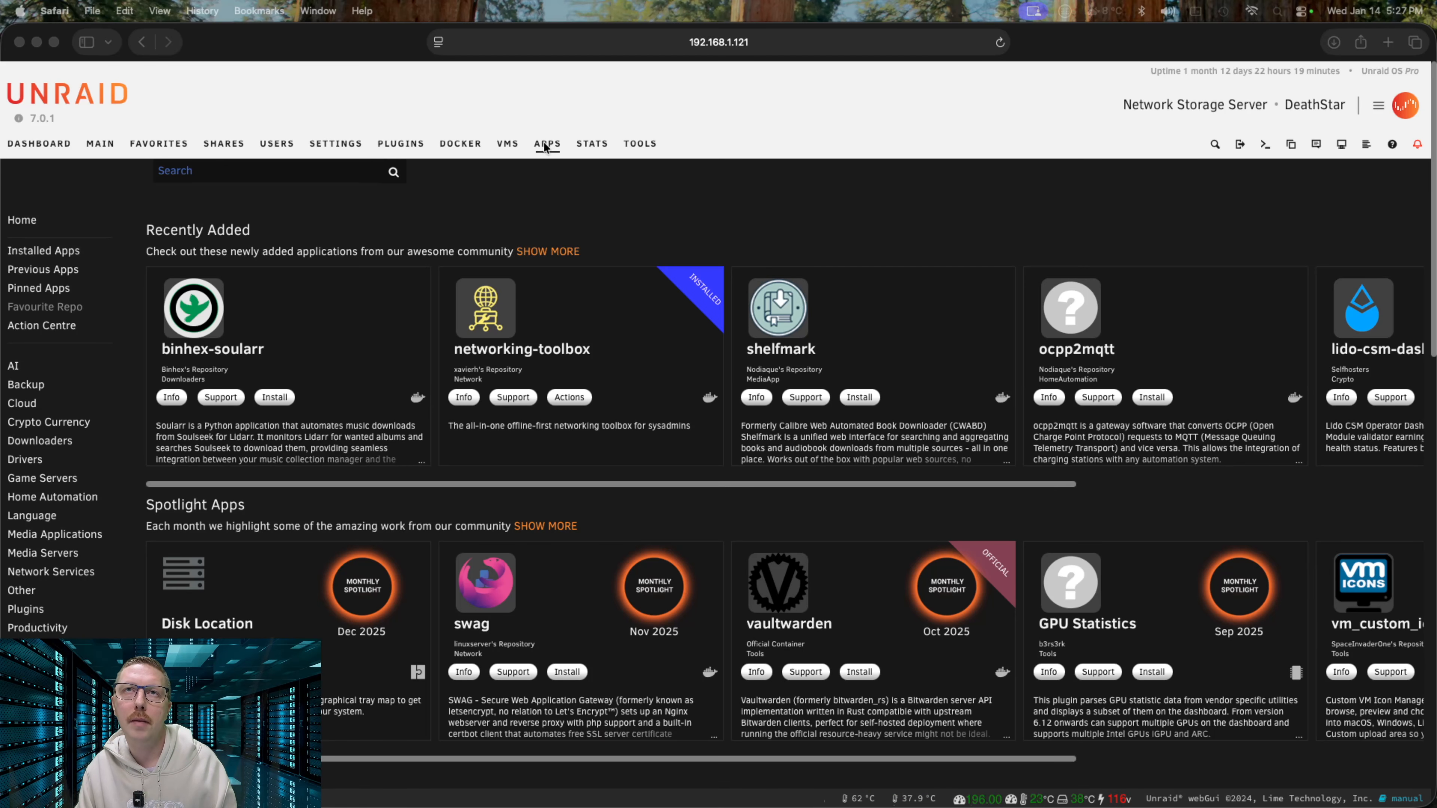
Search the community apps for invoiceninja and open the install form of the Invoice-Ninja container.
{"action": "left_click", "coordinate": [287, 177]}
{"action": "left_click", "coordinate": [288, 177]}
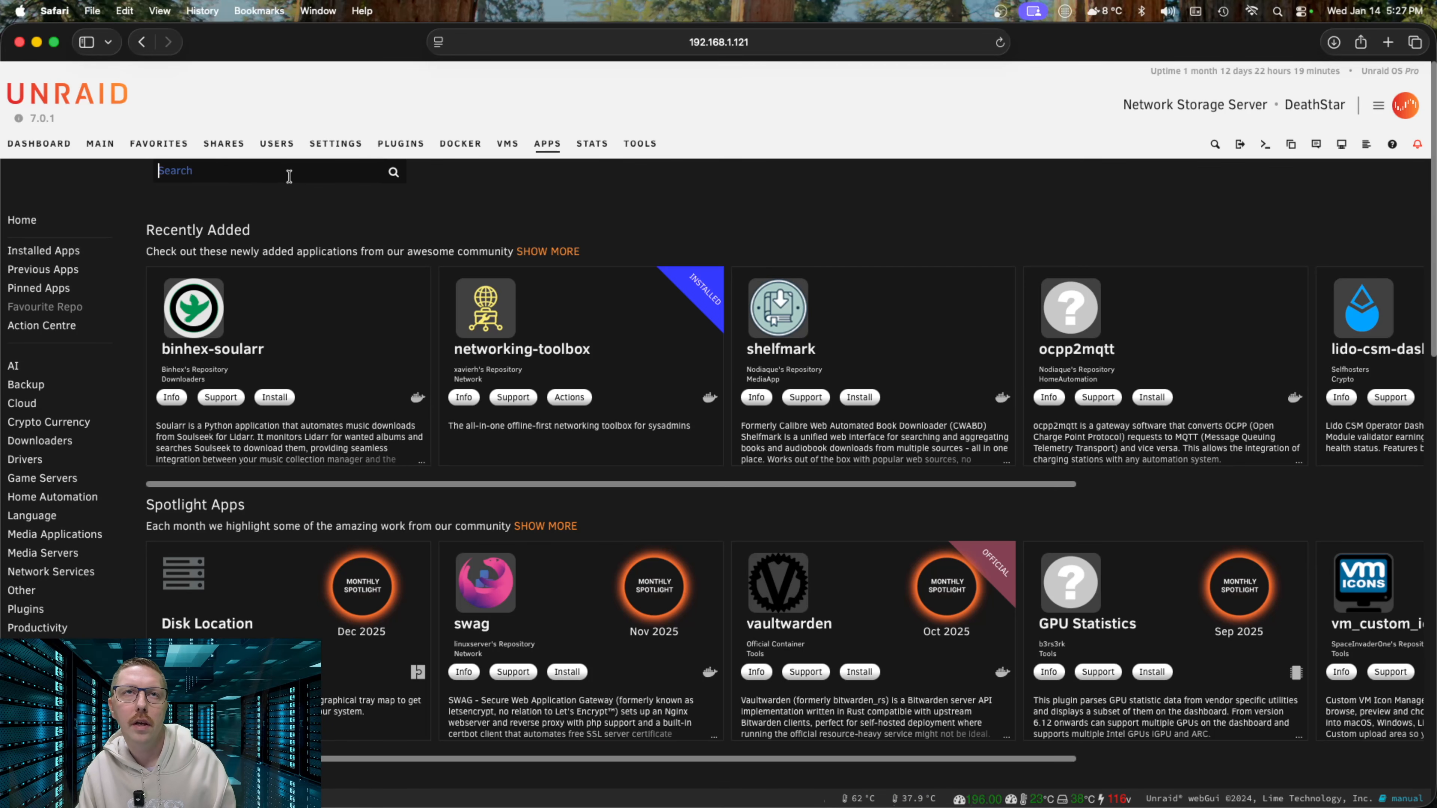
{"action": "type", "text": "invoicen"}
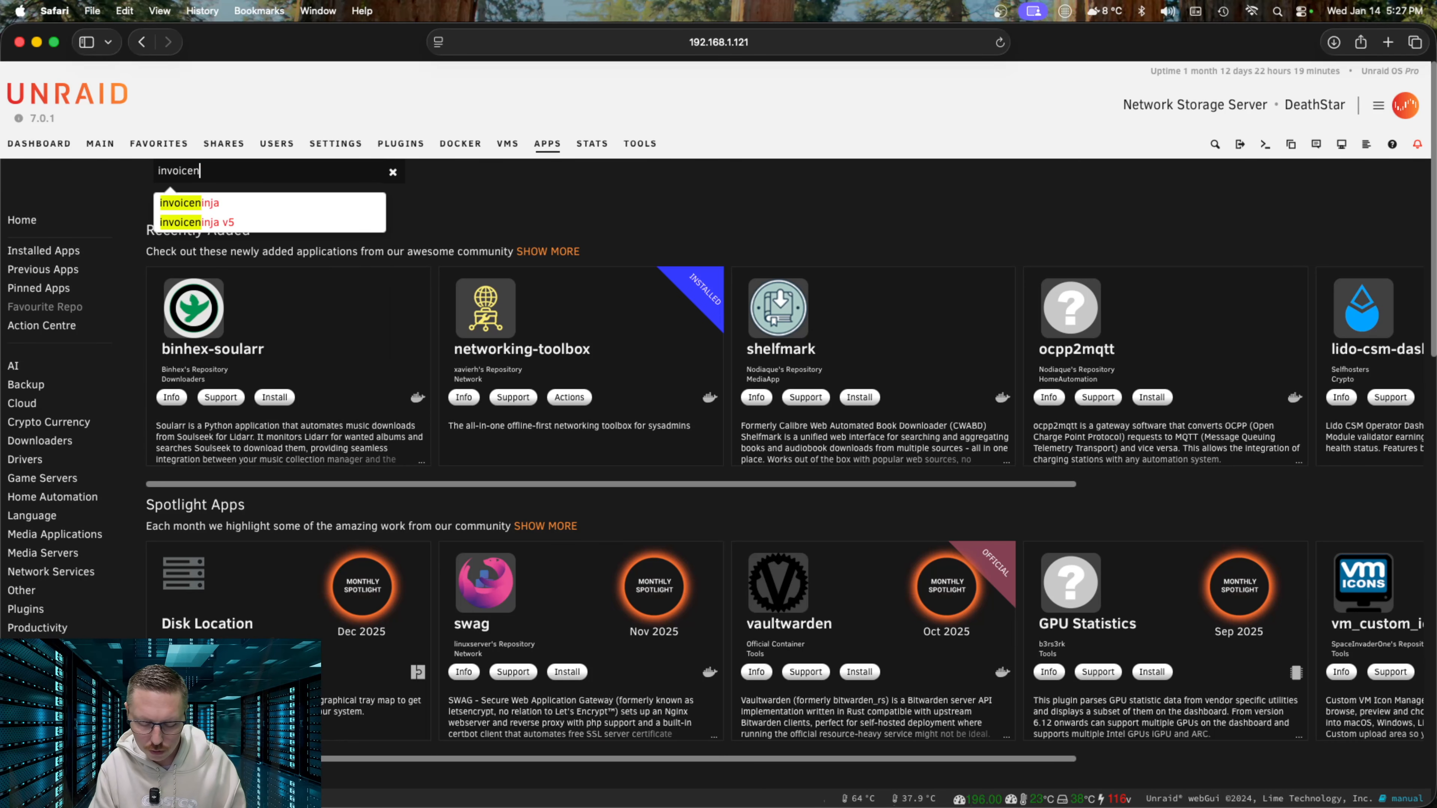
{"action": "type", "text": "inja"}
{"action": "key", "text": "Return"}
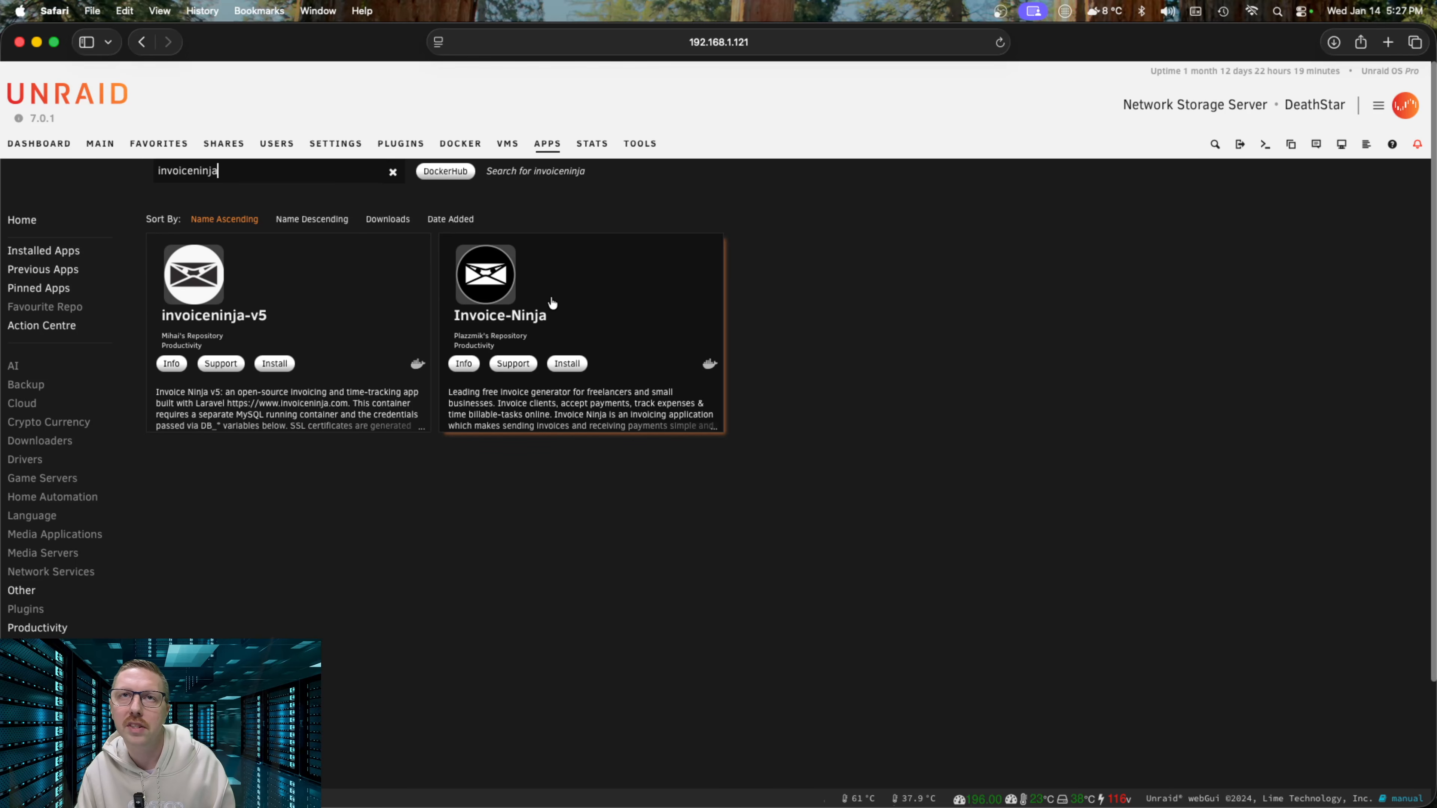
{"action": "left_click", "coordinate": [569, 369]}
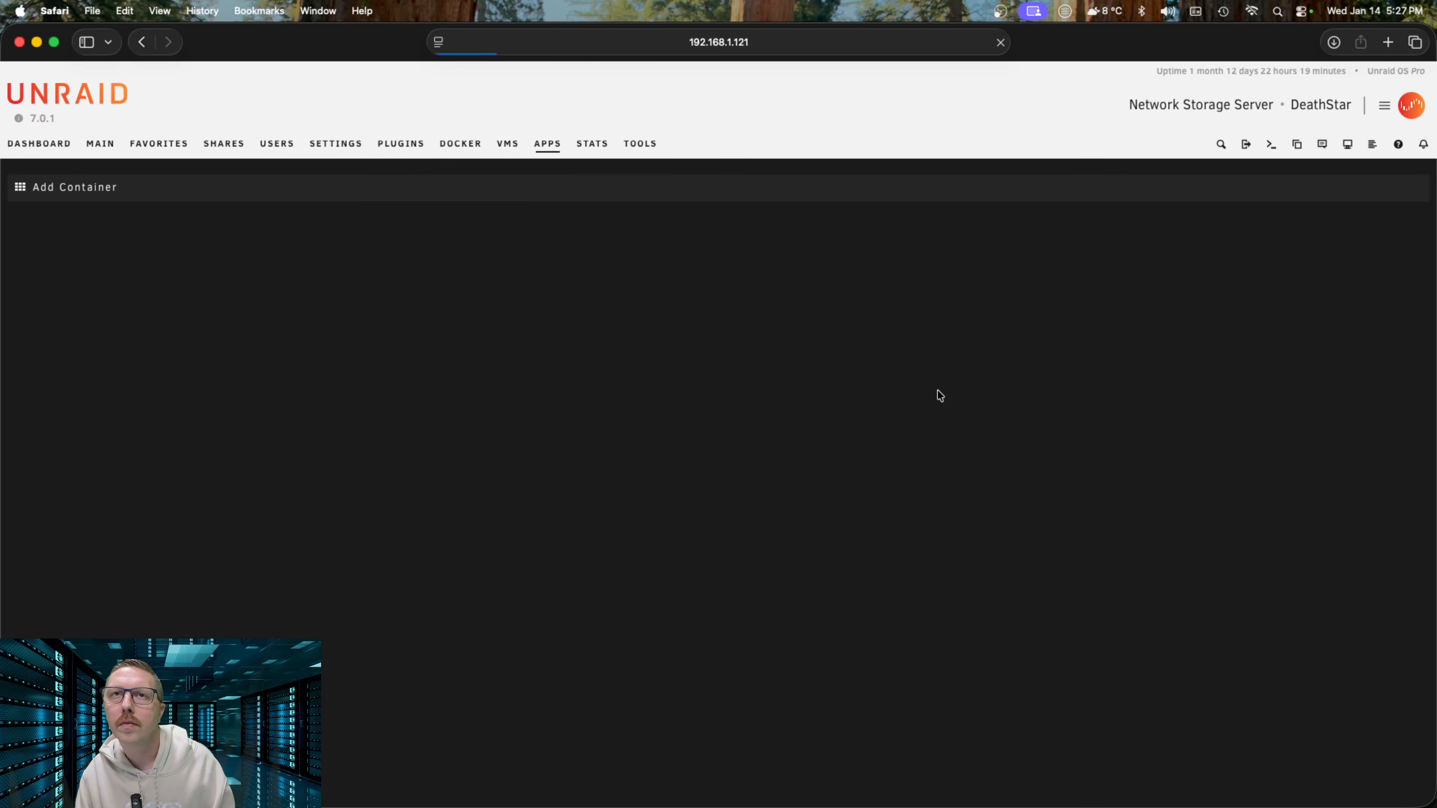
Review the Invoice-Ninja container settings, from paths and port to the login, app key and database variables, especially DB_TYPE.
{"action": "scroll", "coordinate": [940, 539], "scroll_direction": "down", "scroll_amount": 6}
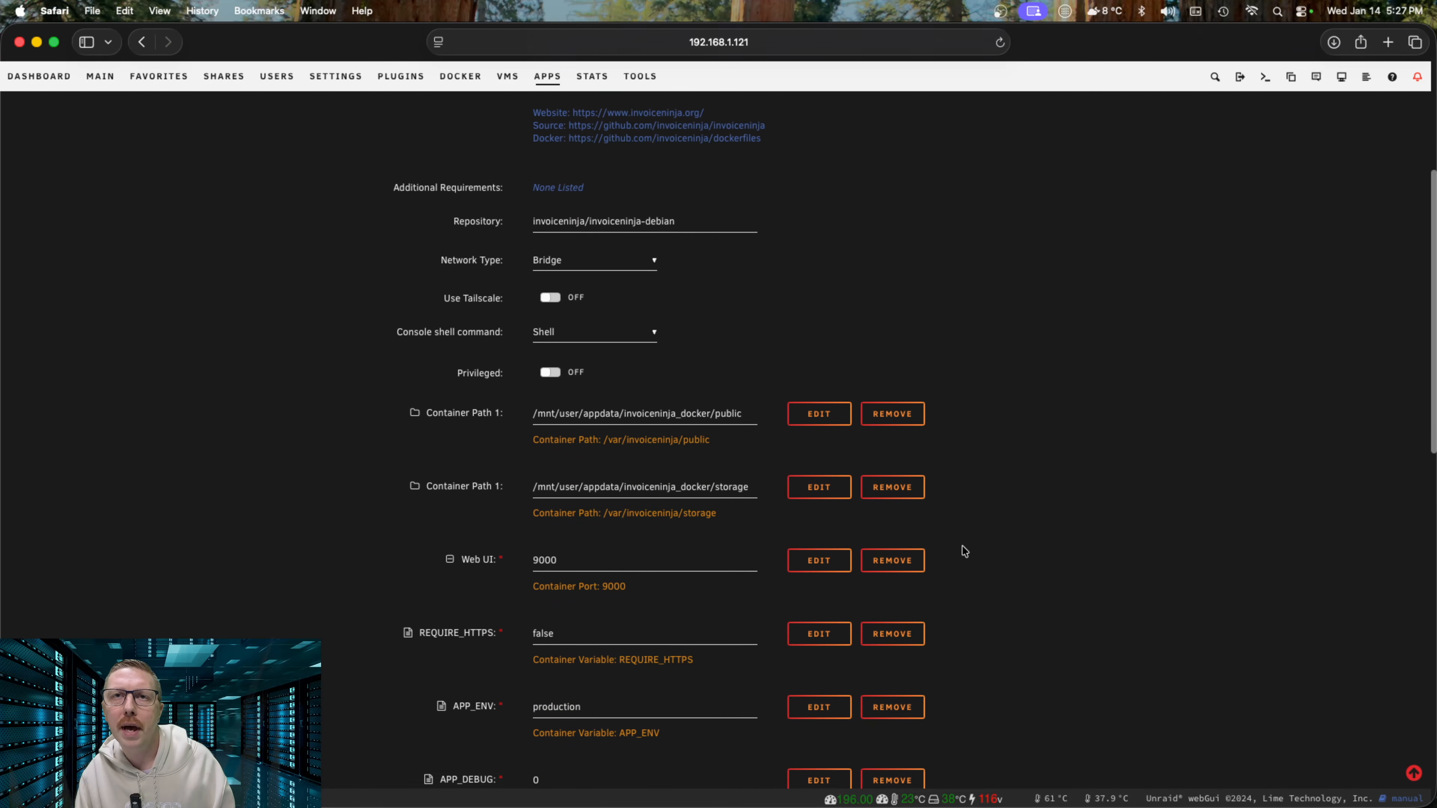
{"action": "scroll", "coordinate": [668, 499], "scroll_direction": "down", "scroll_amount": 5}
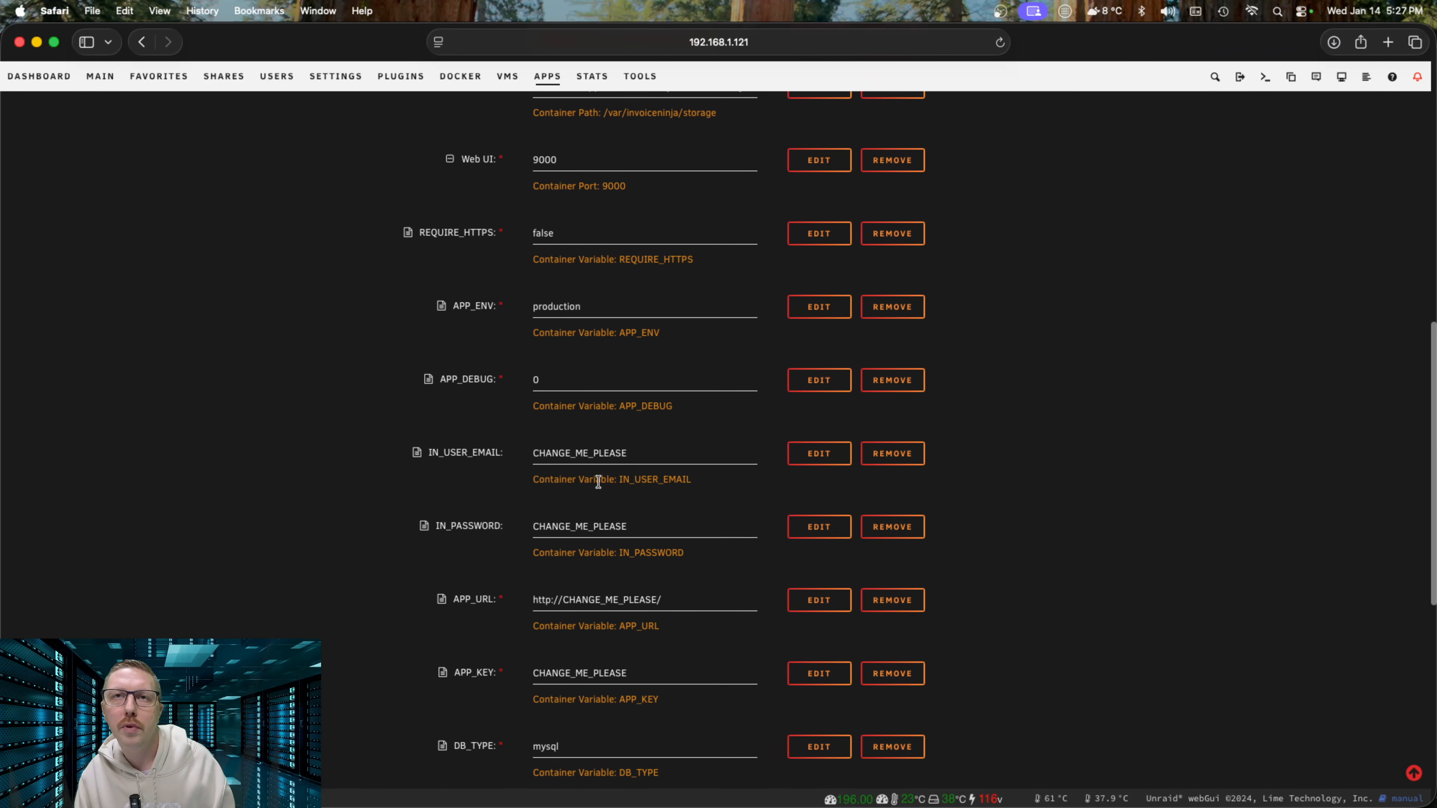
{"action": "scroll", "coordinate": [514, 503], "scroll_direction": "down", "scroll_amount": 8}
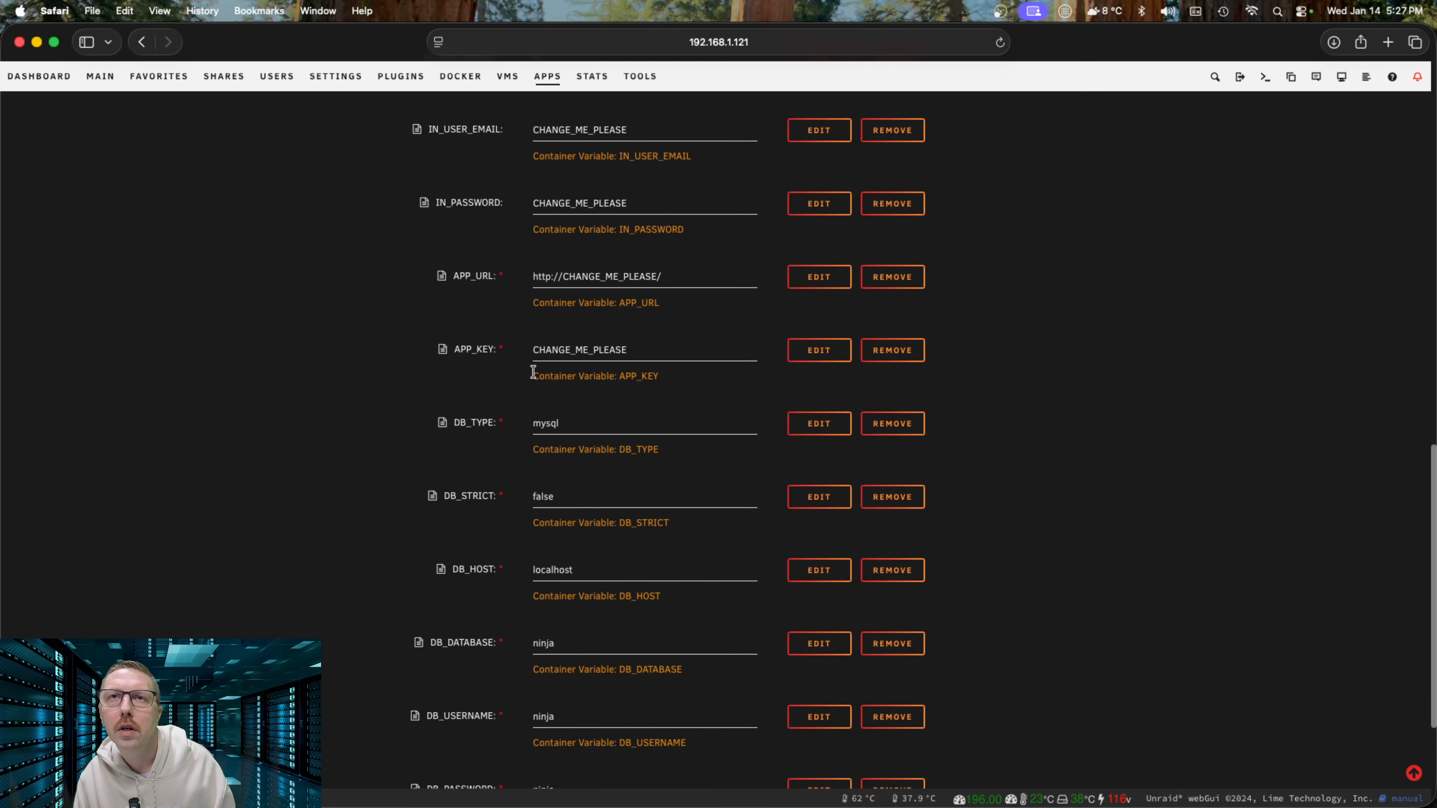
{"action": "scroll", "coordinate": [484, 419], "scroll_direction": "down", "scroll_amount": 2}
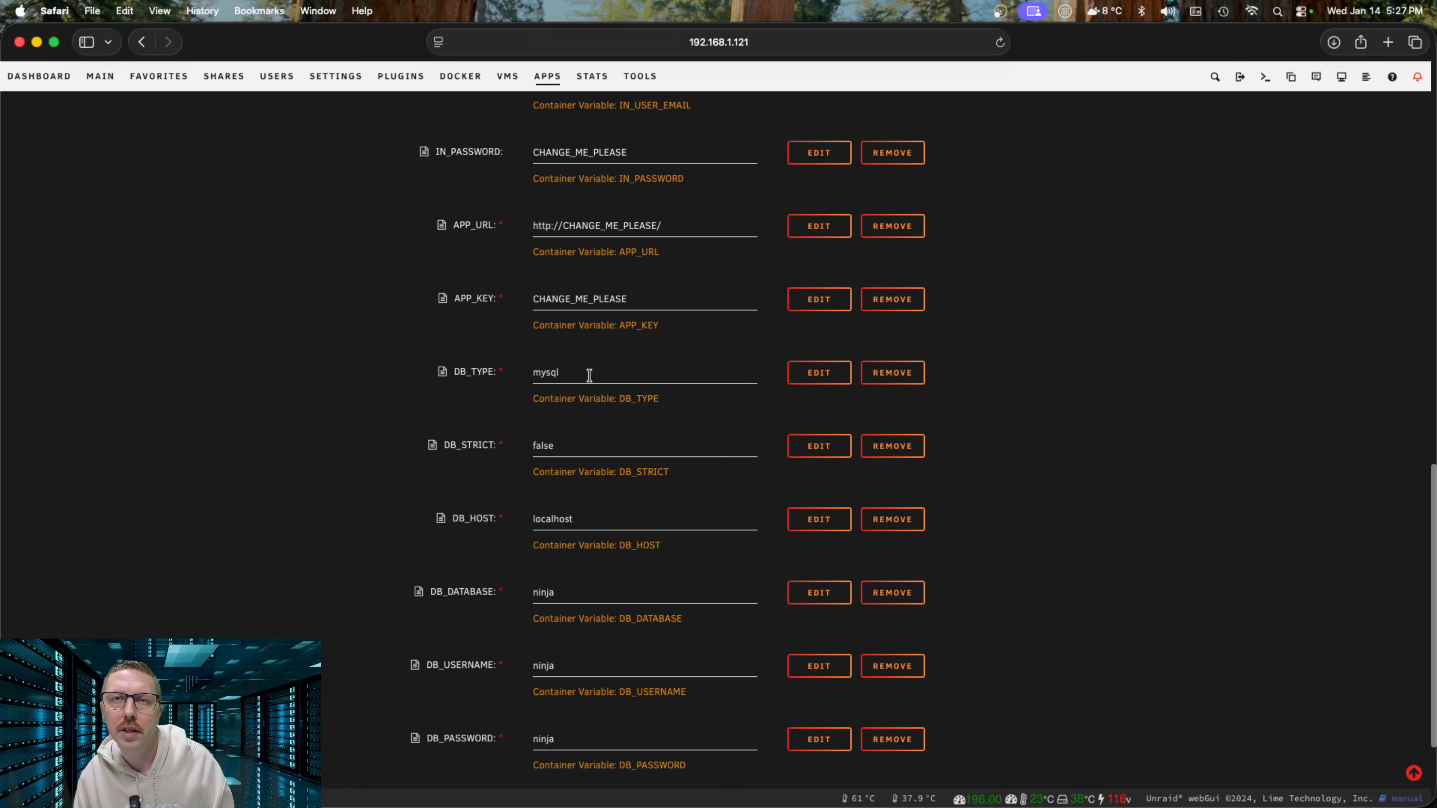
{"action": "left_click_drag", "start_coordinate": [568, 372], "coordinate": [532, 372]}
{"action": "left_click", "coordinate": [602, 373]}
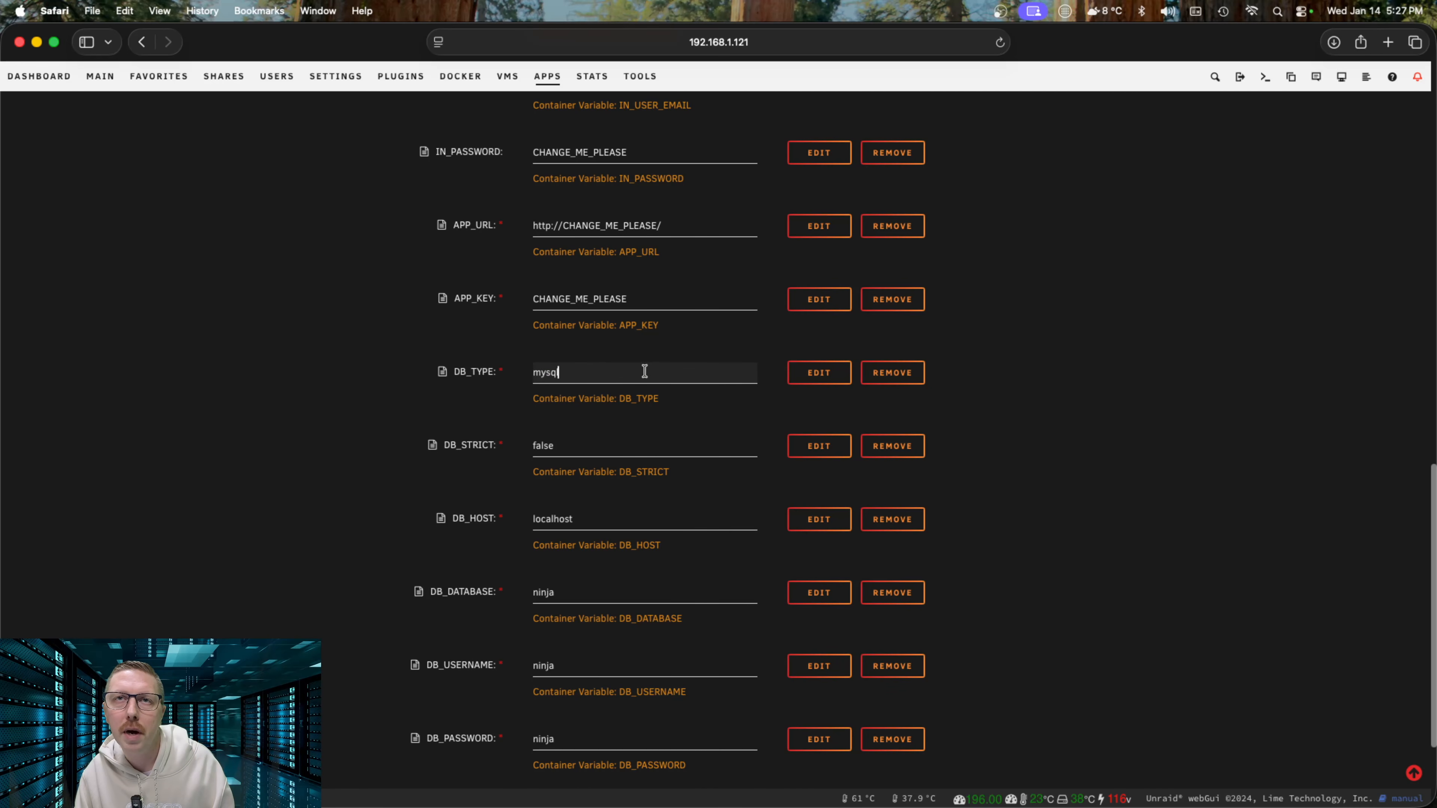
{"action": "scroll", "coordinate": [646, 395], "scroll_direction": "up", "scroll_amount": 20}
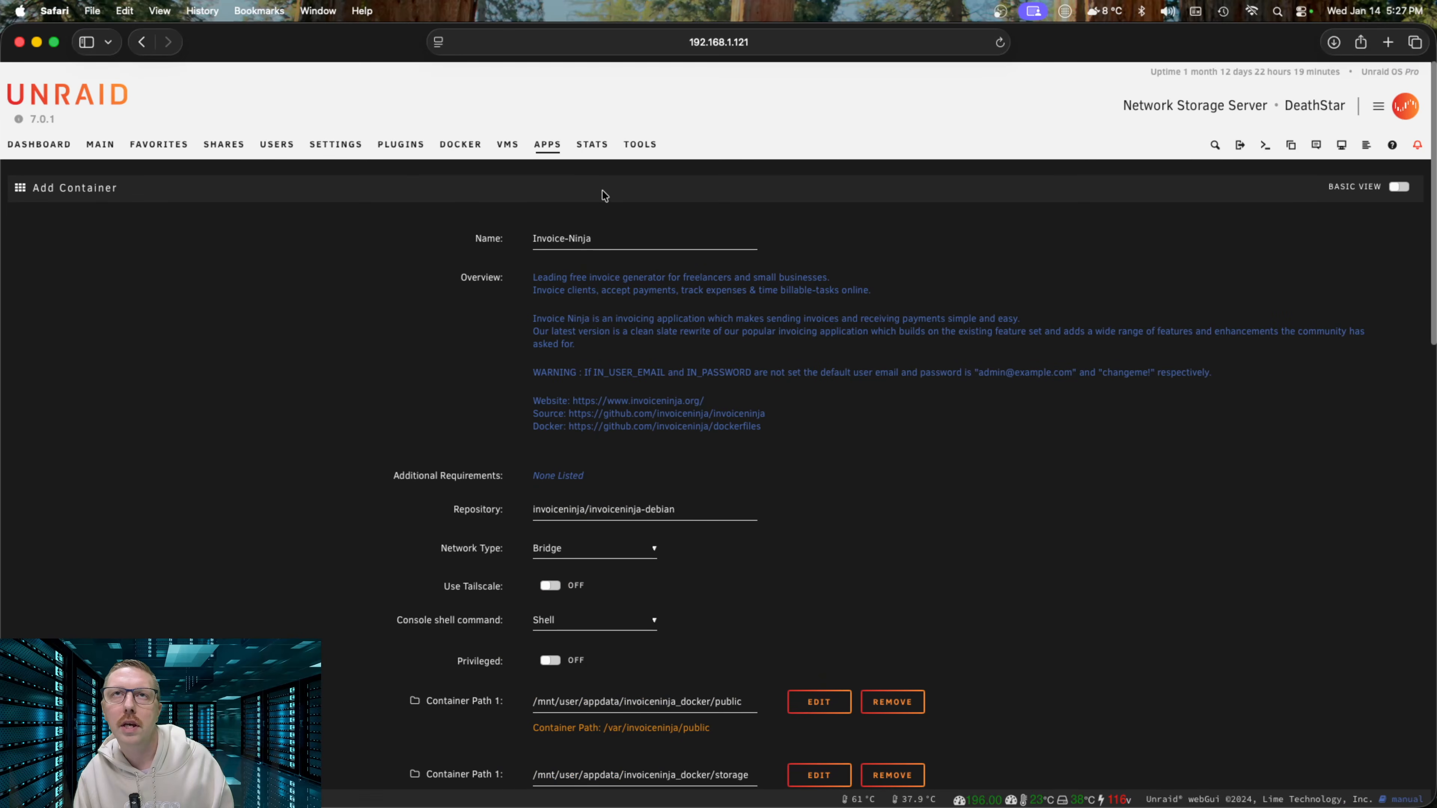
Search the community apps for mysql and open a fresh install form for the official MySQL container.
{"action": "left_click", "coordinate": [545, 151]}
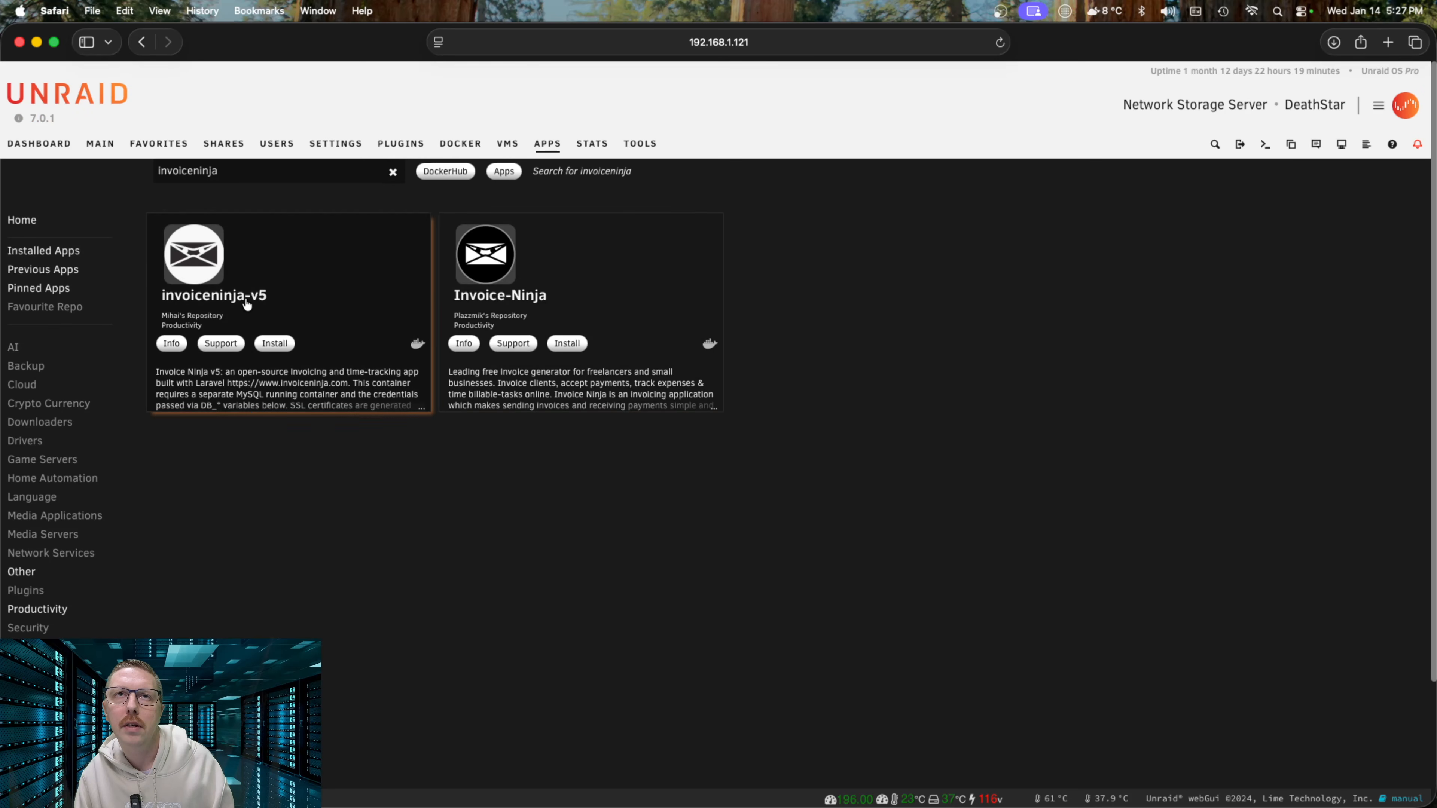
{"action": "left_click_drag", "start_coordinate": [291, 174], "coordinate": [133, 174]}
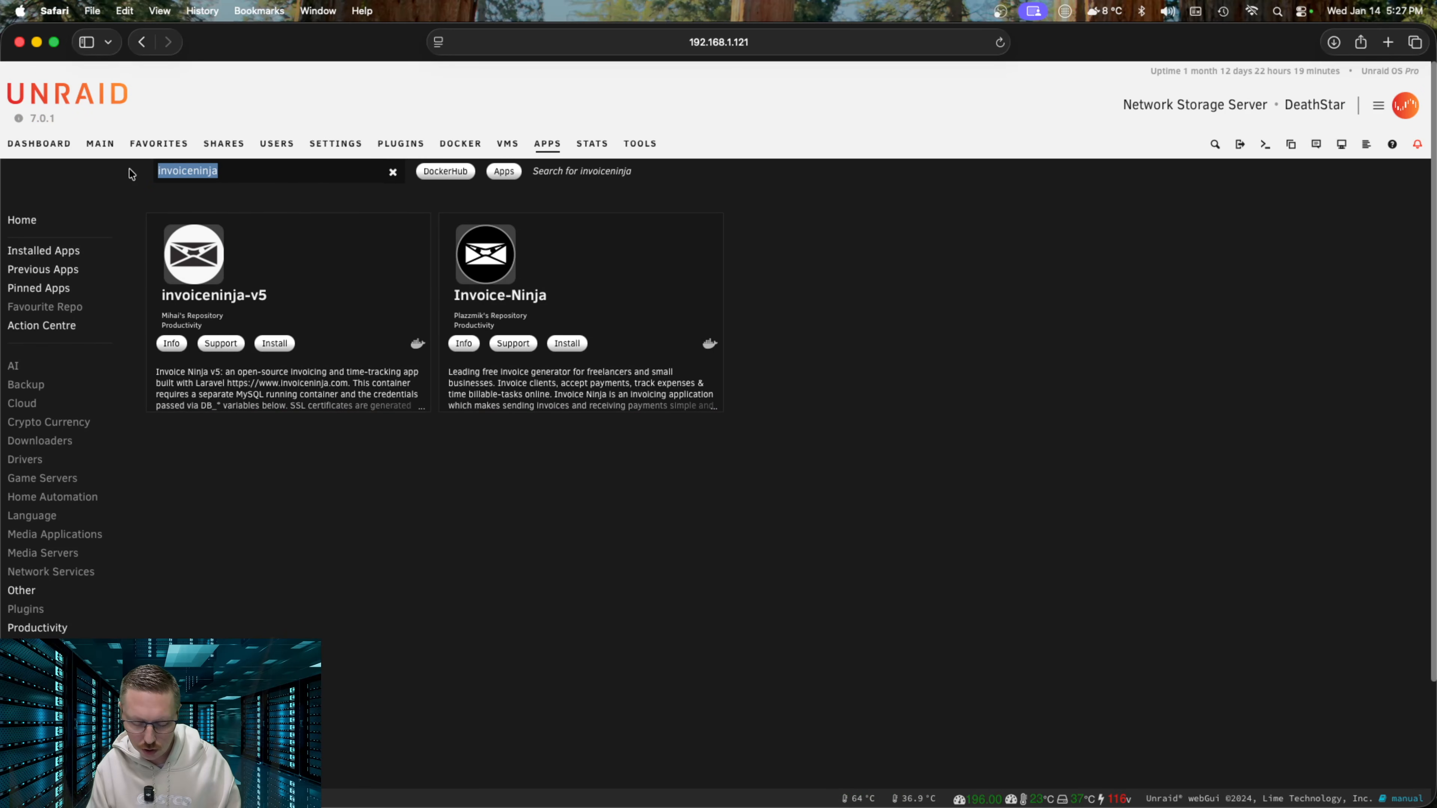
{"action": "type", "text": "mysql"}
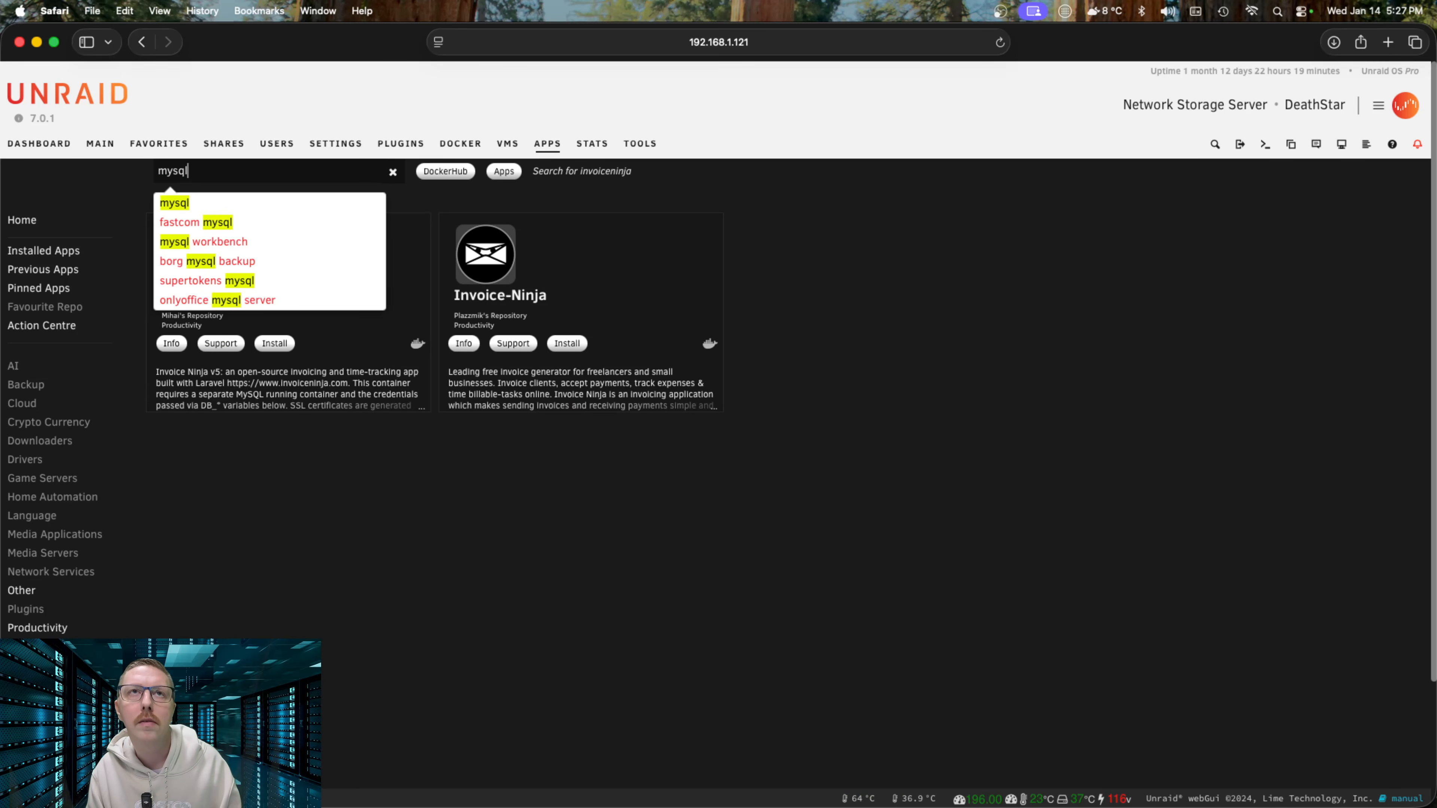
{"action": "key", "text": "Return"}
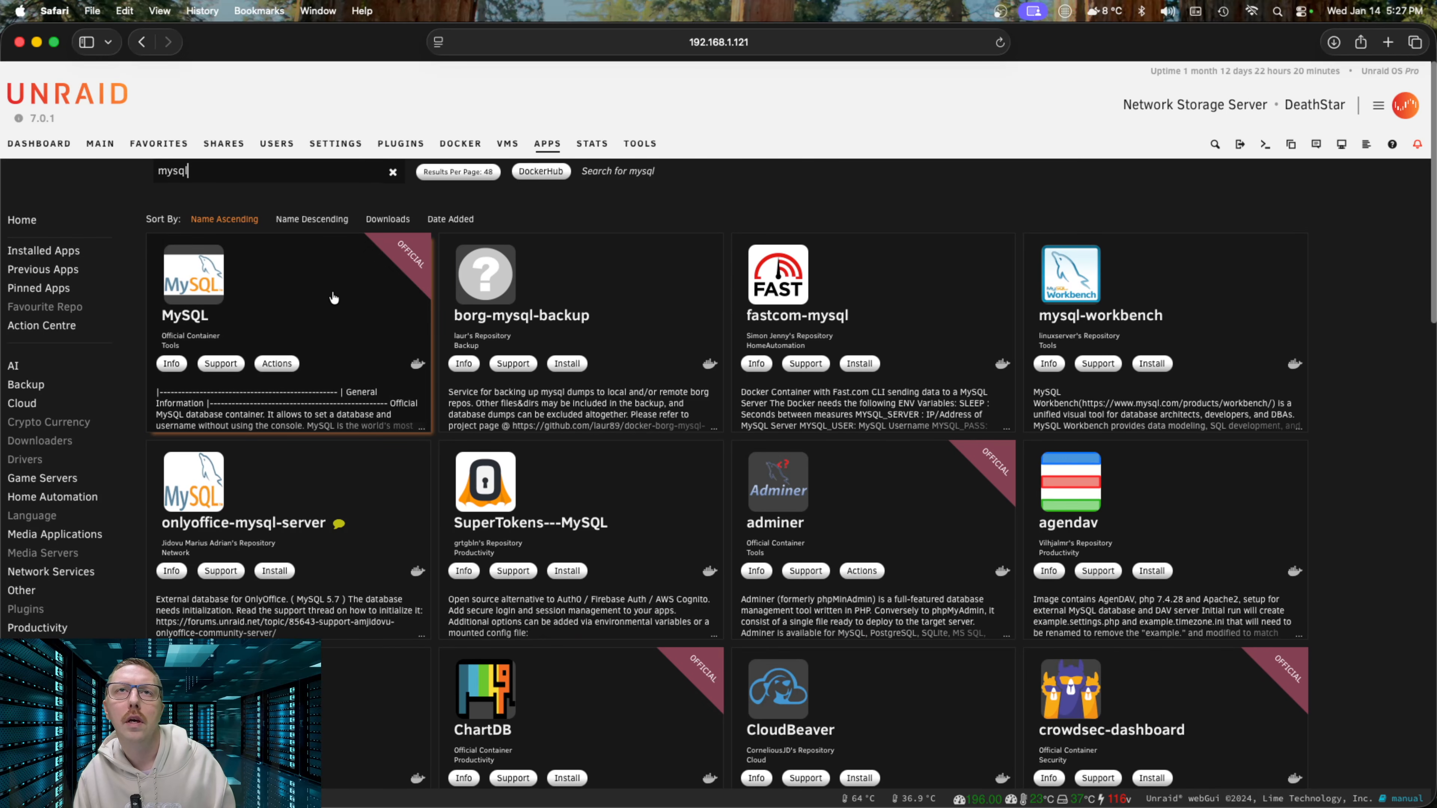
{"action": "left_click", "coordinate": [276, 363]}
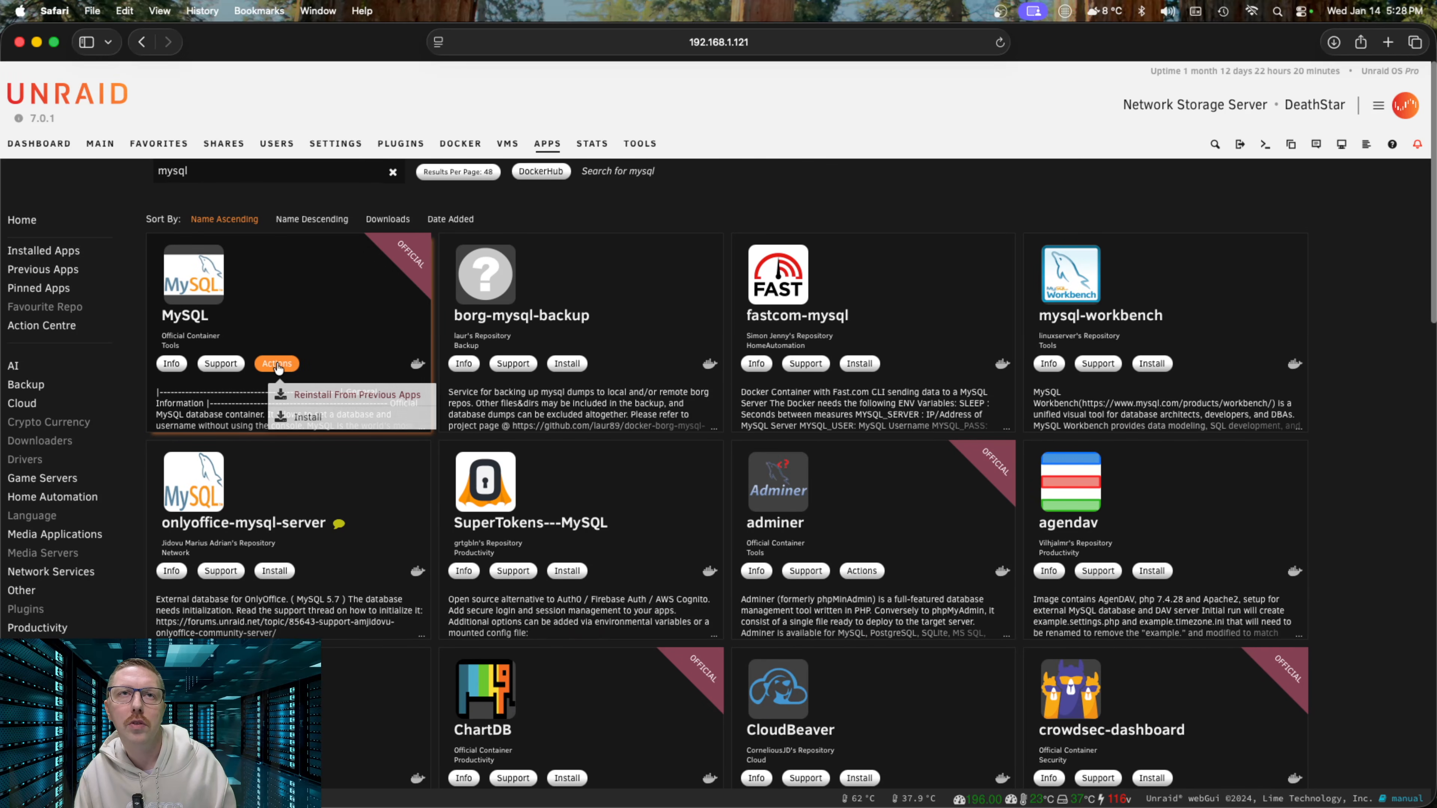
{"action": "left_click", "coordinate": [389, 416]}
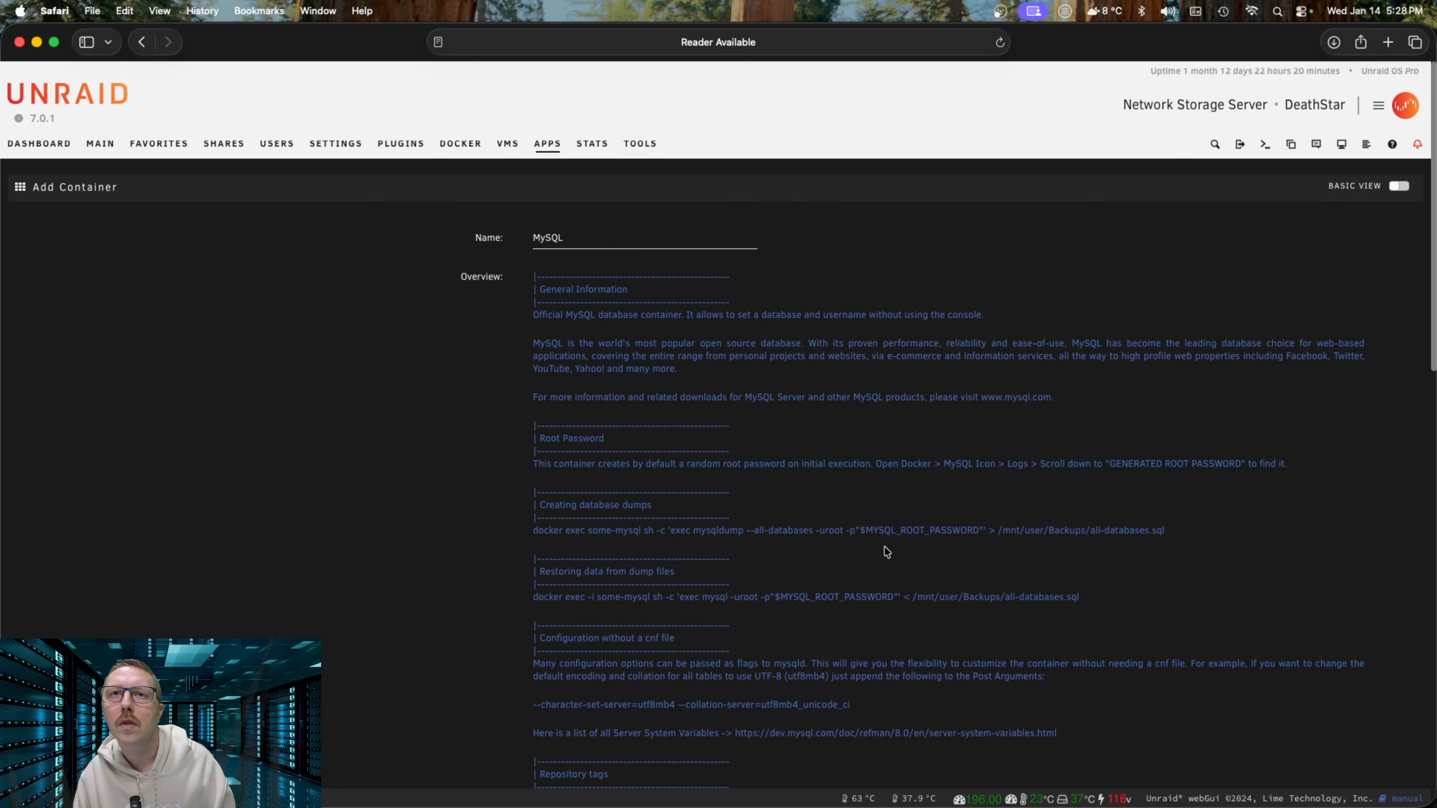
Set both the Database Name and the Database User of the MySQL container to ninja.
{"action": "scroll", "coordinate": [885, 552], "scroll_direction": "down", "scroll_amount": 7}
{"action": "scroll", "coordinate": [886, 552], "scroll_direction": "down", "scroll_amount": 9}
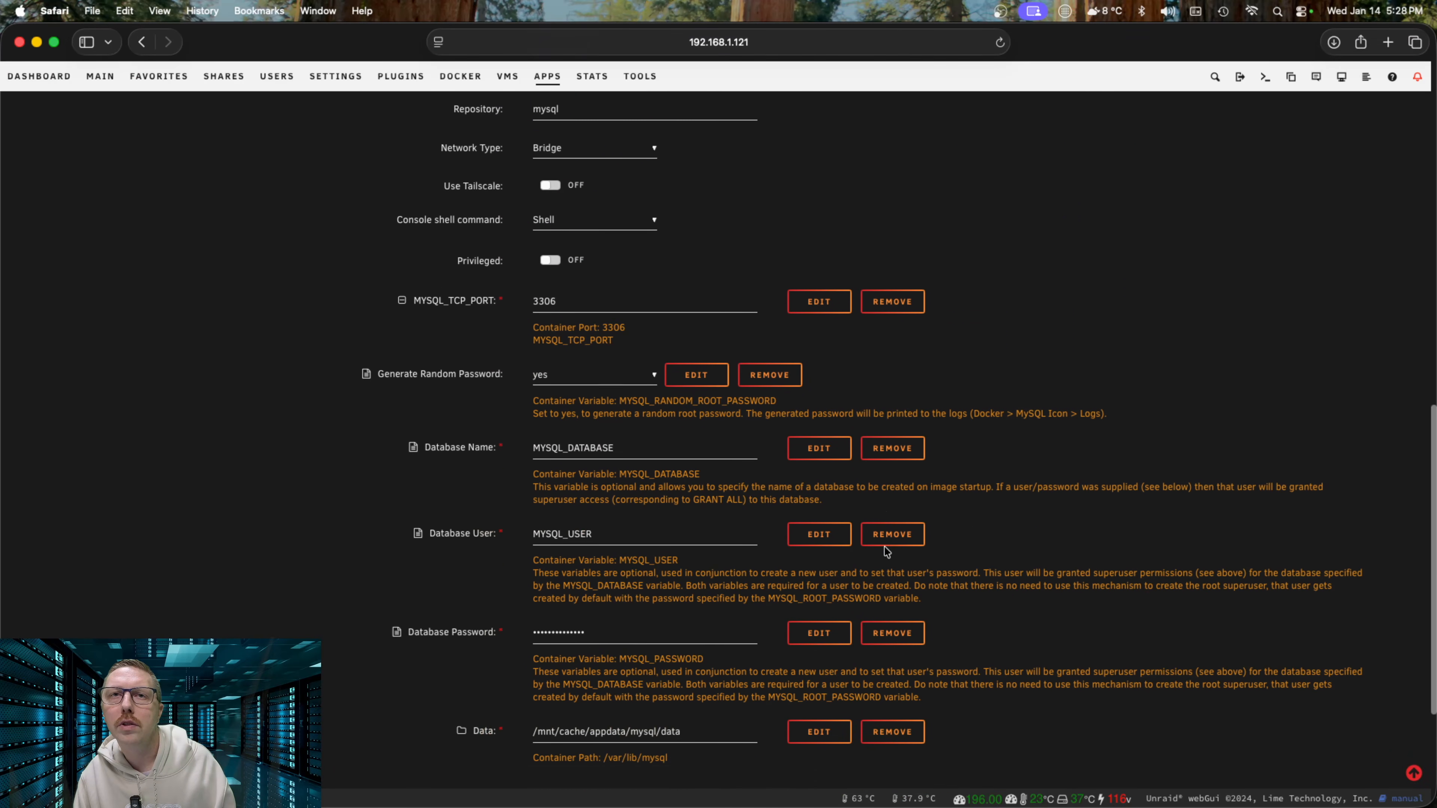
{"action": "double_click", "coordinate": [557, 375]}
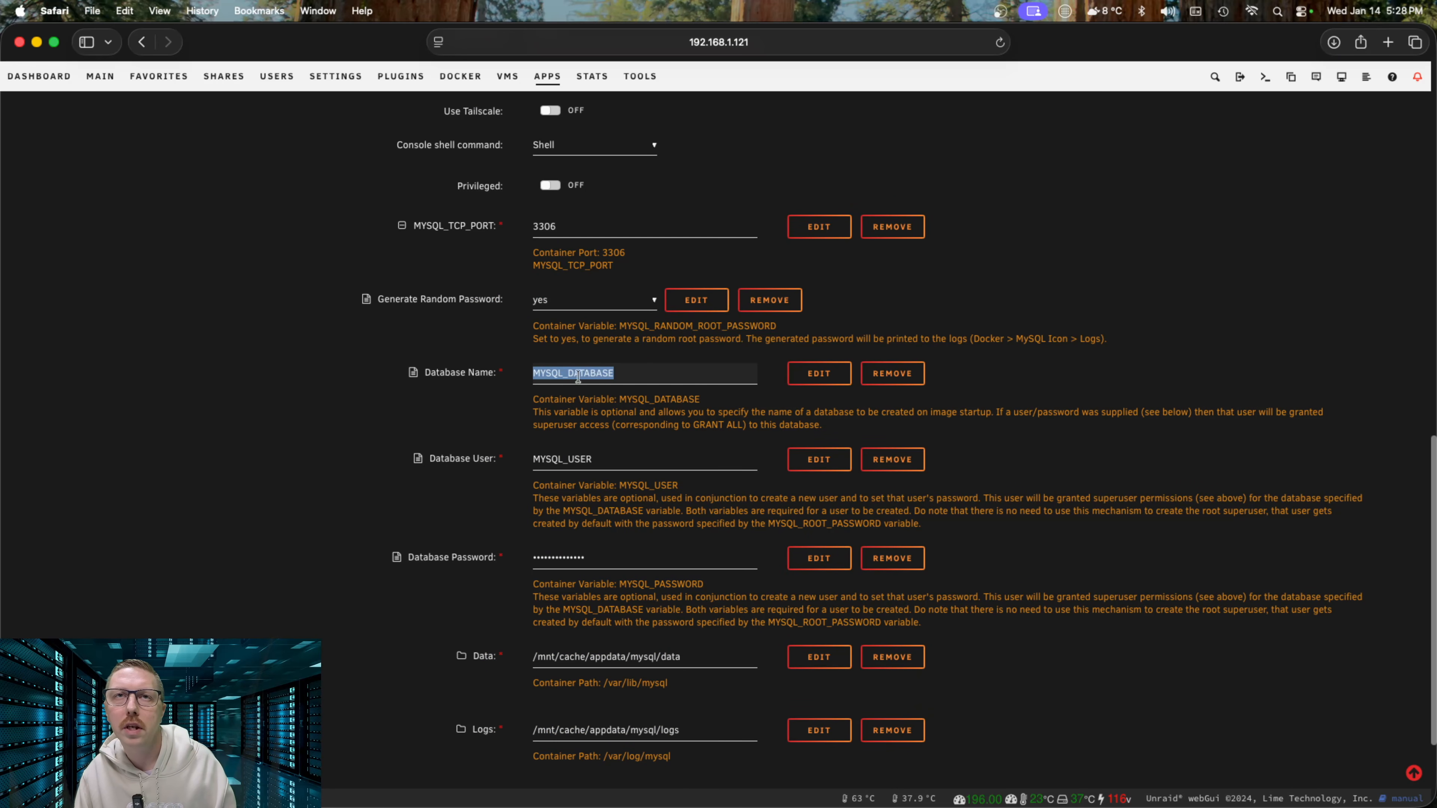
{"action": "key", "text": "BackSpace"}
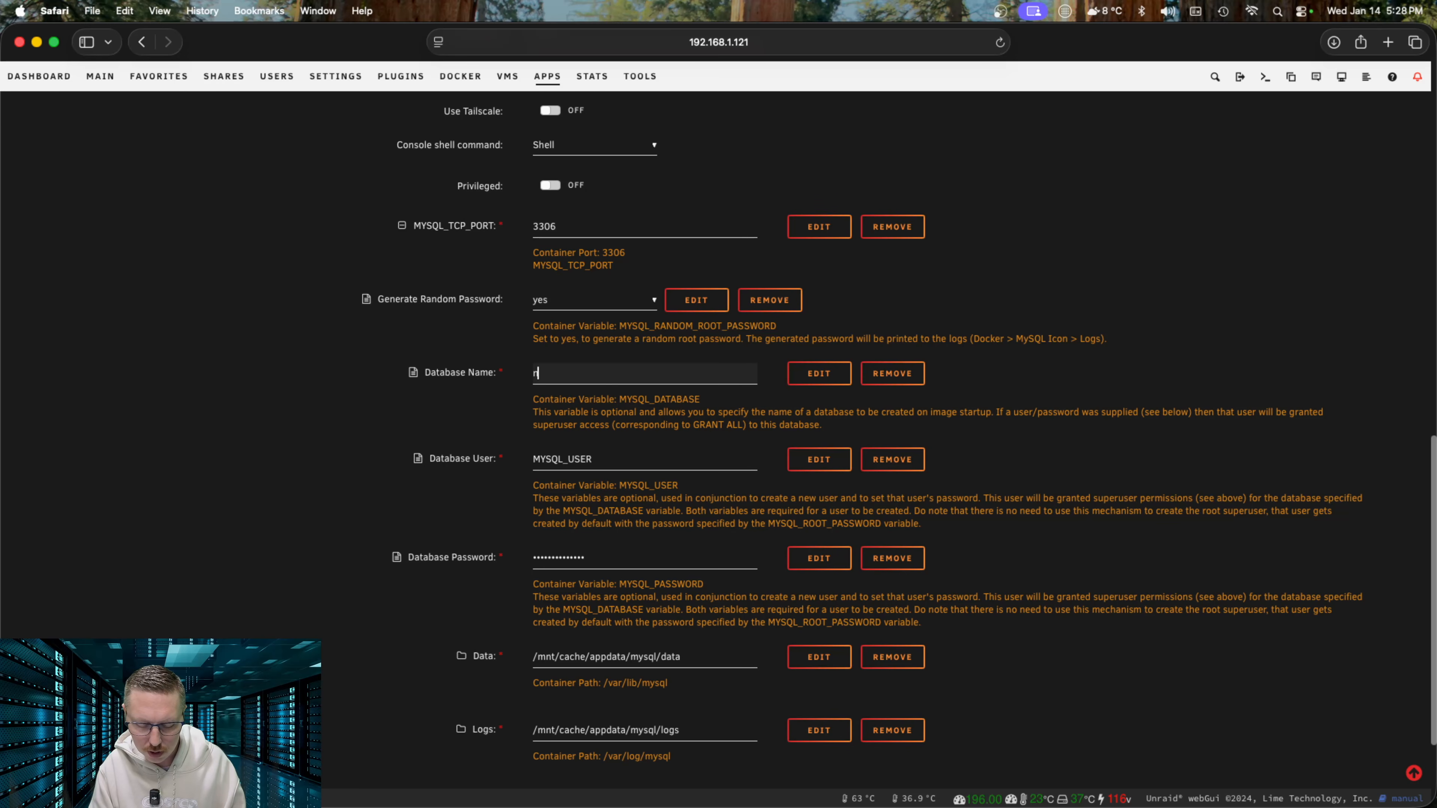
{"action": "left_click_drag", "start_coordinate": [597, 462], "coordinate": [440, 461]}
{"action": "type", "text": "ninja"}
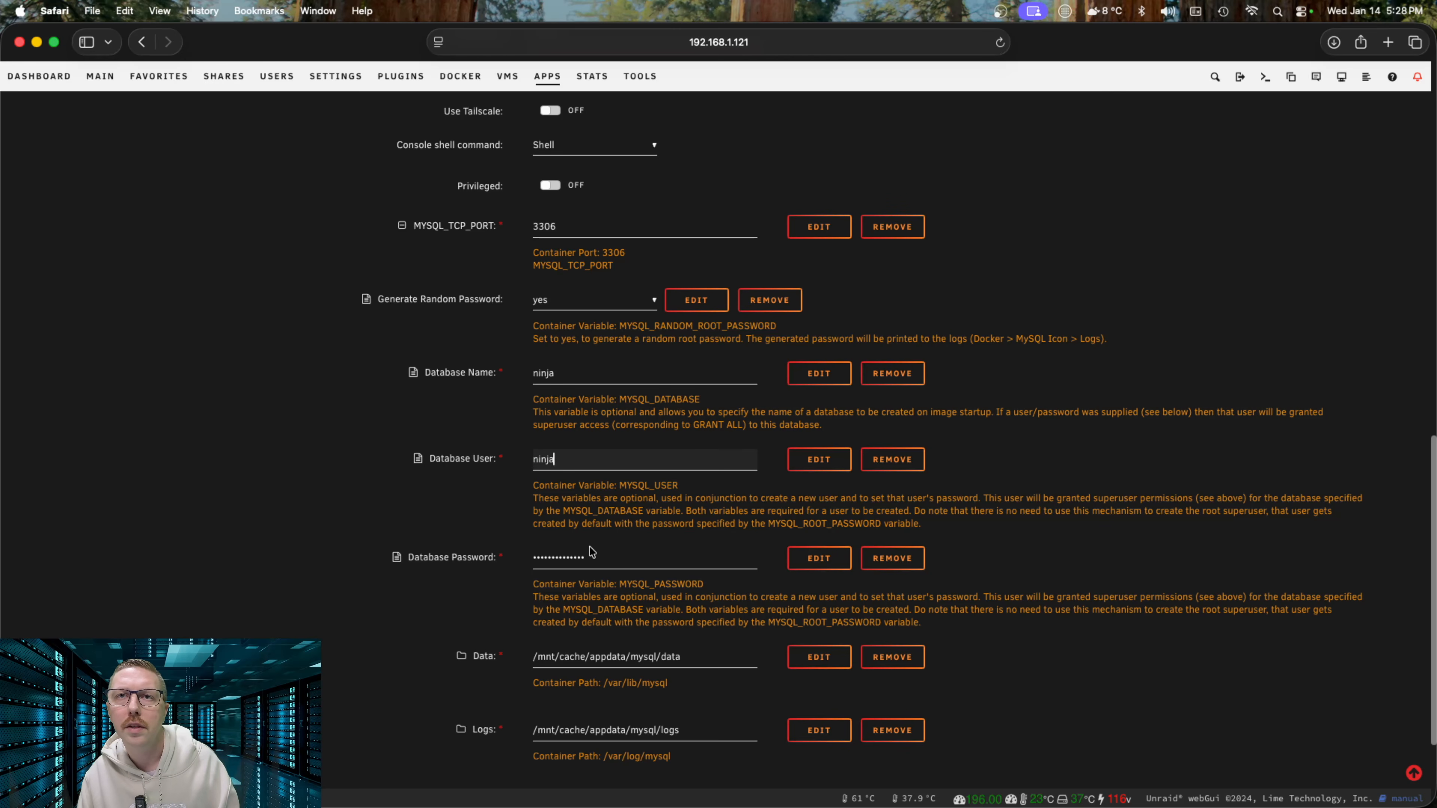
Replace the default Database Password of the MySQL container with the database user's password.
{"action": "left_click_drag", "start_coordinate": [591, 554], "coordinate": [469, 559]}
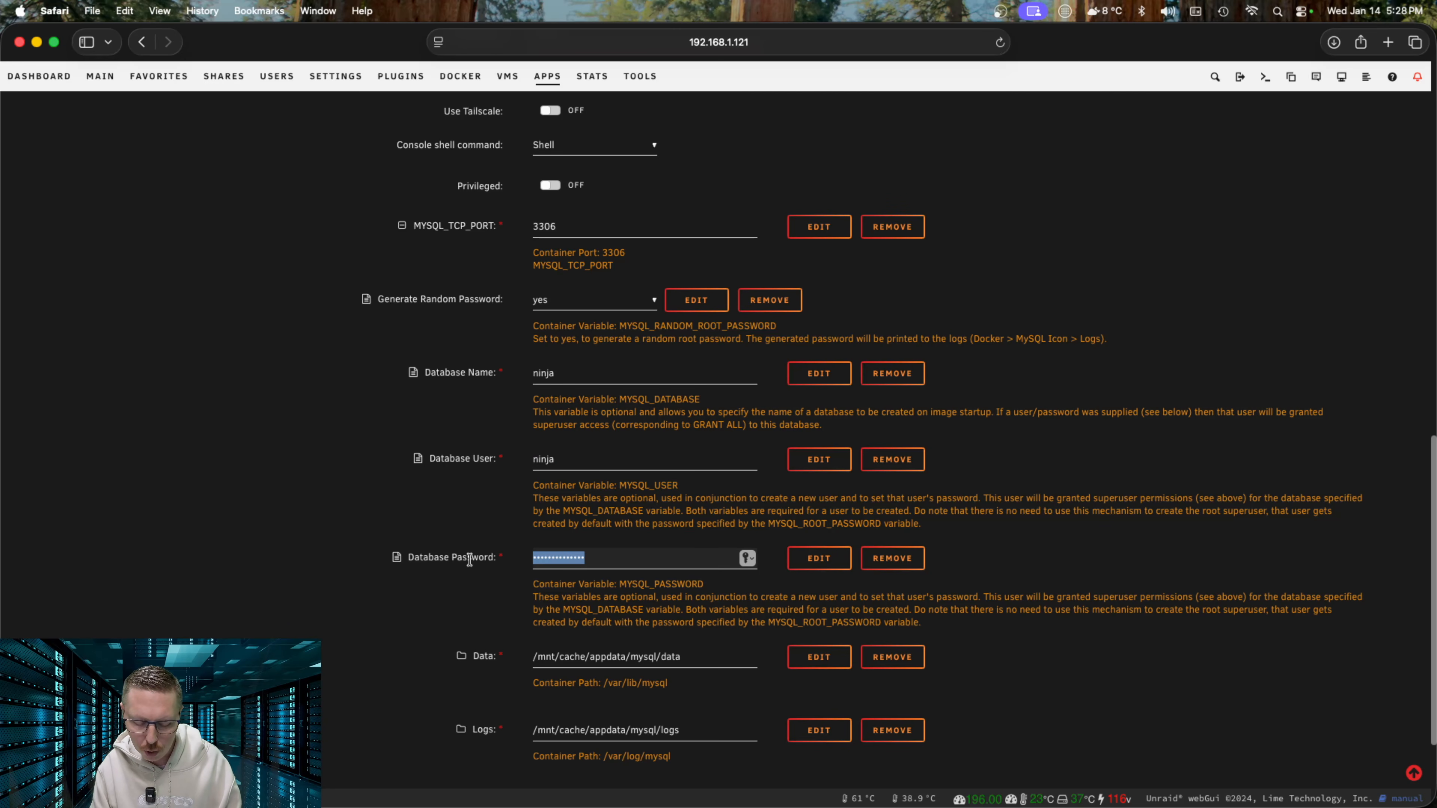
{"action": "type", "text": "•••"}
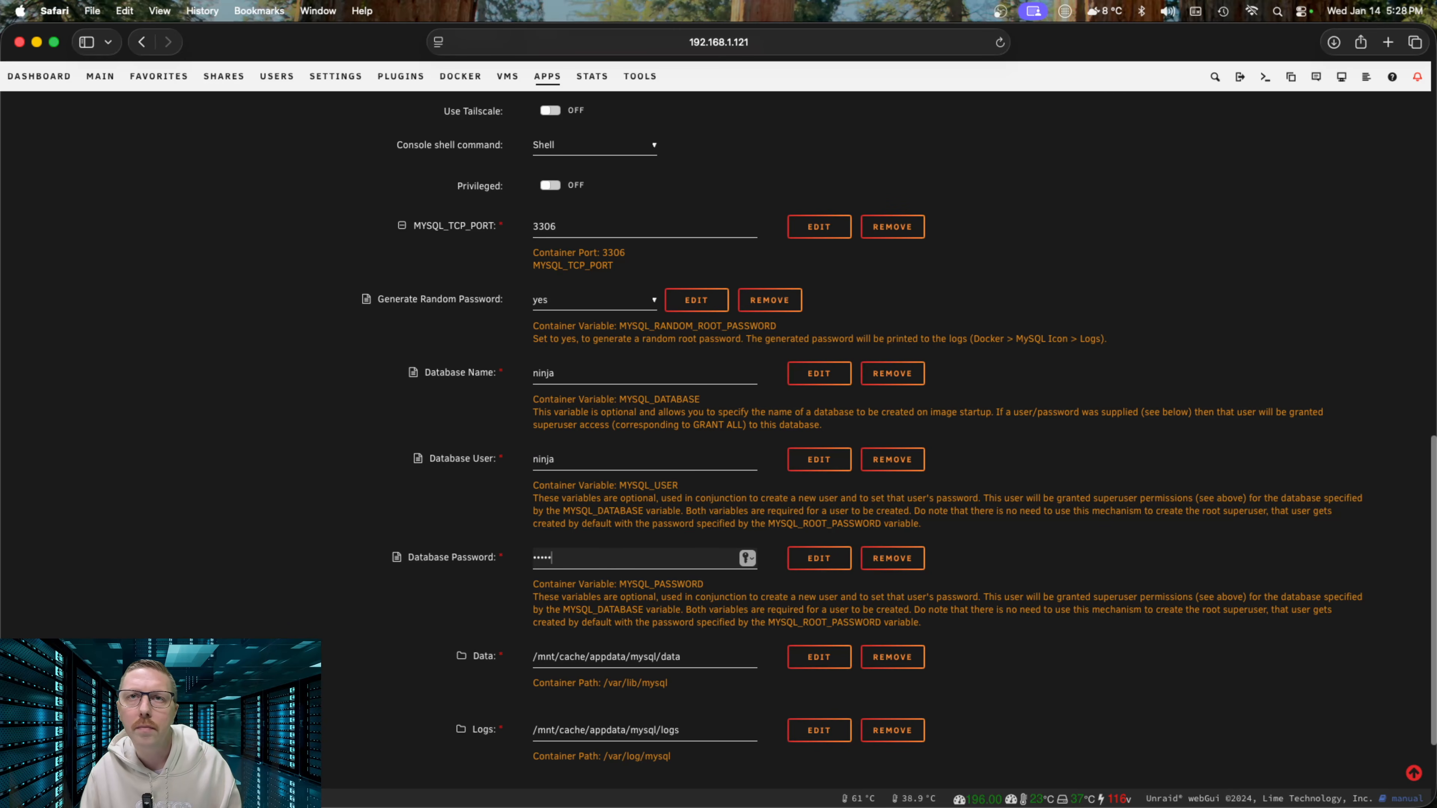
{"action": "key", "text": "BackSpace"}
{"action": "key", "text": "BackSpace"}
{"action": "key", "text": "BackSpace"}
{"action": "key", "text": "BackSpace"}
{"action": "key", "text": "BackSpace"}
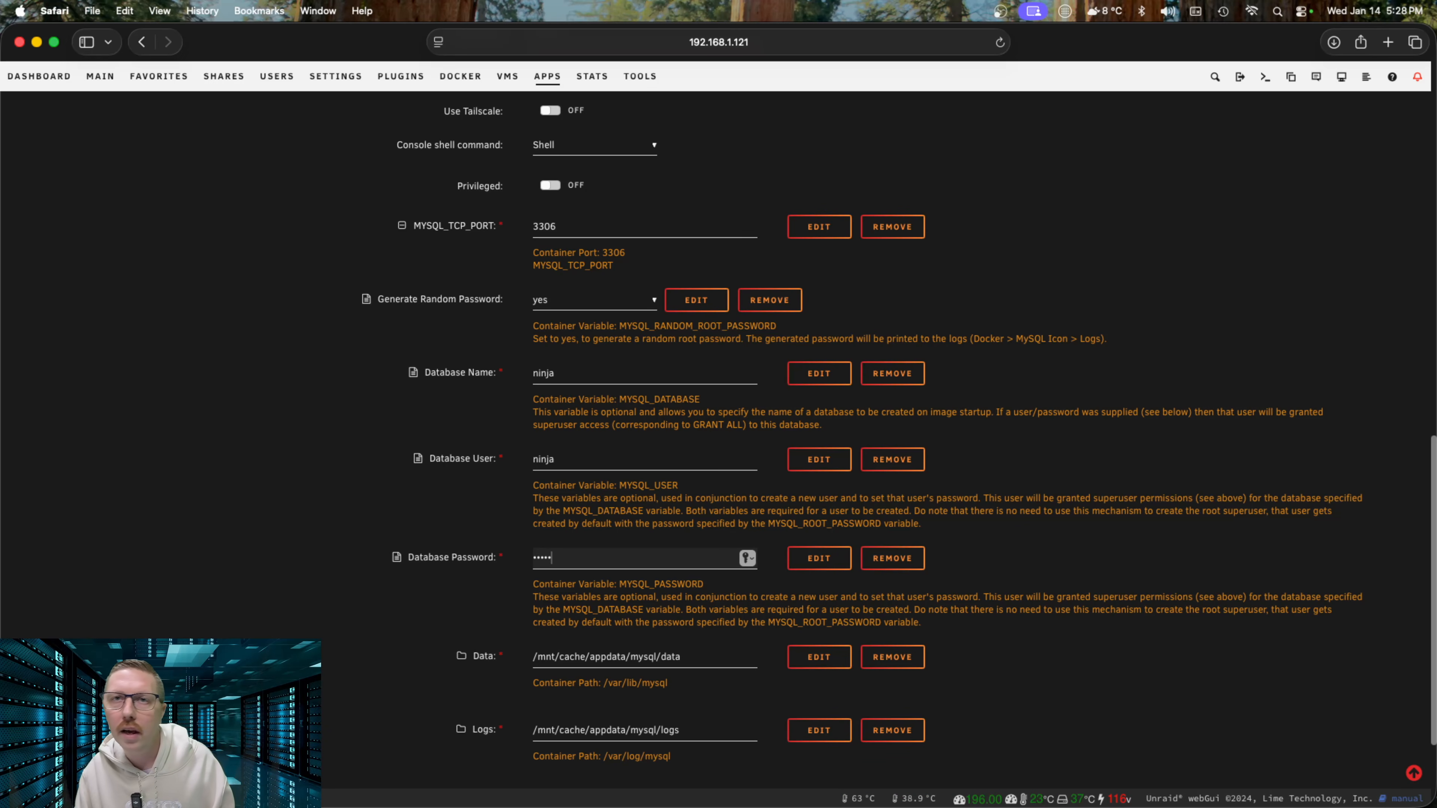
Apply the MySQL container configuration to install it, and close the installation output once it has finished.
{"action": "scroll", "coordinate": [428, 539], "scroll_direction": "down", "scroll_amount": 5}
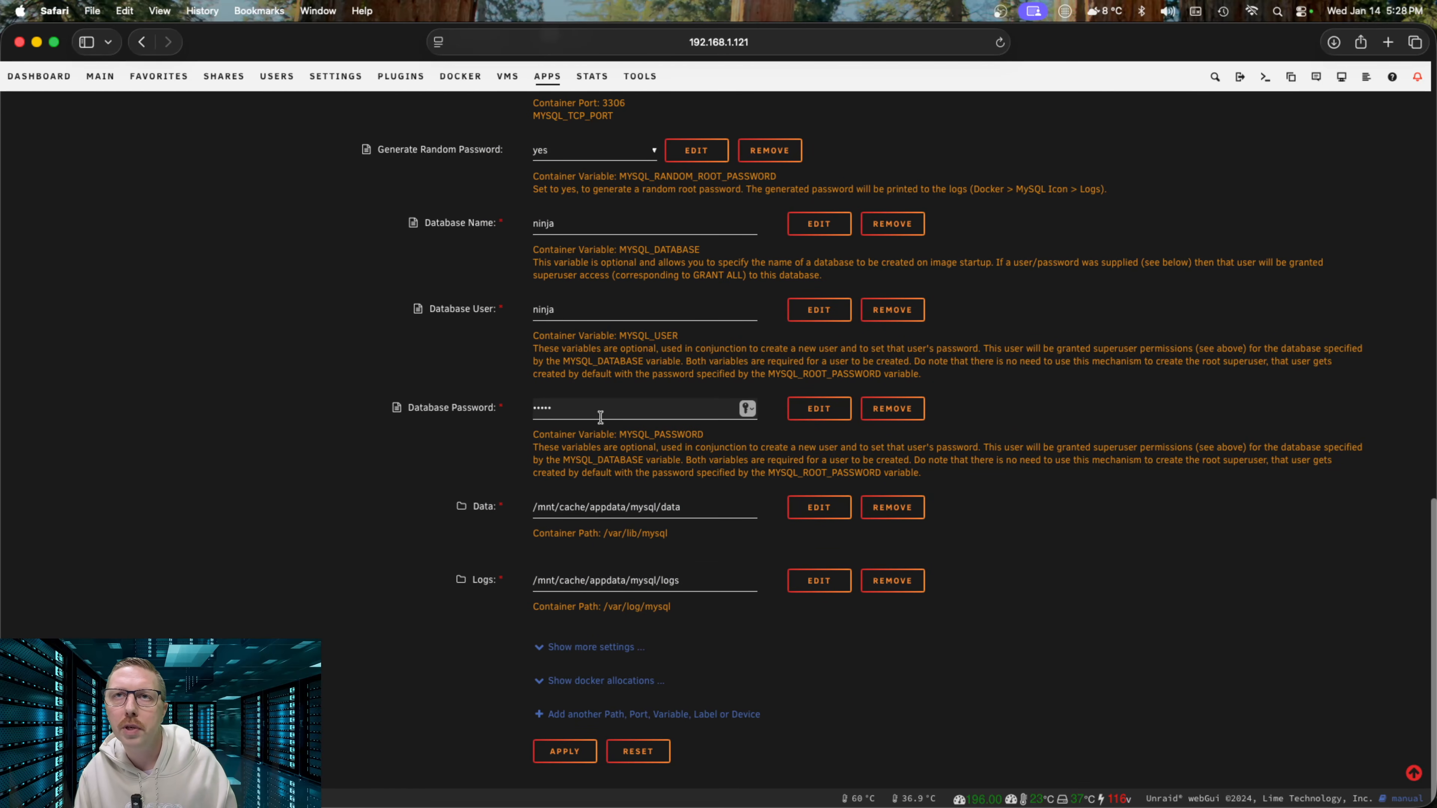
{"action": "left_click", "coordinate": [566, 753]}
{"action": "left_click", "coordinate": [763, 486]}
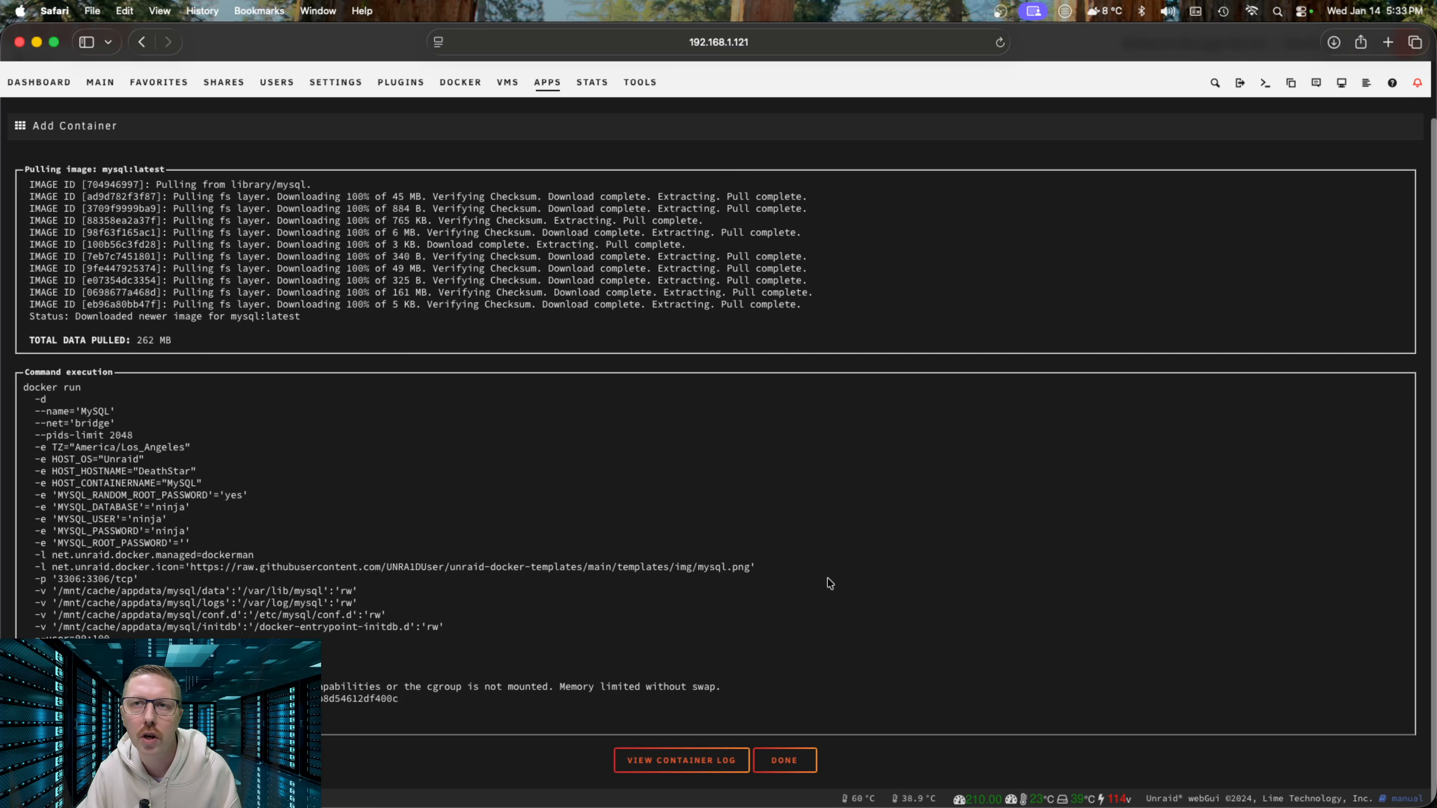
{"action": "left_click", "coordinate": [784, 761]}
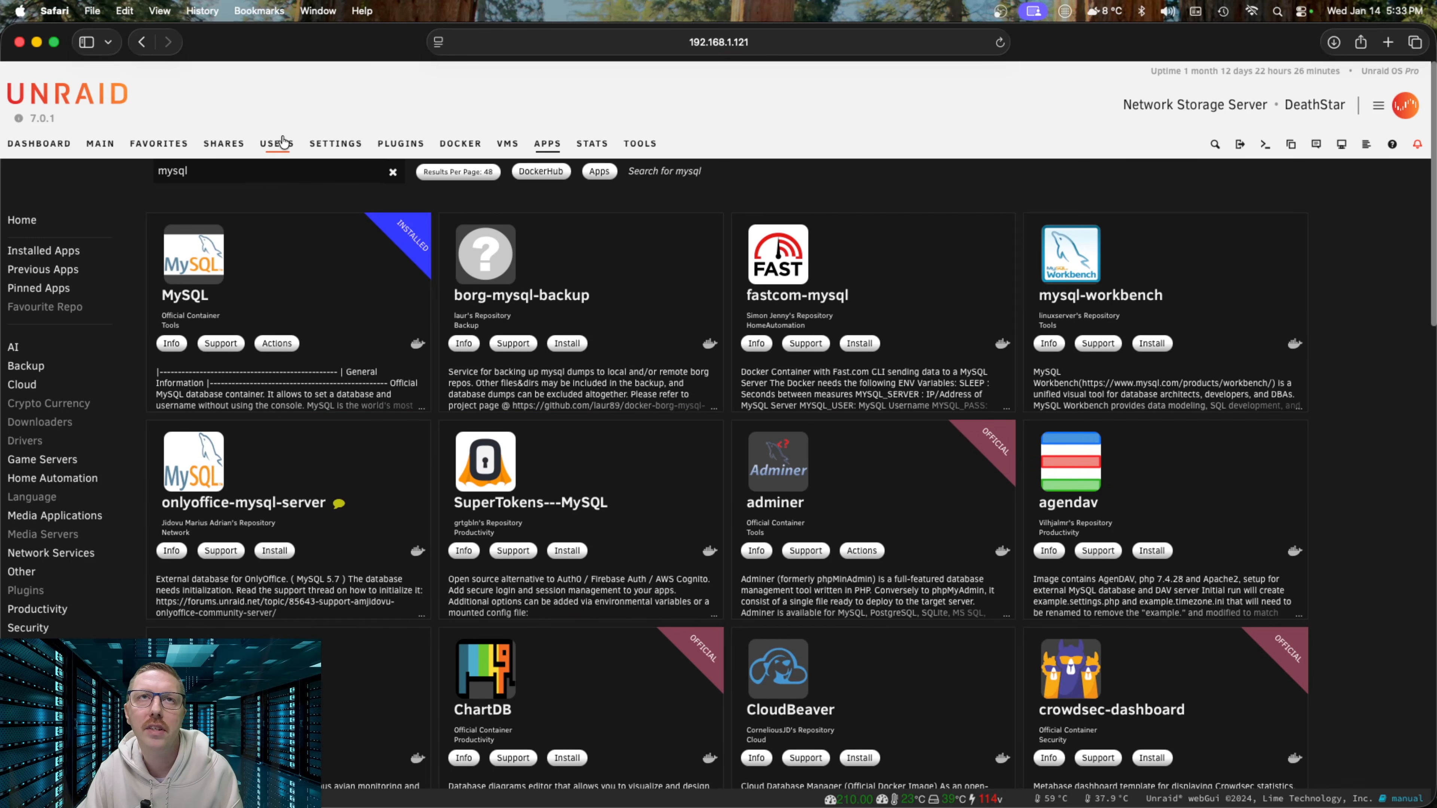
Clear the mysql search, search the community apps for invoiceninja, and open the Invoice-Ninja container's install form.
{"action": "left_click", "coordinate": [395, 178]}
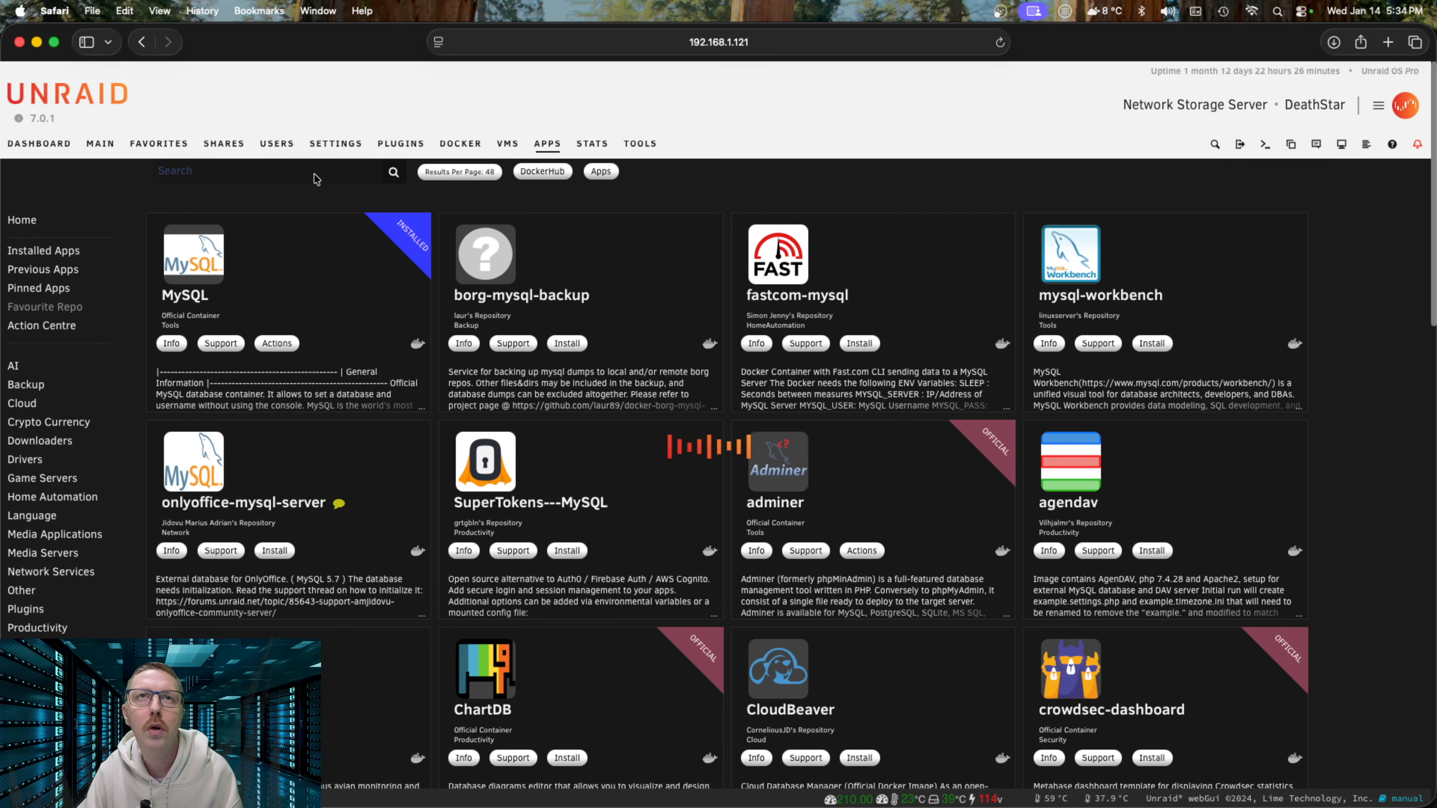
{"action": "left_click", "coordinate": [243, 175]}
{"action": "type", "text": "invoicen"}
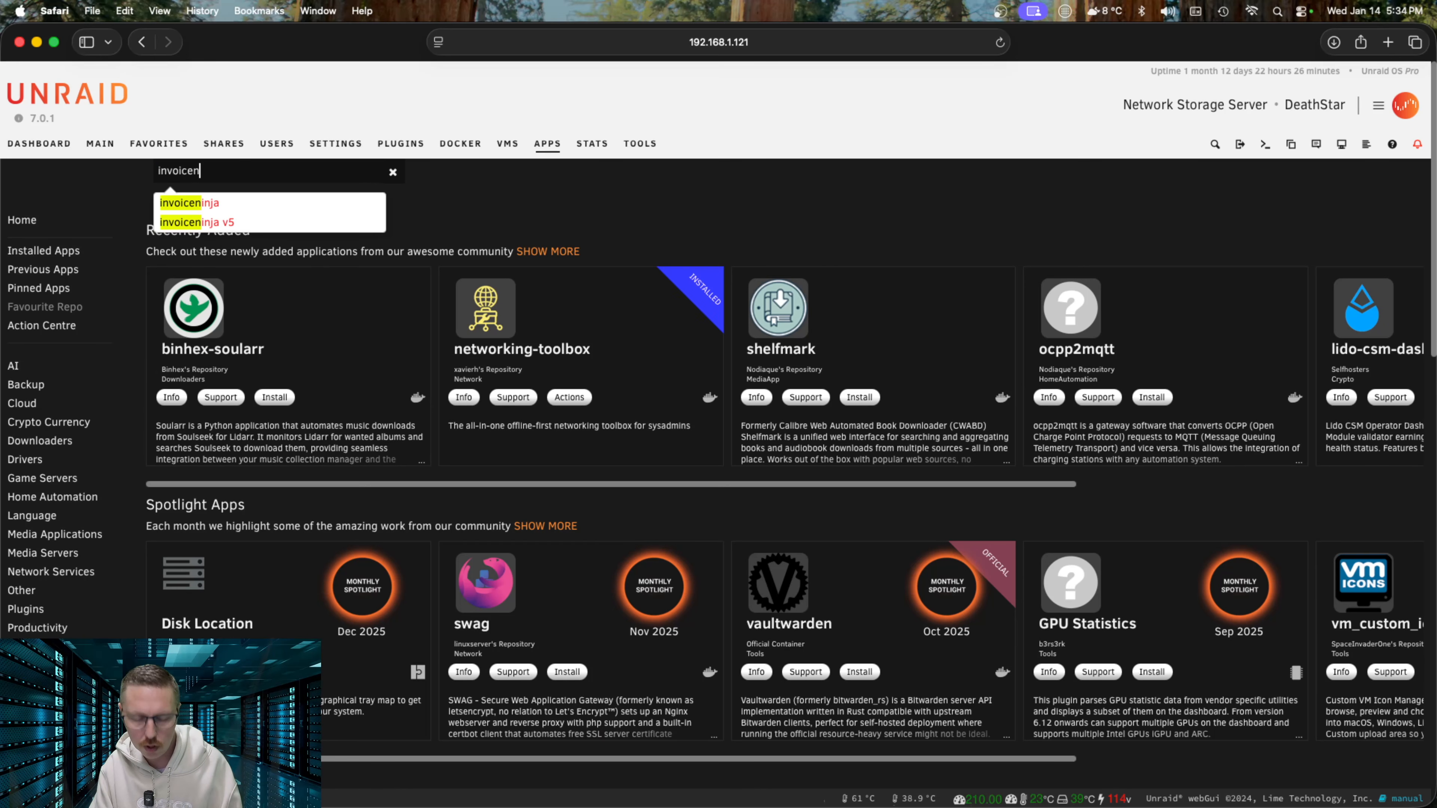
{"action": "key", "text": "Down"}
{"action": "key", "text": "Escape"}
{"action": "key", "text": "Down"}
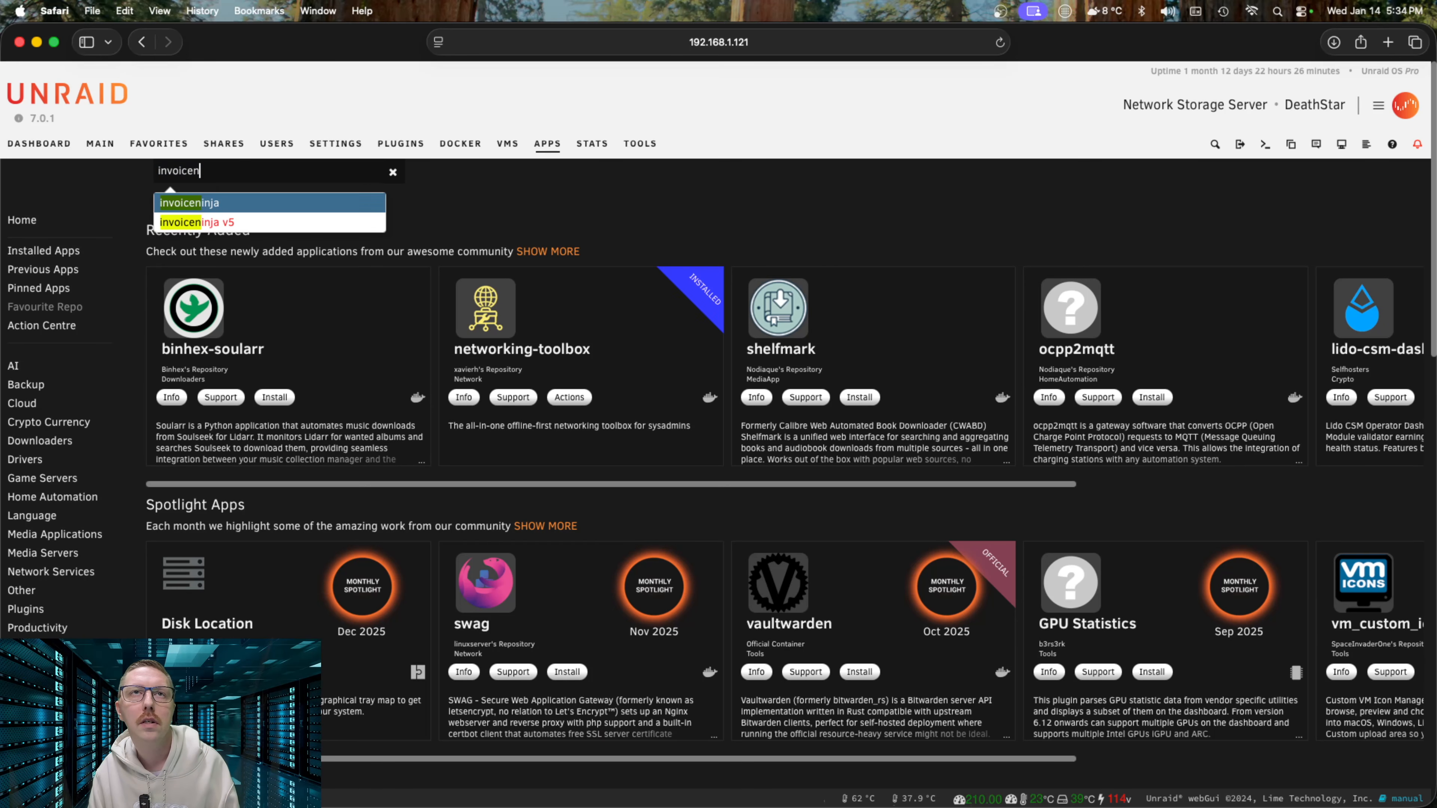
{"action": "key", "text": "Return"}
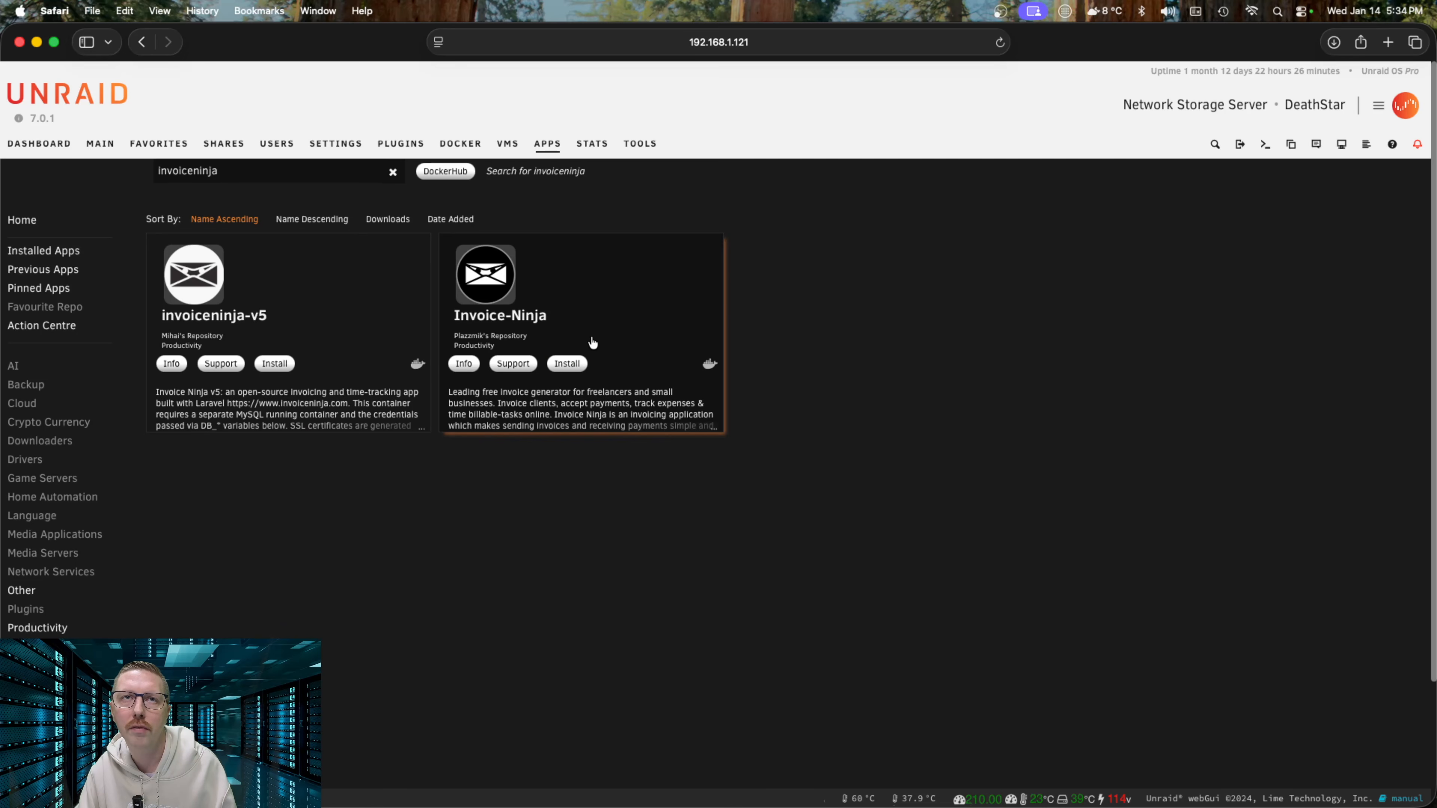
{"action": "left_click", "coordinate": [568, 364]}
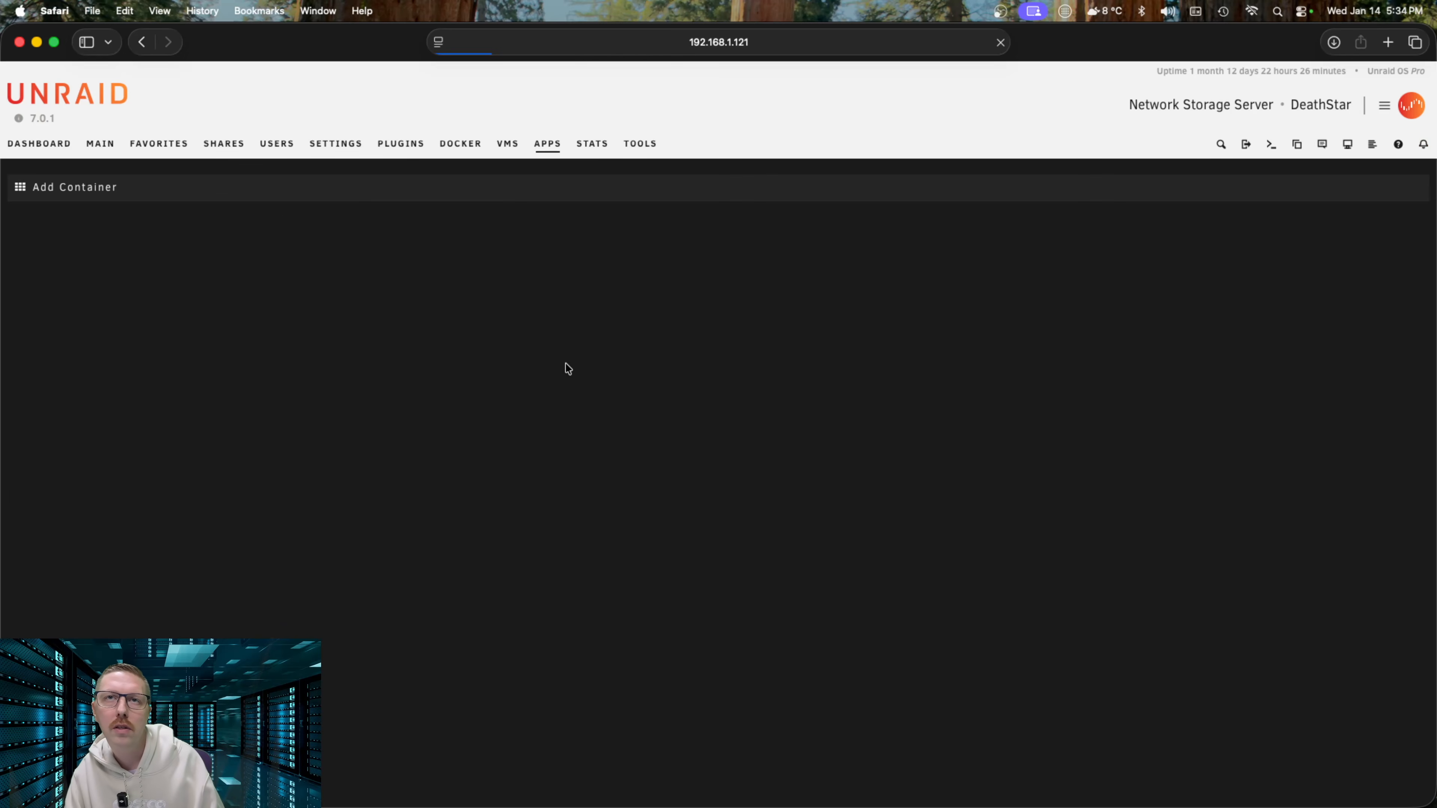
Set the REQUIRE_HTTPS variable of the Invoice-Ninja container to true.
{"action": "scroll", "coordinate": [908, 578], "scroll_direction": "down", "scroll_amount": 5}
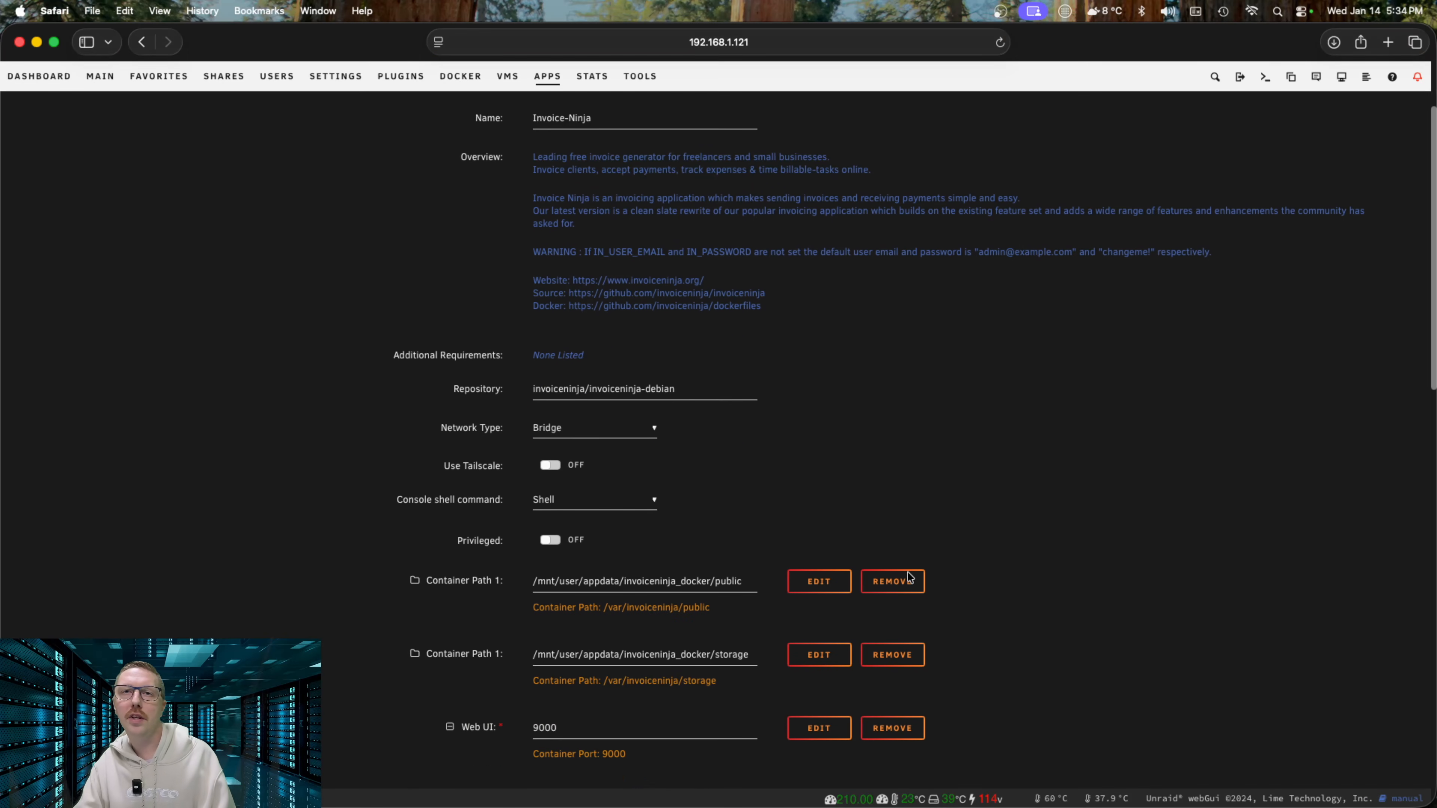
{"action": "scroll", "coordinate": [907, 583], "scroll_direction": "down", "scroll_amount": 5}
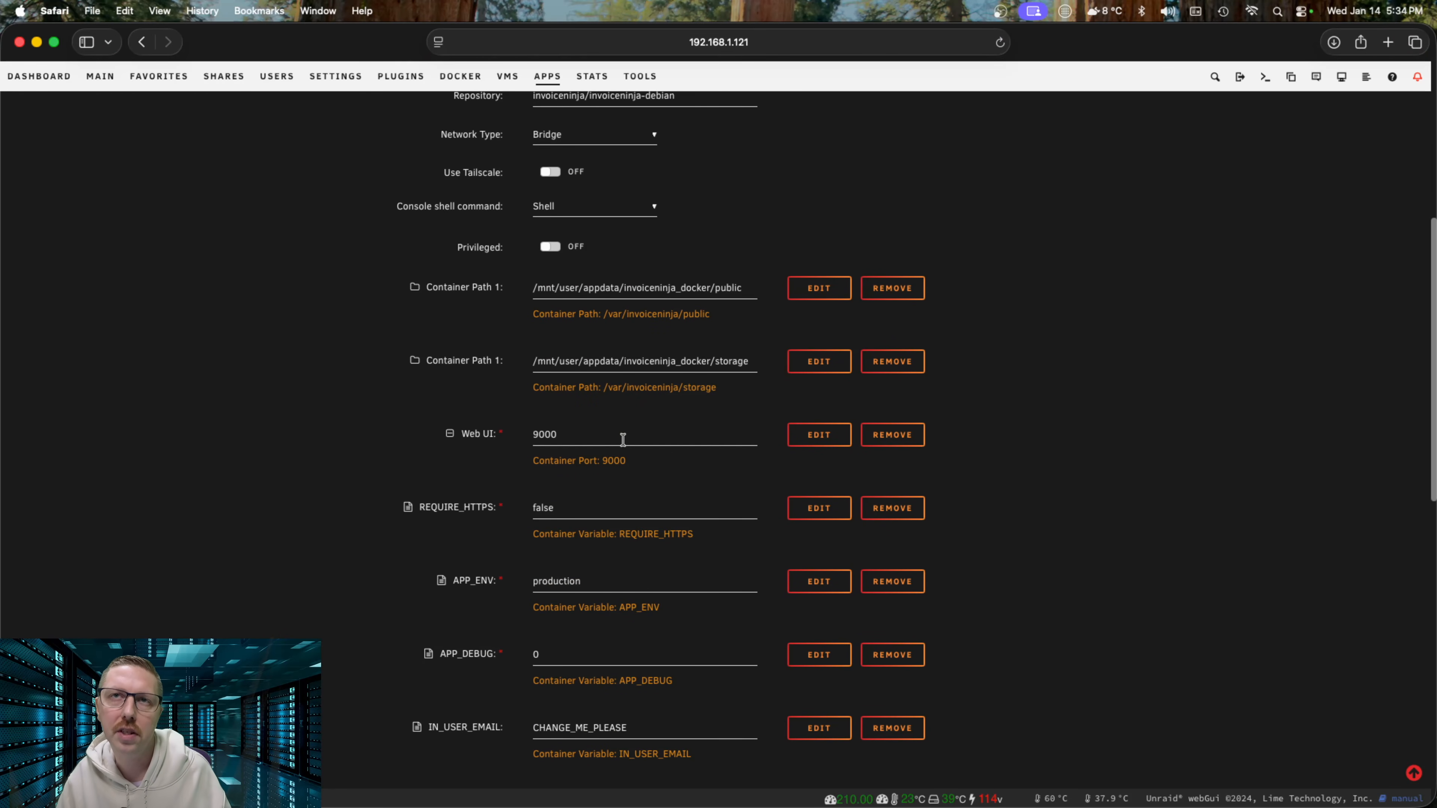
{"action": "scroll", "coordinate": [626, 440], "scroll_direction": "up", "scroll_amount": 3}
{"action": "scroll", "coordinate": [622, 439], "scroll_direction": "down", "scroll_amount": 4}
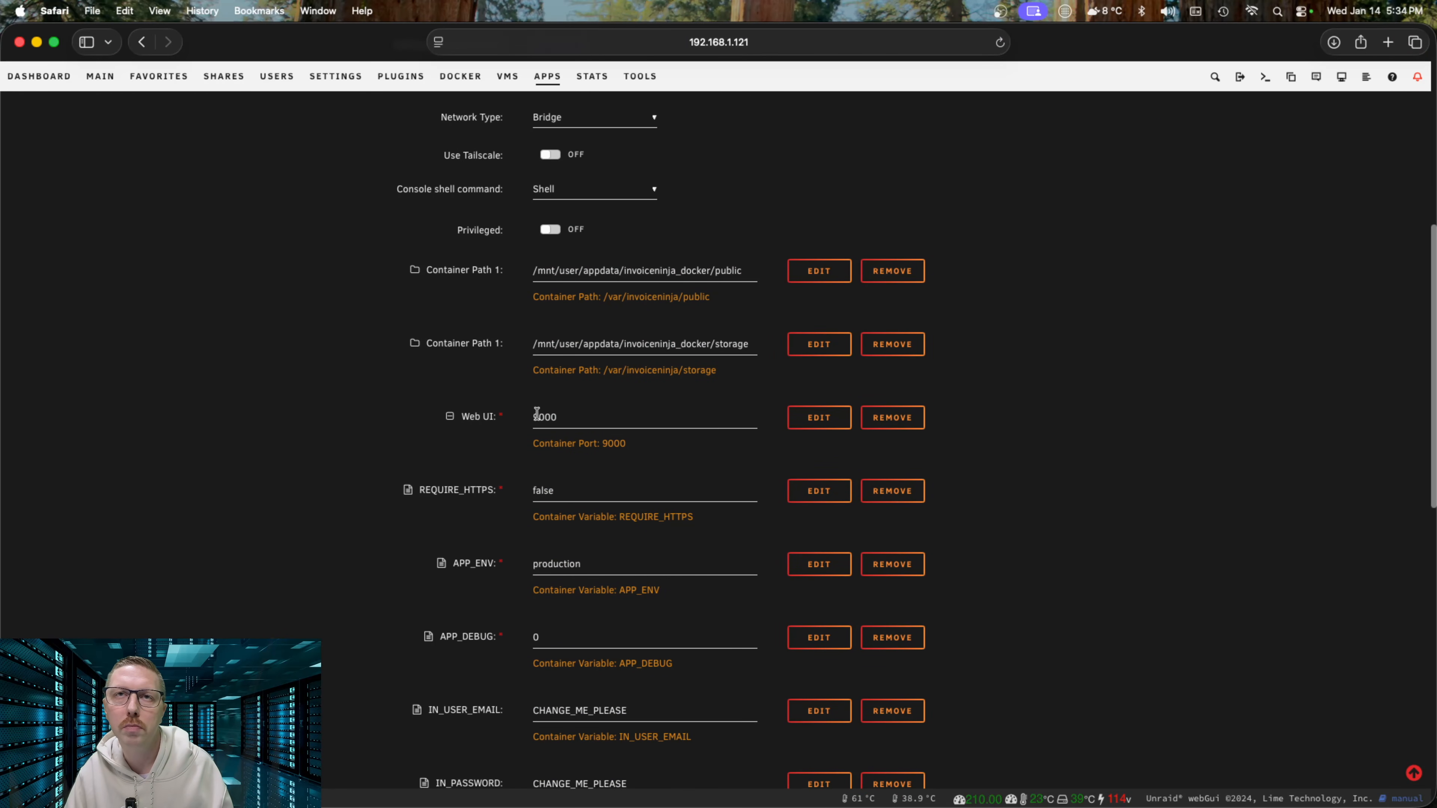
{"action": "scroll", "coordinate": [690, 465], "scroll_direction": "down", "scroll_amount": 2}
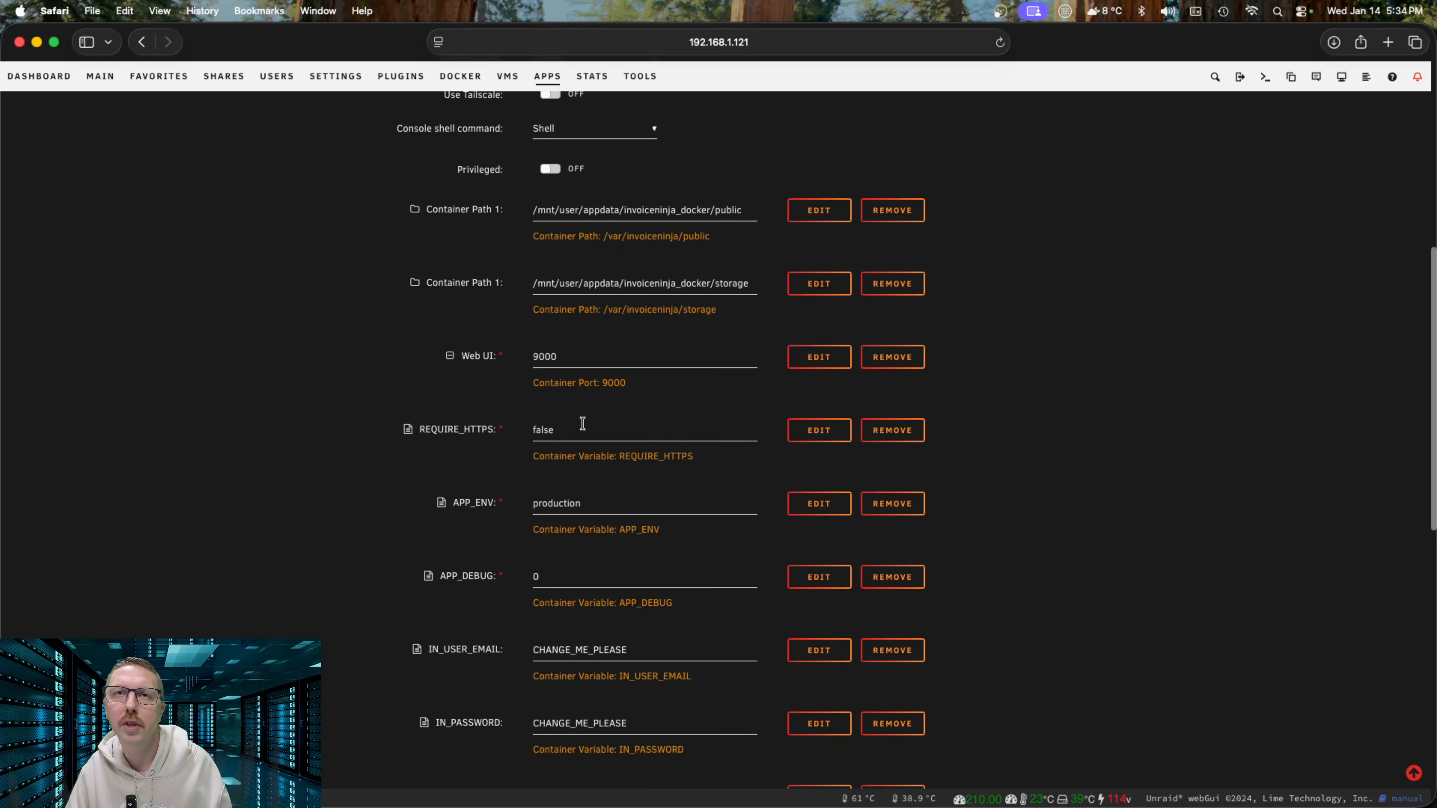
{"action": "left_click_drag", "start_coordinate": [577, 427], "coordinate": [470, 423]}
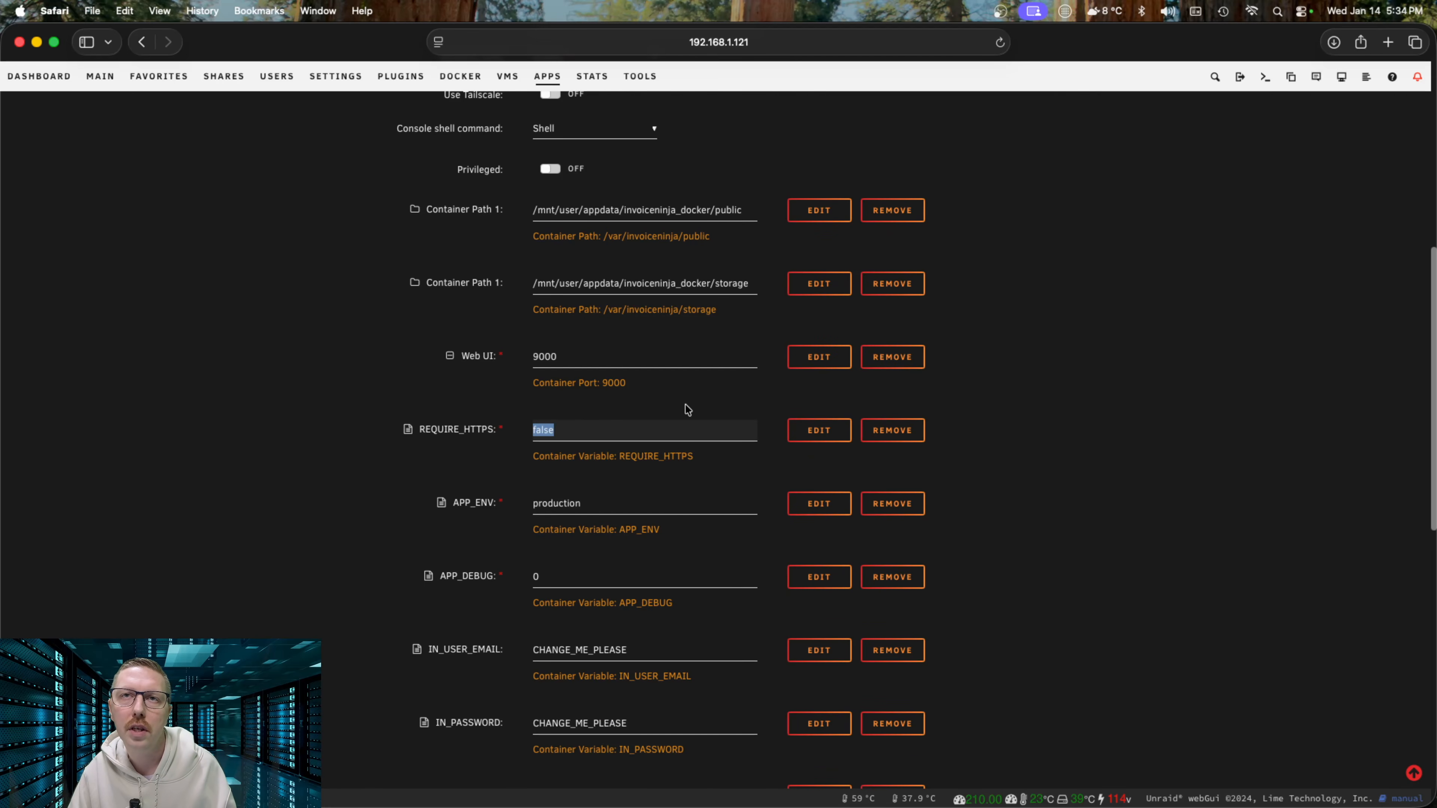
{"action": "type", "text": "true"}
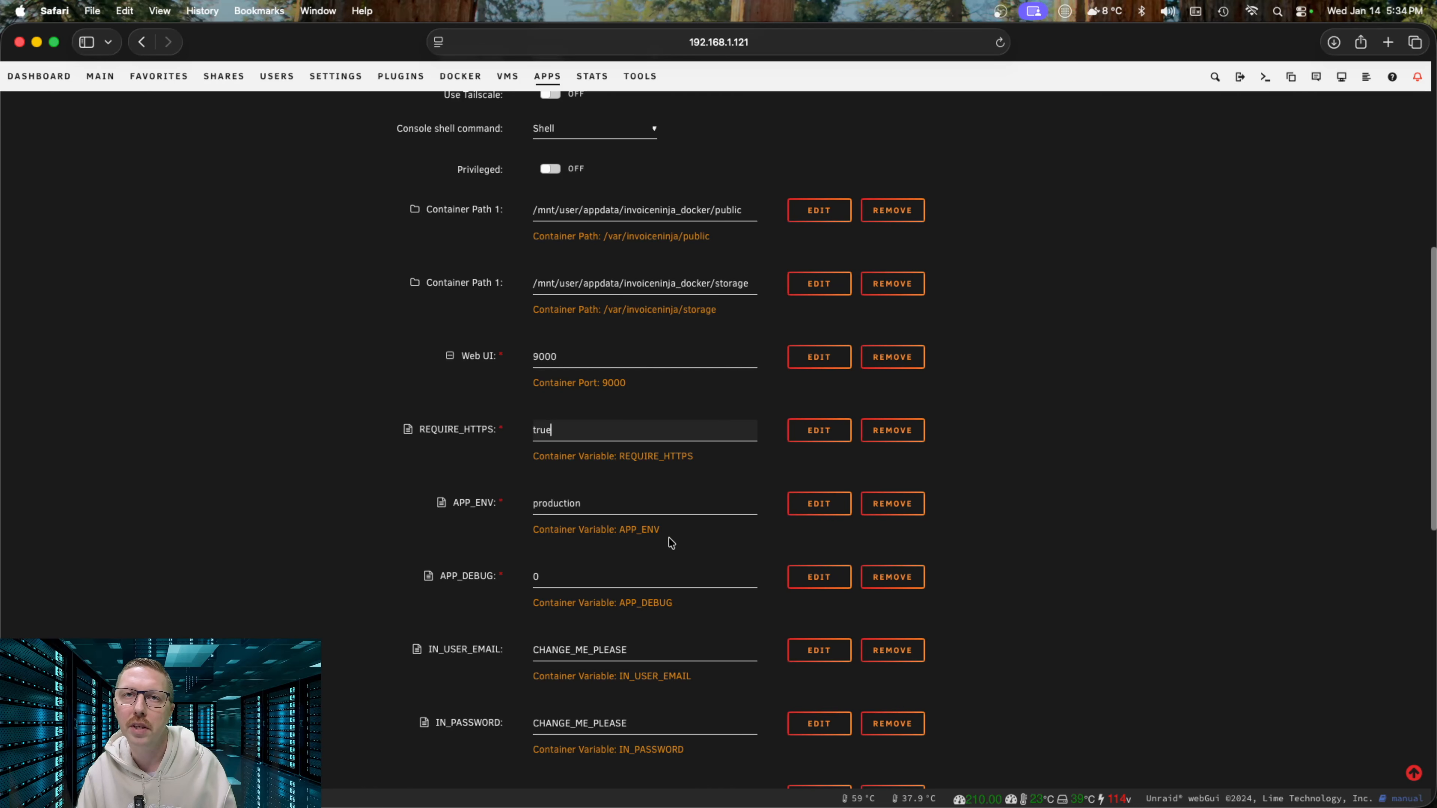
Replace the placeholders in IN_USER_EMAIL and IN_PASSWORD with the initial user's e-mail and account password.
{"action": "scroll", "coordinate": [667, 541], "scroll_direction": "down", "scroll_amount": 5}
{"action": "scroll", "coordinate": [666, 540], "scroll_direction": "down", "scroll_amount": 5}
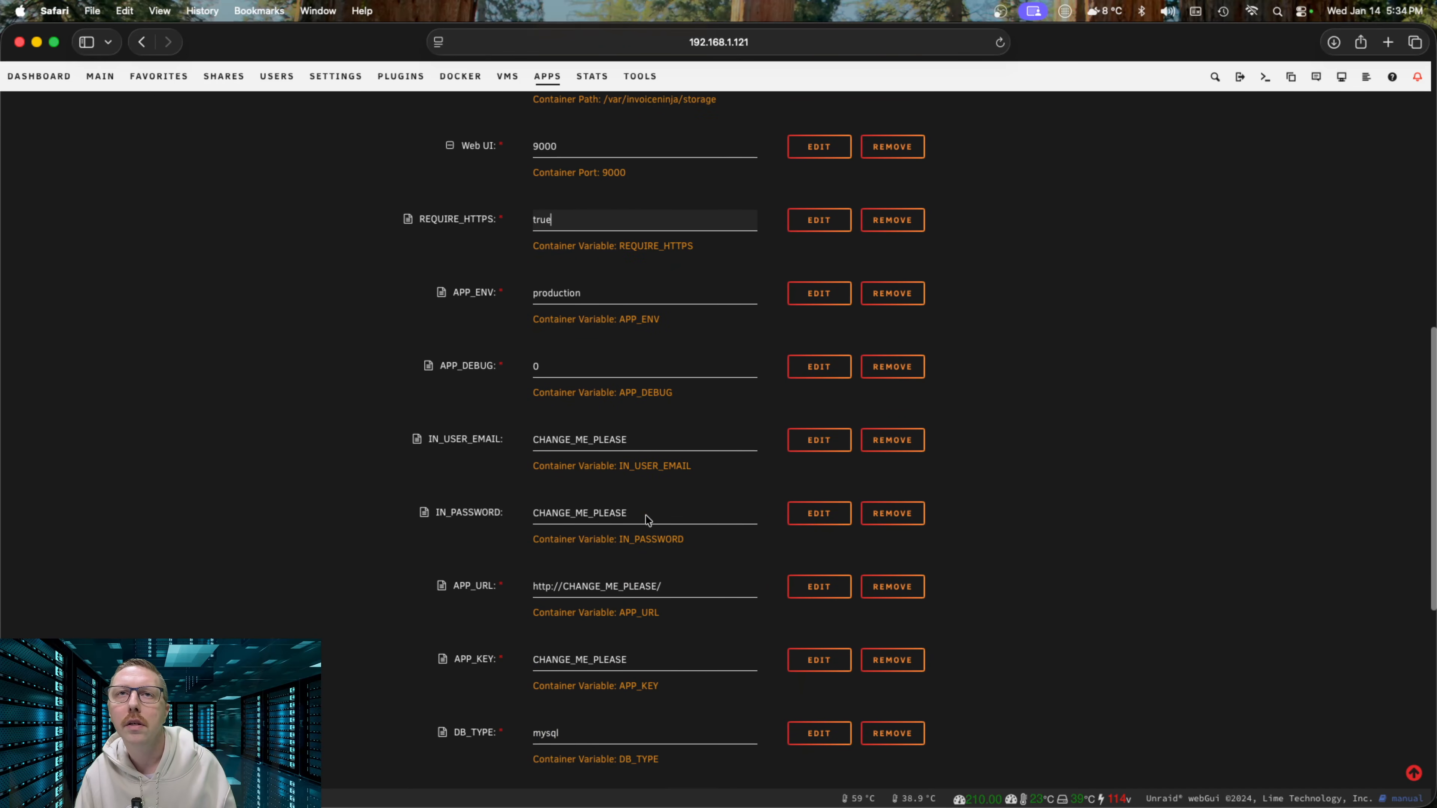
{"action": "left_click_drag", "start_coordinate": [651, 397], "coordinate": [475, 396]}
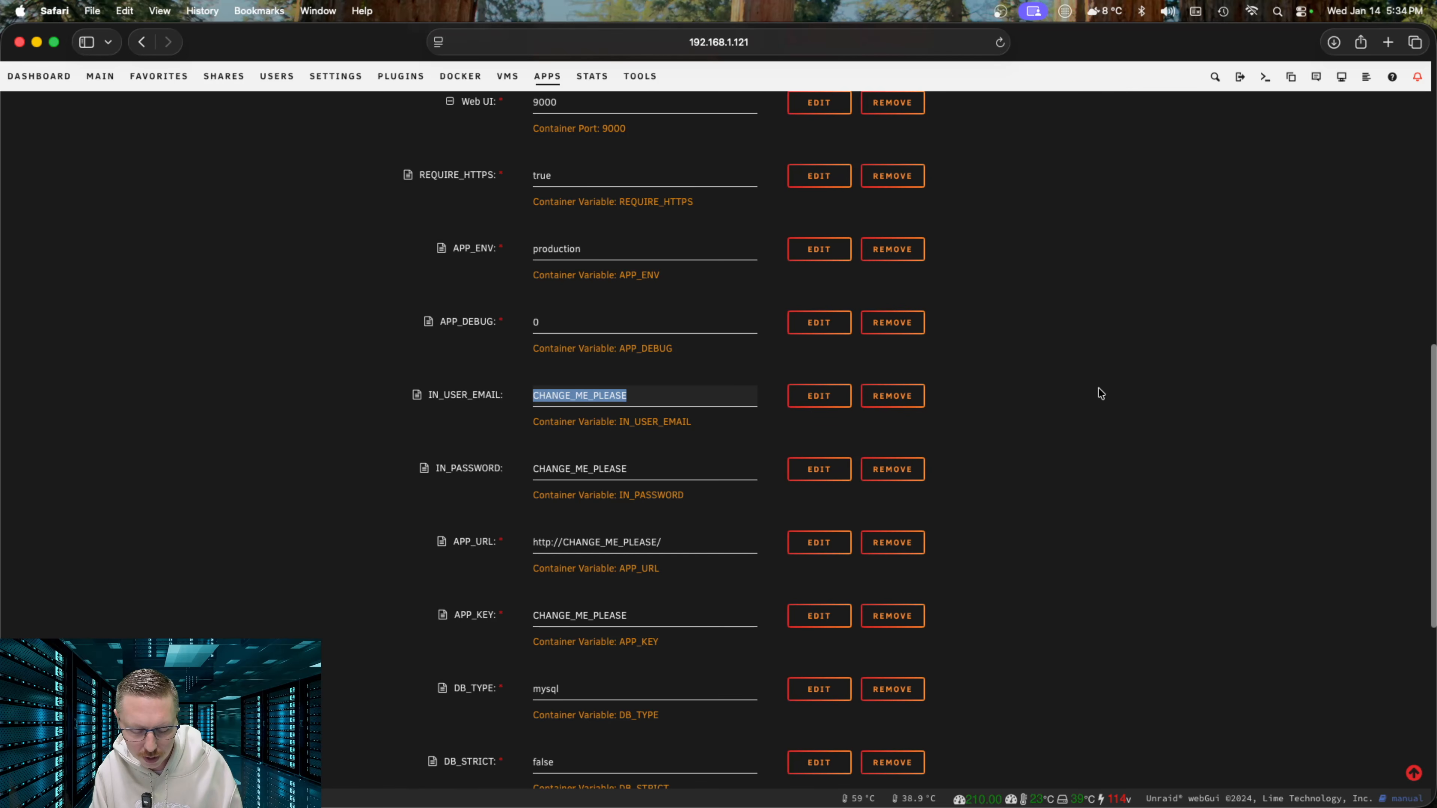
{"action": "type", "text": "r"}
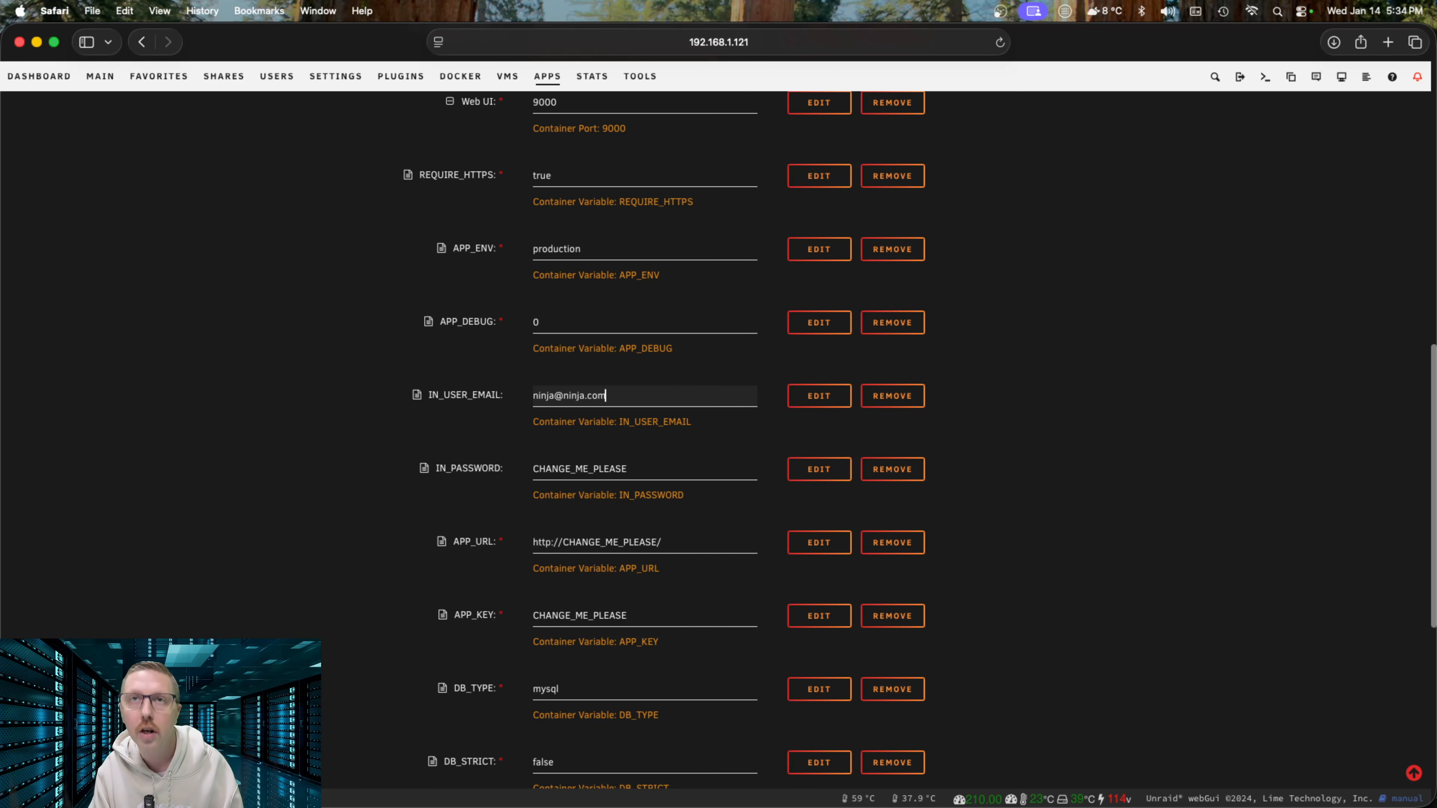
{"action": "left_click", "coordinate": [636, 472]}
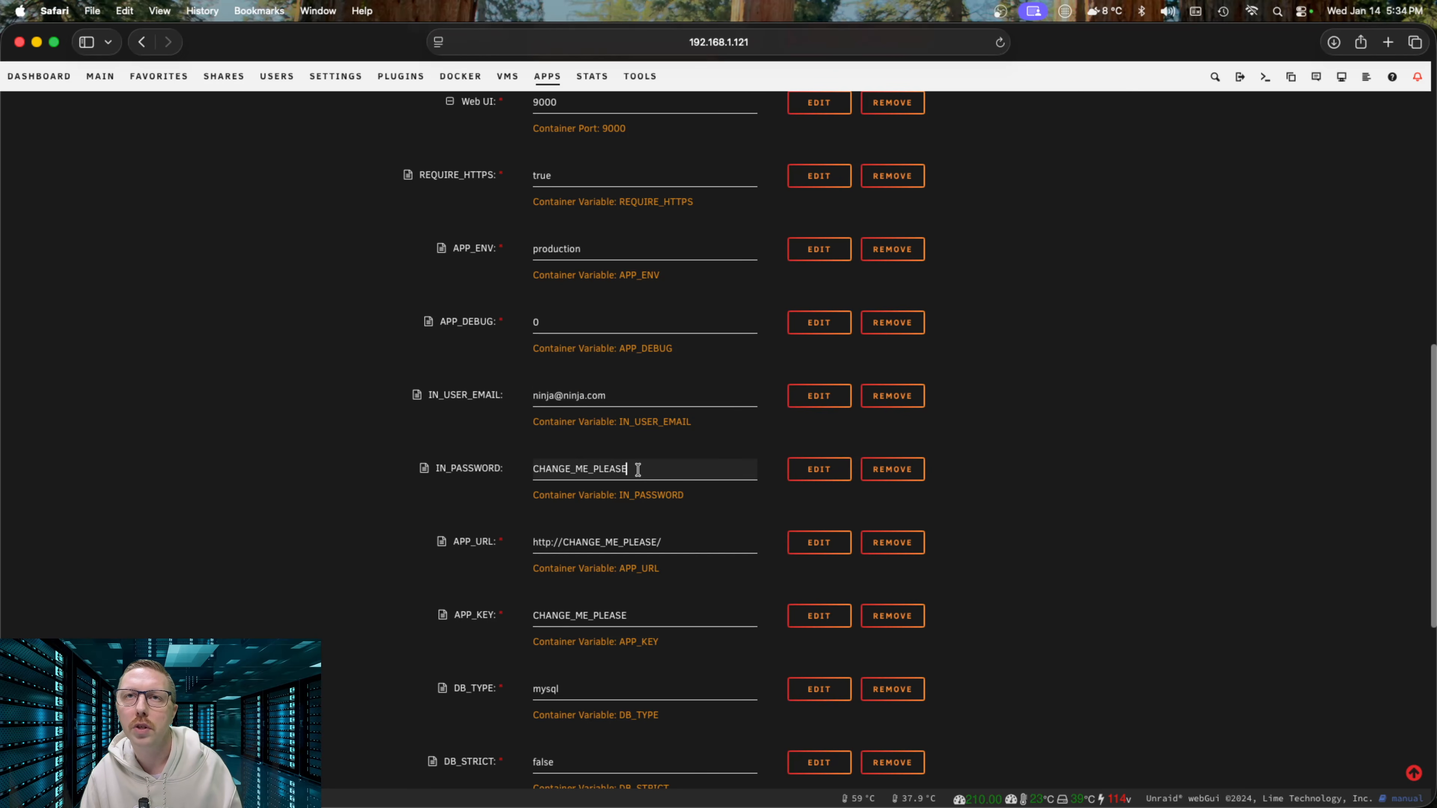
{"action": "key", "text": "super+a"}
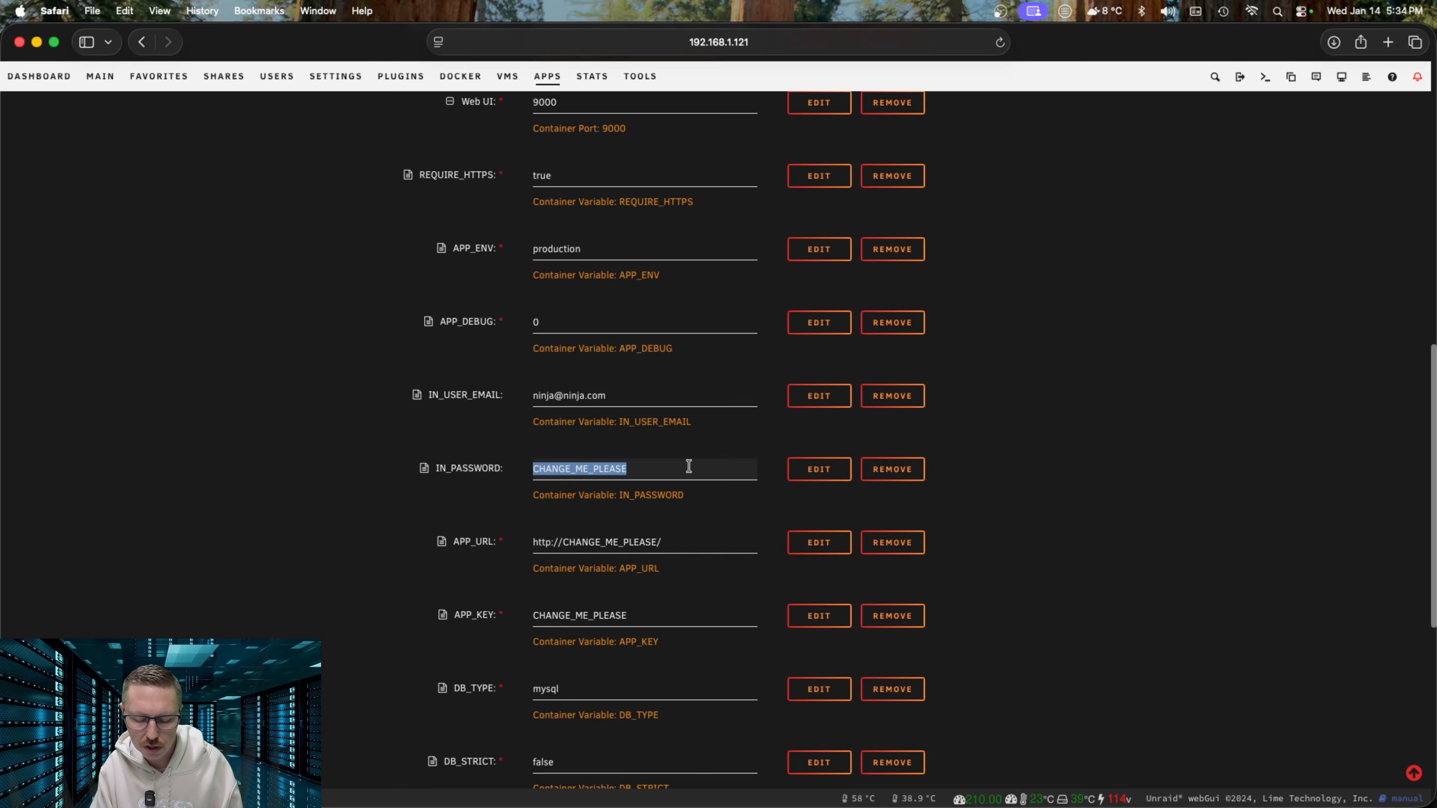
{"action": "type", "text": "password"}
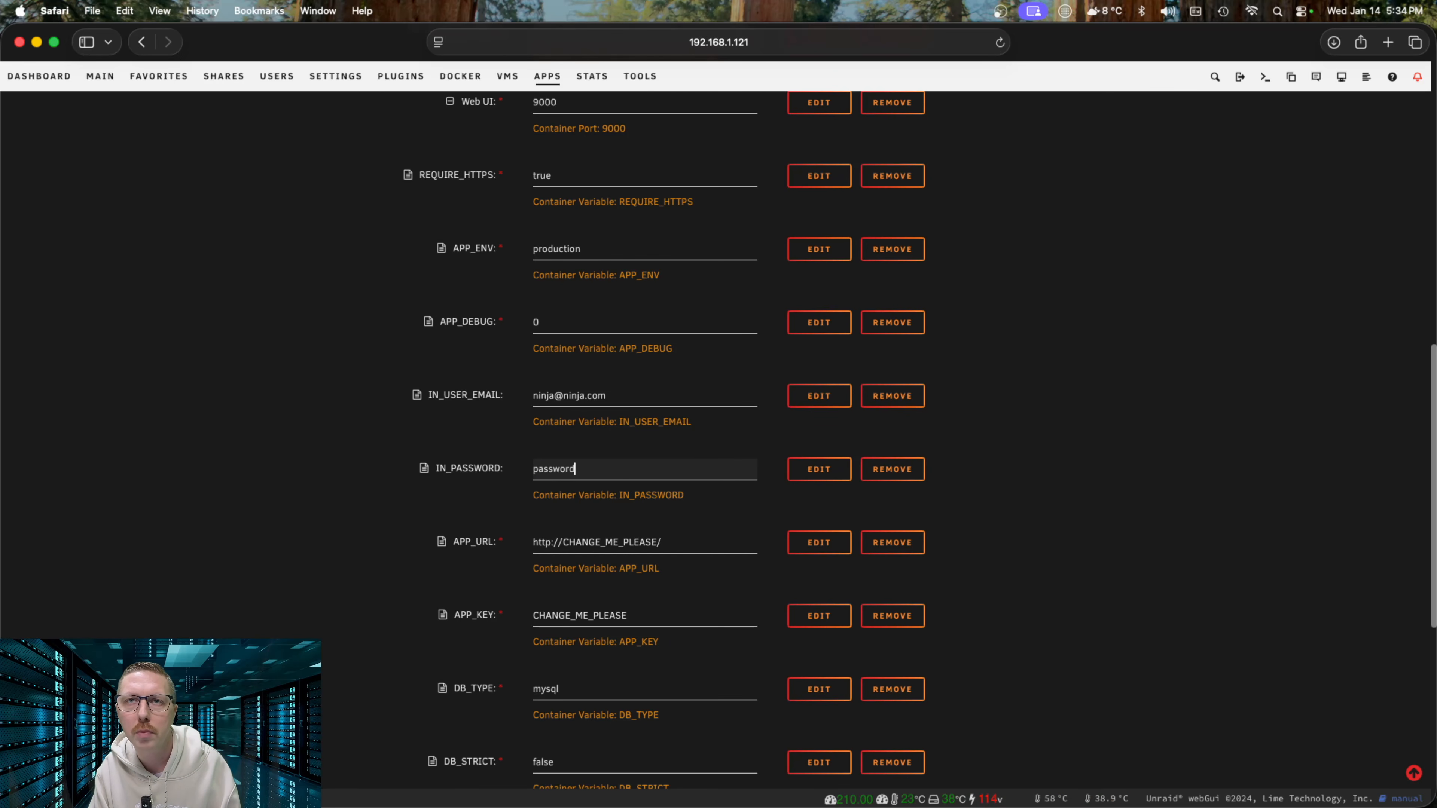
{"action": "left_click", "coordinate": [684, 541]}
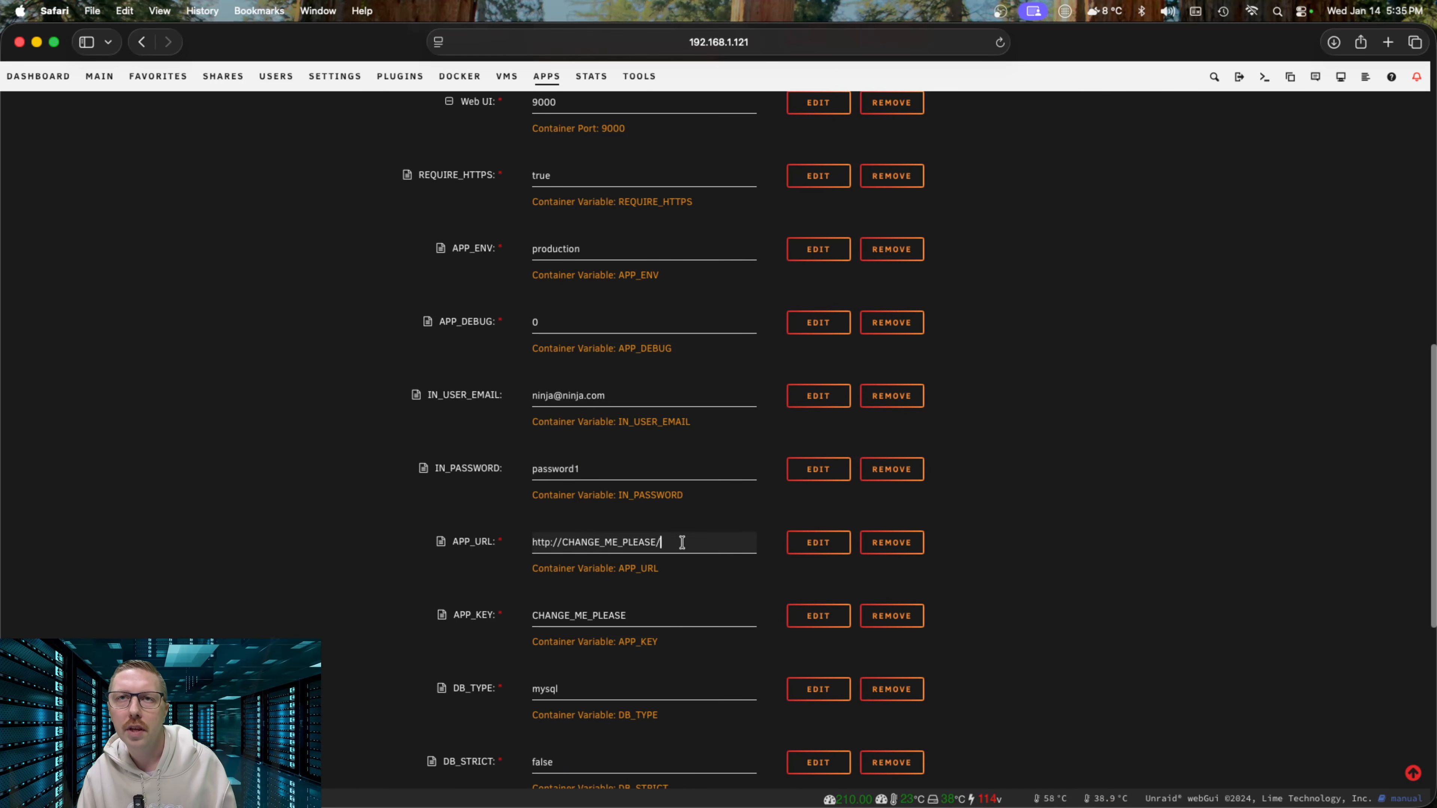
{"action": "scroll", "coordinate": [622, 540], "scroll_direction": "down", "scroll_amount": 1}
{"action": "left_click_drag", "start_coordinate": [552, 541], "coordinate": [670, 538]}
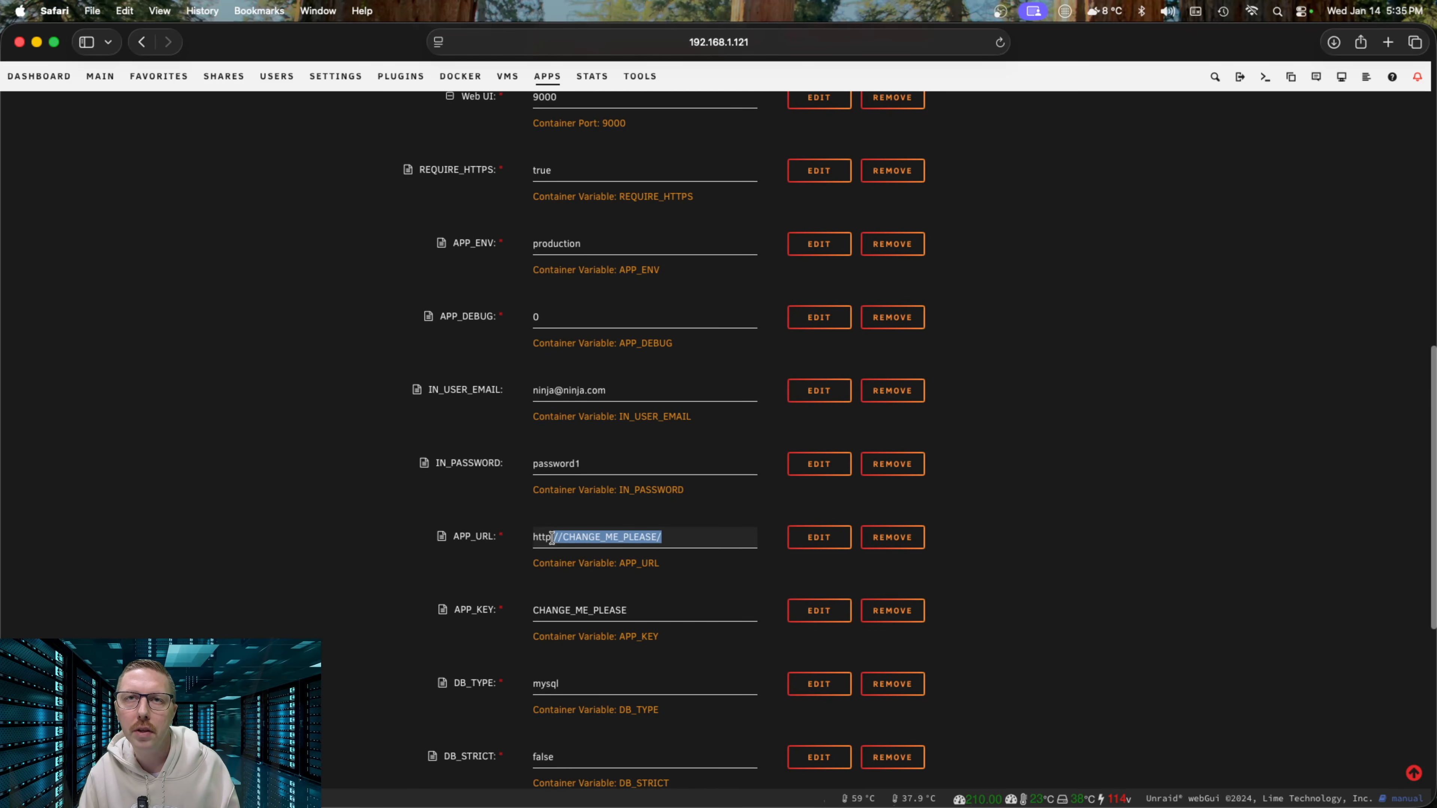
{"action": "key", "text": "BackSpace"}
{"action": "key", "text": "BackSpace"}
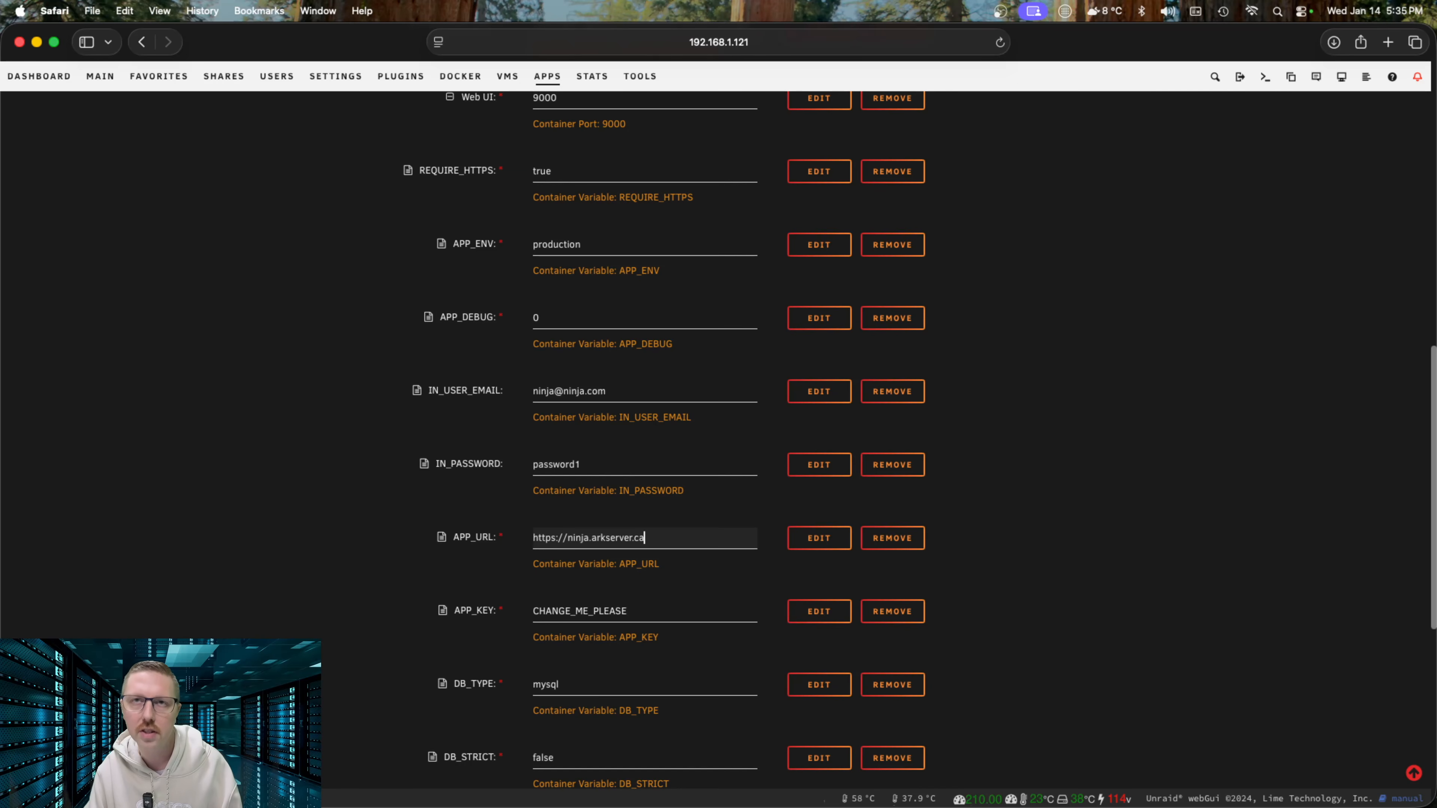
Replace the placeholder in the APP_KEY variable with a long random application key.
{"action": "left_click", "coordinate": [678, 609]}
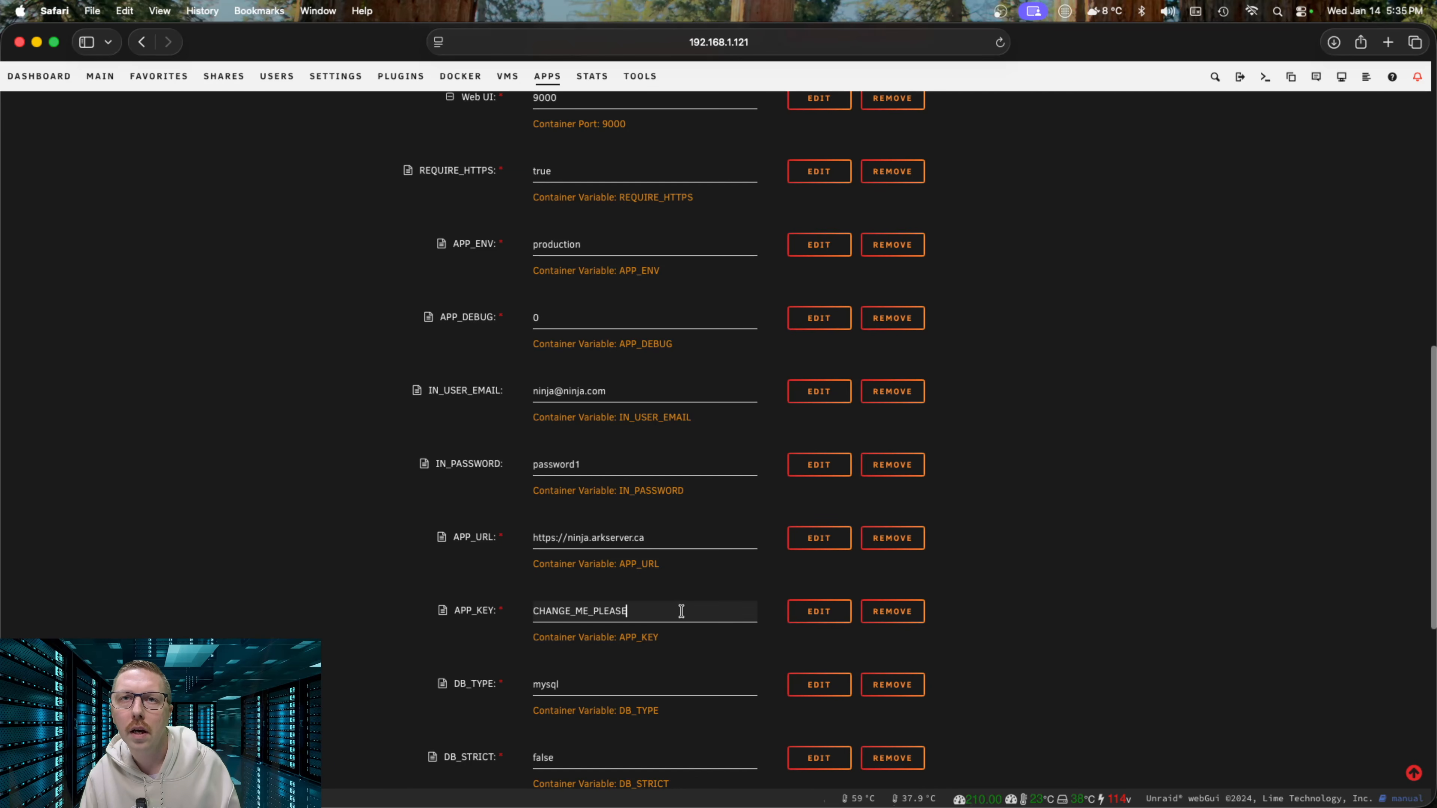
{"action": "double_click", "coordinate": [679, 611]}
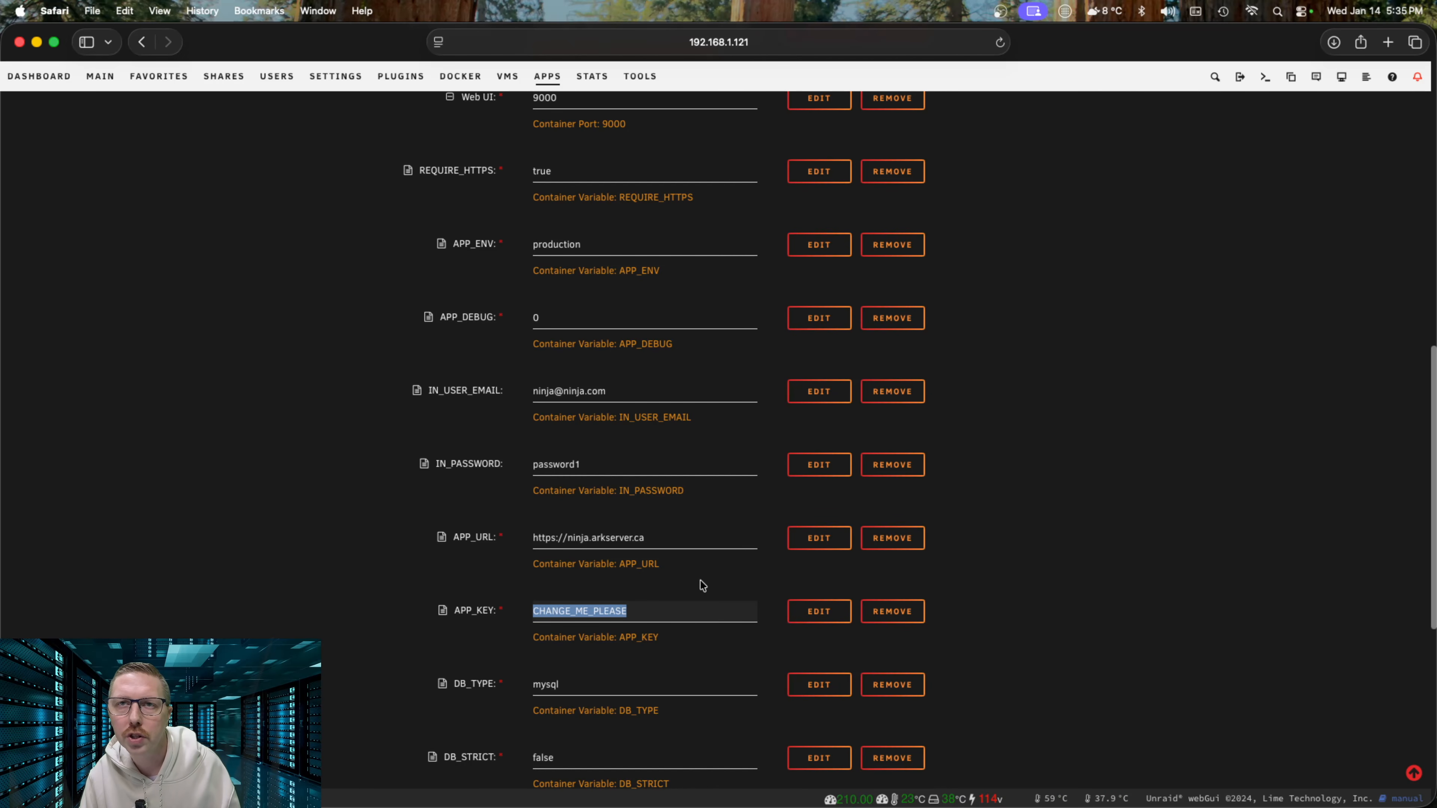
{"action": "scroll", "coordinate": [702, 583], "scroll_direction": "up", "scroll_amount": 20}
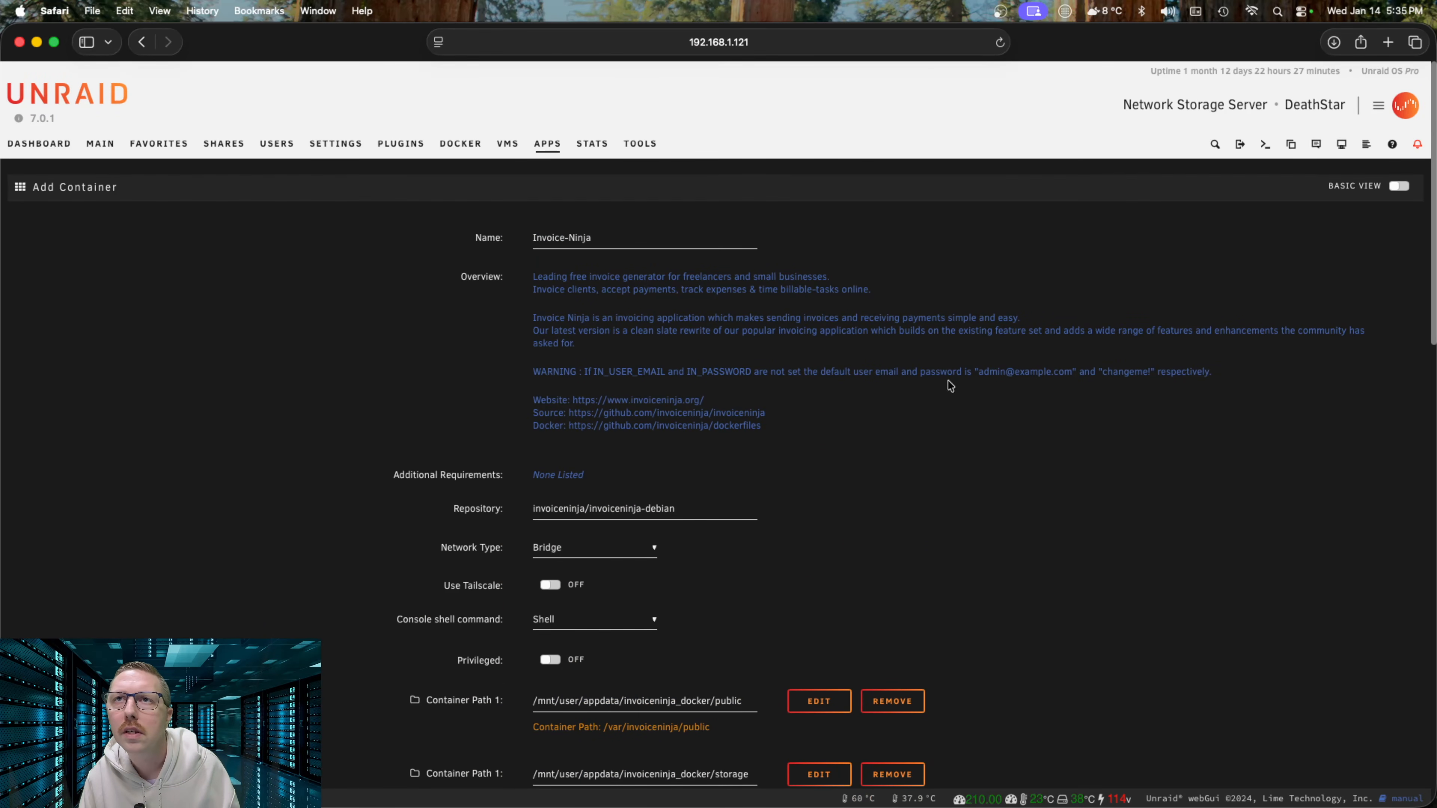
{"action": "scroll", "coordinate": [953, 488], "scroll_direction": "down", "scroll_amount": 20}
{"action": "scroll", "coordinate": [828, 480], "scroll_direction": "up", "scroll_amount": 1}
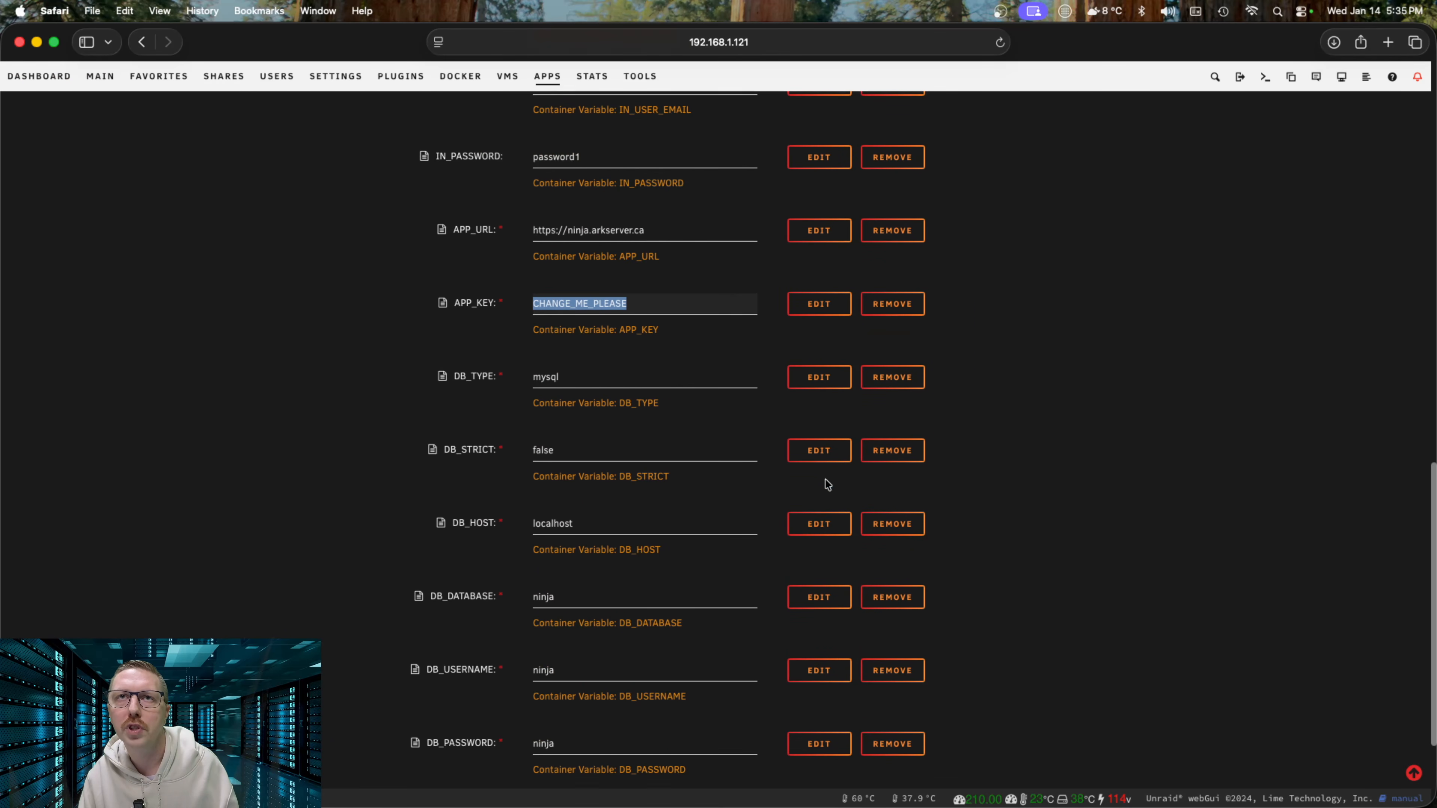
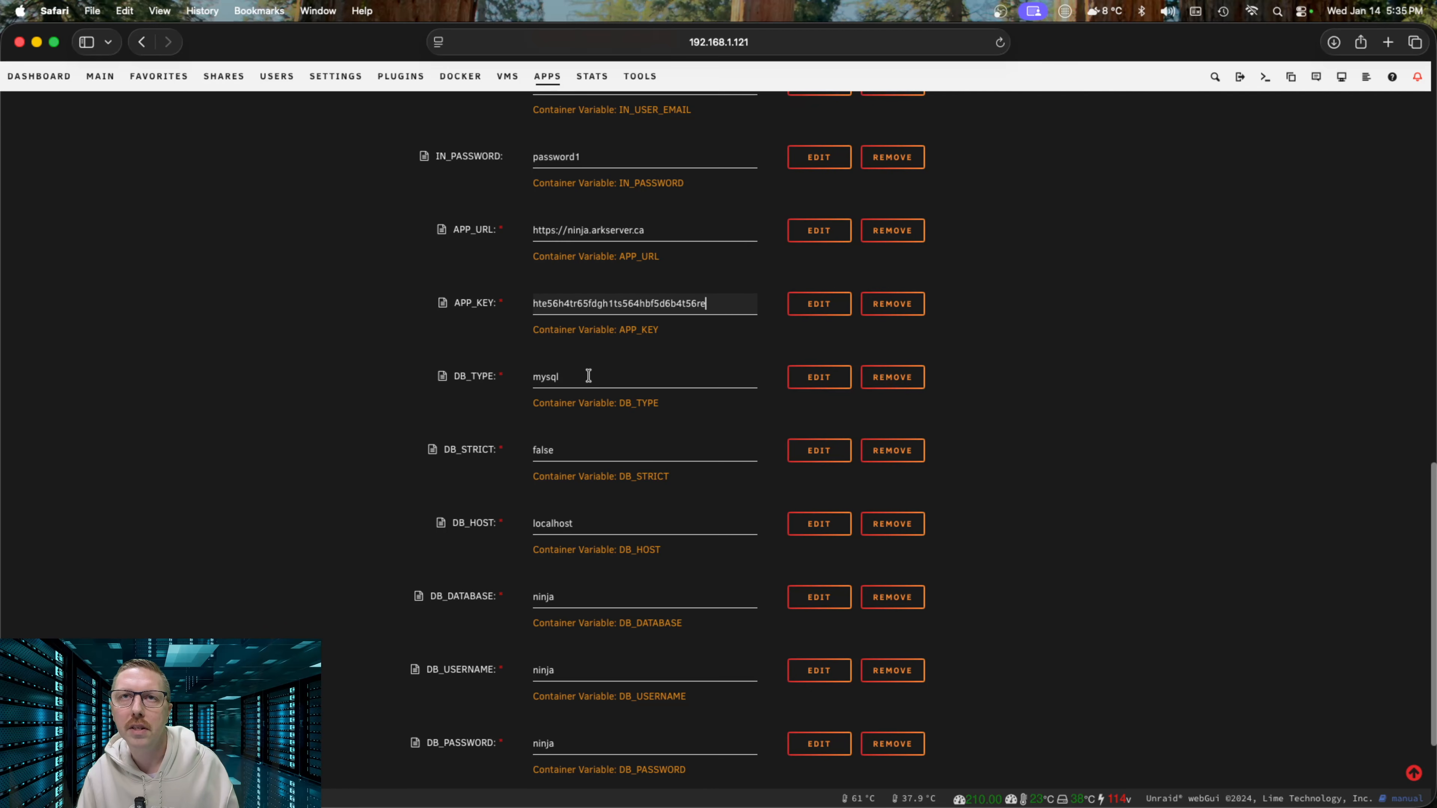
Point the DB_HOST variable to the MySQL container at 192.168.1.121:3306.
{"action": "left_click_drag", "start_coordinate": [594, 522], "coordinate": [405, 515]}
{"action": "type", "text": "192.168.1.121:3306"}
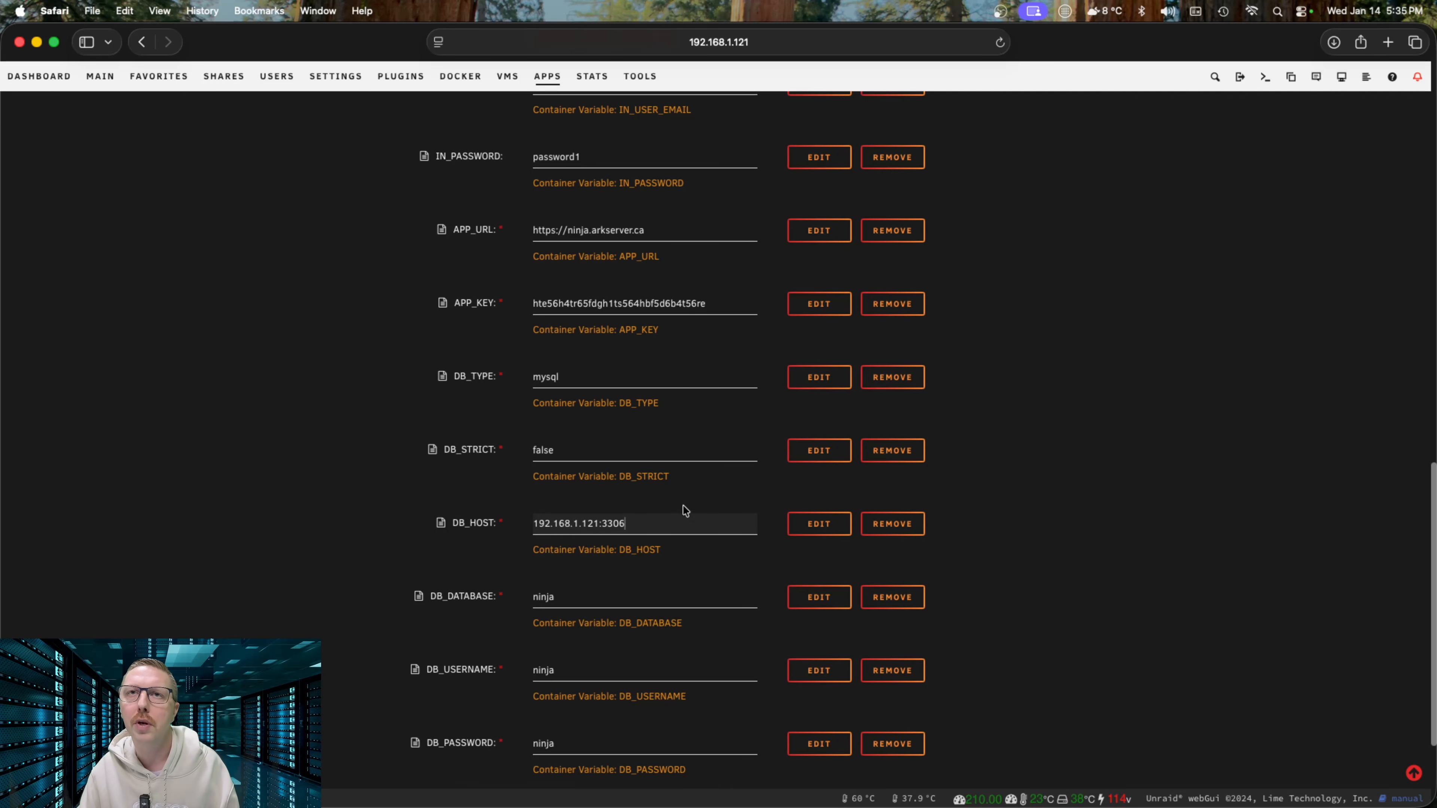
Open the Docker containers list in a new browser tab and check the MySQL container's LAN IP and port.
{"action": "scroll", "coordinate": [686, 510], "scroll_direction": "up", "scroll_amount": 15}
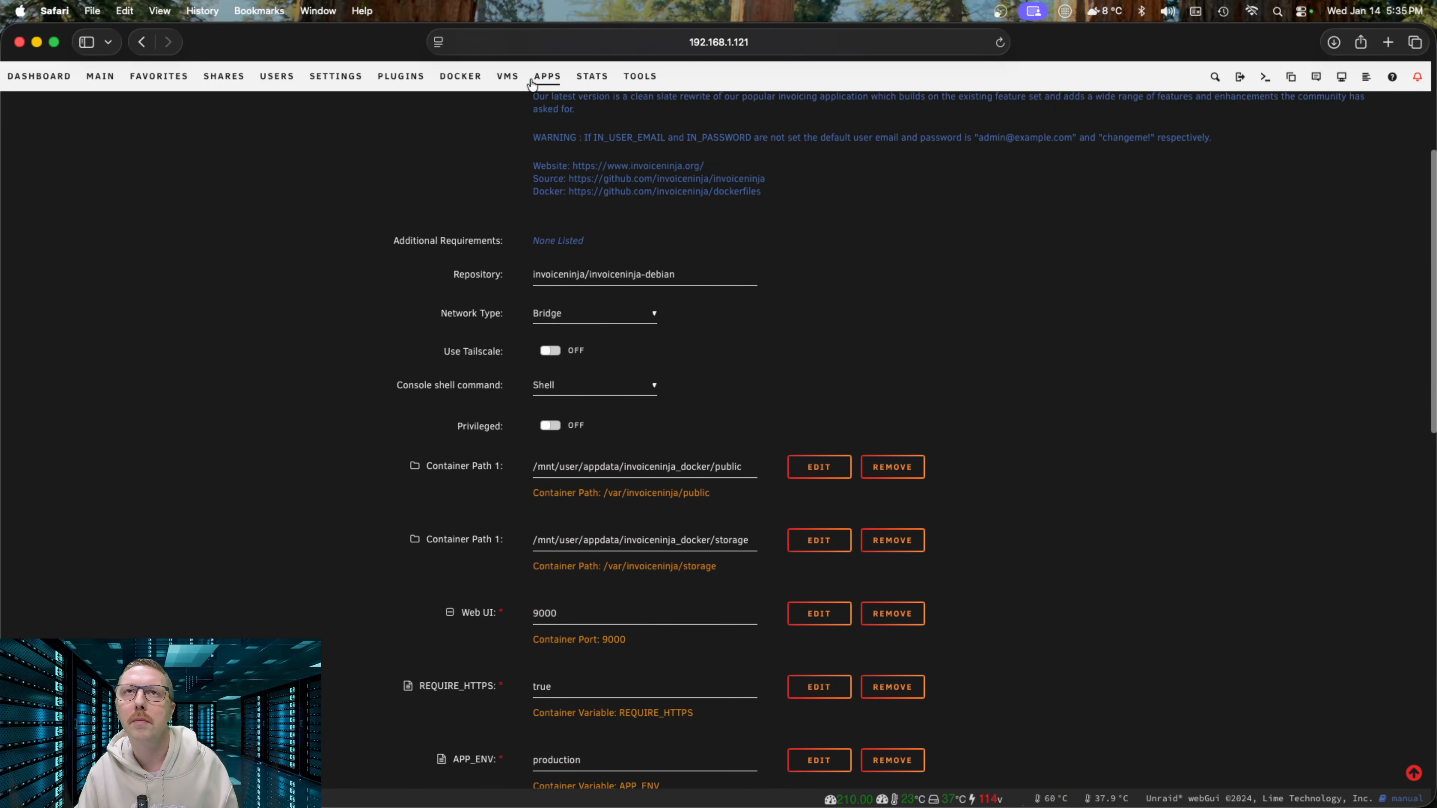
{"action": "right_click", "coordinate": [450, 85]}
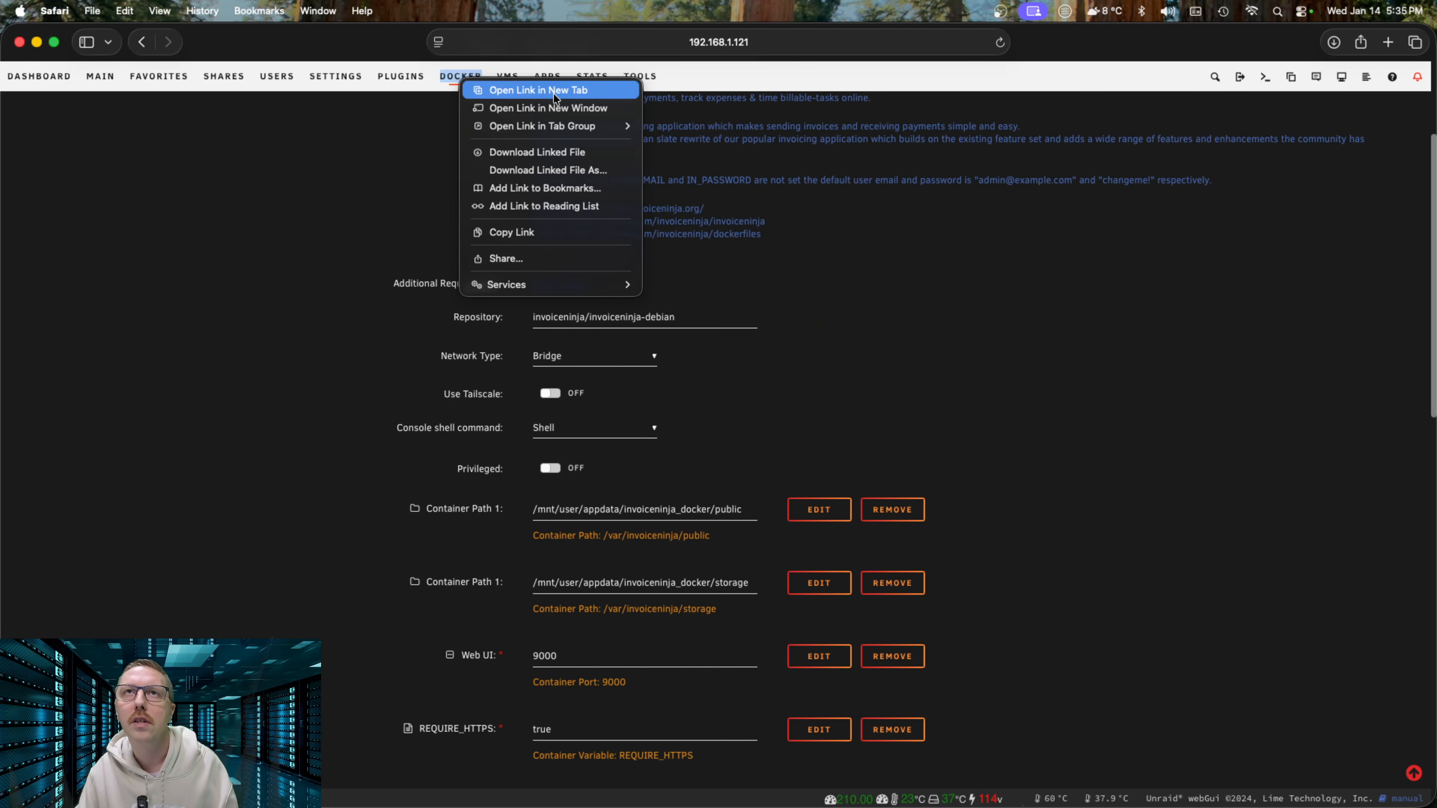
{"action": "left_click", "coordinate": [529, 93]}
{"action": "left_click", "coordinate": [1045, 79]}
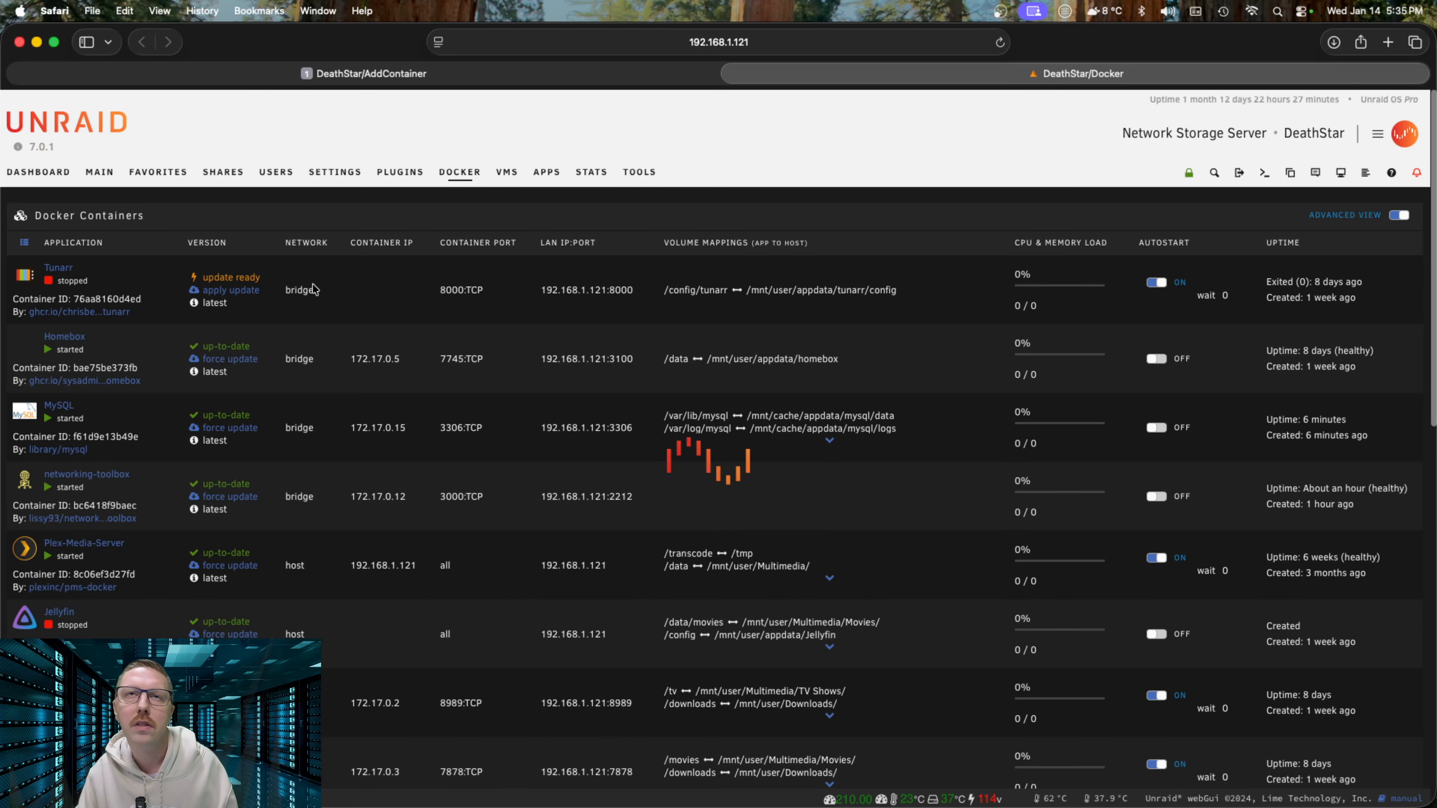
{"action": "scroll", "coordinate": [272, 506], "scroll_direction": "down", "scroll_amount": 3}
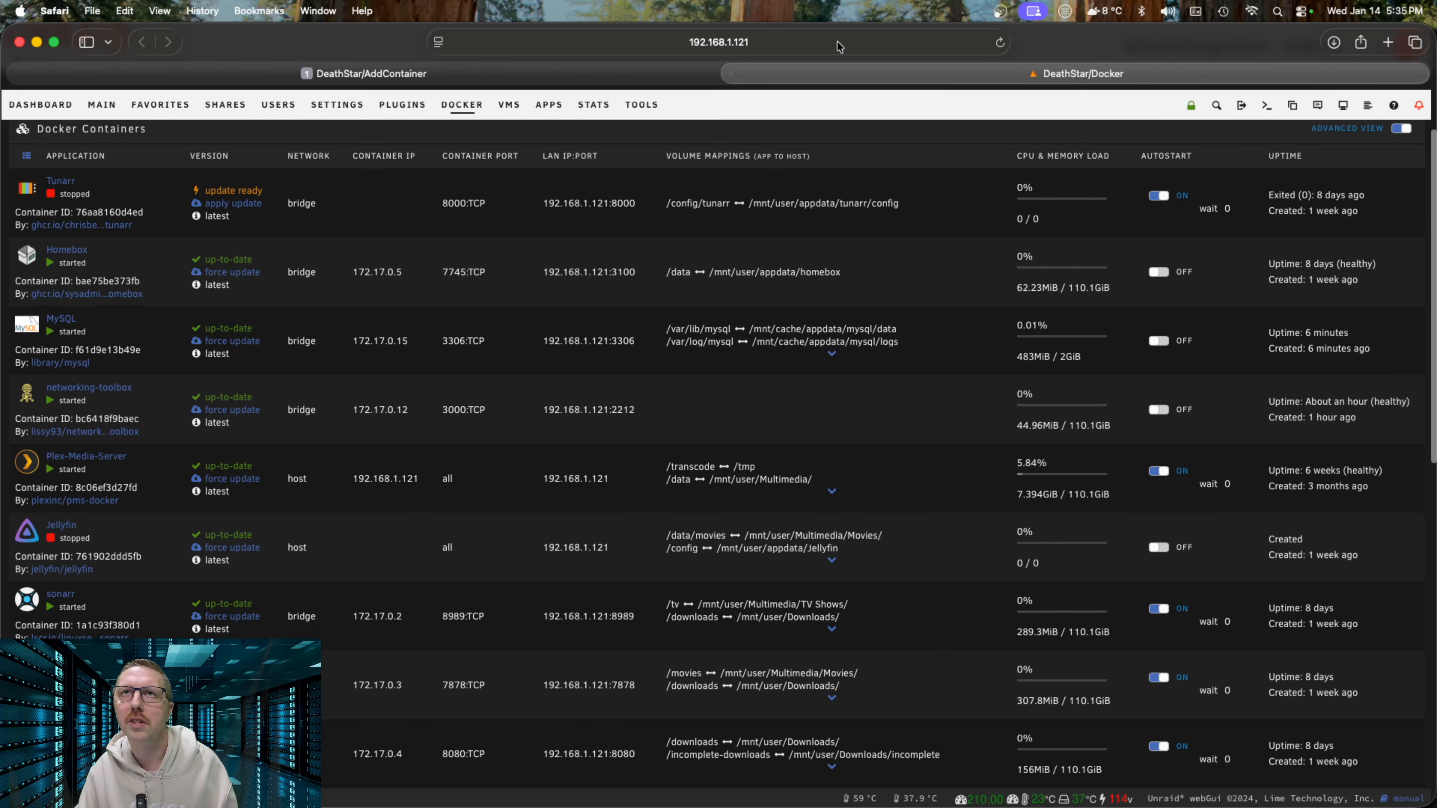
Return to the Invoice-Ninja container form and review its variables, from the web port through the database host, name, user and password.
{"action": "left_click", "coordinate": [364, 74]}
{"action": "scroll", "coordinate": [892, 612], "scroll_direction": "down", "scroll_amount": 10}
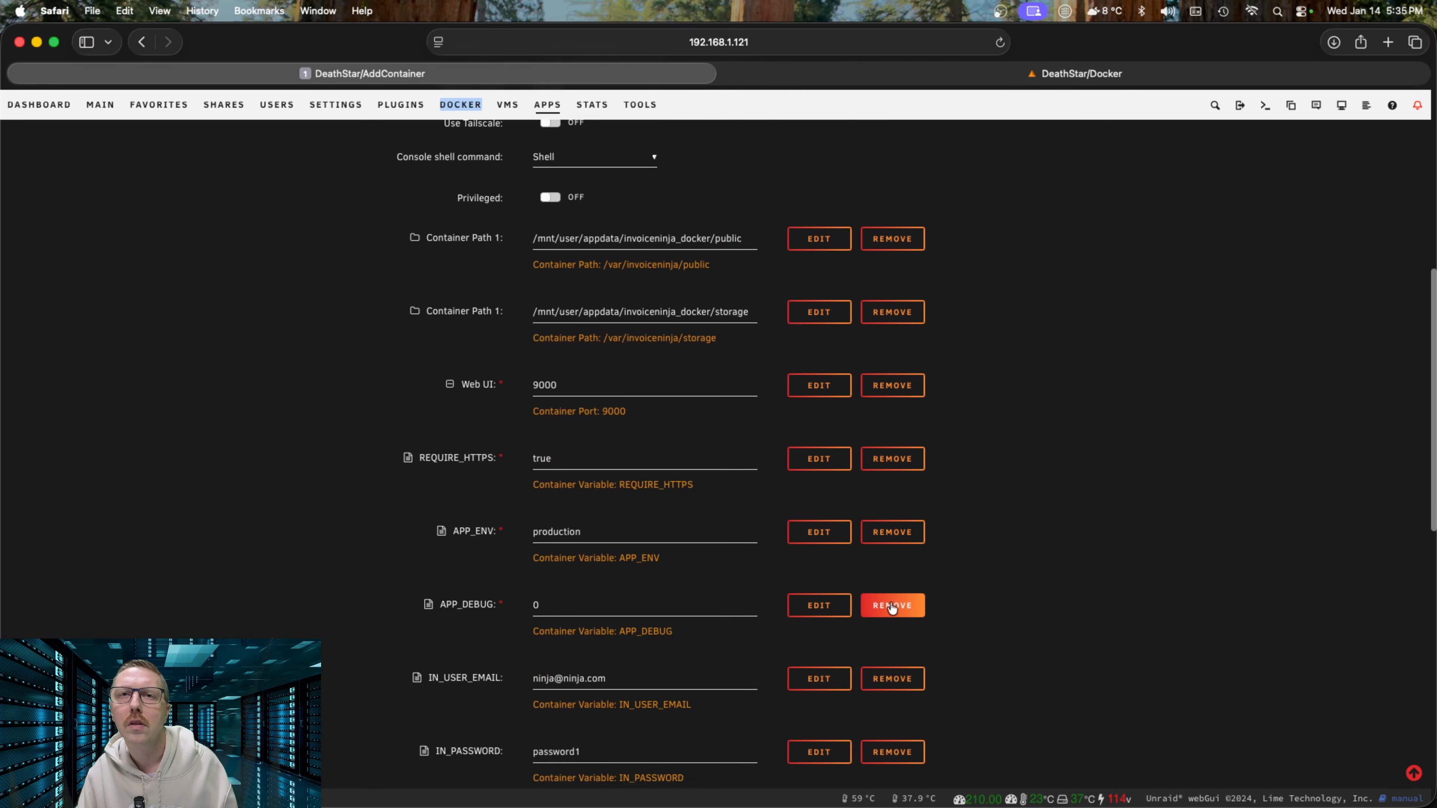
{"action": "scroll", "coordinate": [892, 608], "scroll_direction": "down", "scroll_amount": 4}
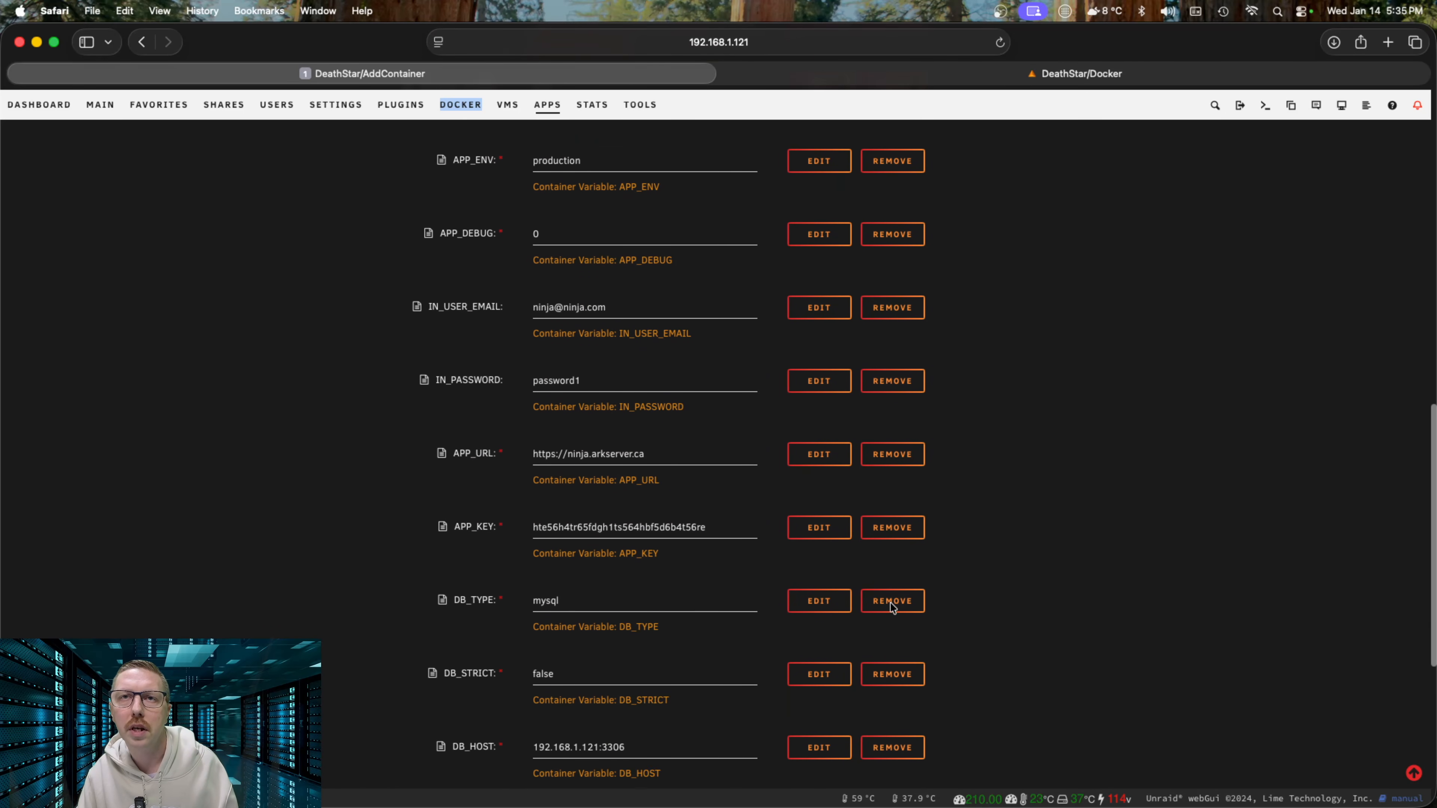
{"action": "scroll", "coordinate": [757, 594], "scroll_direction": "down", "scroll_amount": 1}
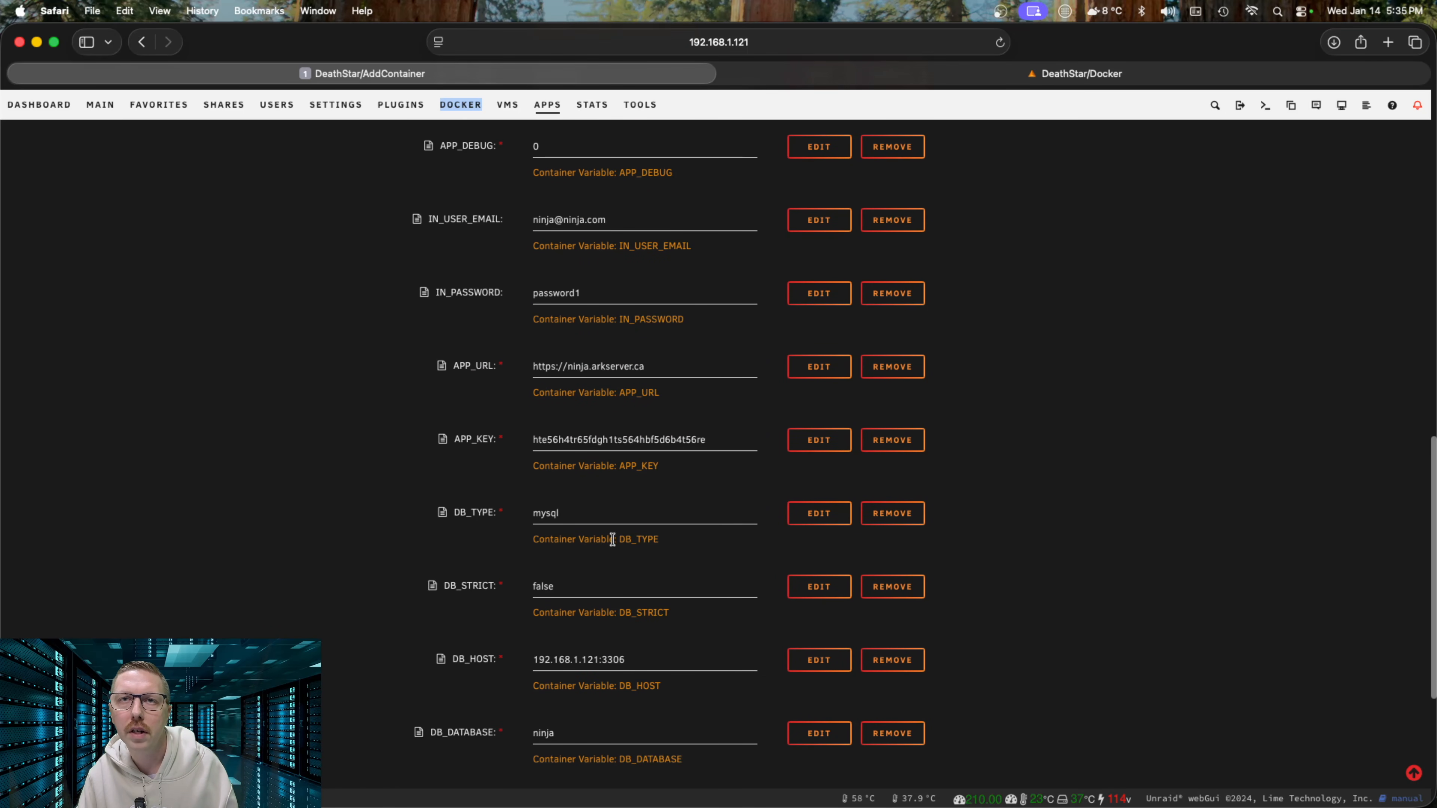
{"action": "scroll", "coordinate": [610, 532], "scroll_direction": "down", "scroll_amount": 2}
{"action": "scroll", "coordinate": [619, 466], "scroll_direction": "down", "scroll_amount": 3}
{"action": "scroll", "coordinate": [617, 530], "scroll_direction": "down", "scroll_amount": 3}
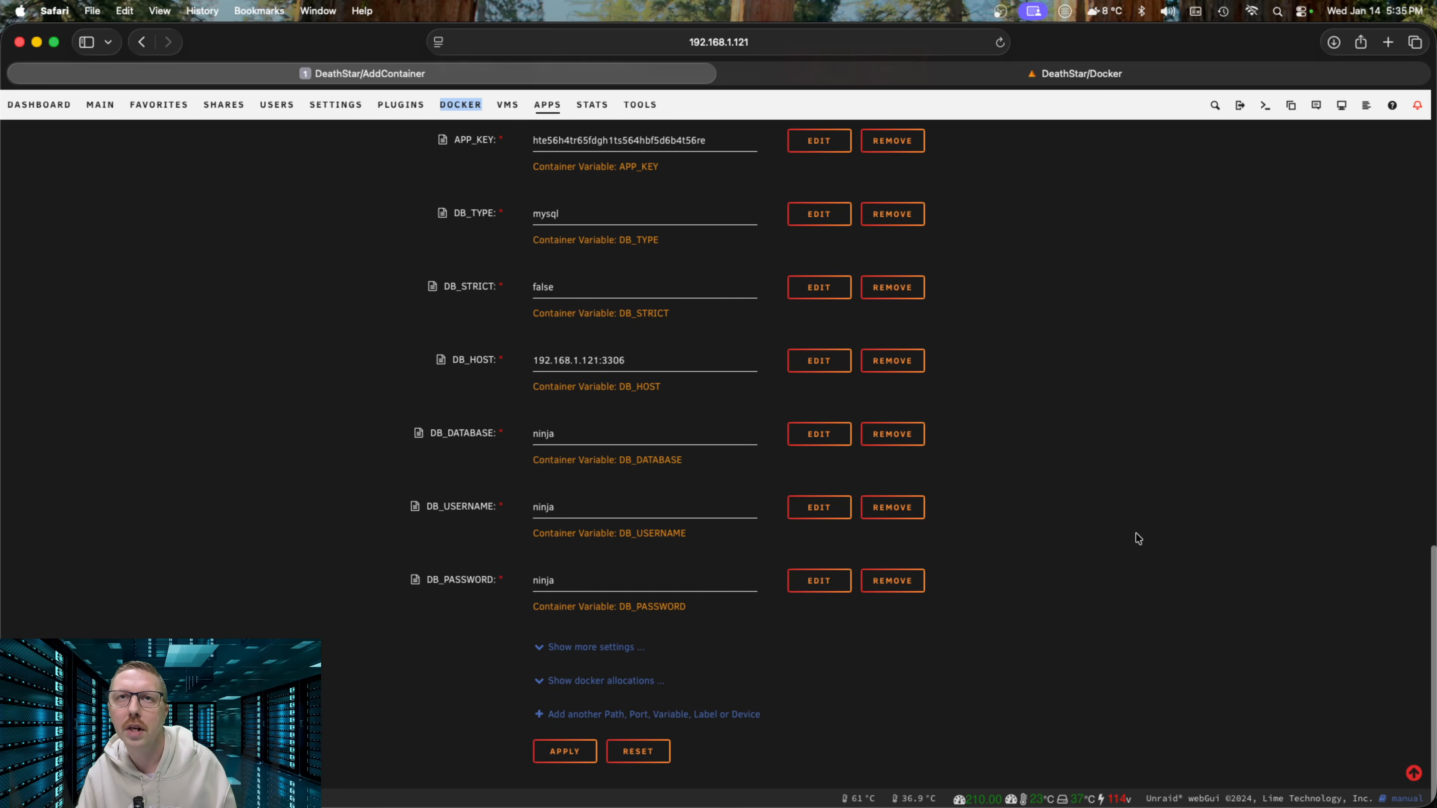
{"action": "scroll", "coordinate": [946, 597], "scroll_direction": "up", "scroll_amount": 15}
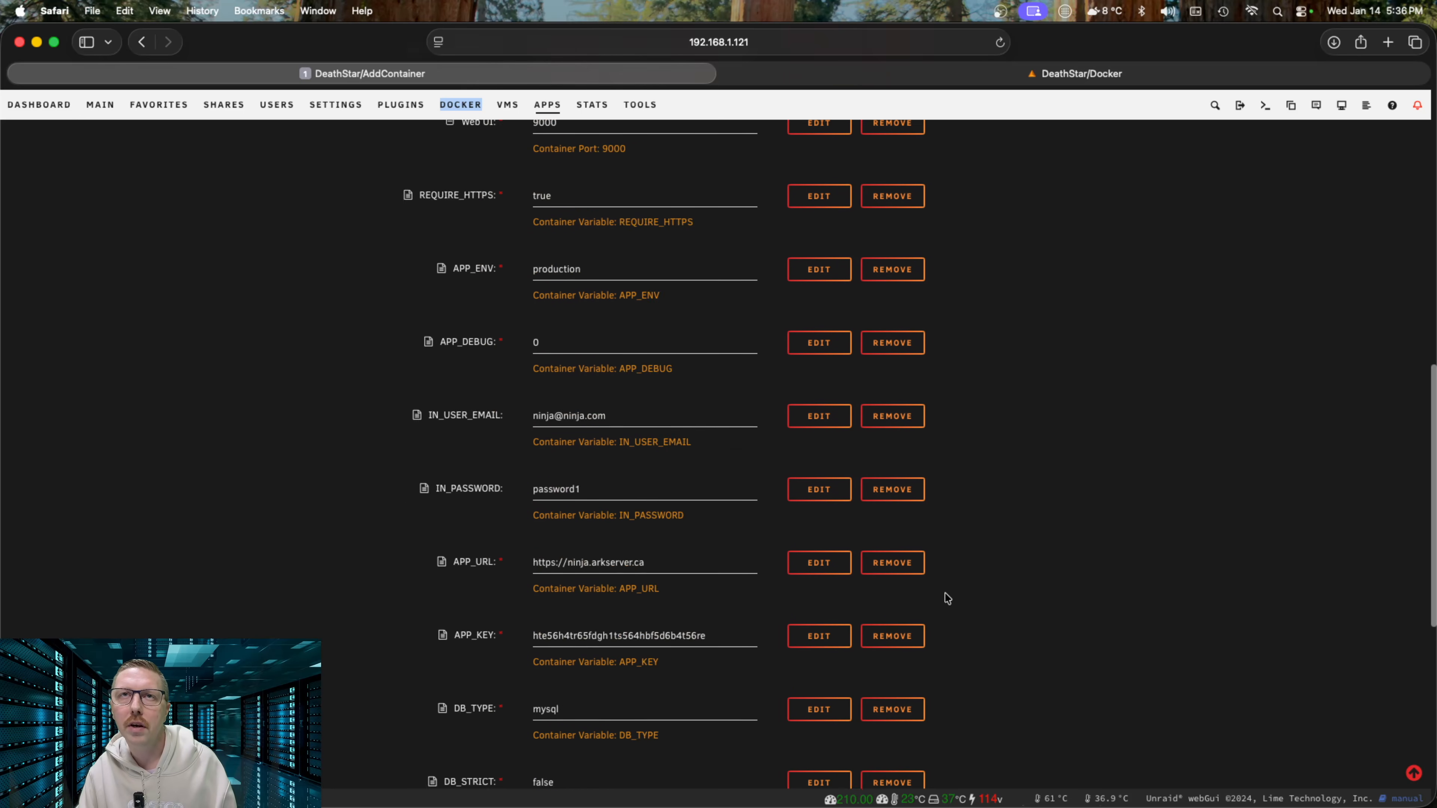
{"action": "scroll", "coordinate": [1019, 590], "scroll_direction": "down", "scroll_amount": 15}
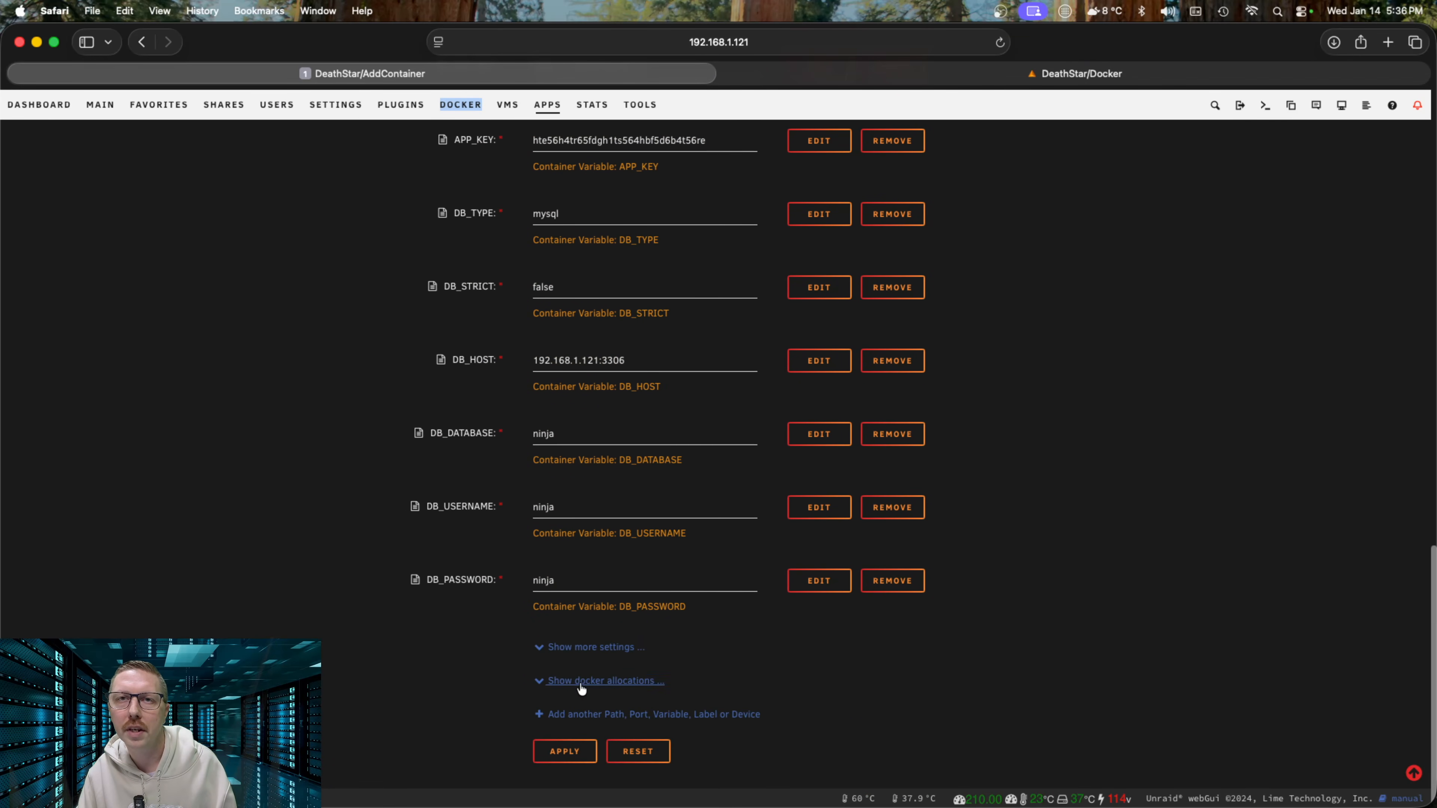
Apply the Invoice-Ninja container configuration to install it, and close the installation output once it has finished.
{"action": "left_click", "coordinate": [566, 755]}
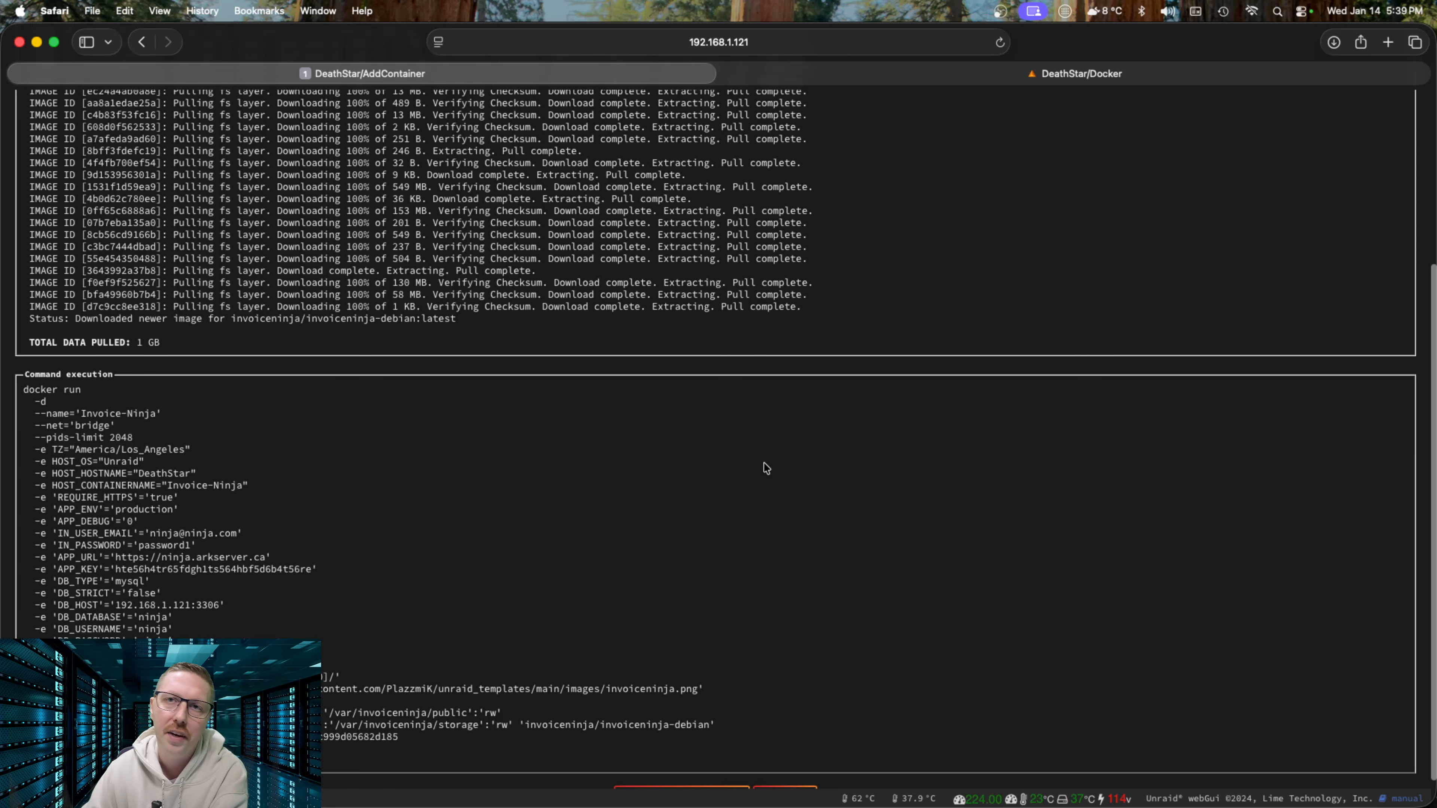
{"action": "scroll", "coordinate": [600, 496], "scroll_direction": "up", "scroll_amount": 1}
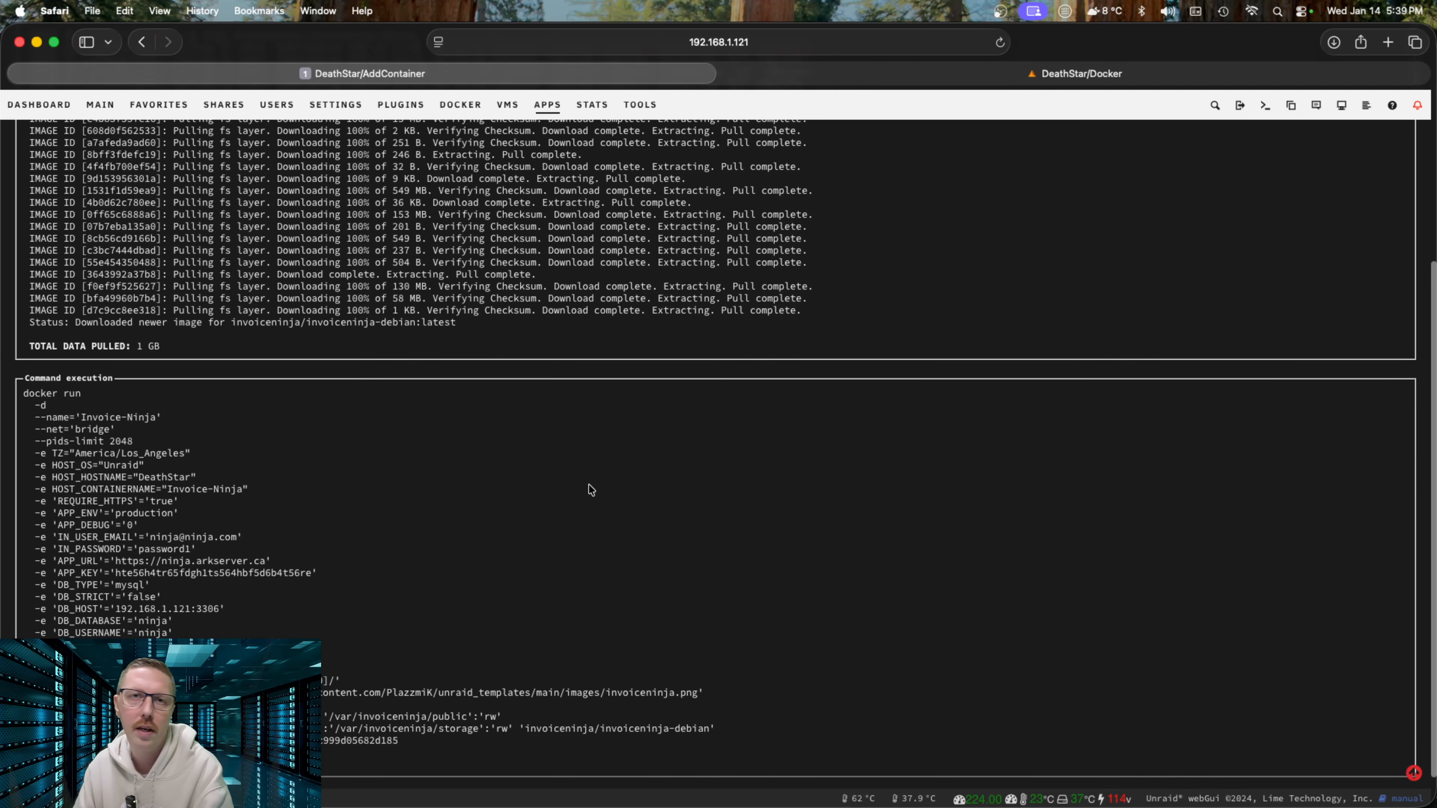
{"action": "scroll", "coordinate": [600, 488], "scroll_direction": "down", "scroll_amount": 2}
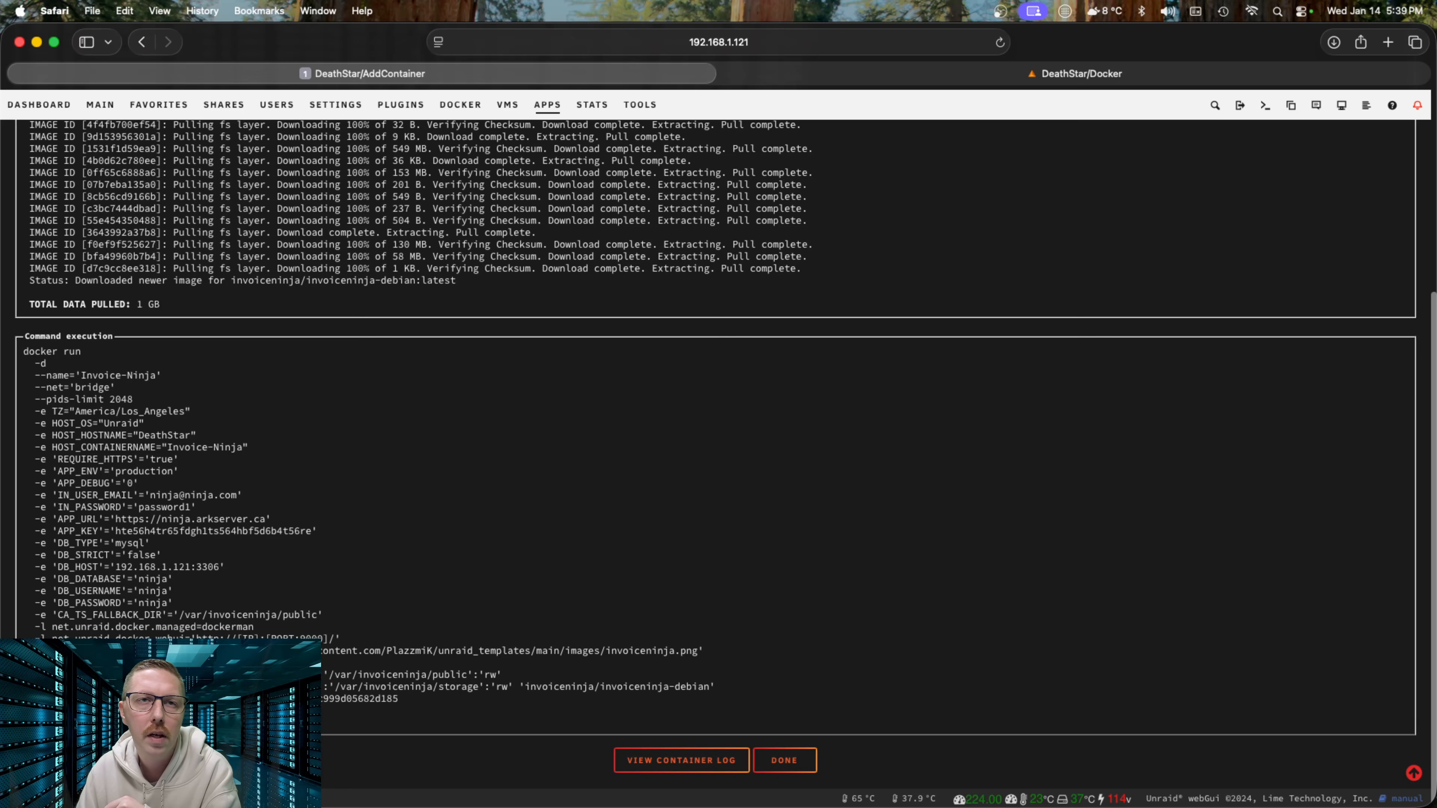
{"action": "left_click", "coordinate": [786, 764]}
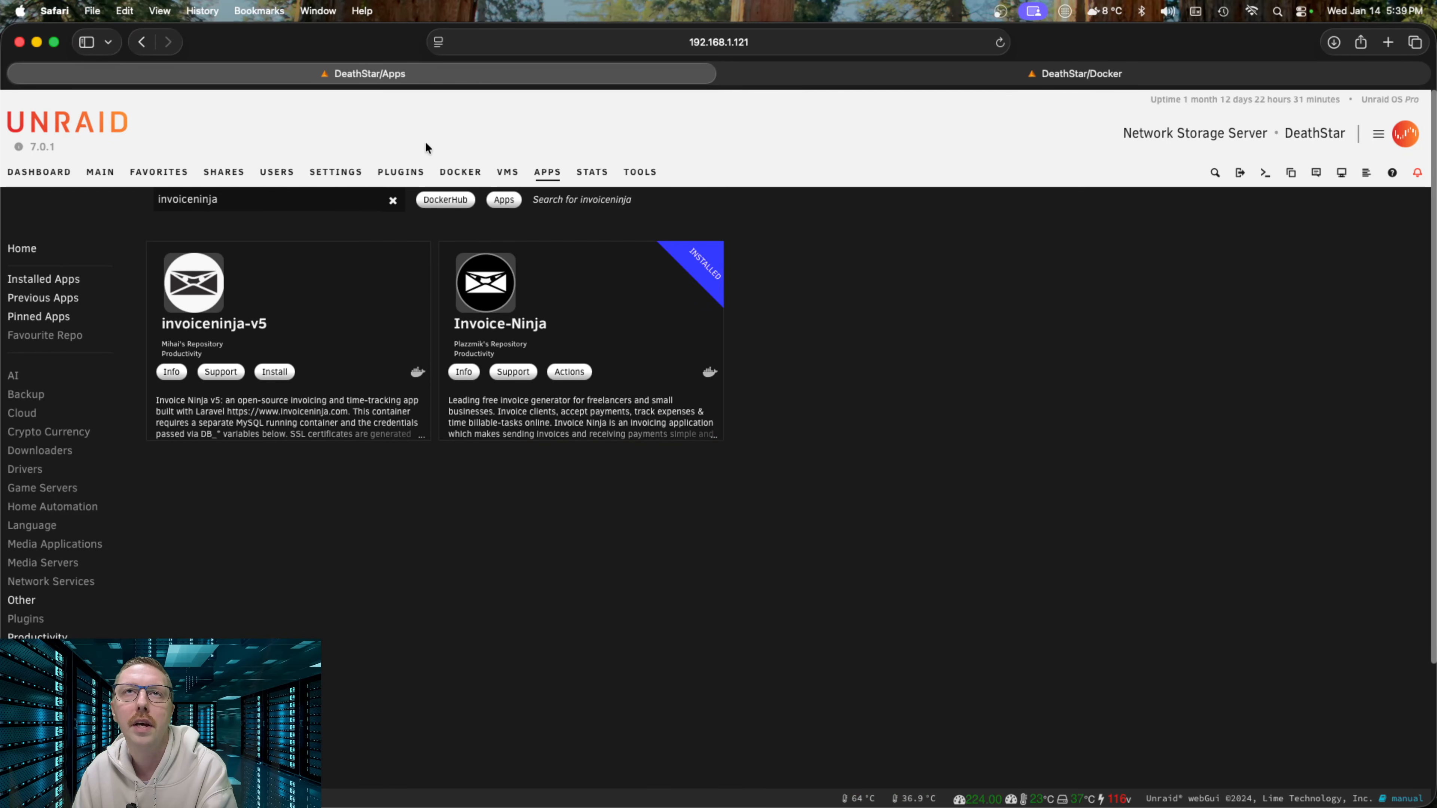
Open the Docker containers list and read the stopped Invoice-Ninja container's log, closing it when finished.
{"action": "left_click", "coordinate": [473, 174]}
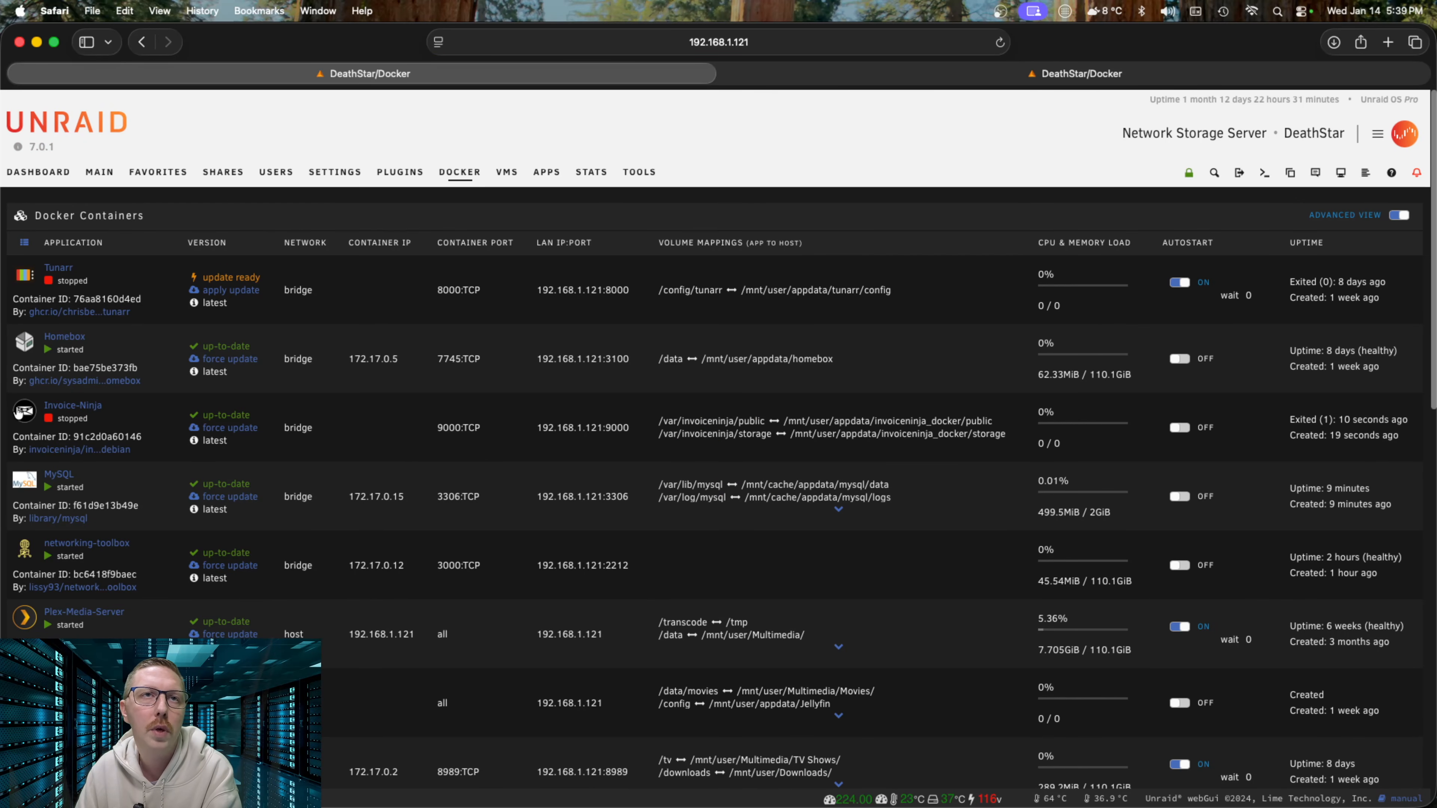
{"action": "left_click", "coordinate": [26, 414]}
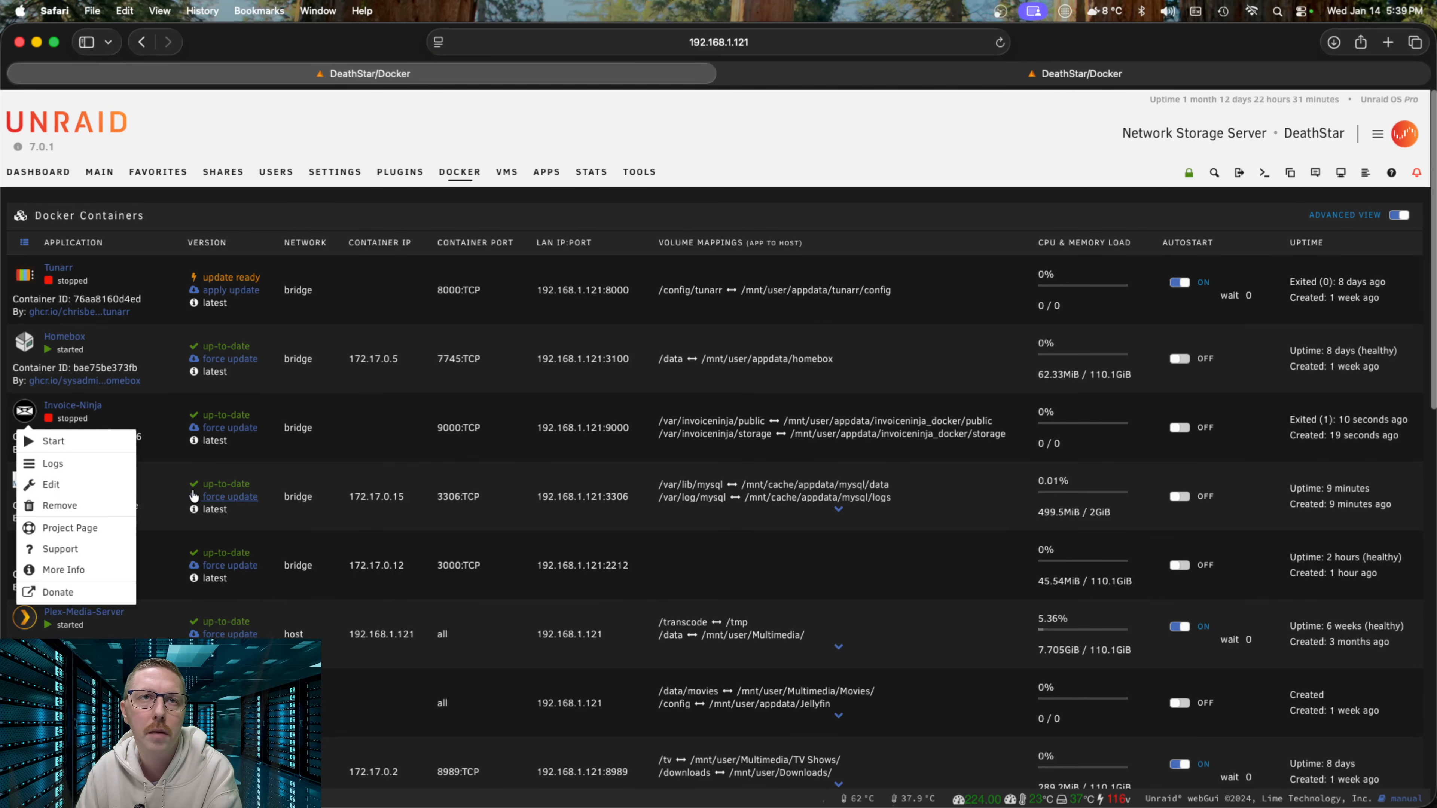
{"action": "left_click", "coordinate": [45, 466]}
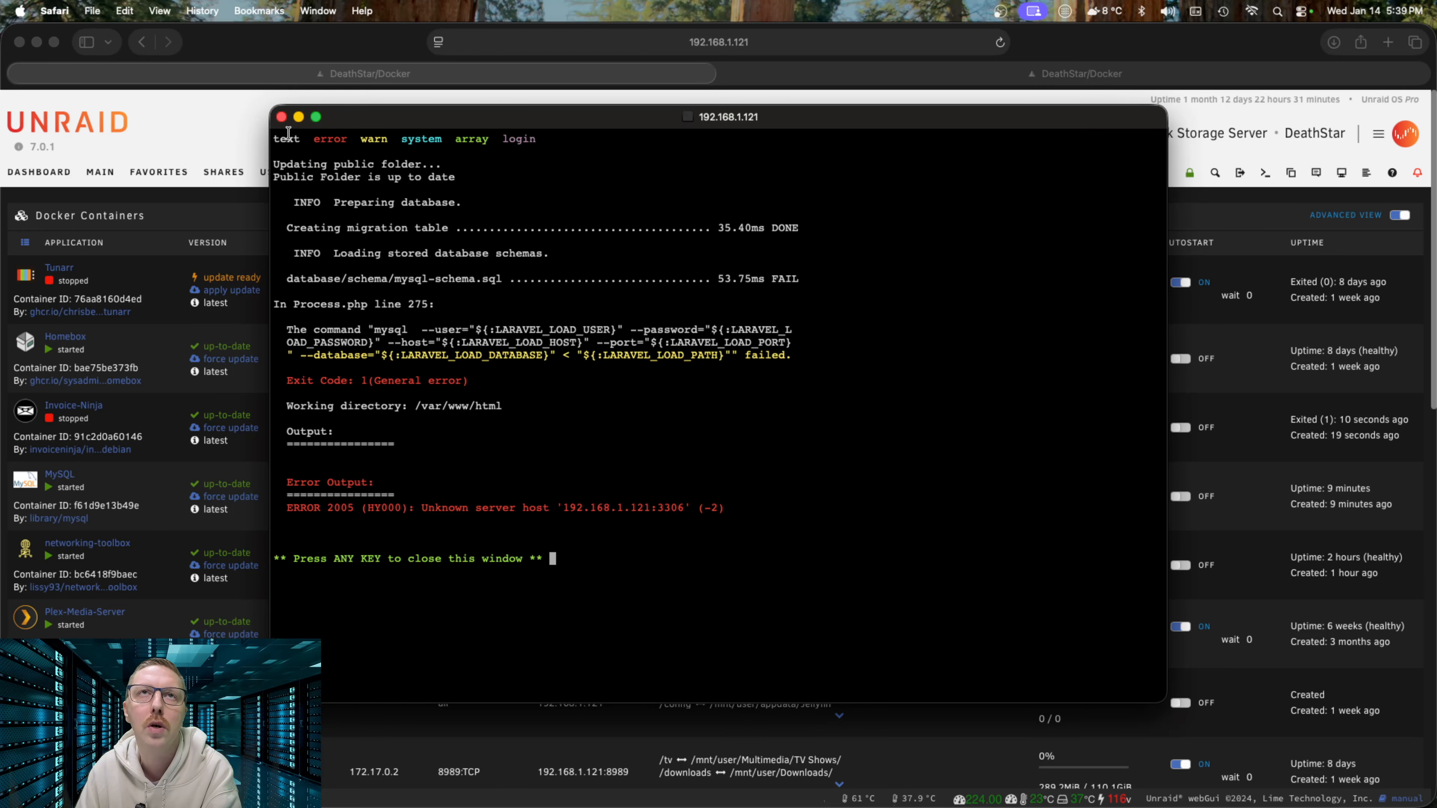
{"action": "left_click", "coordinate": [281, 117]}
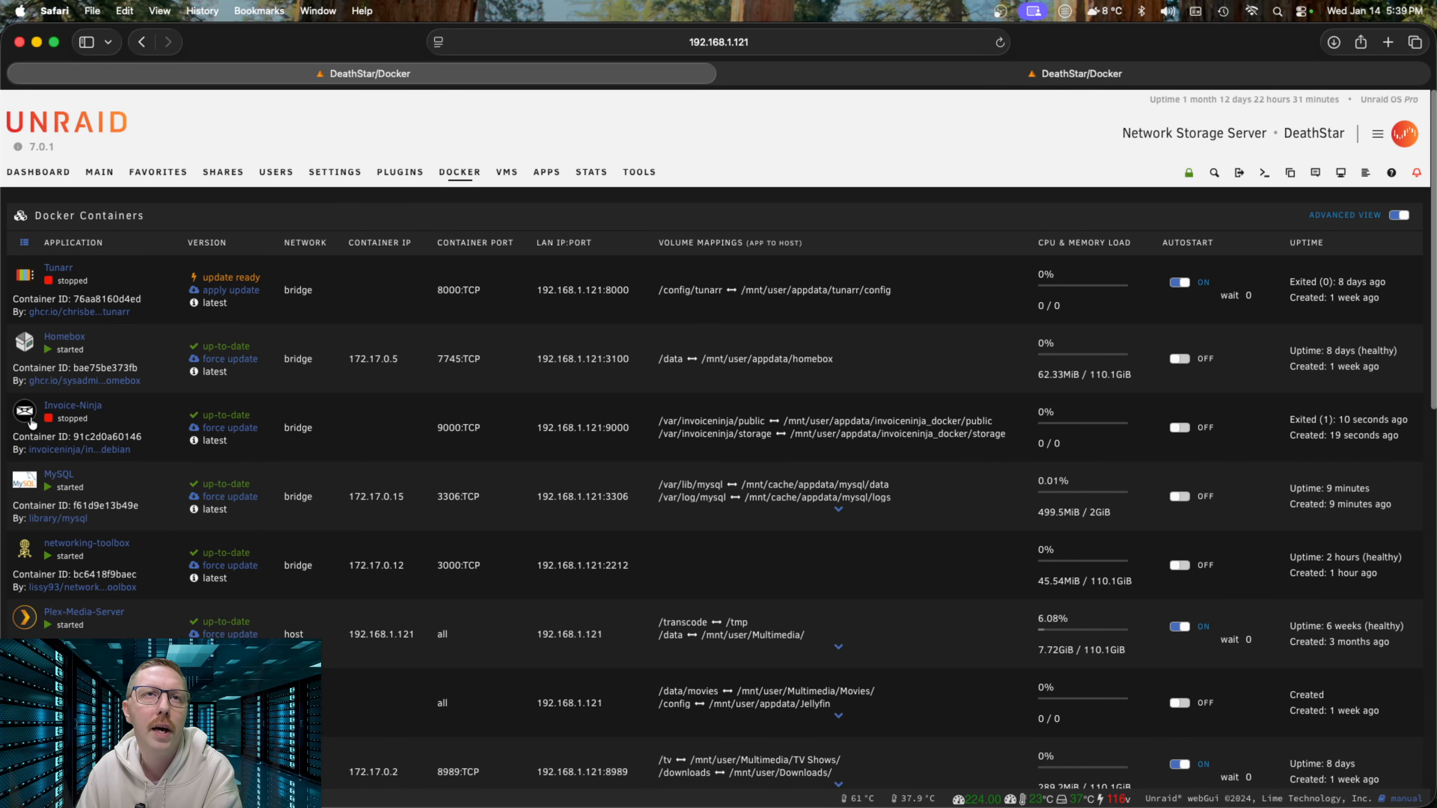
Edit the Invoice-Ninja container to set its DB_HOST variable to localhost:3306, and apply the configuration.
{"action": "left_click", "coordinate": [28, 420]}
{"action": "left_click", "coordinate": [85, 494]}
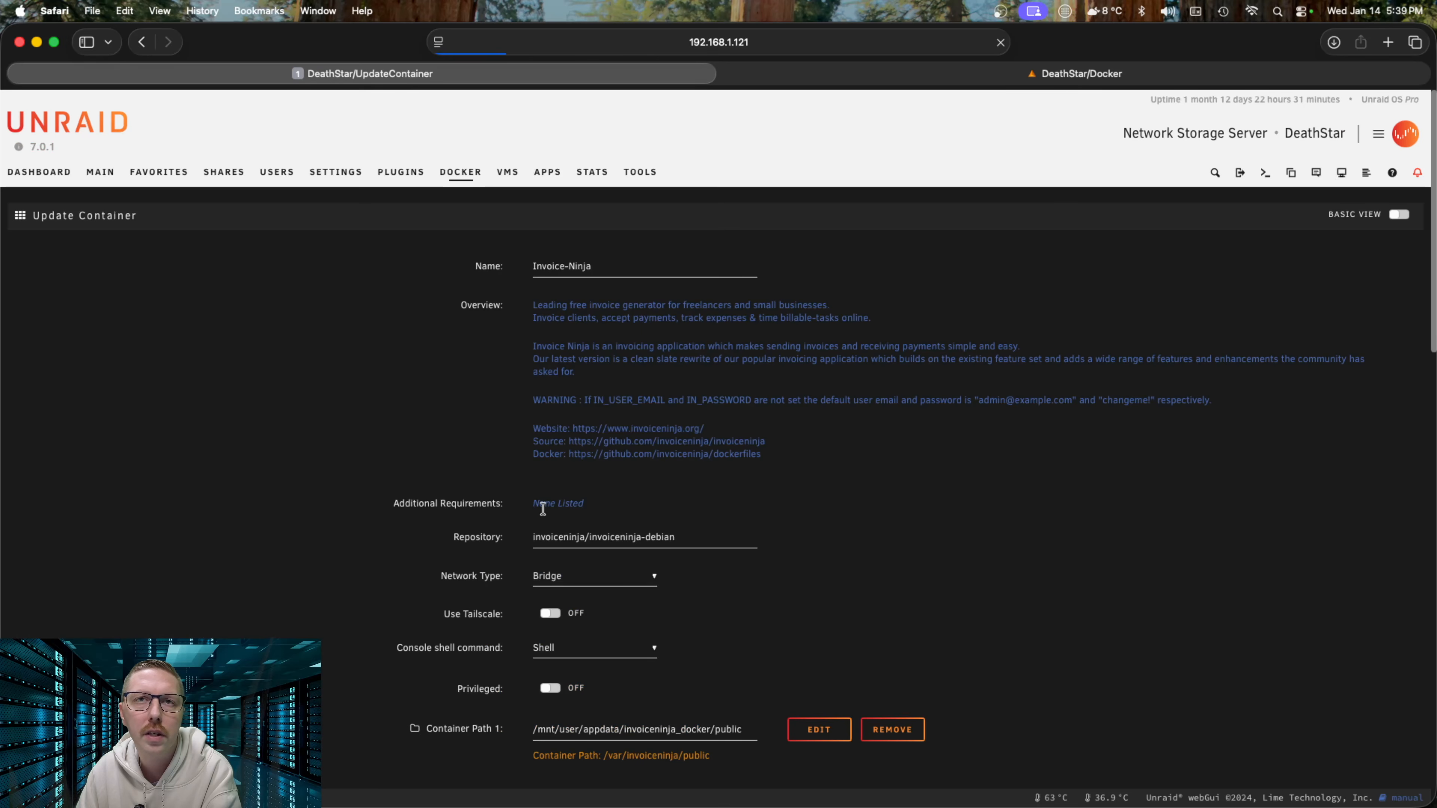
{"action": "scroll", "coordinate": [612, 521], "scroll_direction": "down", "scroll_amount": 15}
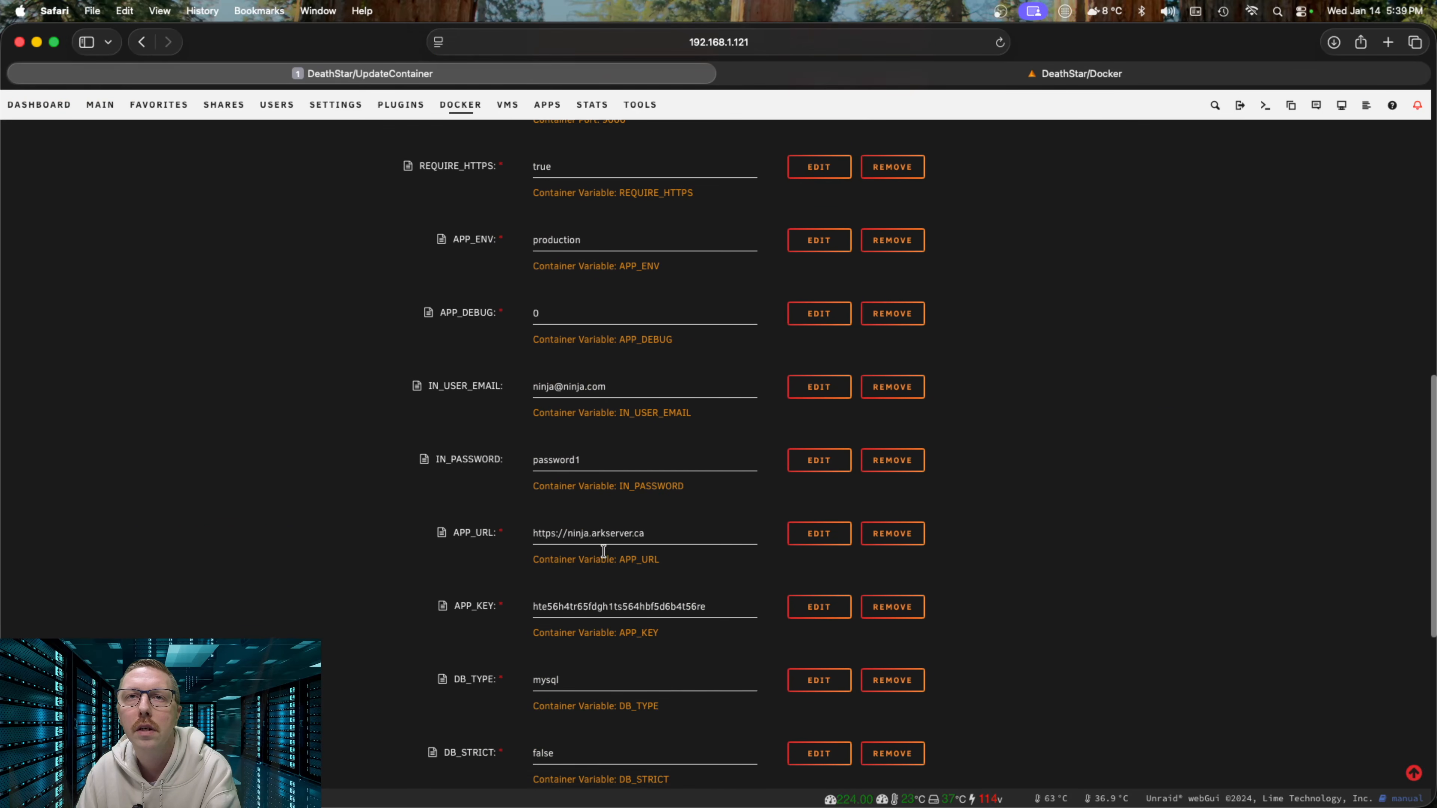
{"action": "scroll", "coordinate": [606, 555], "scroll_direction": "down", "scroll_amount": 5}
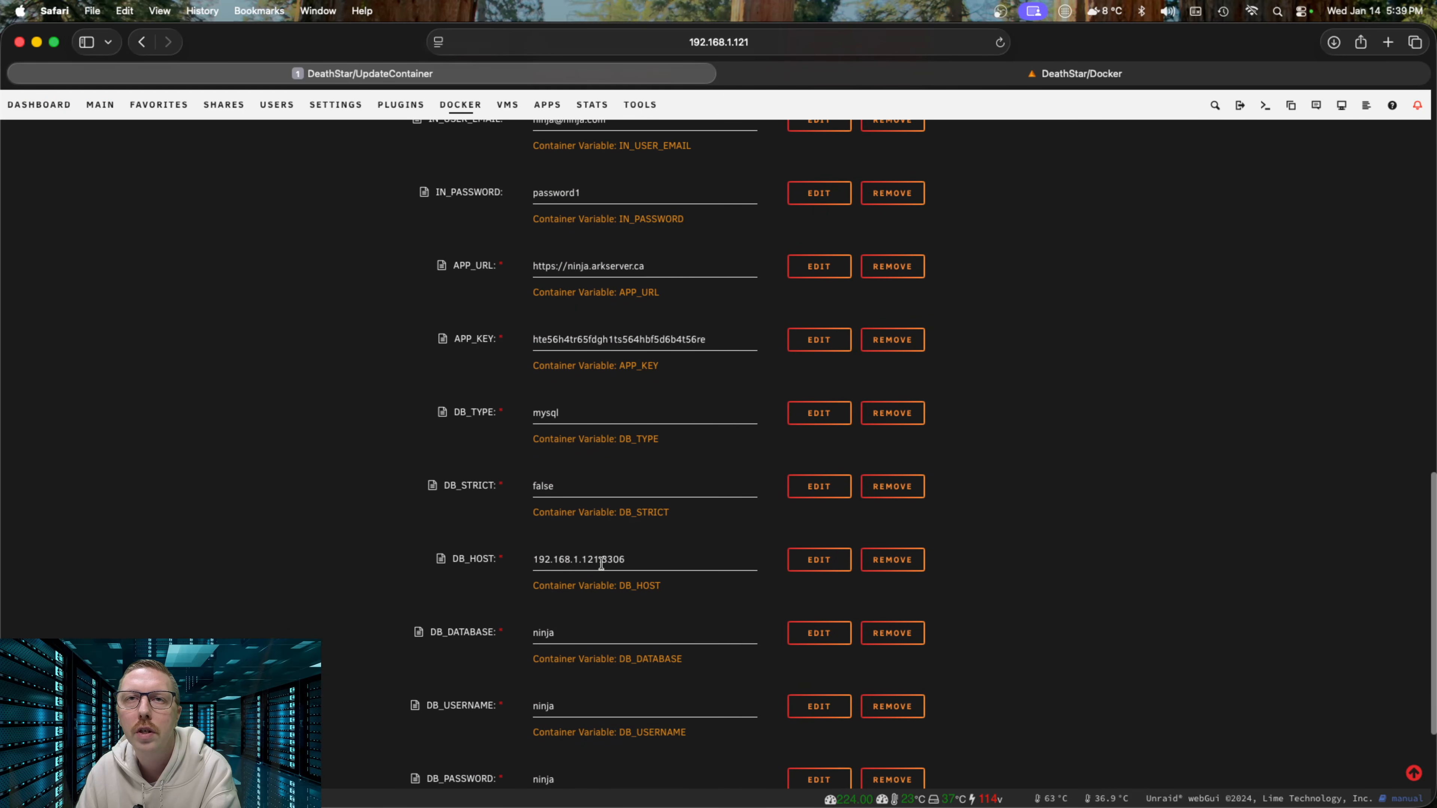
{"action": "double_click", "coordinate": [601, 559]}
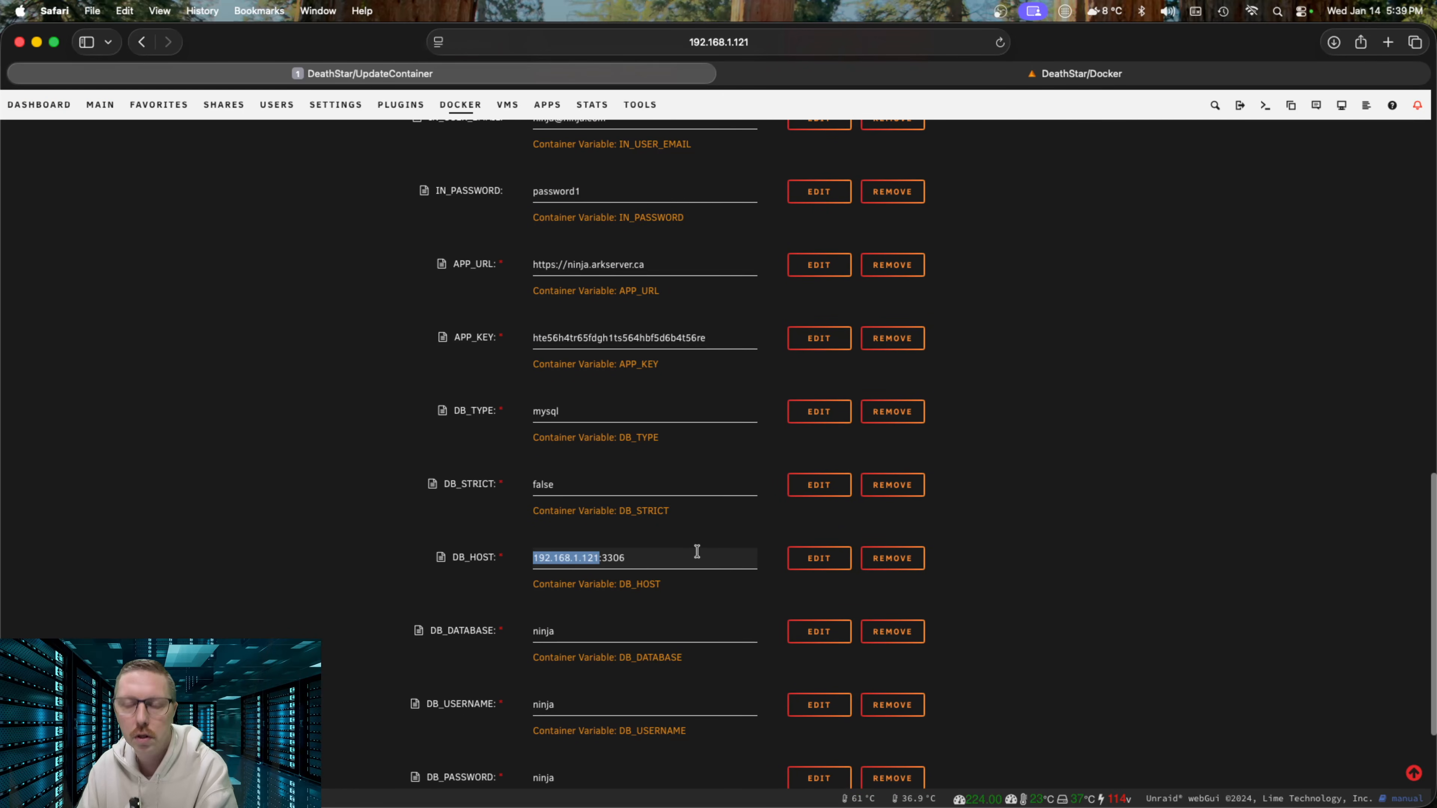
{"action": "type", "text": "localhost"}
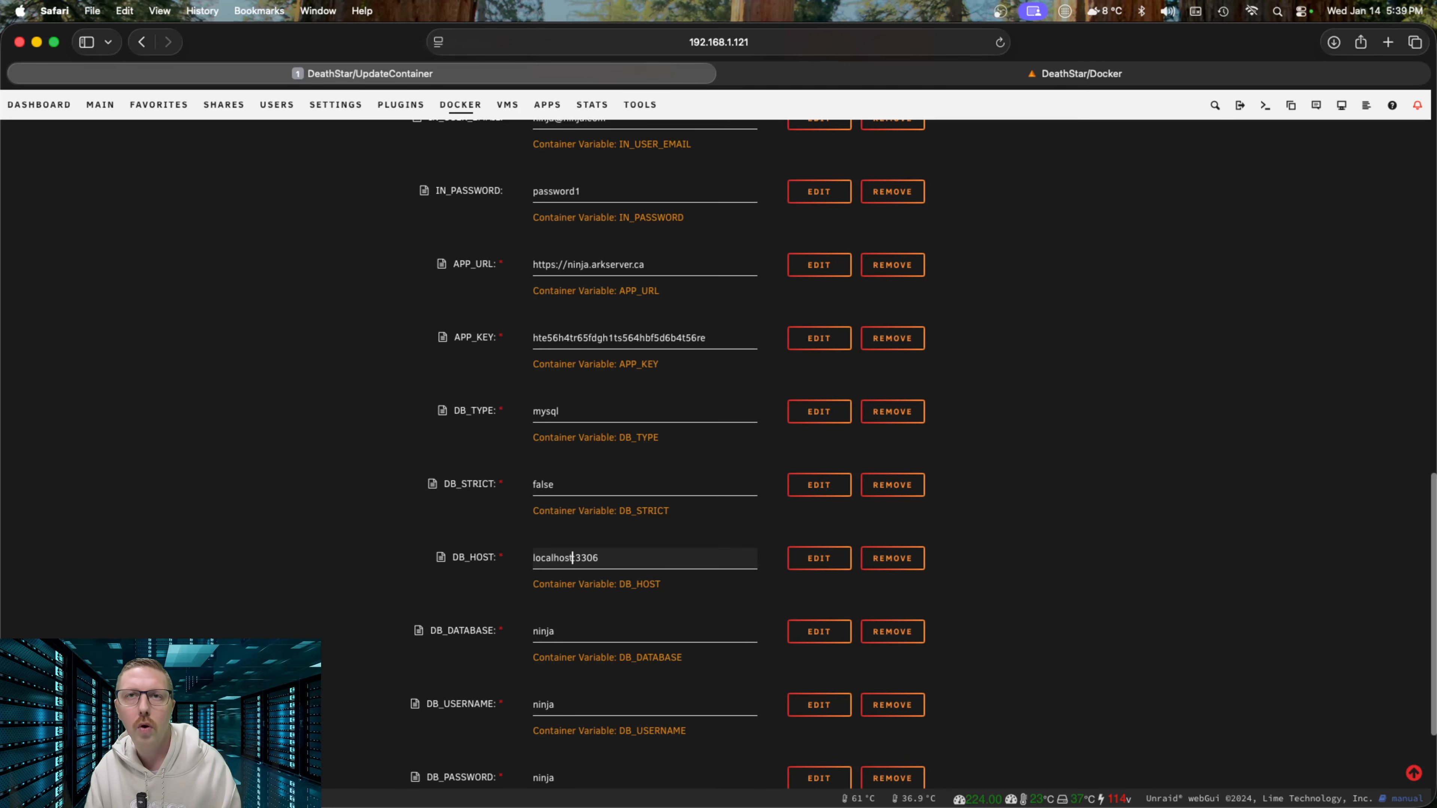
{"action": "scroll", "coordinate": [622, 663], "scroll_direction": "down", "scroll_amount": 7}
{"action": "left_click", "coordinate": [580, 745]}
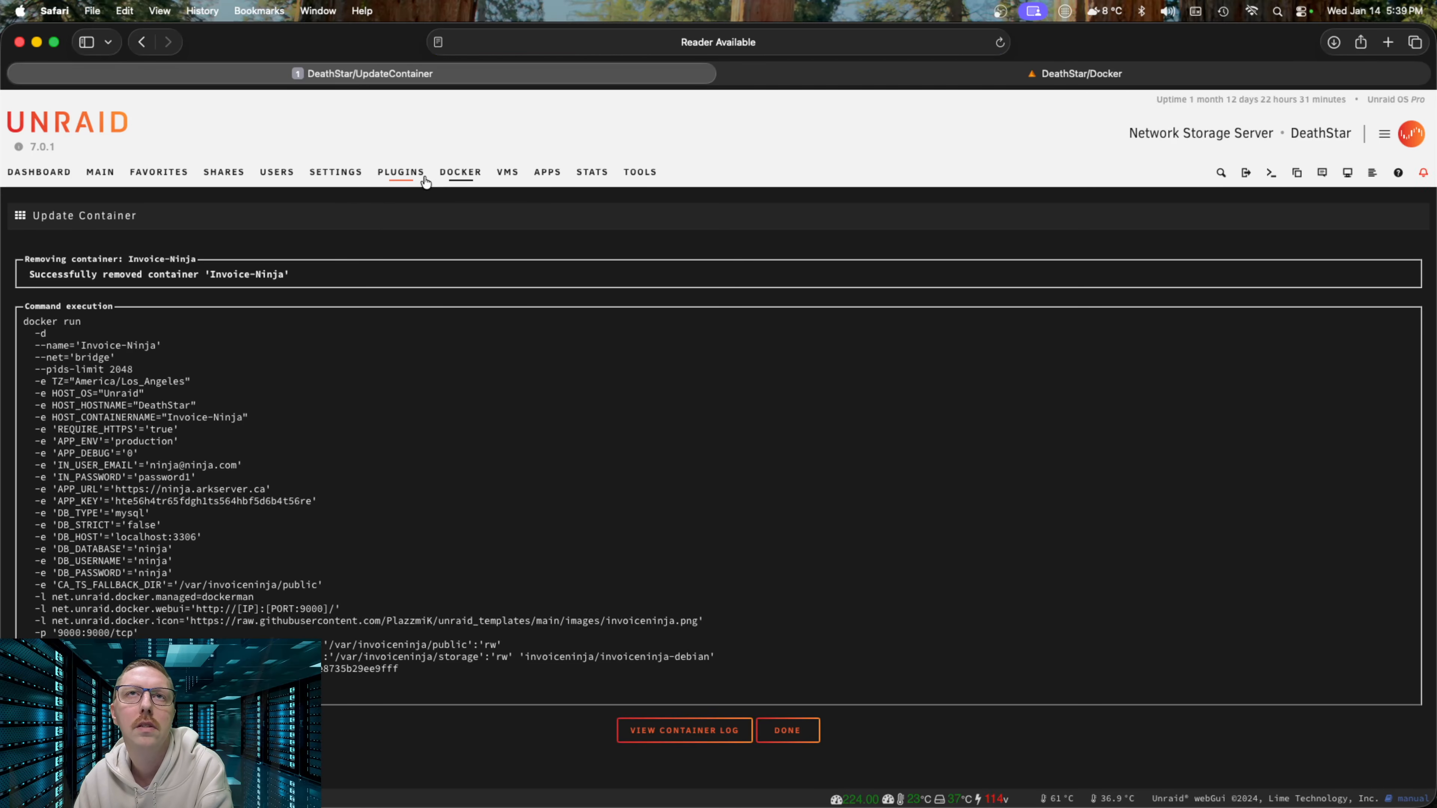
Return to the Docker containers list, read the log of the recreated Invoice-Ninja container, and refresh the list.
{"action": "left_click", "coordinate": [469, 176]}
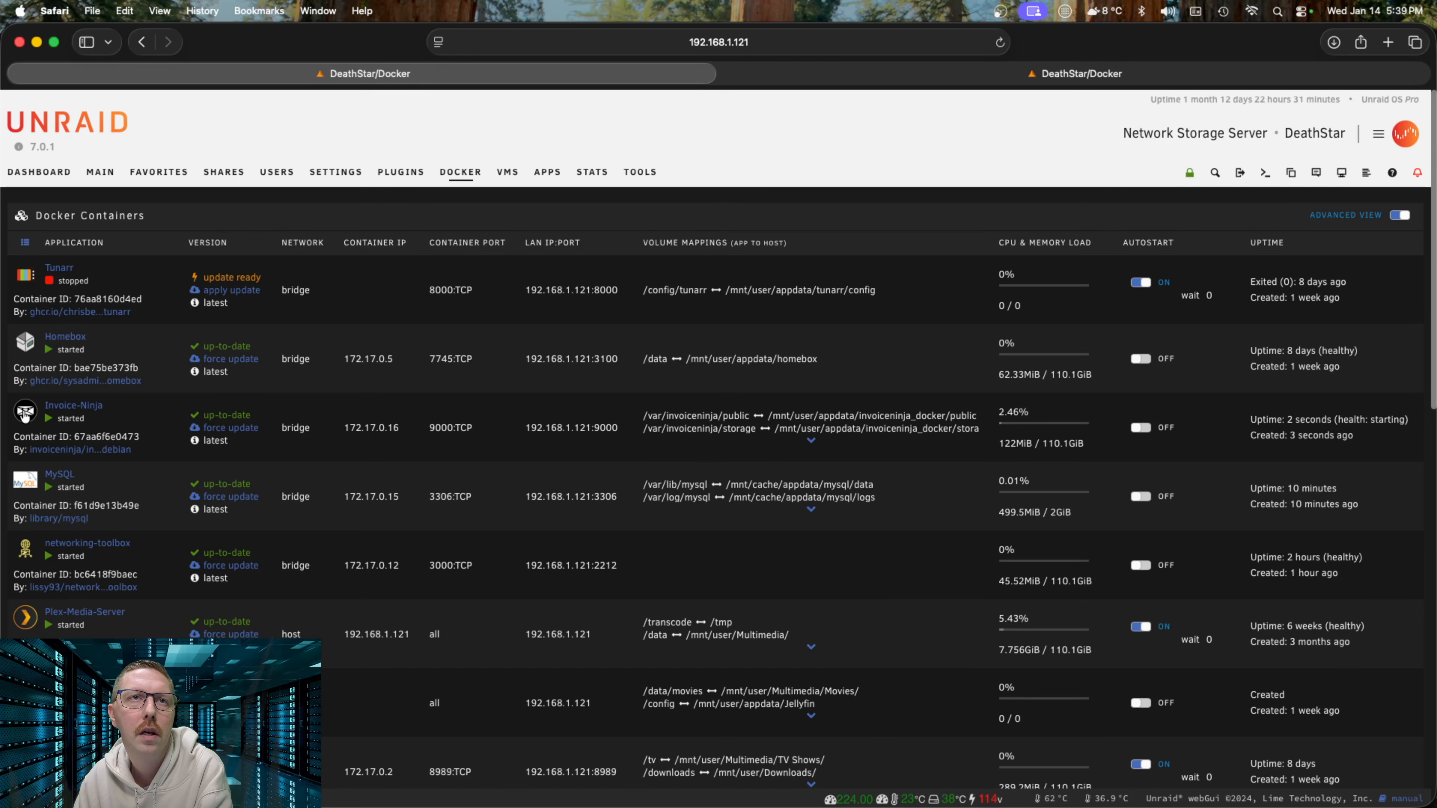
{"action": "left_click", "coordinate": [24, 411]}
{"action": "left_click", "coordinate": [50, 550]}
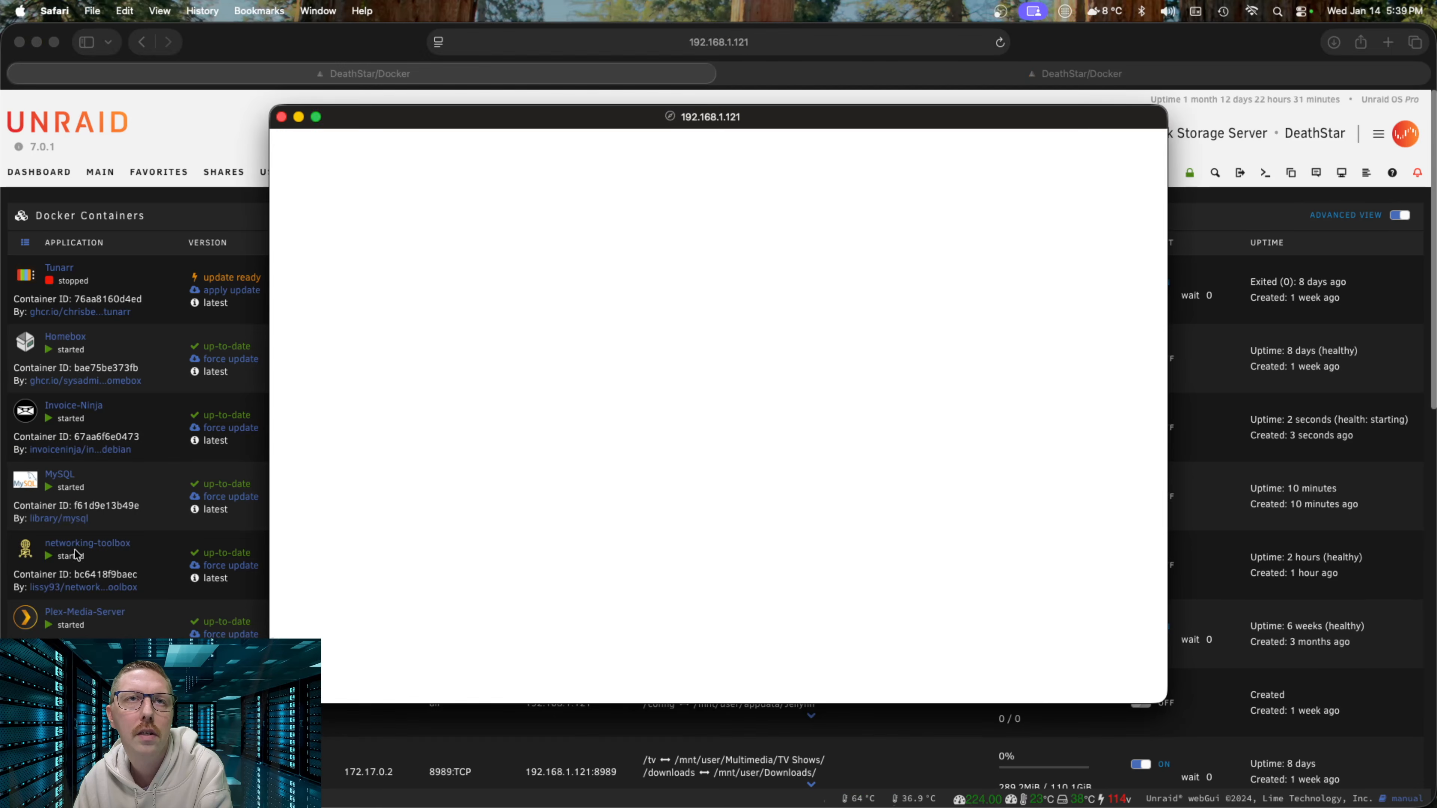
{"action": "left_click", "coordinate": [23, 412]}
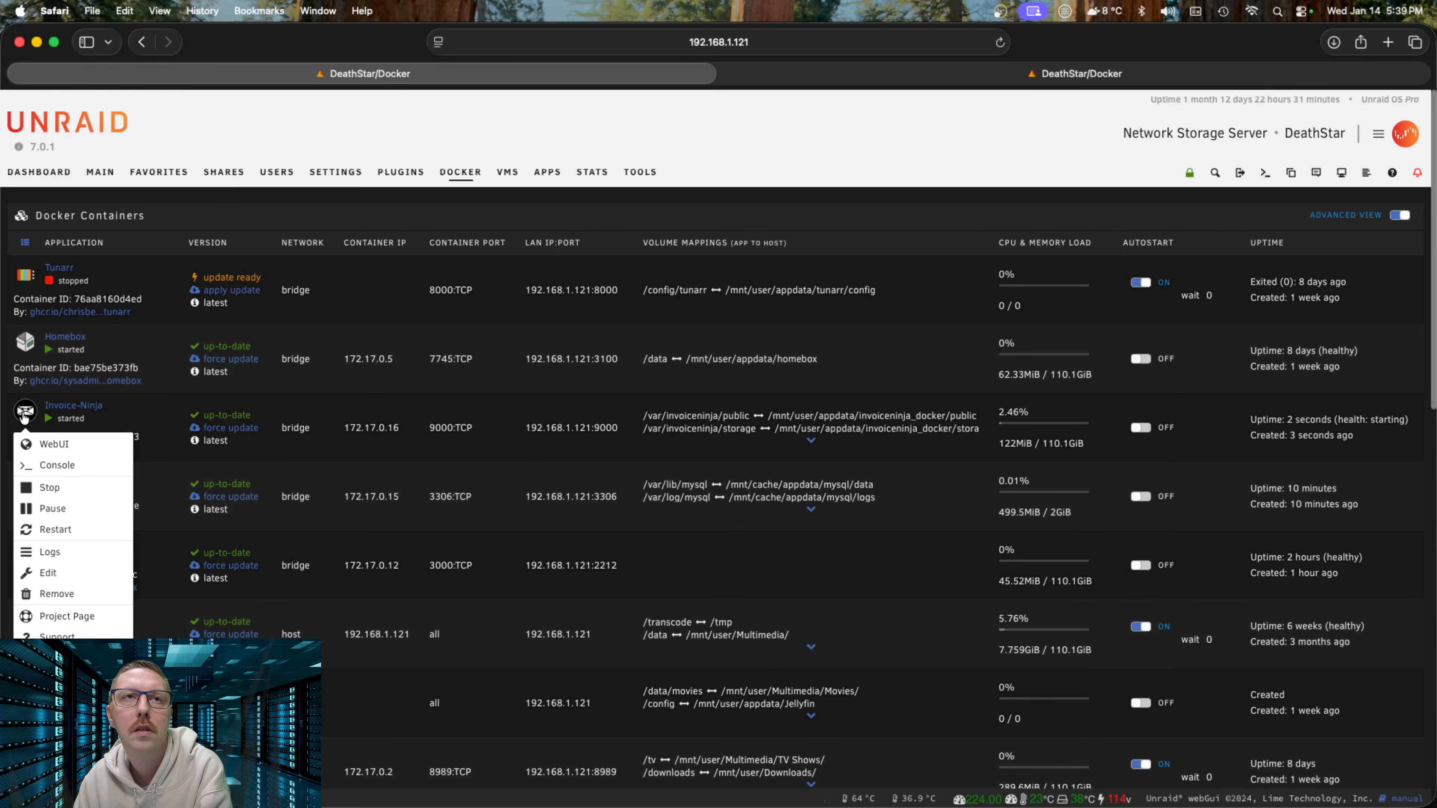
{"action": "left_click", "coordinate": [90, 552]}
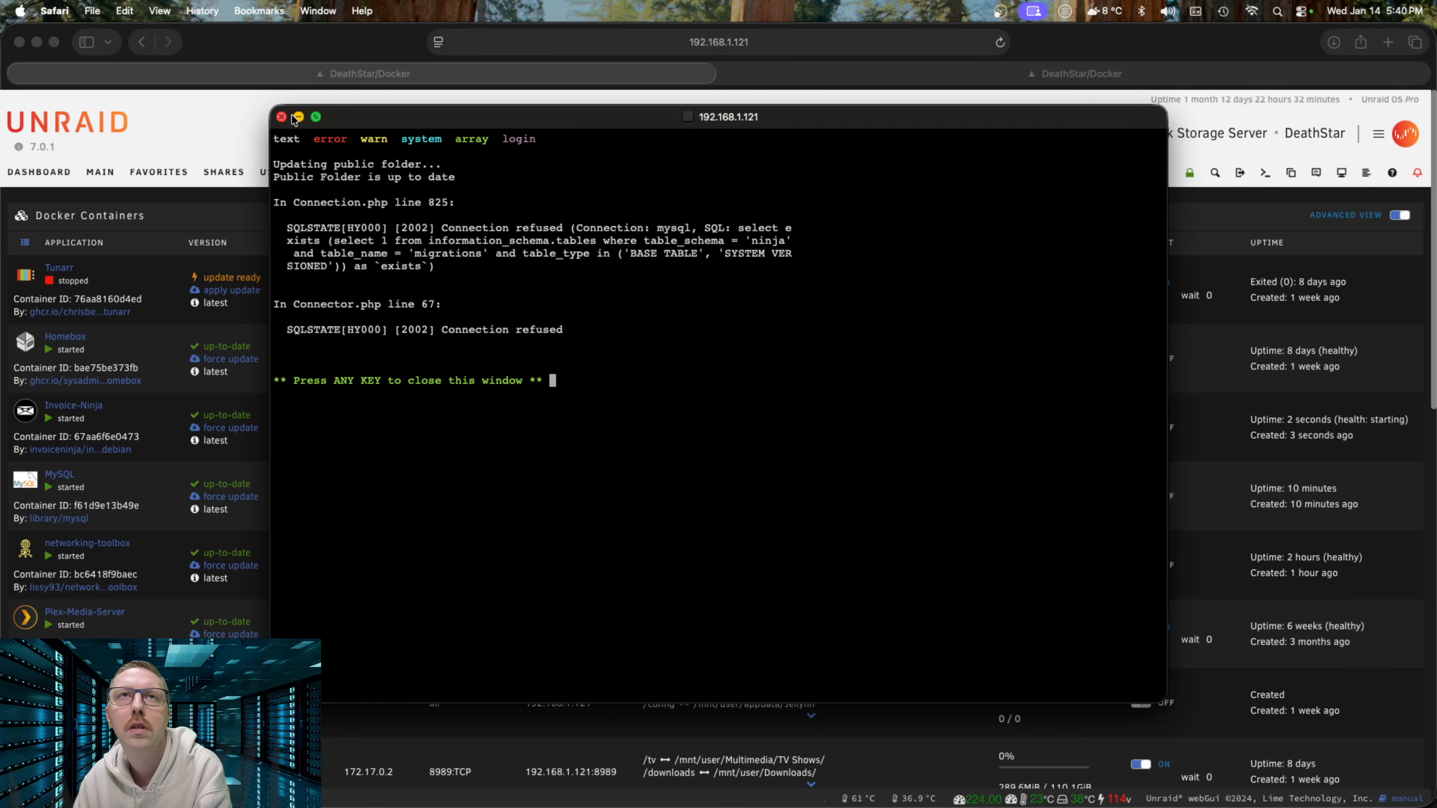
{"action": "key", "text": "Return"}
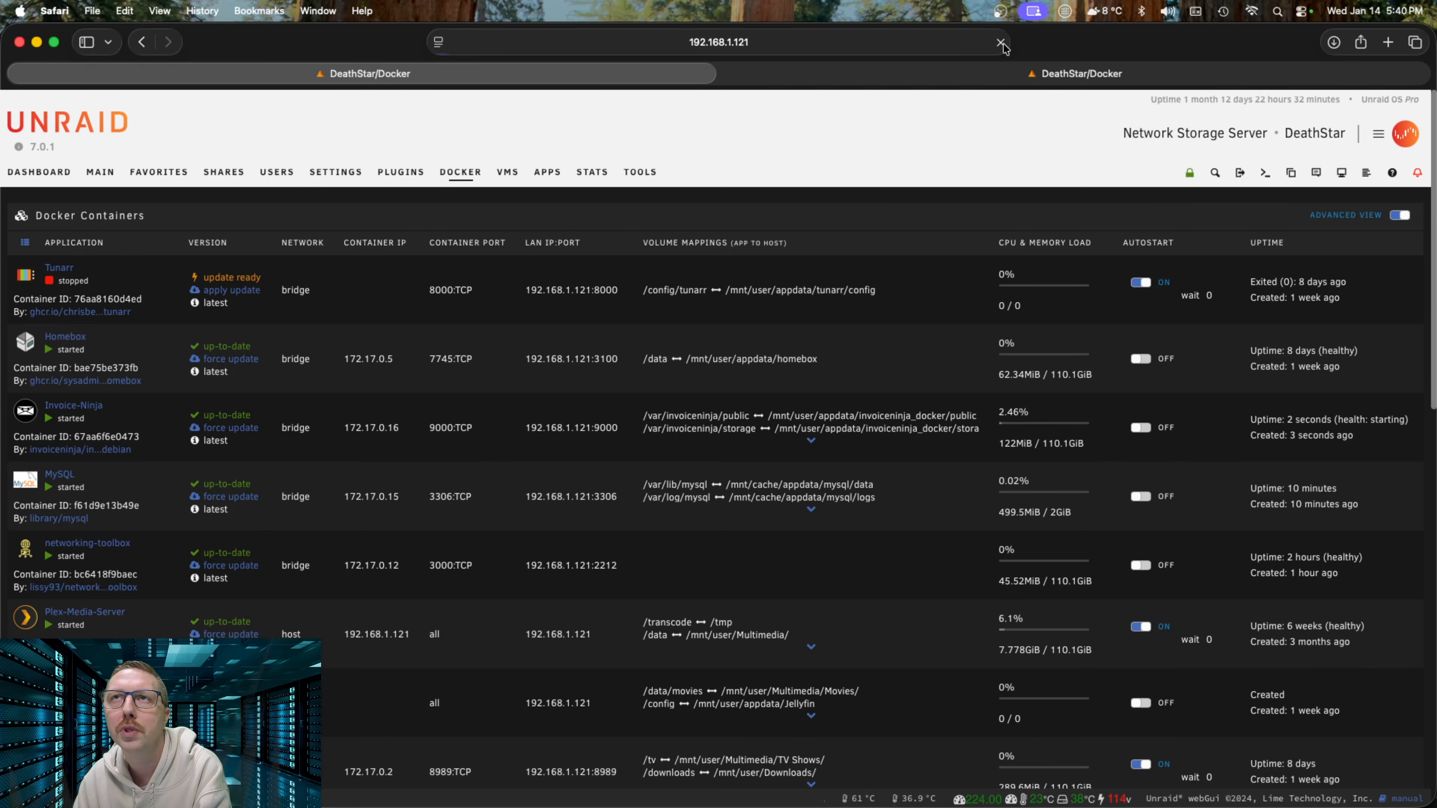
{"action": "left_click", "coordinate": [999, 42]}
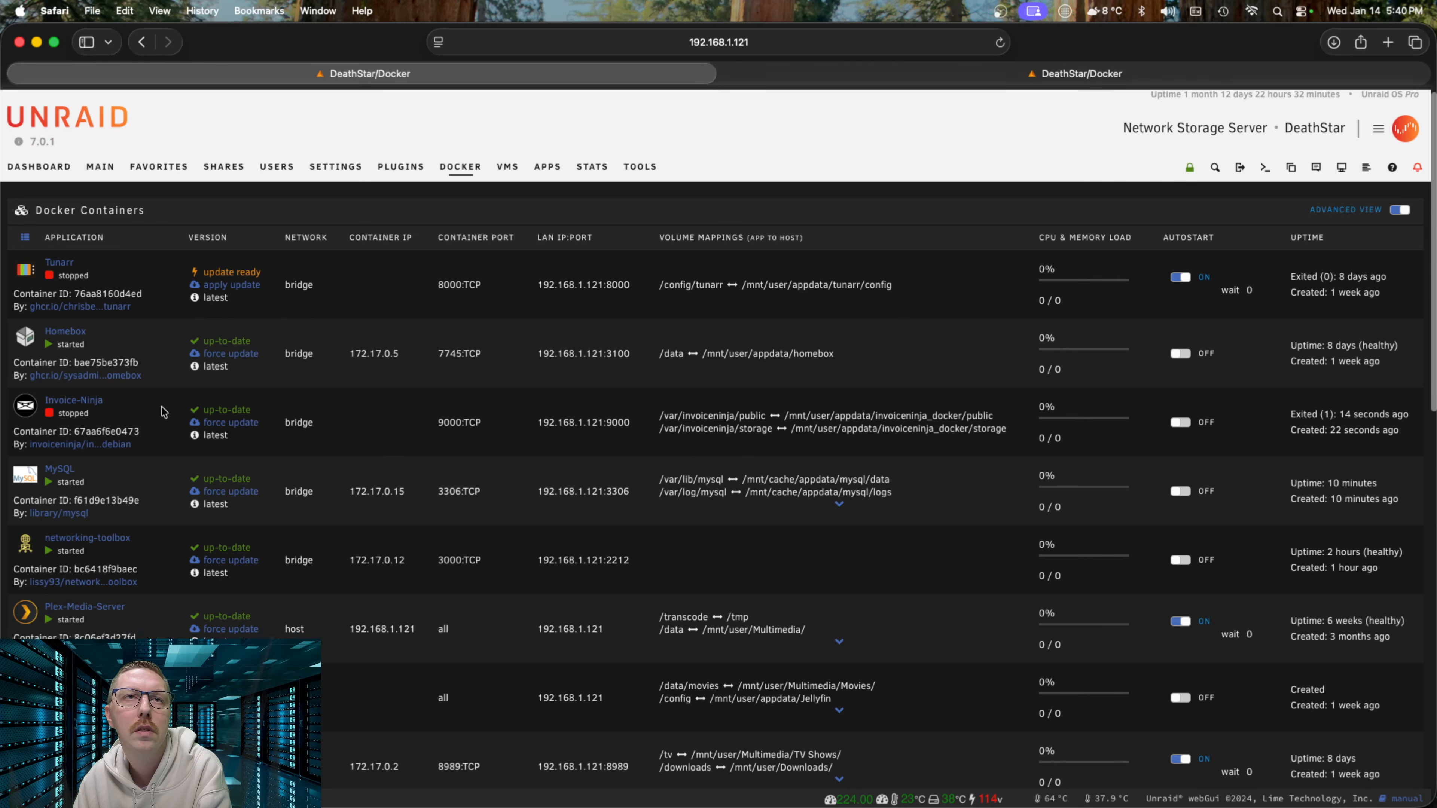
Remove the port from the Invoice-Ninja container's DB_HOST variable so that it reads localhost, and apply the configuration.
{"action": "left_click", "coordinate": [25, 411]}
{"action": "left_click", "coordinate": [95, 480]}
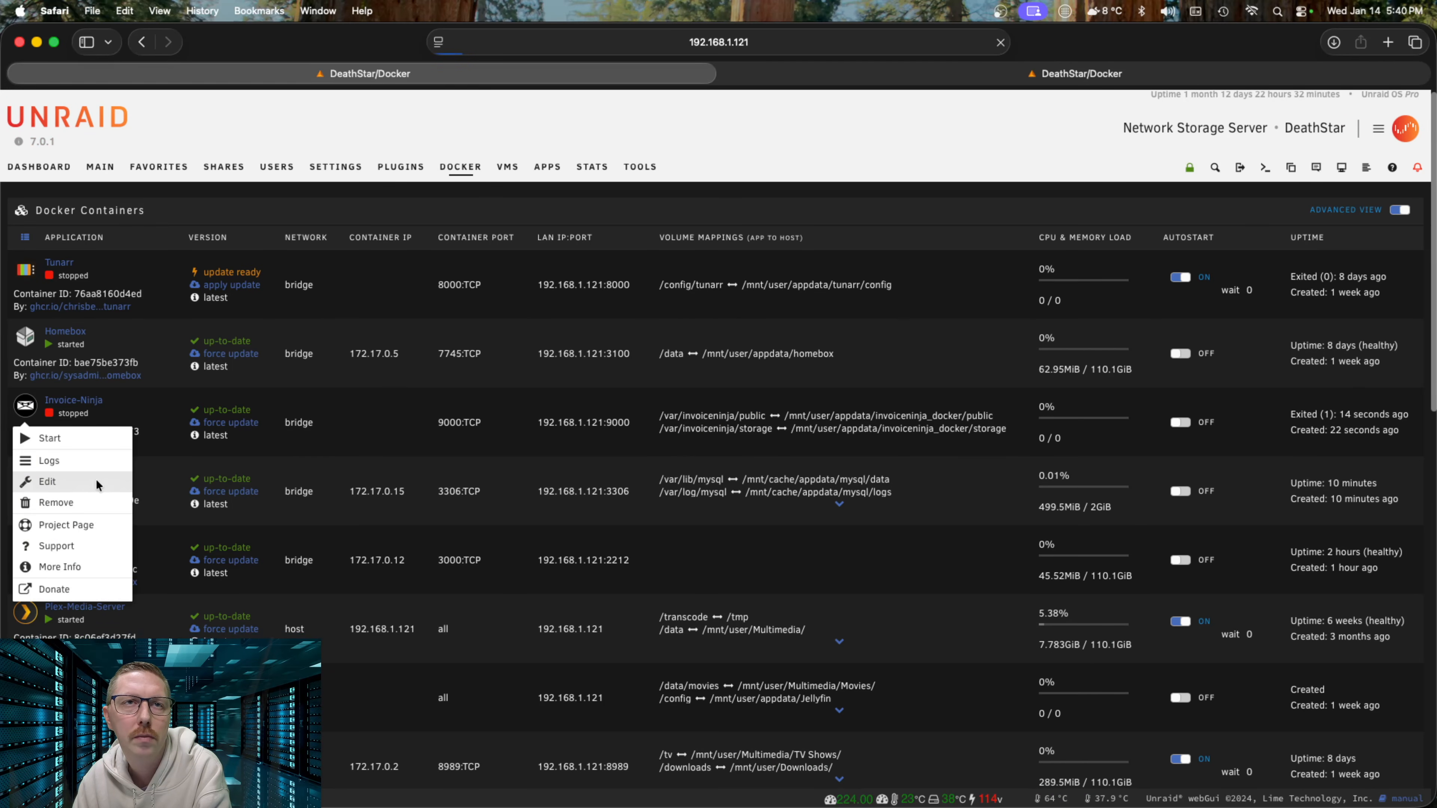
{"action": "scroll", "coordinate": [669, 586], "scroll_direction": "down", "scroll_amount": 10}
{"action": "scroll", "coordinate": [670, 586], "scroll_direction": "down", "scroll_amount": 5}
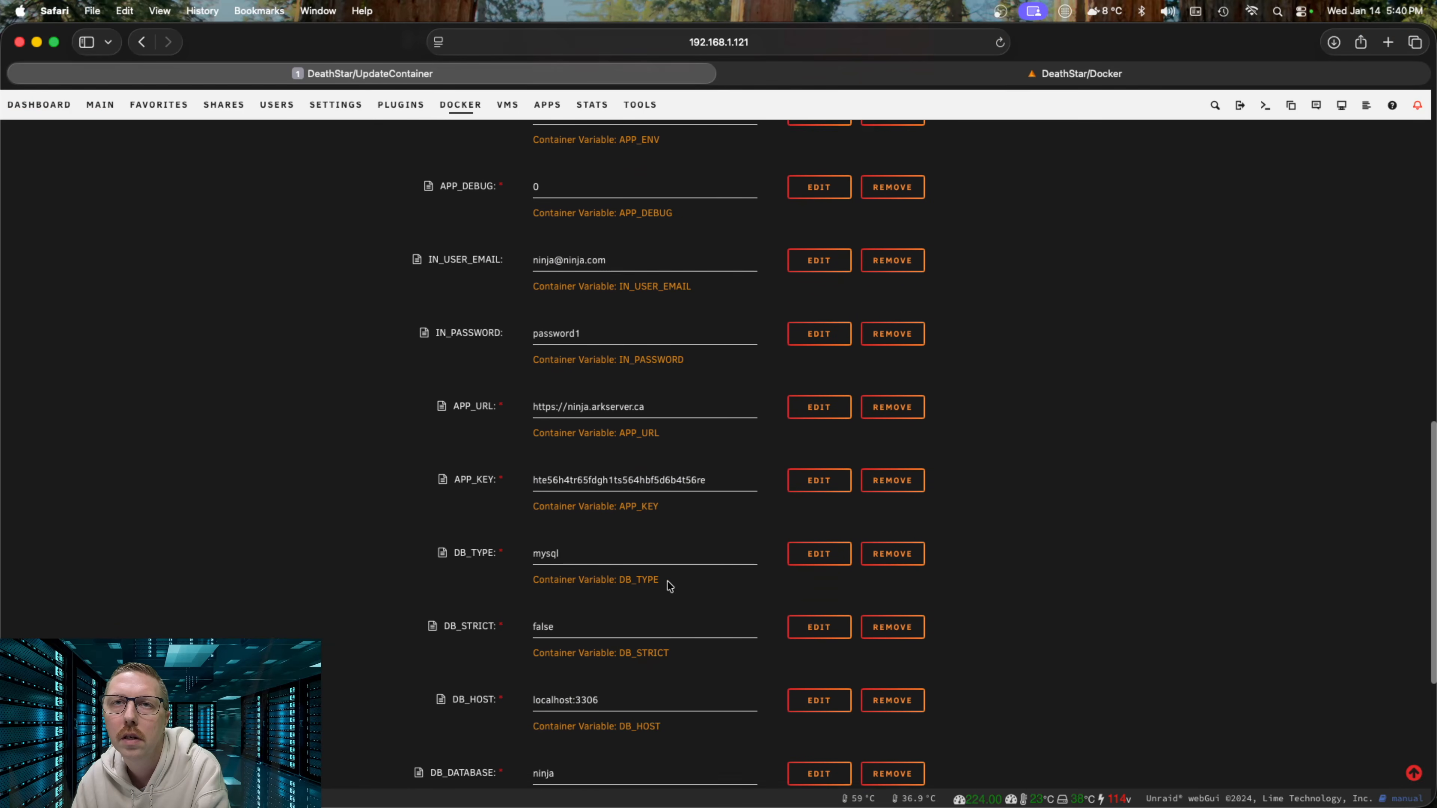
{"action": "left_click", "coordinate": [674, 615]}
{"action": "left_click", "coordinate": [674, 615]}
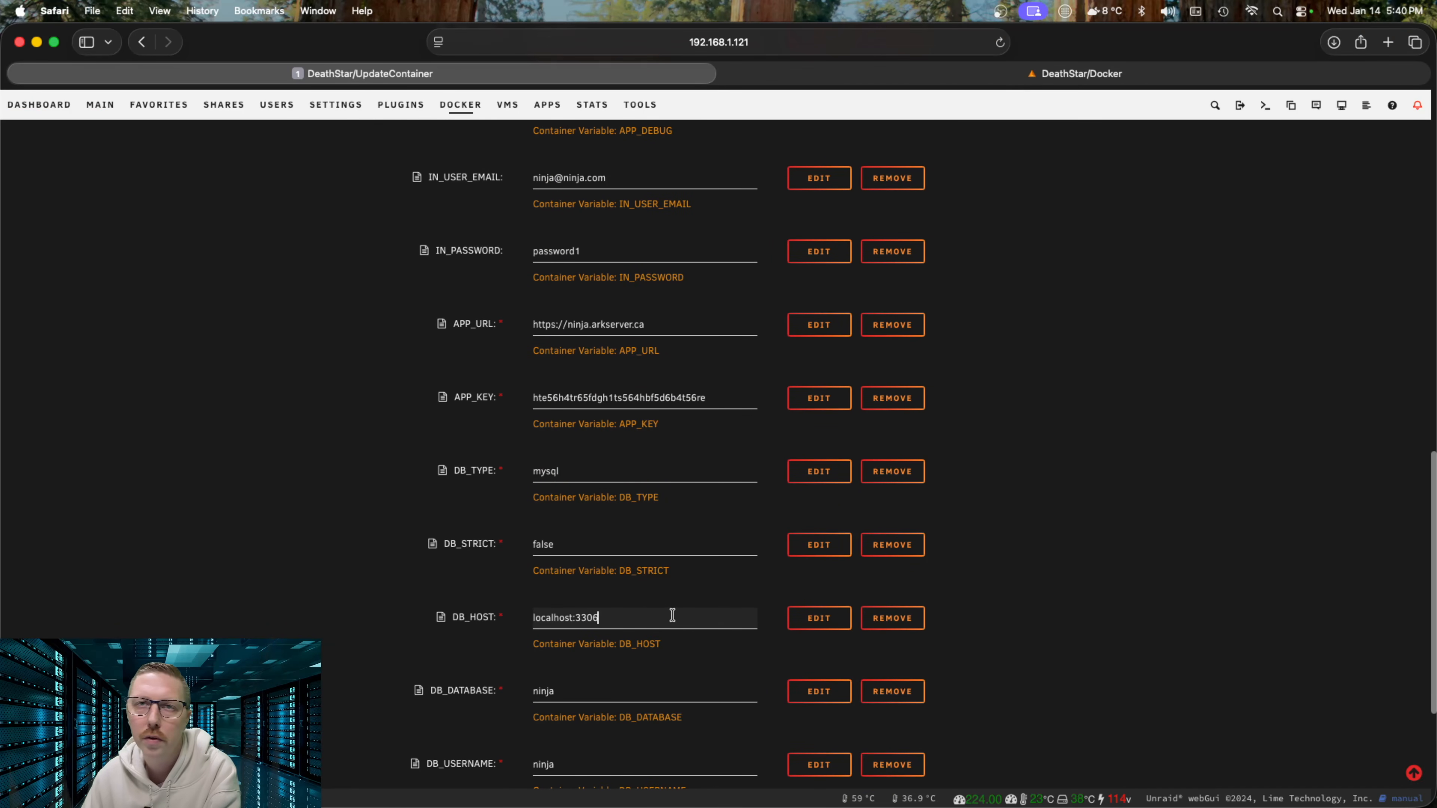
{"action": "key", "text": "BackSpace"}
{"action": "key", "text": "BackSpace"}
{"action": "key", "text": "BackSpace"}
{"action": "key", "text": "BackSpace"}
{"action": "key", "text": "BackSpace"}
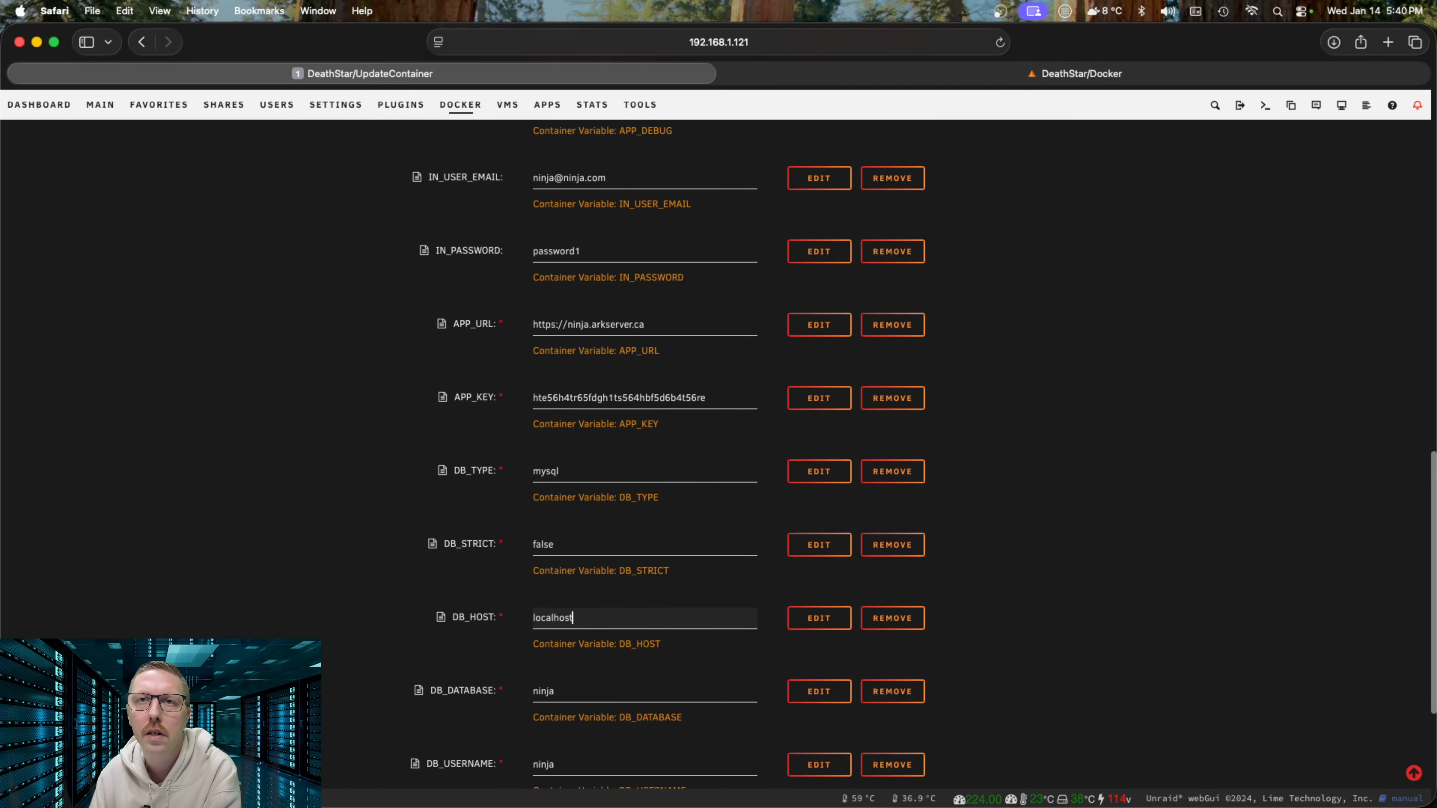
{"action": "scroll", "coordinate": [692, 617], "scroll_direction": "down", "scroll_amount": 5}
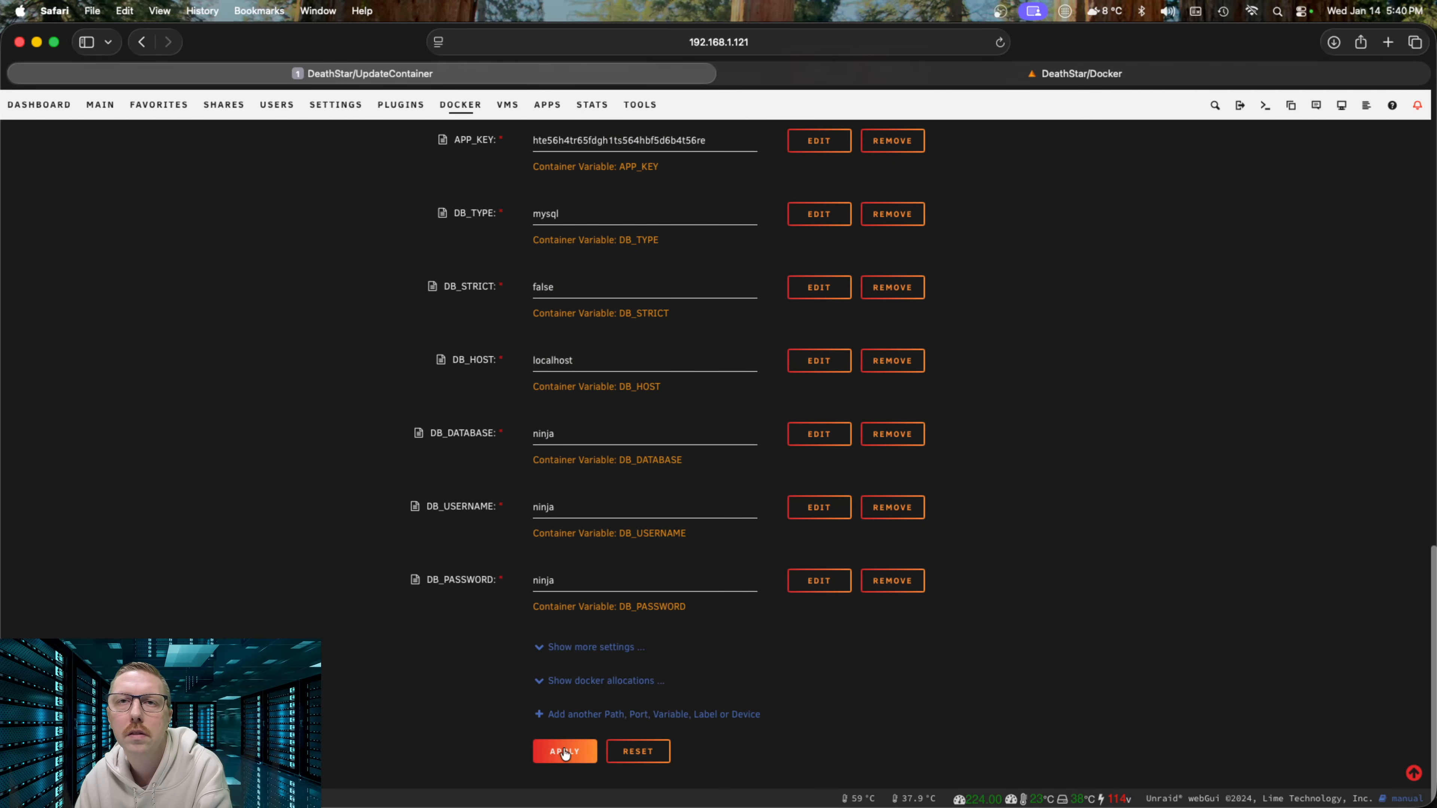
{"action": "left_click", "coordinate": [563, 751]}
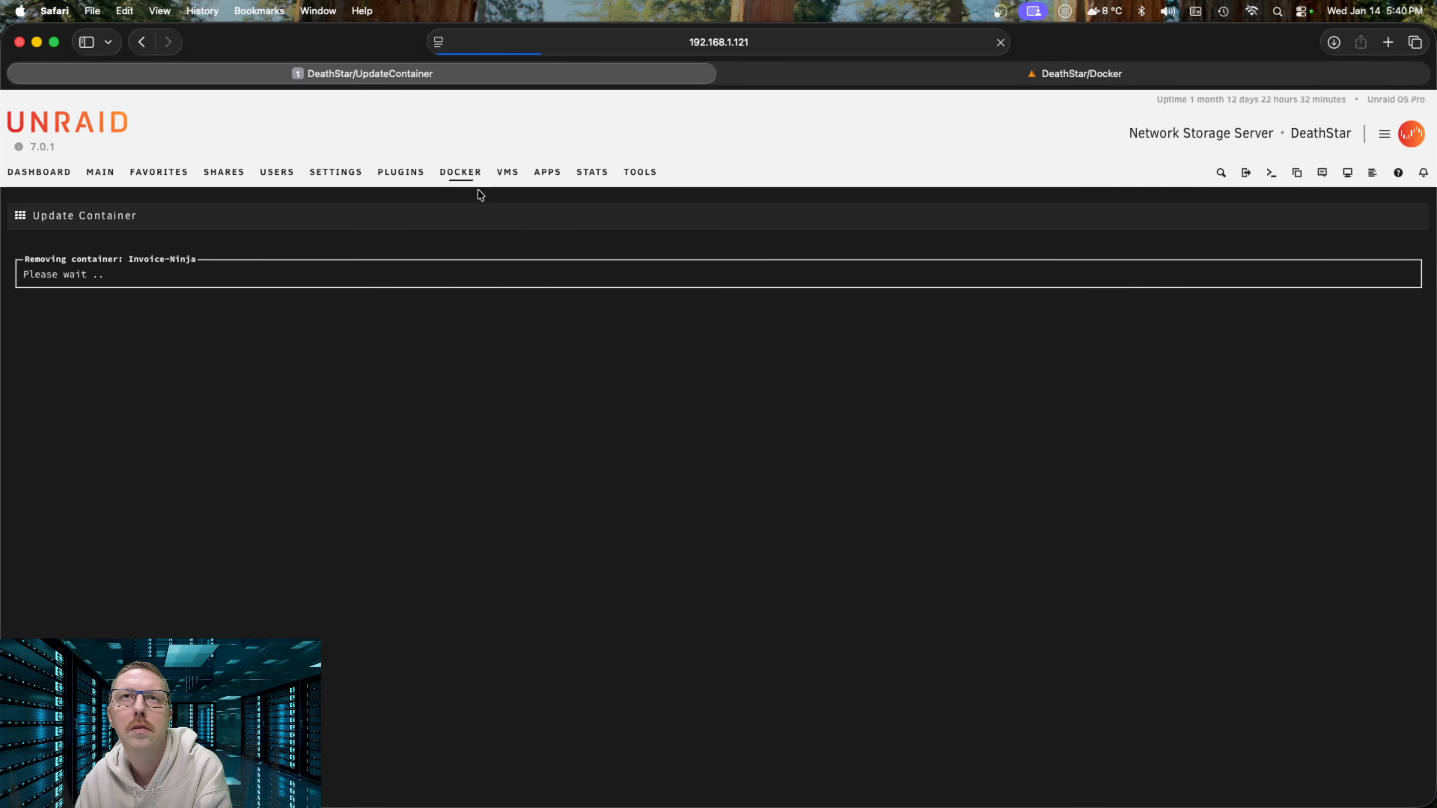
Go back to the Docker containers list and check the Invoice-Ninja log for the database connection using localhost.
{"action": "left_click", "coordinate": [461, 176]}
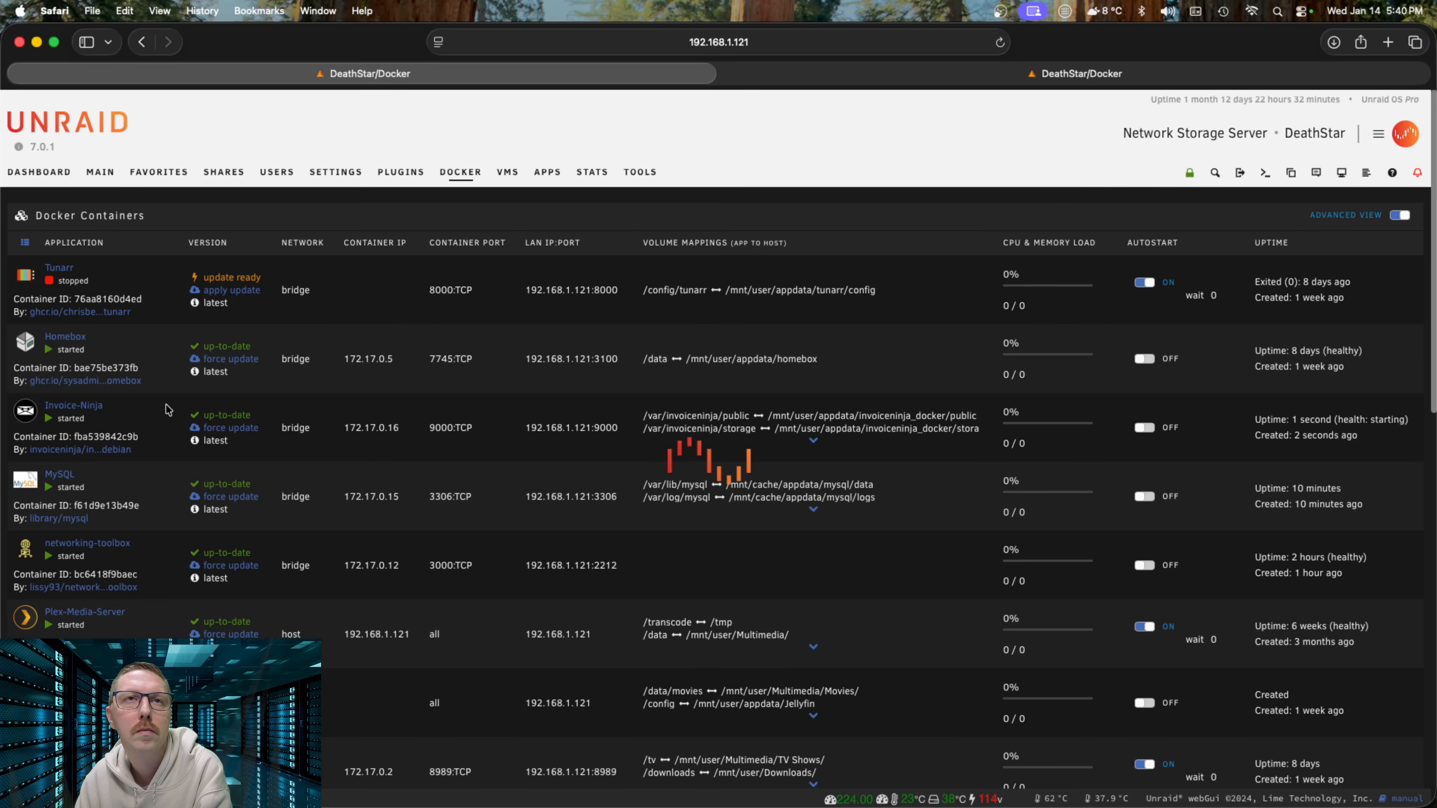
{"action": "left_click", "coordinate": [25, 411]}
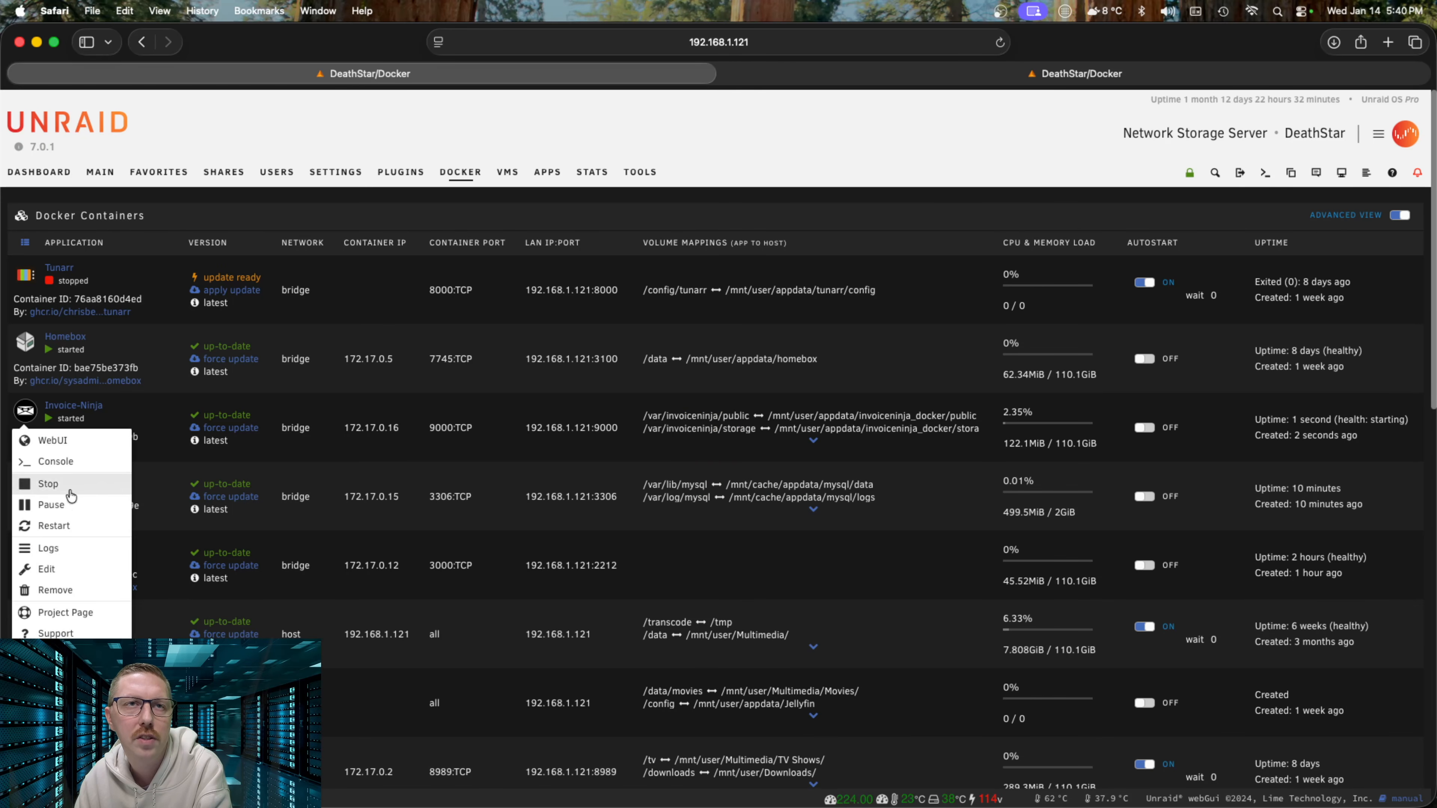
{"action": "left_click", "coordinate": [90, 553]}
{"action": "key", "text": "super+w"}
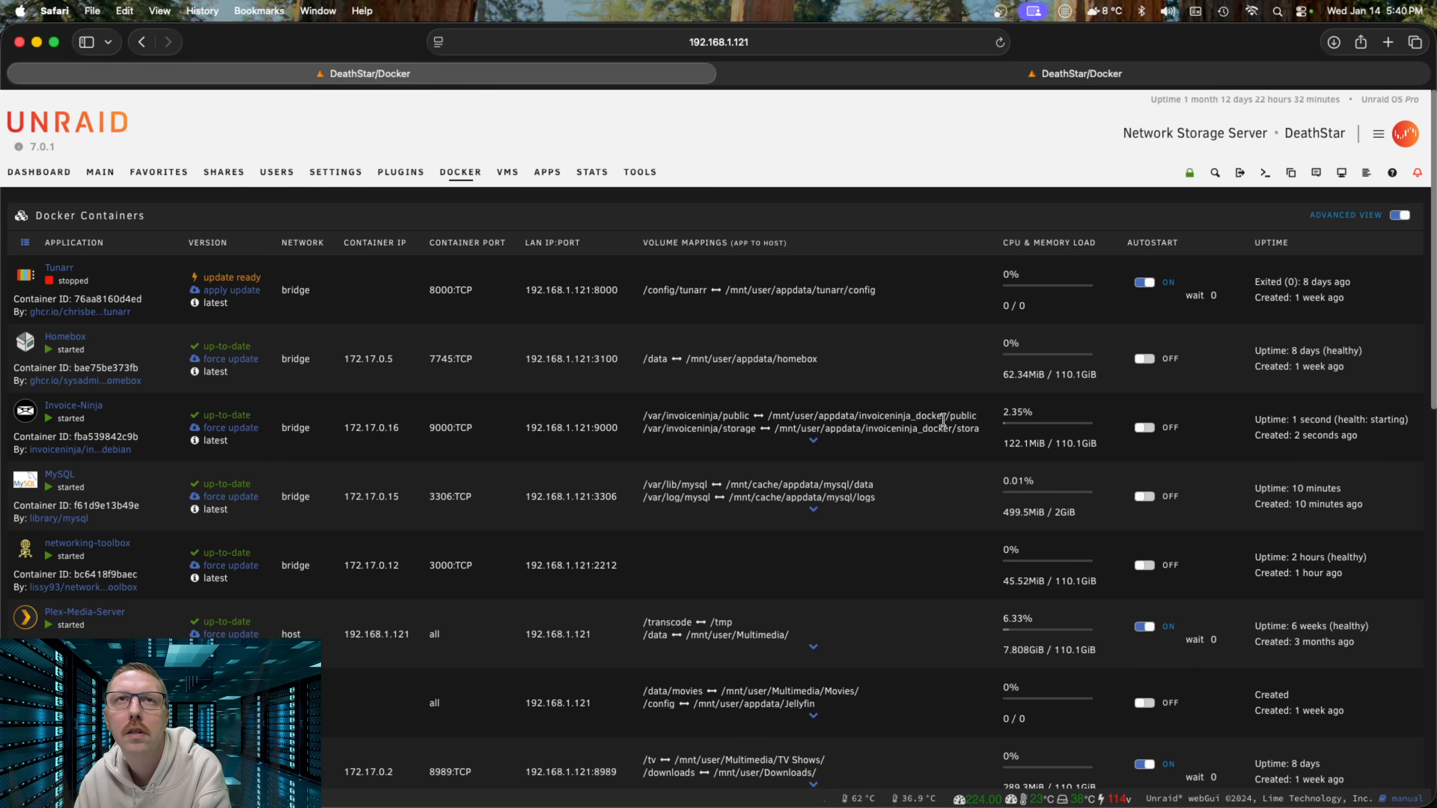
{"action": "left_click", "coordinate": [25, 411]}
{"action": "scroll", "coordinate": [85, 538], "scroll_direction": "down", "scroll_amount": 1}
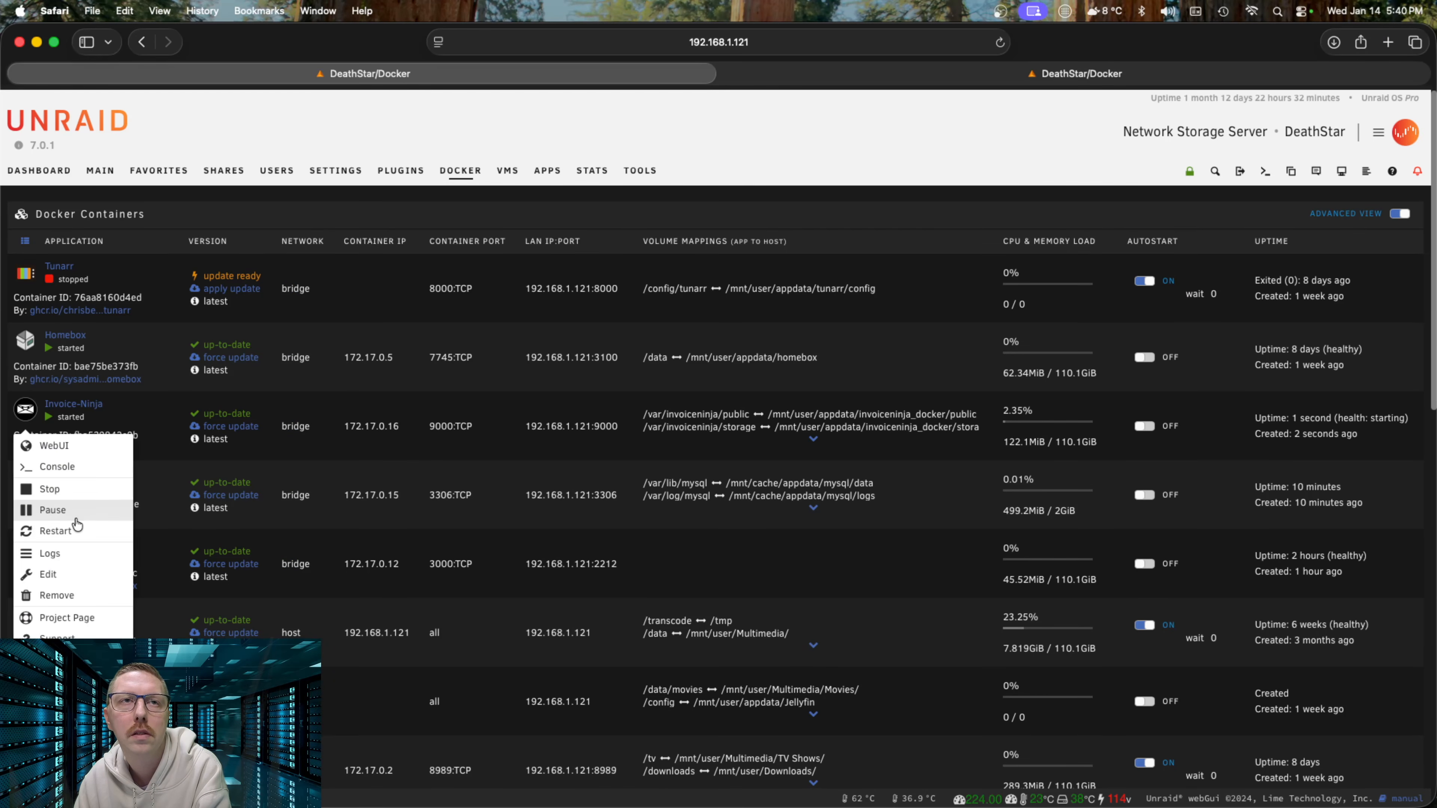
{"action": "left_click", "coordinate": [86, 558]}
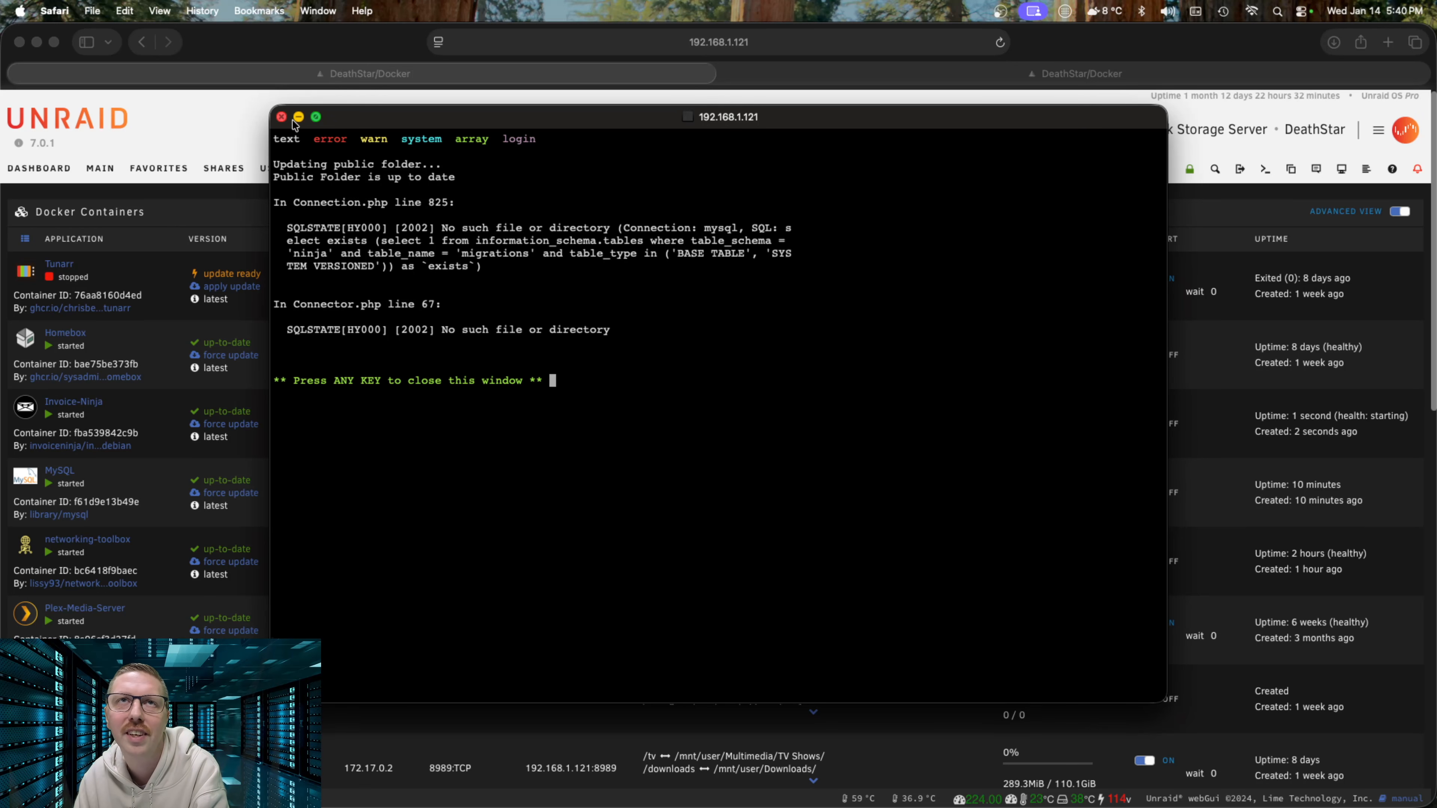
{"action": "left_click", "coordinate": [282, 118]}
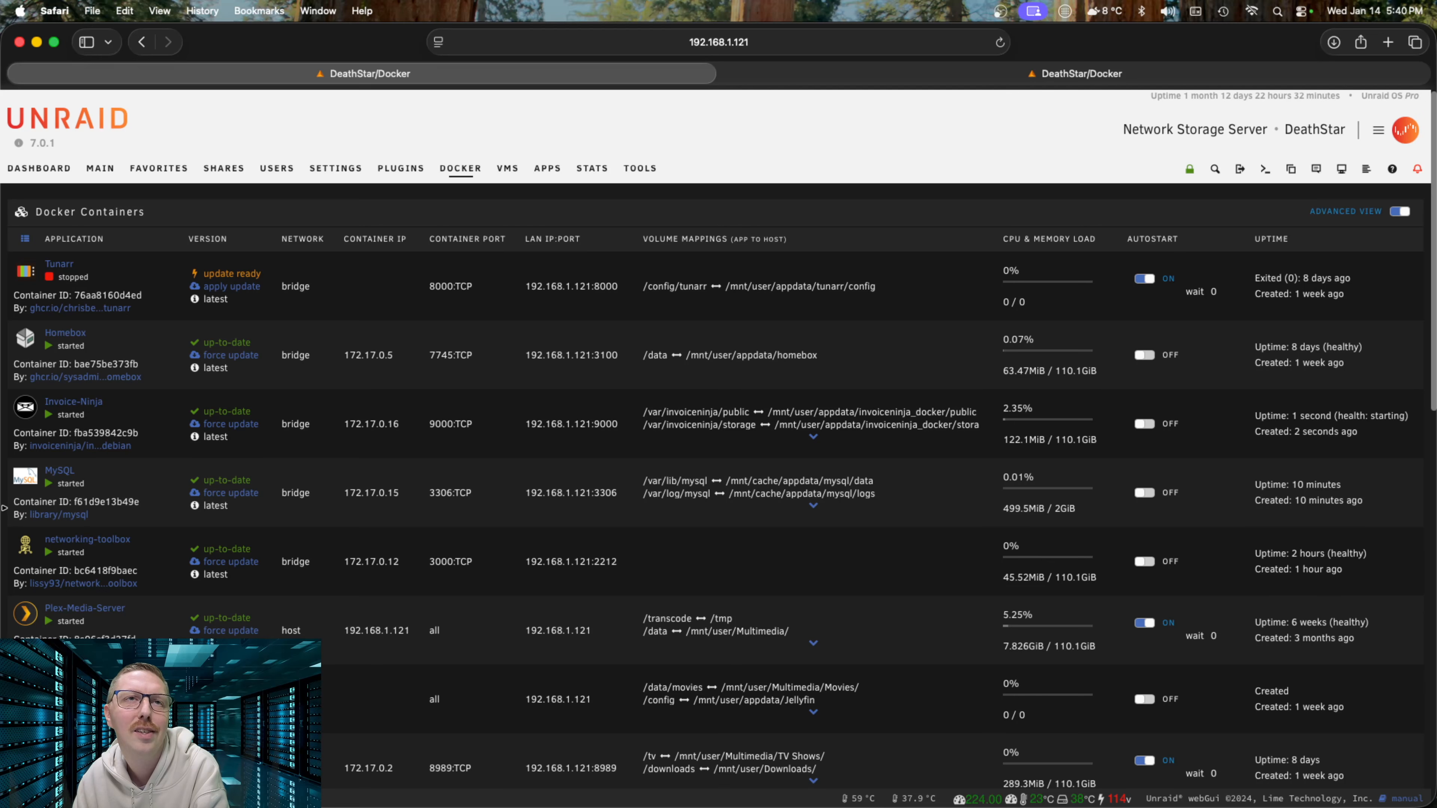
Read the MySQL container's log to check its database and user initialization, and close the log.
{"action": "left_click", "coordinate": [38, 479]}
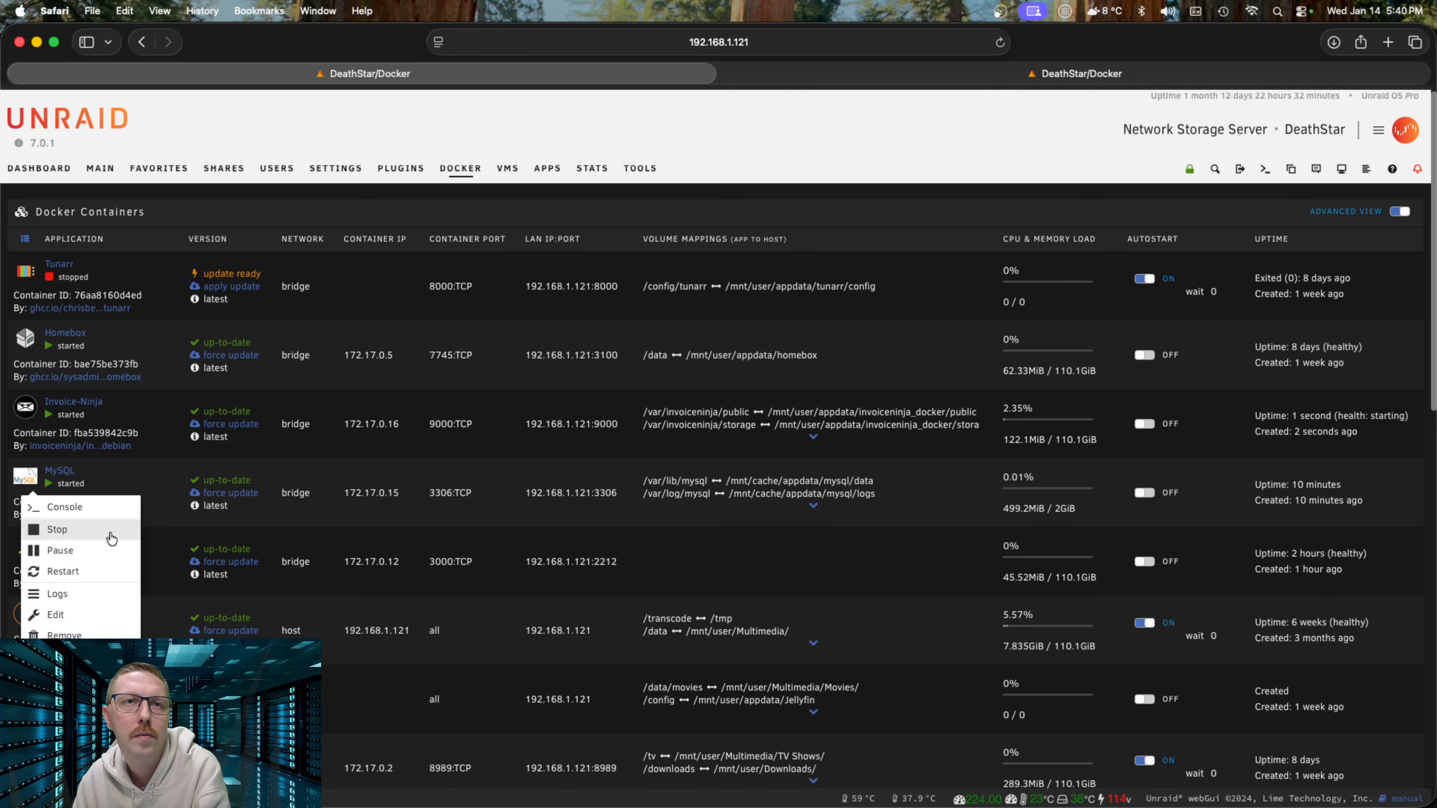
{"action": "left_click", "coordinate": [25, 407]}
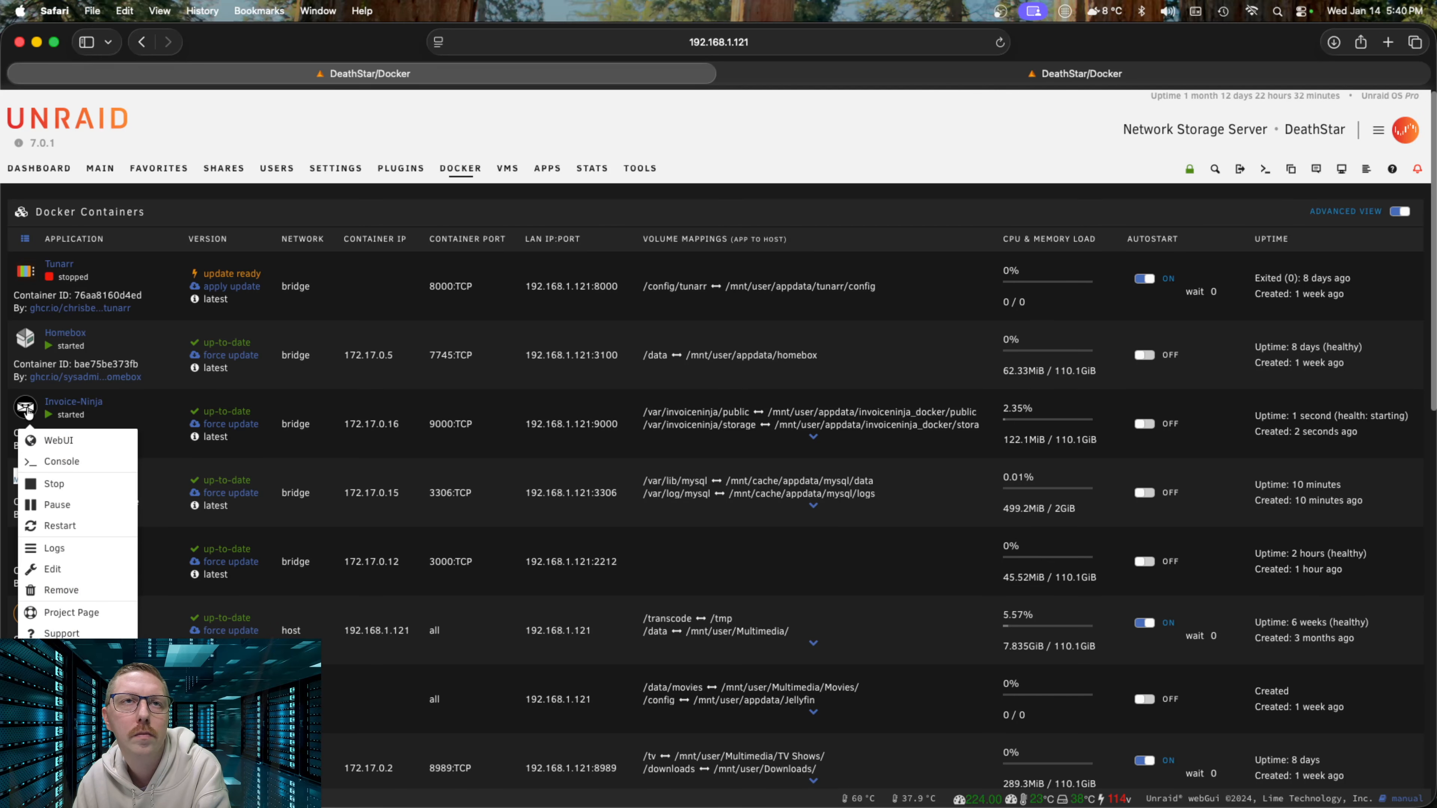
{"action": "left_click", "coordinate": [25, 476]}
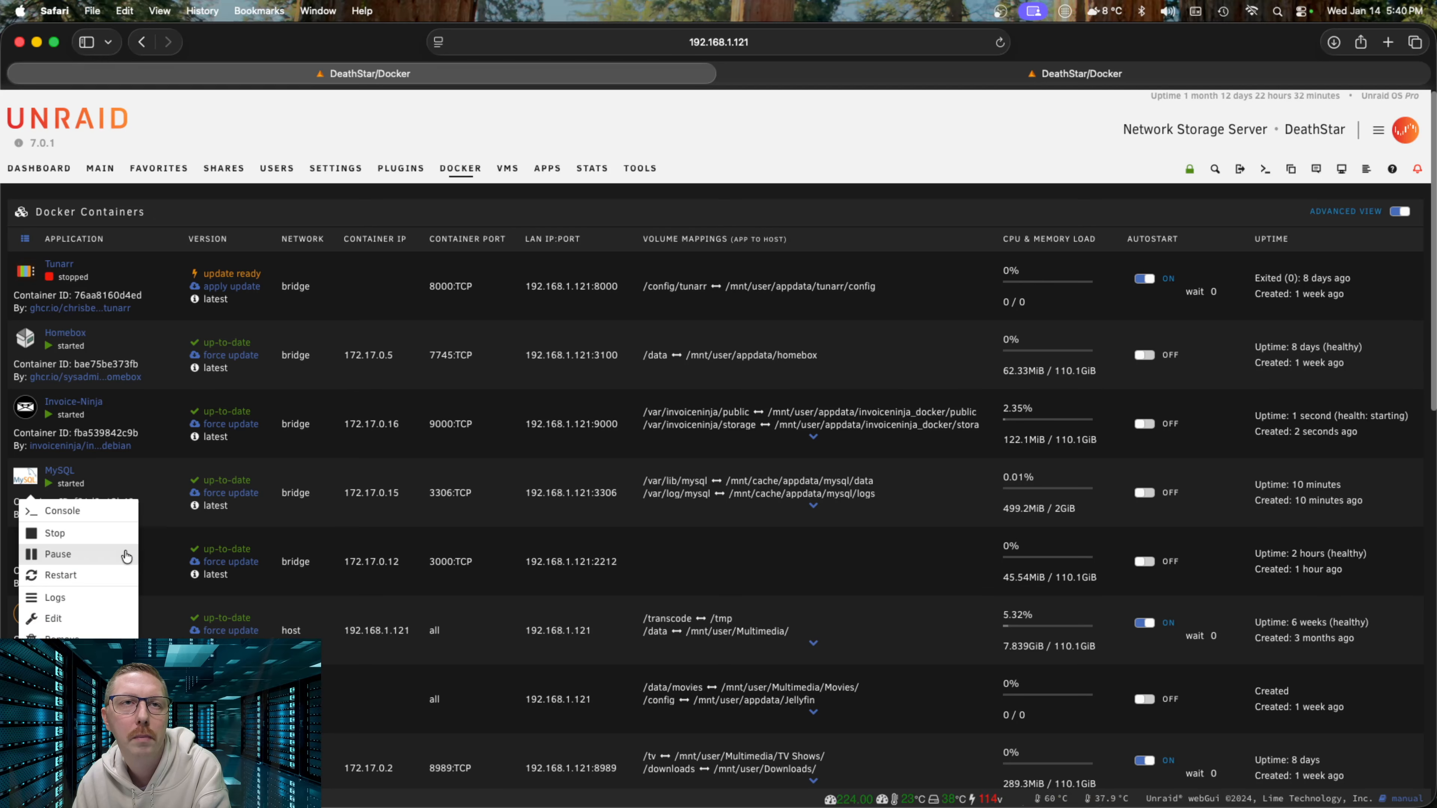
{"action": "left_click", "coordinate": [102, 606]}
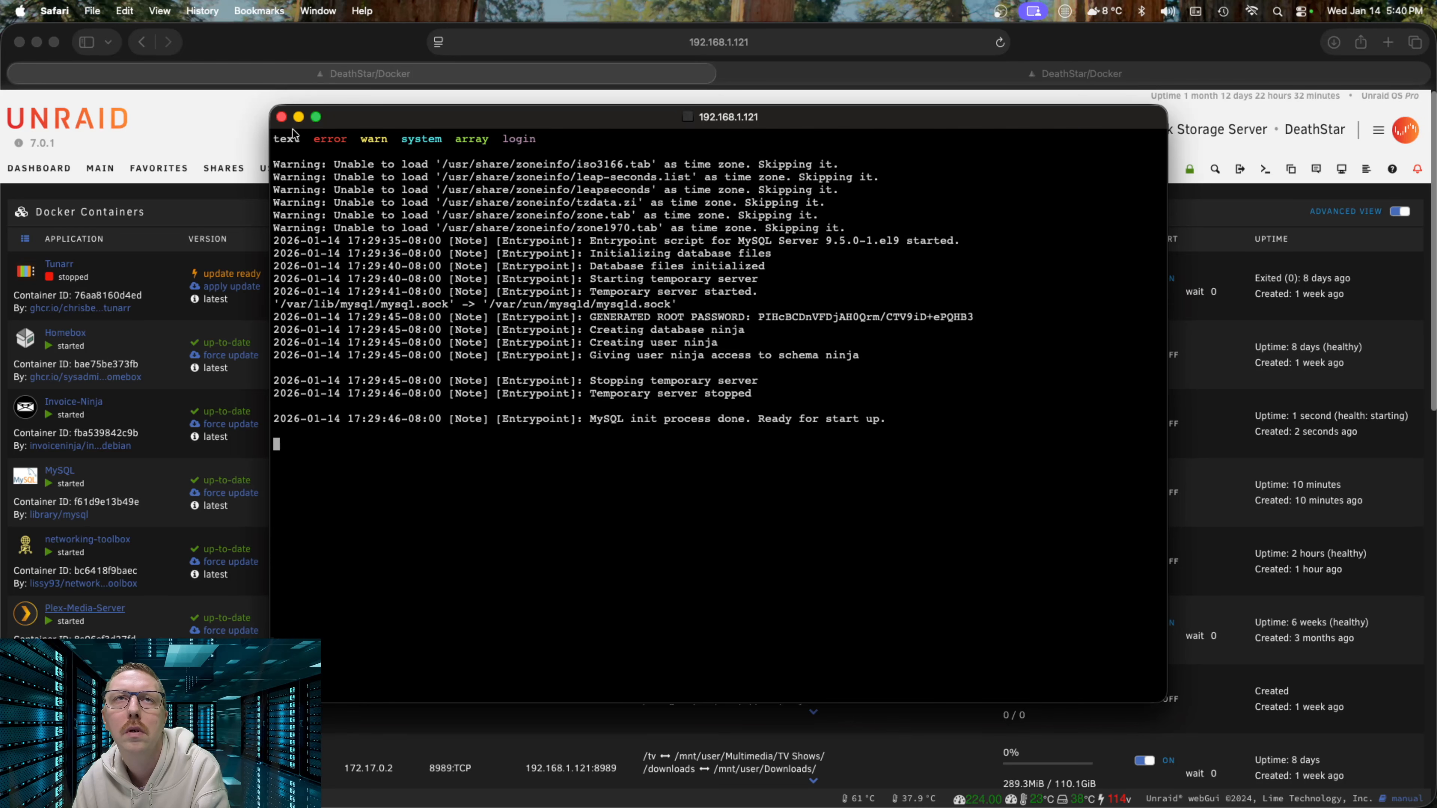
{"action": "left_click", "coordinate": [281, 116]}
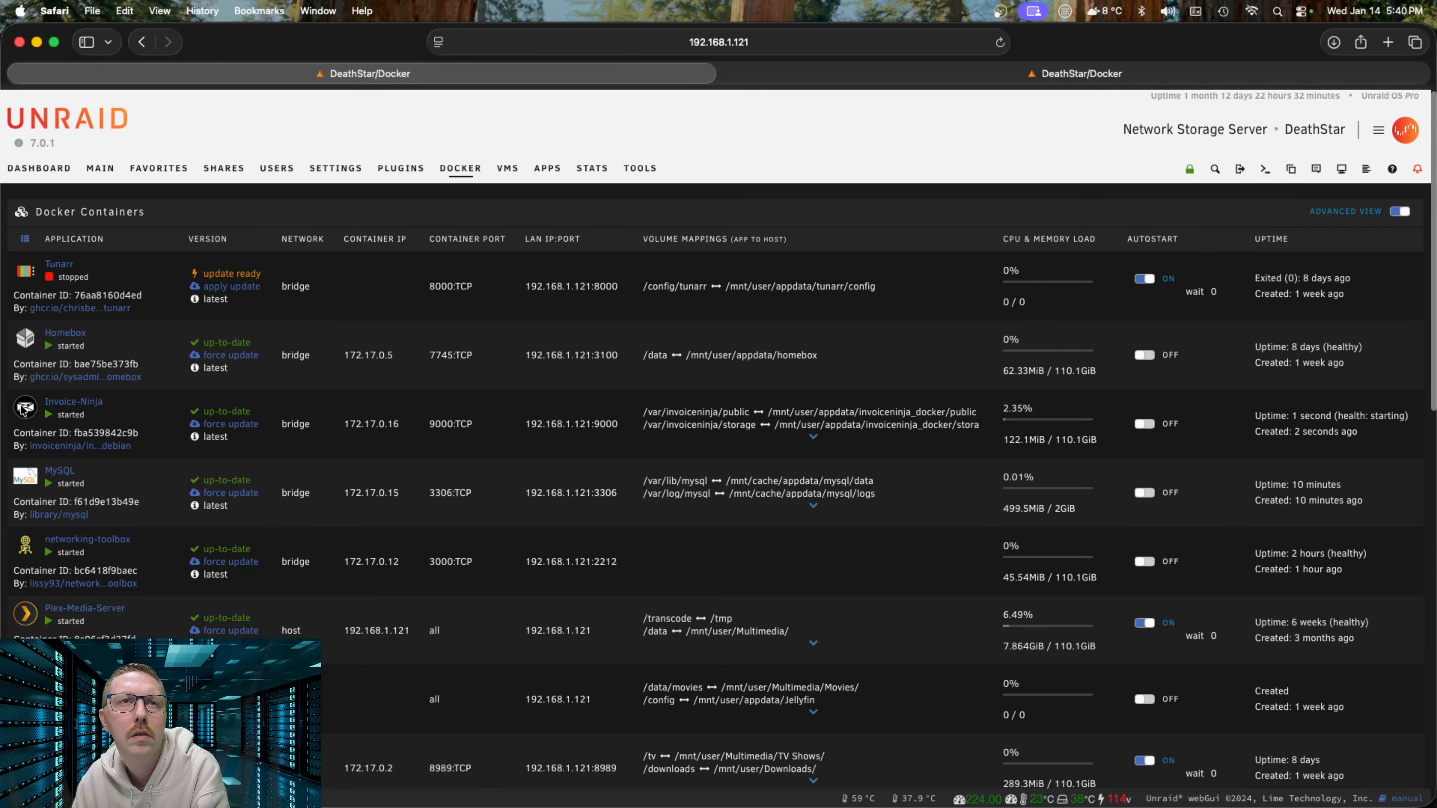
Set the Invoice-Ninja container's DB_HOST variable to 192.168.1.121 and apply the configuration.
{"action": "left_click", "coordinate": [25, 407]}
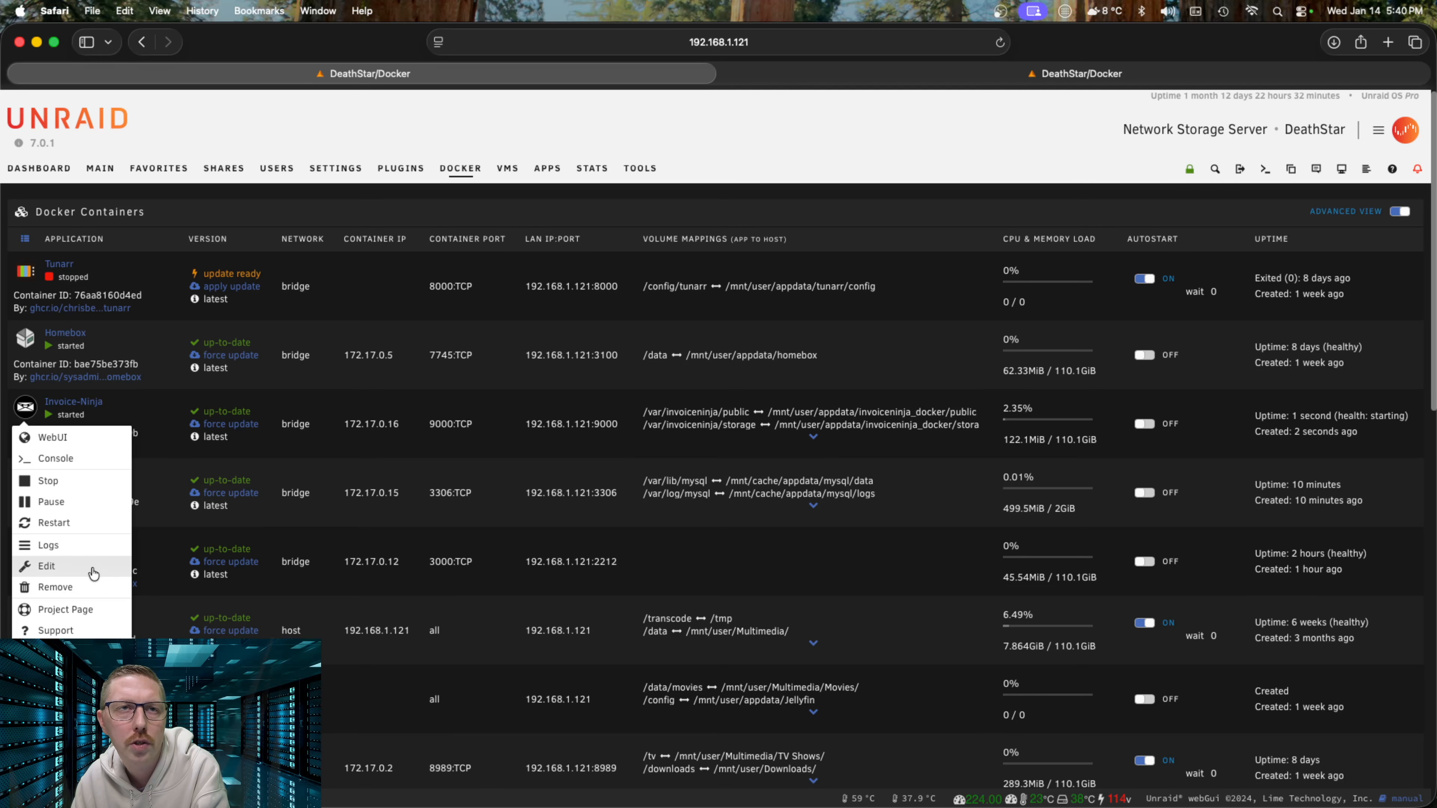
{"action": "left_click", "coordinate": [93, 567]}
{"action": "scroll", "coordinate": [763, 545], "scroll_direction": "down", "scroll_amount": 15}
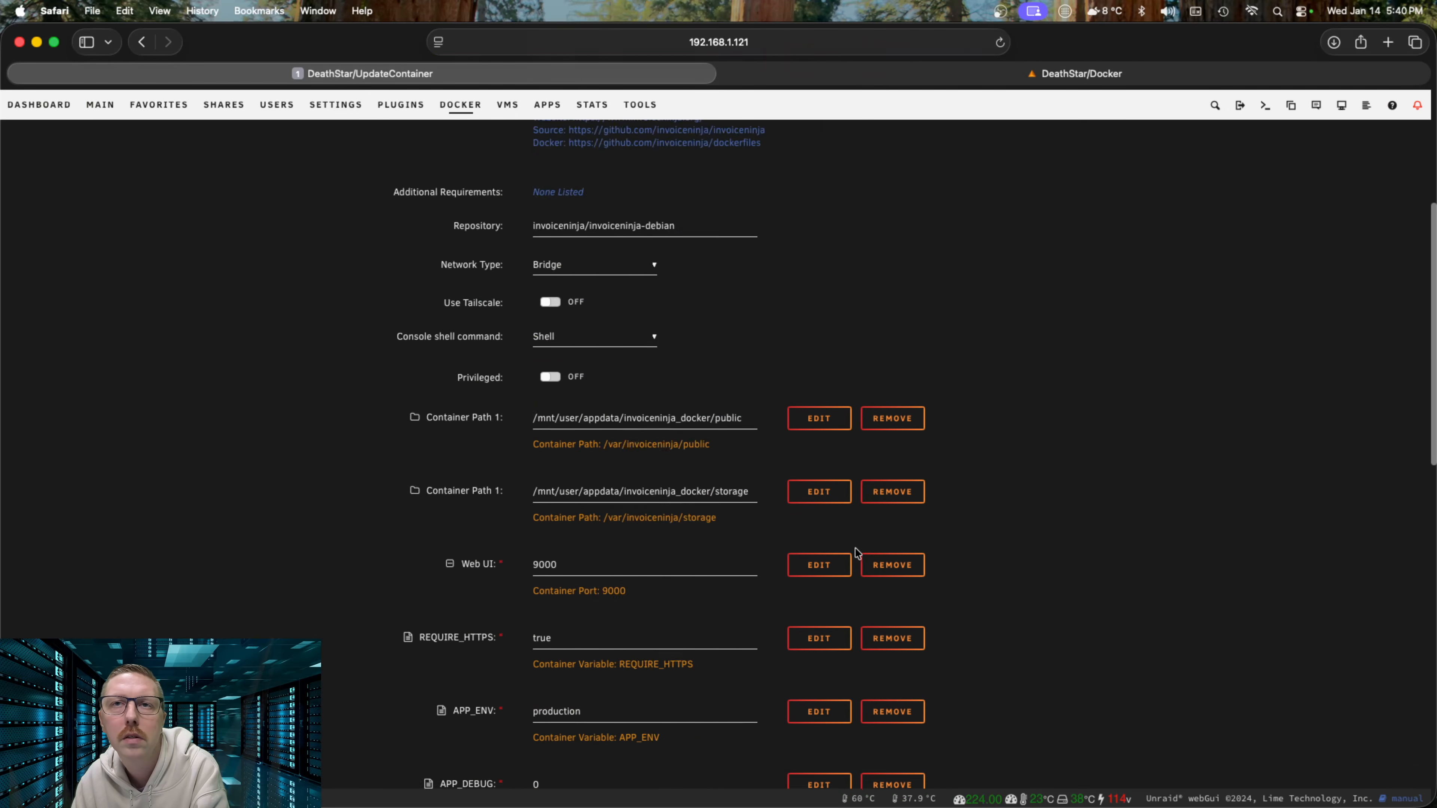
{"action": "scroll", "coordinate": [853, 554], "scroll_direction": "down", "scroll_amount": 6}
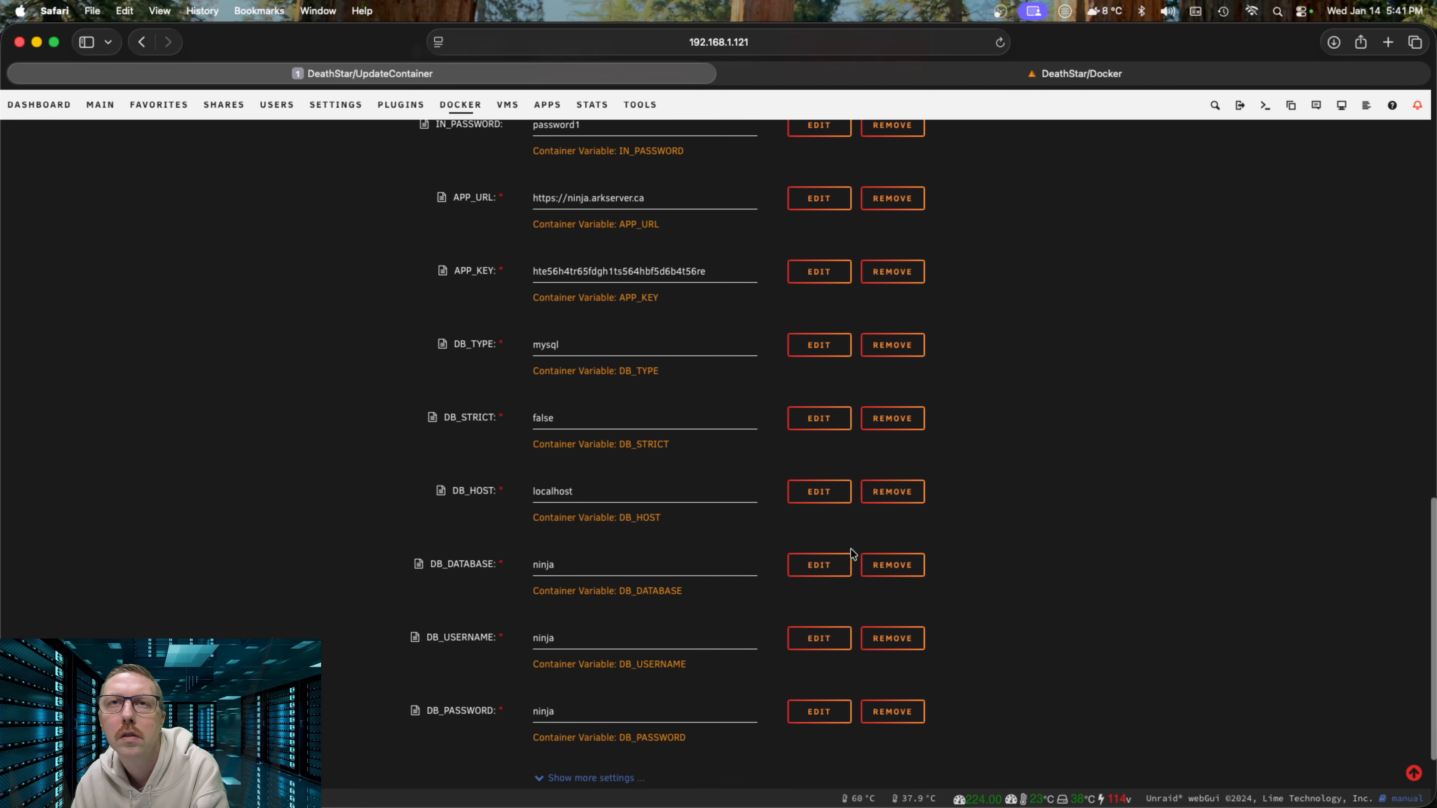
{"action": "left_click", "coordinate": [599, 511]}
{"action": "double_click", "coordinate": [603, 512]}
{"action": "type", "text": "192.16"}
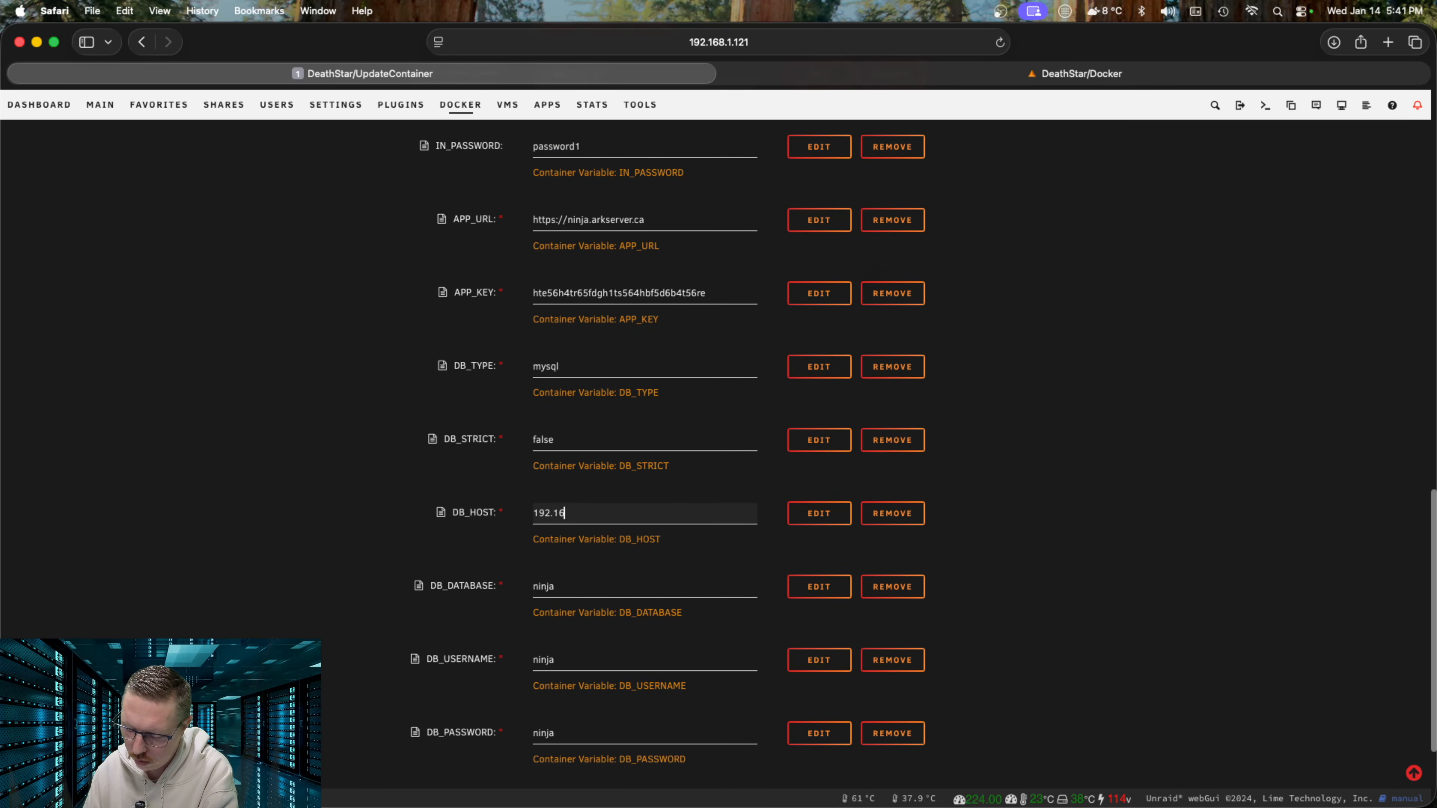
{"action": "type", "text": "8.1.121"}
{"action": "scroll", "coordinate": [882, 664], "scroll_direction": "down", "scroll_amount": 3}
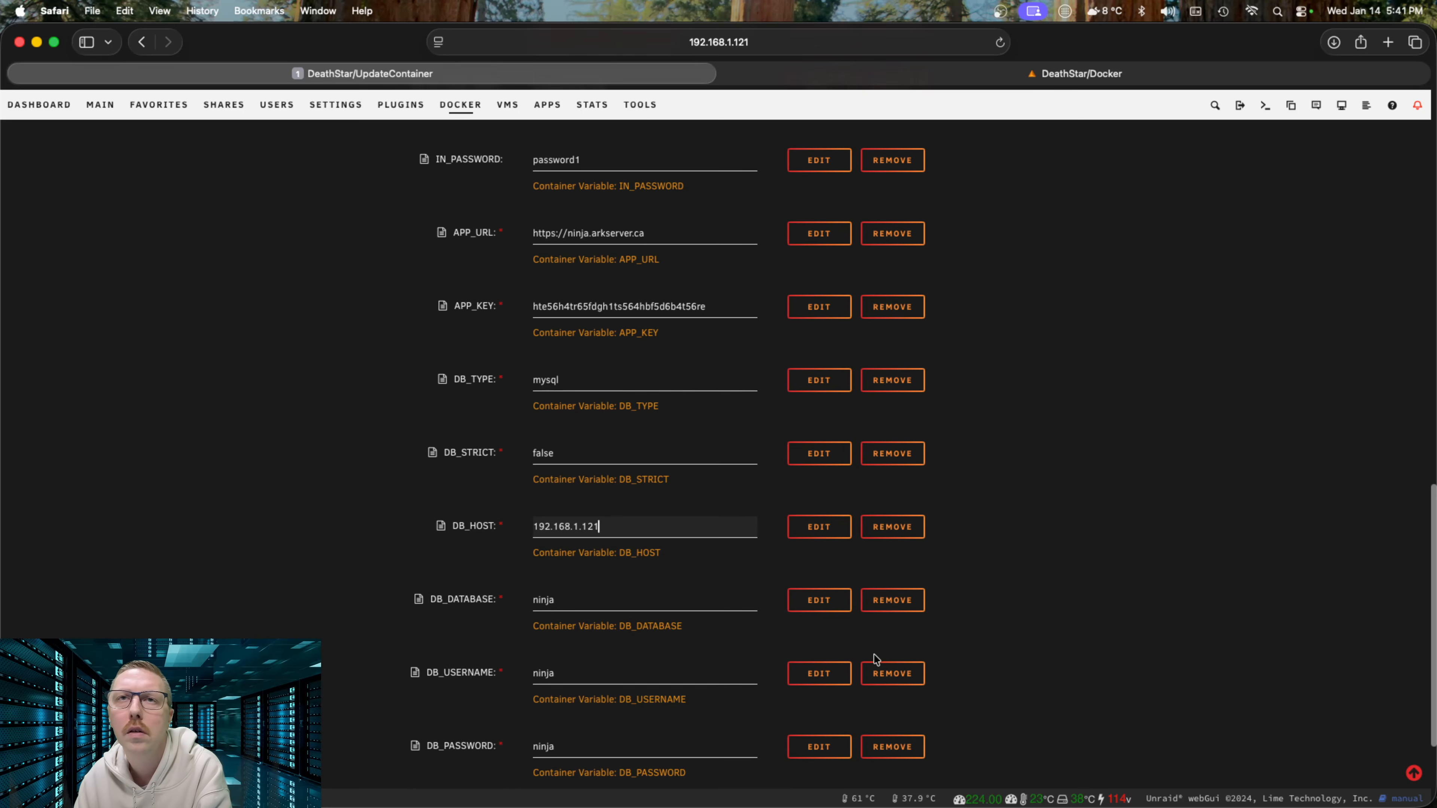
{"action": "left_click", "coordinate": [564, 744]}
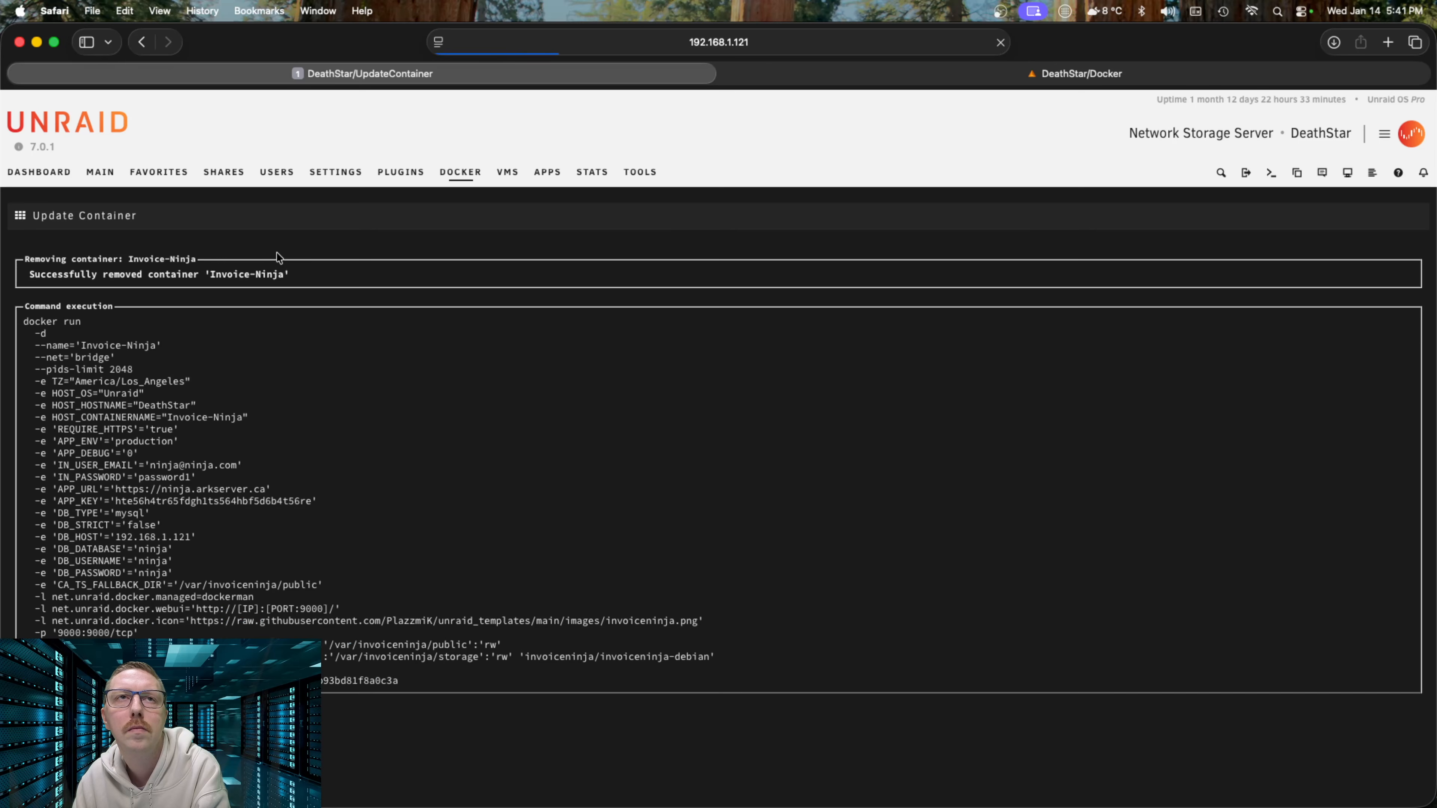
Return to the Docker containers list, check the Invoice-Ninja log for the database setup and startup, and close the log.
{"action": "left_click", "coordinate": [460, 173]}
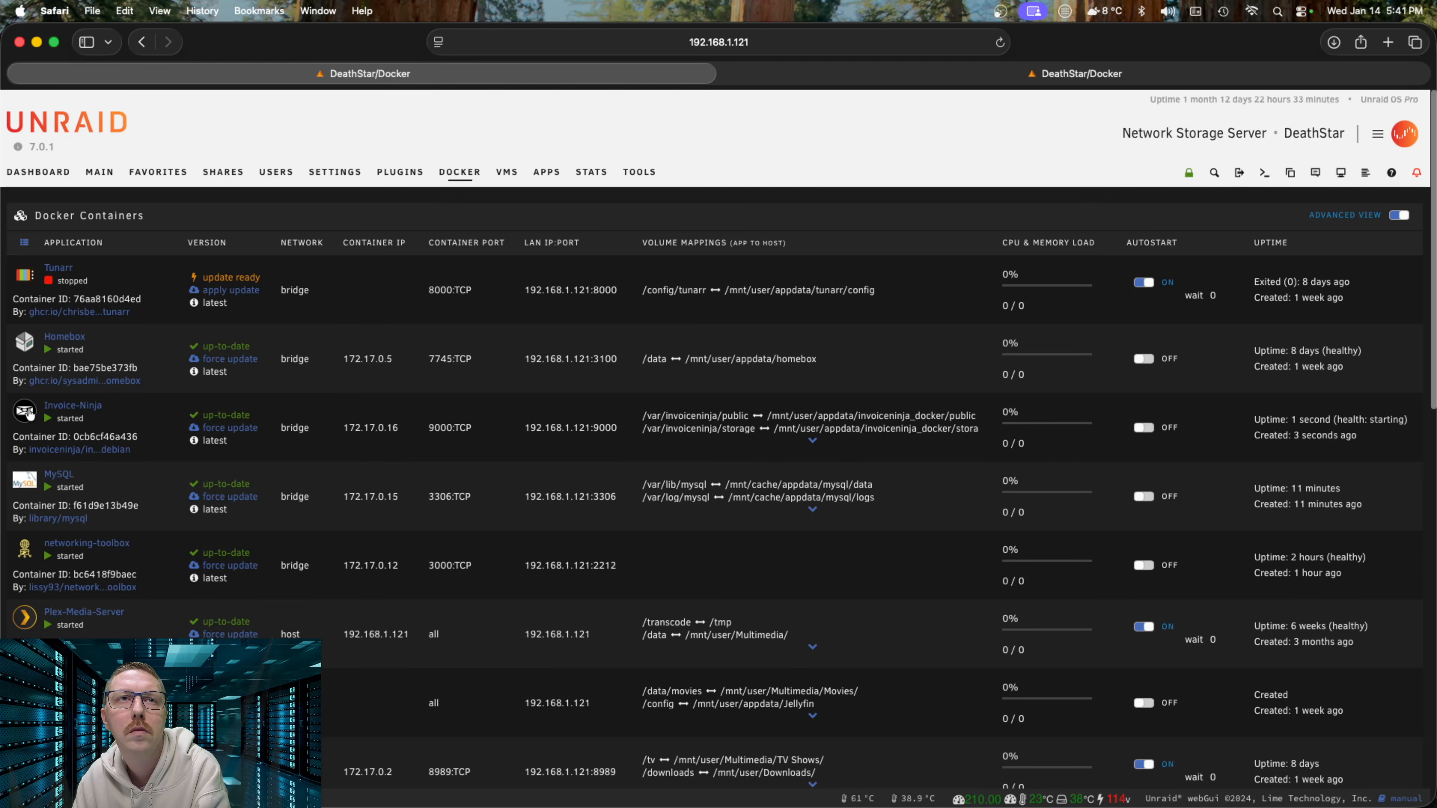
{"action": "left_click", "coordinate": [24, 411]}
{"action": "left_click", "coordinate": [93, 550]}
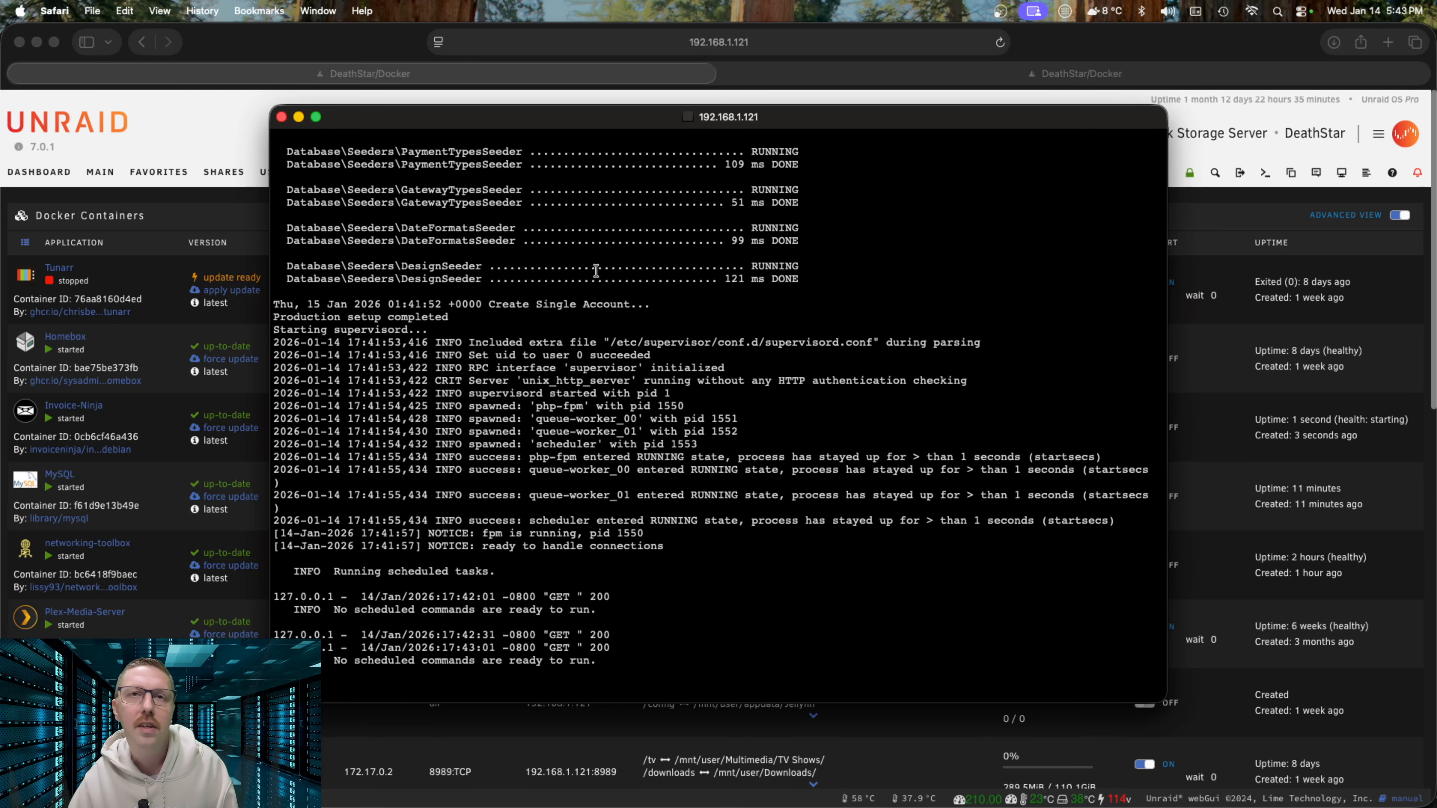
{"action": "left_click", "coordinate": [282, 117]}
Sign in to the NginxProxyManager container's web interface and open its list of proxy hosts.
{"action": "scroll", "coordinate": [412, 287], "scroll_direction": "down", "scroll_amount": 10}
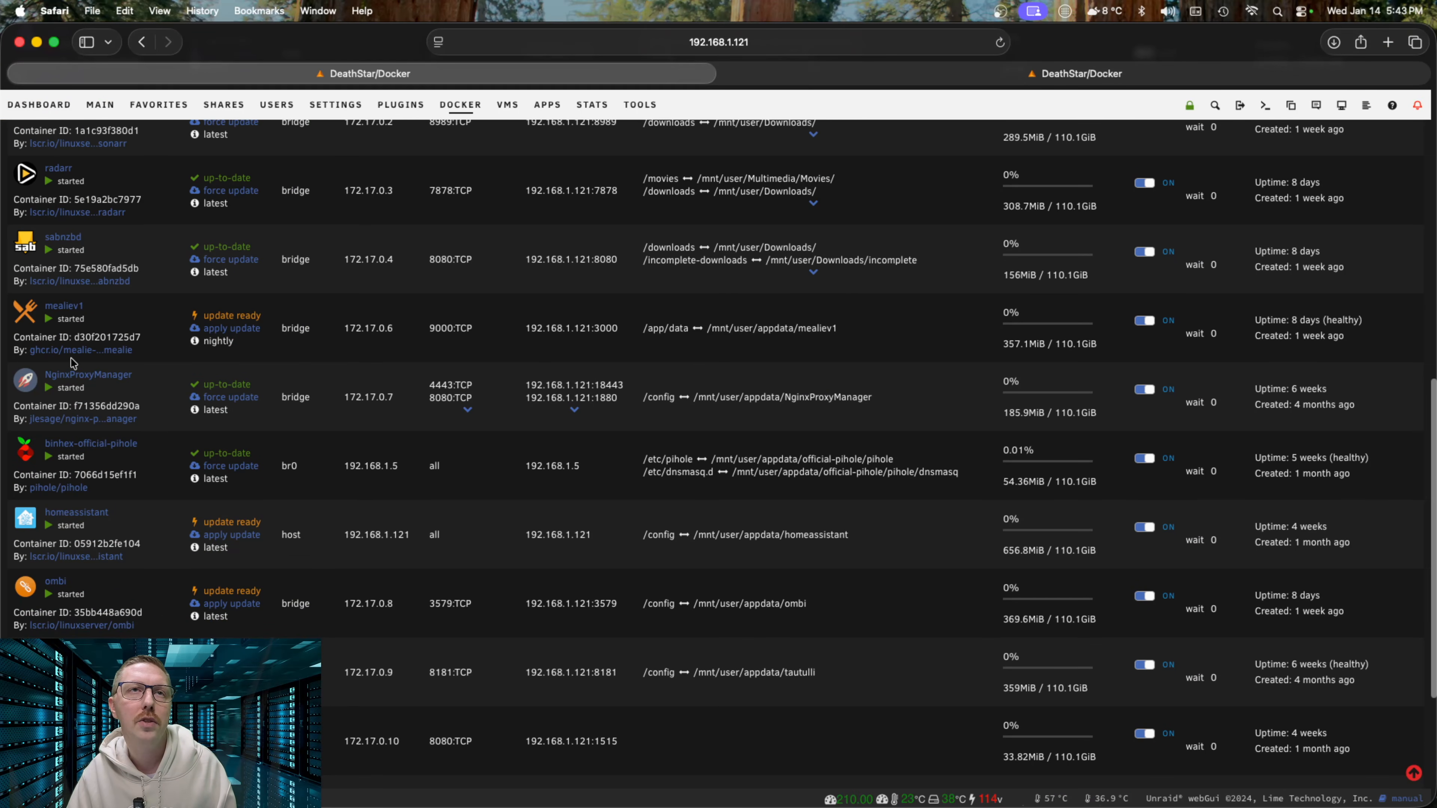
{"action": "left_click", "coordinate": [26, 385]}
{"action": "left_click", "coordinate": [135, 413]}
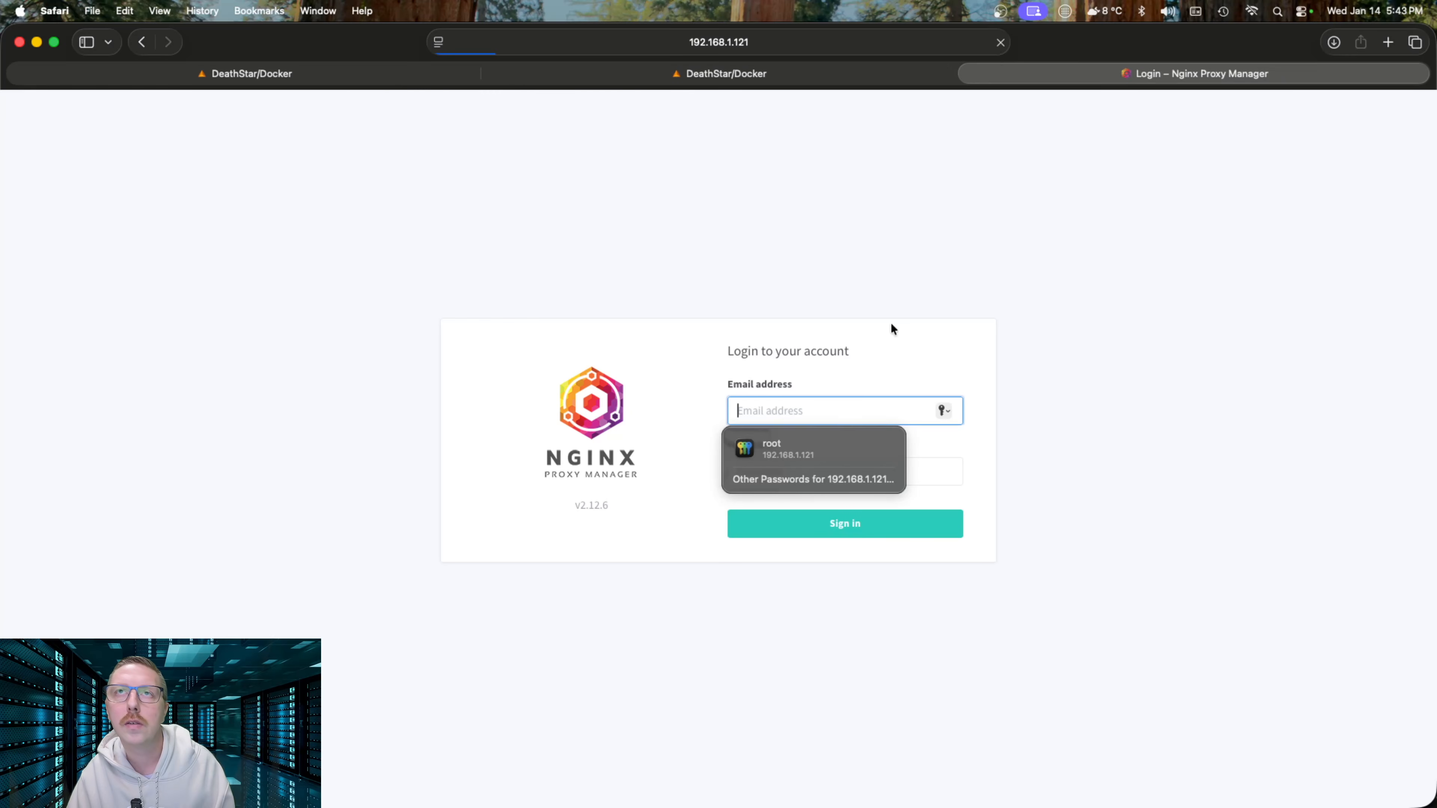
{"action": "left_click", "coordinate": [951, 362]}
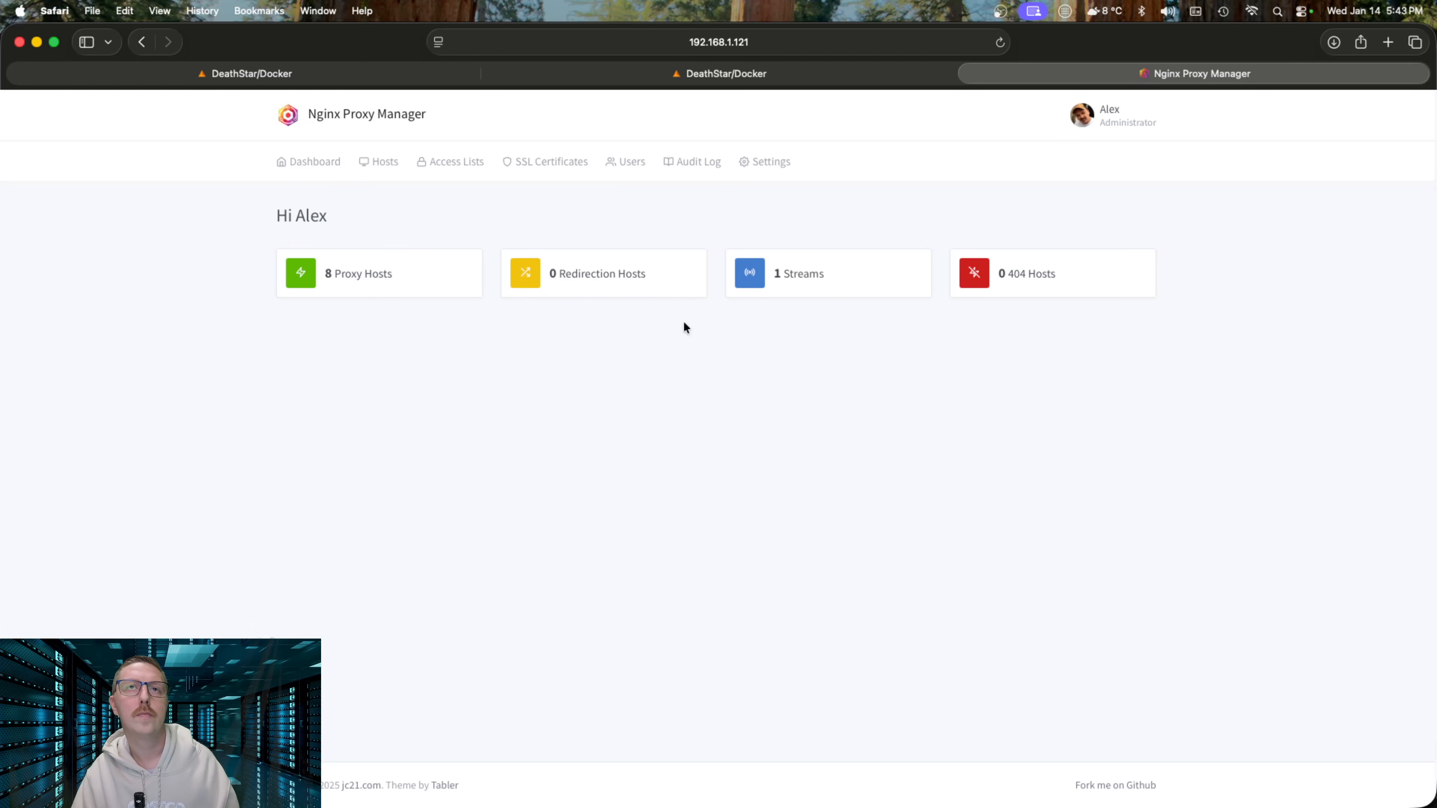
{"action": "left_click", "coordinate": [356, 278]}
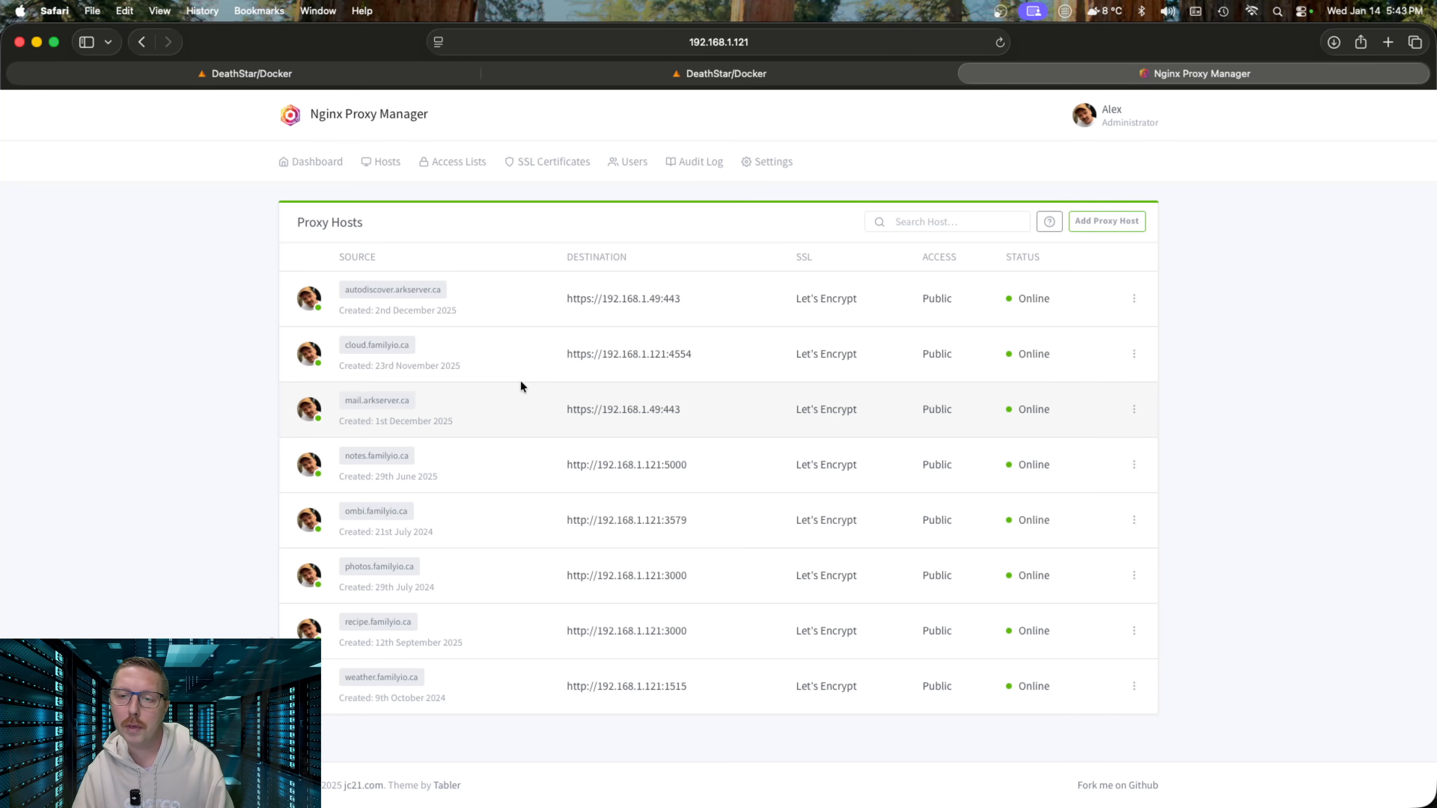
Open mail.arkserver.ca in a new browser tab to check that existing proxy host, and close the tab.
{"action": "left_click", "coordinate": [1387, 43]}
{"action": "type", "text": "mail.ar"}
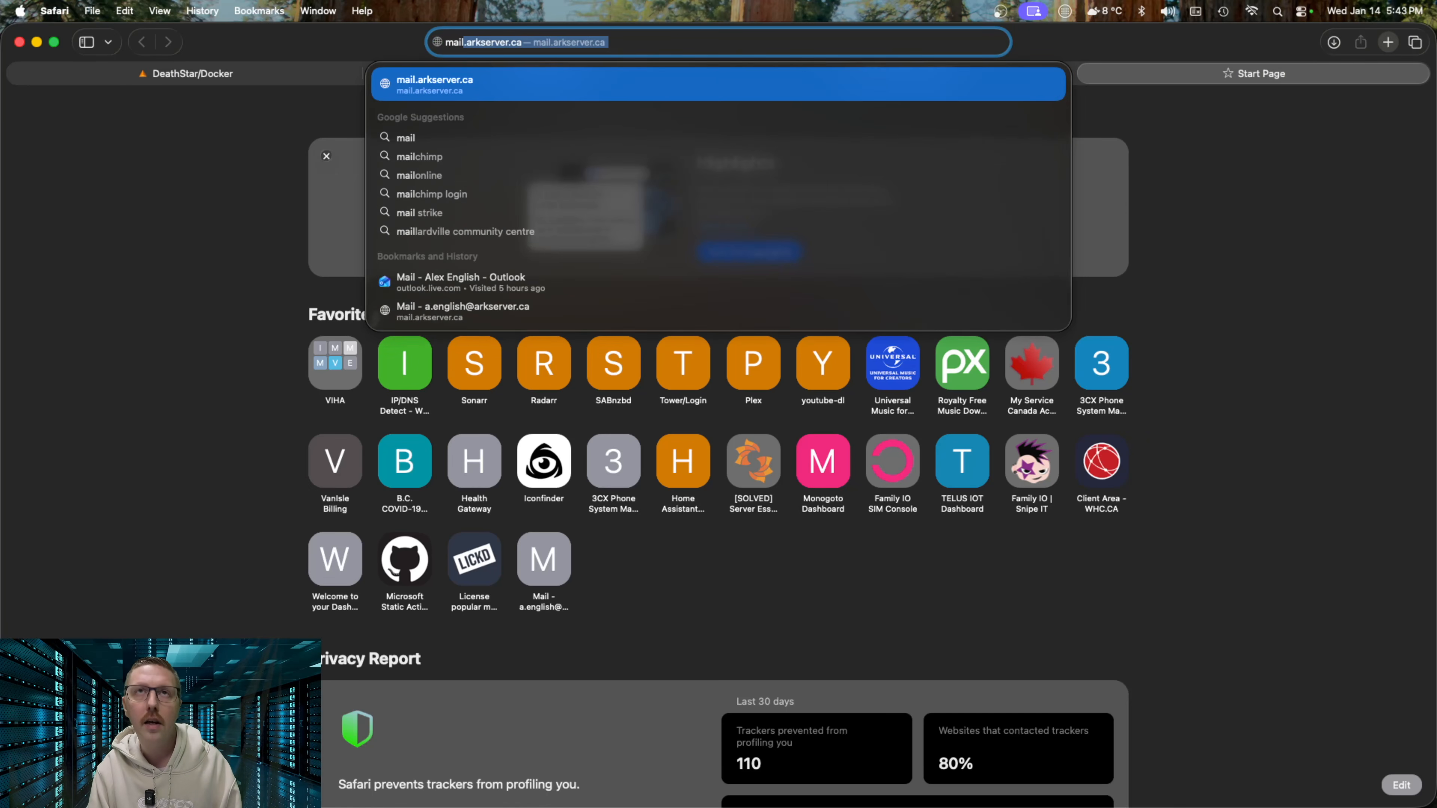
{"action": "key", "text": "Return"}
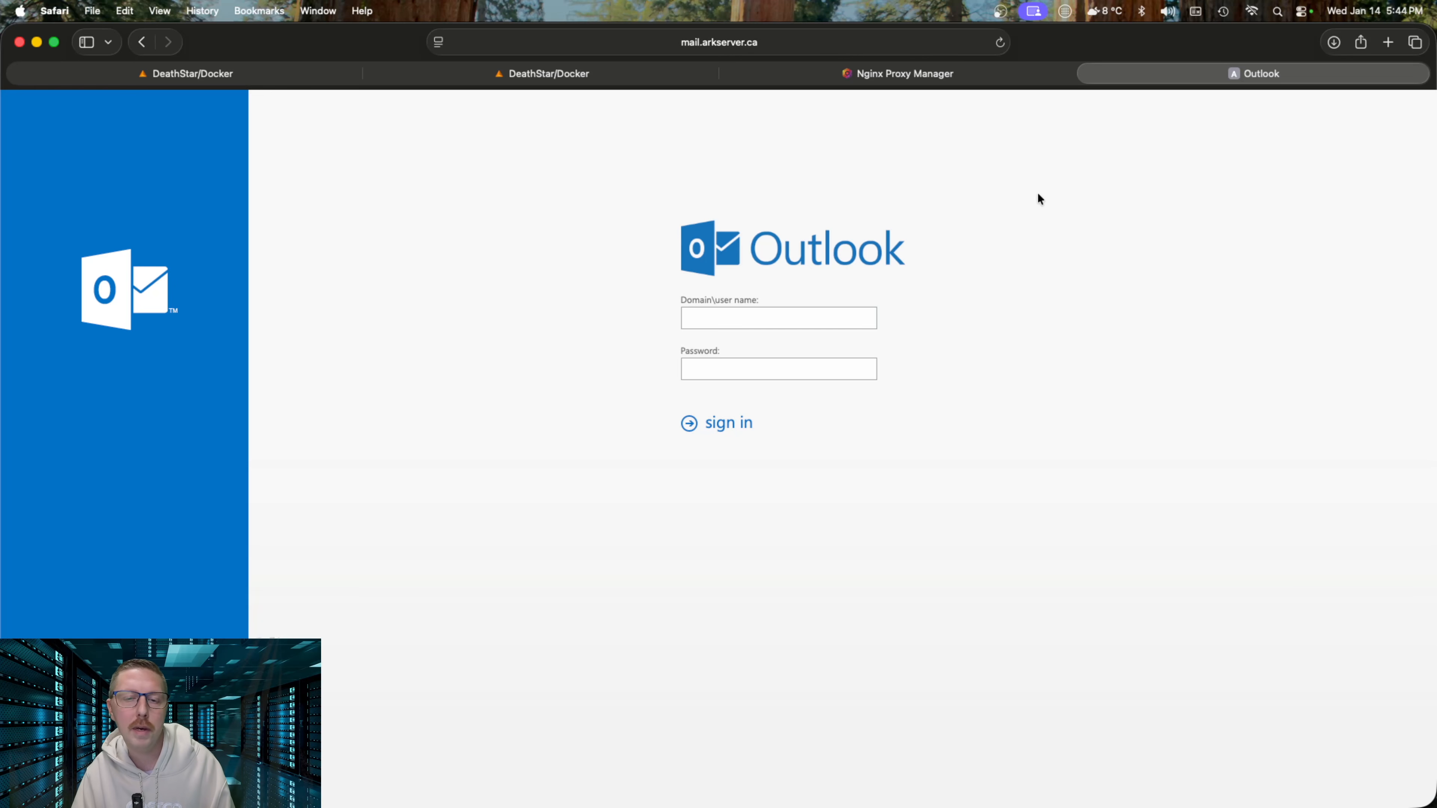
{"action": "left_click", "coordinate": [1087, 74]}
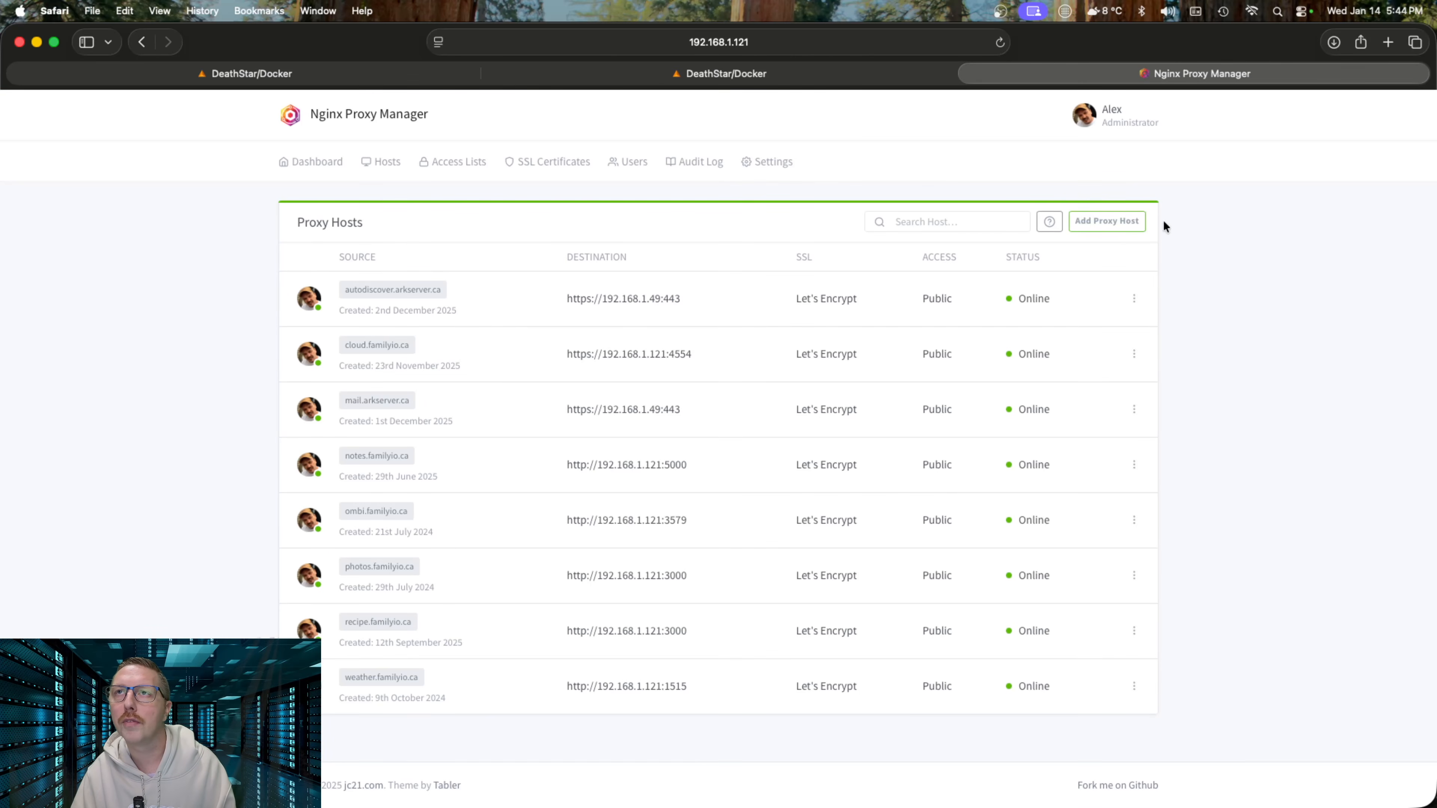
Start a new proxy host and add ninja.arkserver.ca as its domain name.
{"action": "left_click", "coordinate": [1109, 219]}
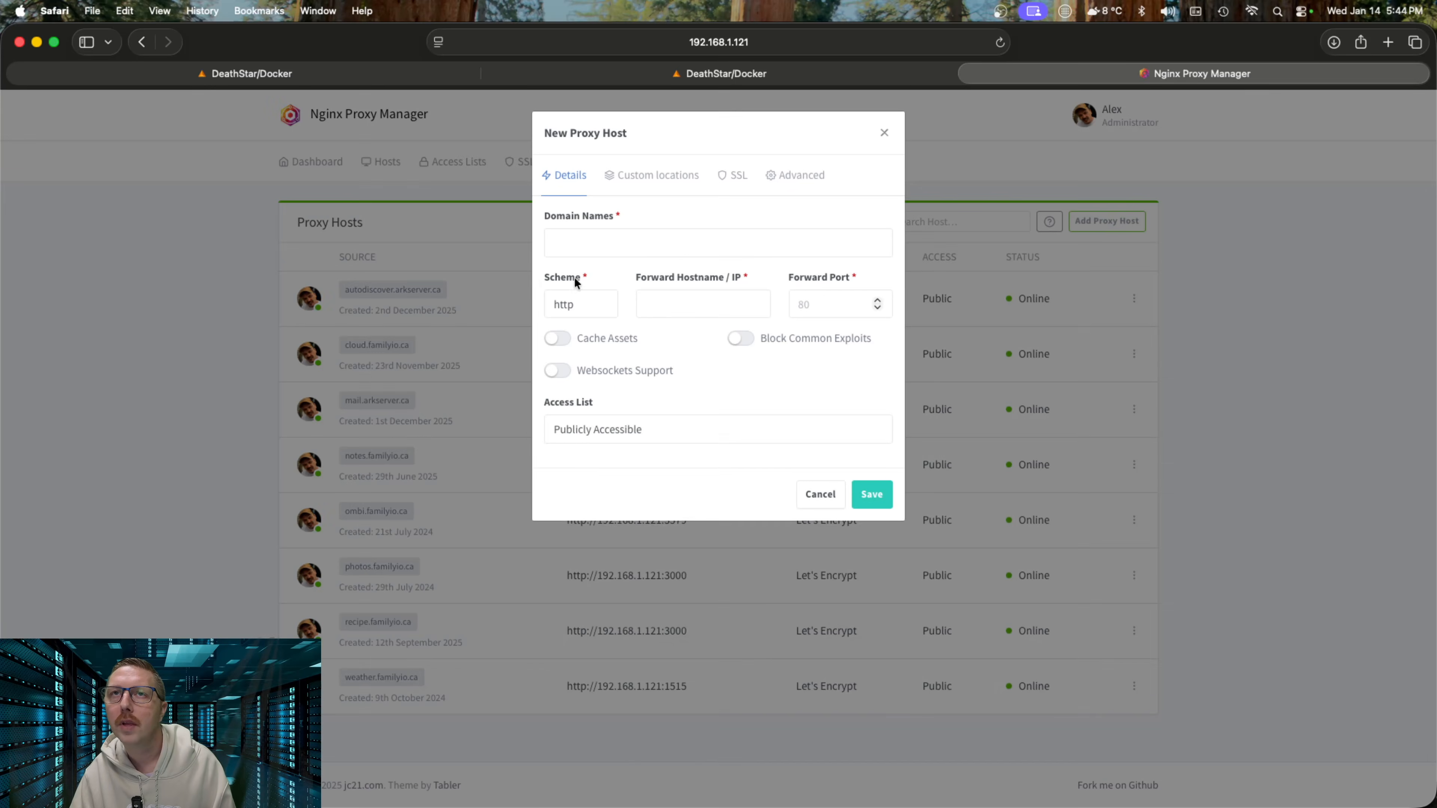
{"action": "left_click", "coordinate": [641, 240]}
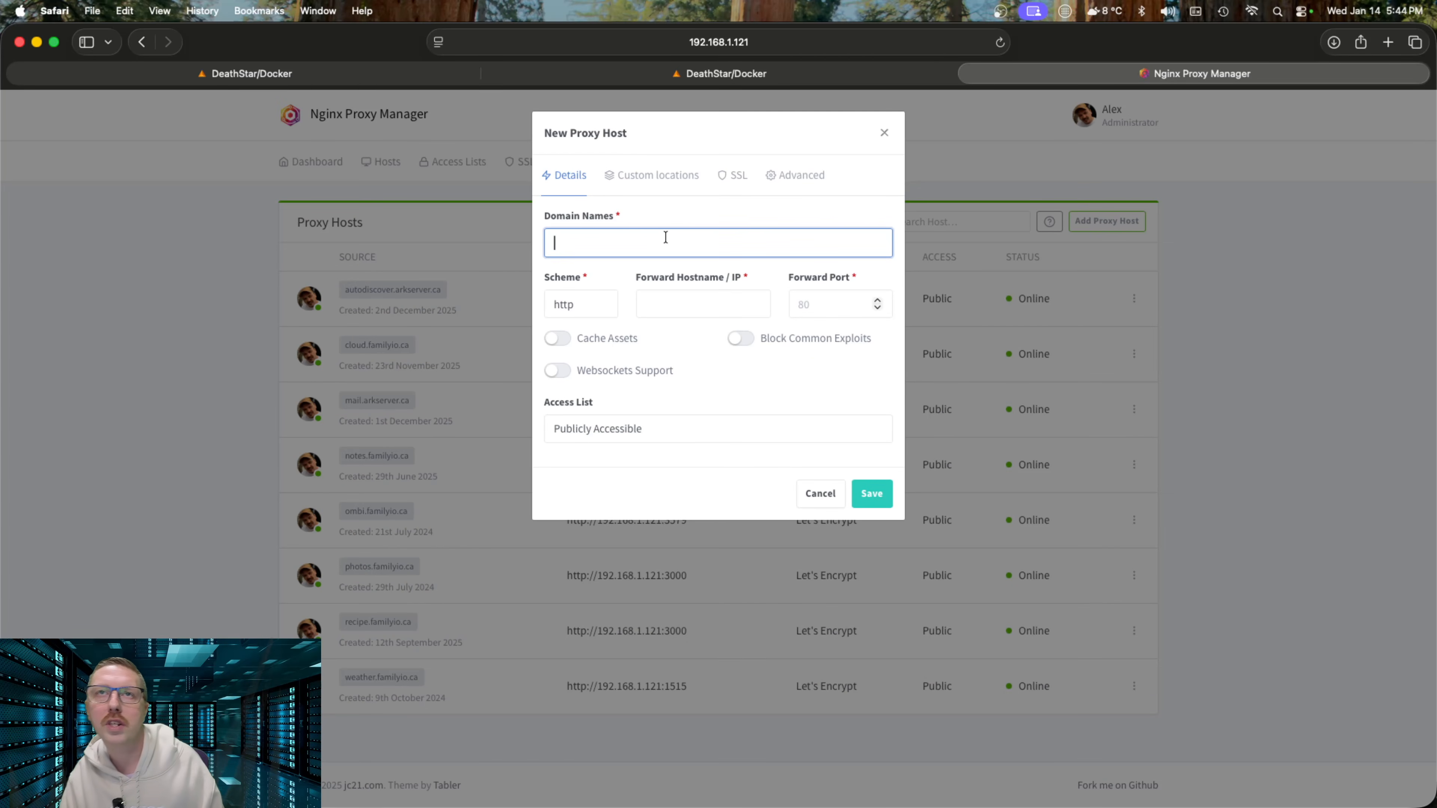
{"action": "type", "text": "n"}
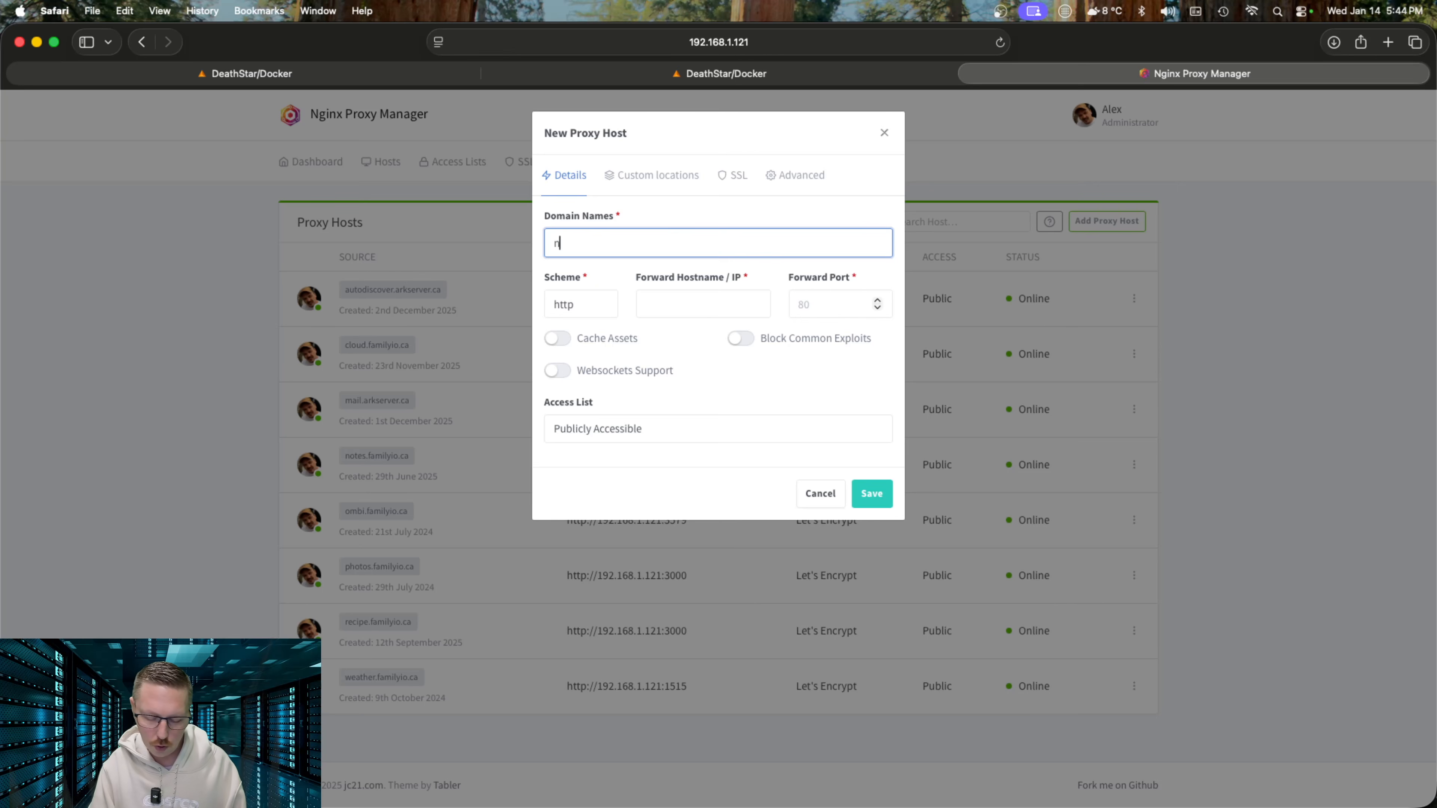
{"action": "type", "text": "inja.ar"}
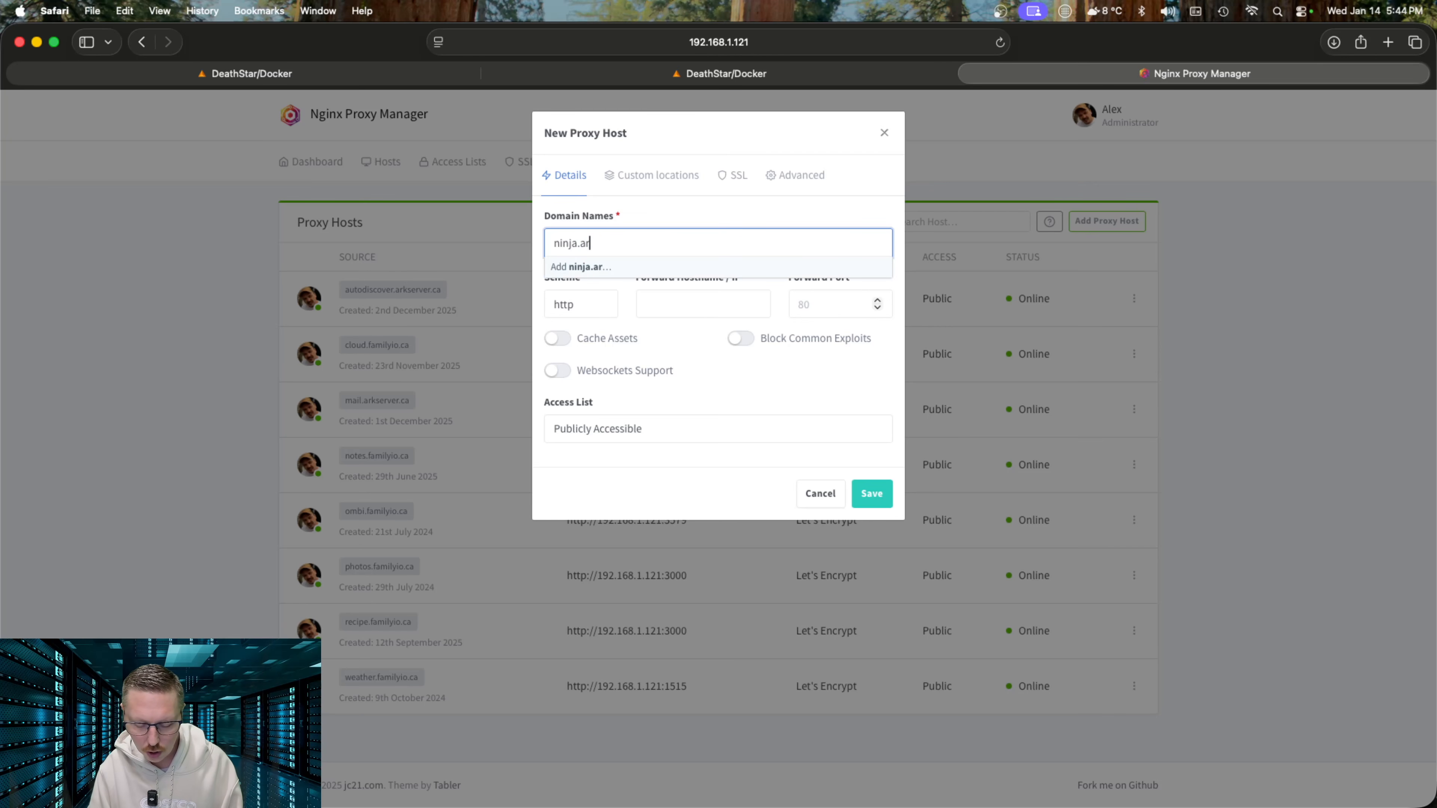
{"action": "type", "text": "kswerver.ca"}
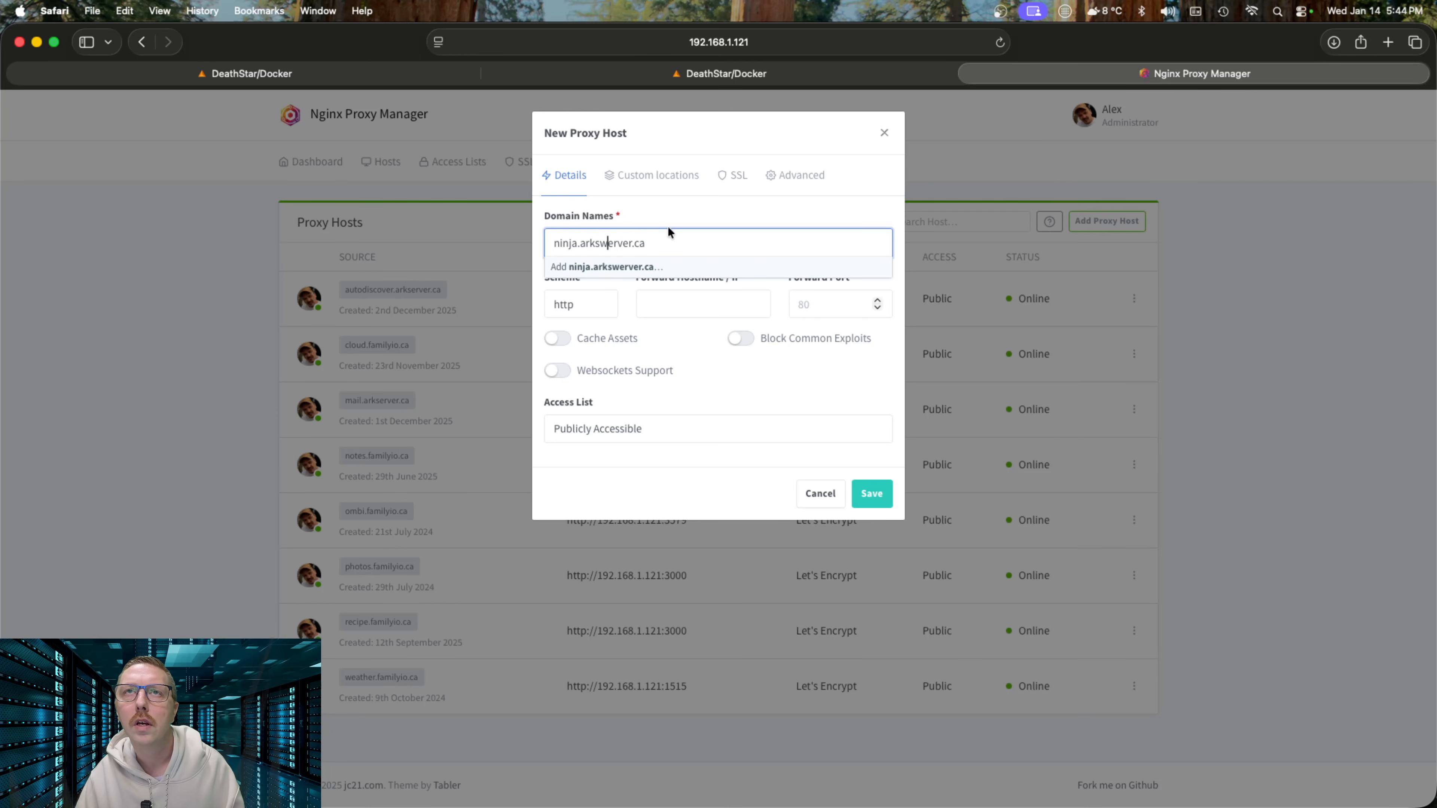
{"action": "key", "text": "BackSpace"}
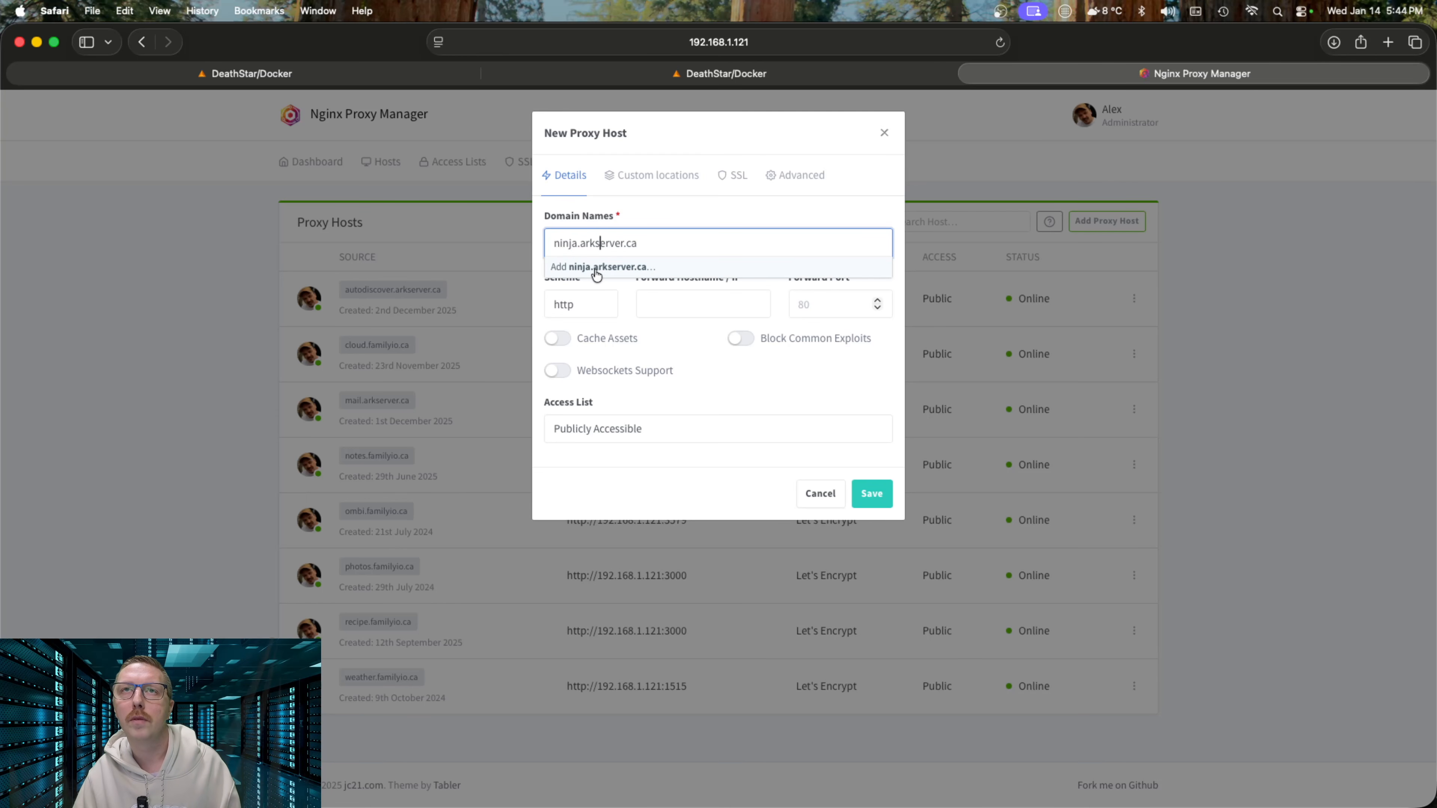
{"action": "left_click", "coordinate": [631, 275]}
Set the proxy host's scheme to https and forward it to 192.168.1.121 on port 9000.
{"action": "left_click", "coordinate": [585, 312]}
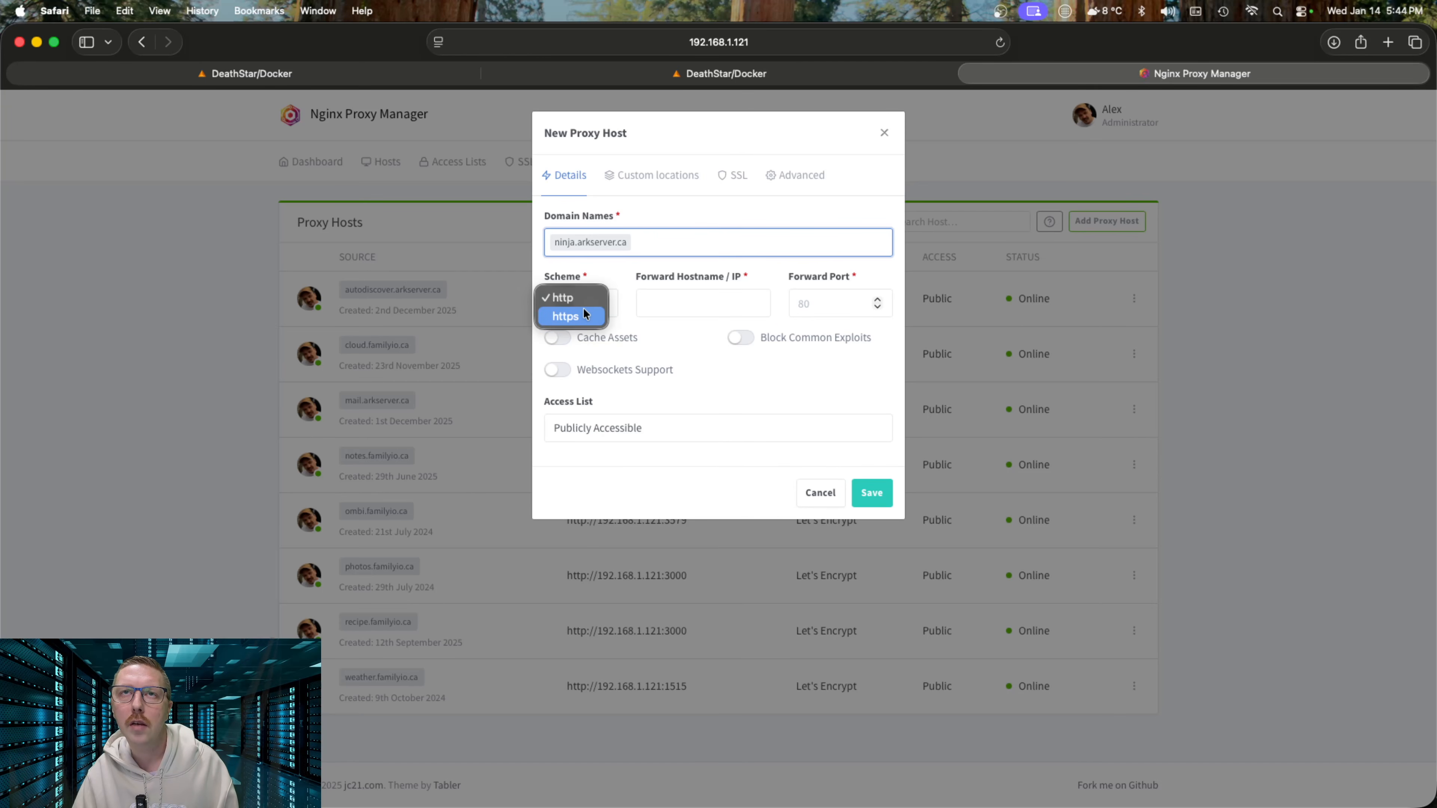
{"action": "left_click", "coordinate": [578, 316]}
{"action": "left_click", "coordinate": [692, 304]}
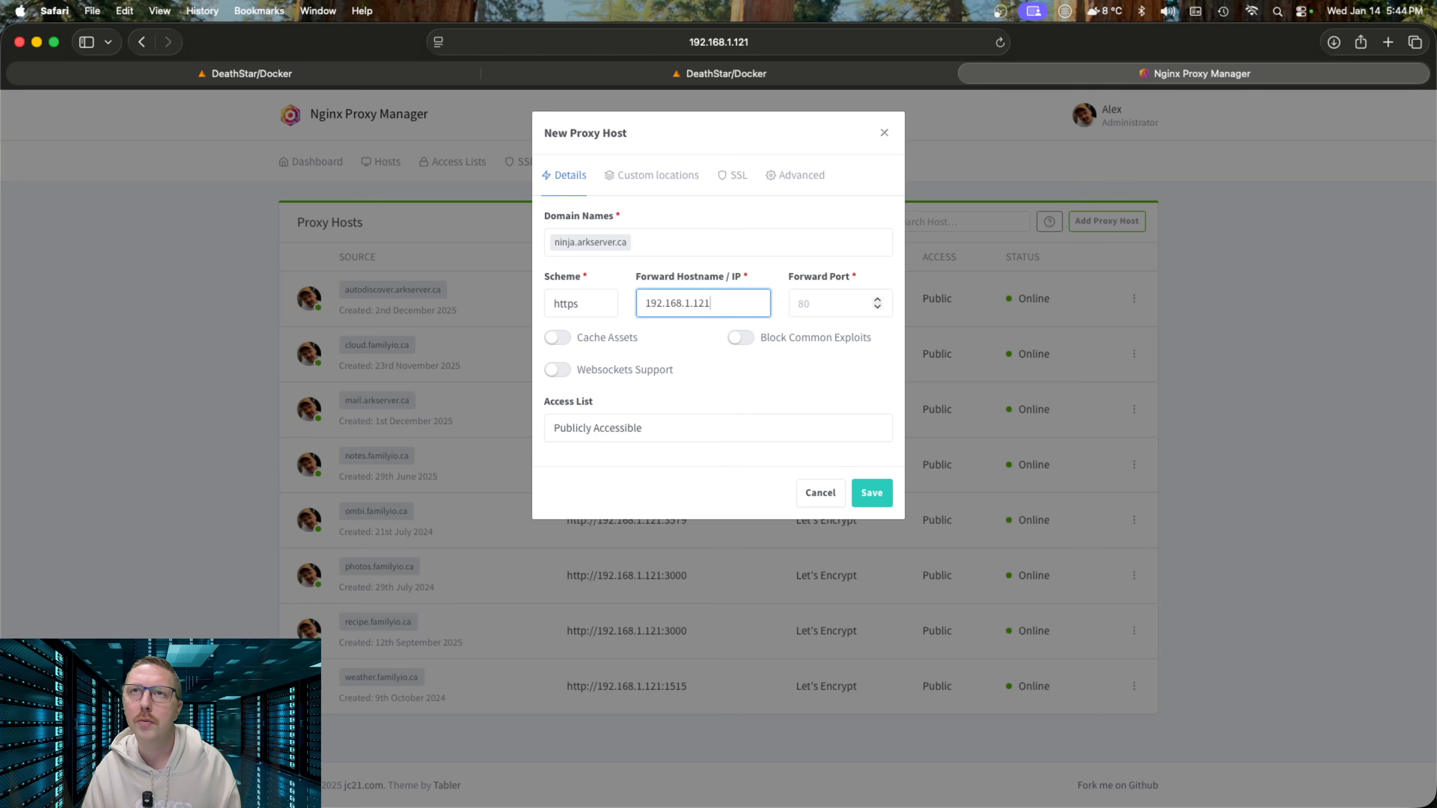
{"action": "key", "text": "Tab"}
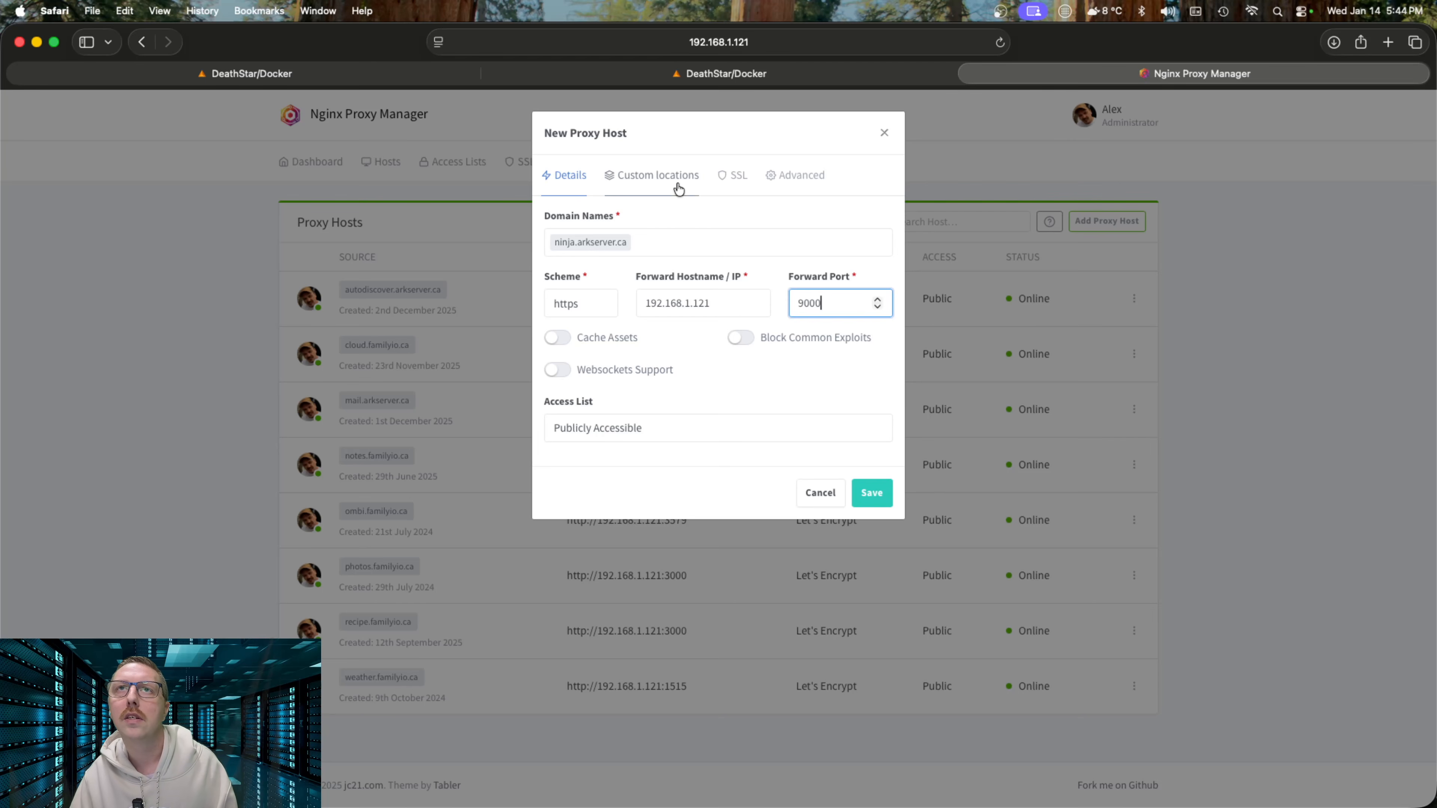
Request a new SSL certificate with Force SSL and HTTP/2 Support, agree to the Let's Encrypt terms, and save the proxy host.
{"action": "left_click", "coordinate": [736, 176]}
{"action": "left_click", "coordinate": [611, 240]}
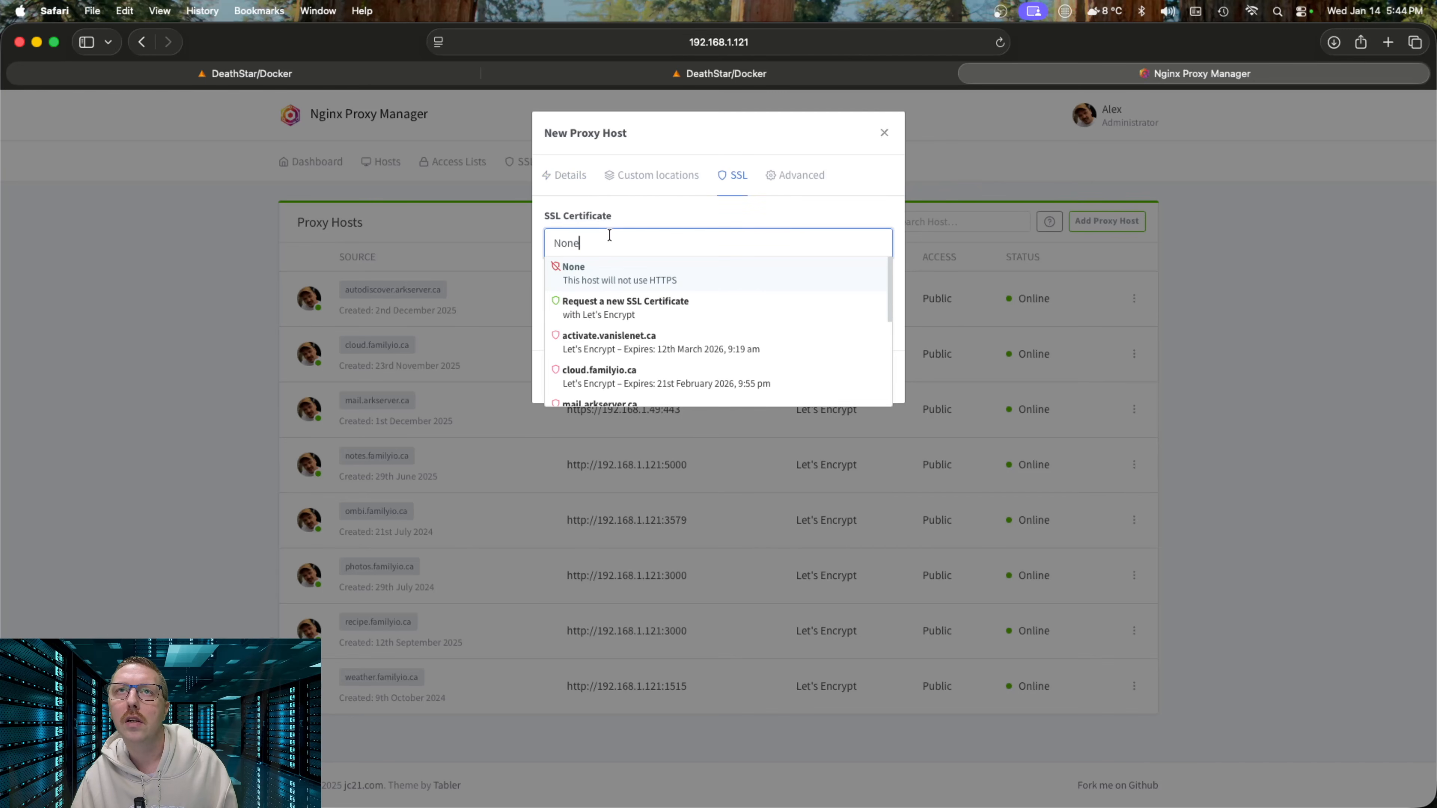
{"action": "left_click", "coordinate": [648, 300]}
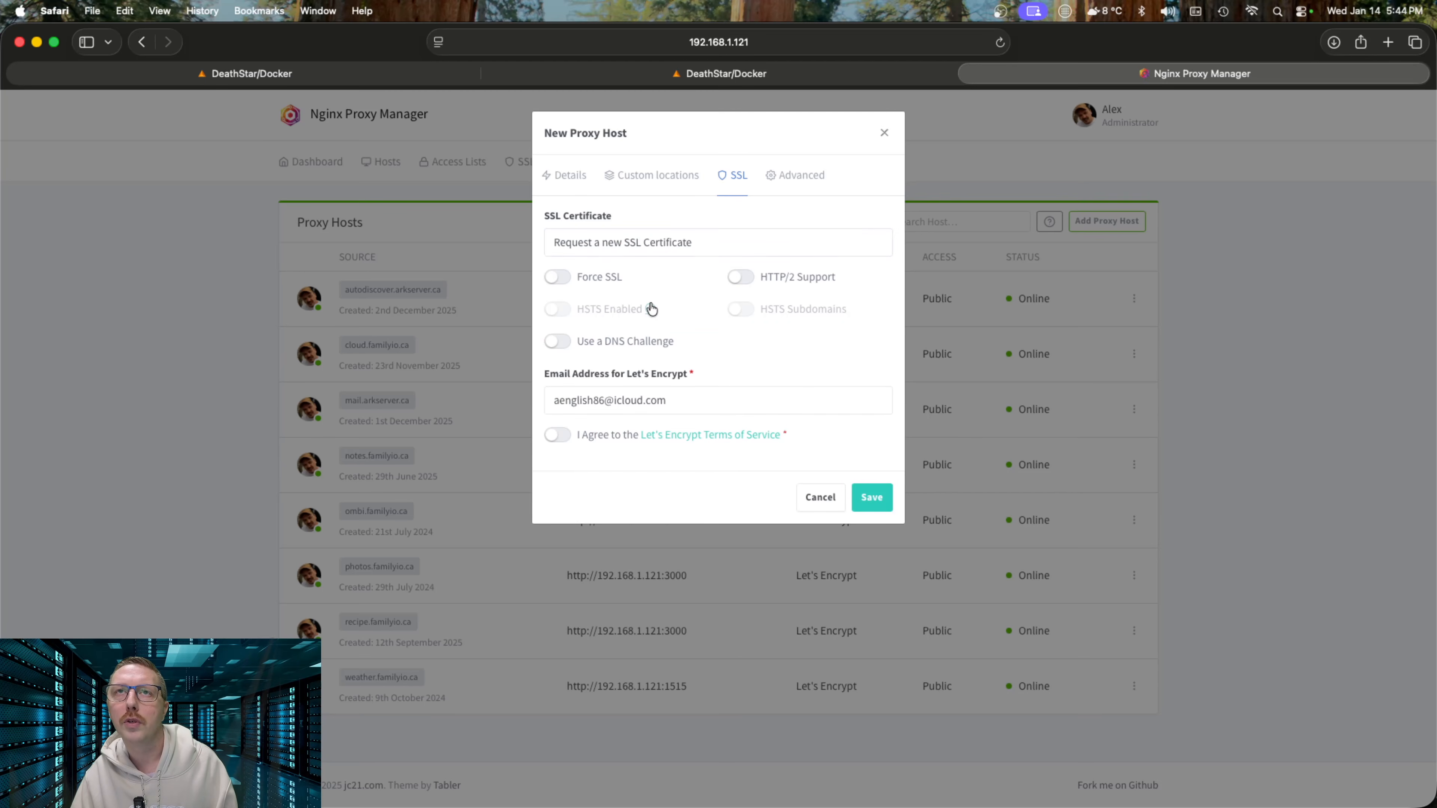
{"action": "left_click", "coordinate": [558, 277]}
{"action": "left_click", "coordinate": [739, 279]}
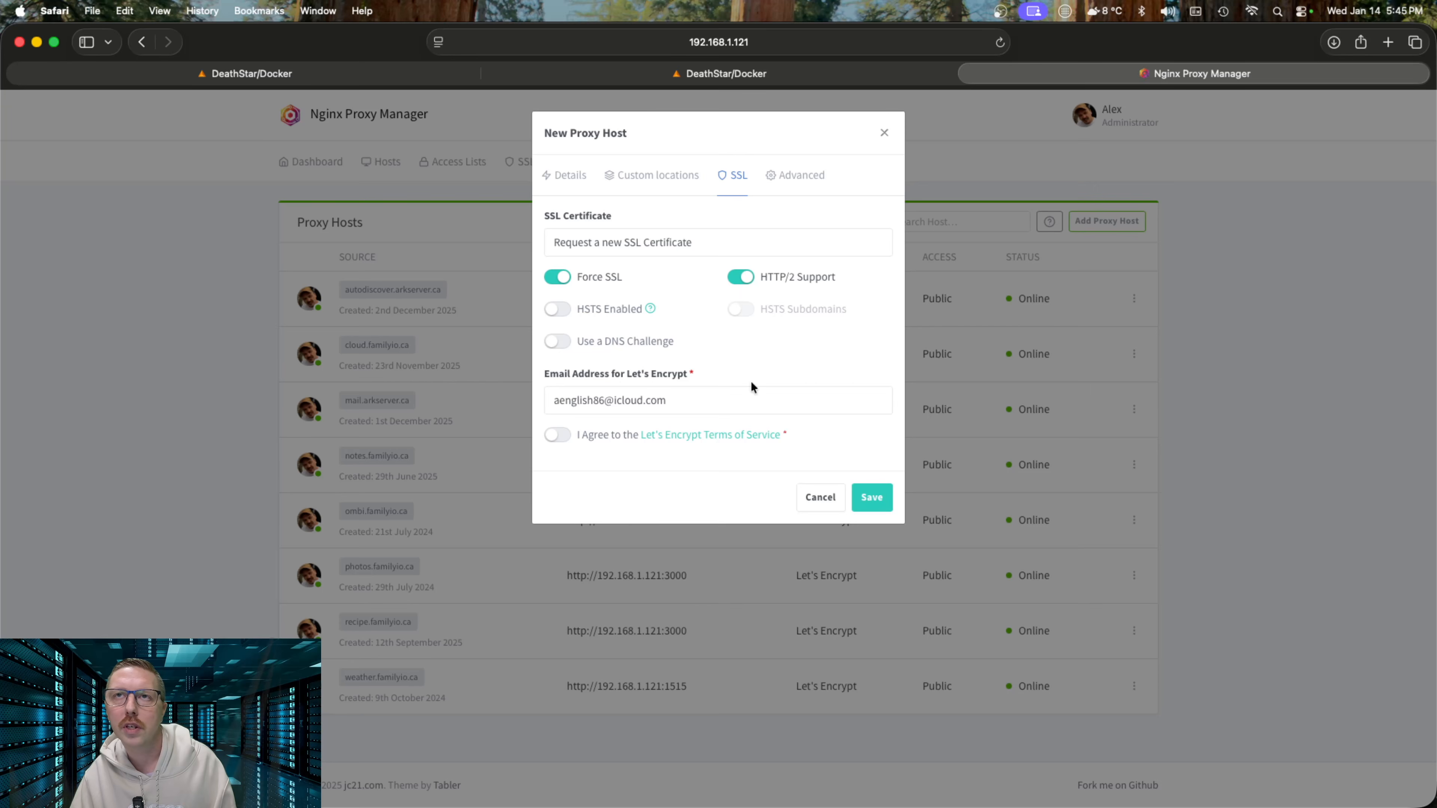
{"action": "left_click", "coordinate": [558, 436]}
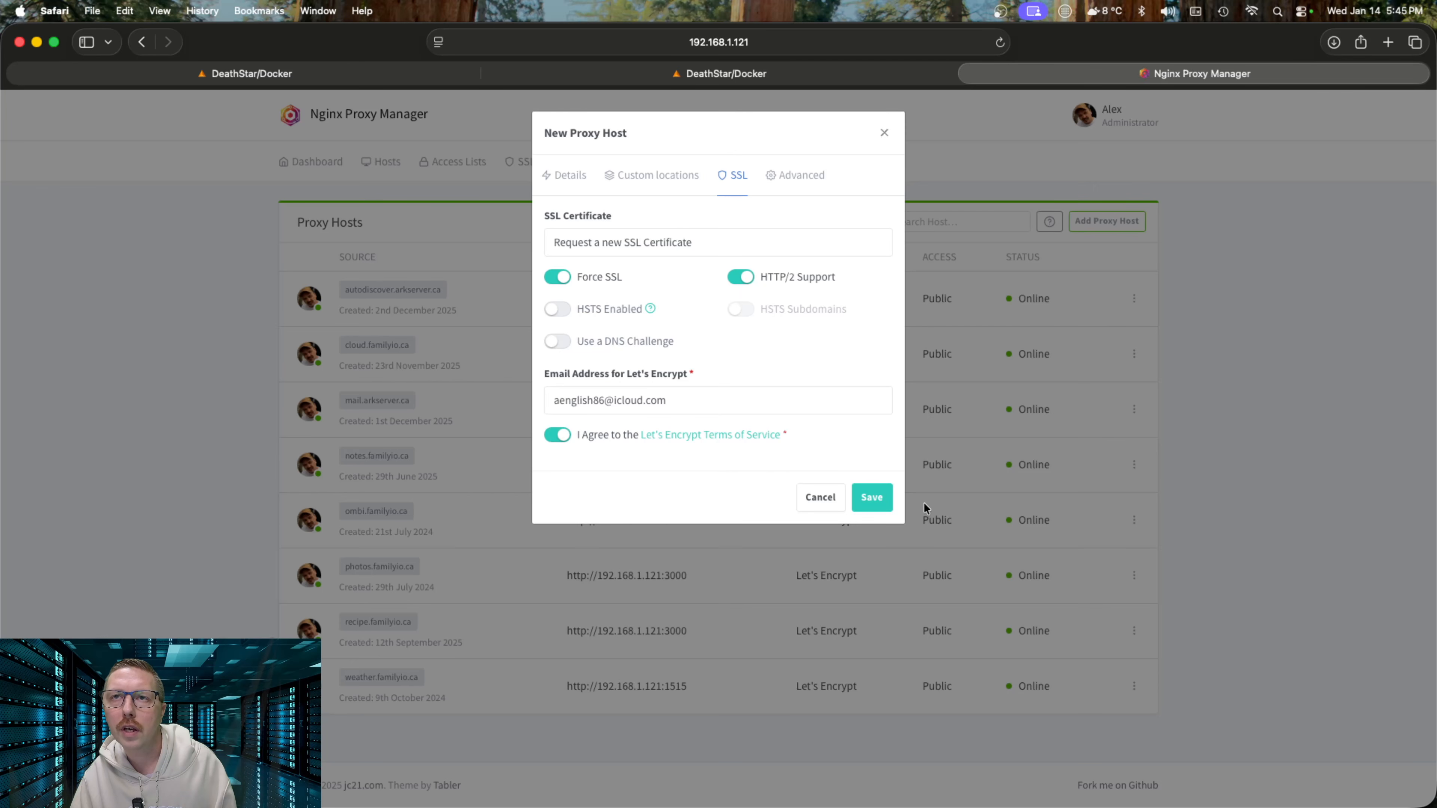
{"action": "left_click", "coordinate": [880, 502]}
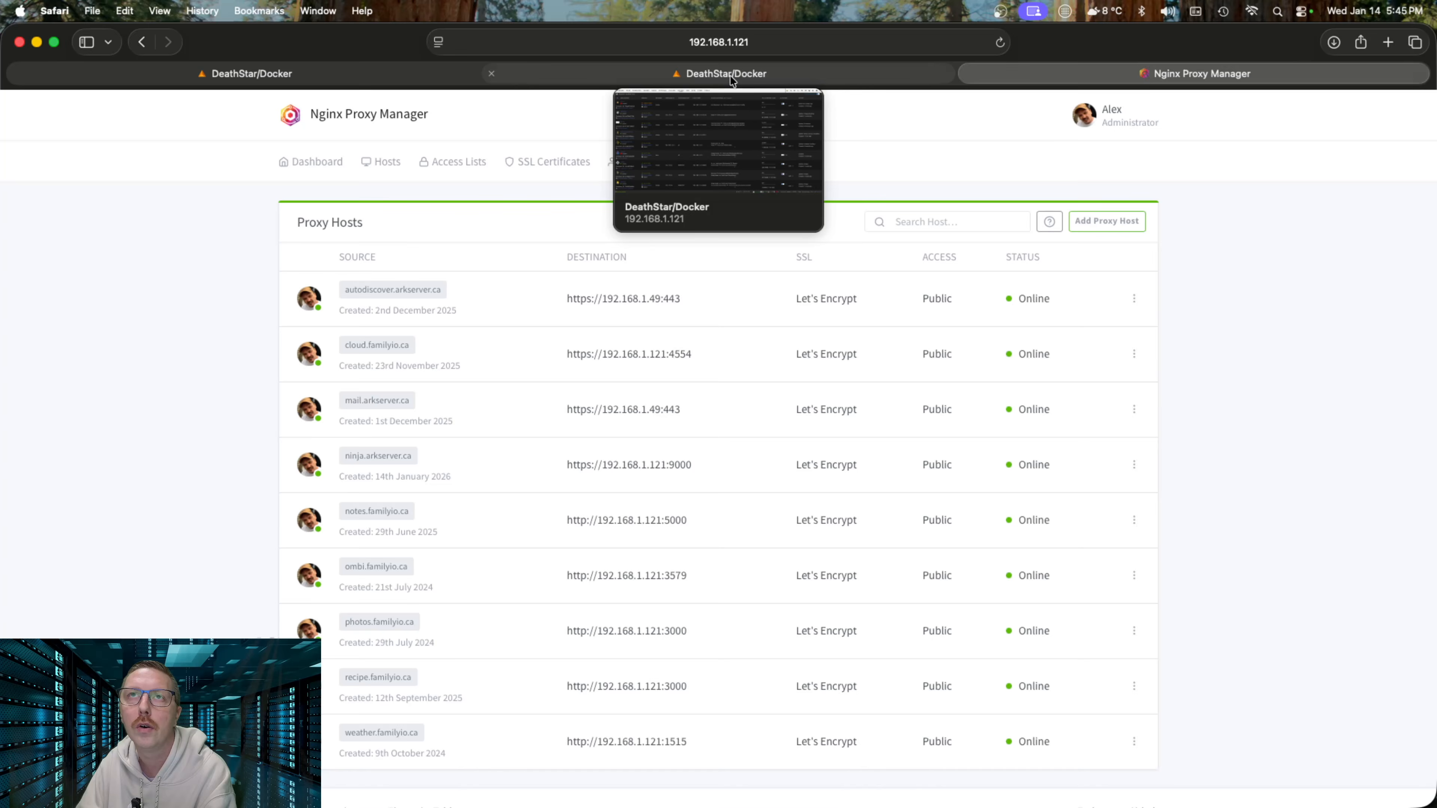
Look through the container list in the duplicate Docker tab, close that tab, and return to the remaining Docker tab.
{"action": "left_click", "coordinate": [772, 70]}
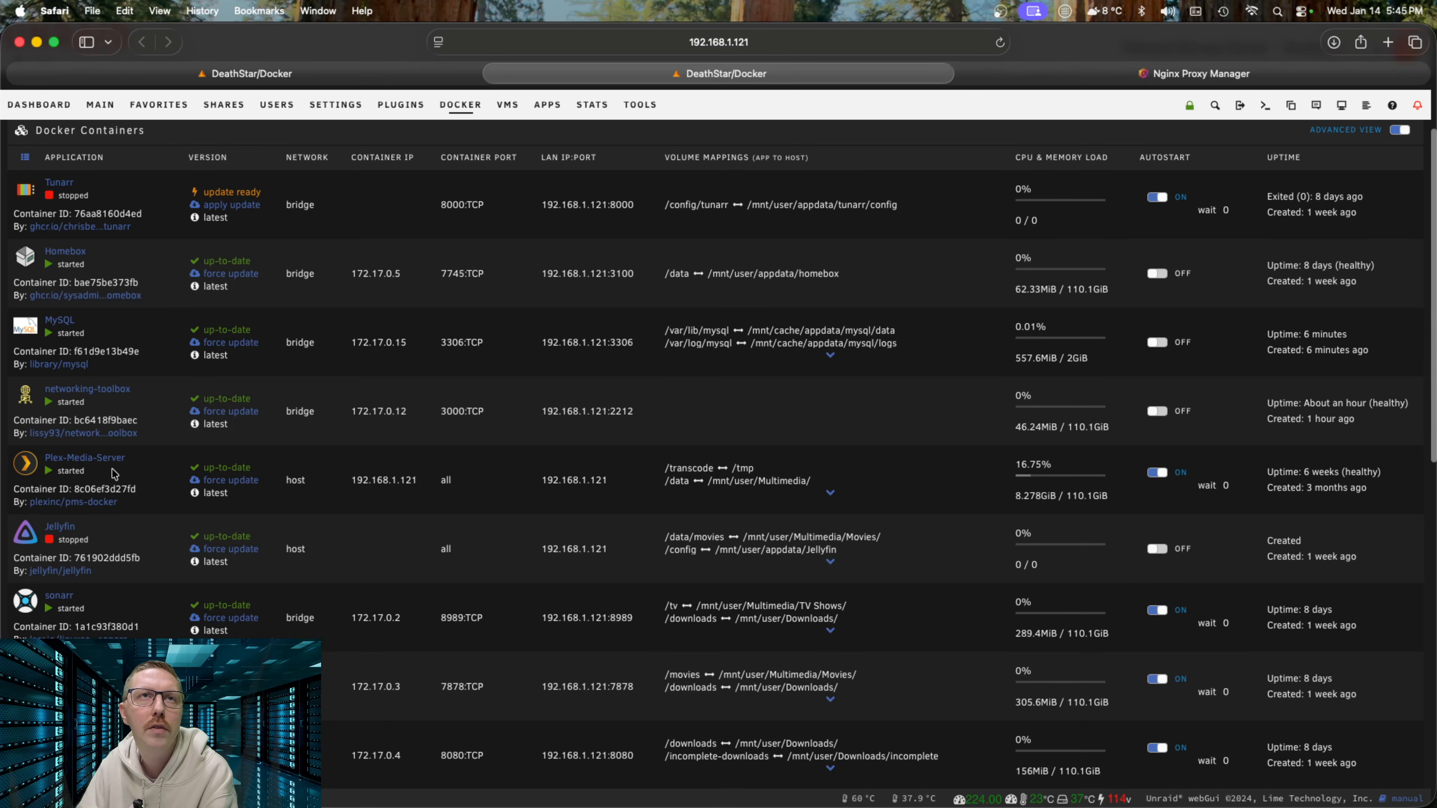
{"action": "scroll", "coordinate": [113, 480], "scroll_direction": "down", "scroll_amount": 5}
{"action": "scroll", "coordinate": [113, 470], "scroll_direction": "down", "scroll_amount": 6}
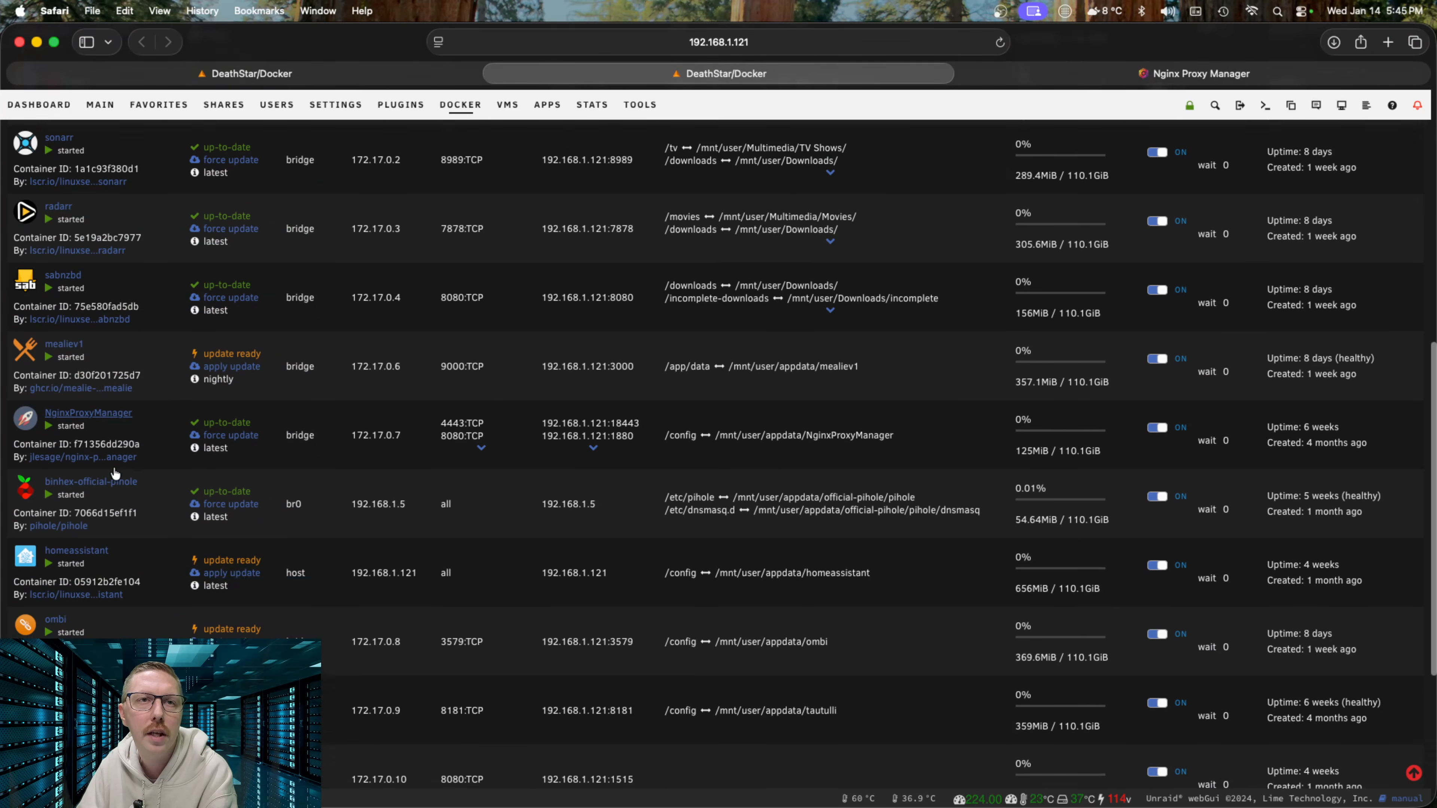
{"action": "scroll", "coordinate": [156, 534], "scroll_direction": "up", "scroll_amount": 12}
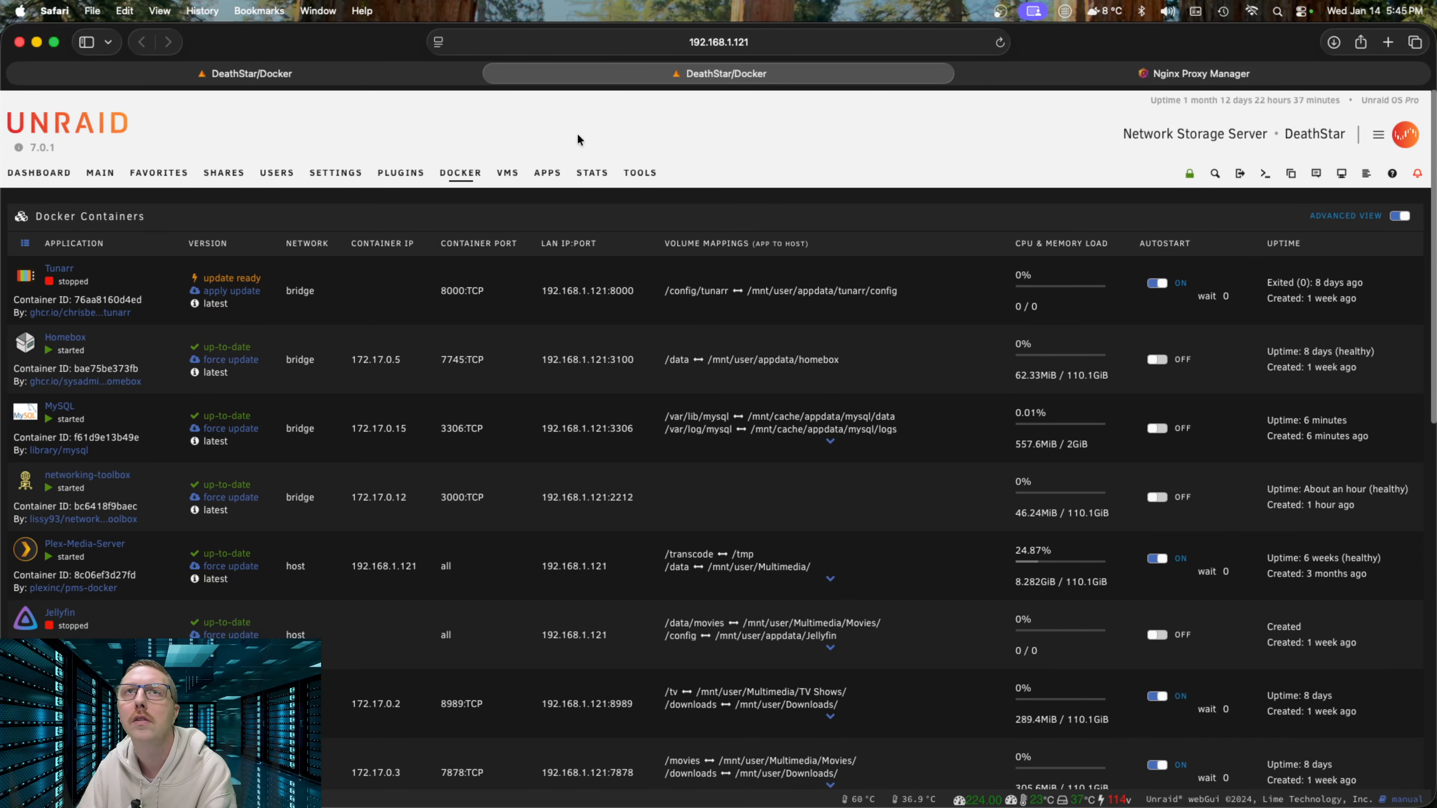
{"action": "left_click", "coordinate": [493, 74]}
{"action": "left_click", "coordinate": [378, 78]}
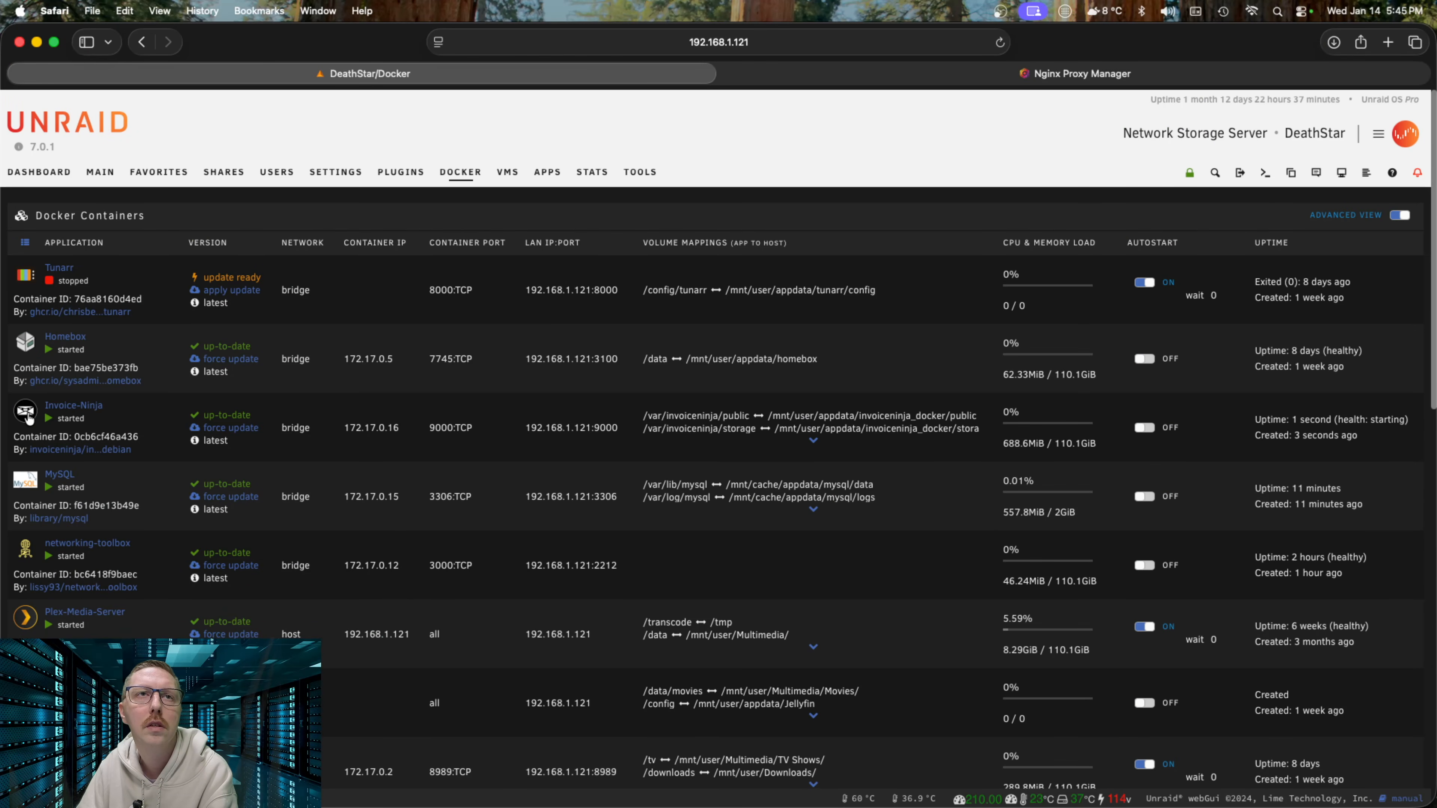
Open the Invoice-Ninja container's web UI, then load ninja.arkserver.ca in the same tab to test the proxied address.
{"action": "left_click", "coordinate": [25, 411]}
{"action": "left_click", "coordinate": [106, 452]}
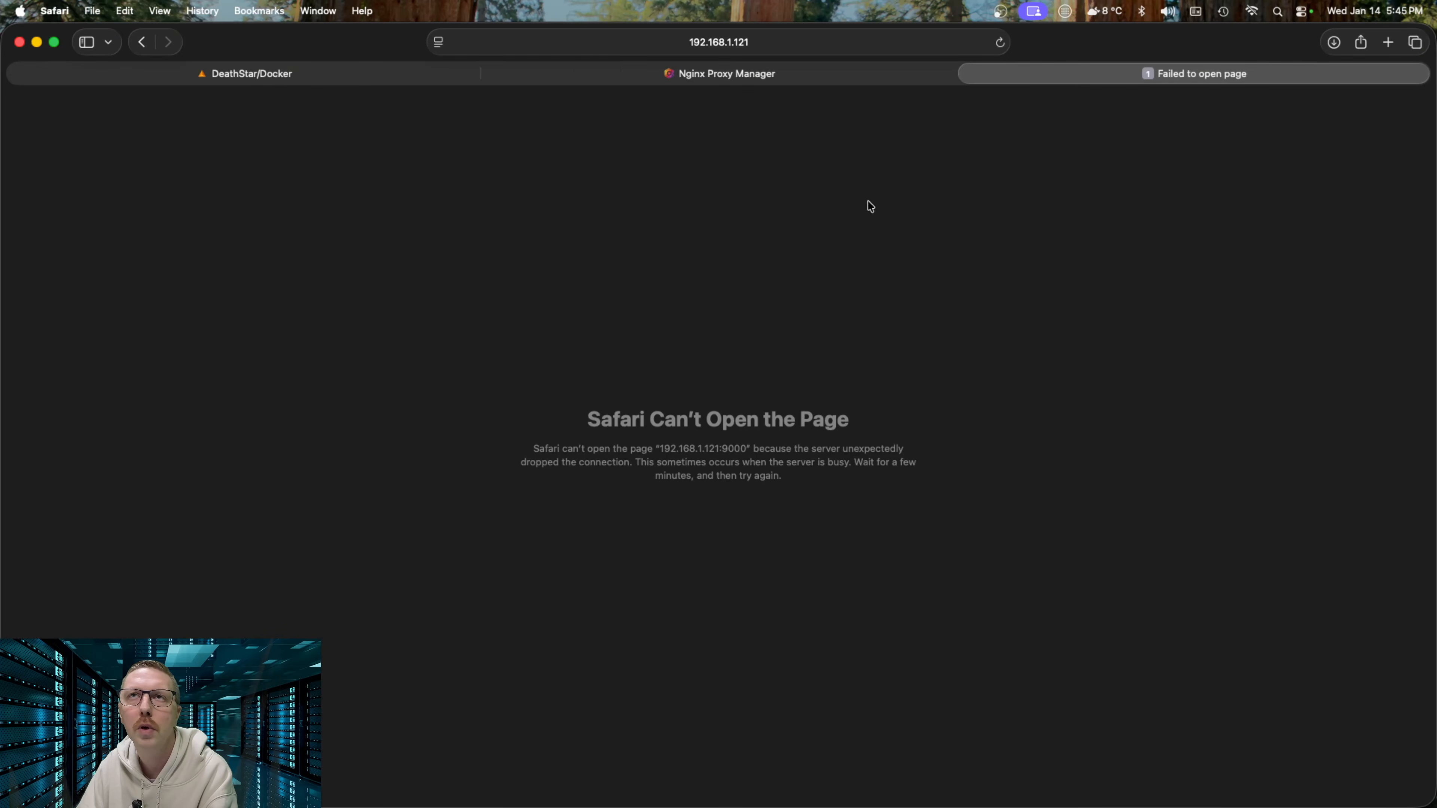
{"action": "left_click", "coordinate": [804, 44]}
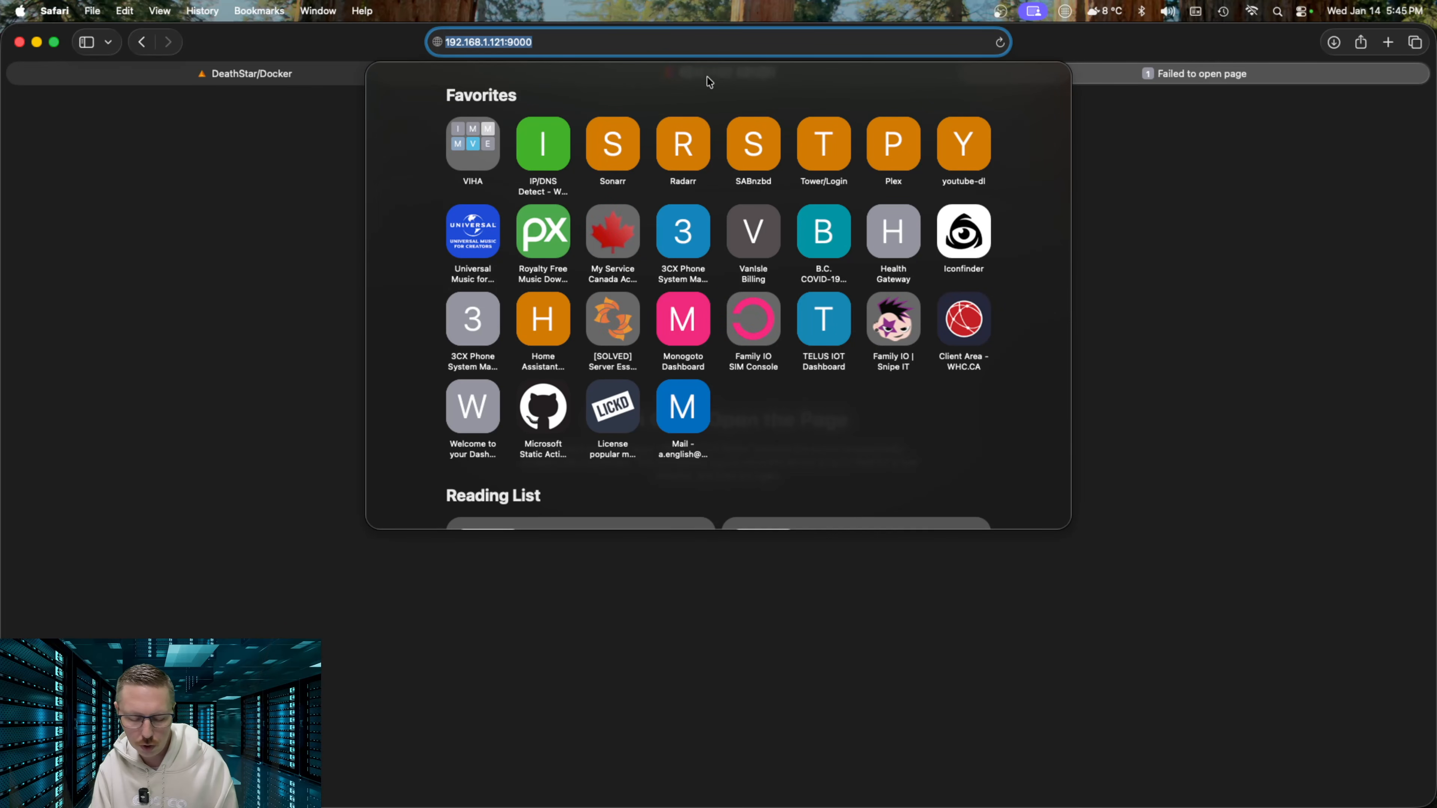
{"action": "type", "text": "ninja"}
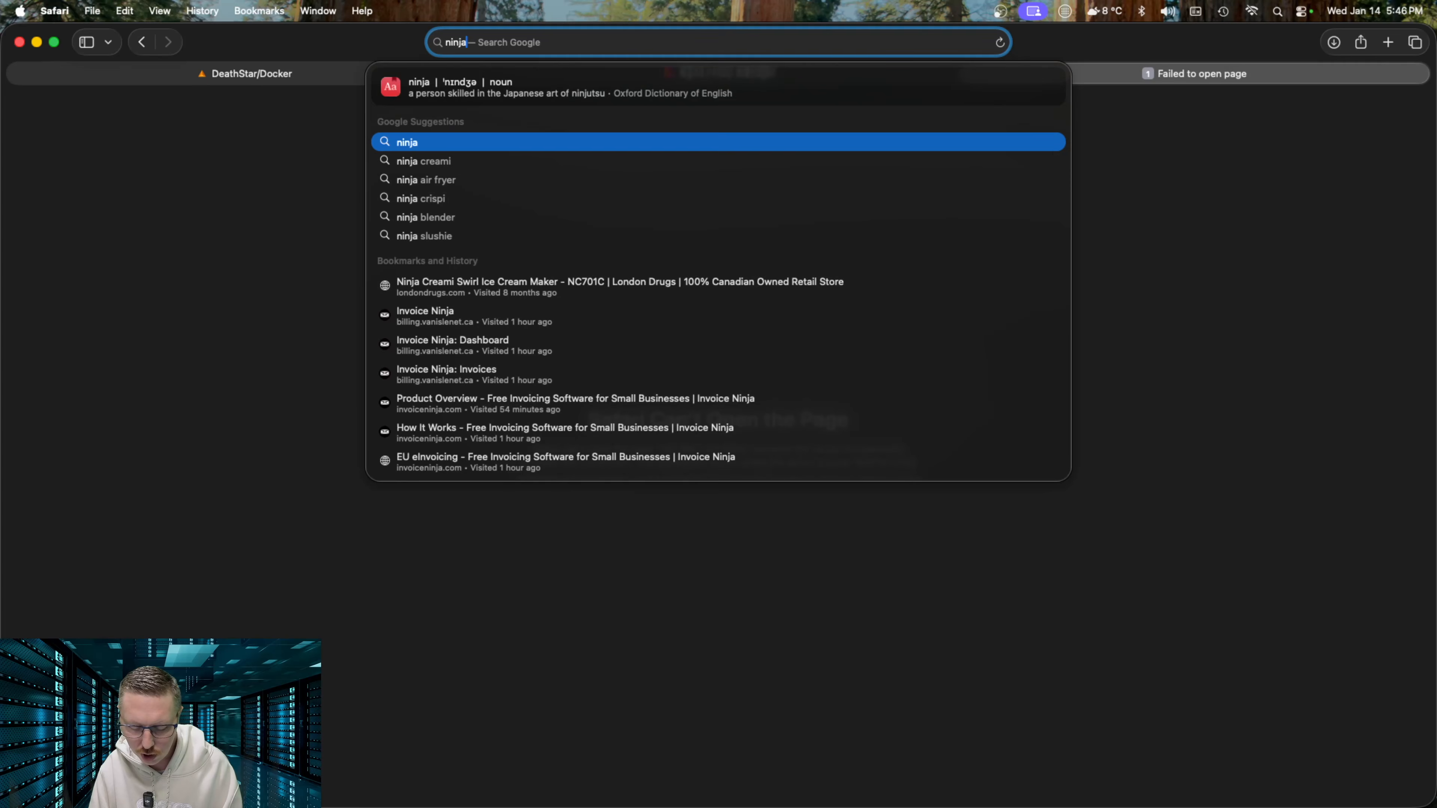
{"action": "type", "text": ".arkserver.ca"}
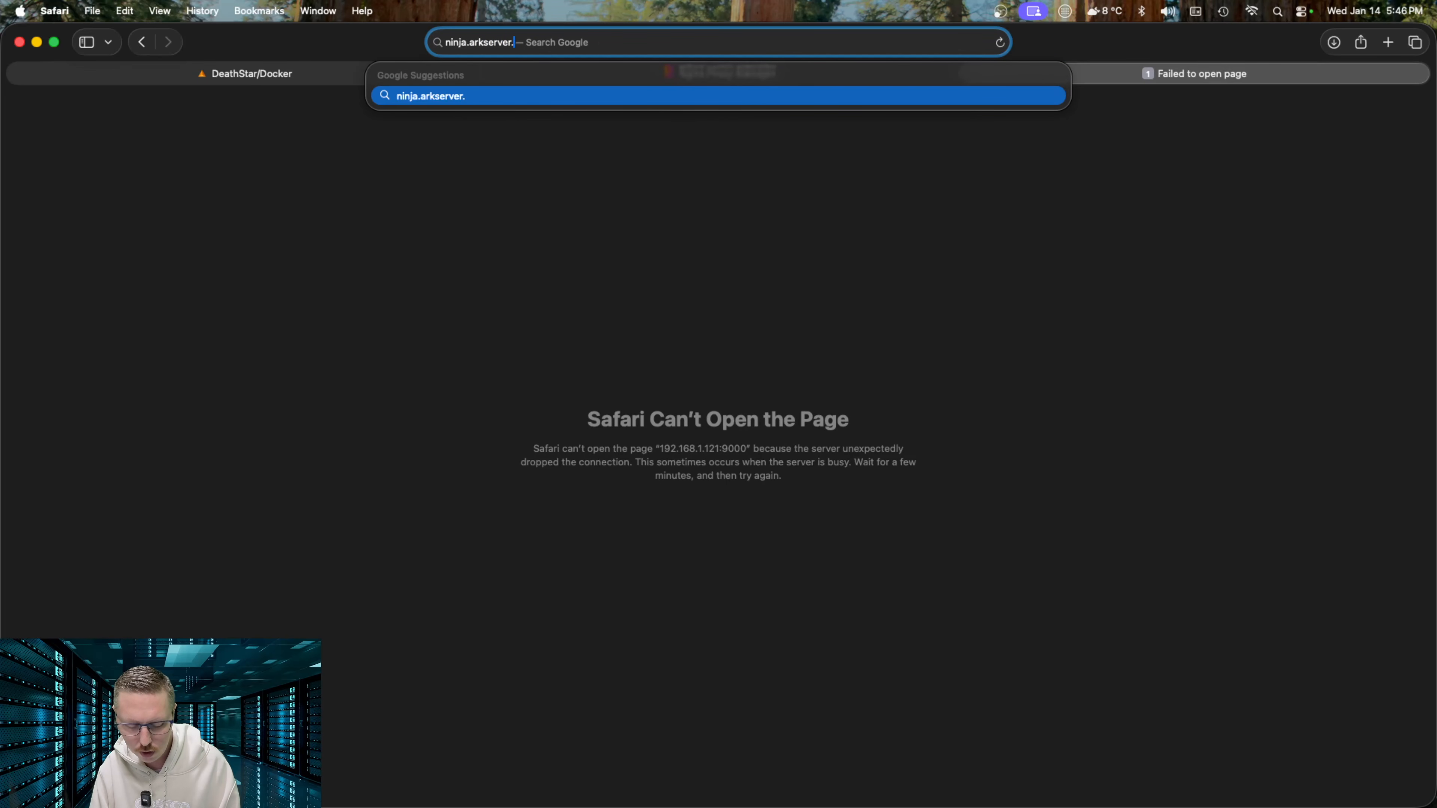
{"action": "key", "text": "Return"}
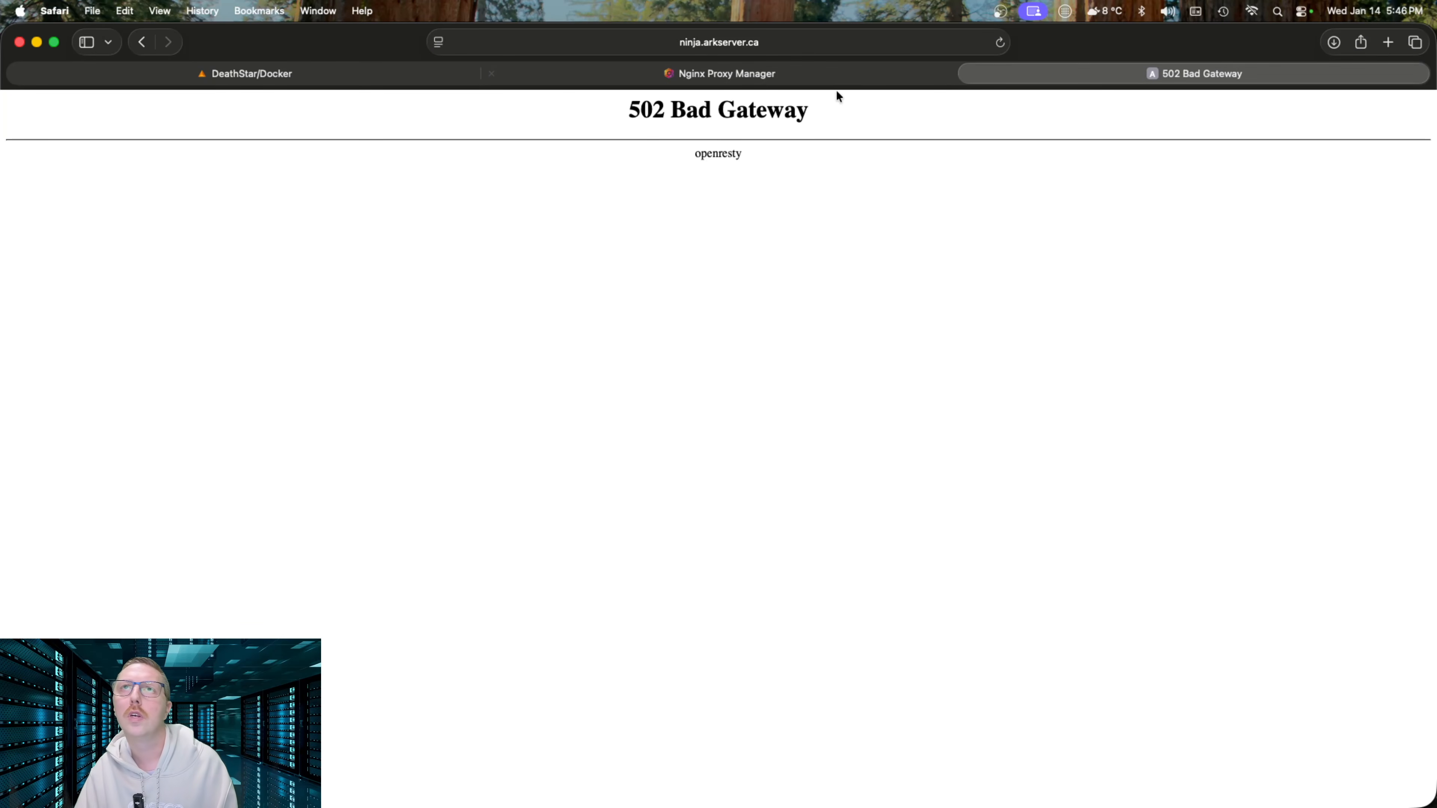
Edit the ninja.arkserver.ca proxy host in Nginx Proxy Manager, set its scheme to http, review its SSL settings, and save.
{"action": "left_click", "coordinate": [836, 79]}
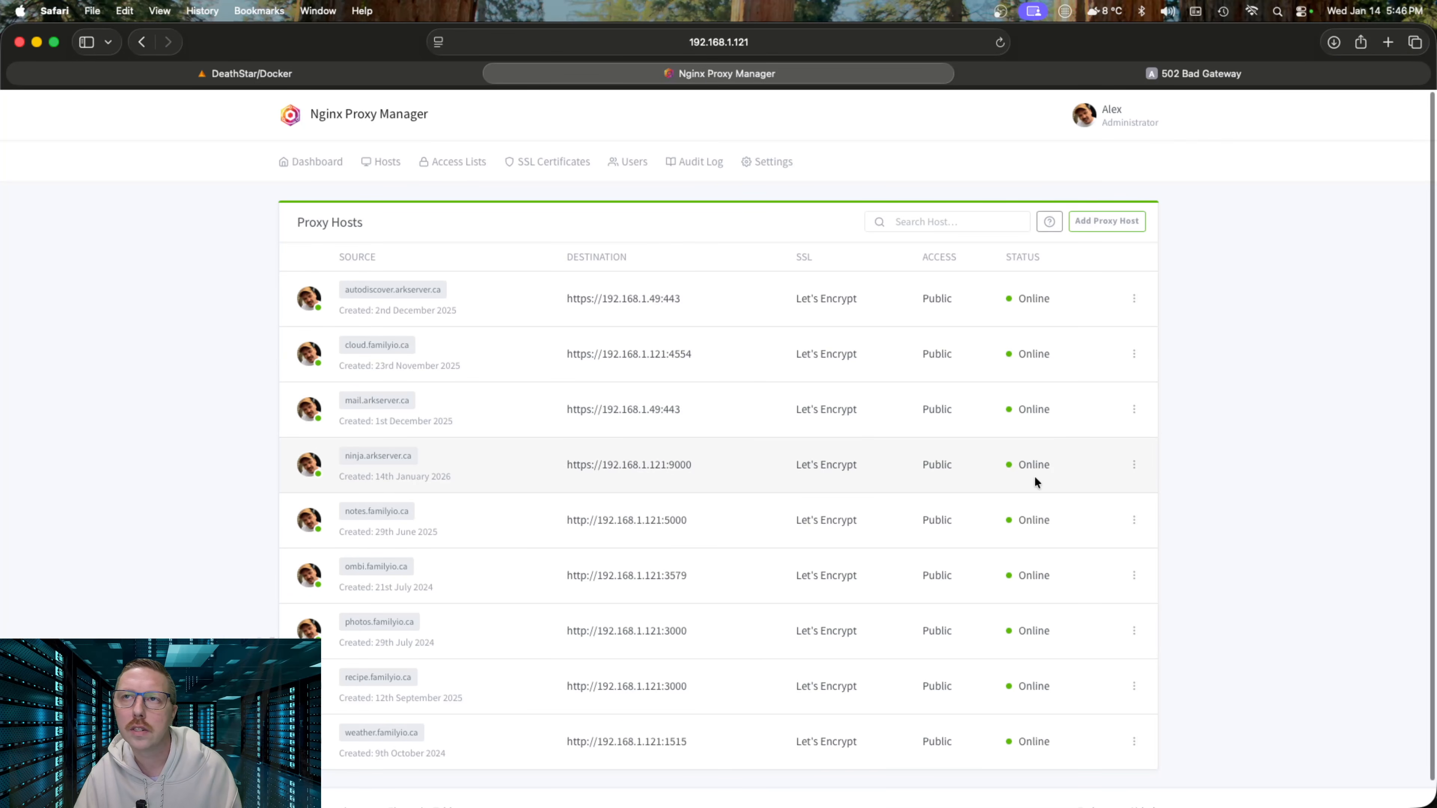
{"action": "left_click", "coordinate": [1134, 464]}
{"action": "left_click", "coordinate": [1043, 517]}
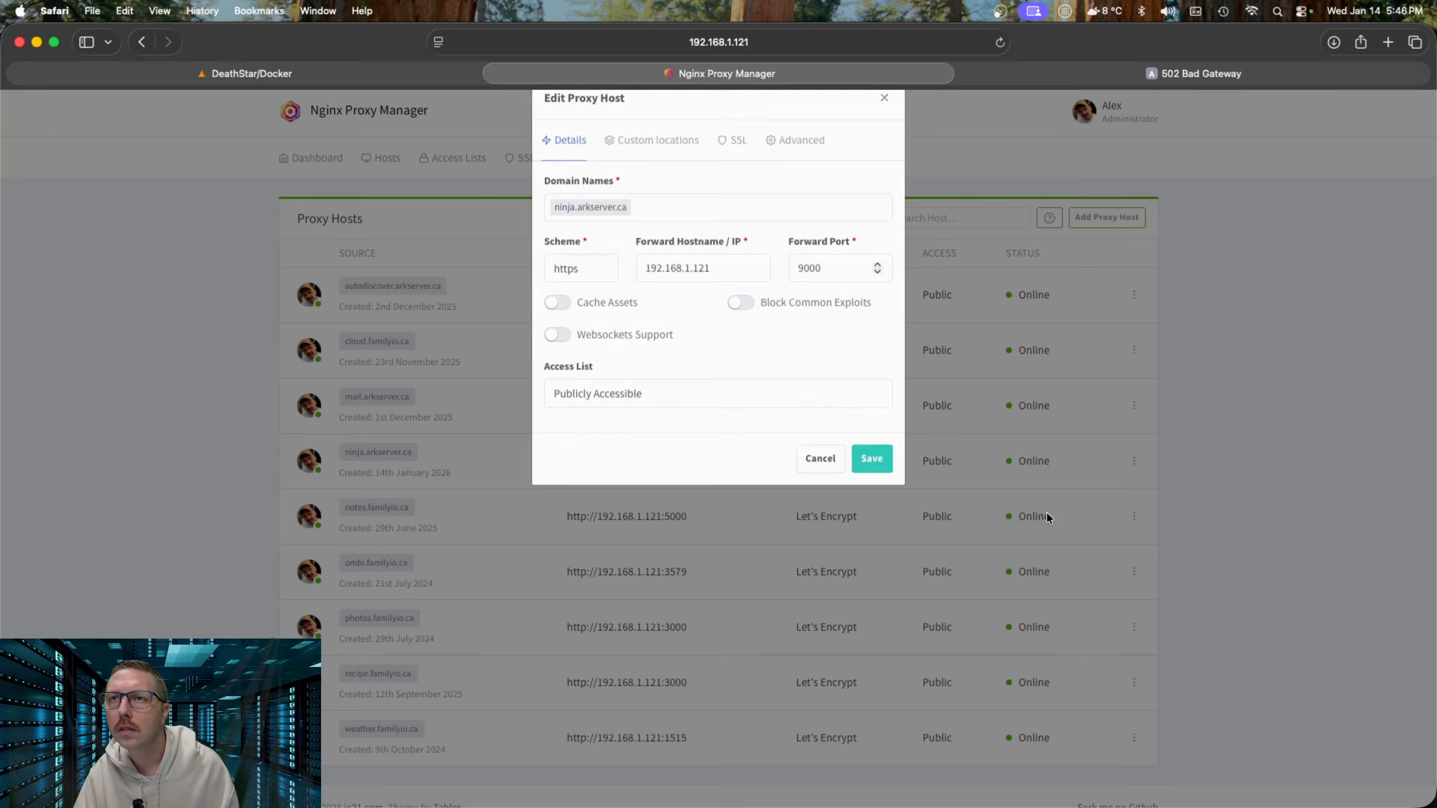
{"action": "left_click", "coordinate": [604, 297]}
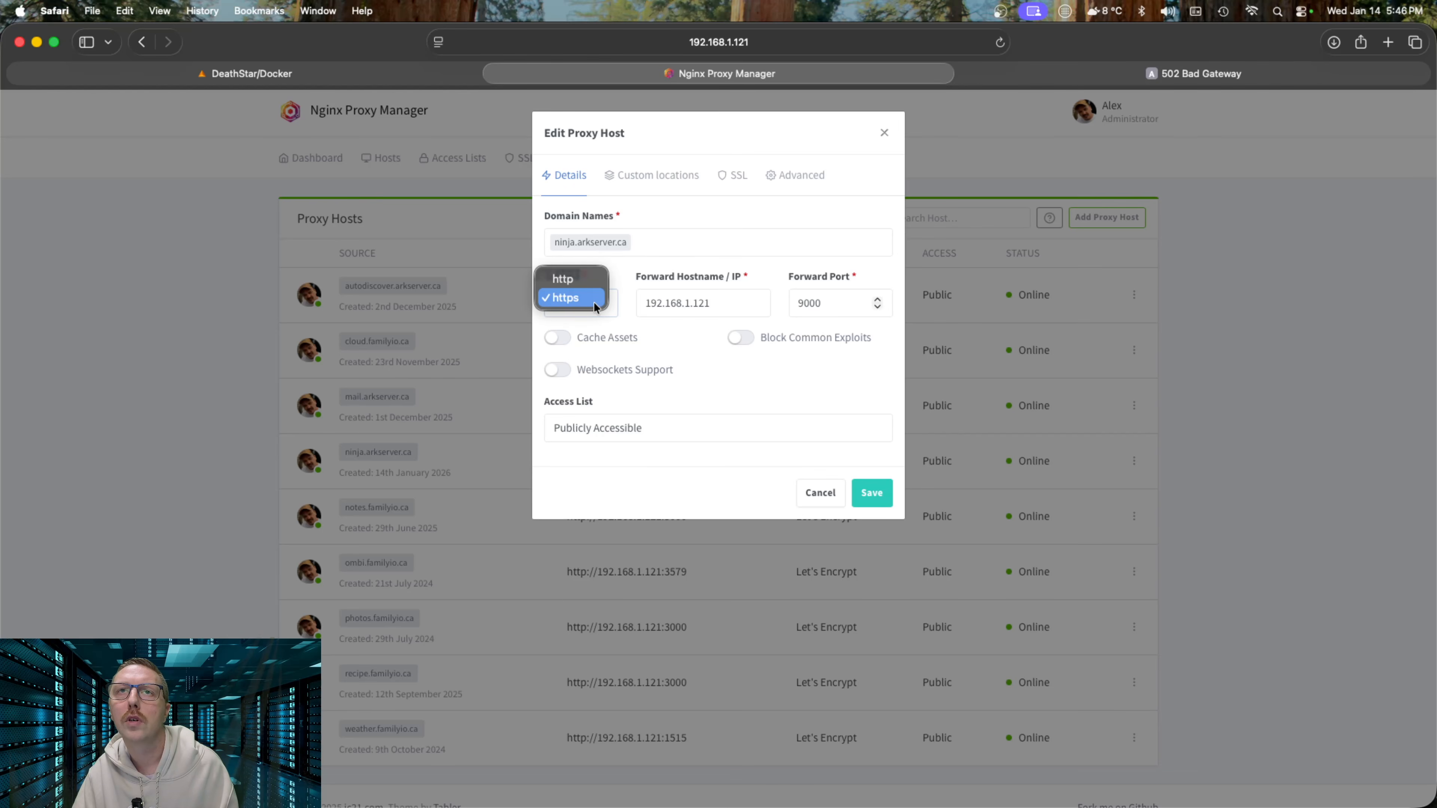
{"action": "left_click", "coordinate": [591, 298]}
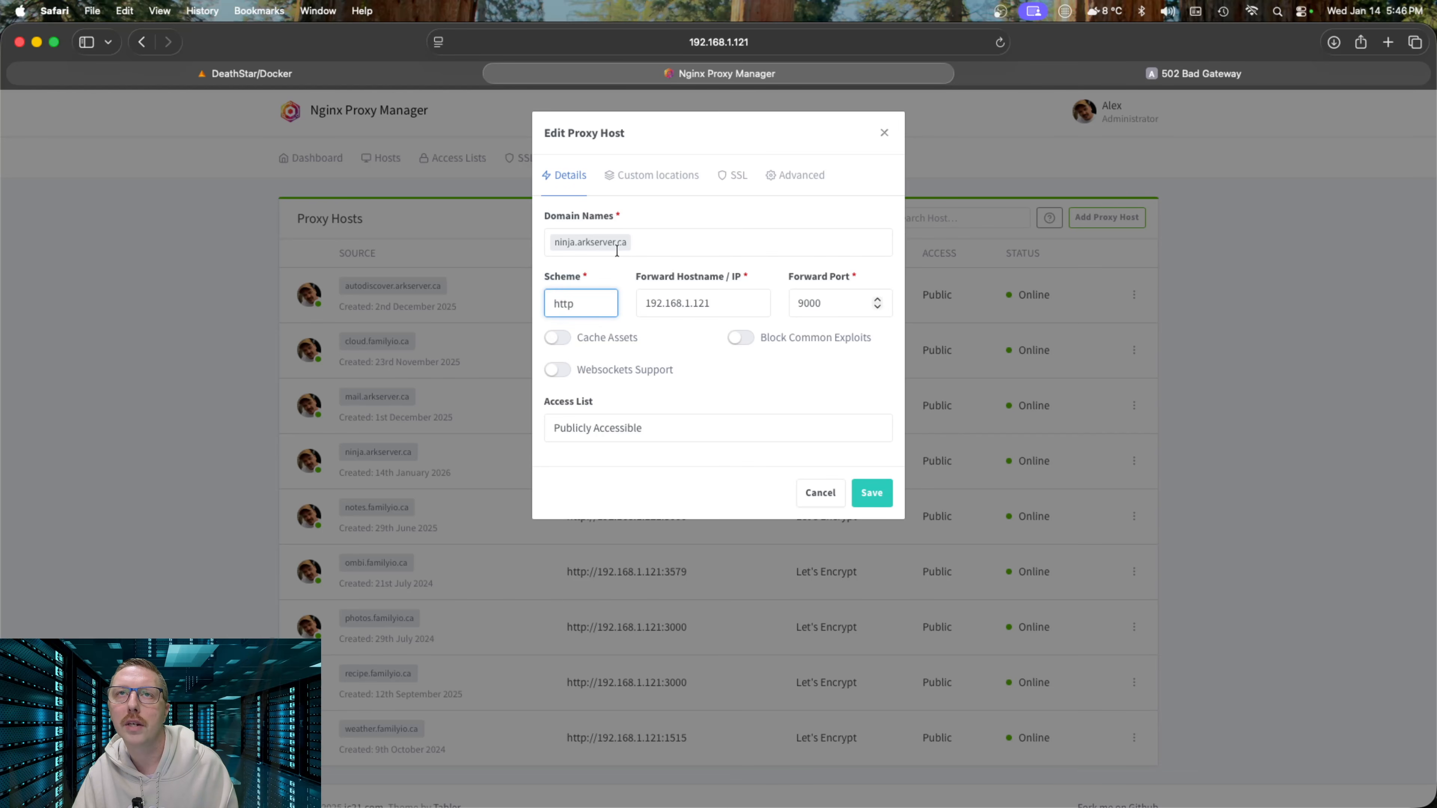
{"action": "left_click", "coordinate": [738, 177]}
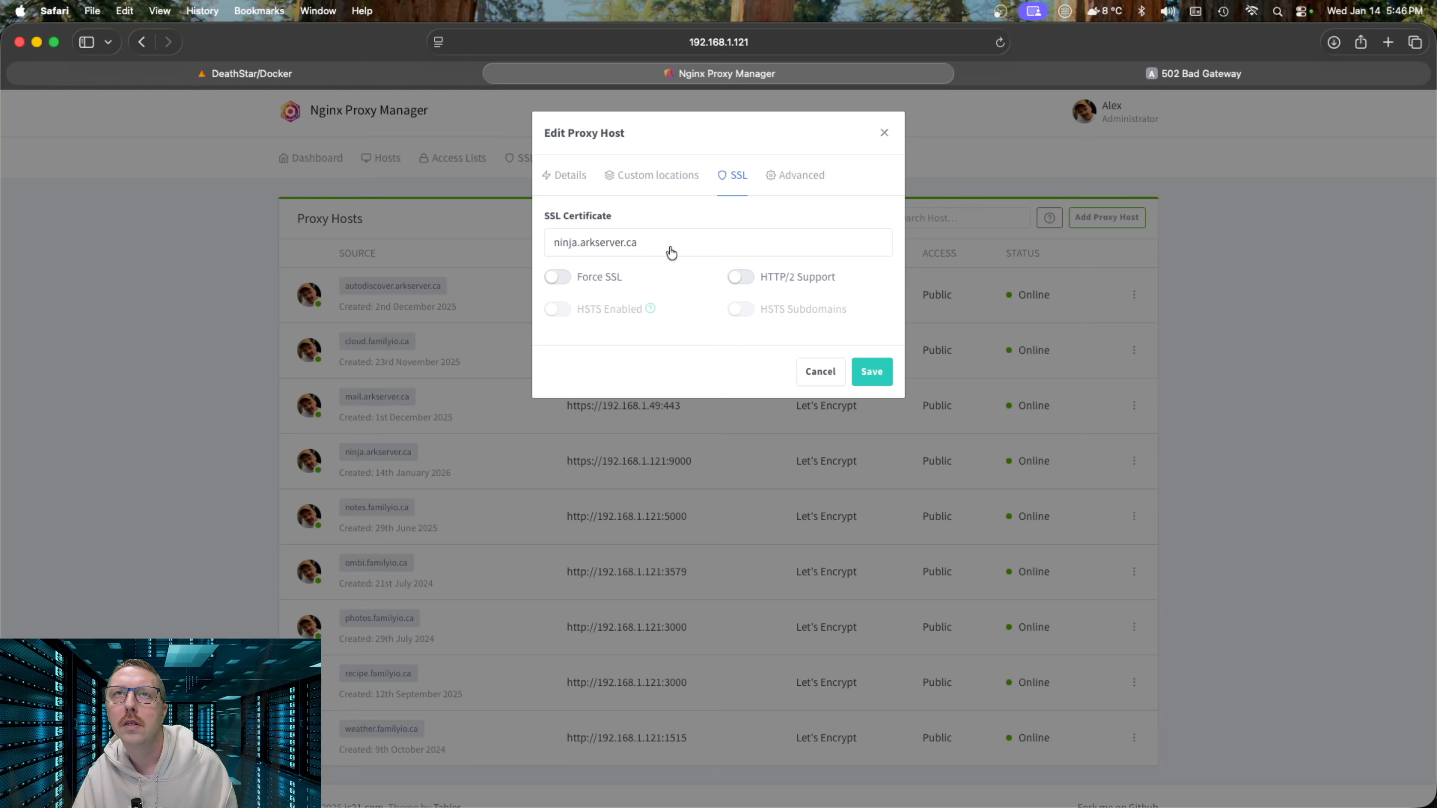
{"action": "left_click", "coordinate": [870, 376]}
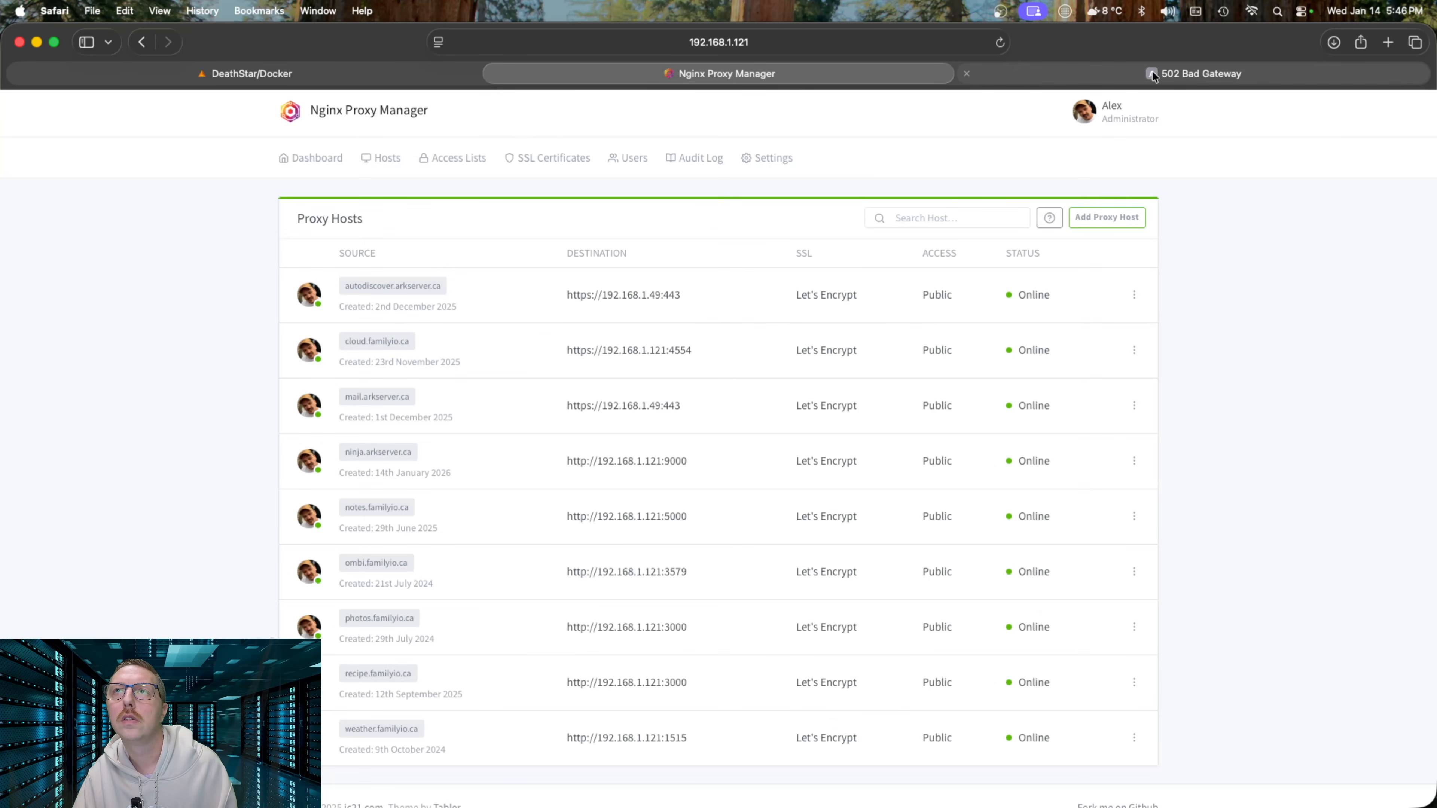
{"action": "left_click", "coordinate": [1153, 76]}
{"action": "left_click", "coordinate": [1002, 45]}
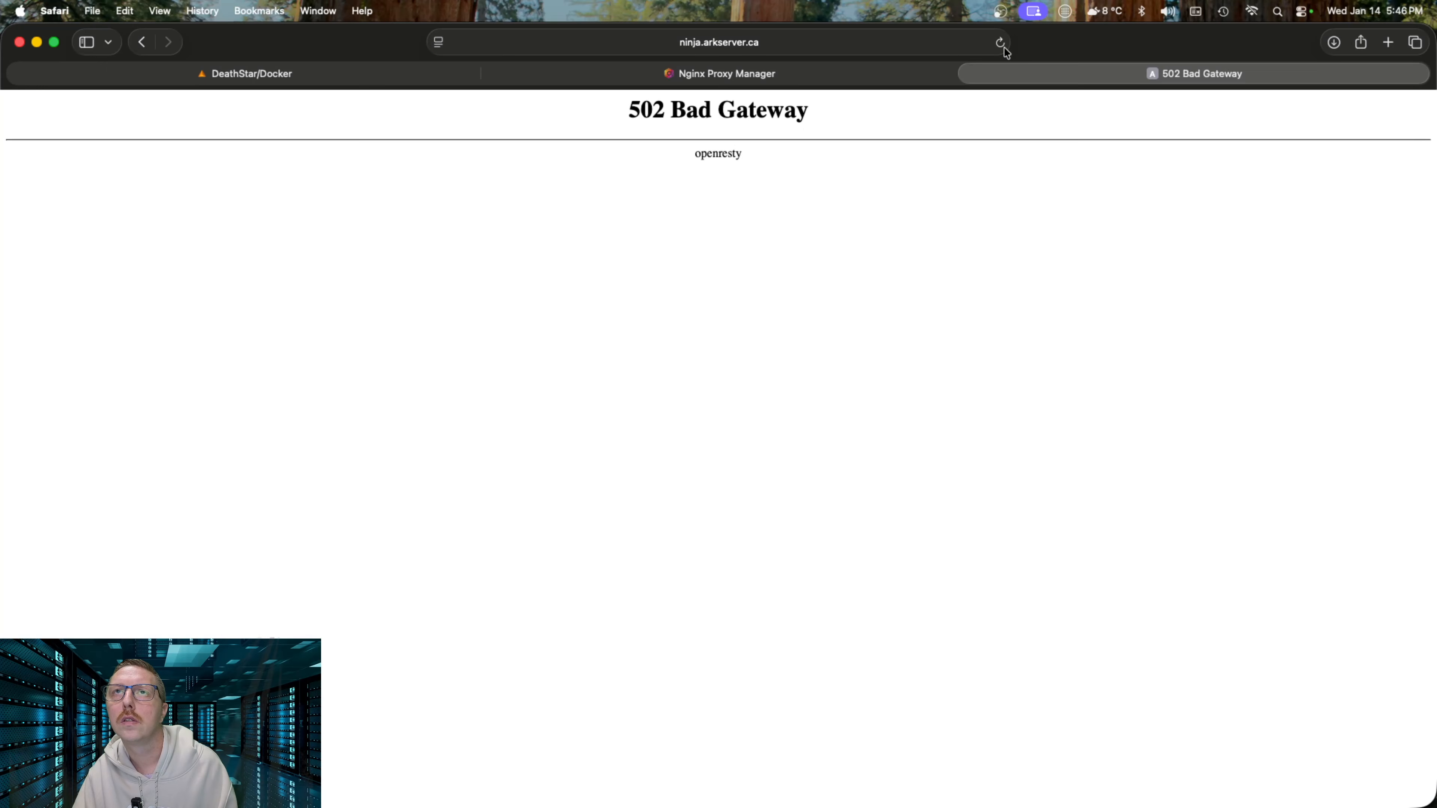
{"action": "left_click", "coordinate": [844, 42]}
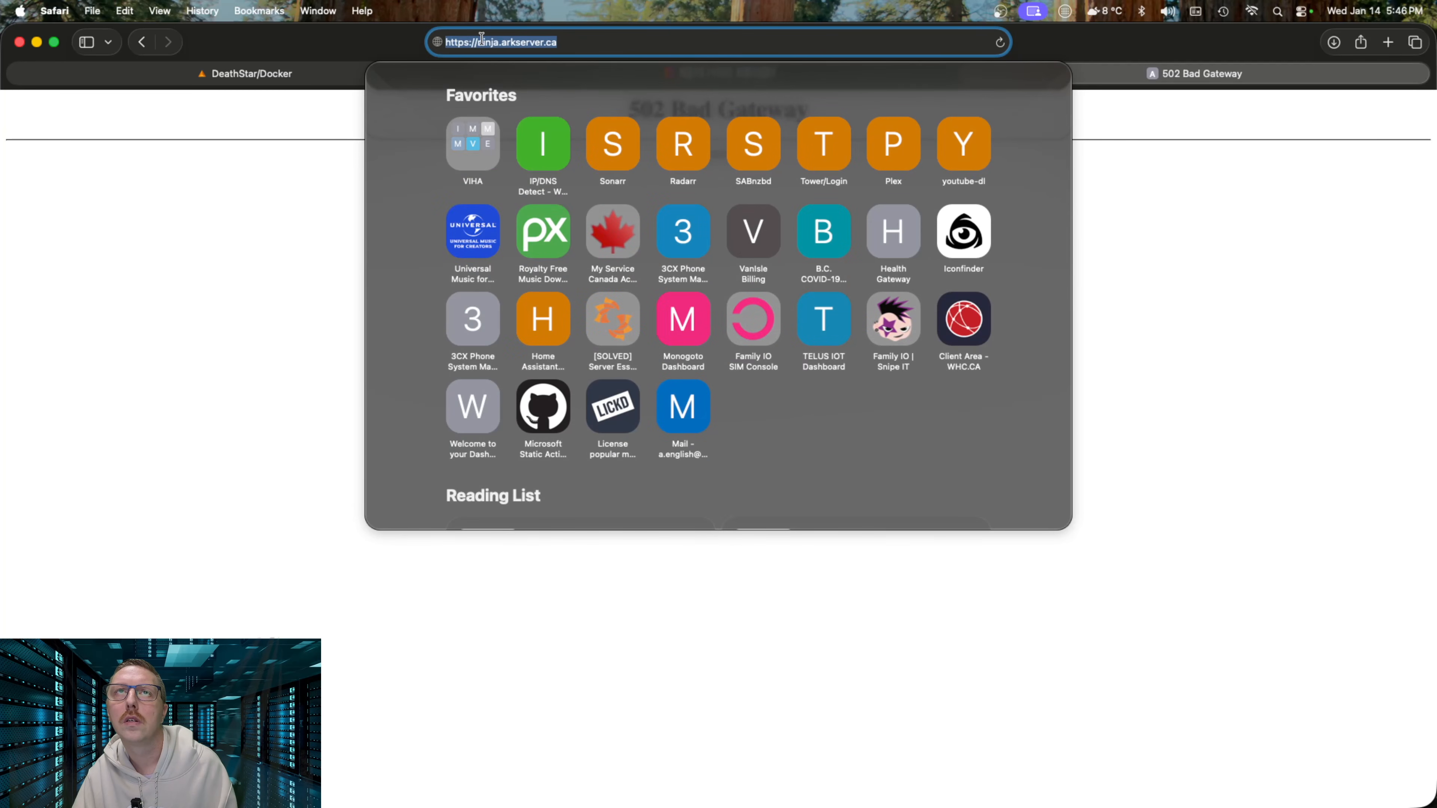
{"action": "left_click", "coordinate": [467, 43]}
{"action": "key", "text": "BackSpace"}
{"action": "key", "text": "Return"}
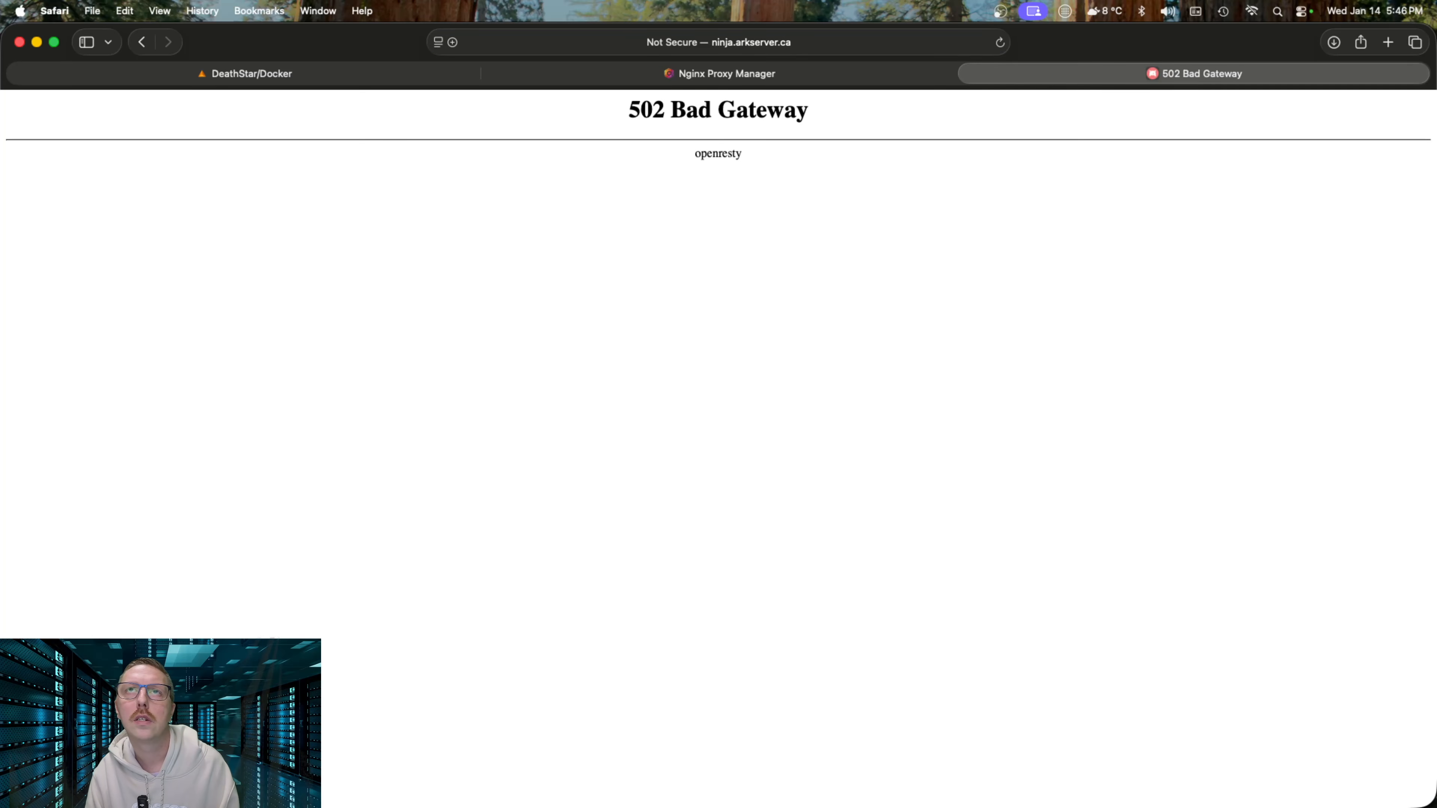
Enable HTTP/2 Support and Force SSL for the ninja.arkserver.ca proxy host and save it.
{"action": "left_click", "coordinate": [857, 72]}
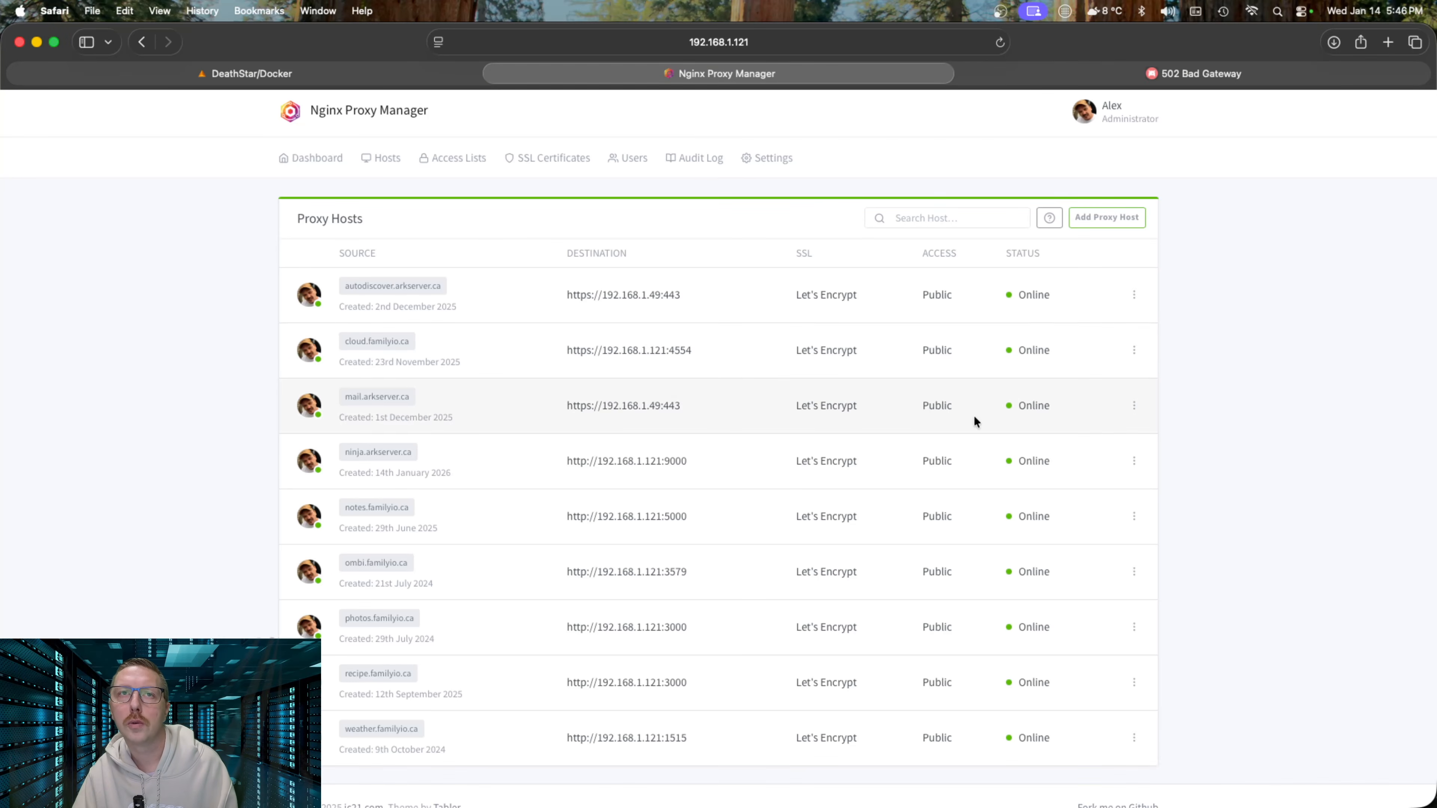
{"action": "left_click", "coordinate": [1133, 460]}
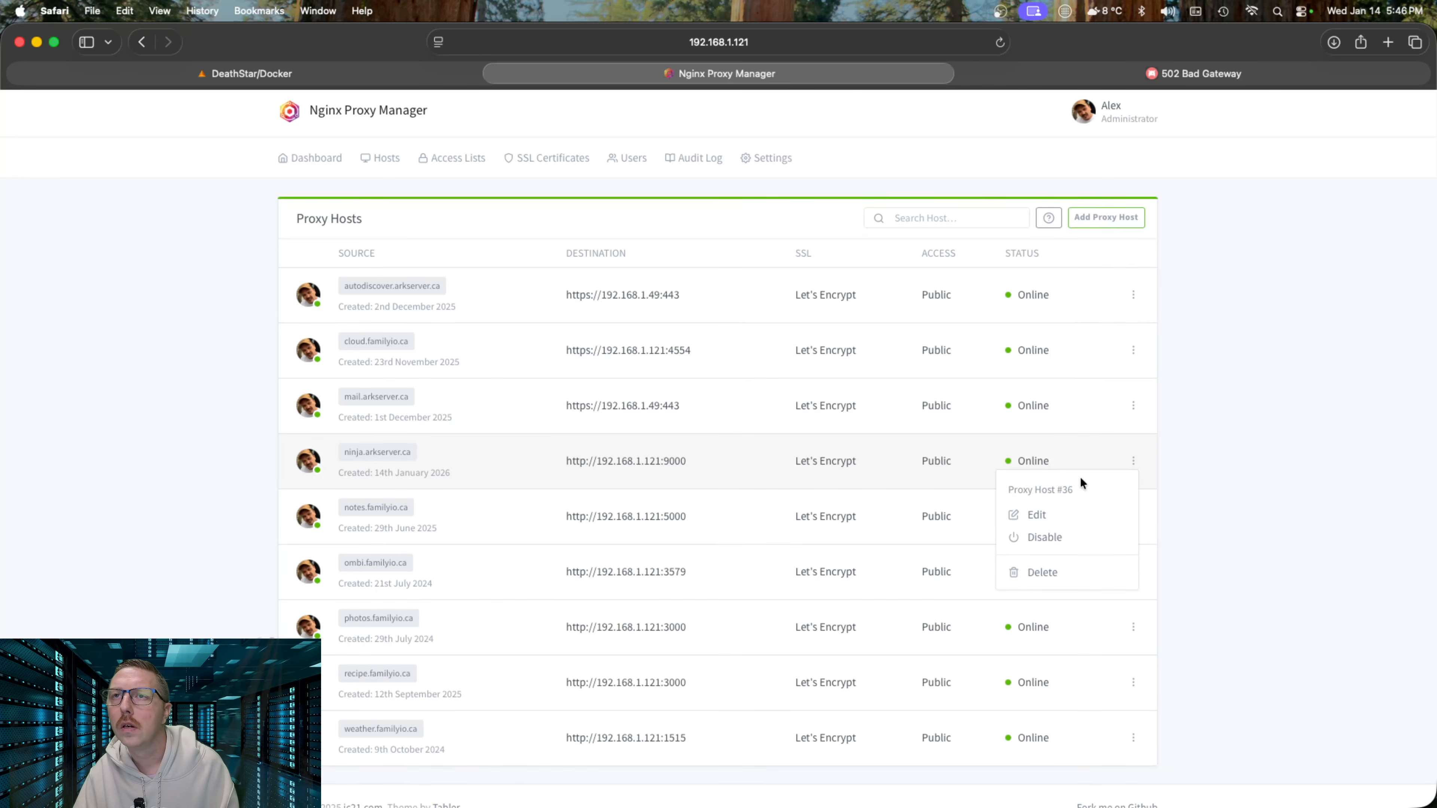
{"action": "left_click", "coordinate": [1067, 518]}
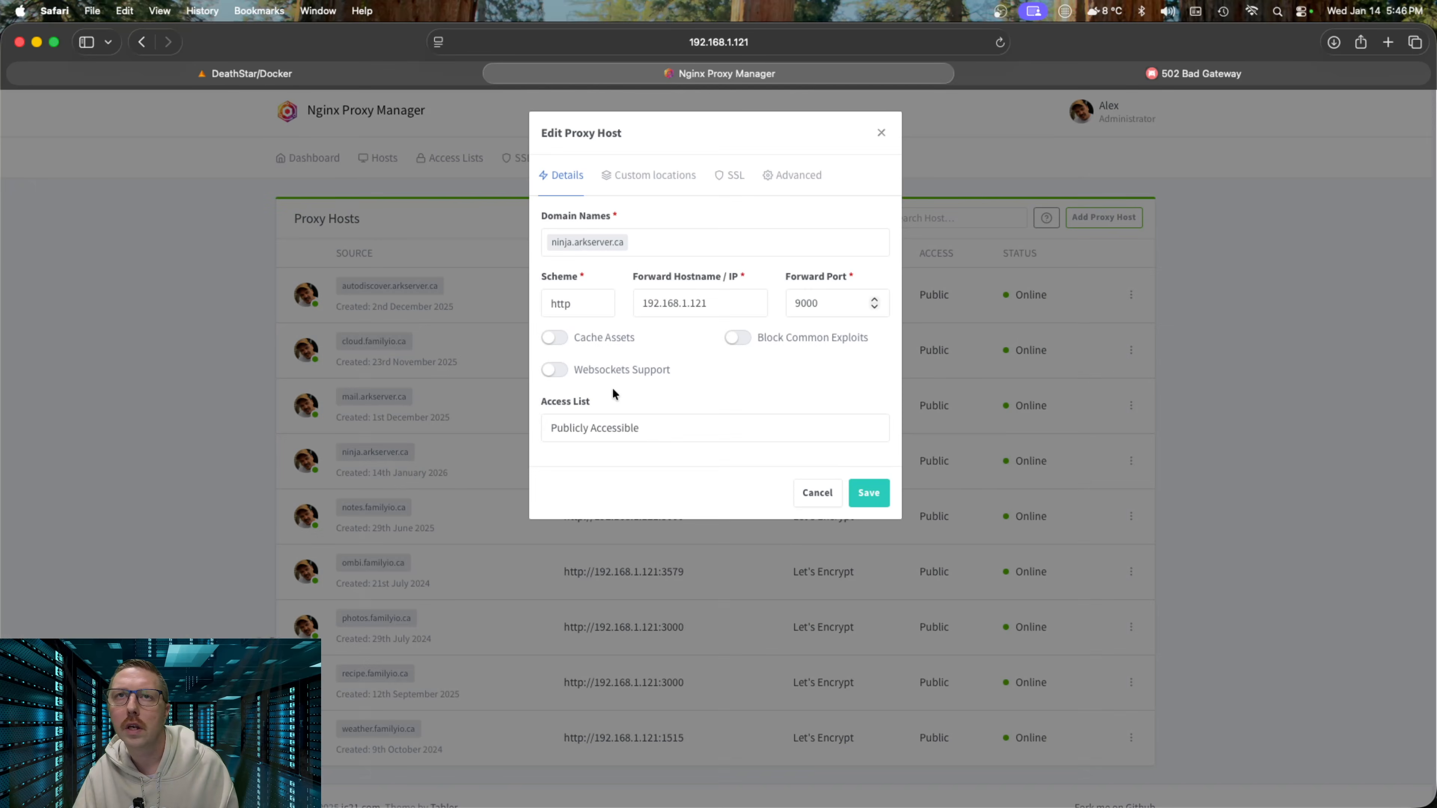
{"action": "left_click", "coordinate": [729, 175]}
{"action": "left_click", "coordinate": [739, 277]}
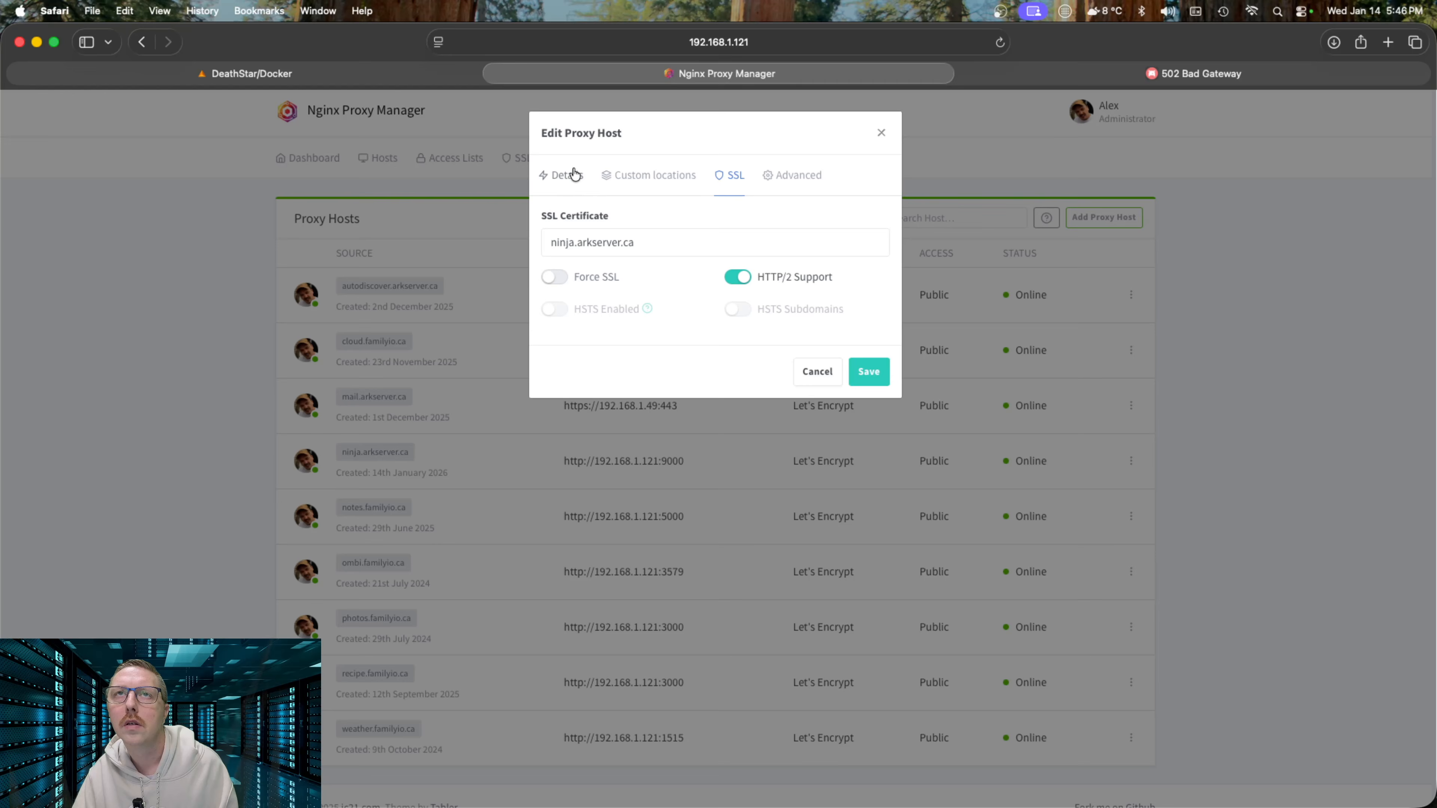
{"action": "left_click", "coordinate": [561, 175]}
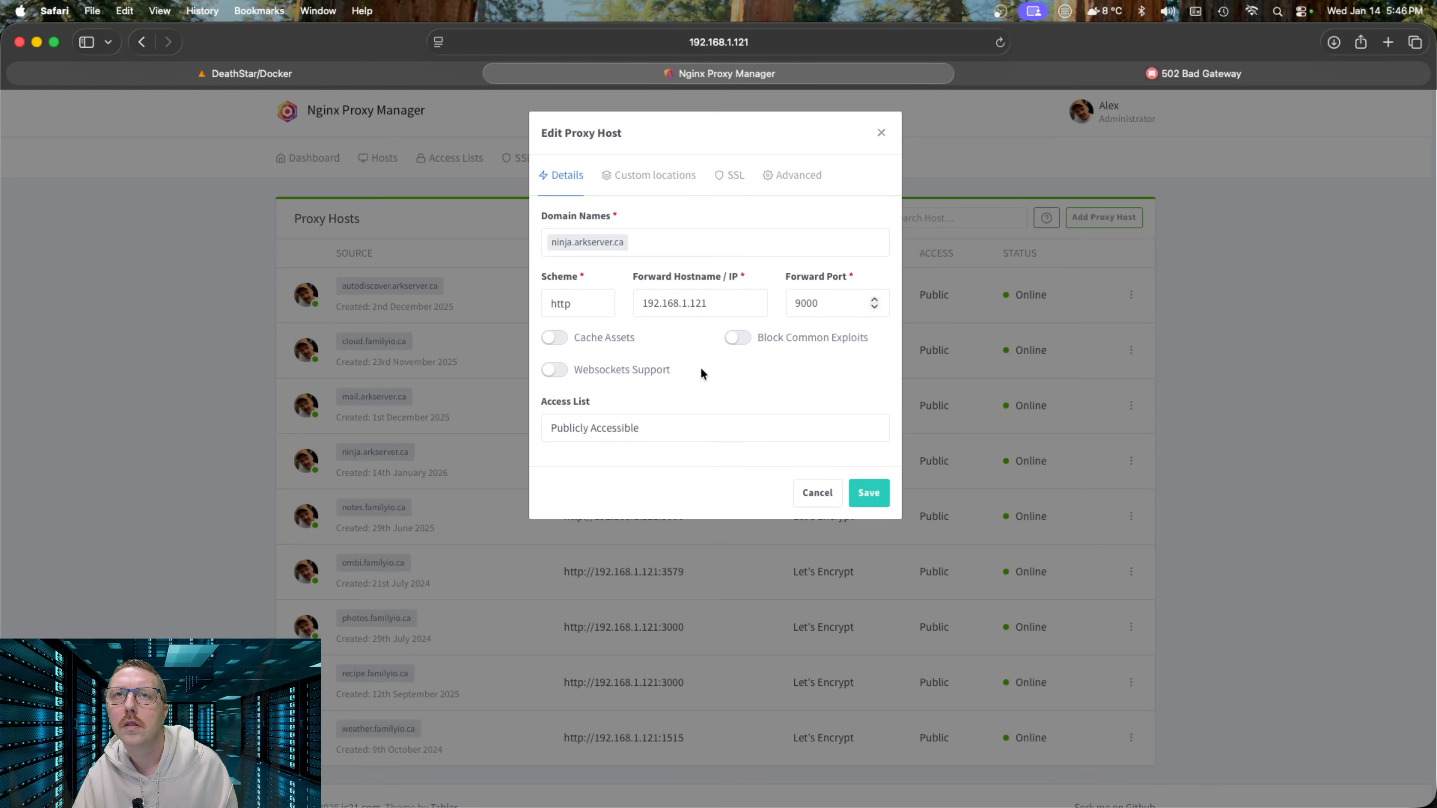
{"action": "left_click", "coordinate": [731, 177]}
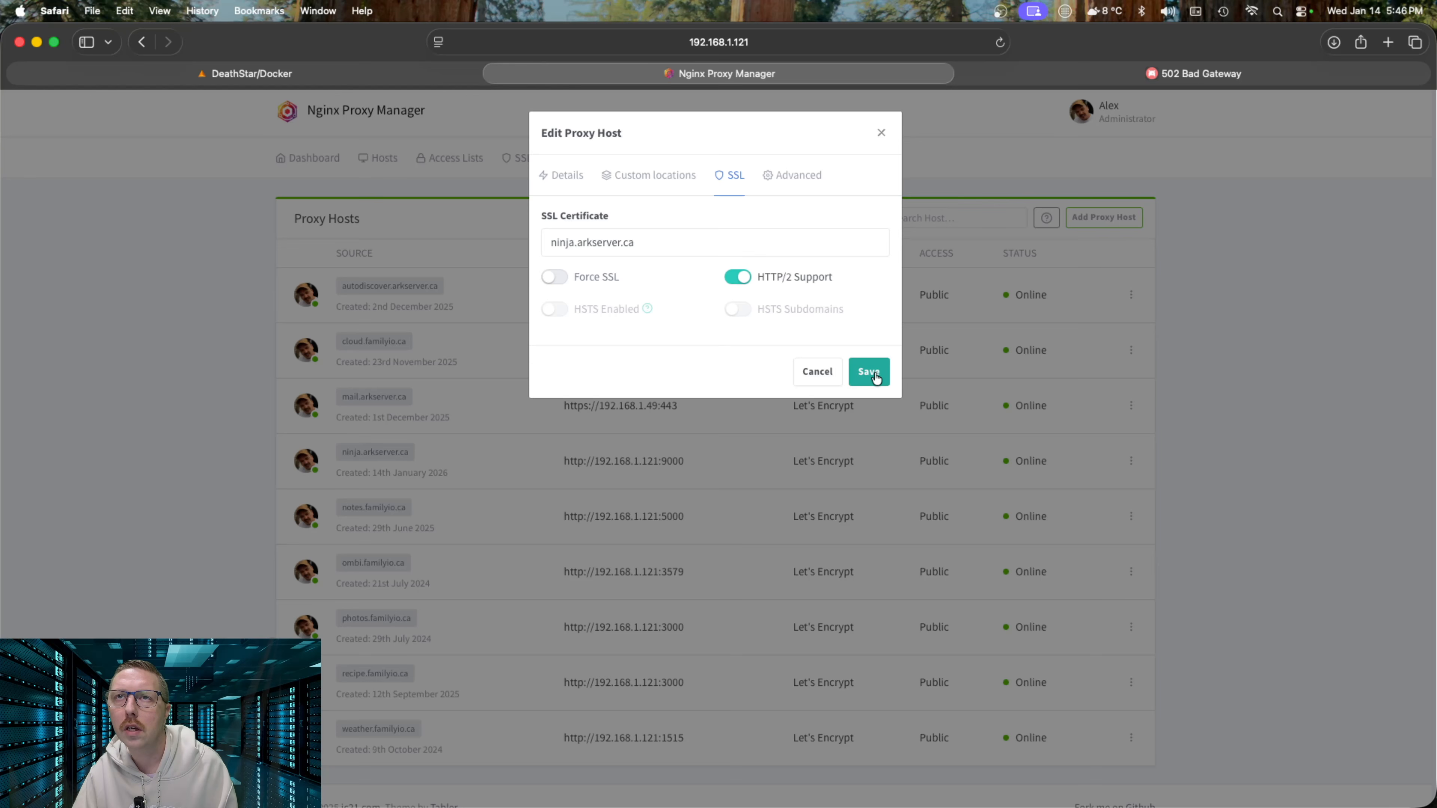
{"action": "left_click", "coordinate": [550, 277]}
{"action": "left_click", "coordinate": [564, 178]}
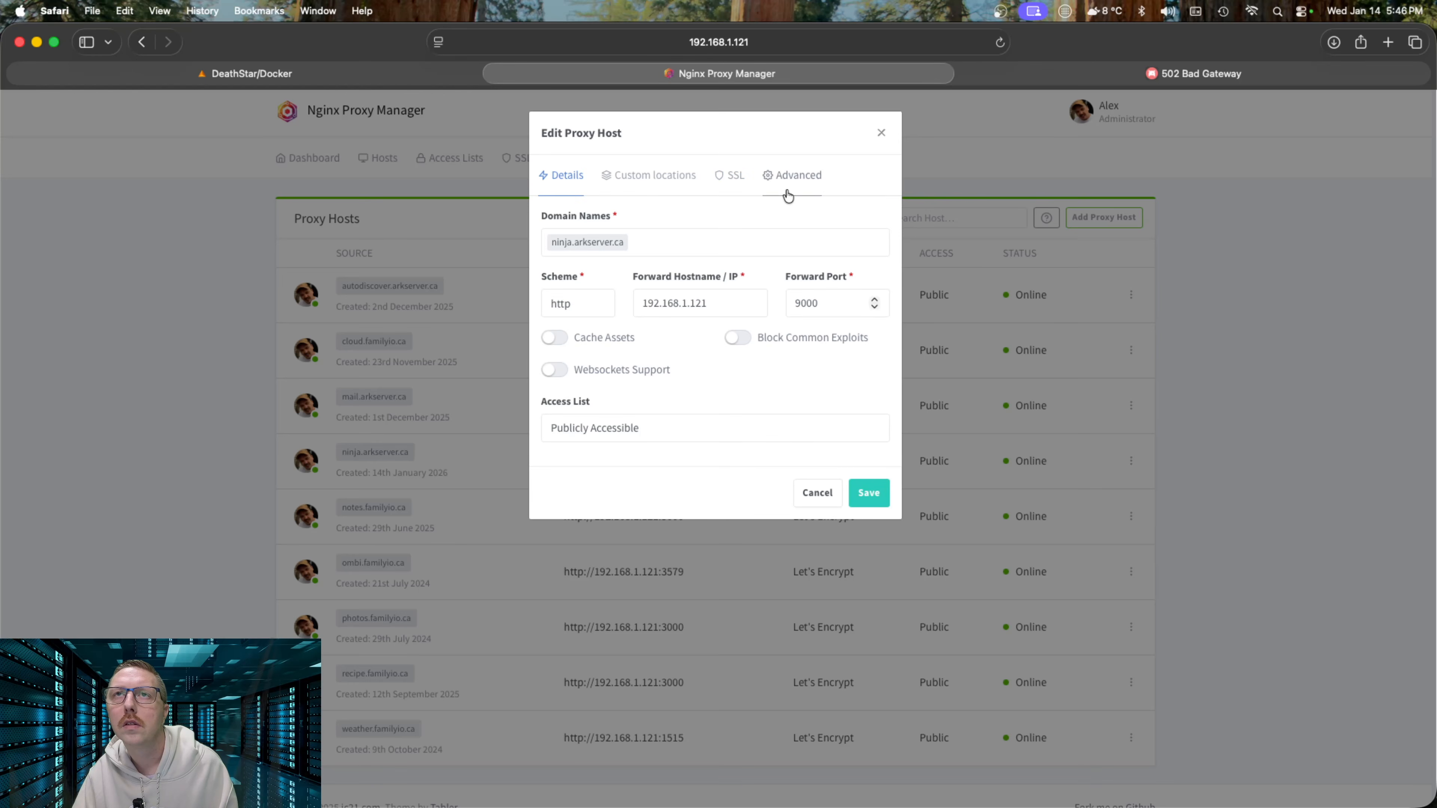
{"action": "left_click", "coordinate": [877, 498]}
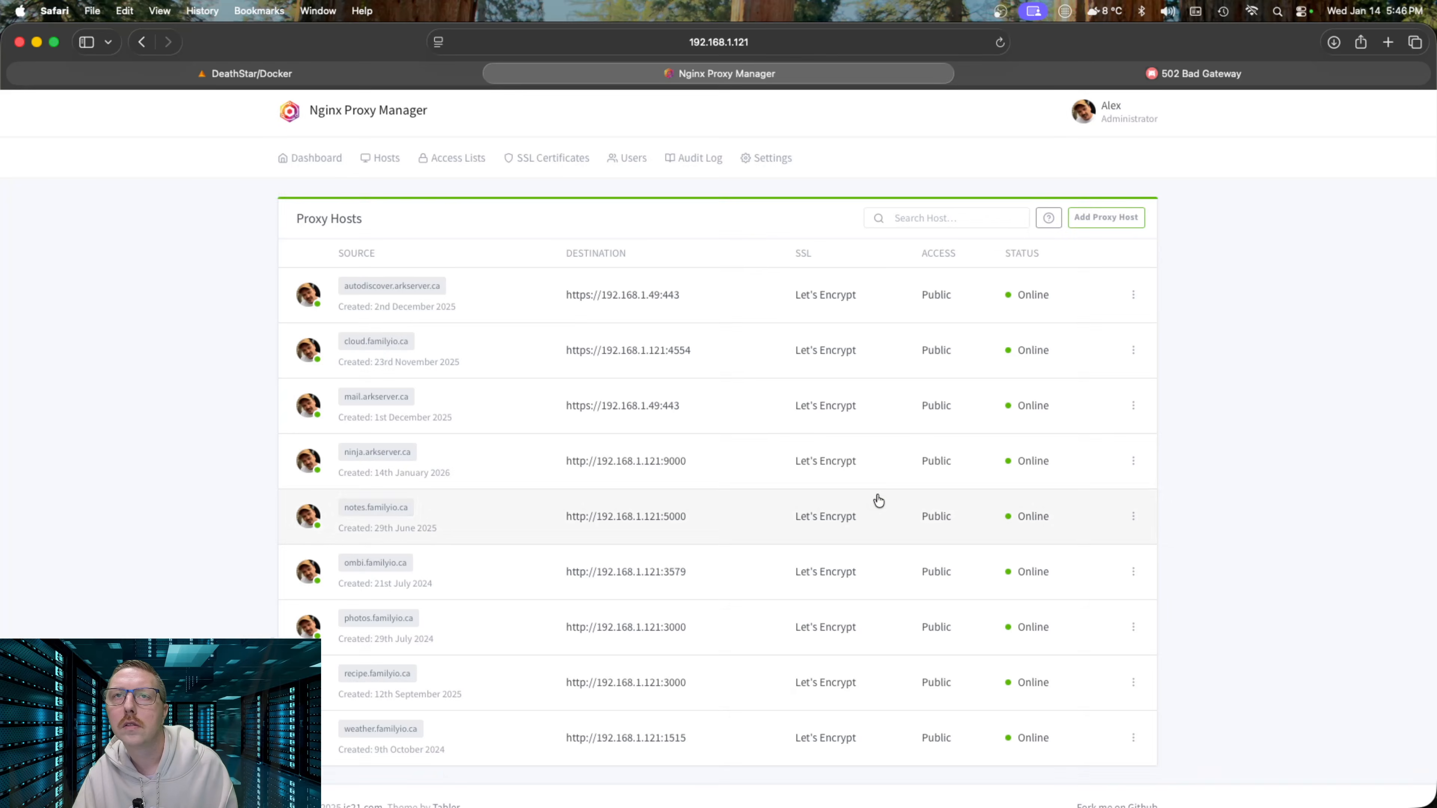
{"action": "left_click", "coordinate": [1044, 70]}
{"action": "left_click", "coordinate": [999, 42]}
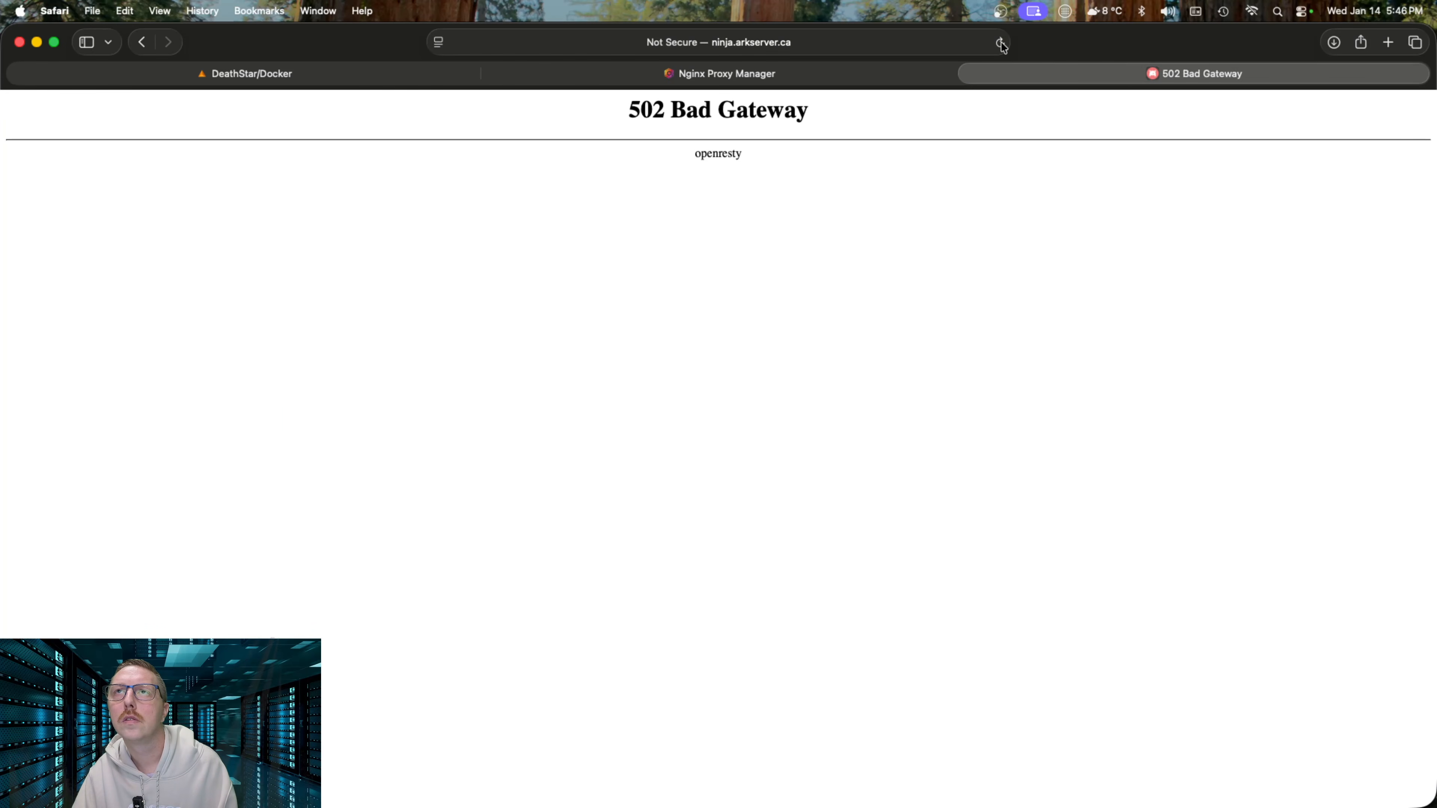
{"action": "left_click", "coordinate": [870, 41]}
{"action": "left_click", "coordinate": [598, 42]}
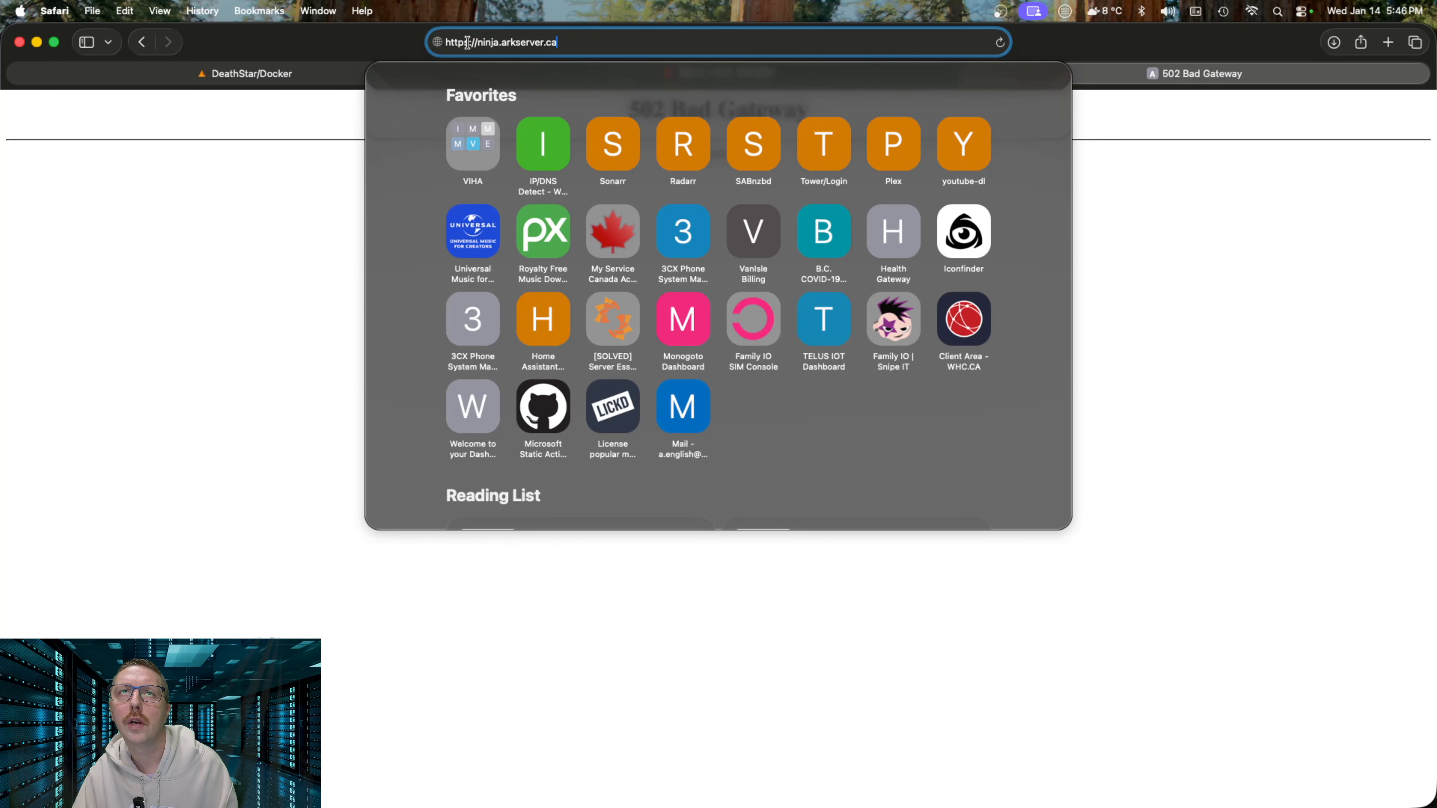
{"action": "key", "text": "Return"}
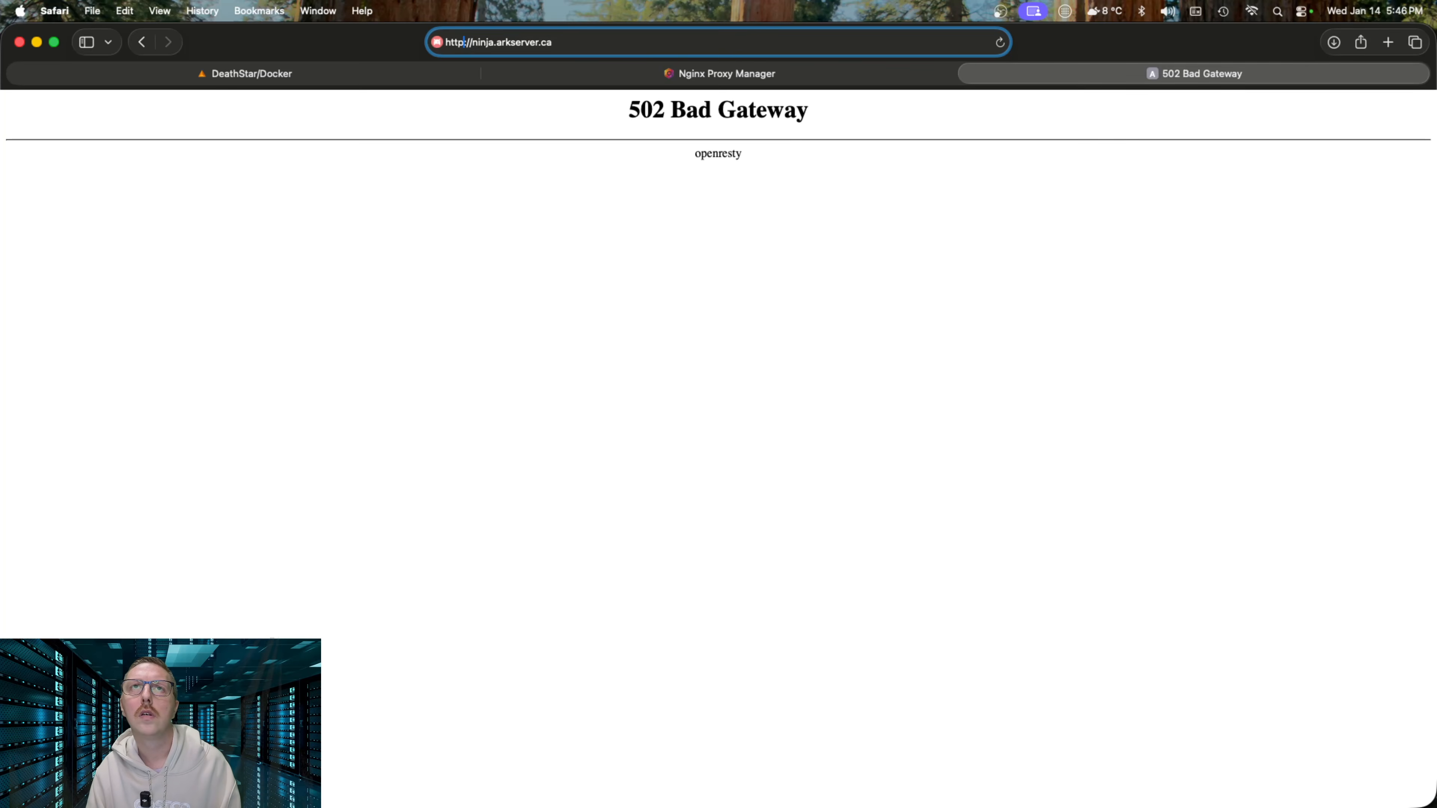
{"action": "left_click", "coordinate": [663, 43]}
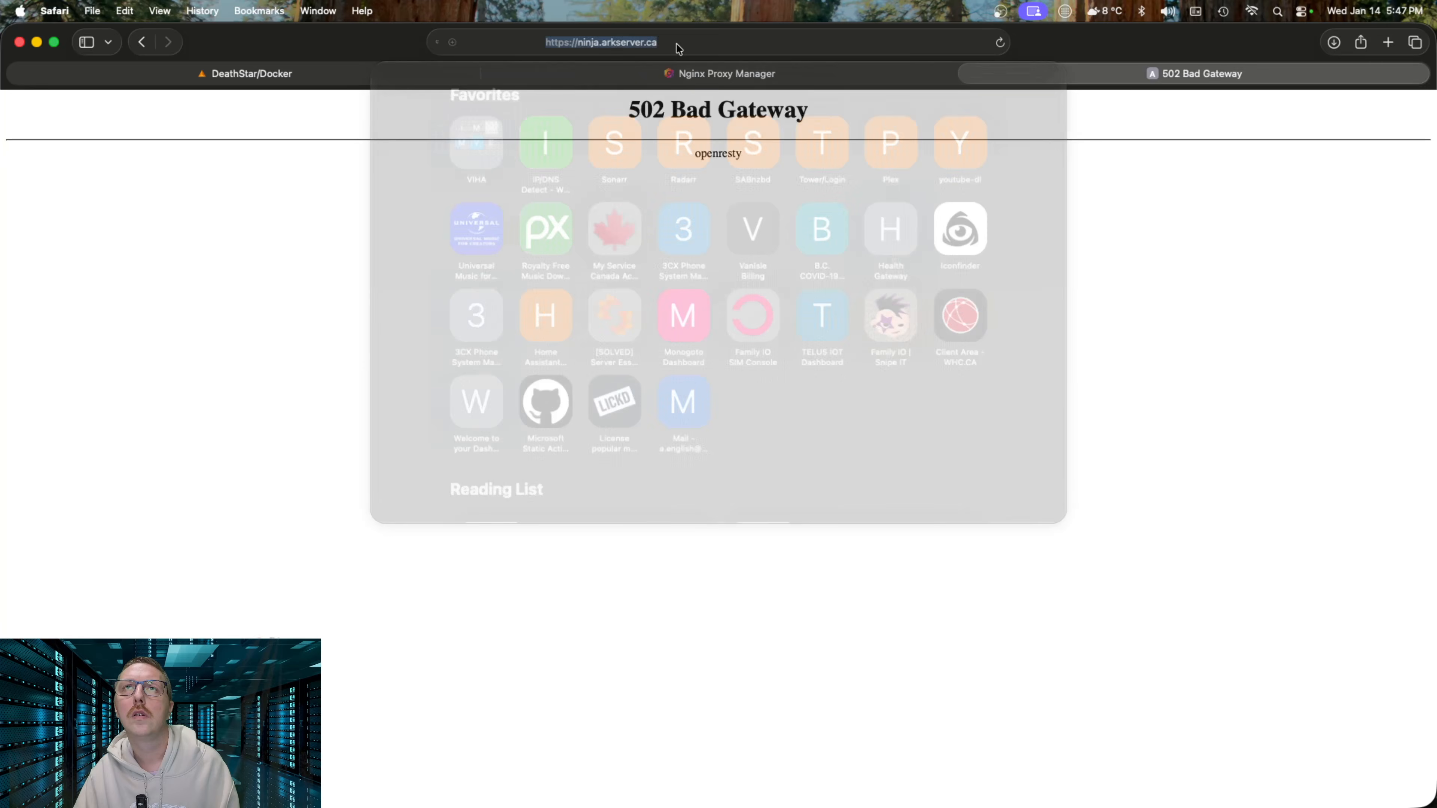
{"action": "left_click", "coordinate": [1194, 258]}
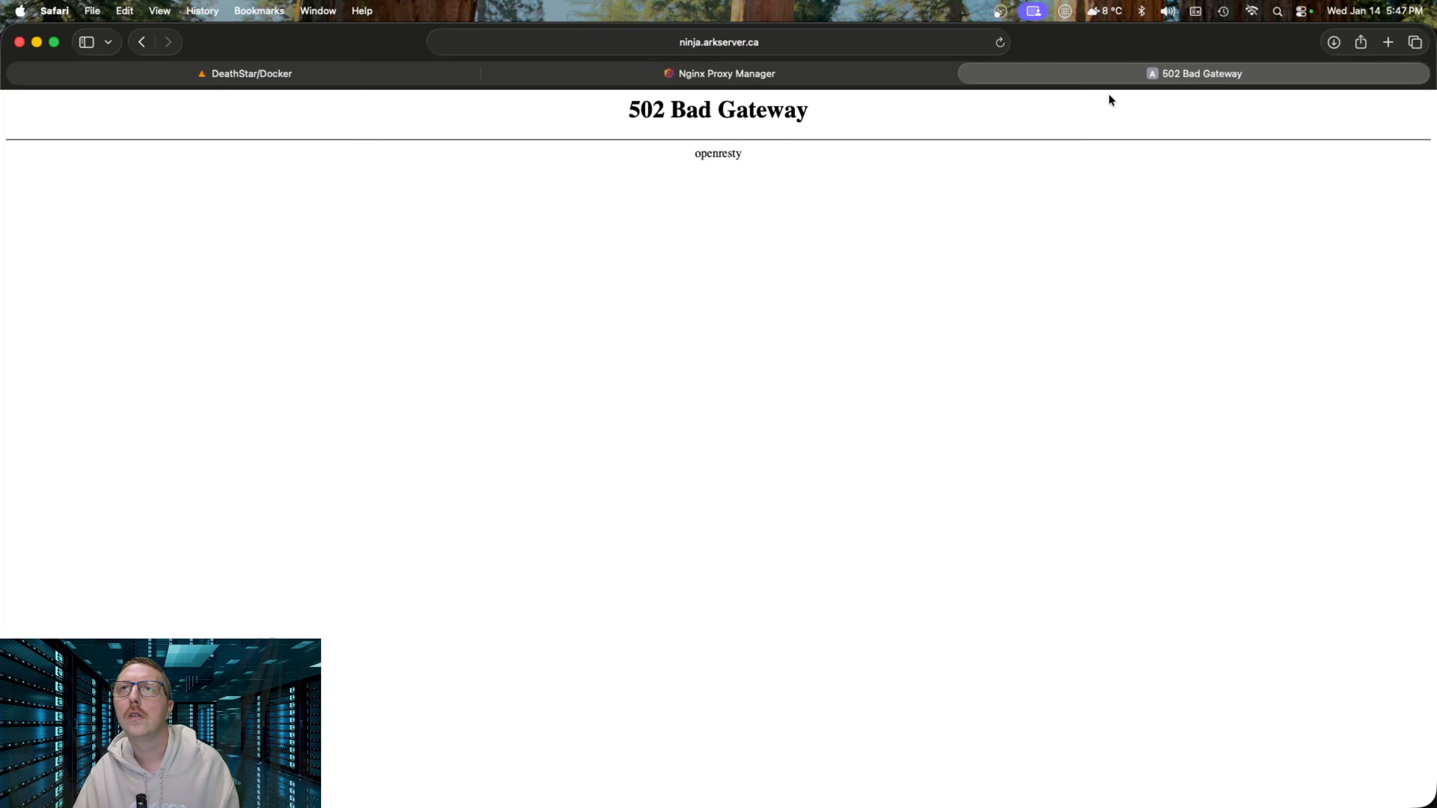
Return to the Unraid Docker page, disable the REQUIRE_HTTPS variable in the Invoice-Ninja container's settings, and apply the change.
{"action": "left_click", "coordinate": [815, 78]}
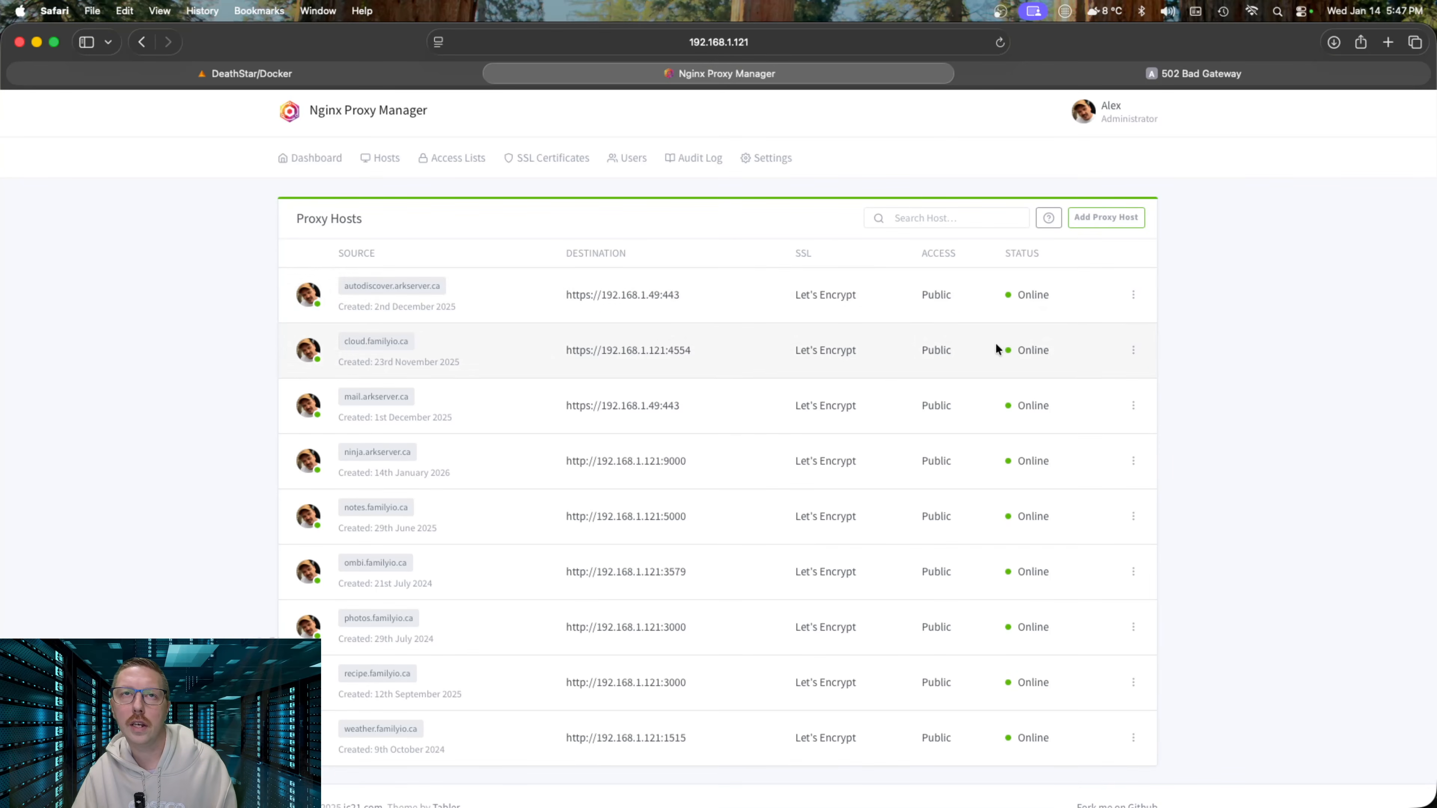
{"action": "left_click", "coordinate": [366, 78]}
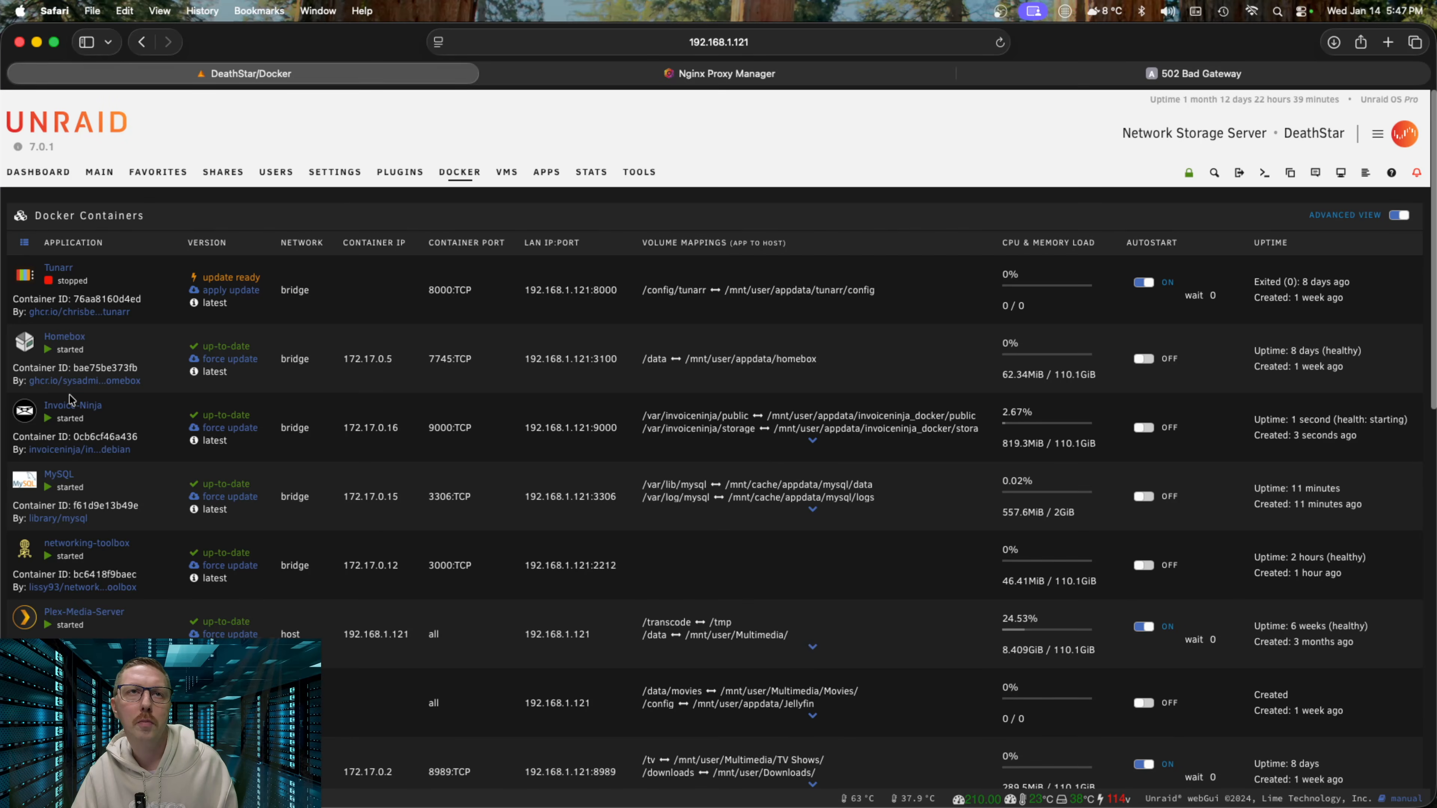
{"action": "left_click", "coordinate": [29, 418]}
{"action": "left_click", "coordinate": [85, 574]}
{"action": "scroll", "coordinate": [748, 527], "scroll_direction": "down", "scroll_amount": 10}
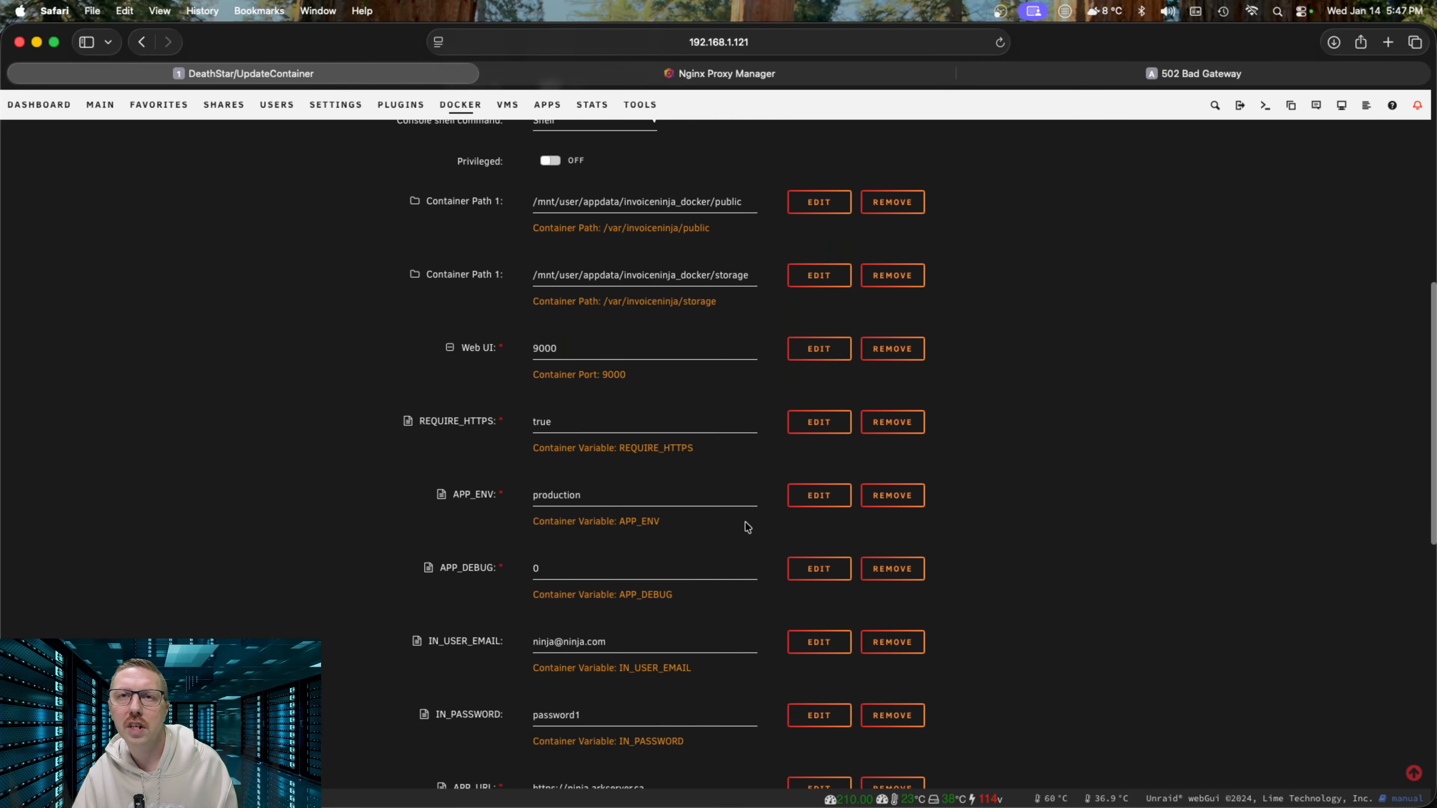
{"action": "scroll", "coordinate": [748, 526], "scroll_direction": "up", "scroll_amount": 3}
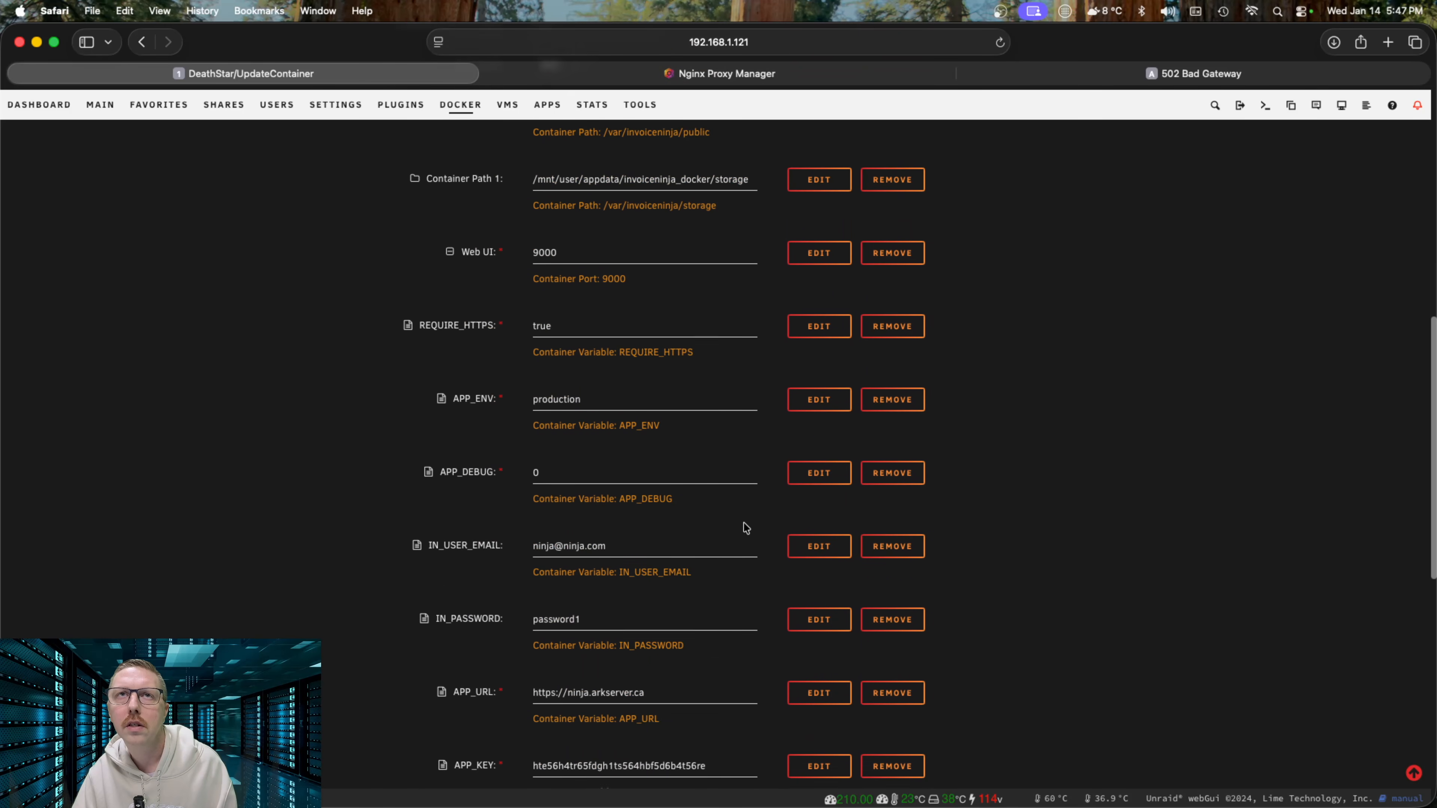
{"action": "double_click", "coordinate": [538, 394]}
{"action": "type", "text": "f"}
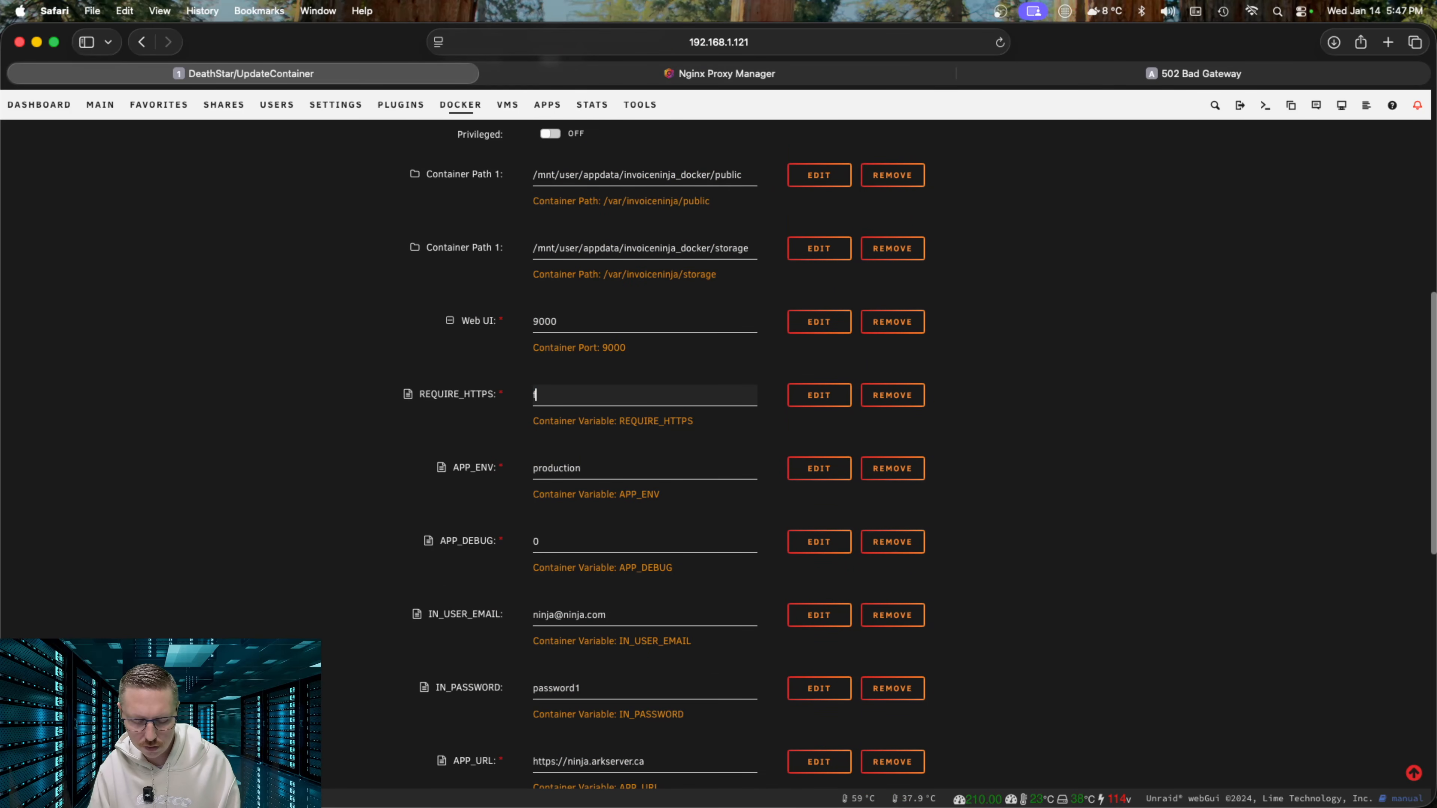
{"action": "scroll", "coordinate": [748, 520], "scroll_direction": "down", "scroll_amount": 12}
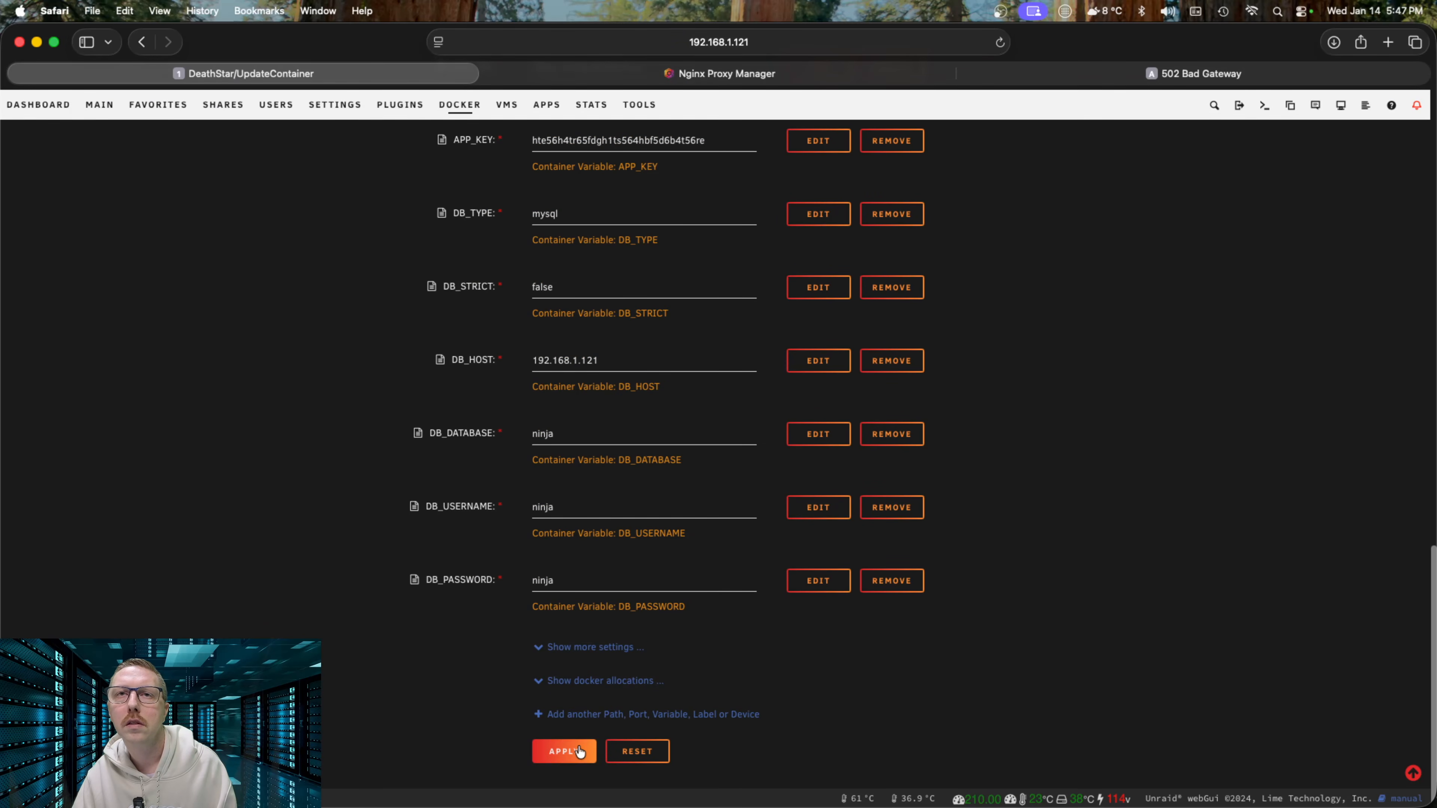
{"action": "left_click", "coordinate": [578, 742]}
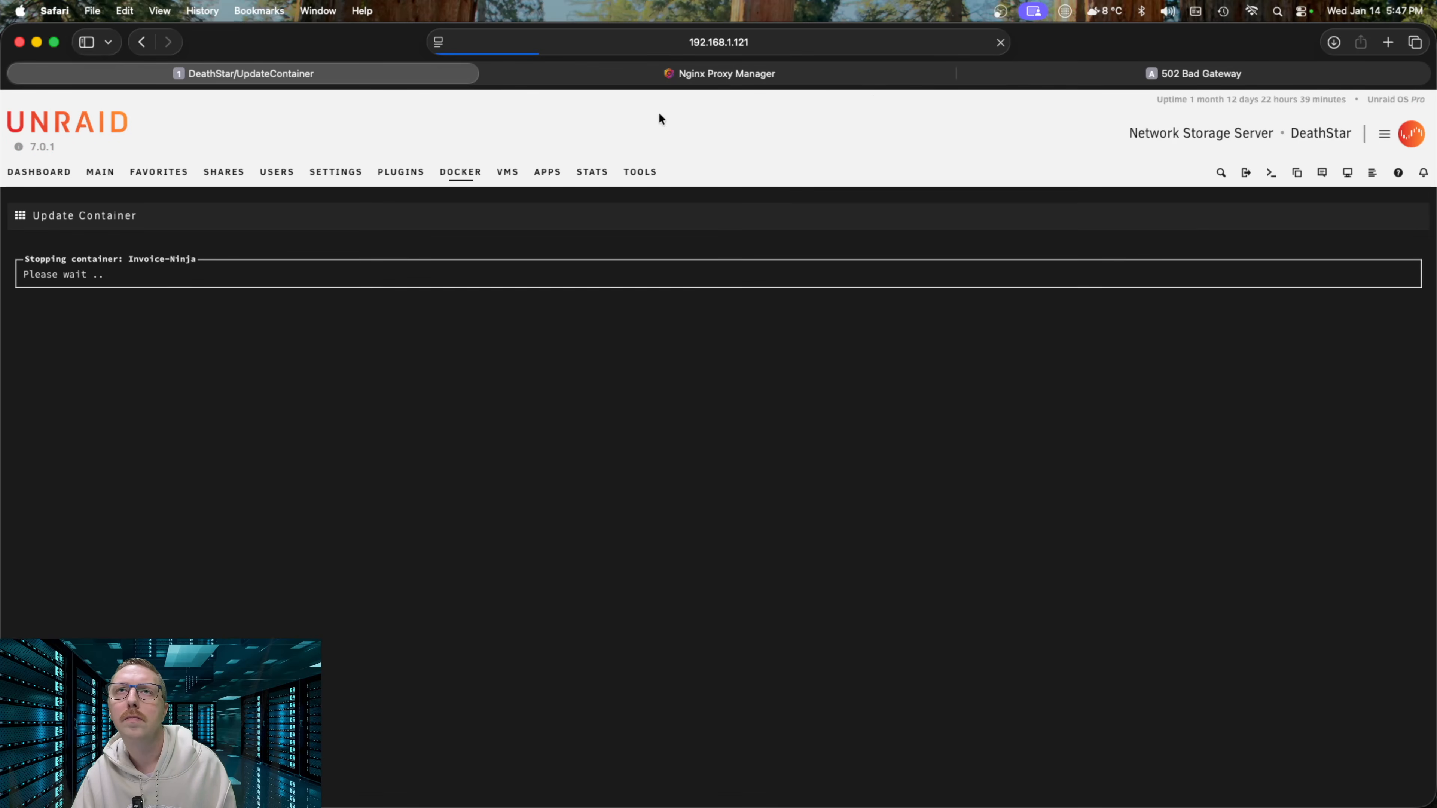
{"action": "mouse_move", "coordinate": [853, 70]}
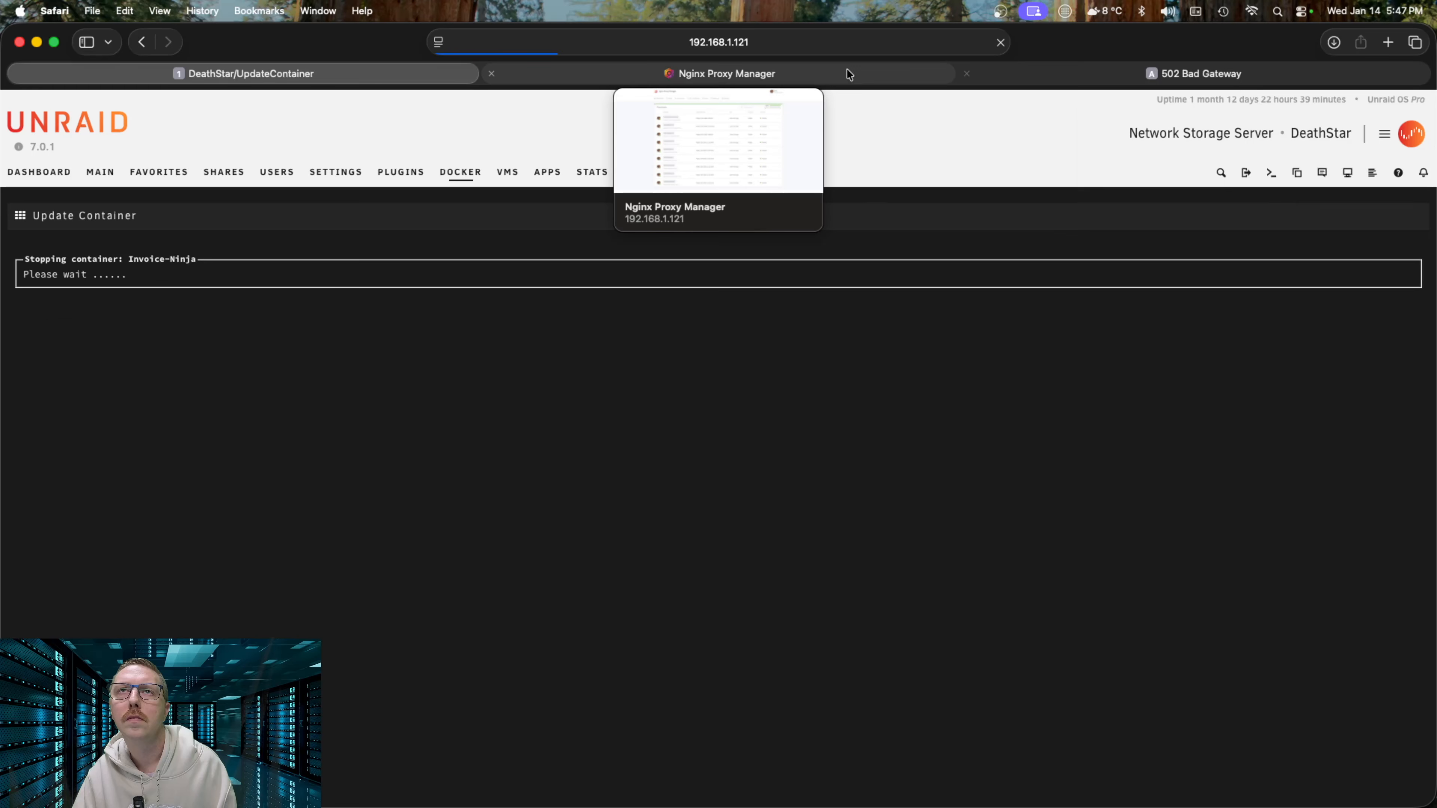
In Nginx Proxy Manager, turn off Force SSL for the ninja.arkserver.ca proxy host, keep its scheme on http, and save it.
{"action": "left_click", "coordinate": [800, 74]}
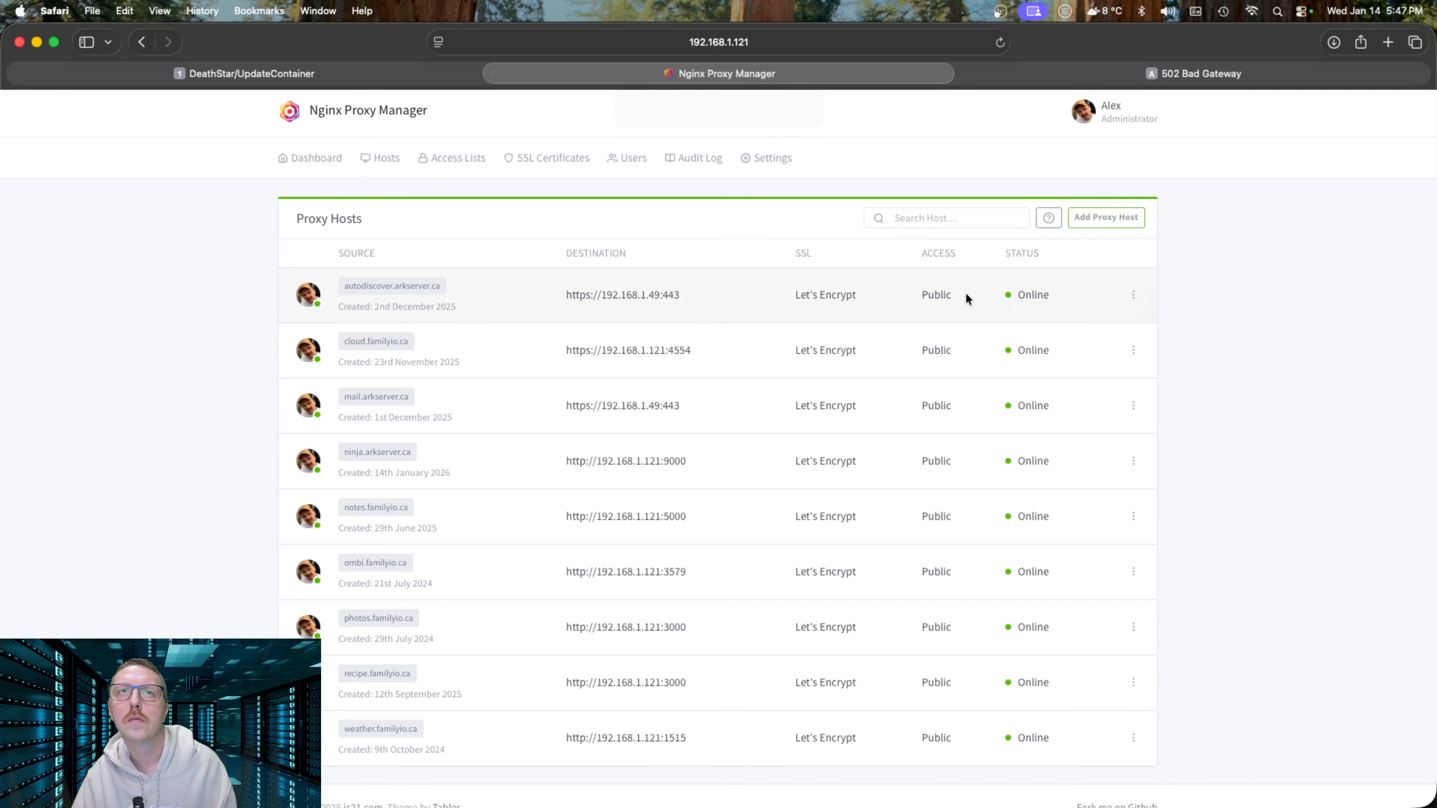
{"action": "left_click", "coordinate": [1134, 463]}
{"action": "left_click", "coordinate": [1037, 515]}
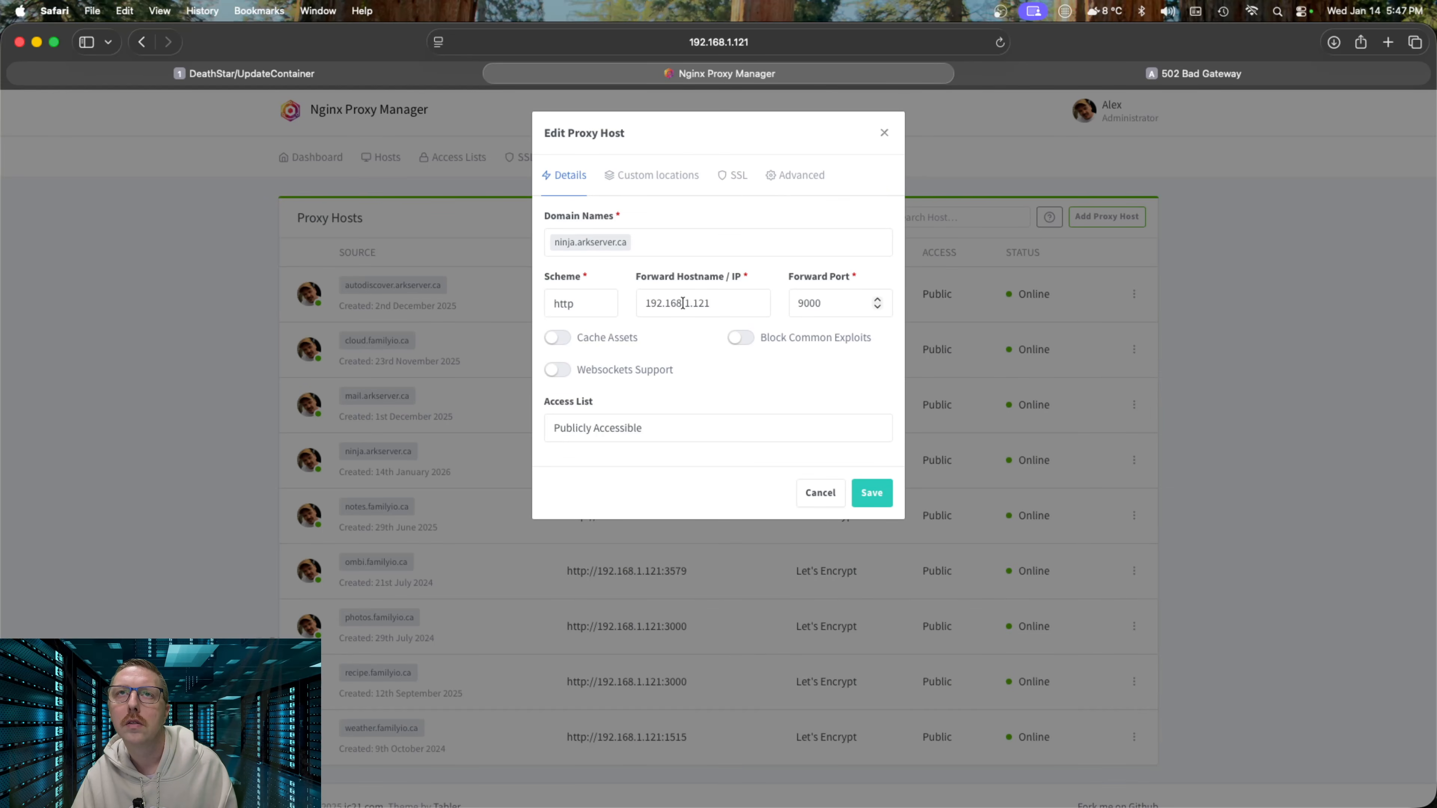
{"action": "left_click", "coordinate": [734, 176]}
{"action": "left_click", "coordinate": [579, 278]}
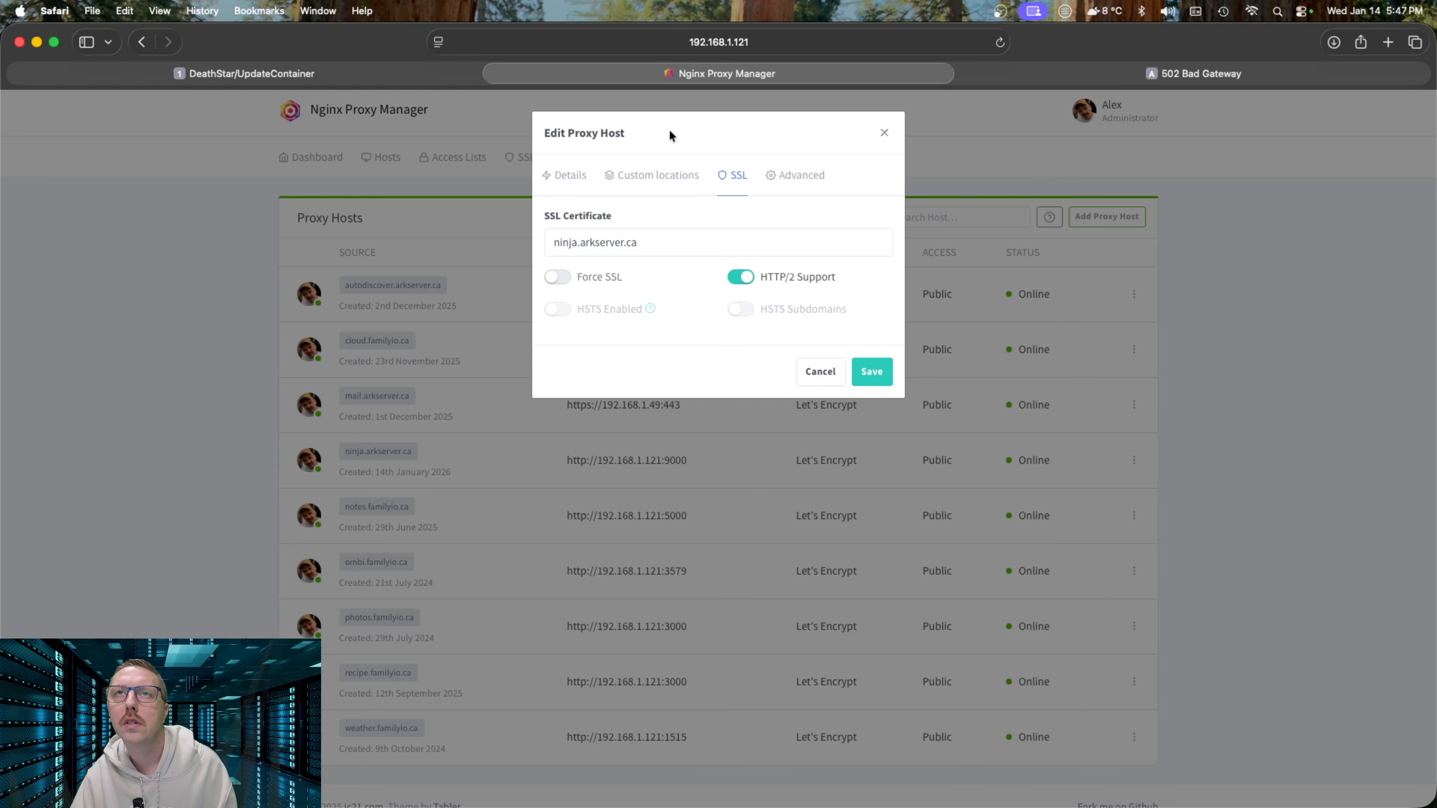
{"action": "left_click", "coordinate": [558, 181]}
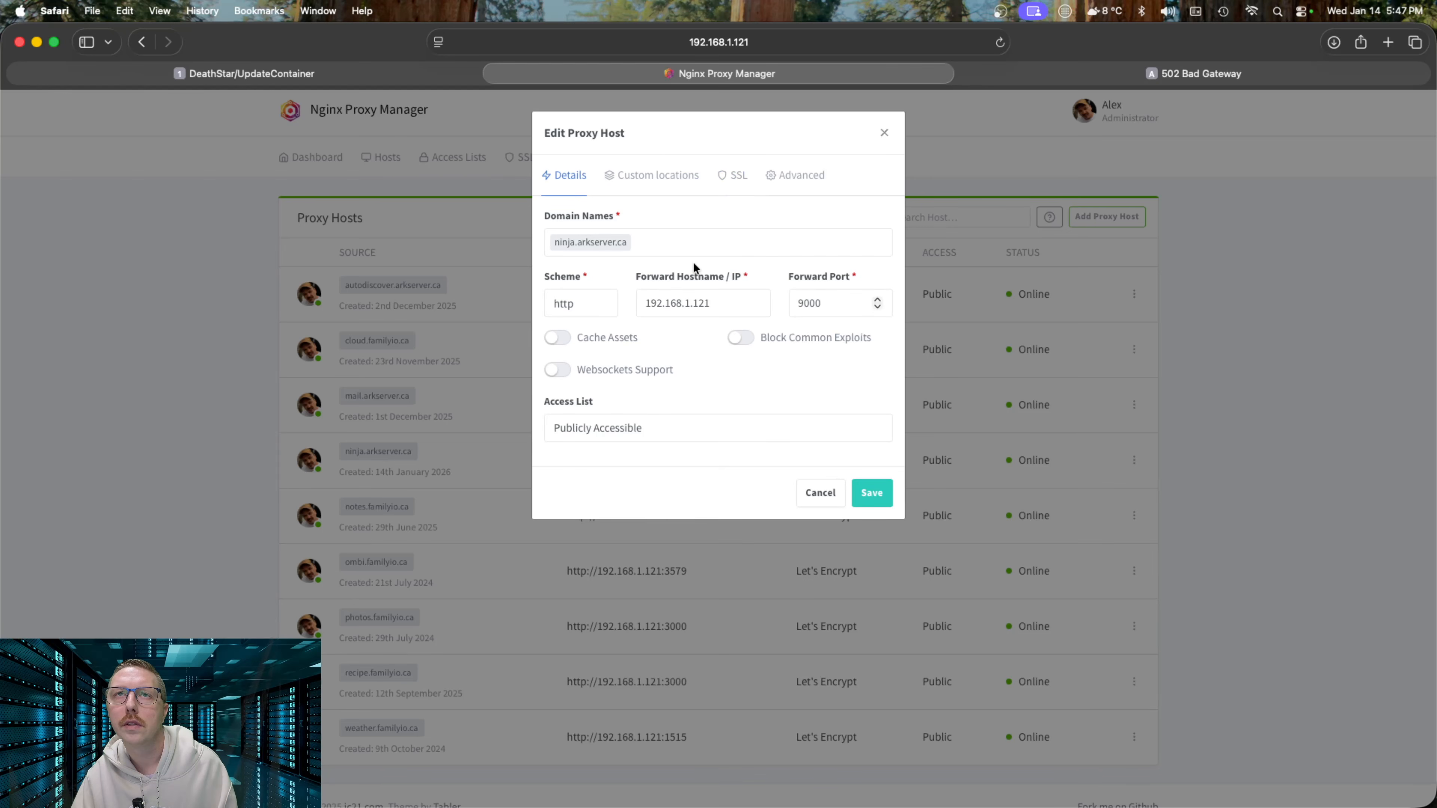
{"action": "left_click", "coordinate": [611, 301]}
{"action": "left_click", "coordinate": [800, 283]}
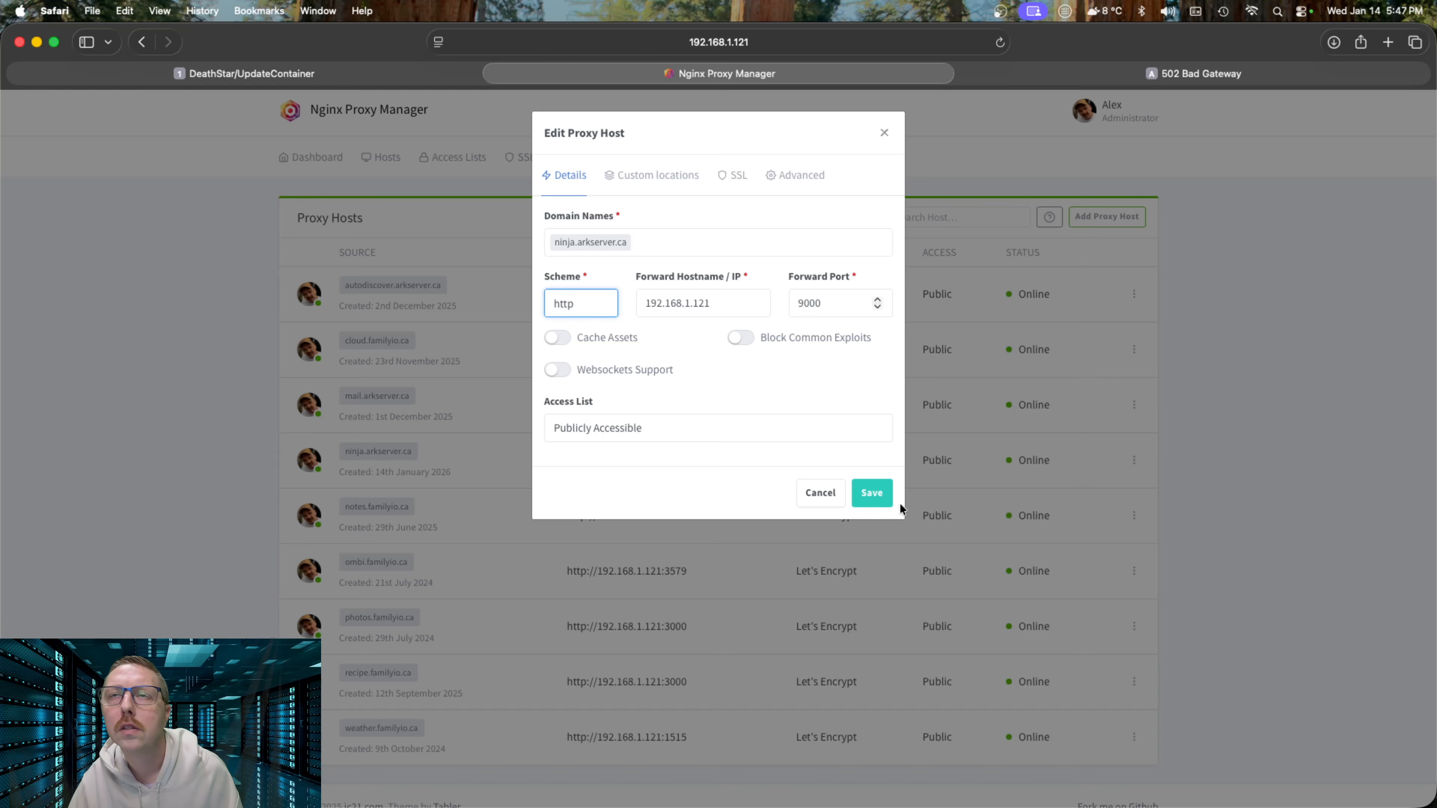
{"action": "left_click", "coordinate": [886, 497]}
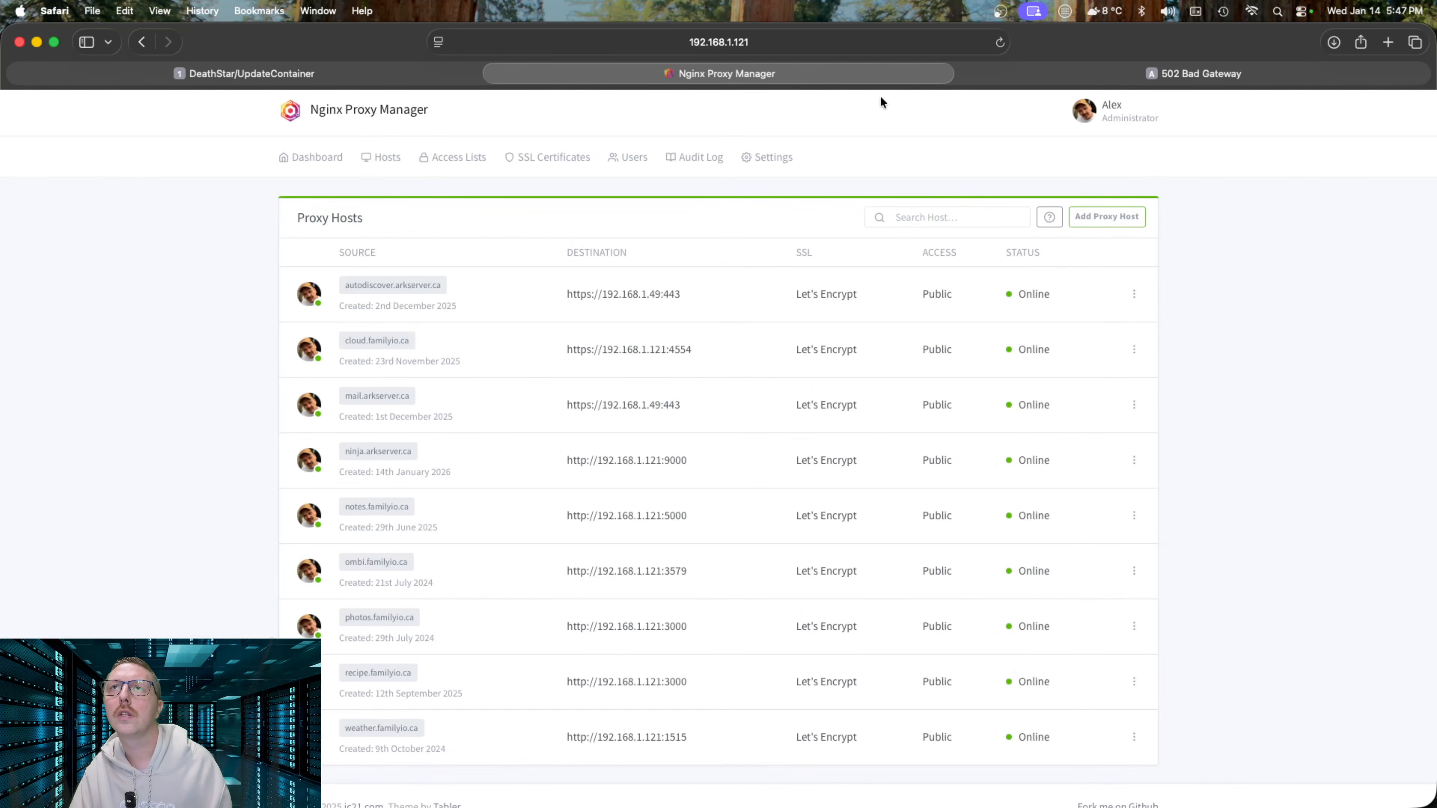
{"action": "left_click", "coordinate": [1139, 71]}
{"action": "left_click", "coordinate": [1001, 43]}
{"action": "left_click", "coordinate": [529, 41]}
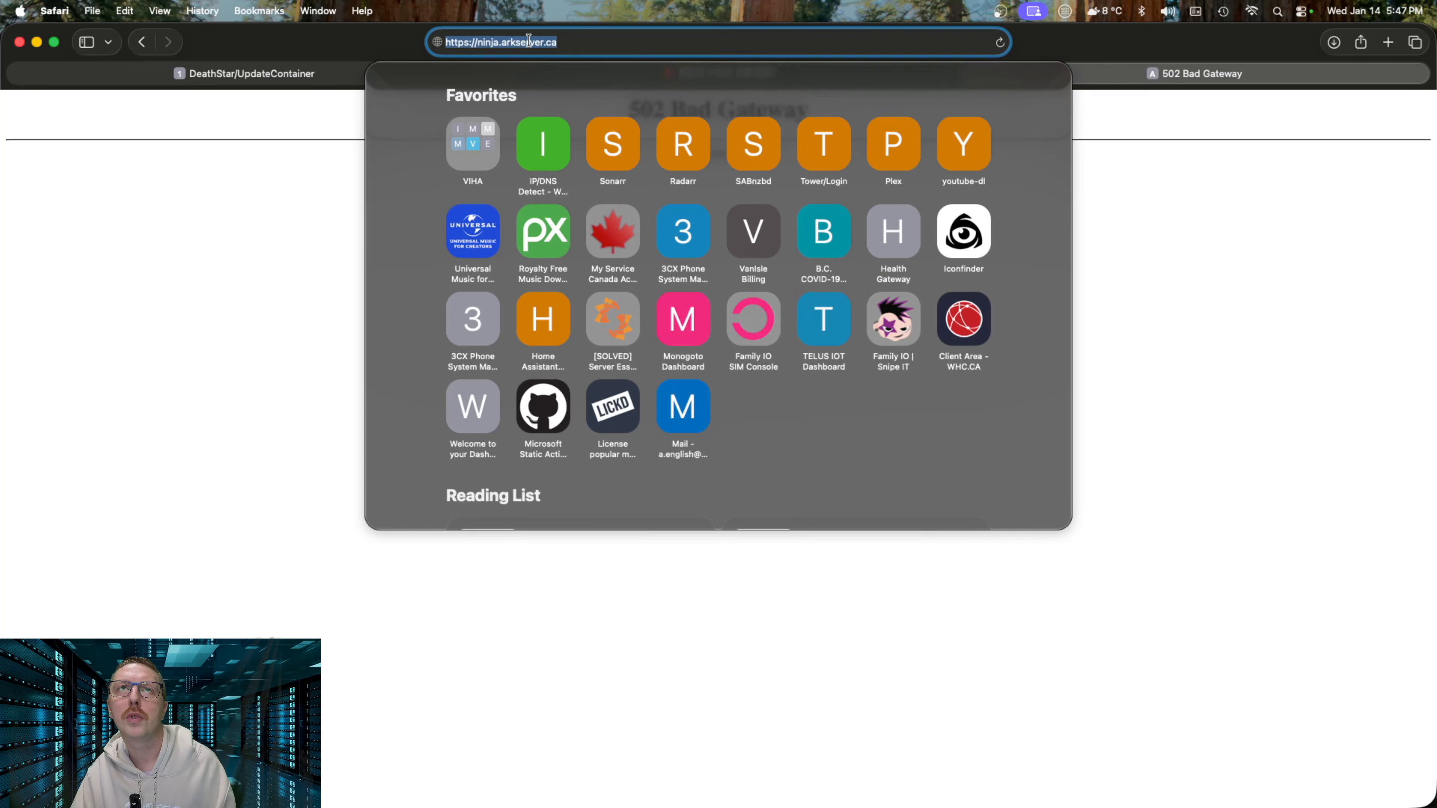
{"action": "left_click", "coordinate": [586, 45]}
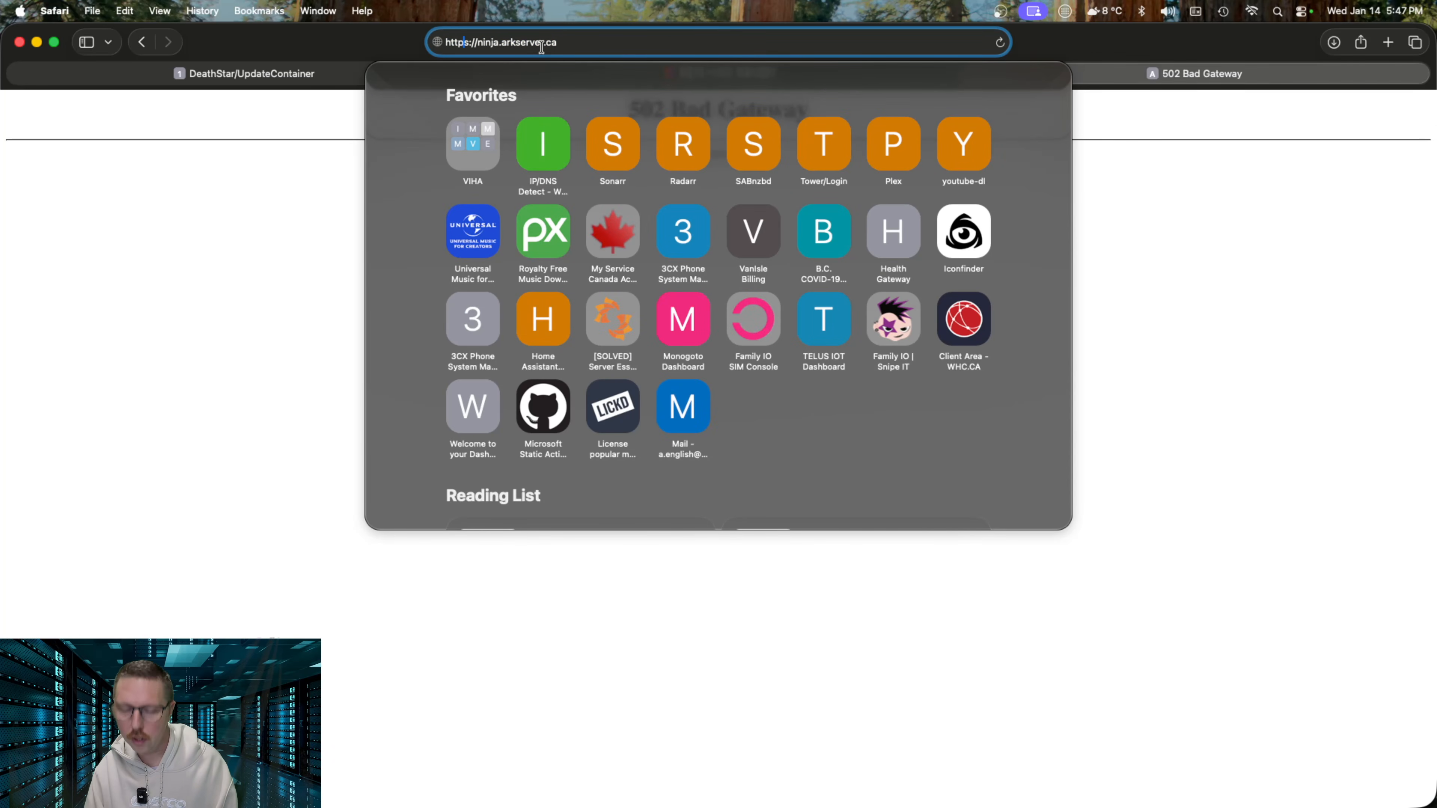
{"action": "key", "text": "Delete"}
{"action": "key", "text": "Return"}
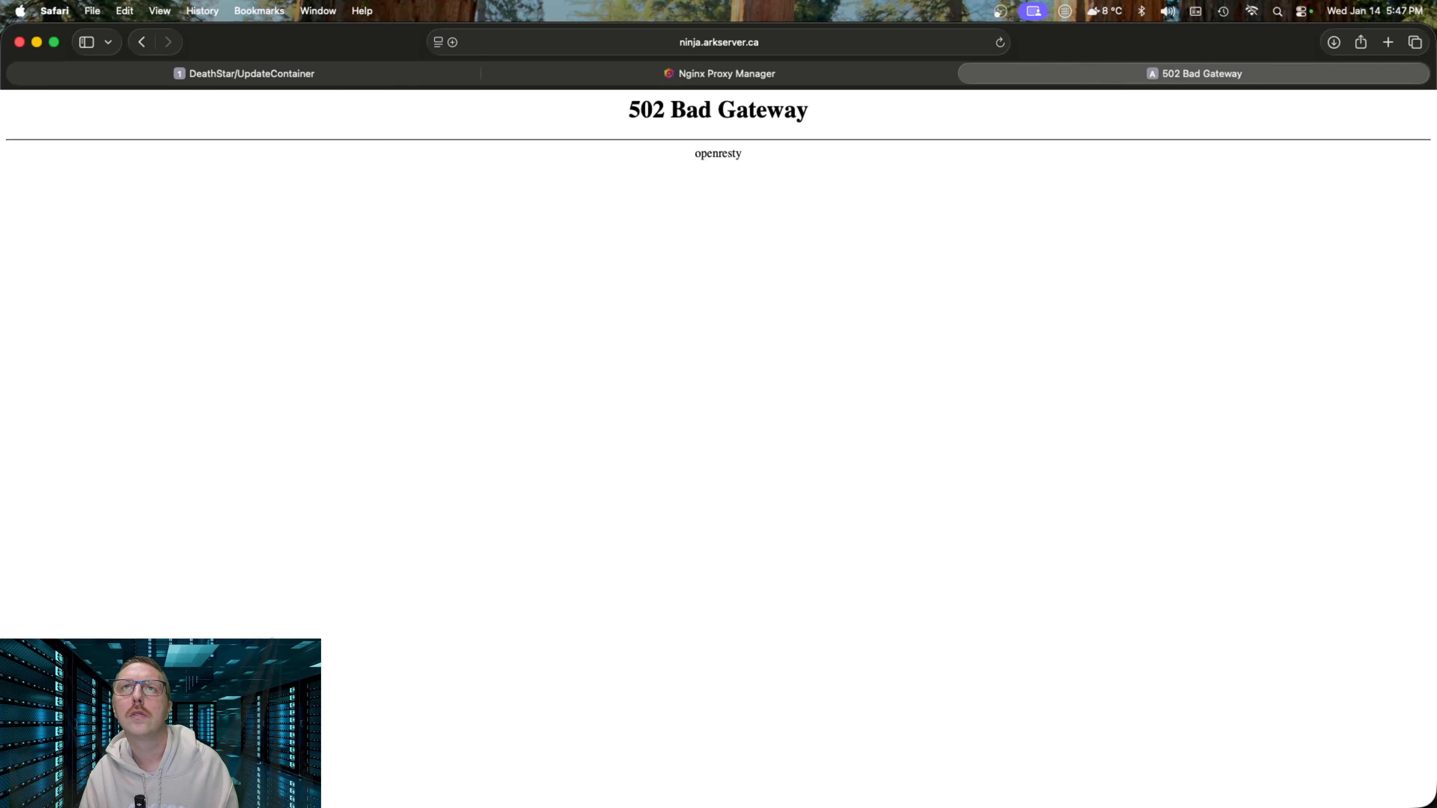
{"action": "left_click", "coordinate": [841, 79]}
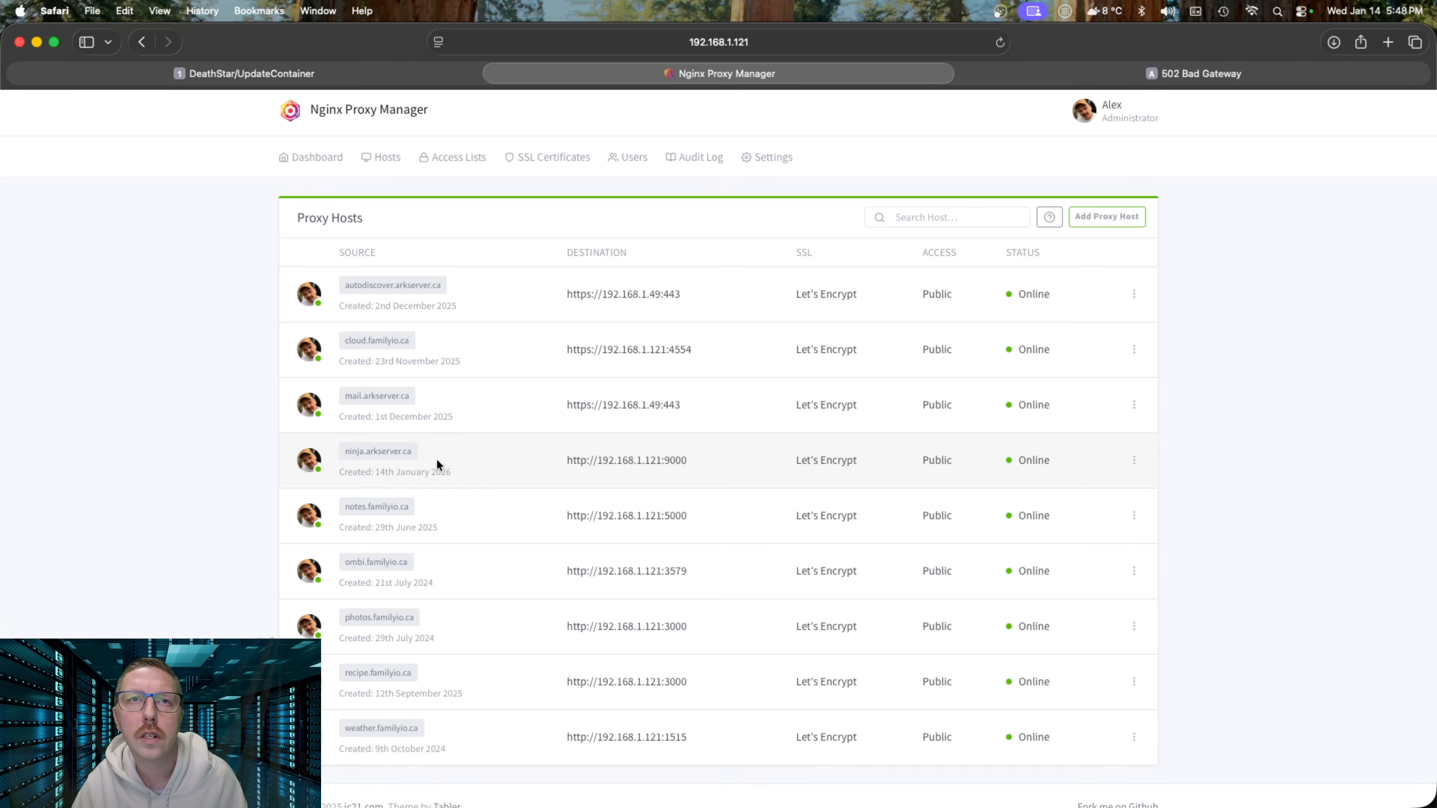
{"action": "left_click", "coordinate": [1236, 83]}
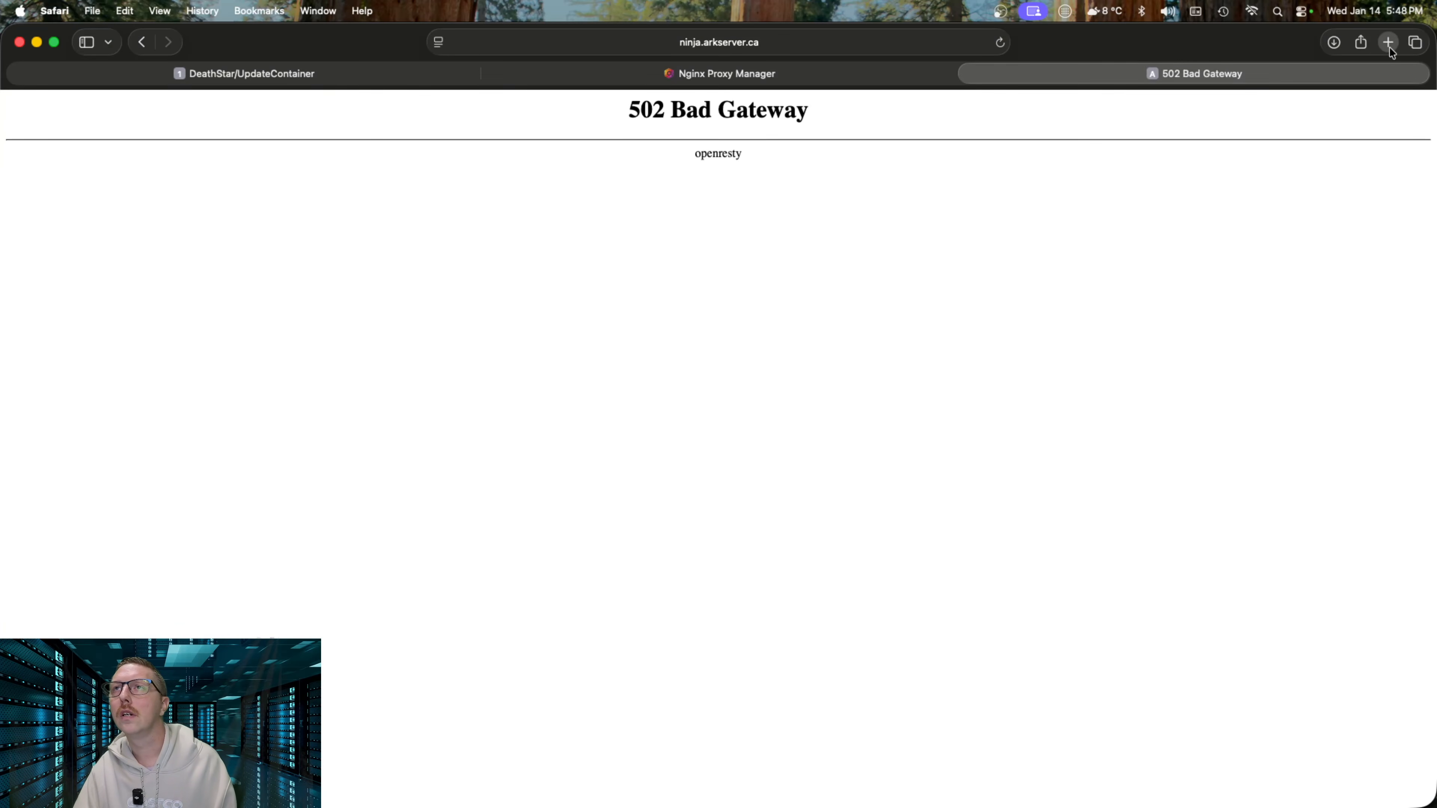
Open porkbun.com in a new tab and go to the account's Domain Management page.
{"action": "left_click", "coordinate": [1389, 44]}
{"action": "type", "text": "pork"}
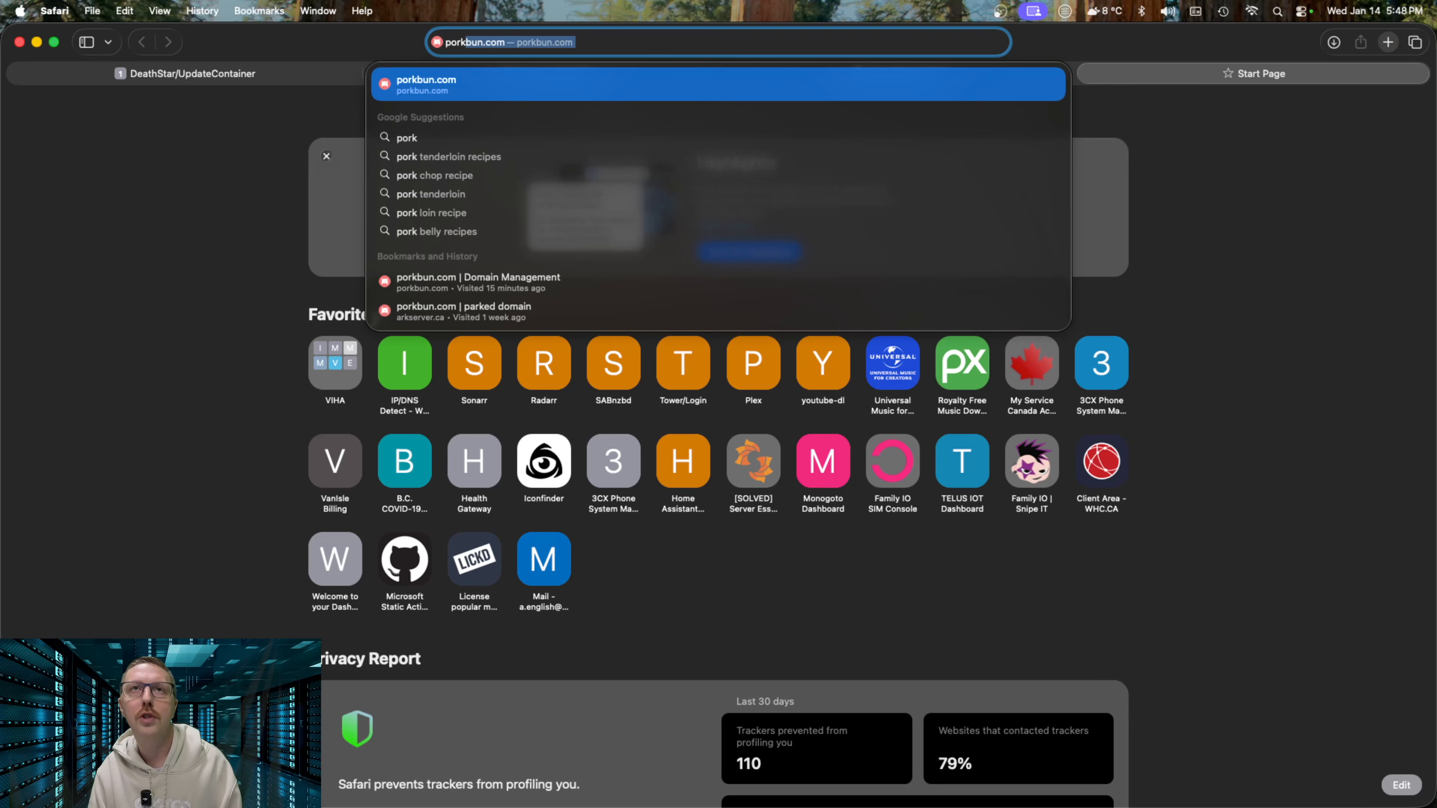
{"action": "key", "text": "Return"}
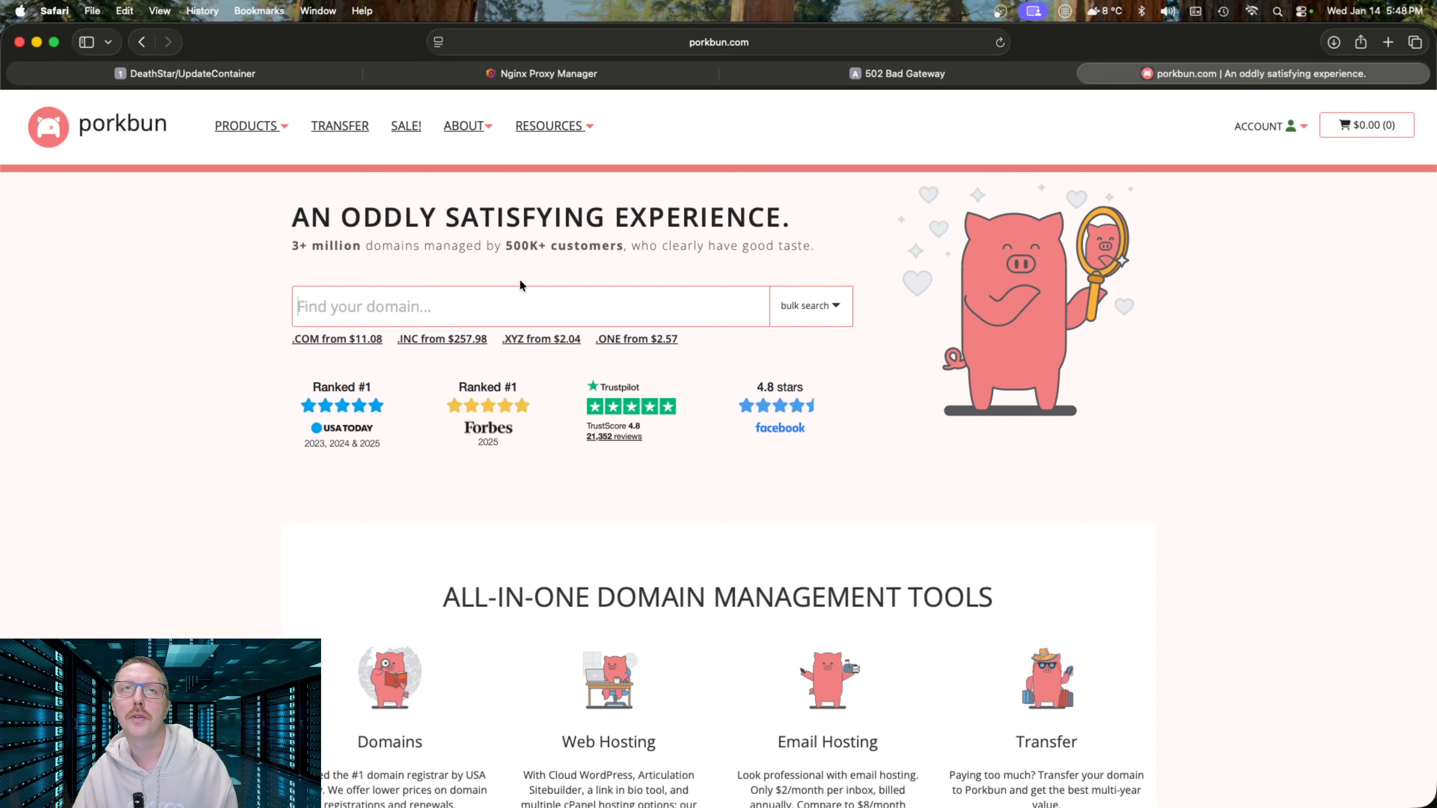
{"action": "left_click", "coordinate": [1267, 126]}
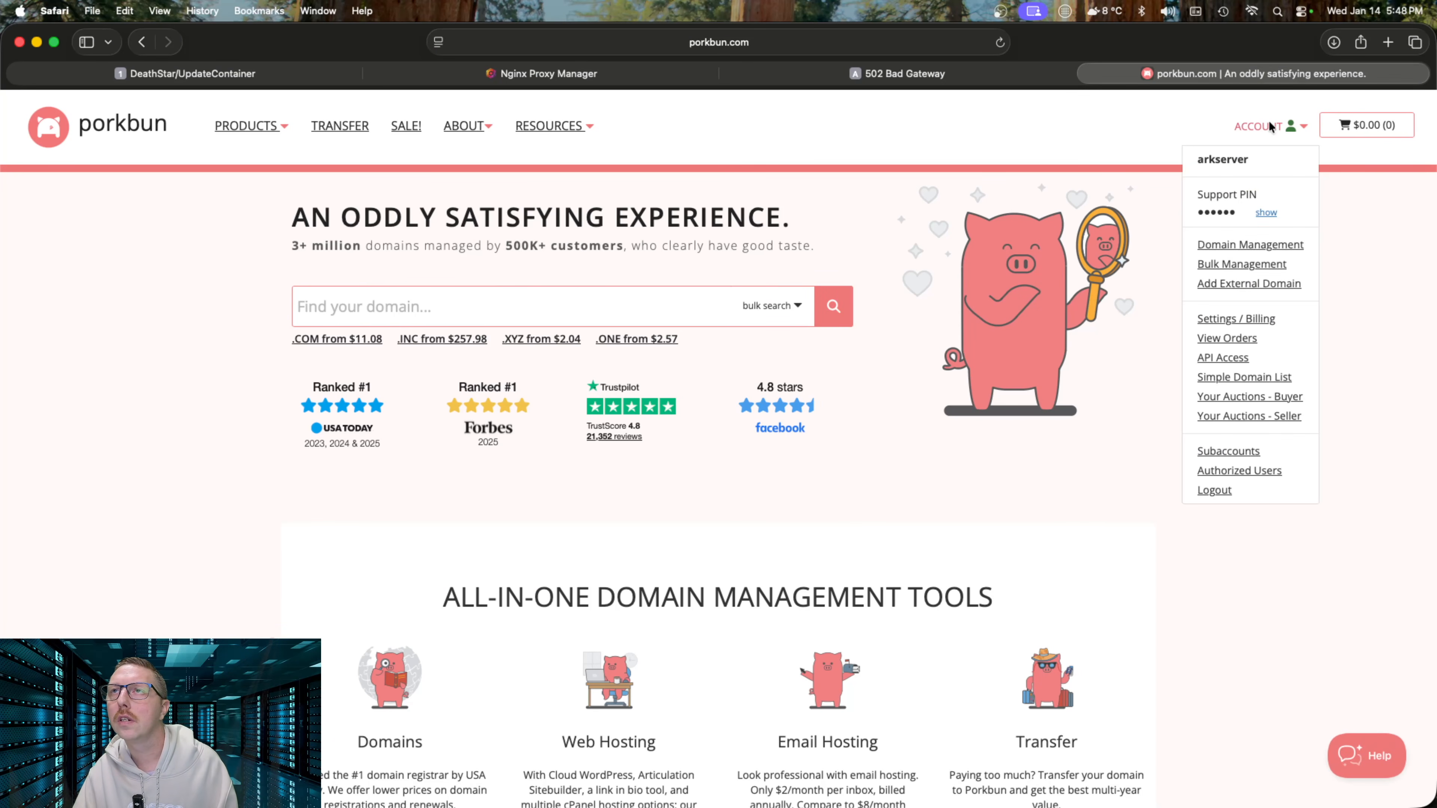
{"action": "left_click", "coordinate": [1221, 158]}
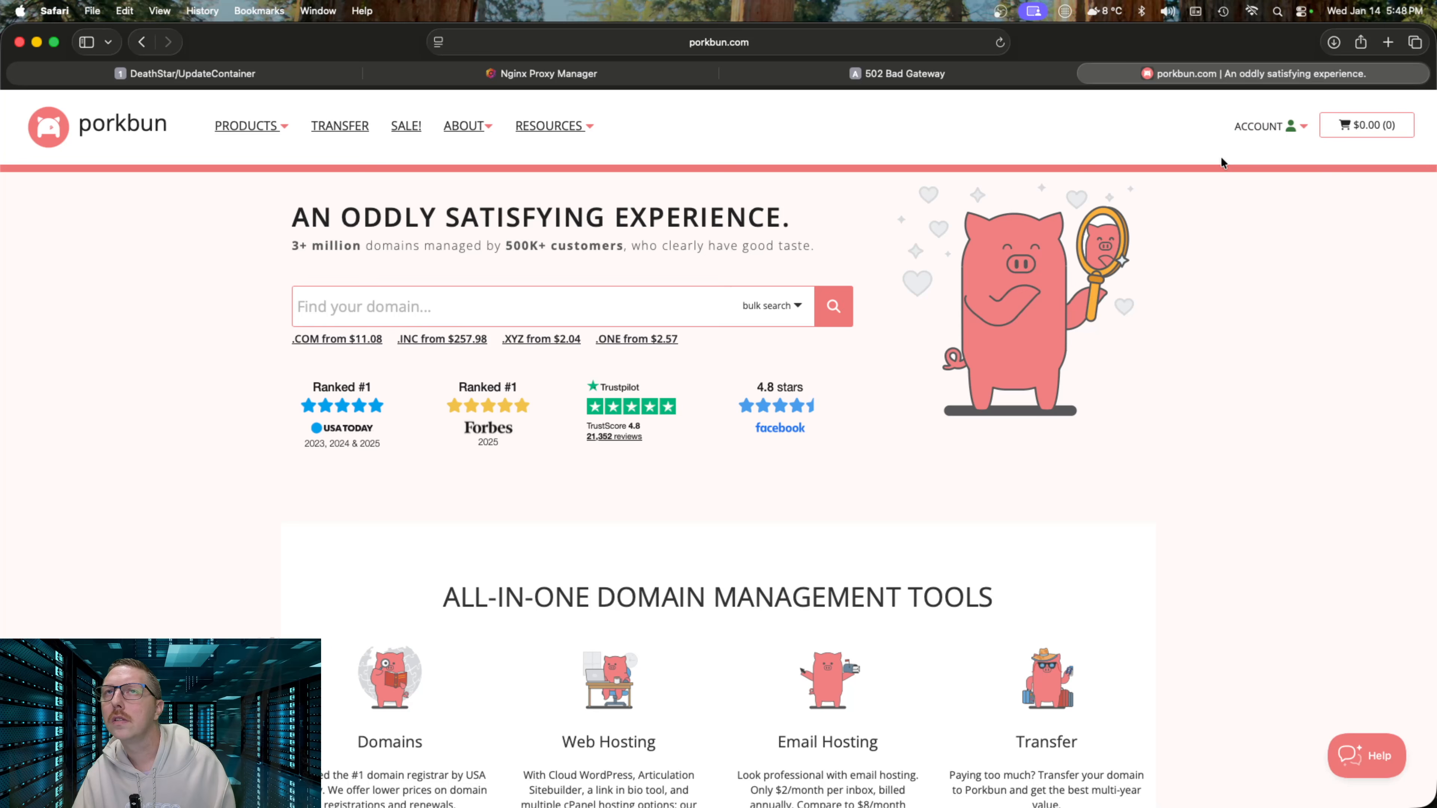
{"action": "left_click", "coordinate": [1262, 128]}
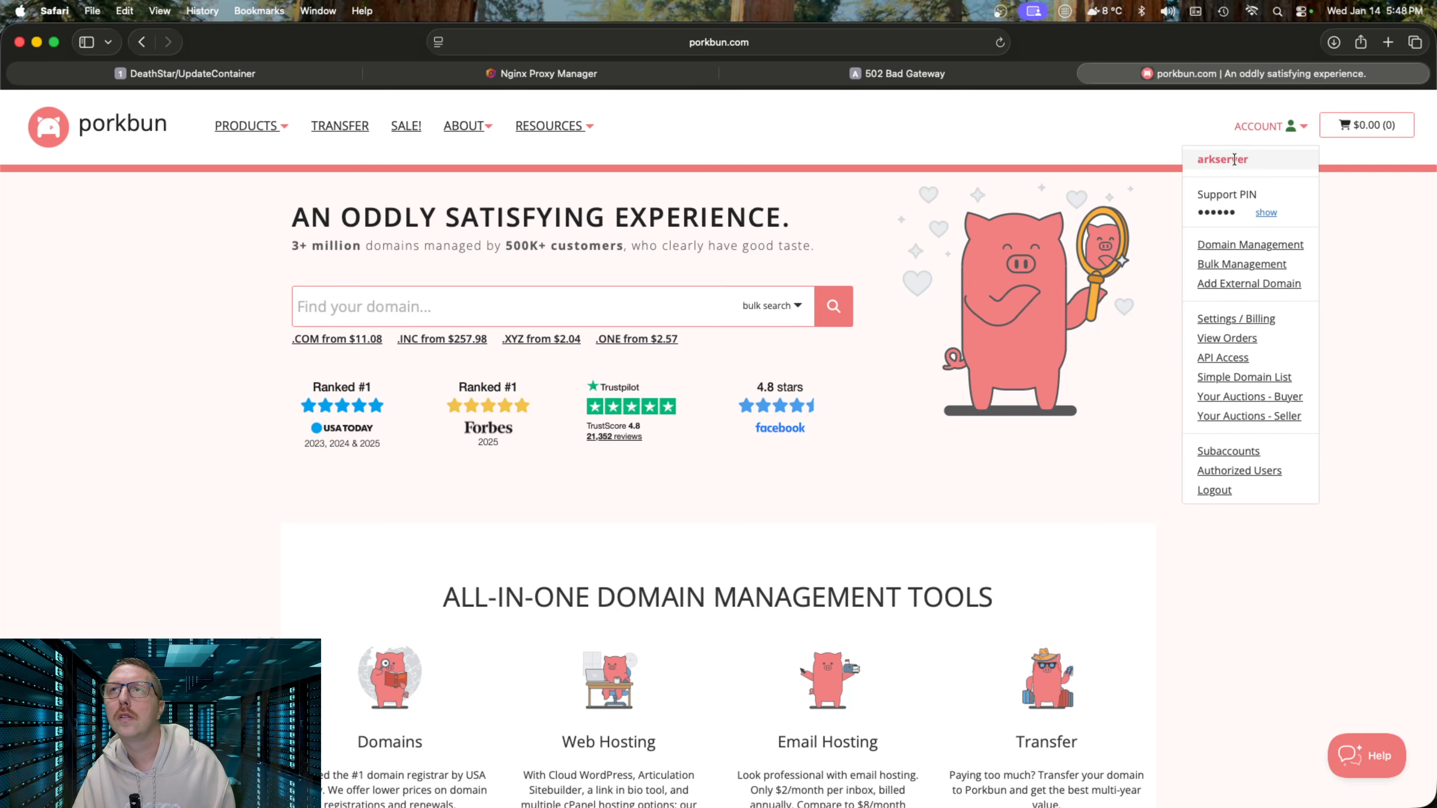
{"action": "left_click", "coordinate": [1280, 246]}
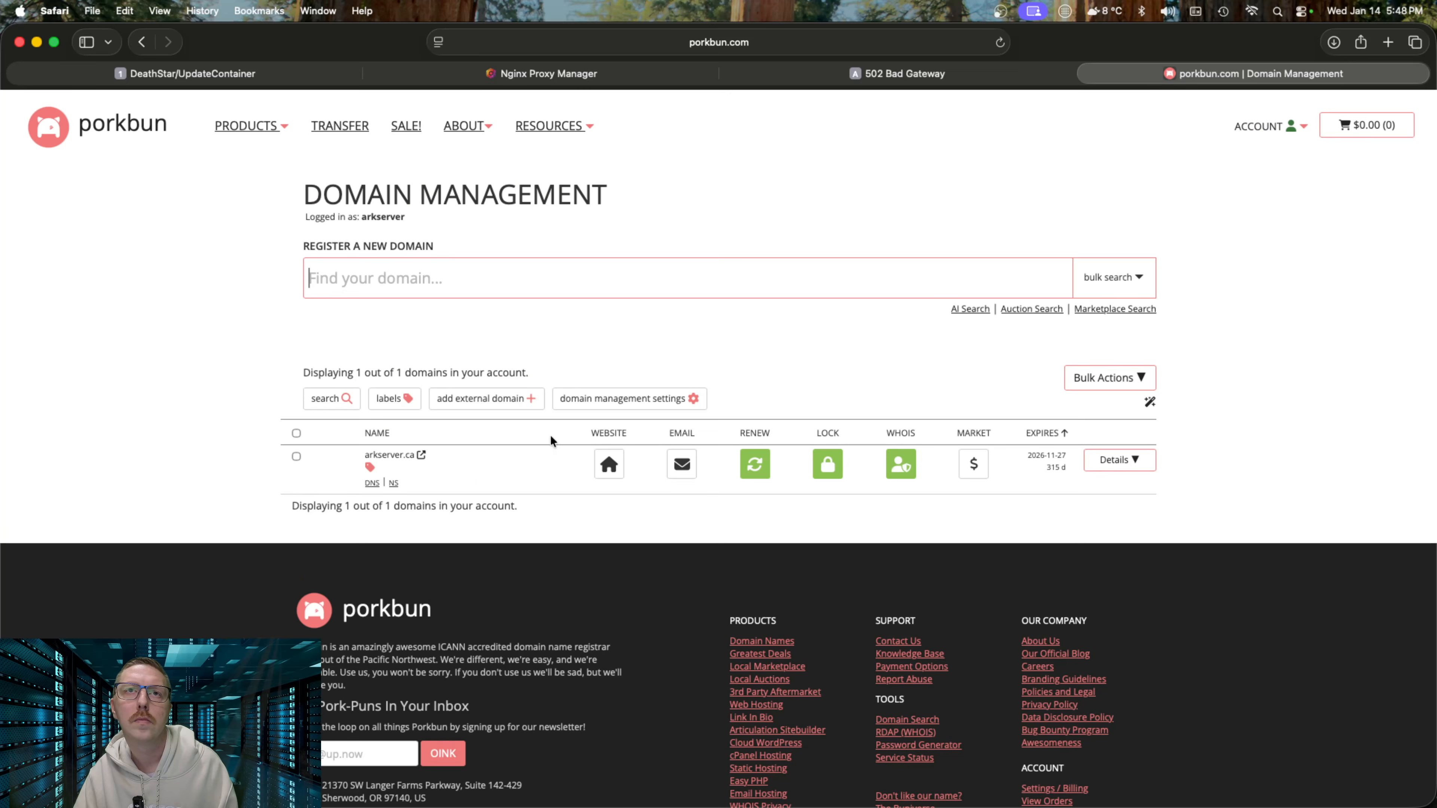
Open the DNS records of arkserver.ca, check the A record for ninja.arkserver.ca, and close the records.
{"action": "left_click", "coordinate": [372, 484]}
{"action": "scroll", "coordinate": [648, 540], "scroll_direction": "down", "scroll_amount": 3}
{"action": "scroll", "coordinate": [649, 540], "scroll_direction": "down", "scroll_amount": 10}
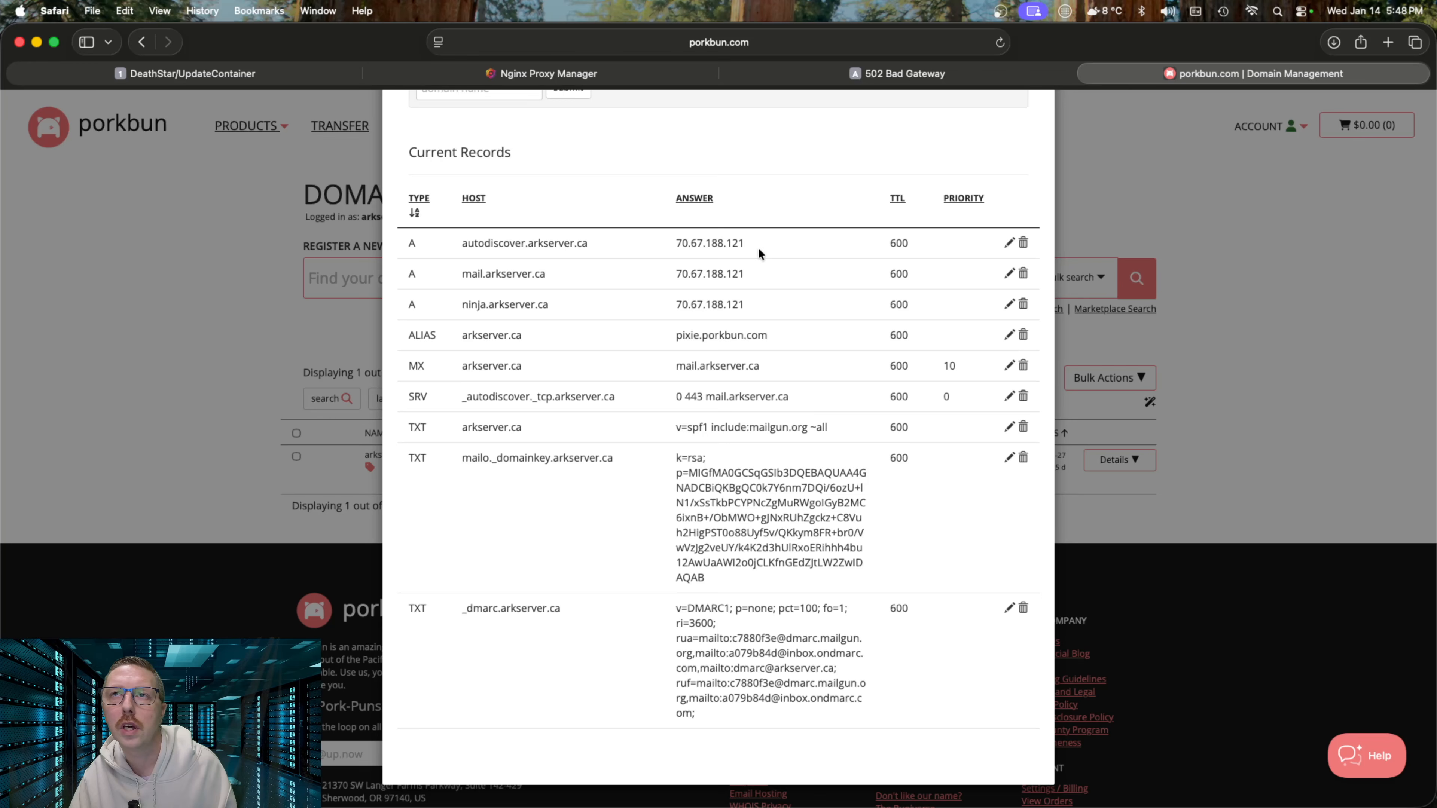
{"action": "left_click", "coordinate": [1127, 164]}
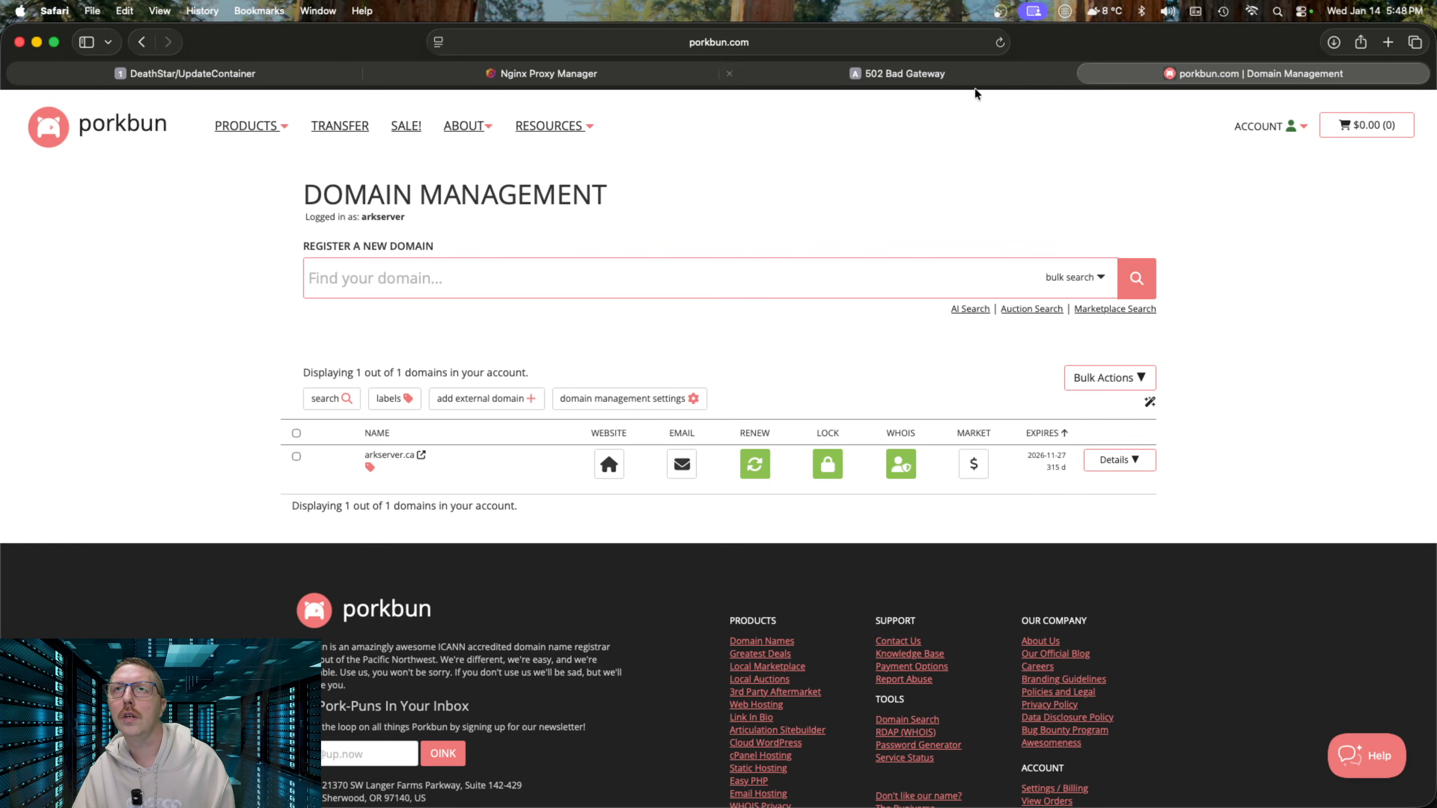
Reload ninja.arkserver.ca, request the address once more, and close its tab.
{"action": "left_click", "coordinate": [959, 78]}
{"action": "left_click", "coordinate": [1000, 42]}
{"action": "left_click", "coordinate": [608, 41]}
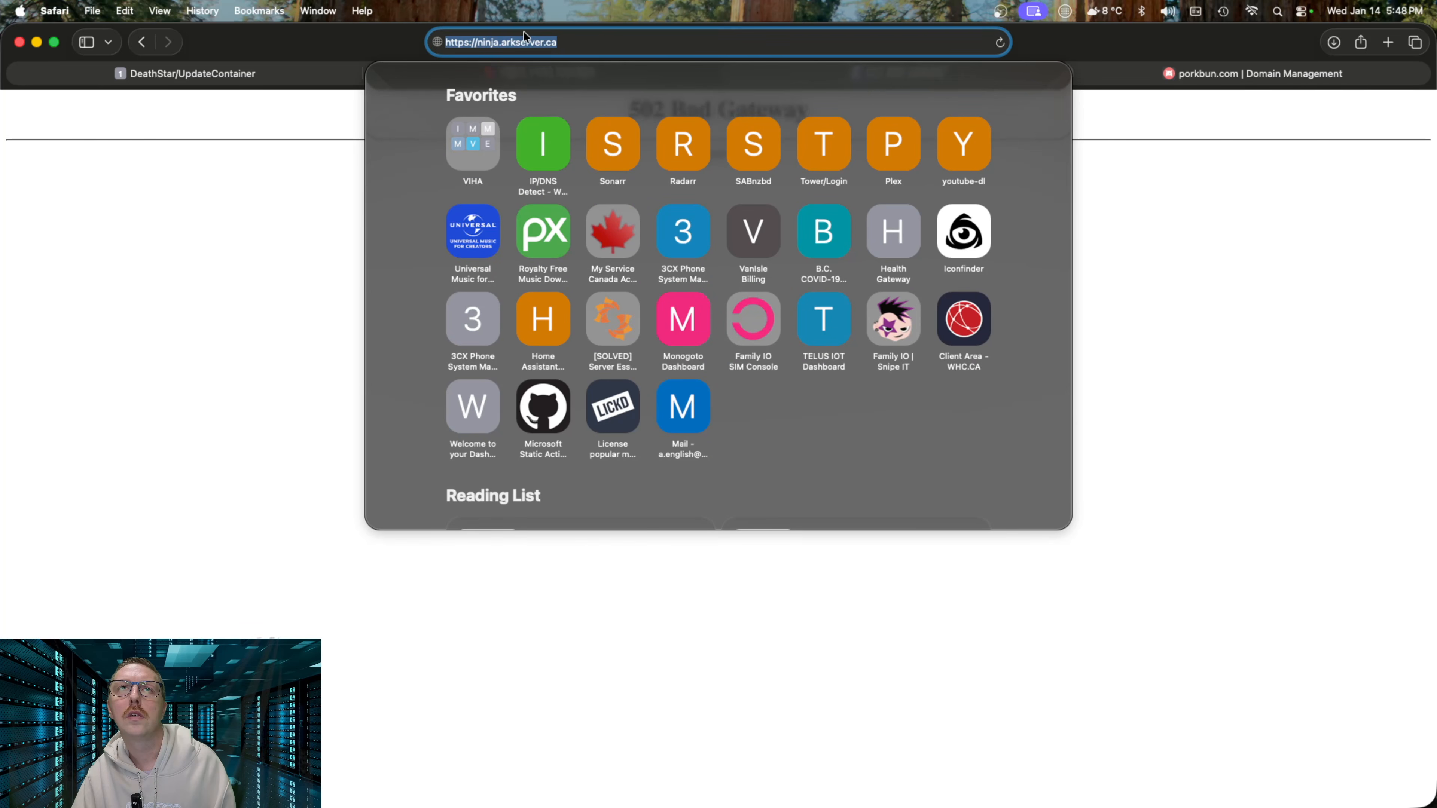
{"action": "left_click", "coordinate": [471, 42]}
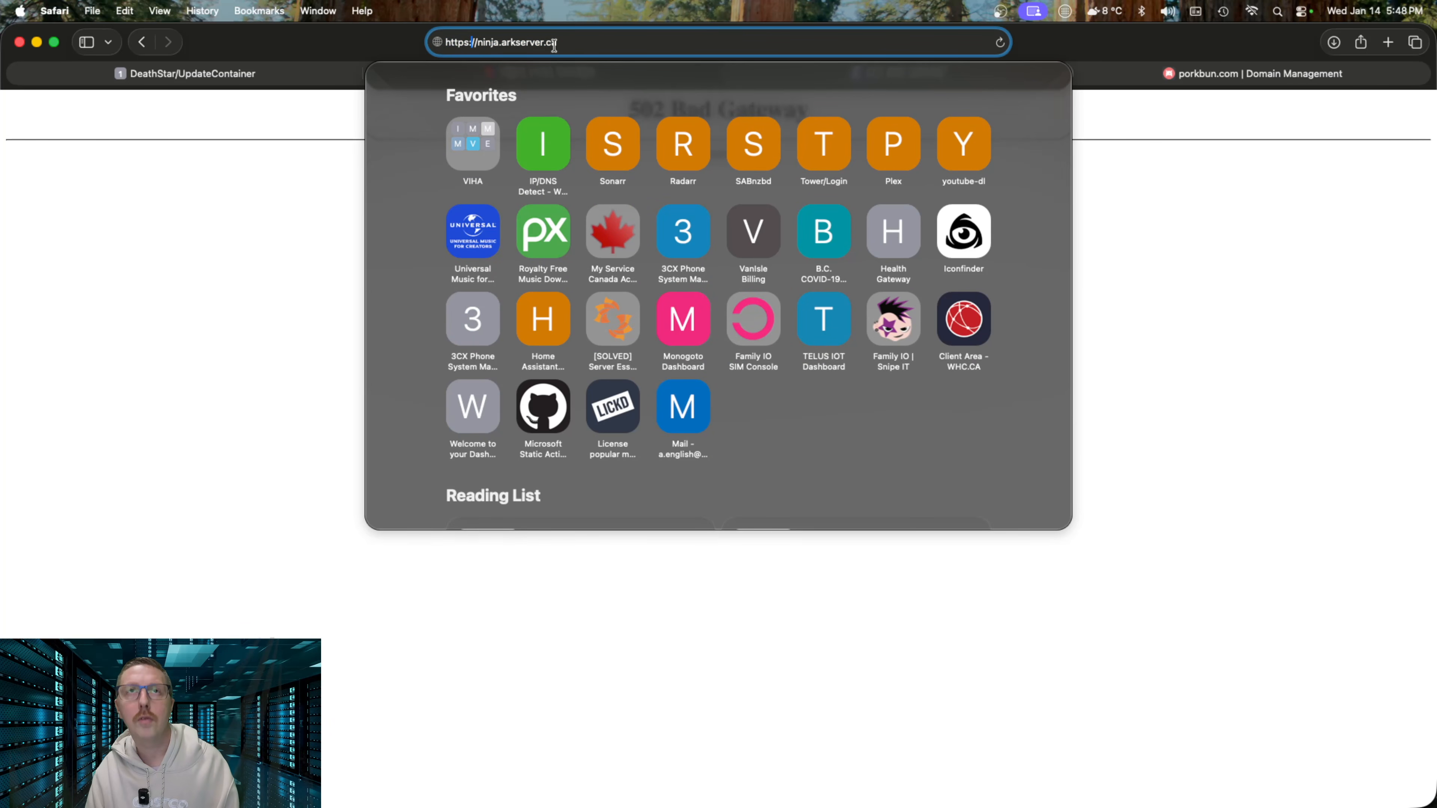
{"action": "key", "text": "Return"}
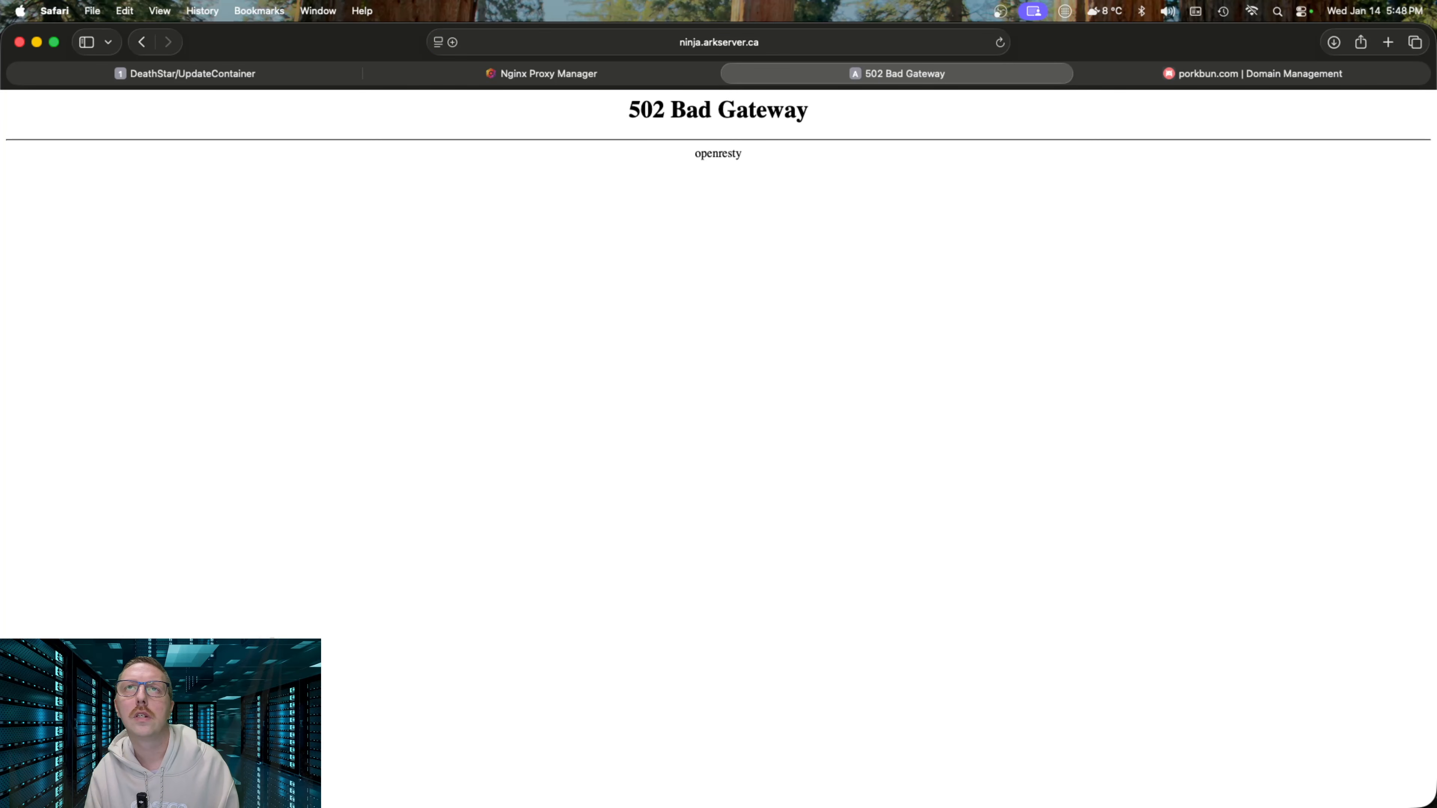
{"action": "left_click", "coordinate": [731, 73]}
Return to the Unraid container update page and finish it to get back to the Docker containers list.
{"action": "left_click", "coordinate": [600, 71]}
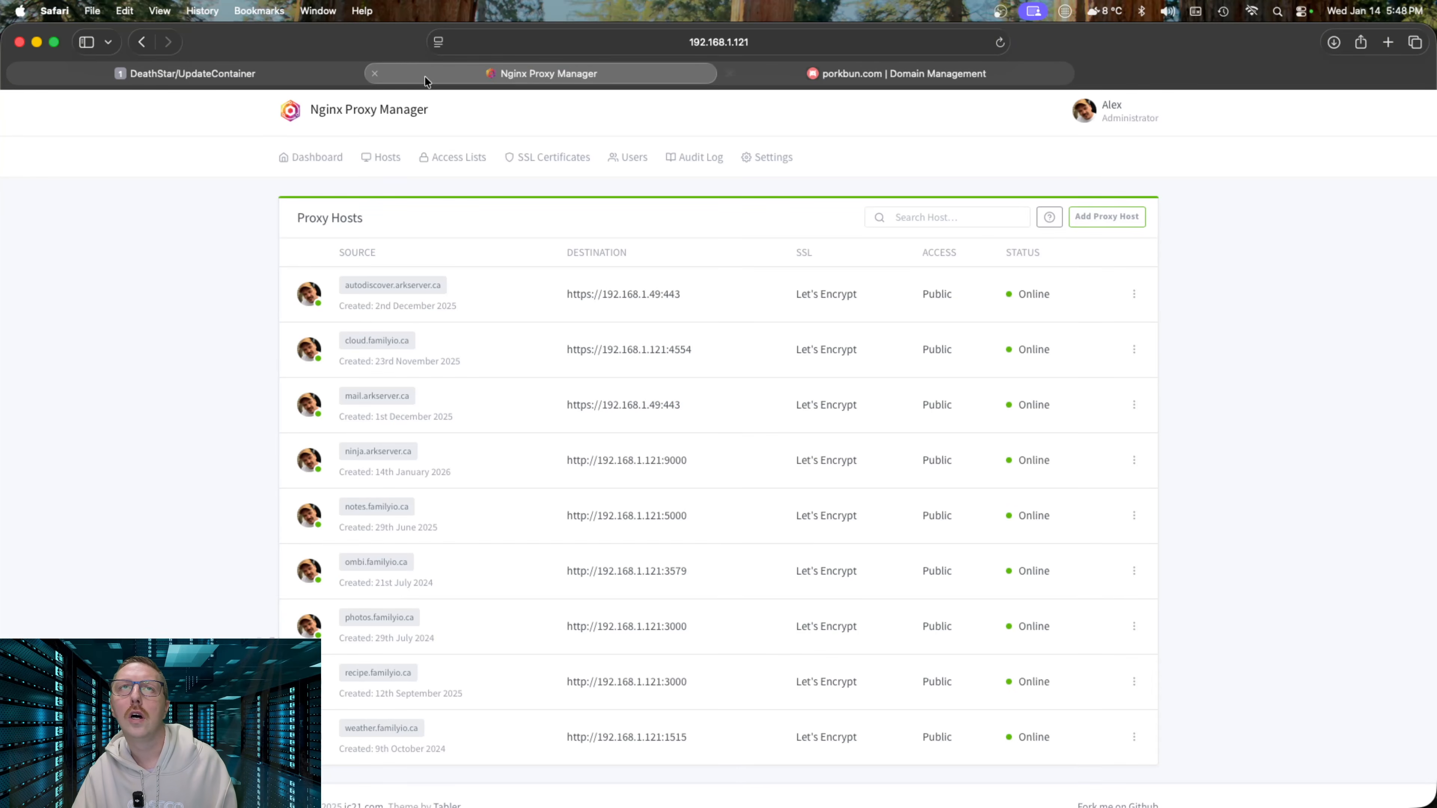
{"action": "left_click", "coordinate": [187, 74]}
{"action": "scroll", "coordinate": [792, 680], "scroll_direction": "down", "scroll_amount": 1}
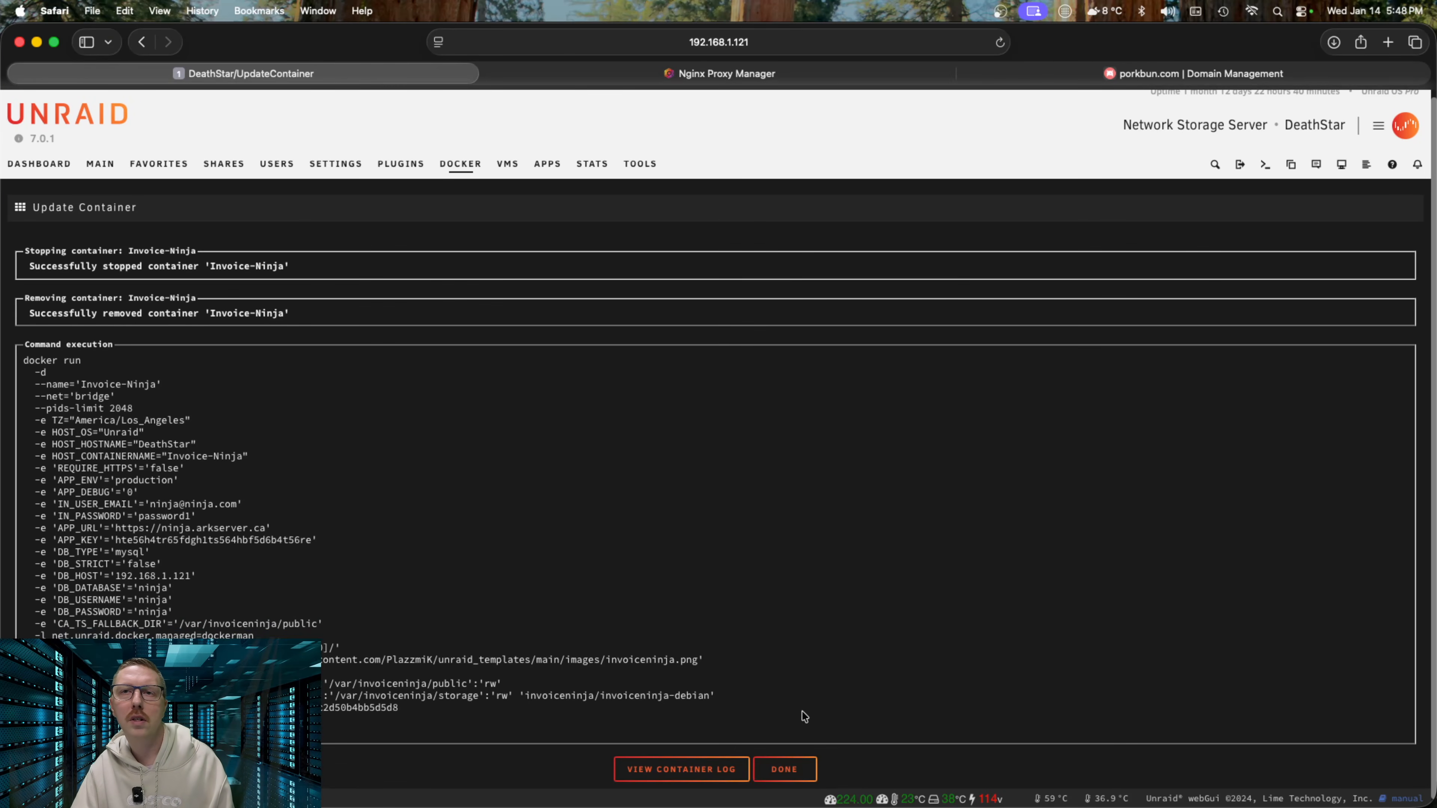
{"action": "left_click", "coordinate": [786, 766]}
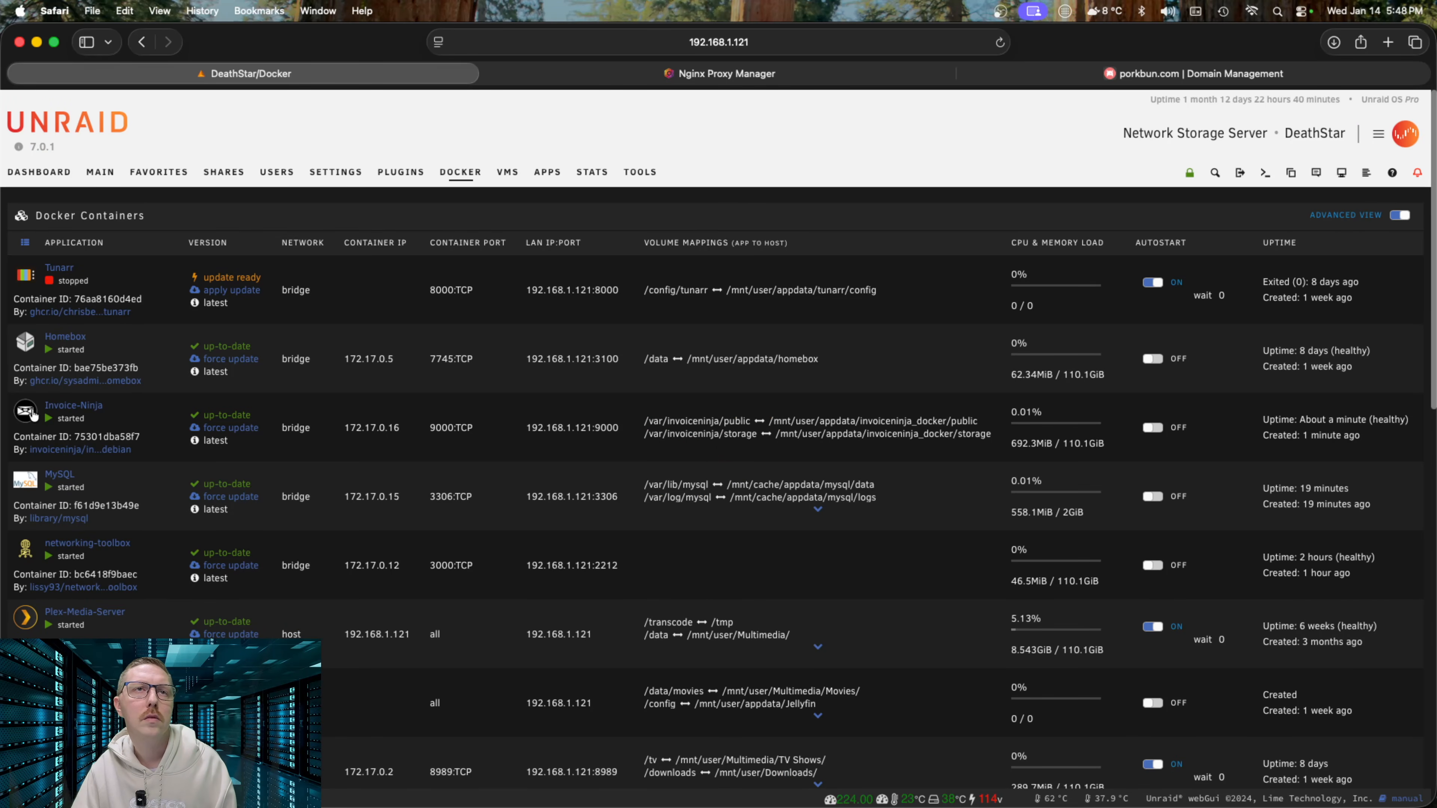
{"action": "left_click", "coordinate": [25, 411]}
{"action": "left_click", "coordinate": [101, 573]}
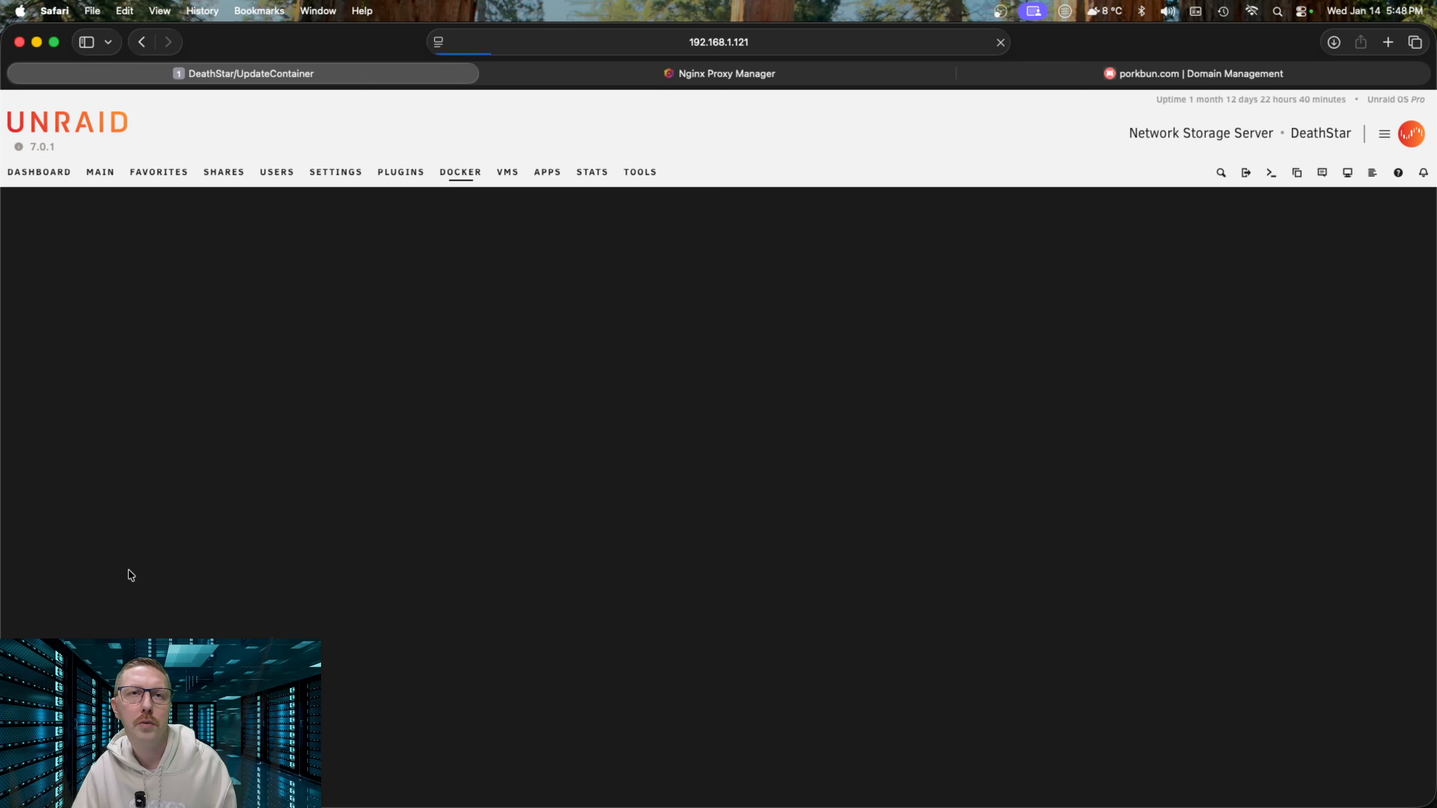
{"action": "scroll", "coordinate": [660, 592], "scroll_direction": "down", "scroll_amount": 10}
{"action": "scroll", "coordinate": [661, 592], "scroll_direction": "down", "scroll_amount": 3}
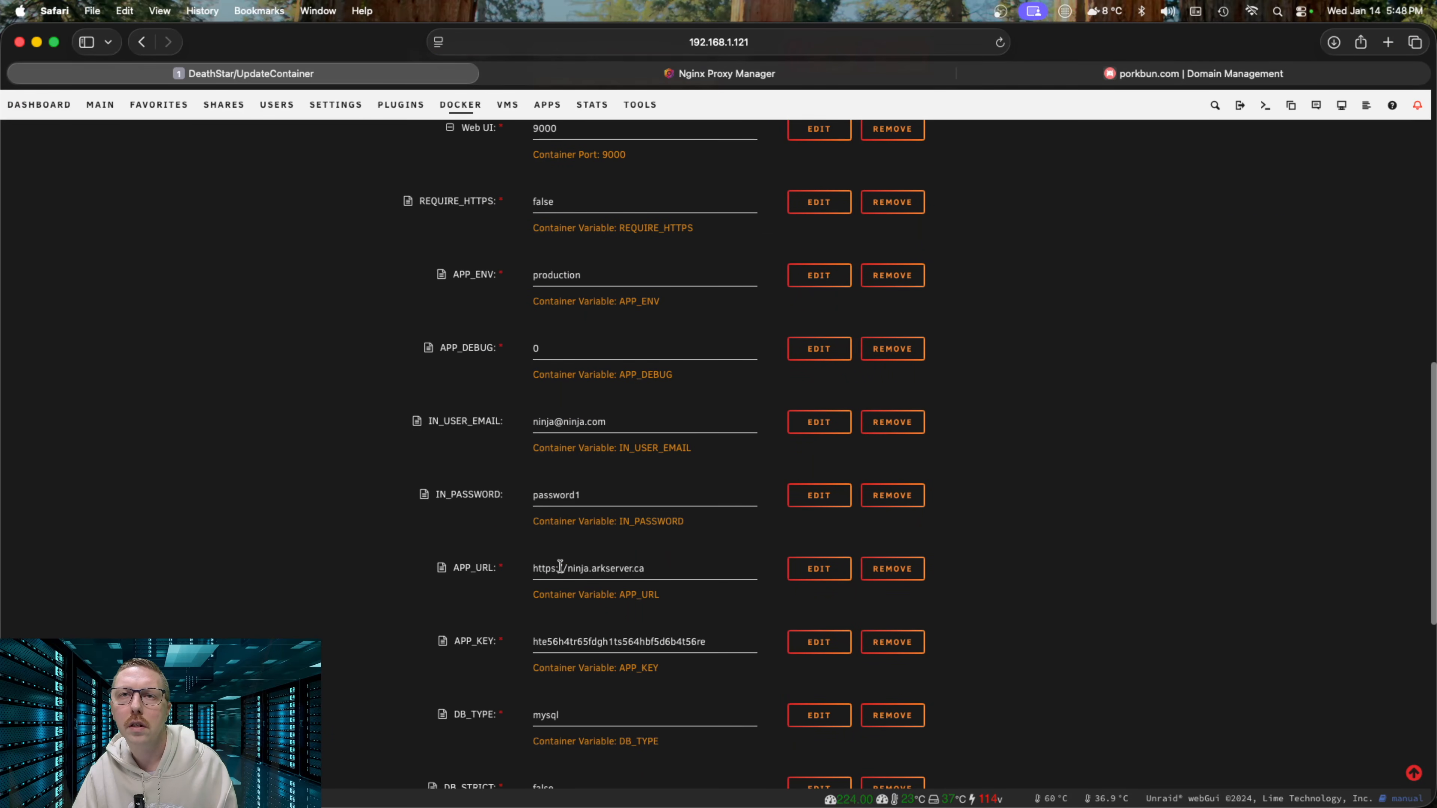
{"action": "left_click_drag", "start_coordinate": [567, 570], "coordinate": [492, 567]}
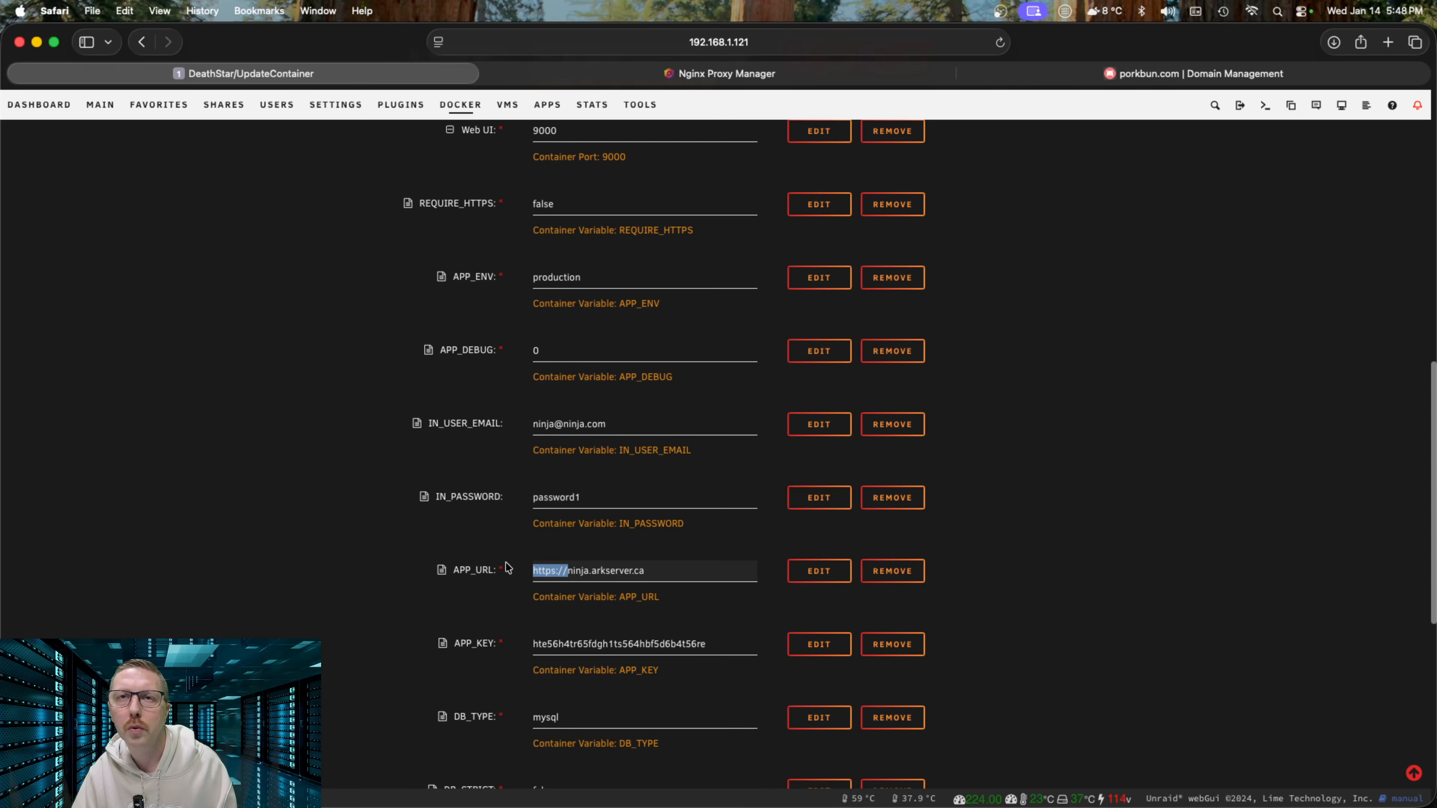
{"action": "key", "text": "BackSpace"}
{"action": "left_click", "coordinate": [689, 548]}
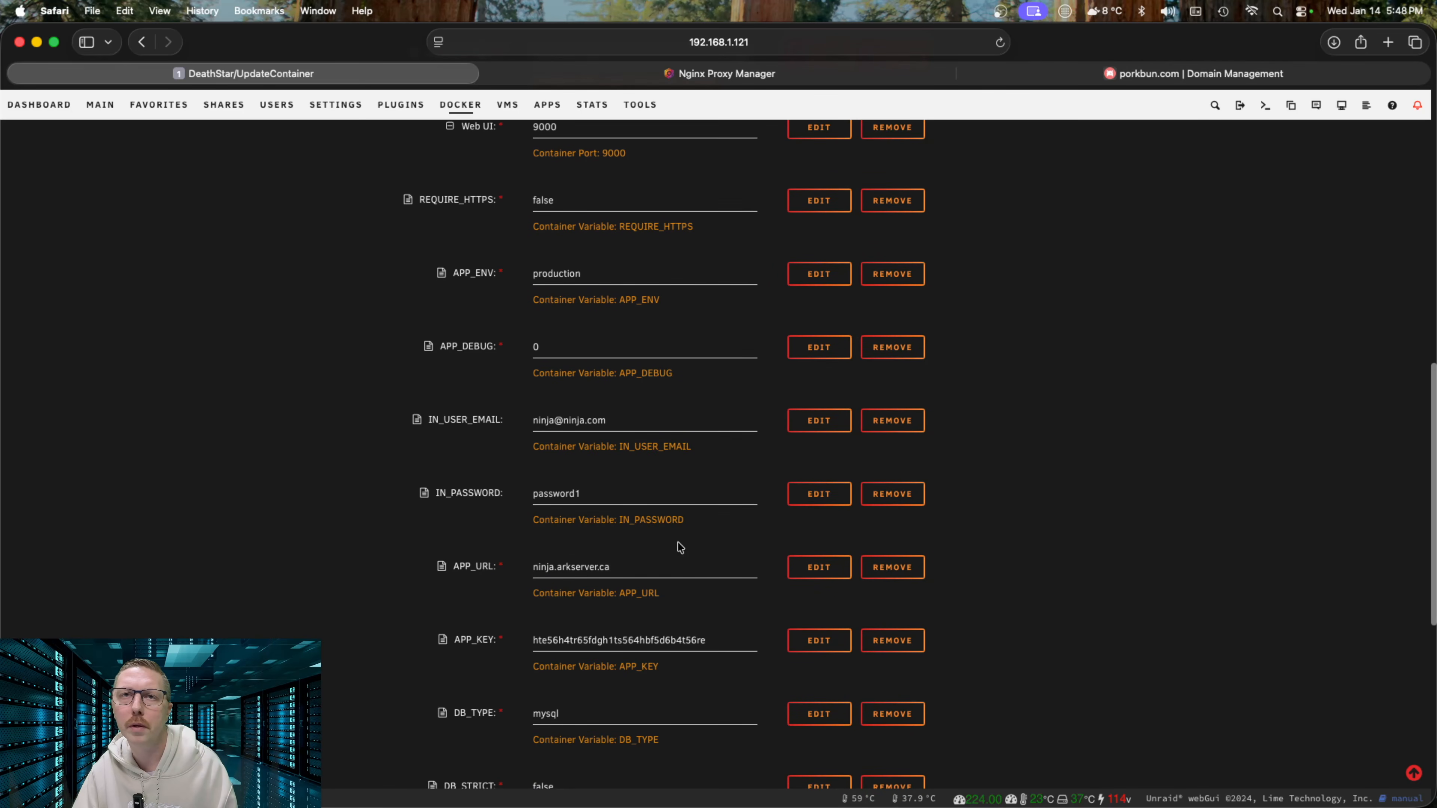
{"action": "scroll", "coordinate": [687, 577], "scroll_direction": "down", "scroll_amount": 9}
{"action": "left_click", "coordinate": [553, 753]}
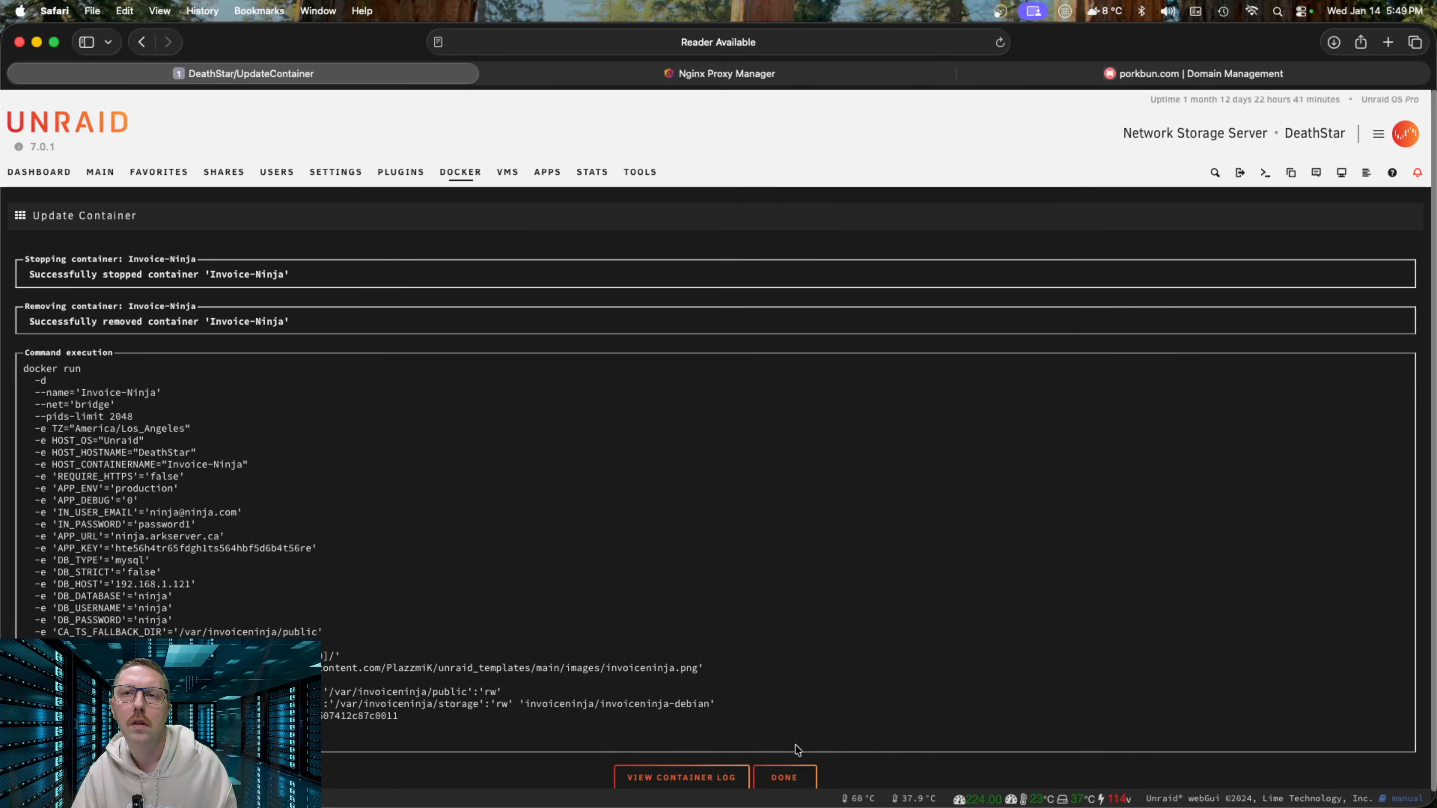
{"action": "left_click", "coordinate": [802, 779]}
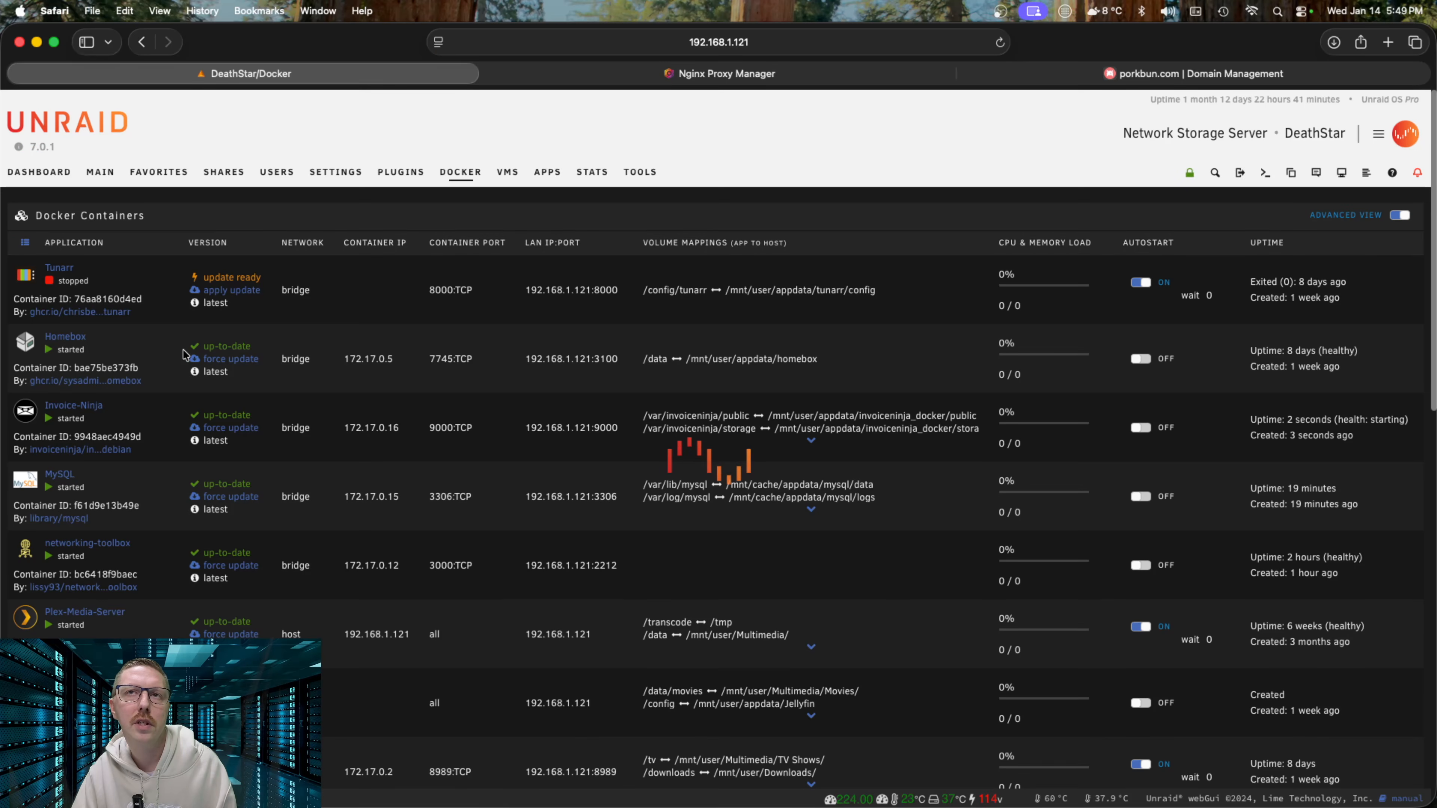
Open the Invoice-Ninja container's logs, review the startup output, and close the log window.
{"action": "left_click", "coordinate": [26, 413]}
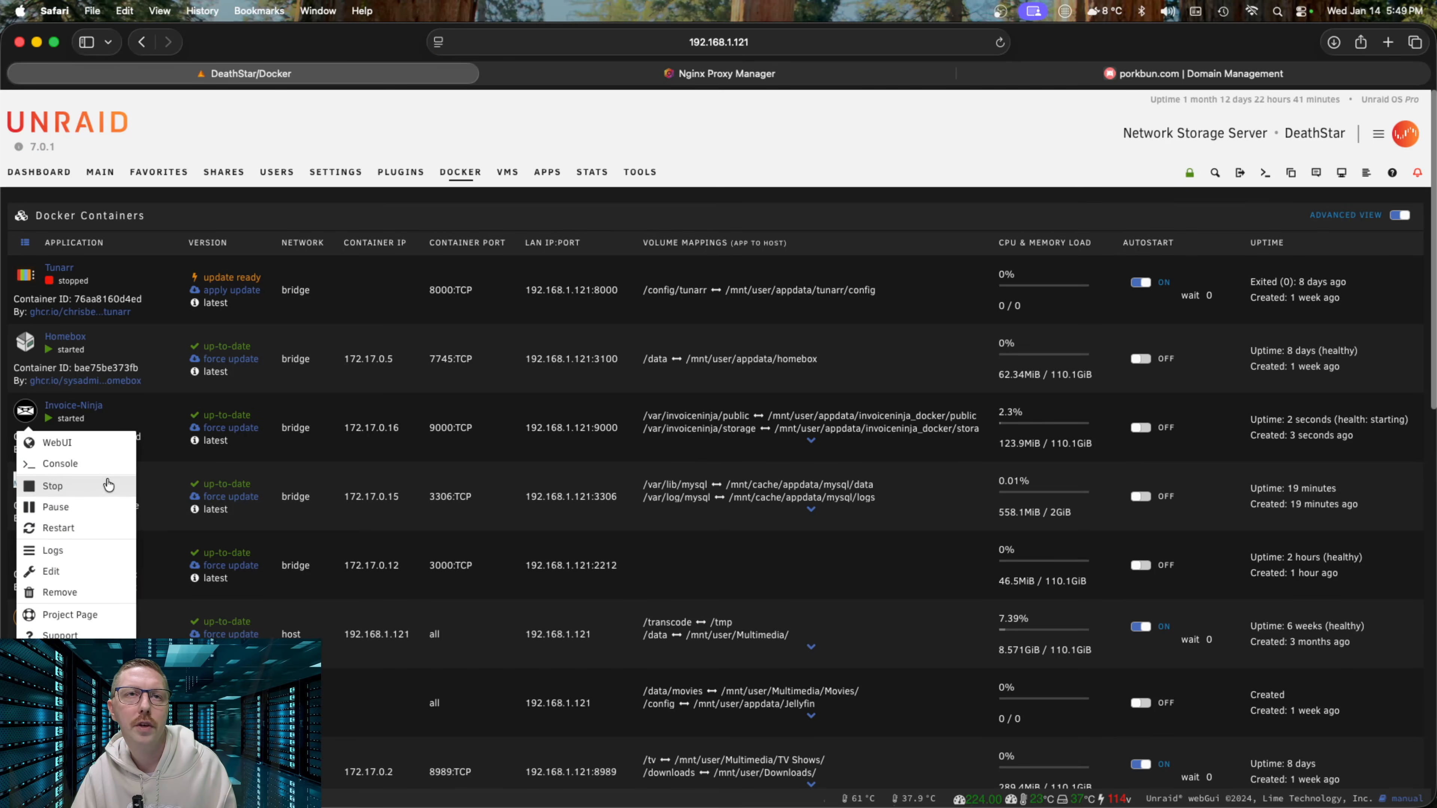
{"action": "left_click", "coordinate": [102, 552]}
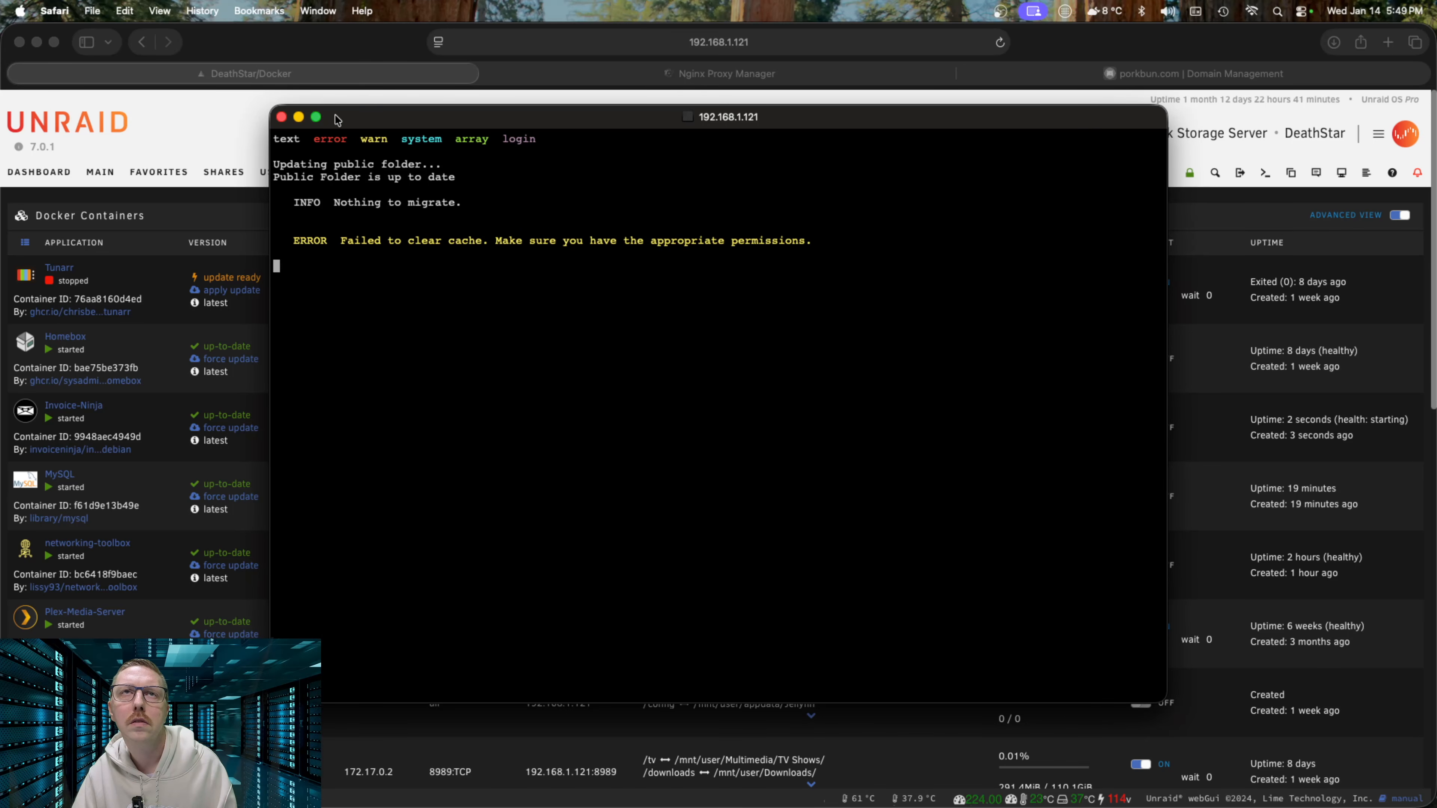
{"action": "left_click", "coordinate": [281, 117]}
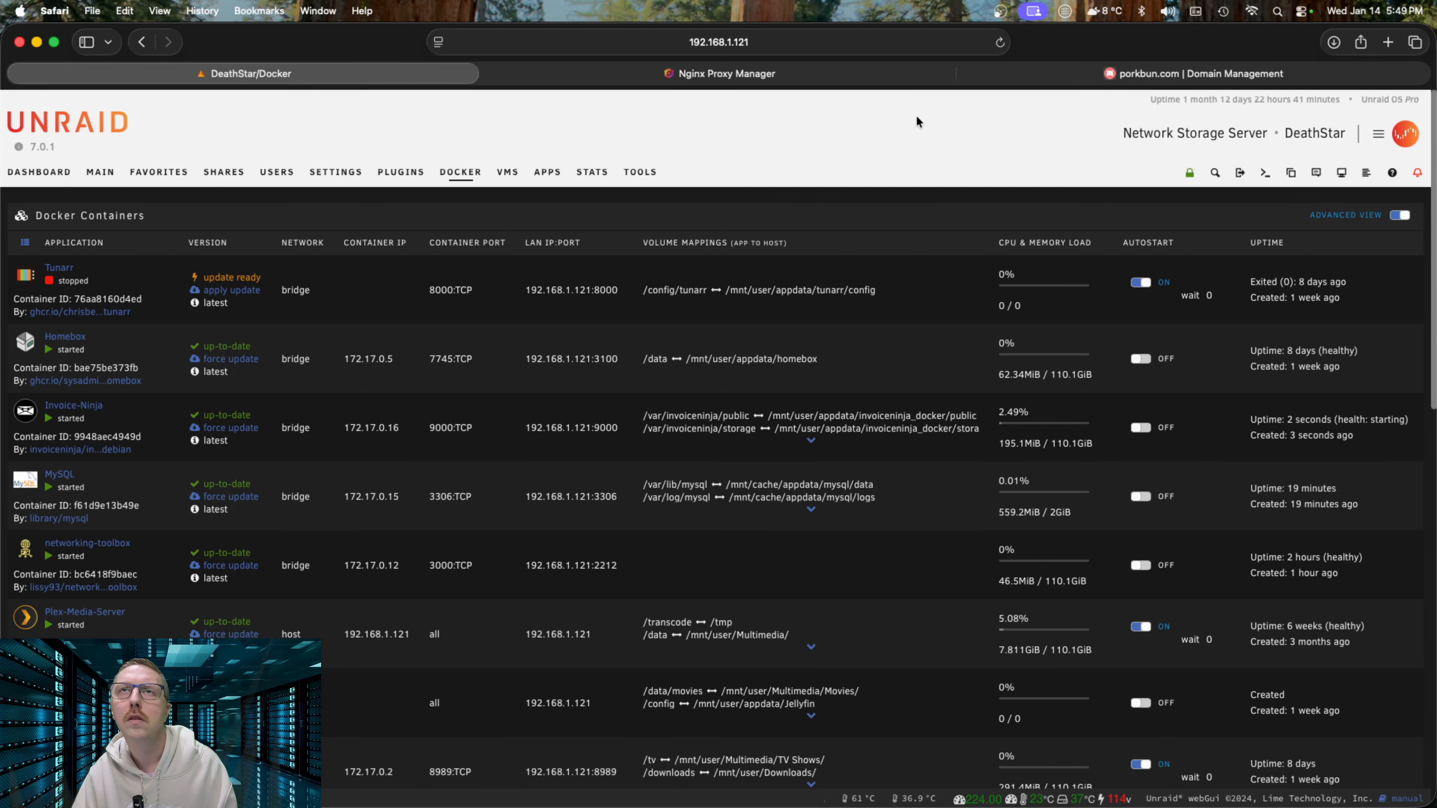
Open ninja.arkserver.ca from its entry in the Nginx Proxy Manager proxy hosts list and request the address once more.
{"action": "left_click", "coordinate": [1008, 73]}
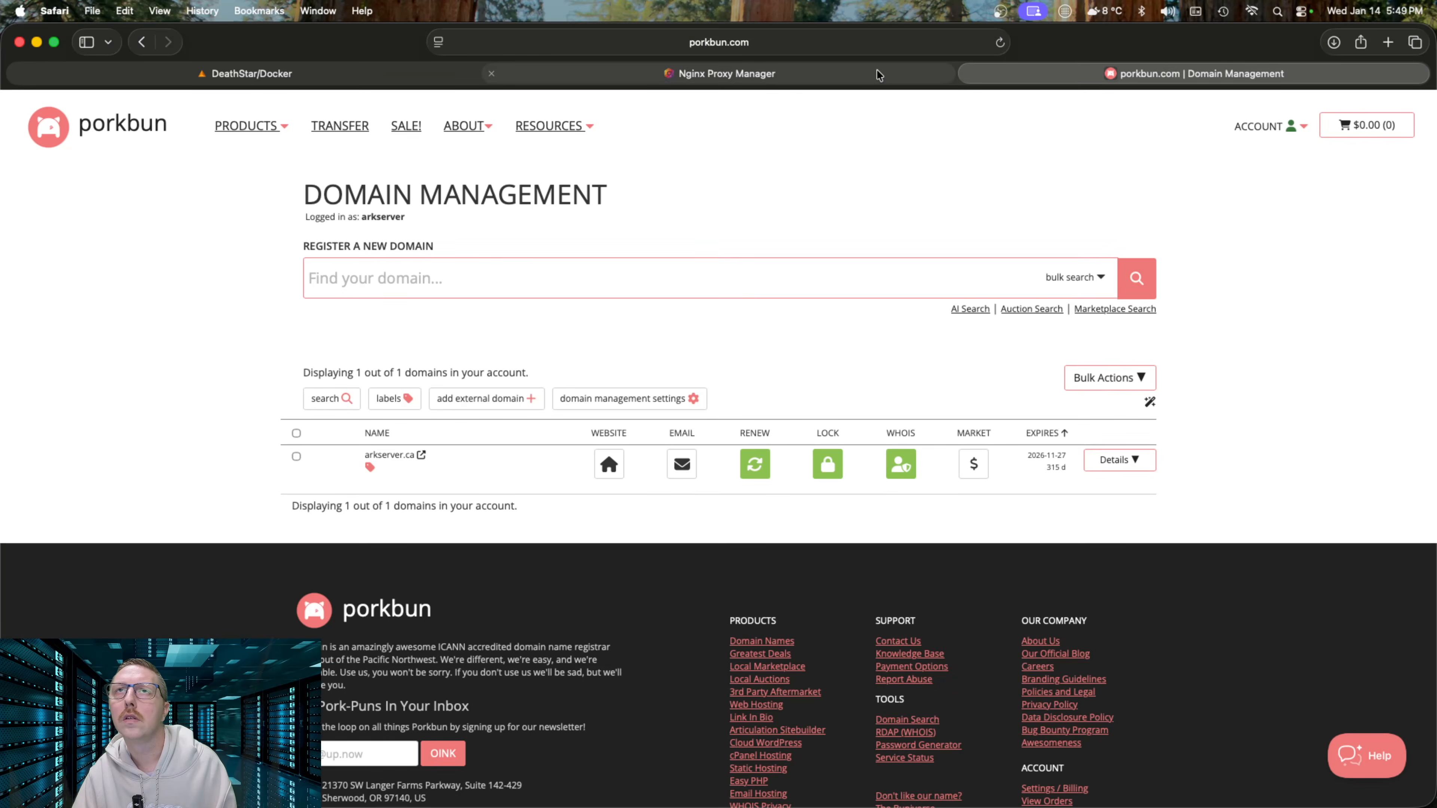
{"action": "left_click", "coordinate": [878, 71]}
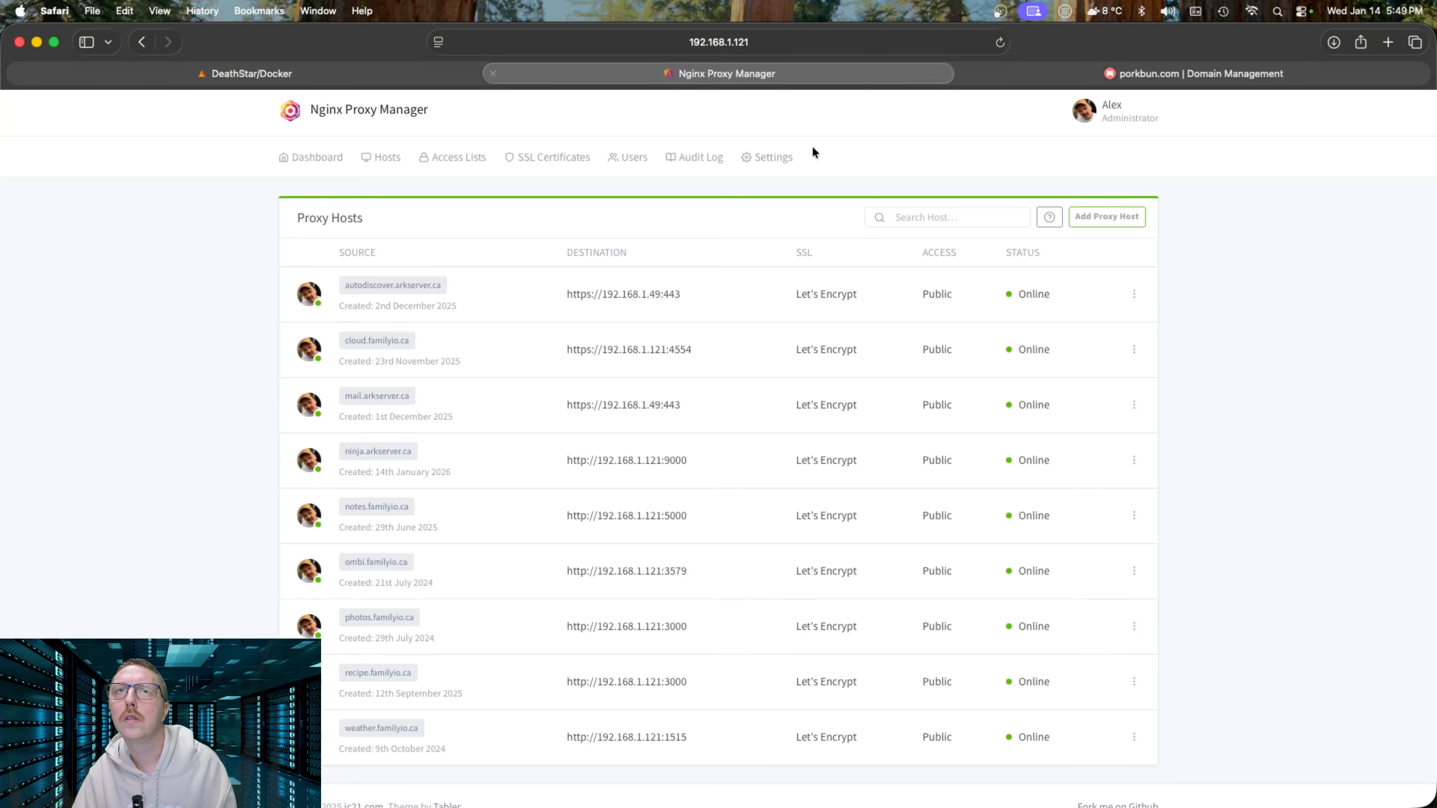
{"action": "left_click", "coordinate": [401, 455]}
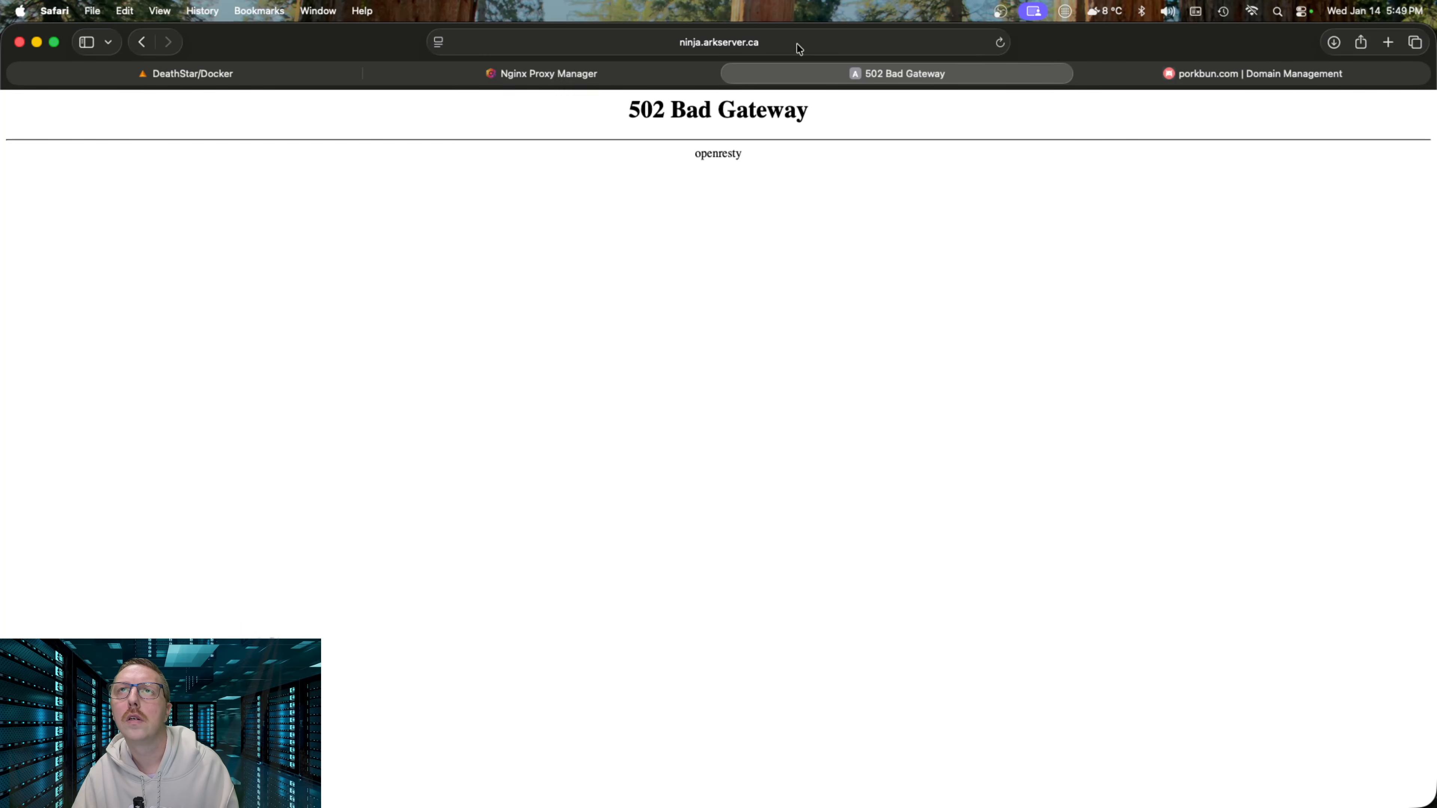
{"action": "left_click", "coordinate": [799, 48]}
{"action": "left_click", "coordinate": [465, 42]}
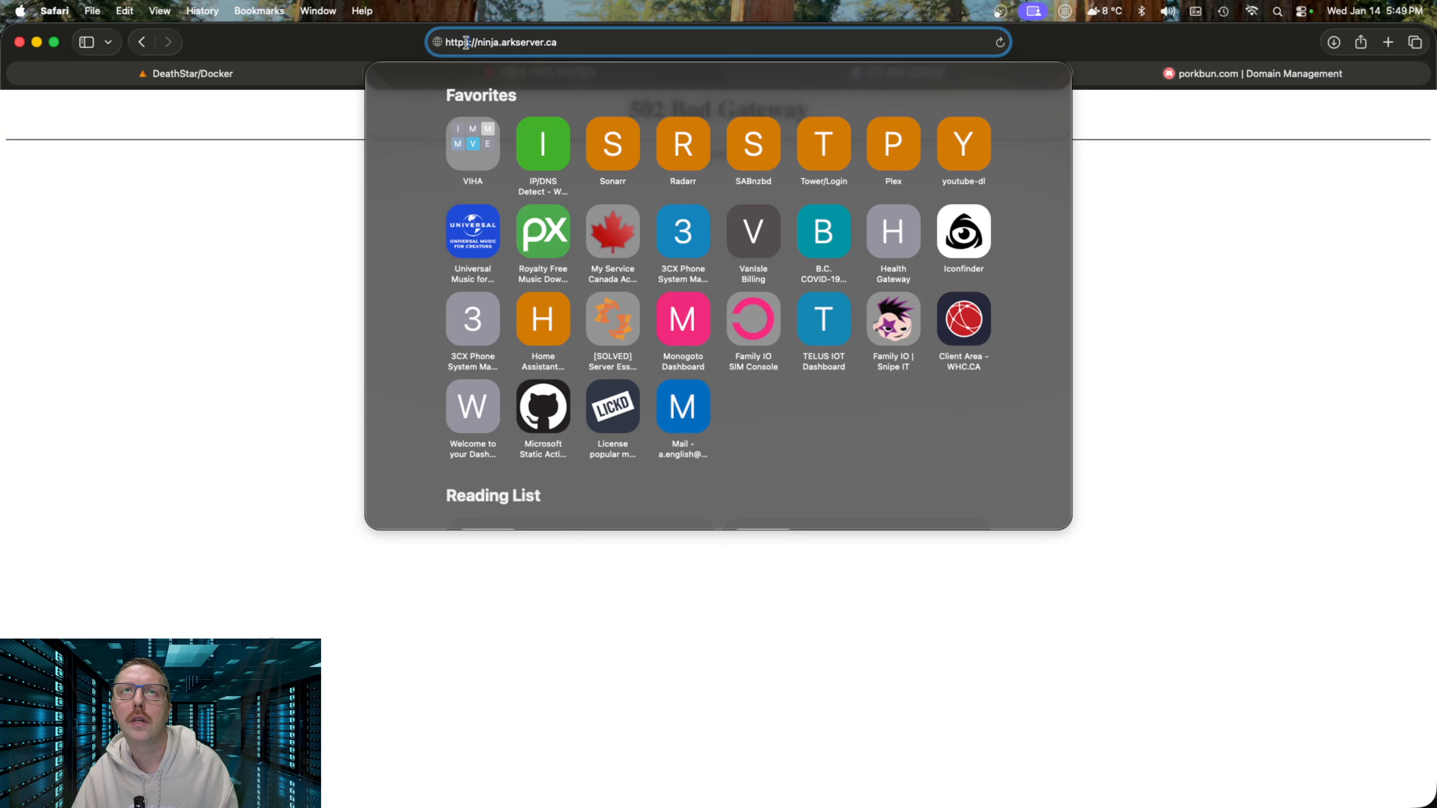
{"action": "key", "text": "Return"}
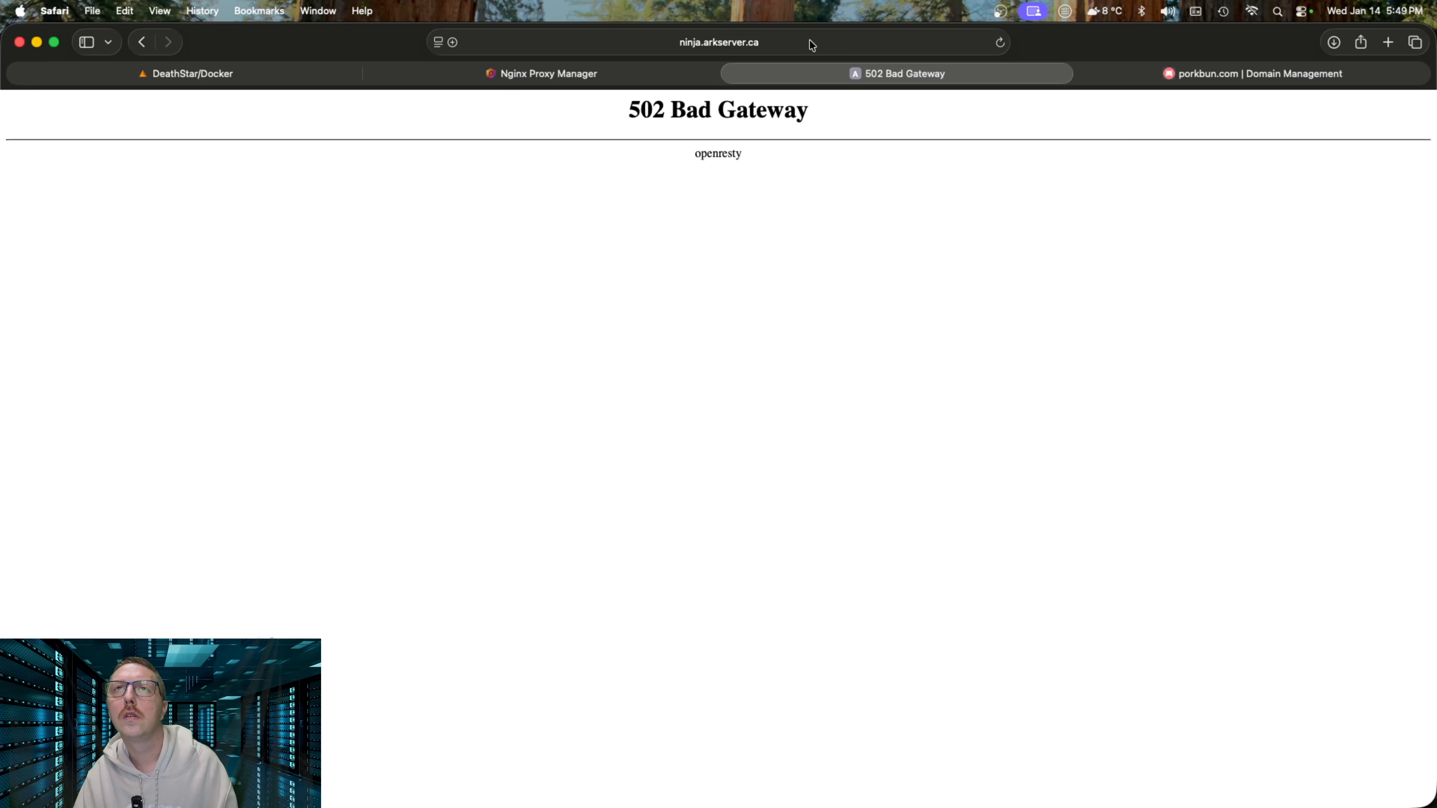
{"action": "left_click", "coordinate": [809, 39]}
{"action": "left_click", "coordinate": [619, 44]}
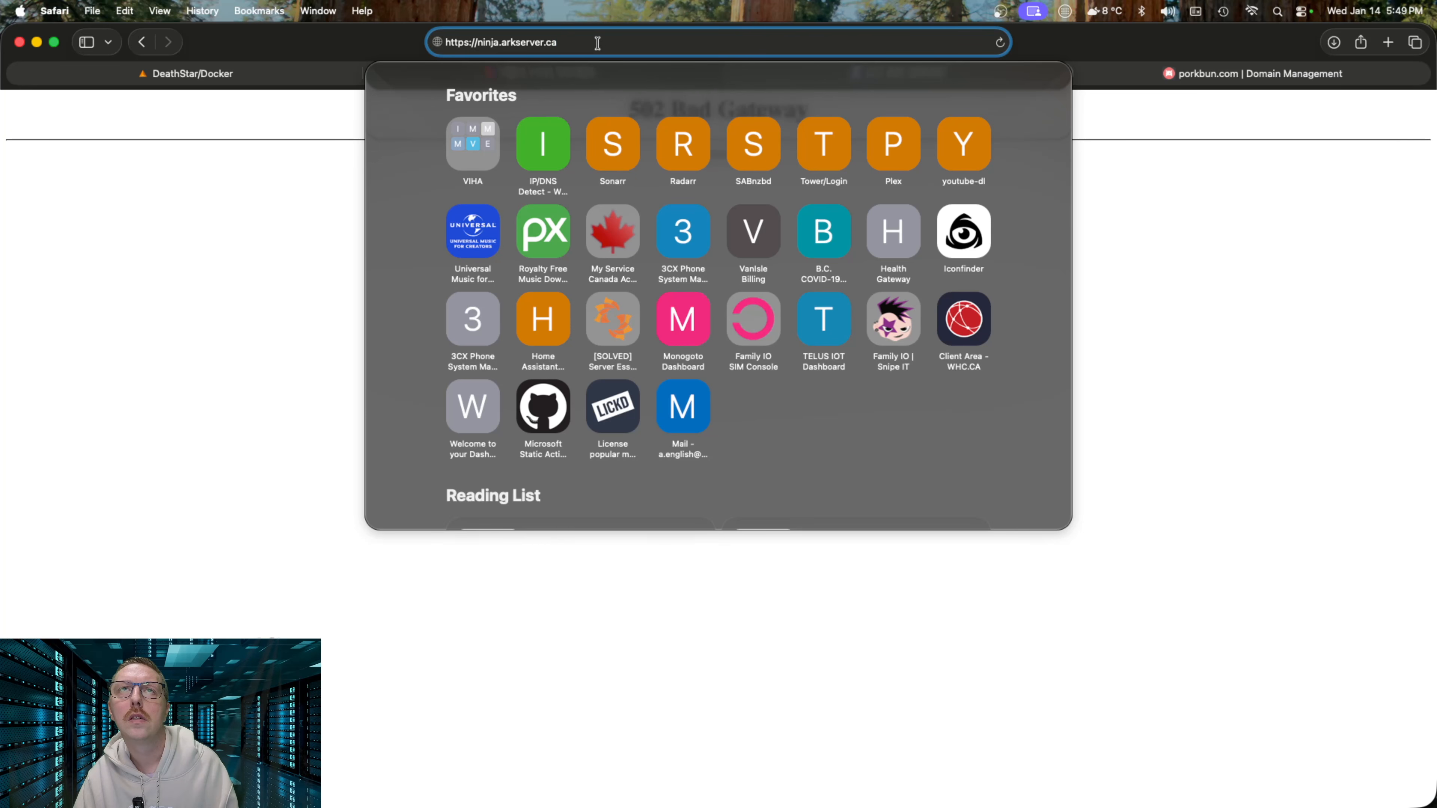
{"action": "left_click", "coordinate": [1287, 225]}
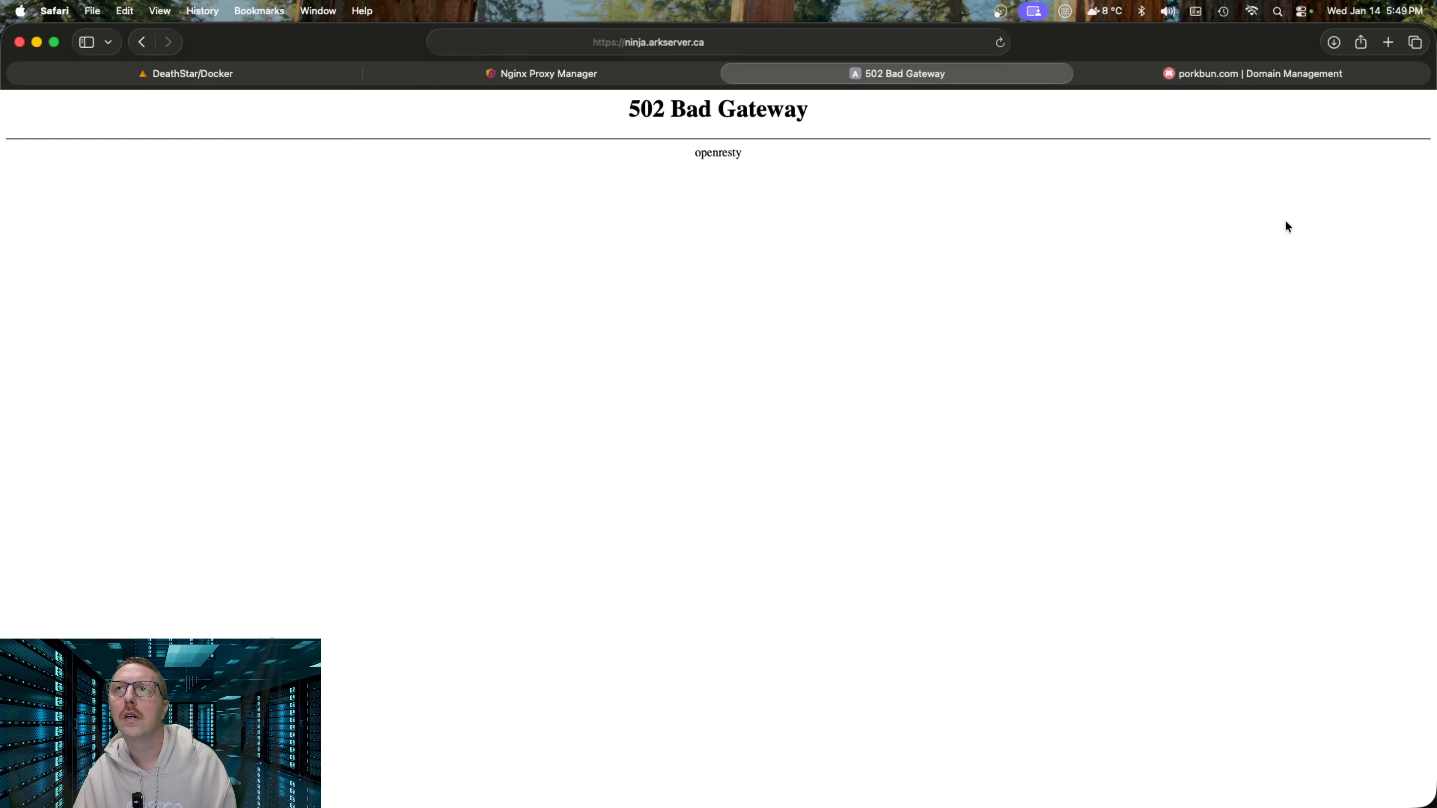
Return to the Docker containers list on the Unraid server.
{"action": "left_click", "coordinate": [1085, 80]}
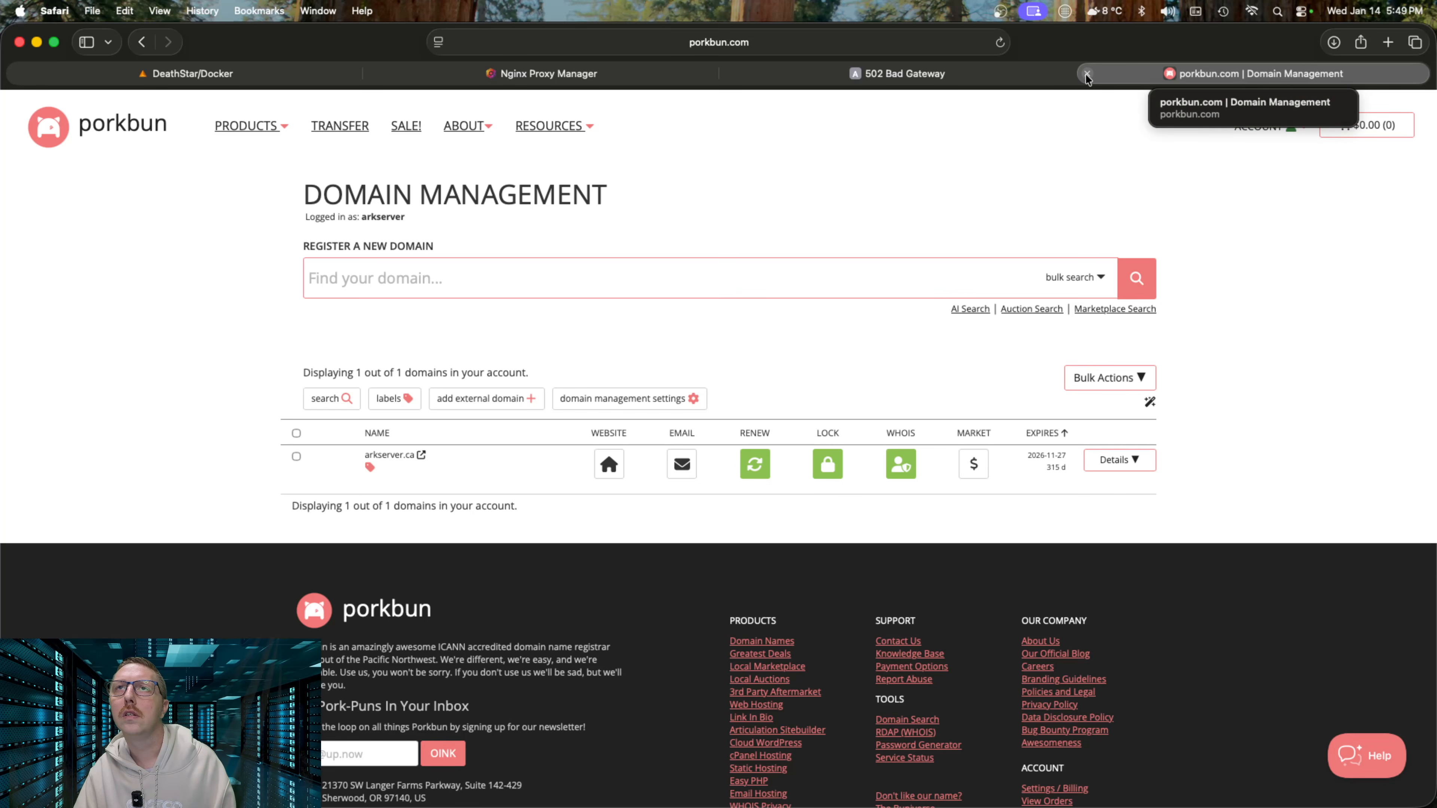
{"action": "left_click", "coordinate": [900, 76]}
{"action": "left_click", "coordinate": [543, 77]}
{"action": "left_click", "coordinate": [259, 79]}
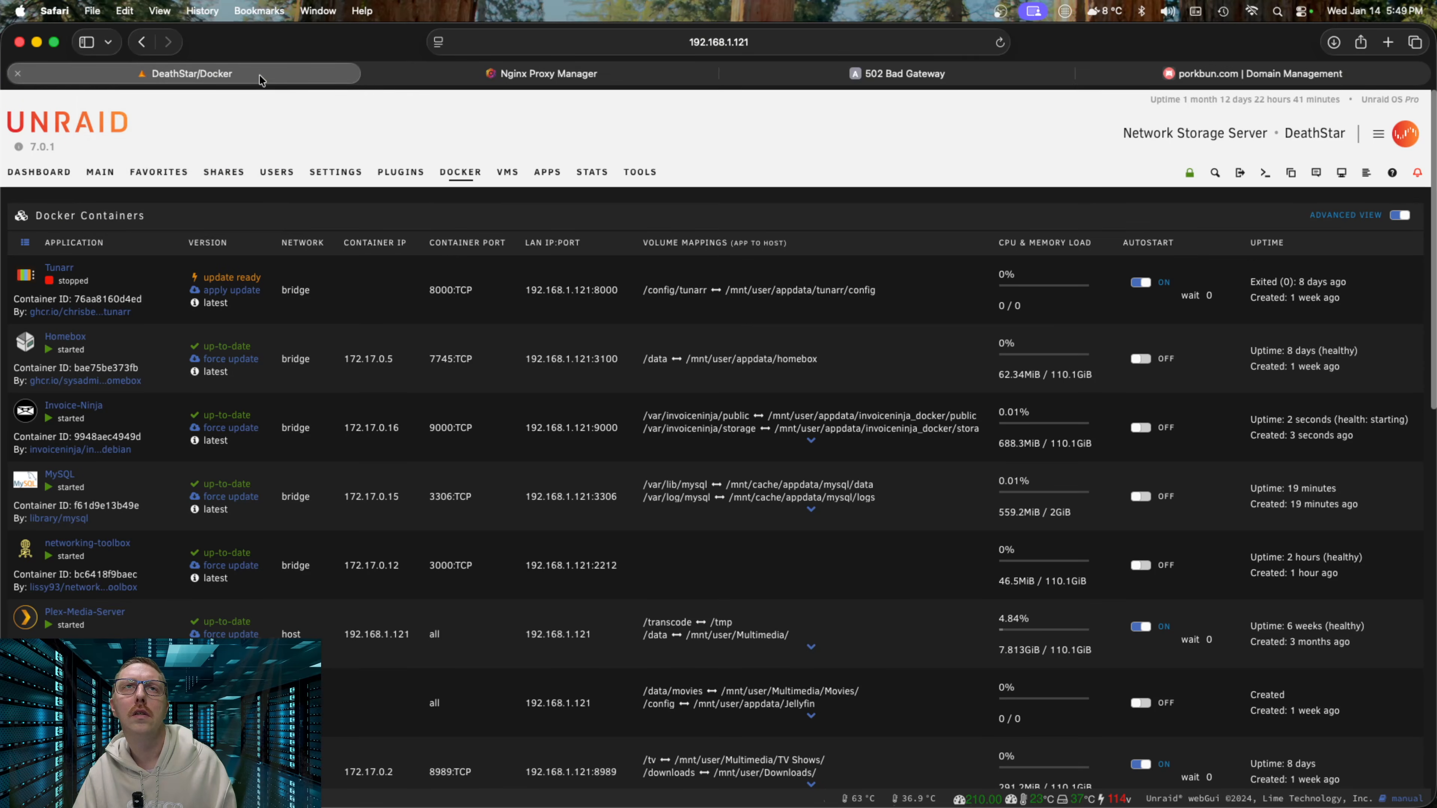
{"action": "scroll", "coordinate": [180, 412], "scroll_direction": "down", "scroll_amount": 1}
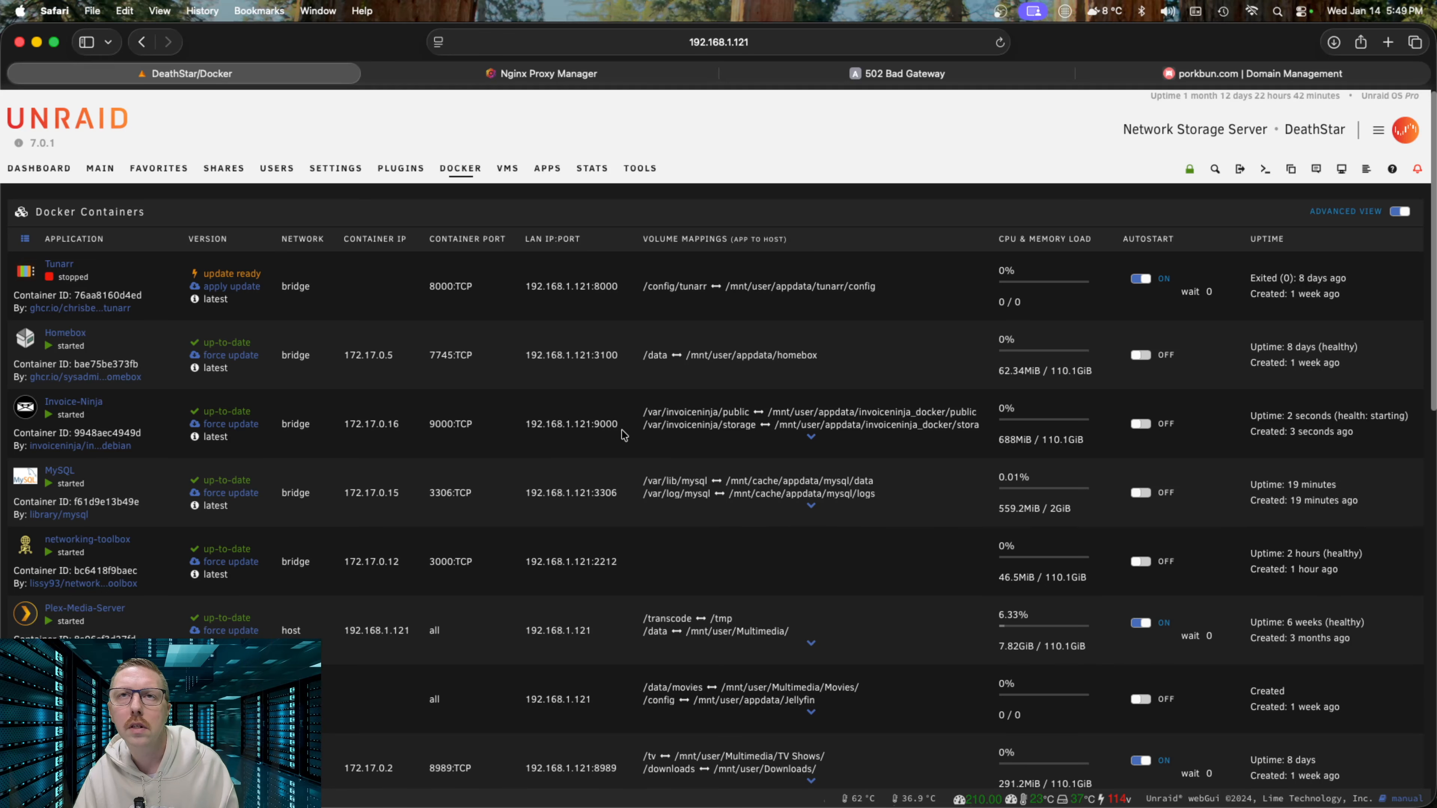
Edit the Invoice-Ninja container so that APP_URL is 192.168.1.121:9000, apply the change, and return to the containers list.
{"action": "left_click", "coordinate": [27, 409]}
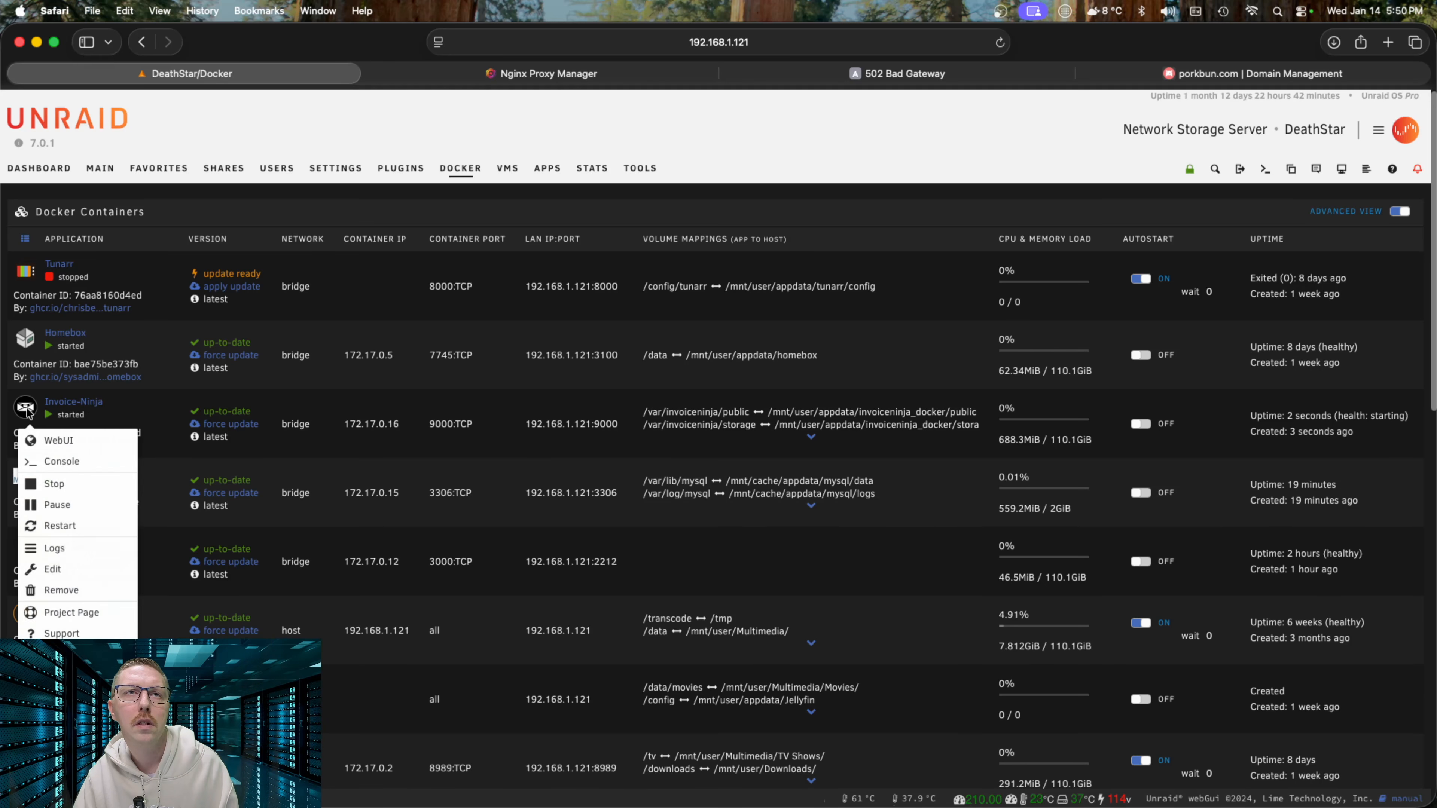
{"action": "left_click", "coordinate": [116, 570]}
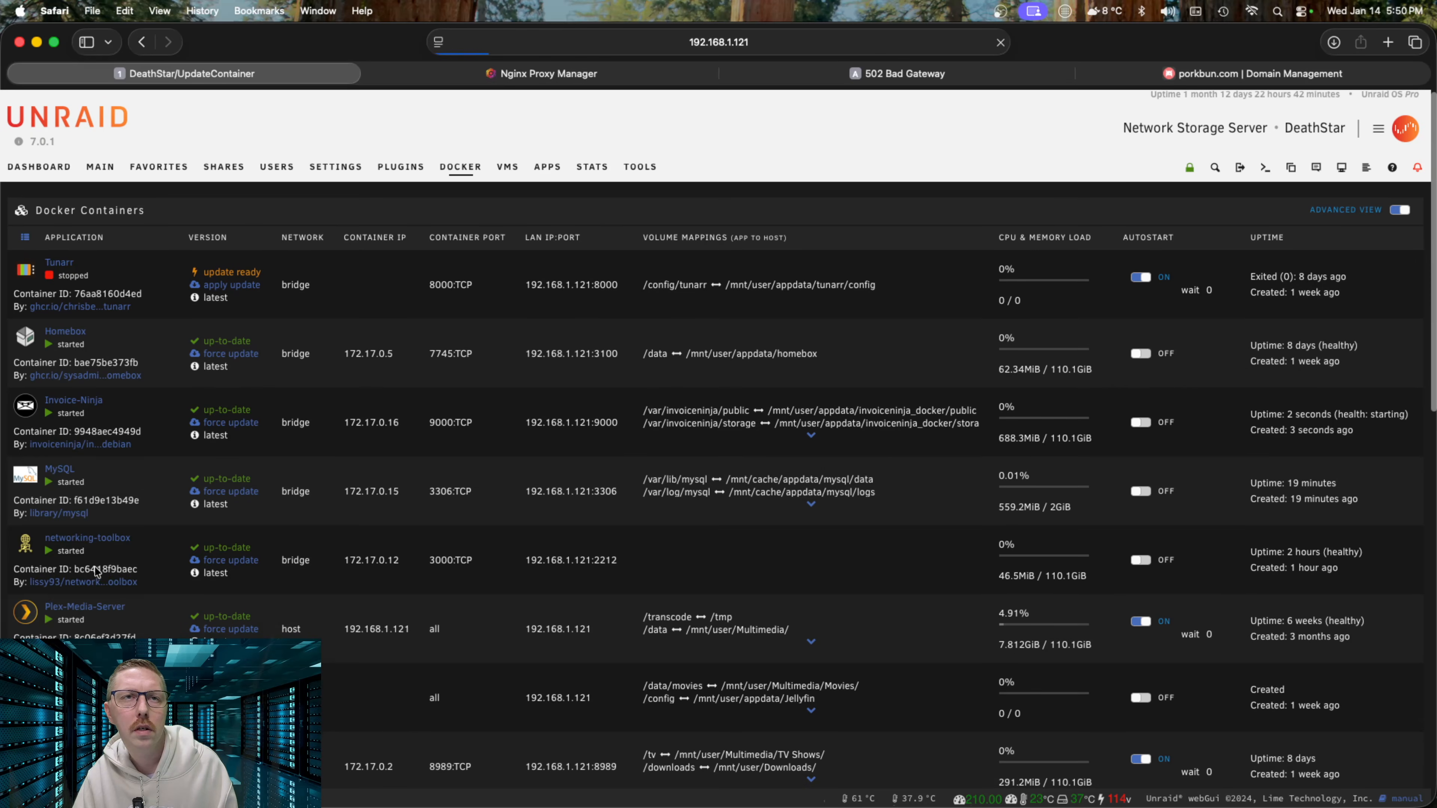
{"action": "scroll", "coordinate": [594, 572], "scroll_direction": "down", "scroll_amount": 15}
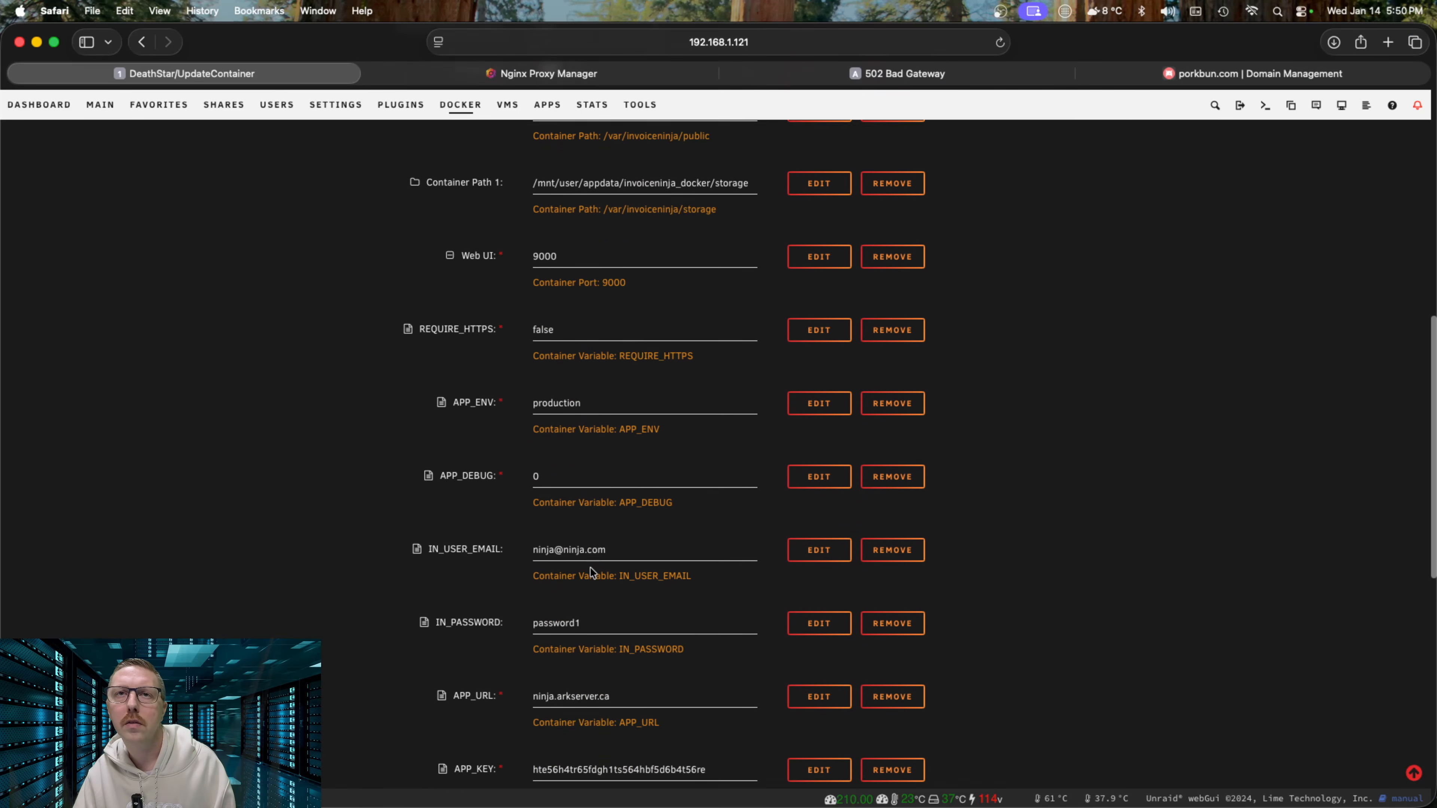
{"action": "scroll", "coordinate": [594, 572], "scroll_direction": "down", "scroll_amount": 5}
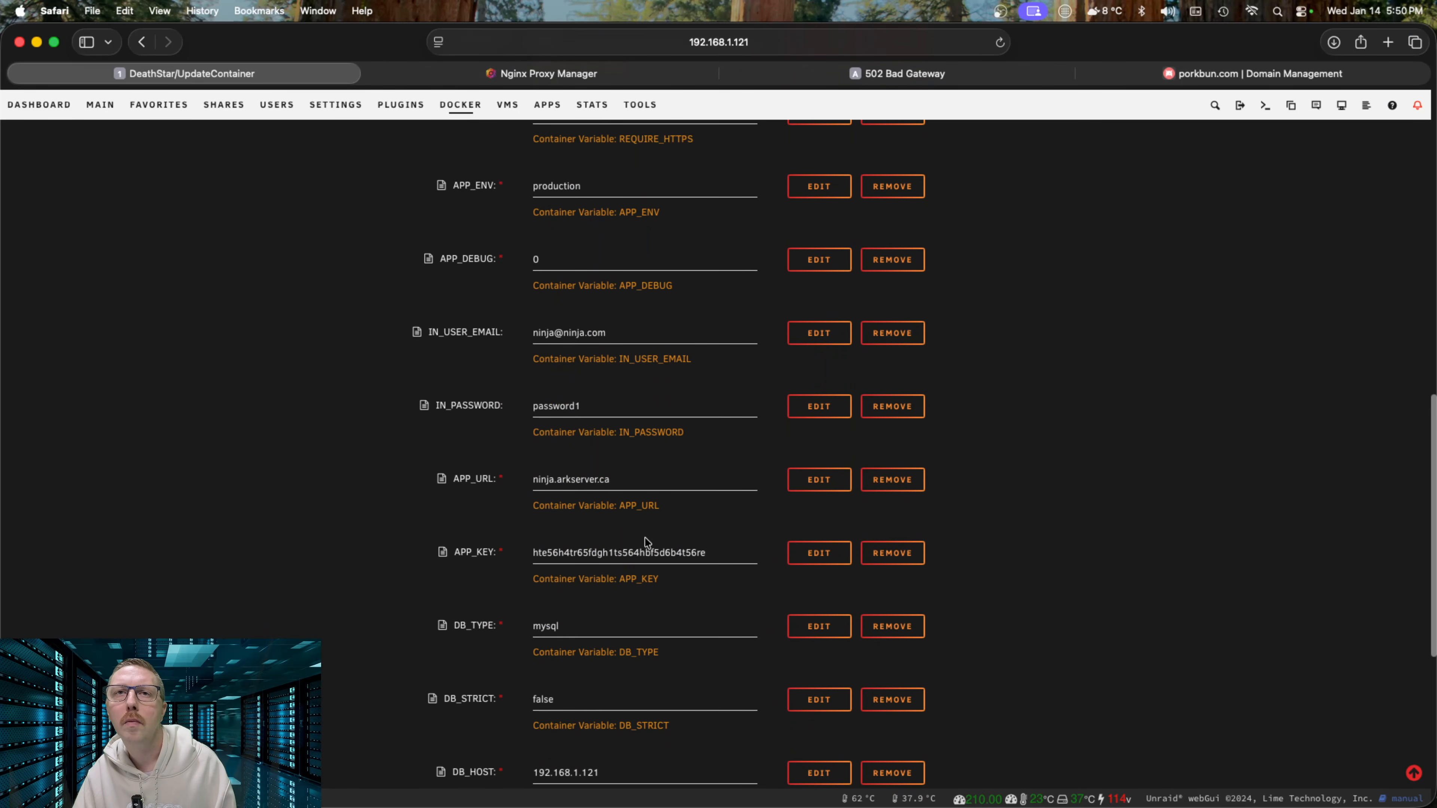
{"action": "scroll", "coordinate": [646, 562], "scroll_direction": "down", "scroll_amount": 2}
{"action": "scroll", "coordinate": [647, 561], "scroll_direction": "up", "scroll_amount": 7}
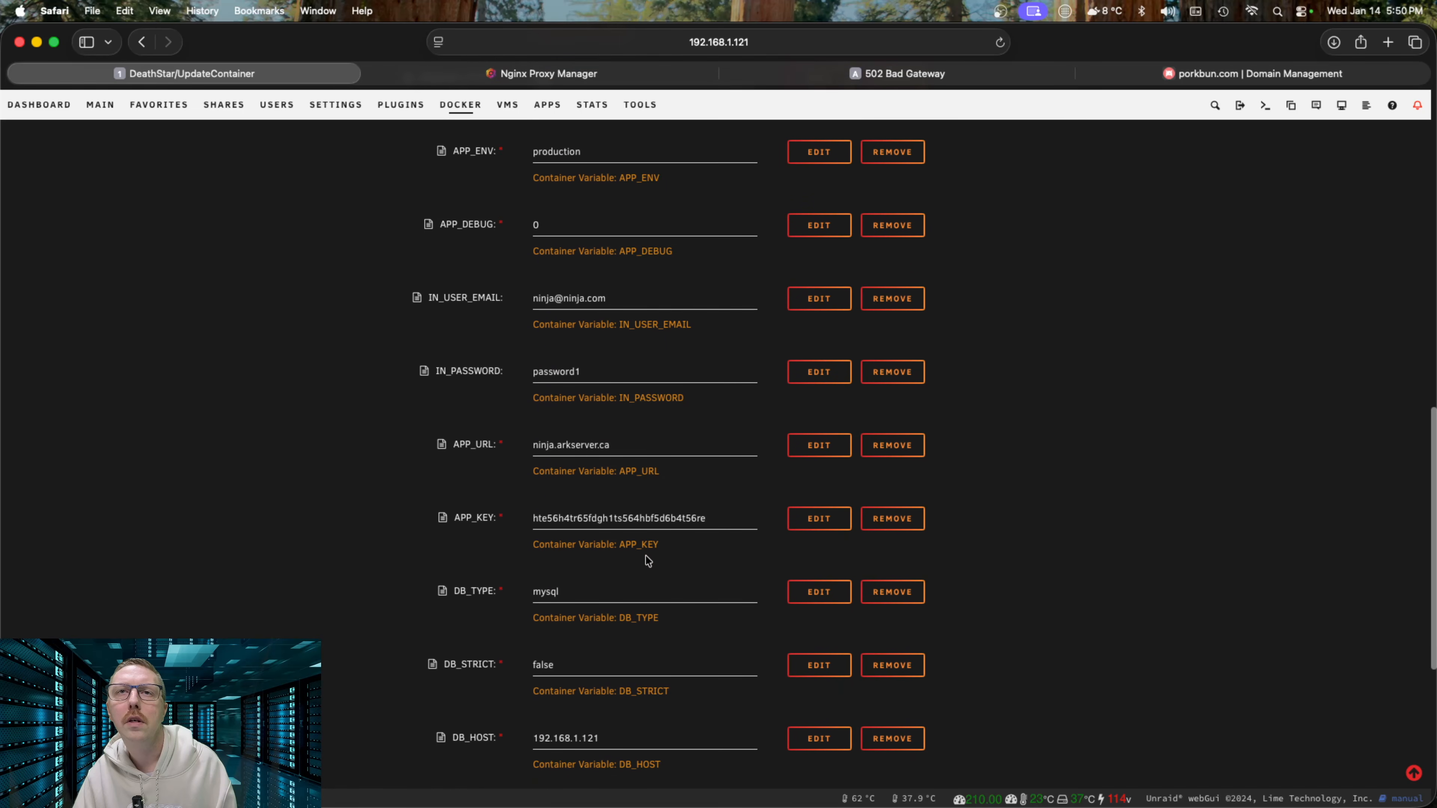
{"action": "scroll", "coordinate": [648, 561], "scroll_direction": "up", "scroll_amount": 1}
{"action": "left_click_drag", "start_coordinate": [633, 603], "coordinate": [459, 605]}
{"action": "type", "text": "192.168.1.121:9000"}
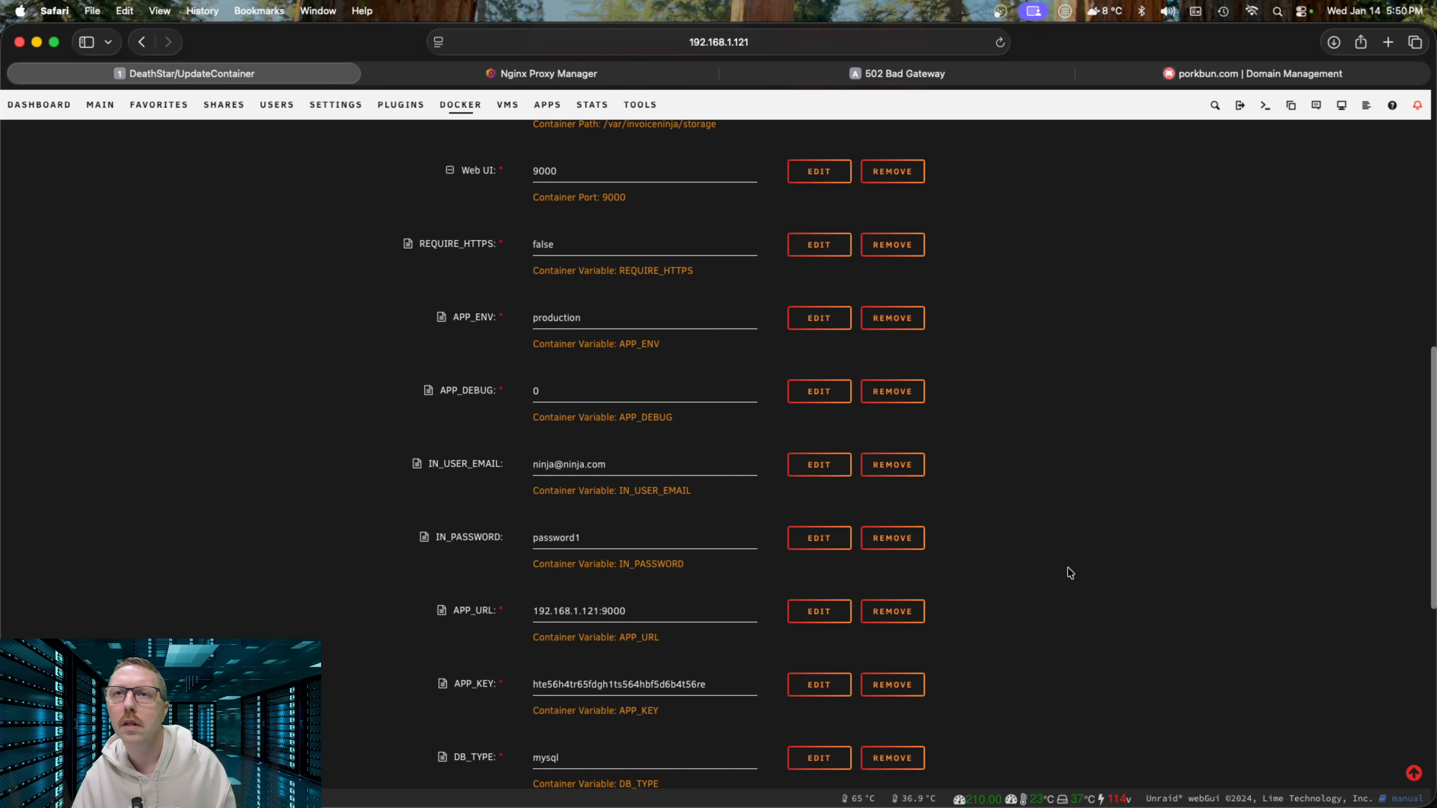
{"action": "scroll", "coordinate": [1077, 619], "scroll_direction": "down", "scroll_amount": 10}
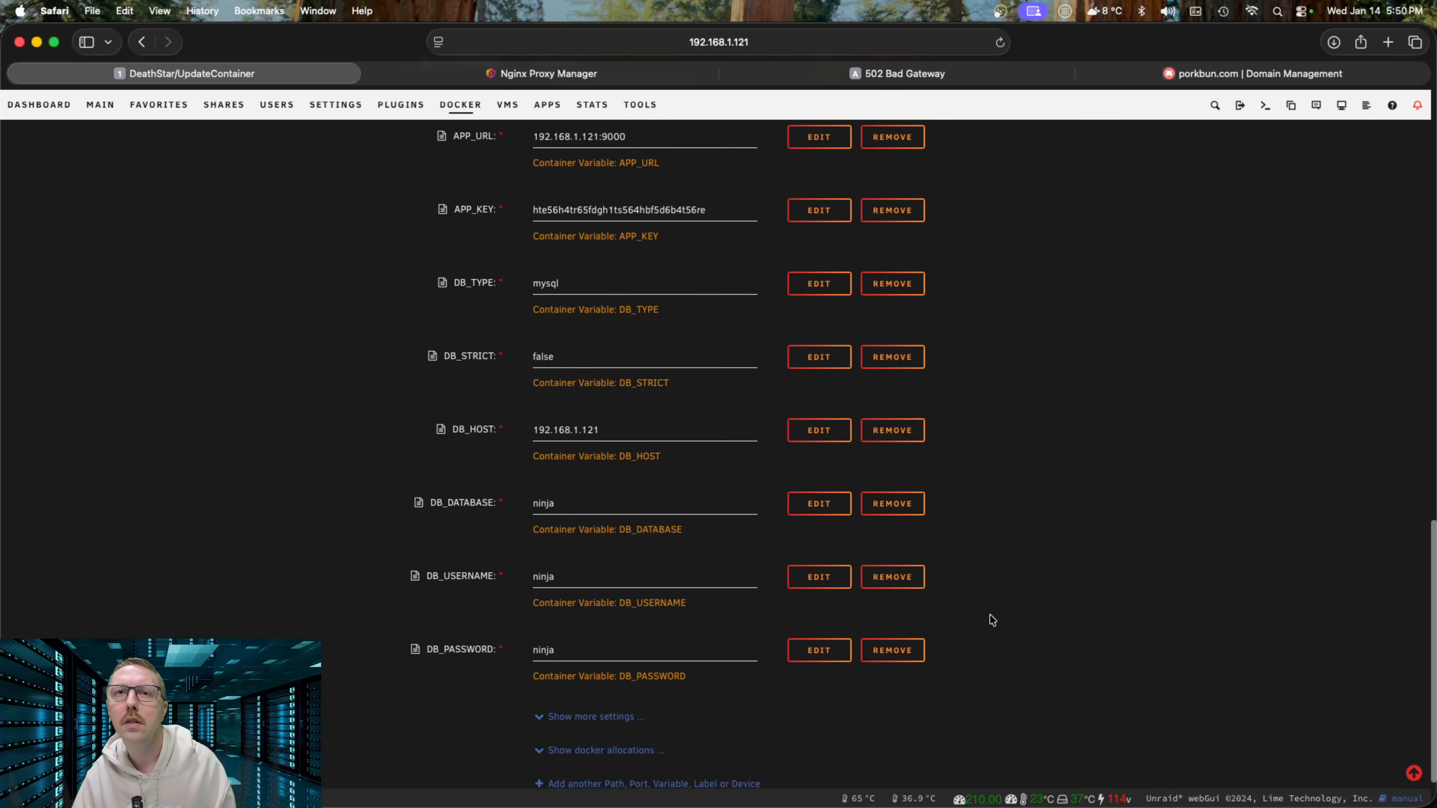
{"action": "left_click", "coordinate": [577, 755]}
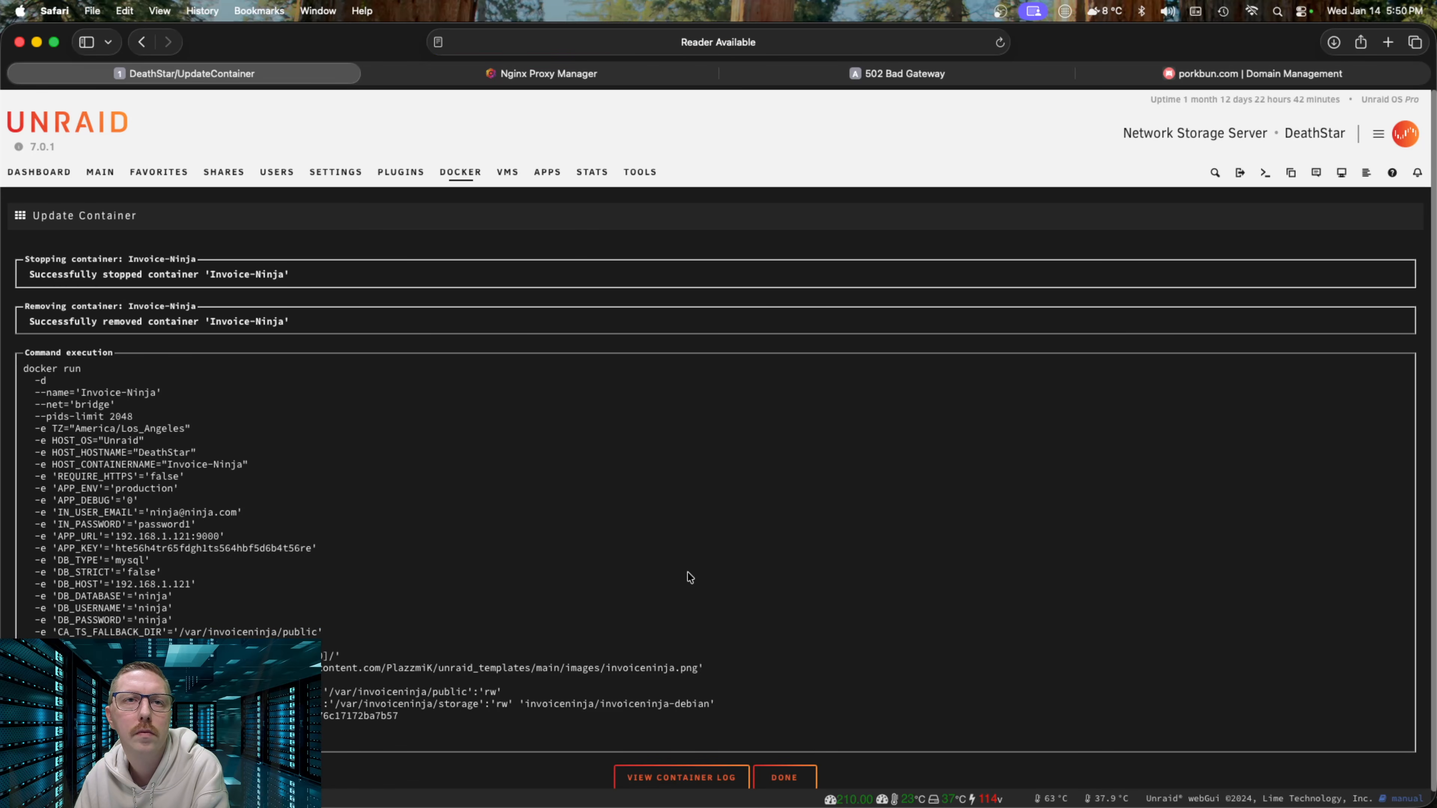
{"action": "left_click", "coordinate": [794, 778]}
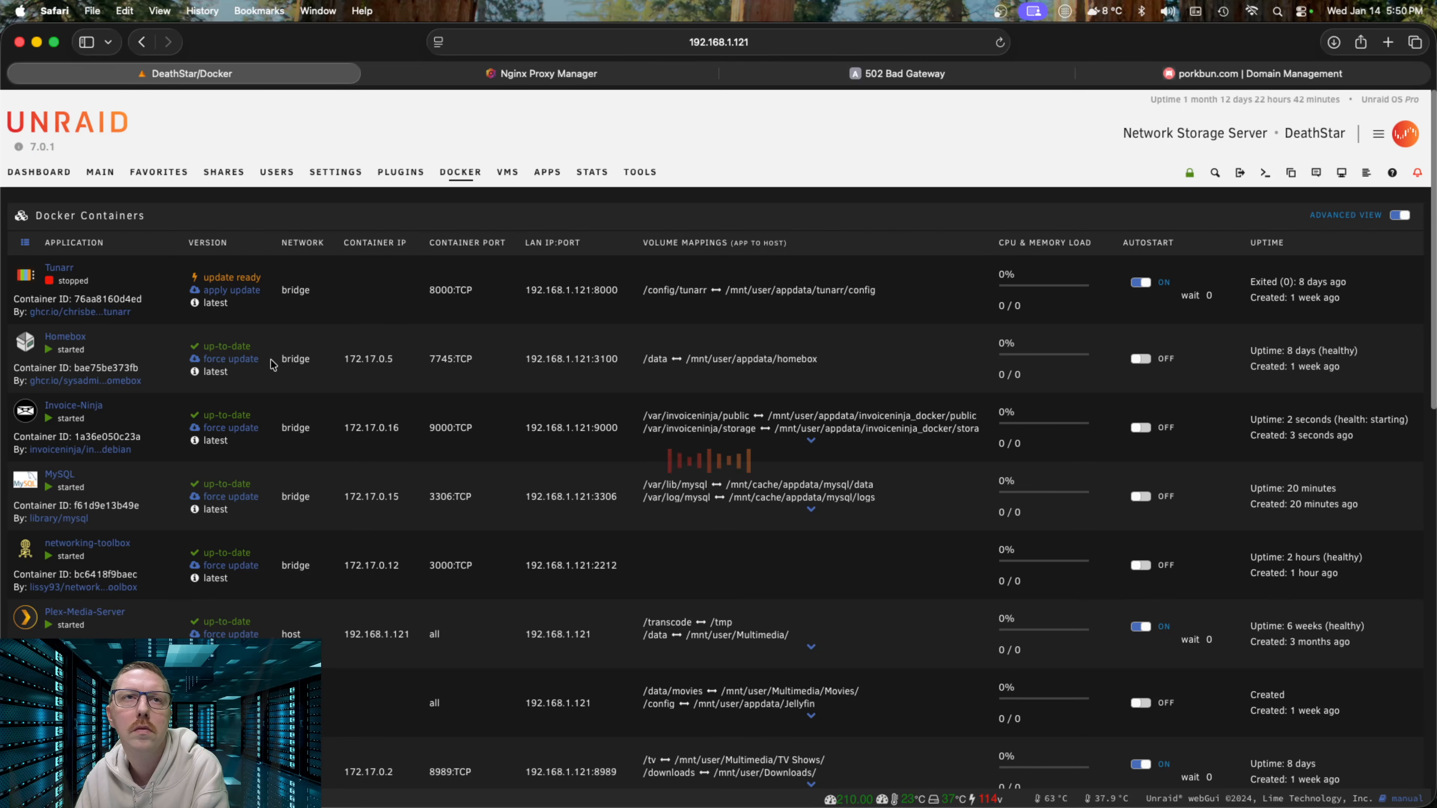
Open the Invoice-Ninja container's web UI and reload the page at 192.168.1.121:9000 several times.
{"action": "left_click", "coordinate": [26, 419]}
{"action": "left_click", "coordinate": [90, 451]}
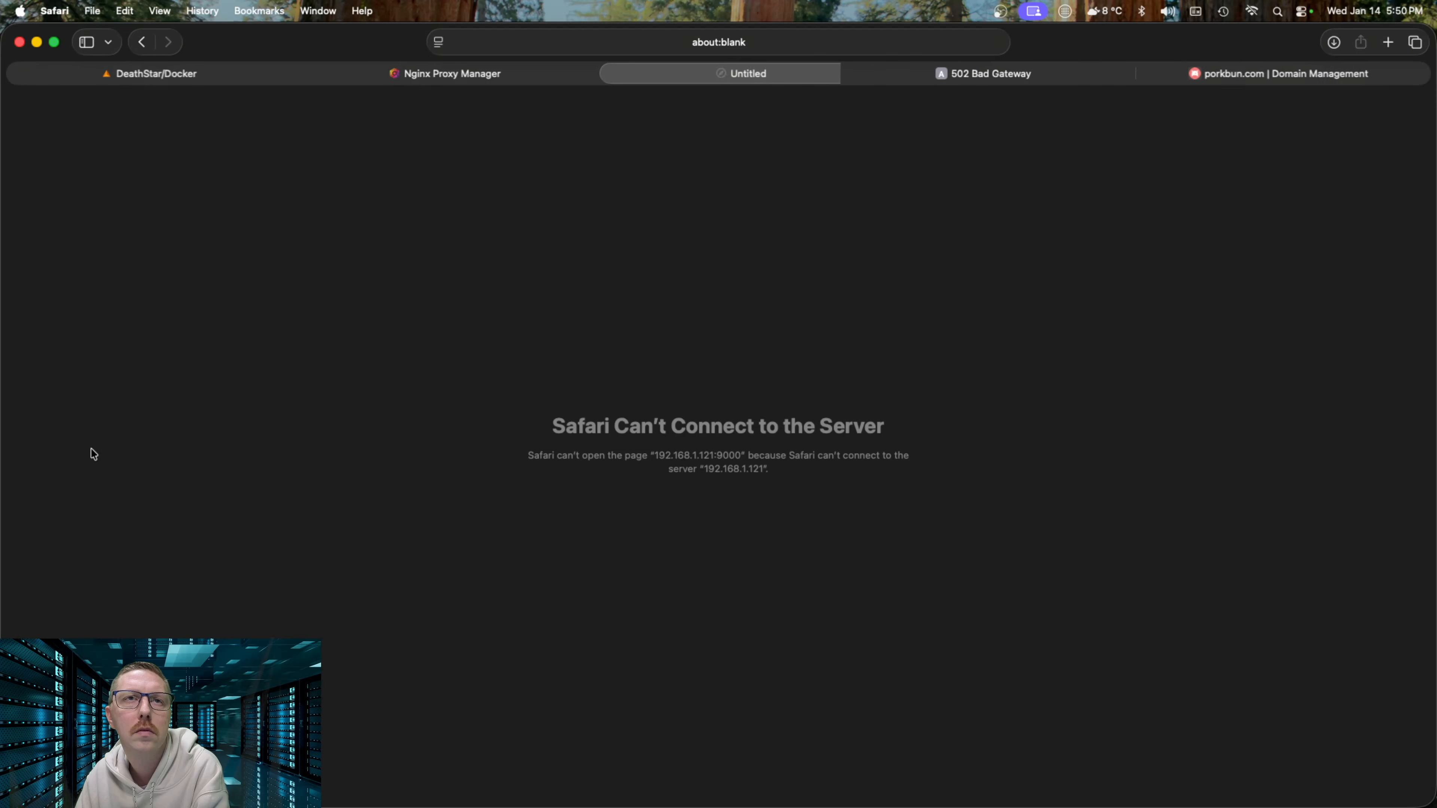
{"action": "left_click", "coordinate": [1000, 44]}
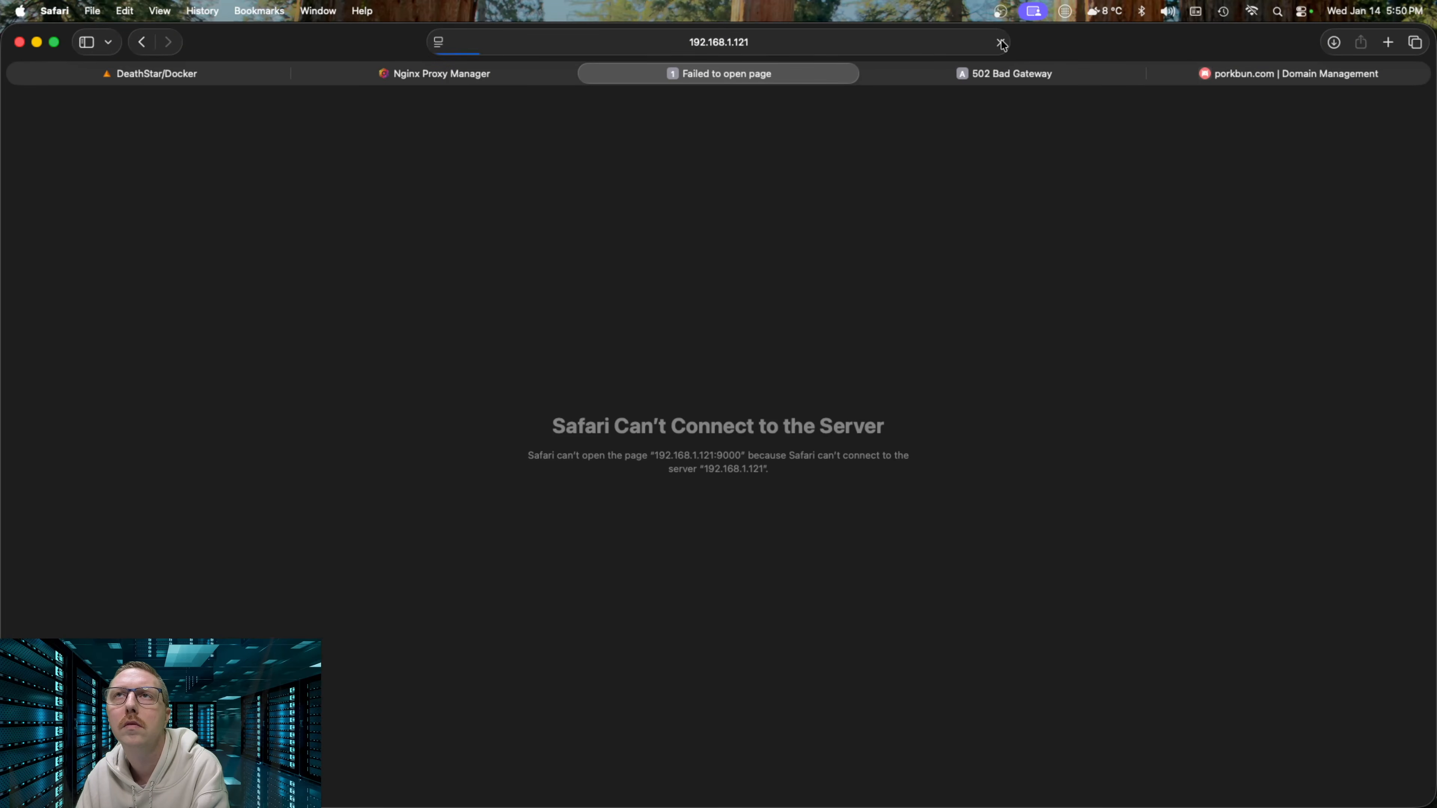
{"action": "left_click", "coordinate": [1002, 45]}
{"action": "left_click", "coordinate": [1001, 46]}
{"action": "left_click", "coordinate": [1002, 45]}
{"action": "left_click", "coordinate": [1000, 44]}
{"action": "left_click", "coordinate": [1001, 44]}
{"action": "left_click", "coordinate": [898, 40]}
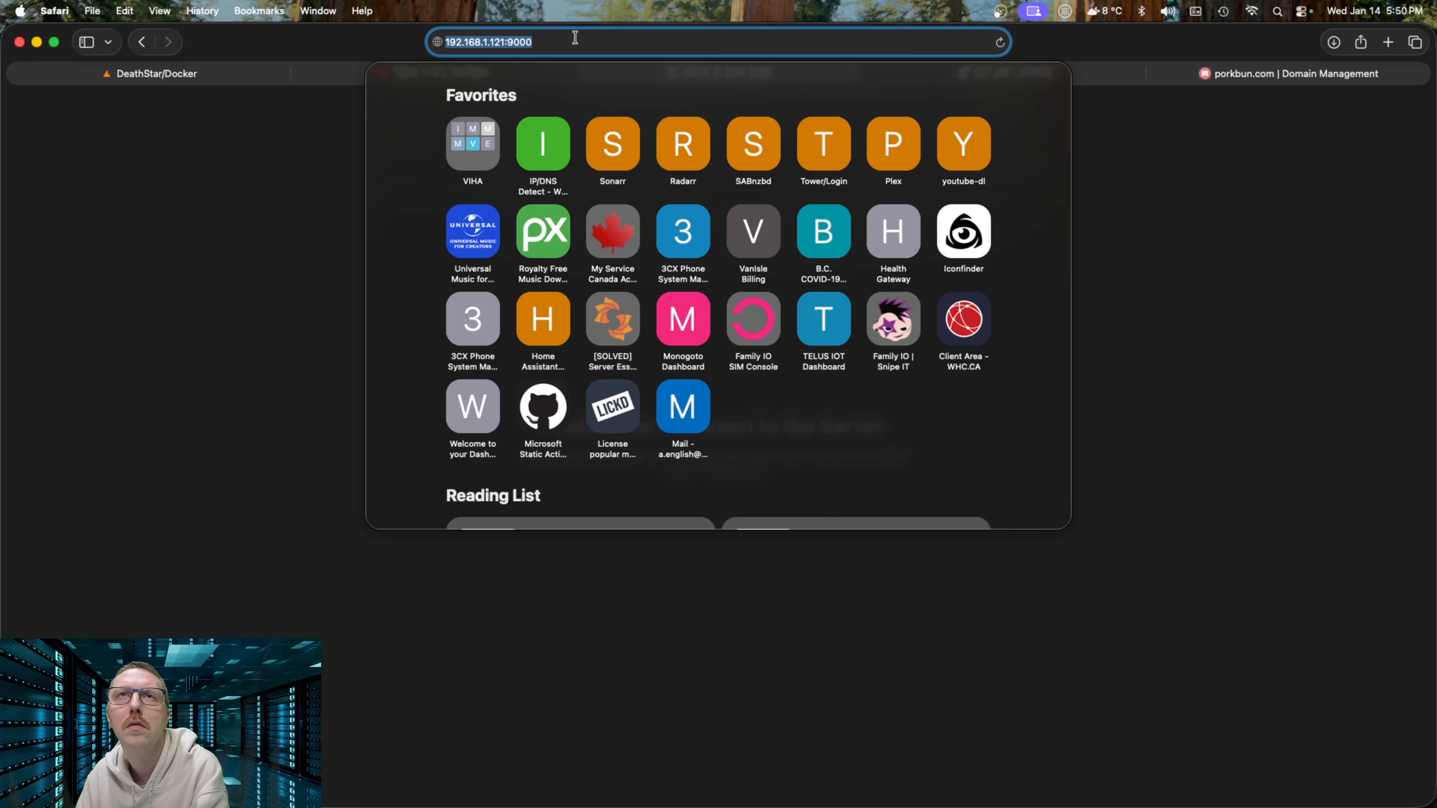
{"action": "left_click", "coordinate": [445, 43]}
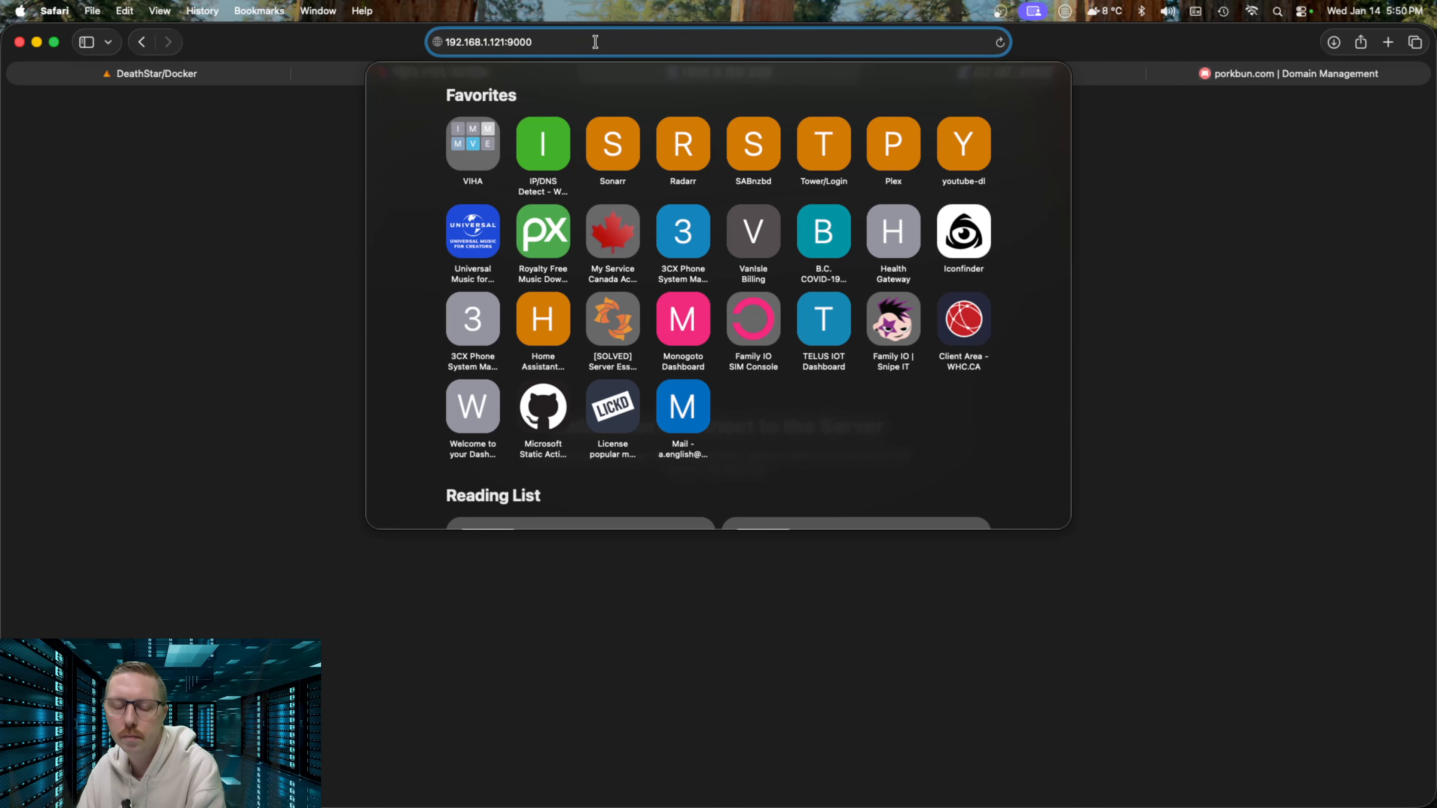
{"action": "type", "text": "https://"}
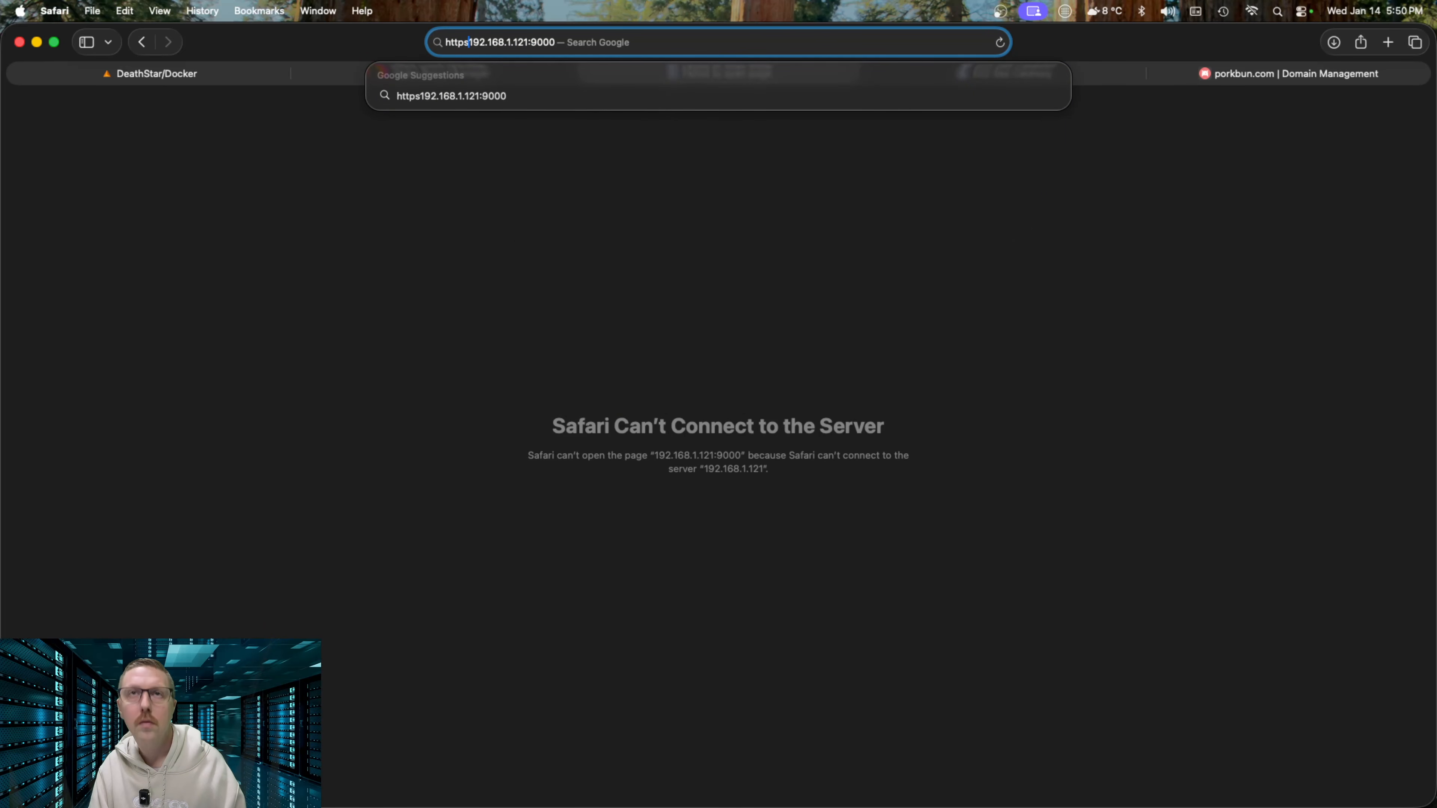
{"action": "key", "text": "Return"}
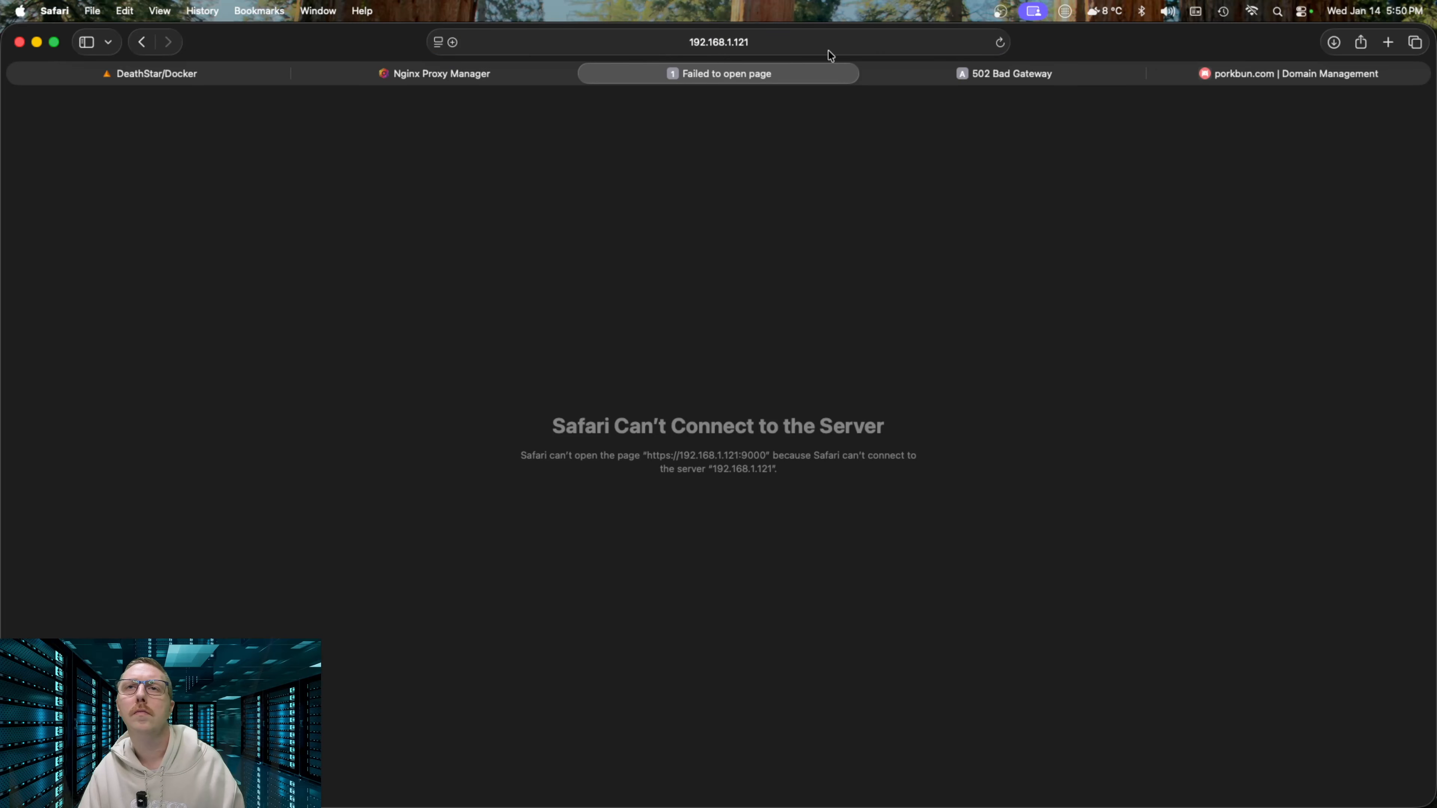
{"action": "left_click", "coordinate": [801, 52]}
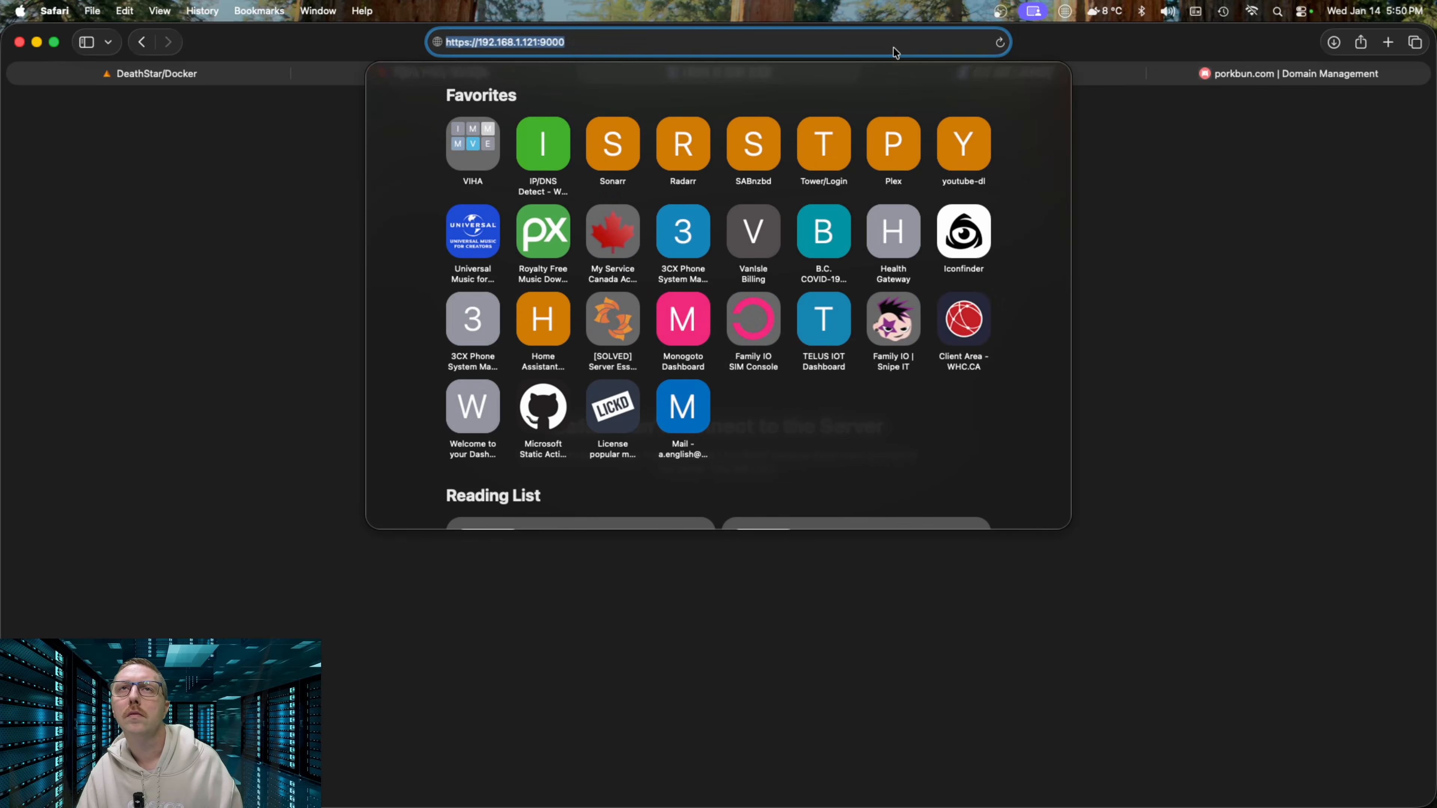
{"action": "left_click", "coordinate": [998, 43]}
Reload the open ninja.arkserver.ca page and check its proxy host entry in Nginx Proxy Manager.
{"action": "left_click", "coordinate": [1005, 75]}
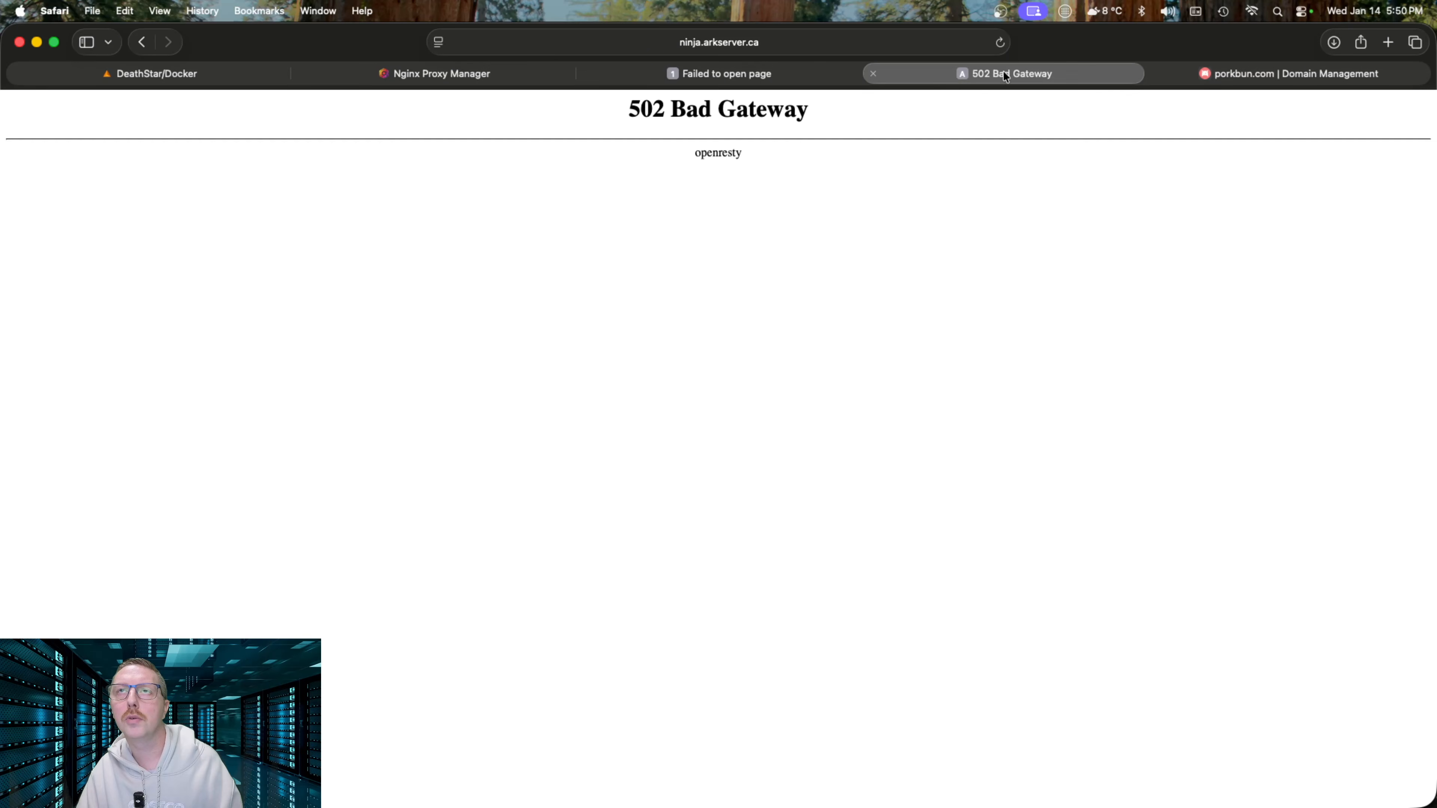
{"action": "left_click", "coordinate": [1000, 44]}
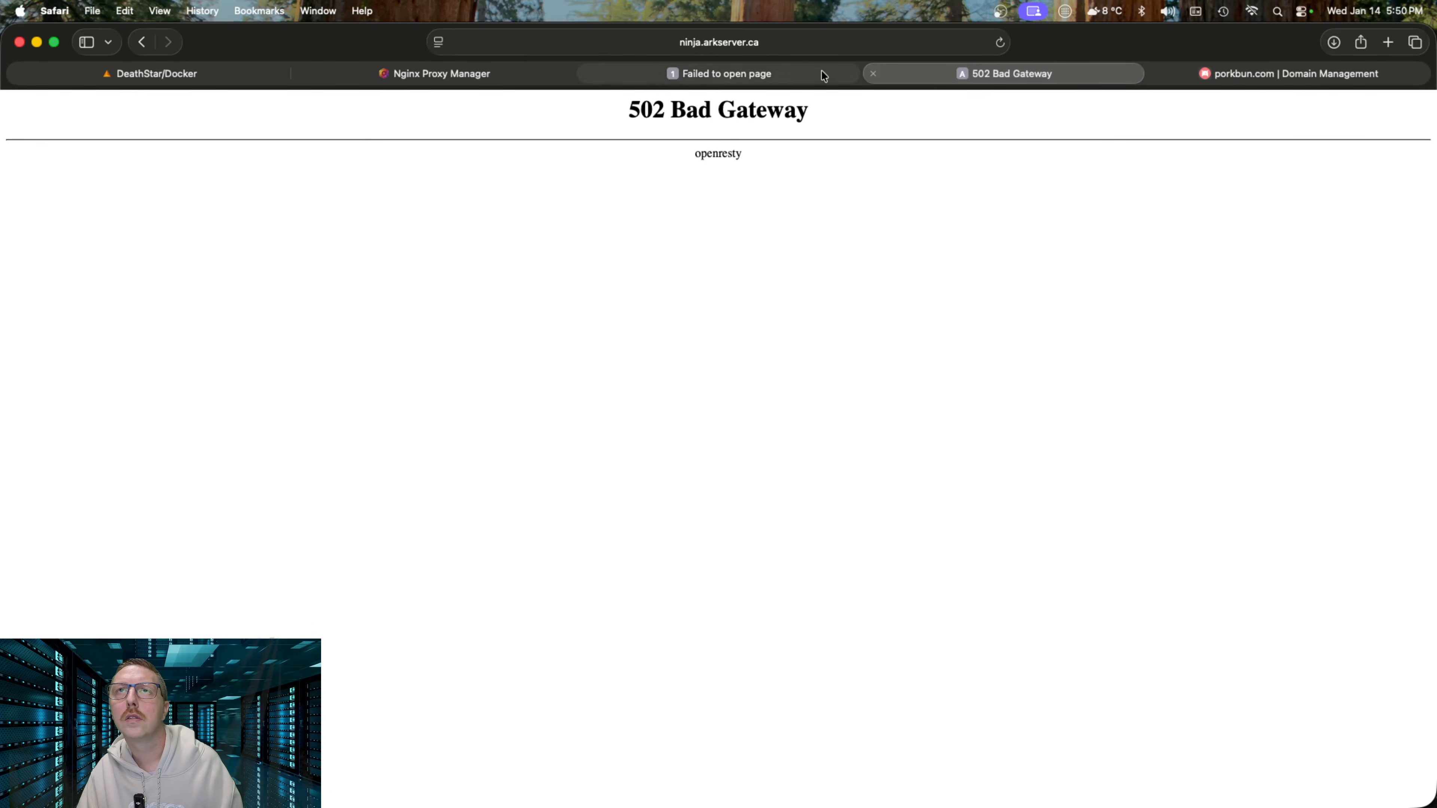
{"action": "left_click", "coordinate": [452, 76]}
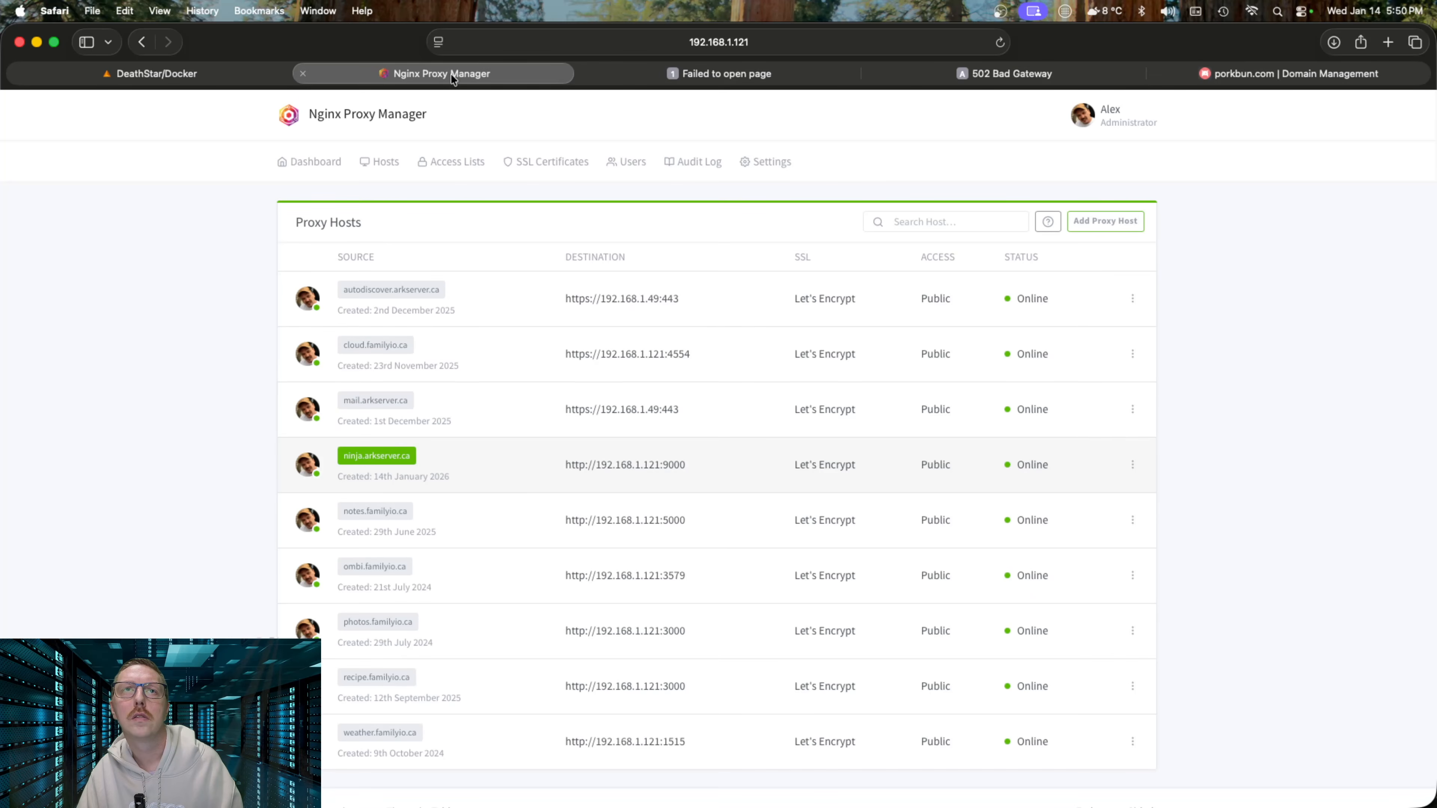
Open the Invoice-Ninja web UI again from the Unraid containers list, and close the web UI and ninja.arkserver.ca tabs.
{"action": "left_click", "coordinate": [159, 74]}
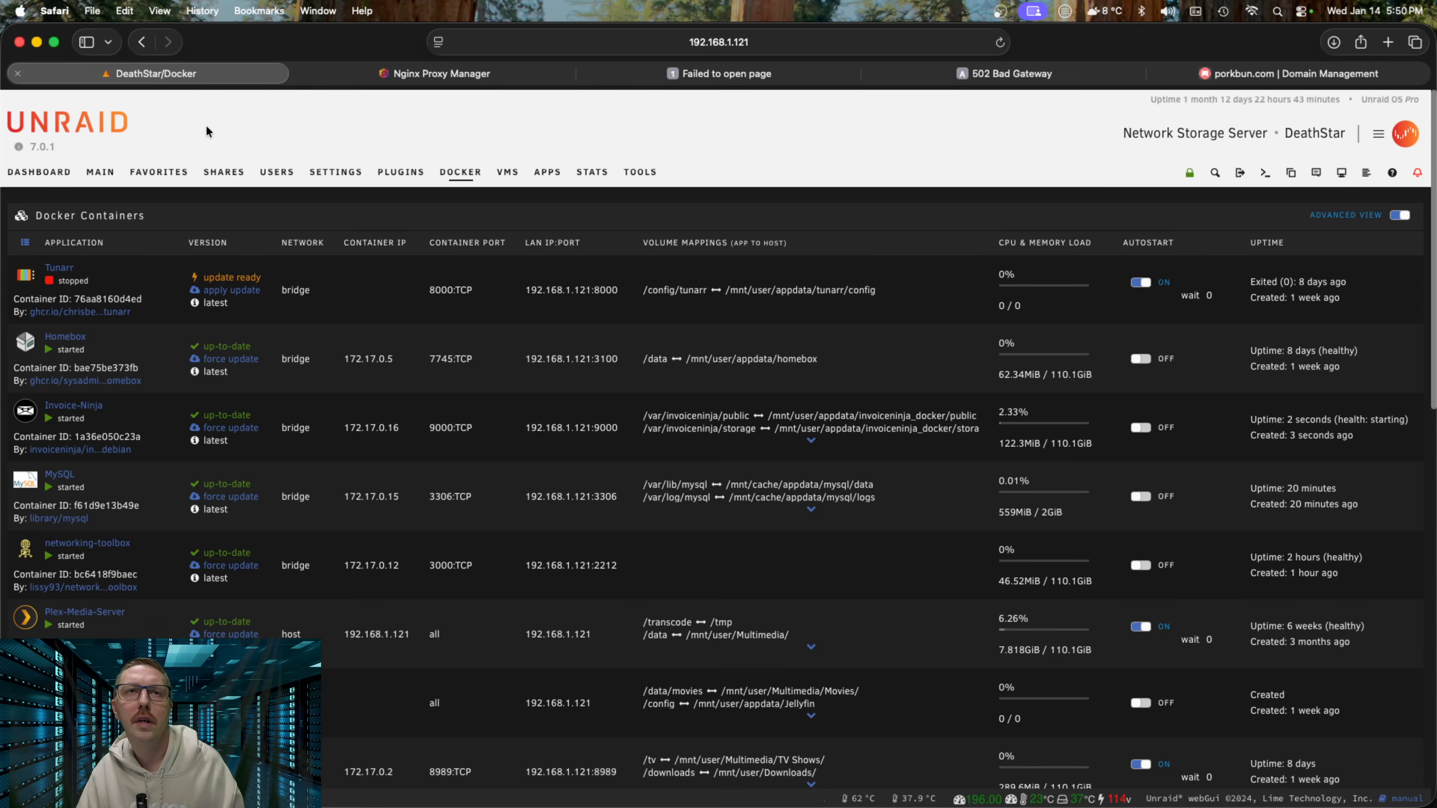
{"action": "left_click", "coordinate": [39, 418]}
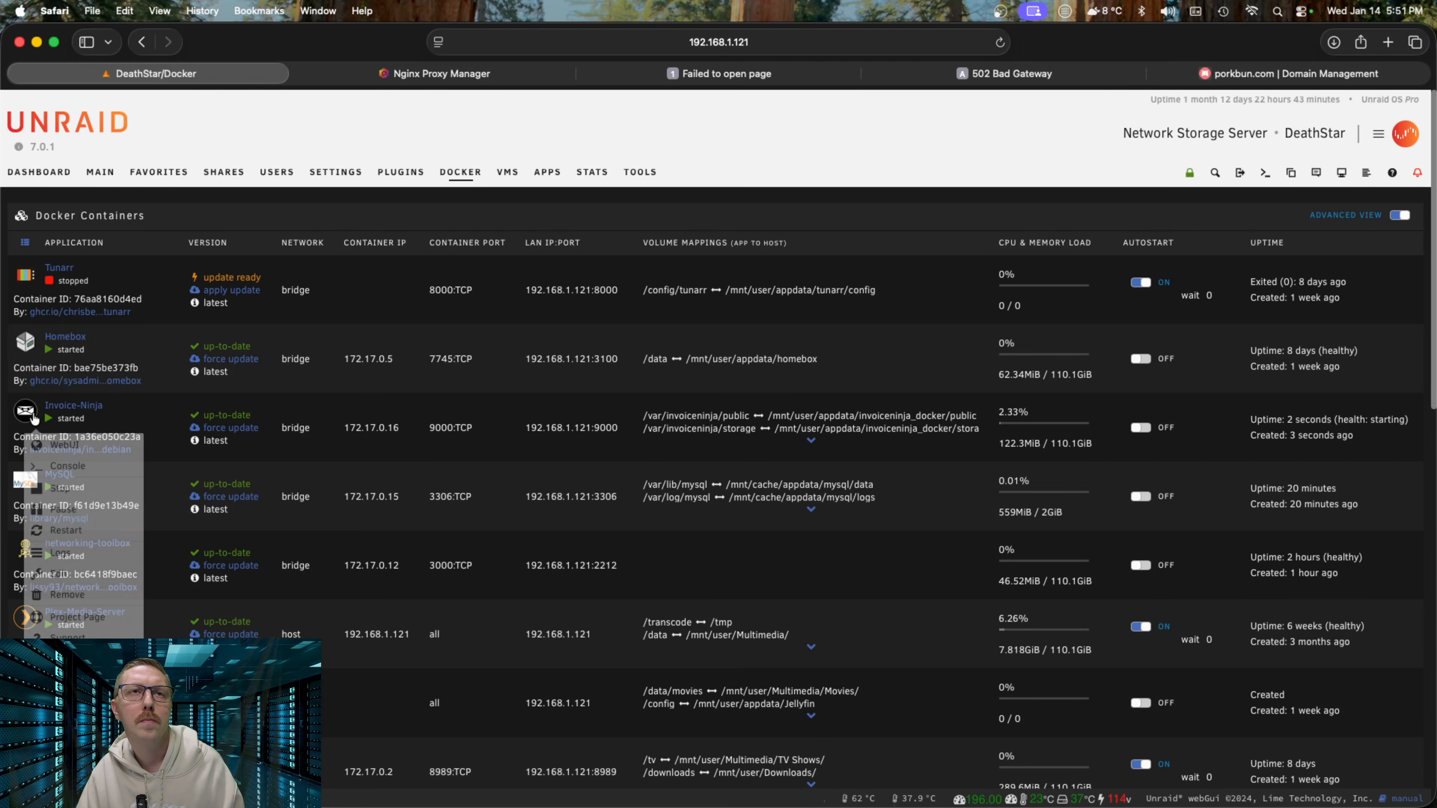
{"action": "left_click", "coordinate": [102, 448]}
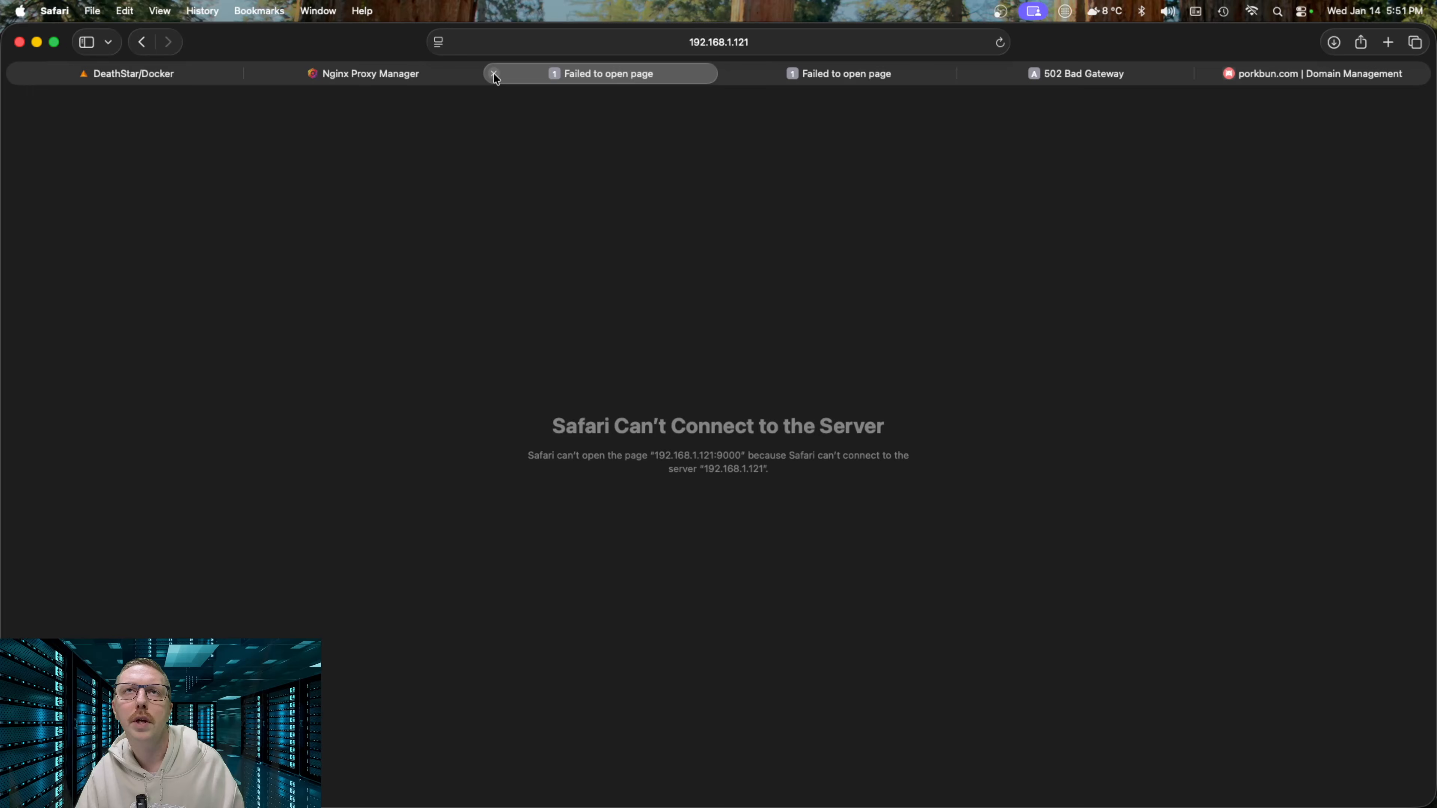
{"action": "left_click", "coordinate": [496, 73]}
{"action": "left_click", "coordinate": [495, 74]}
{"action": "left_click", "coordinate": [495, 73]}
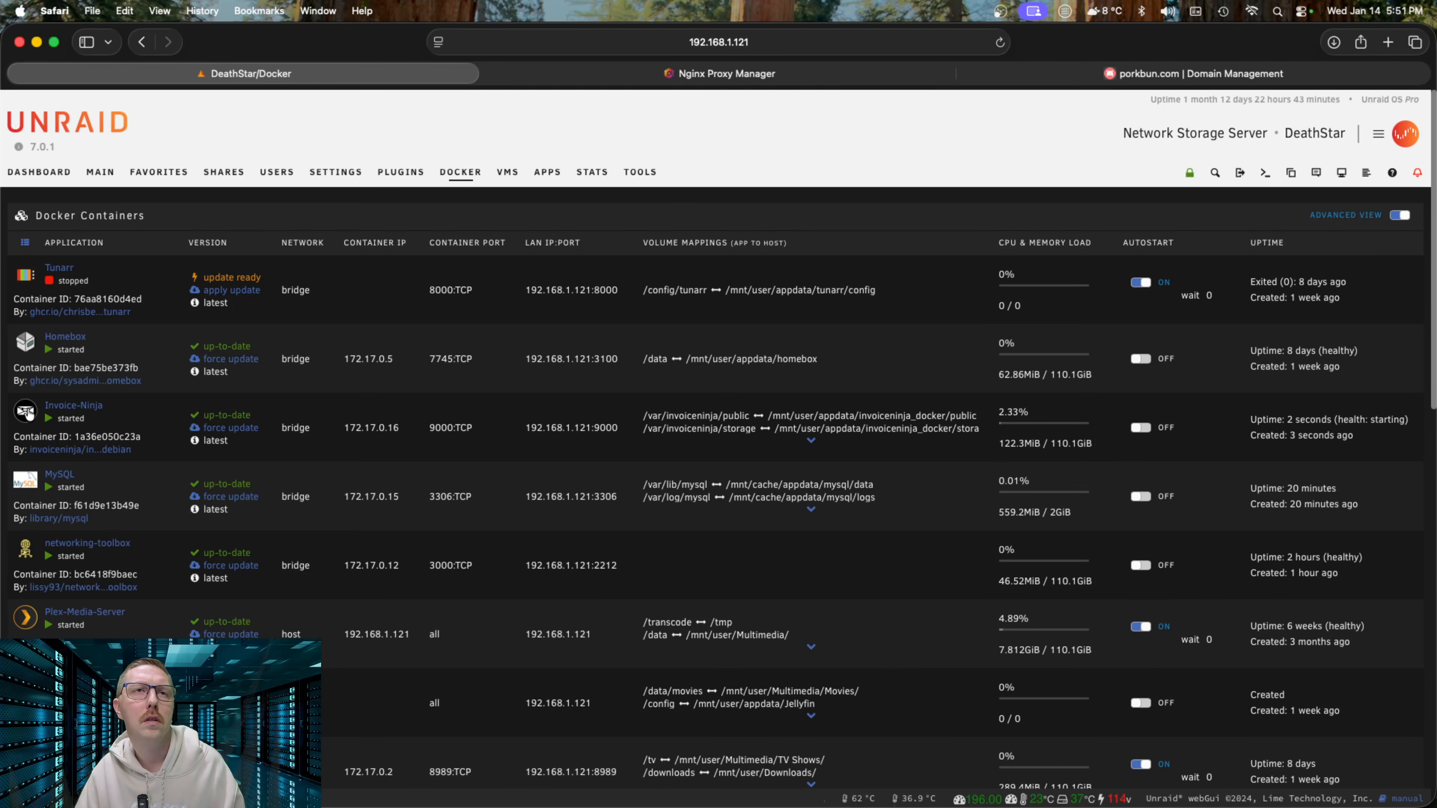
Open the Invoice-Ninja container's logs, read the startup errors, and close the log window.
{"action": "left_click", "coordinate": [25, 411]}
{"action": "left_click", "coordinate": [83, 557]}
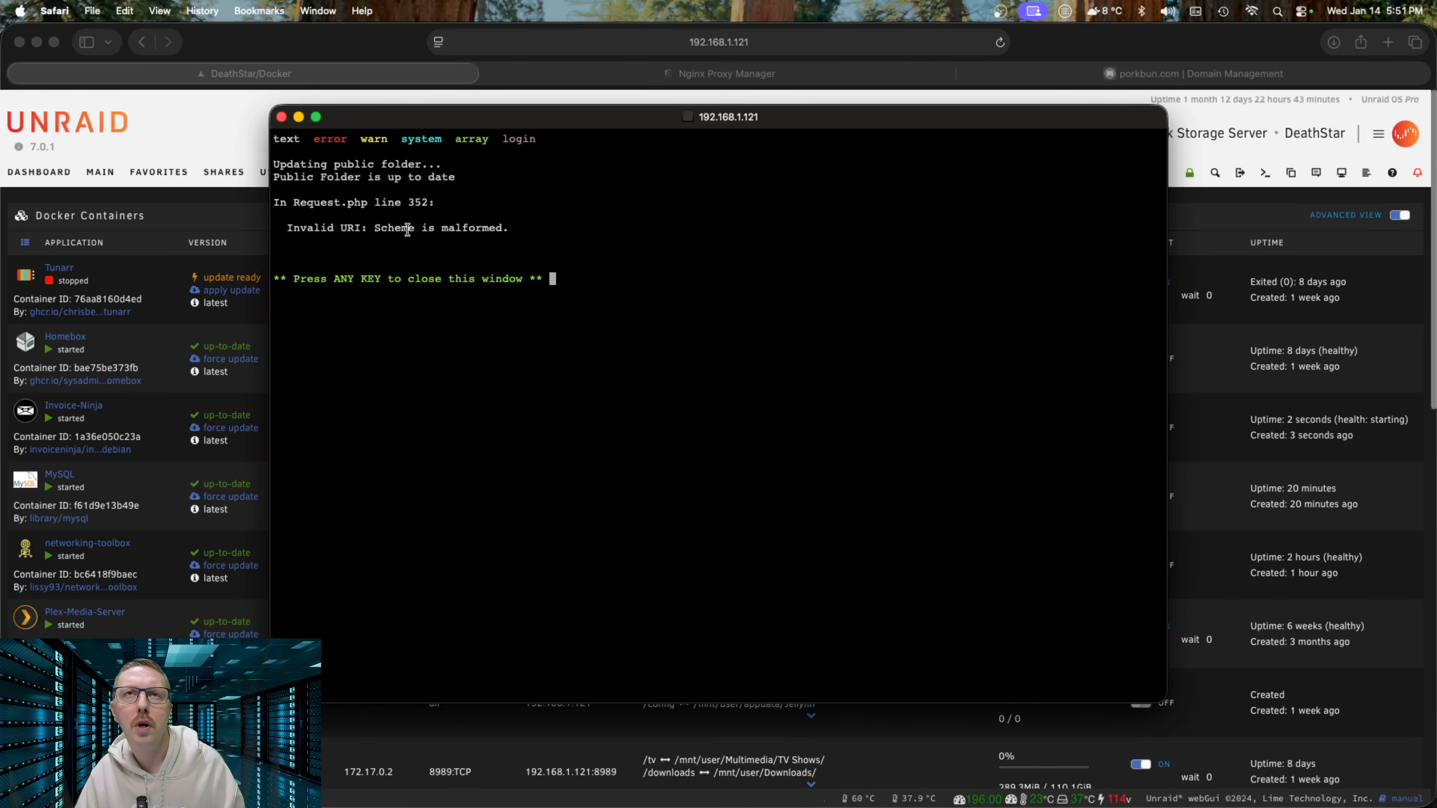
{"action": "left_click", "coordinate": [281, 116]}
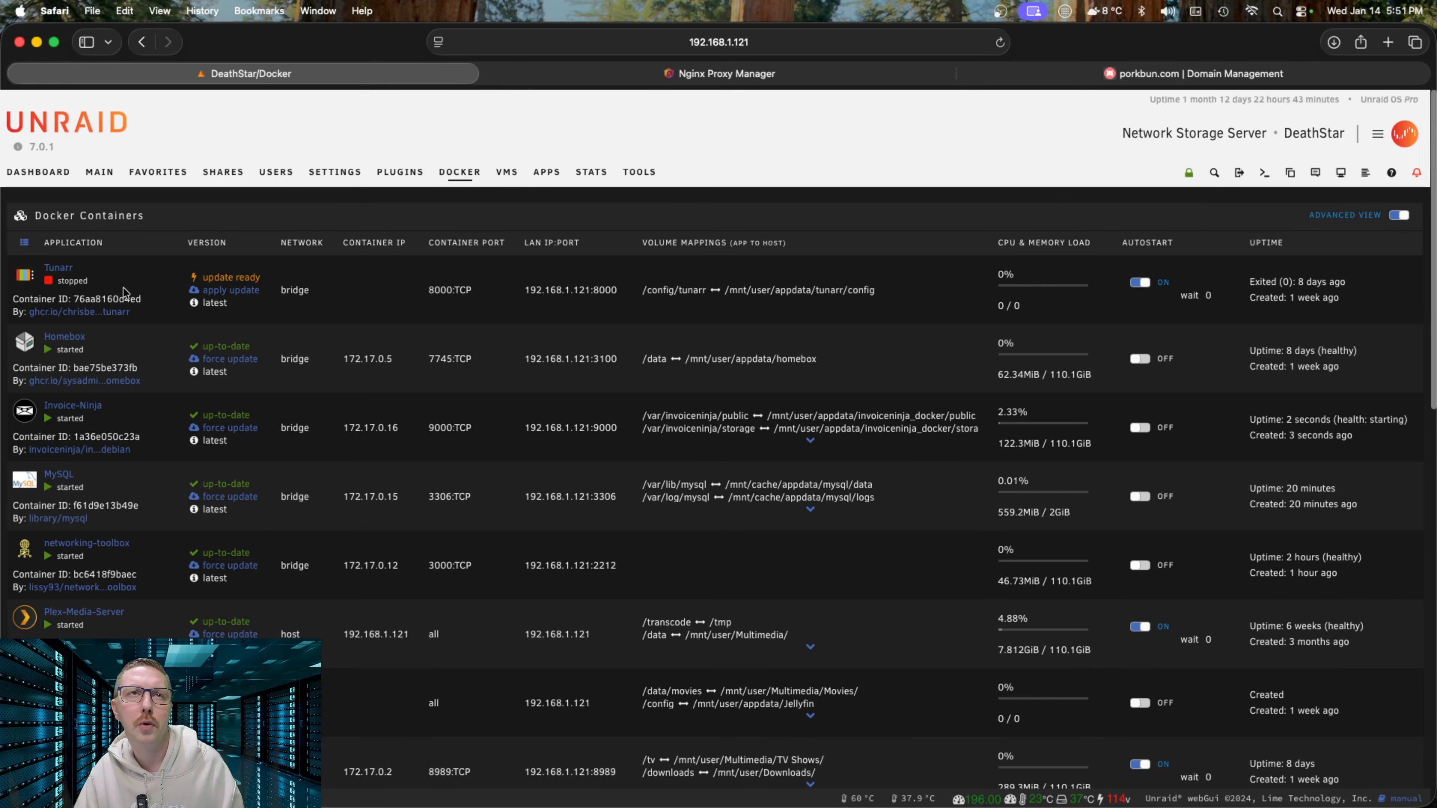
{"action": "left_click", "coordinate": [28, 416]}
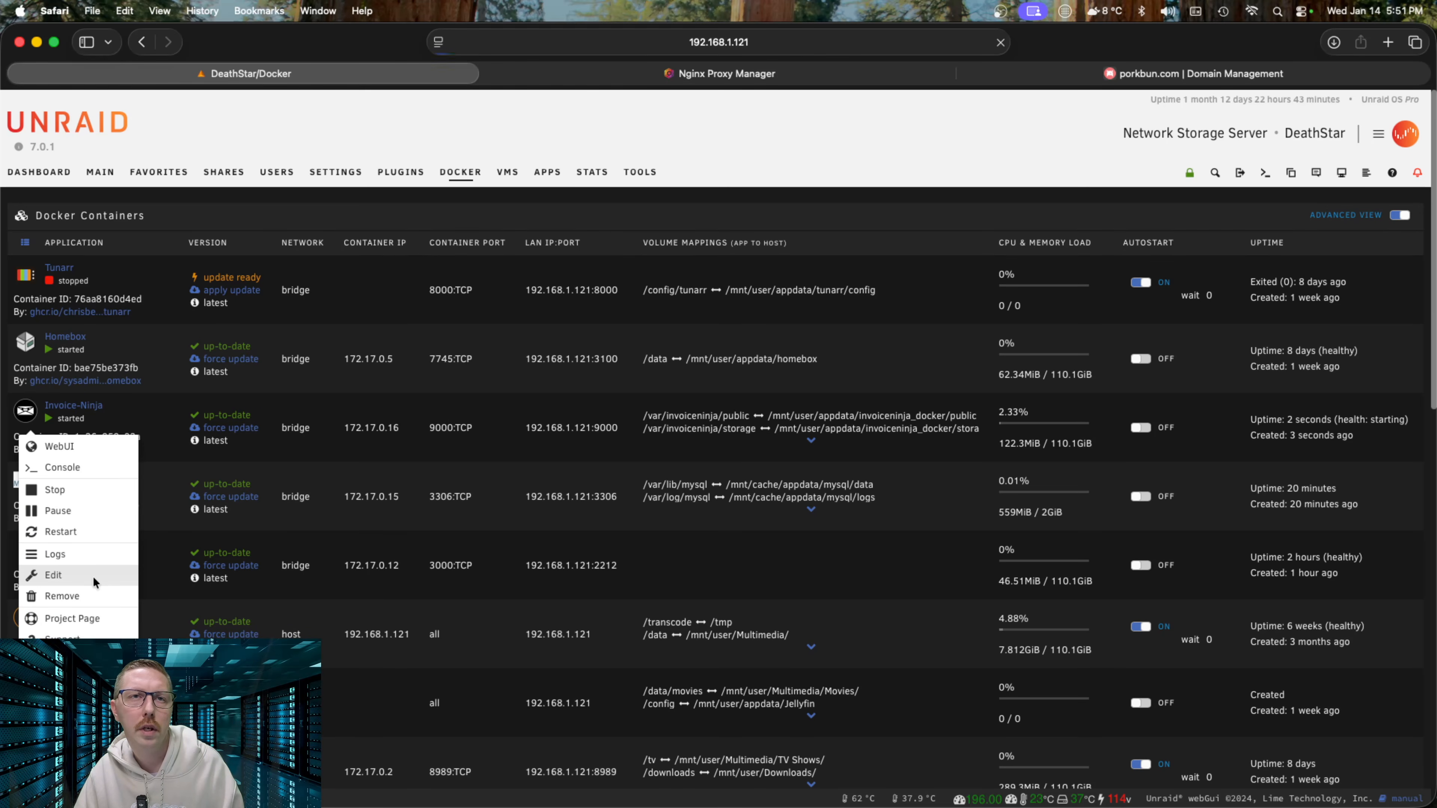
{"action": "left_click", "coordinate": [91, 575]}
{"action": "scroll", "coordinate": [666, 624], "scroll_direction": "down", "scroll_amount": 15}
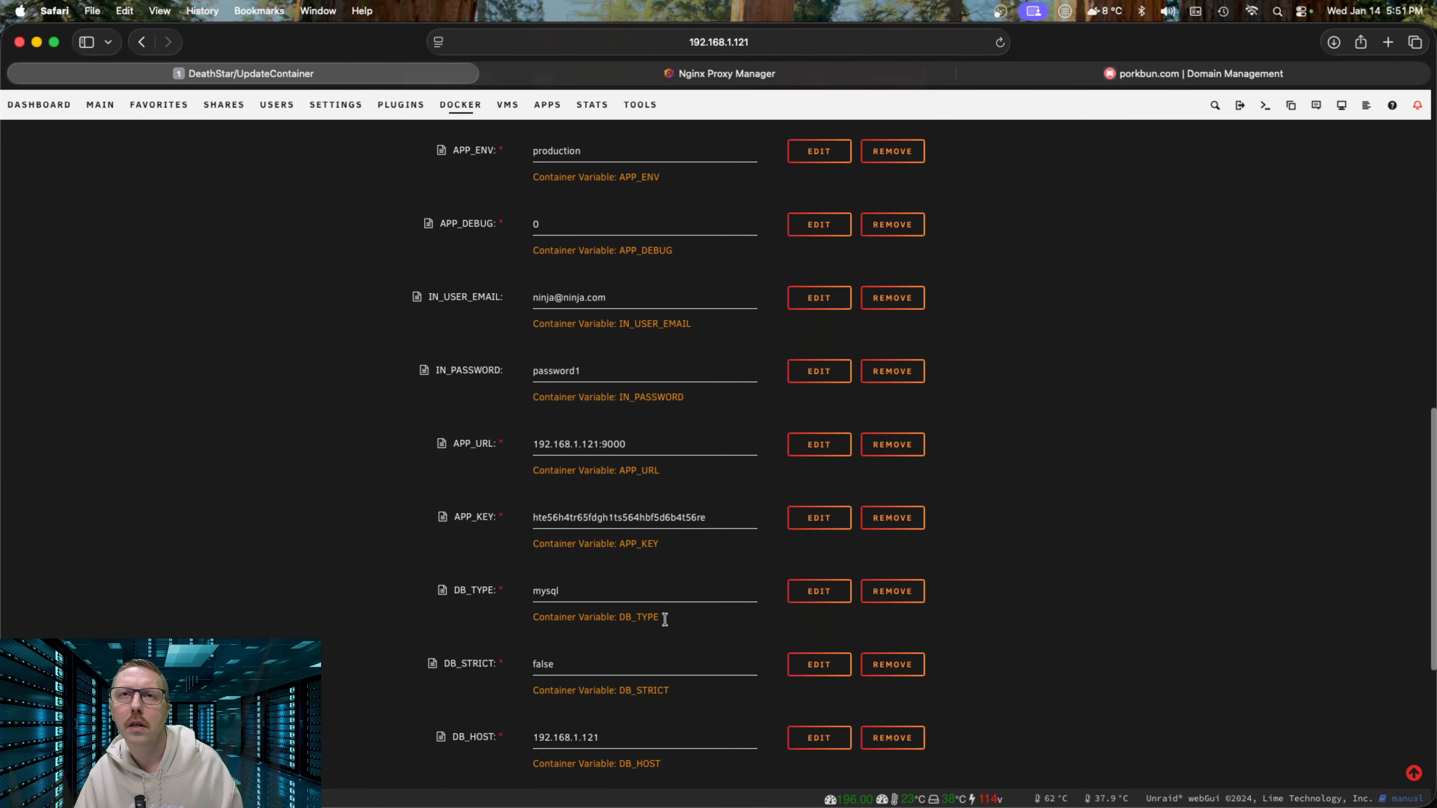
{"action": "left_click", "coordinate": [536, 444]}
{"action": "key", "text": "Left"}
{"action": "type", "text": "http://"}
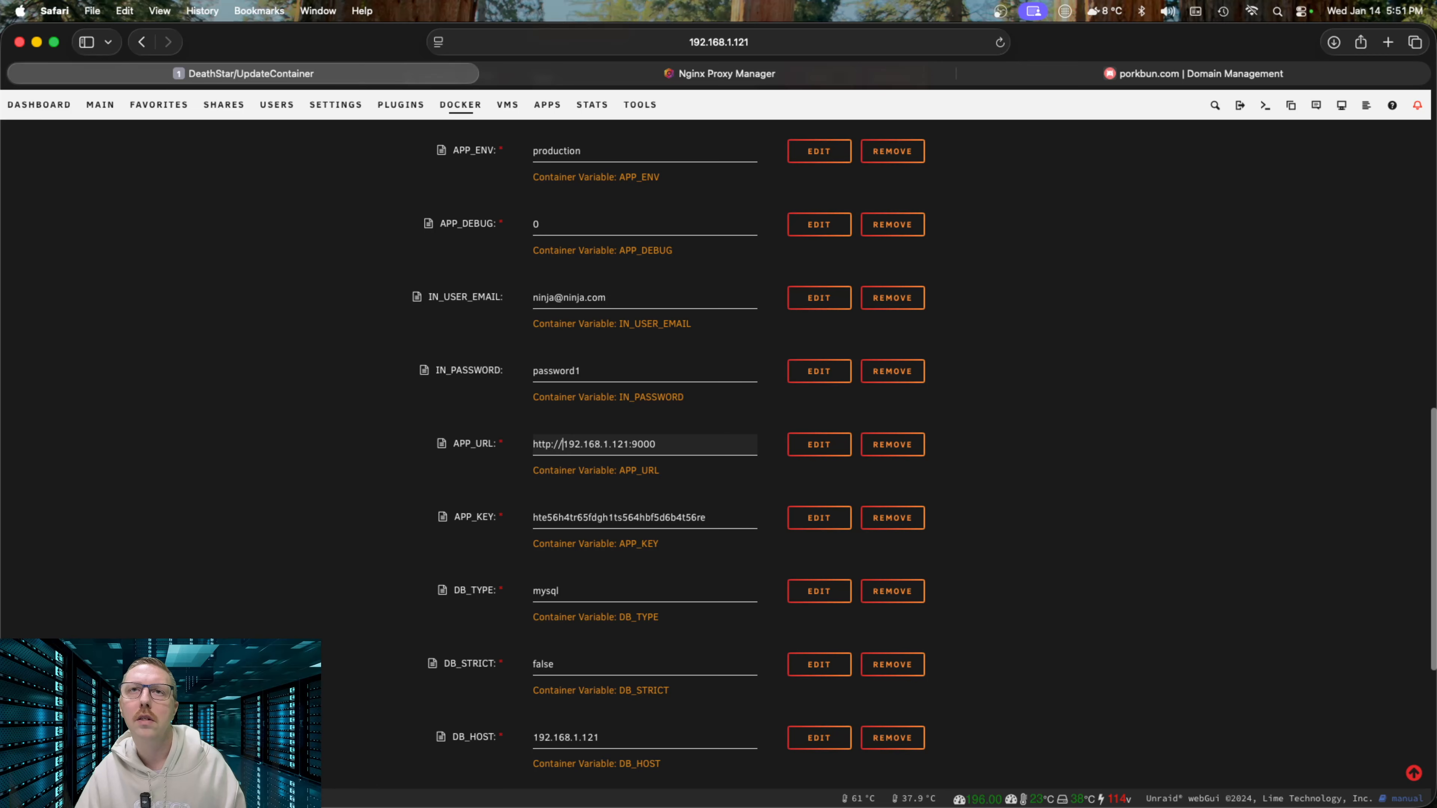
{"action": "scroll", "coordinate": [658, 513], "scroll_direction": "down", "scroll_amount": 6}
{"action": "left_click", "coordinate": [566, 748]}
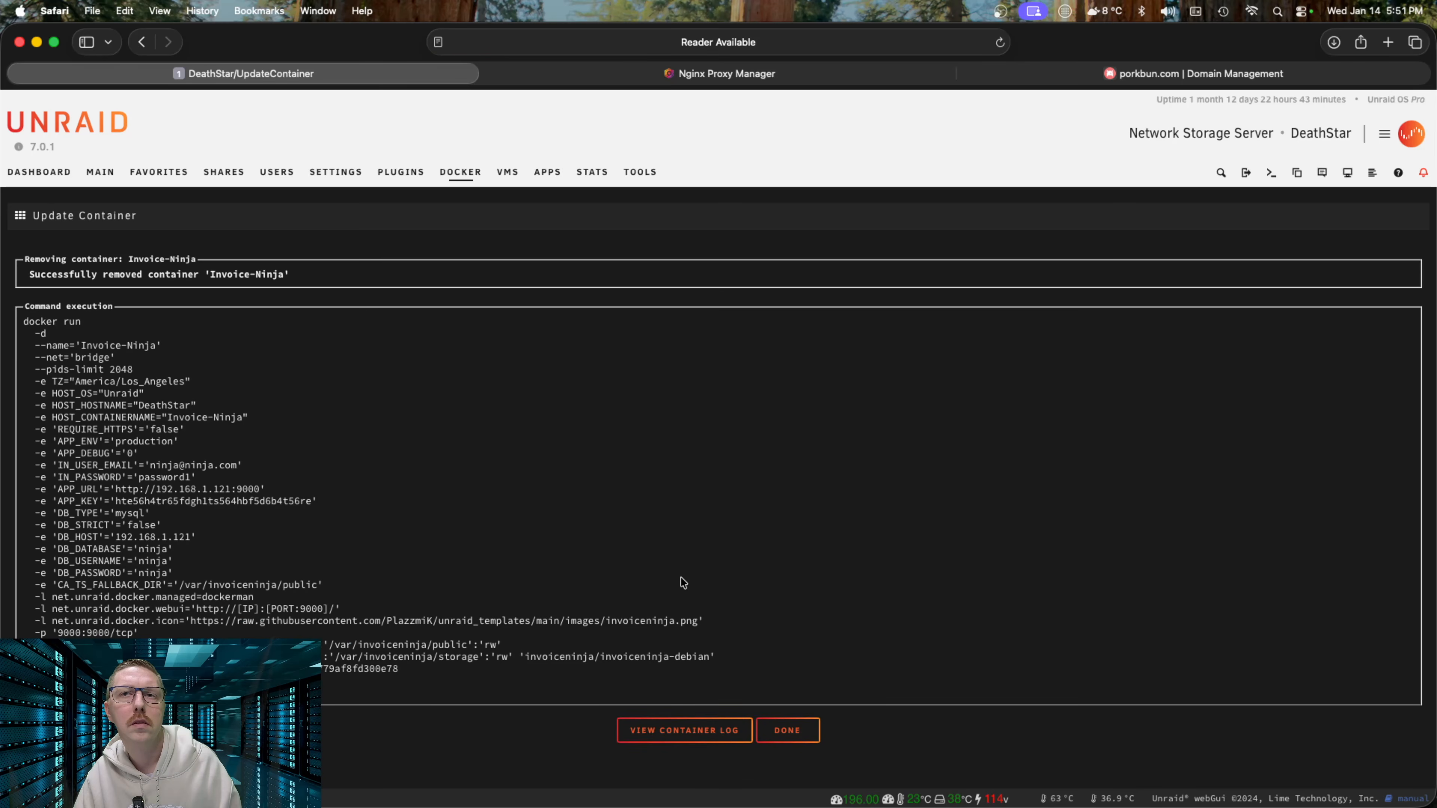
Open the updated Invoice-Ninja container's log from the update page.
{"action": "left_click", "coordinate": [716, 734]}
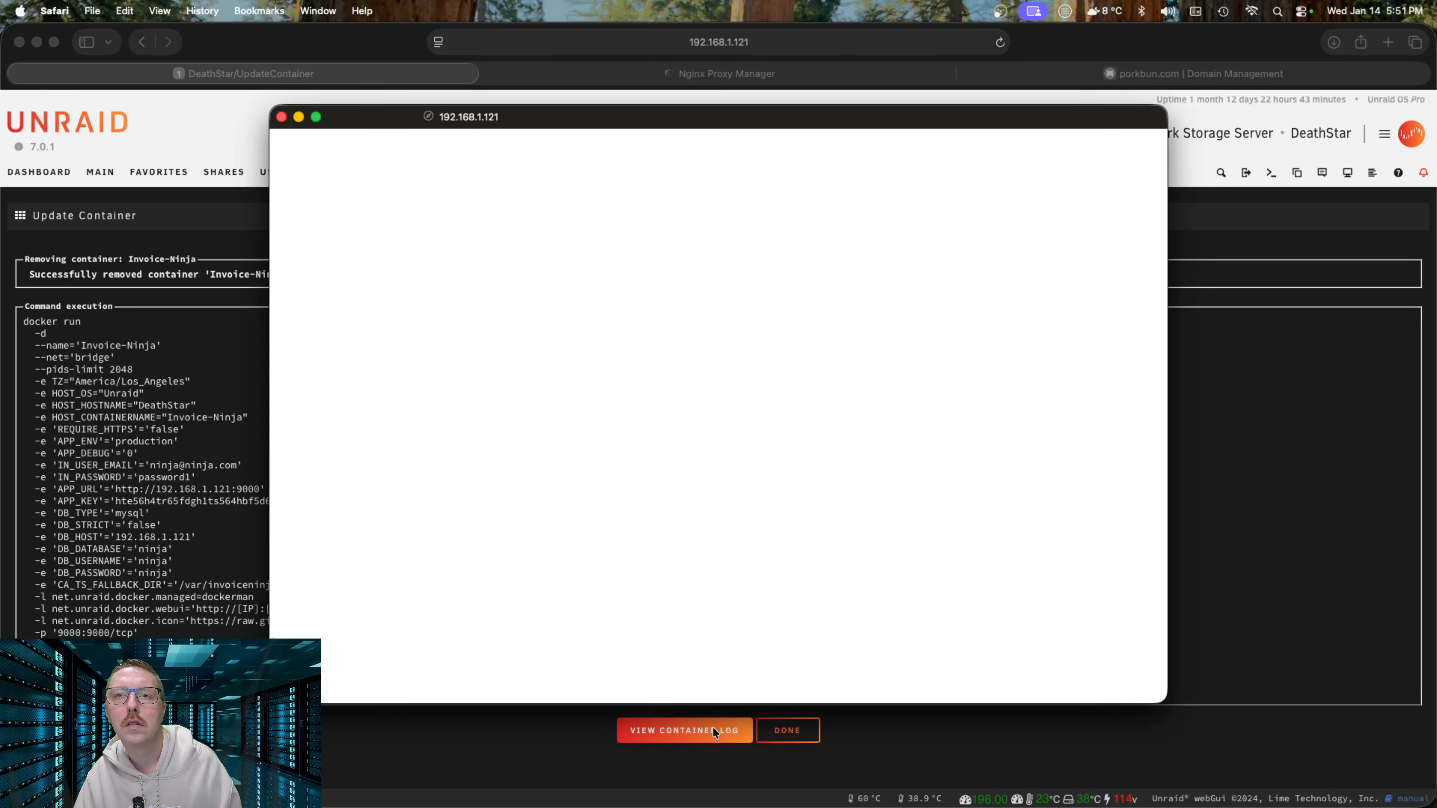
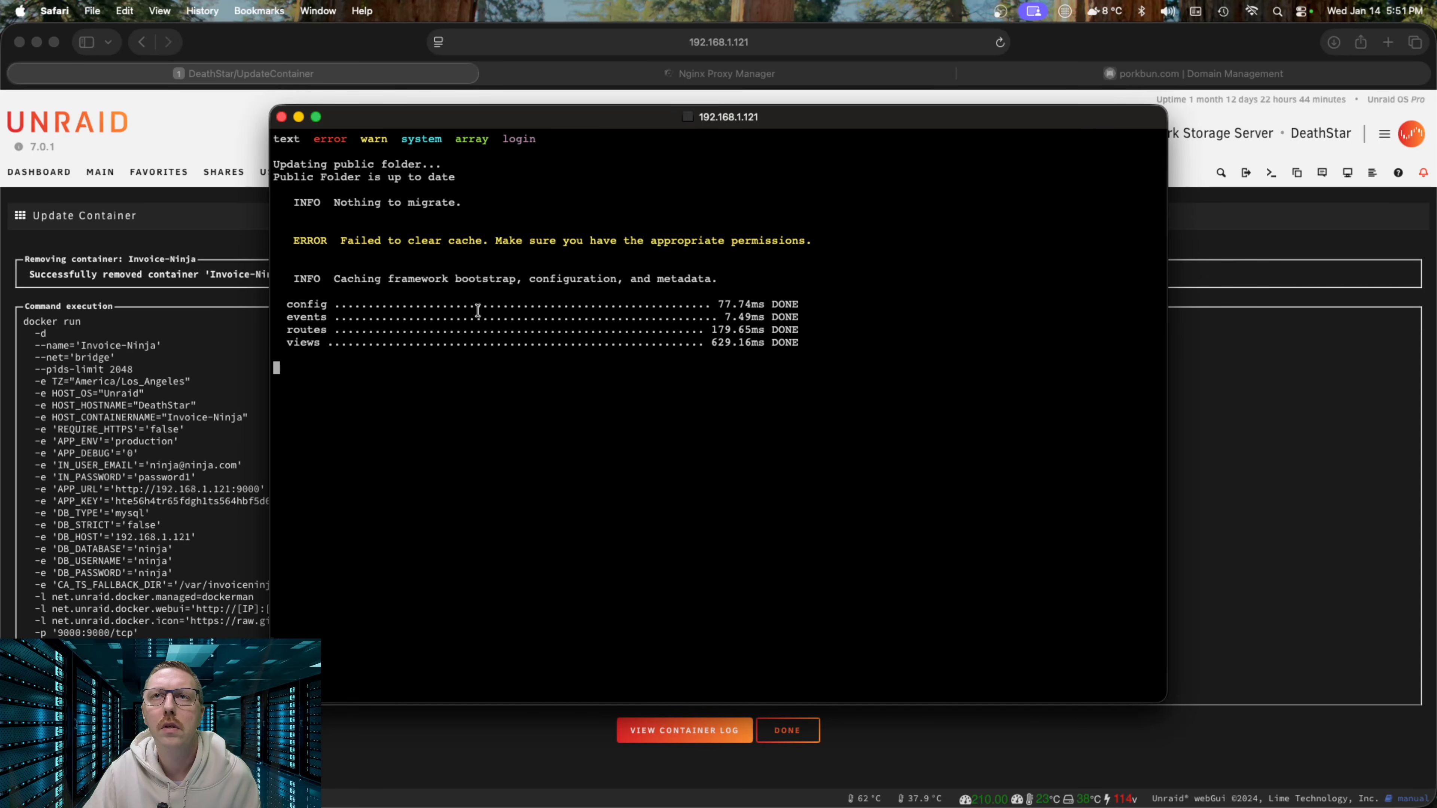
Close the container log and open the Invoice-Ninja web UI from the Docker containers list.
{"action": "left_click", "coordinate": [281, 118]}
{"action": "left_click", "coordinate": [460, 173]}
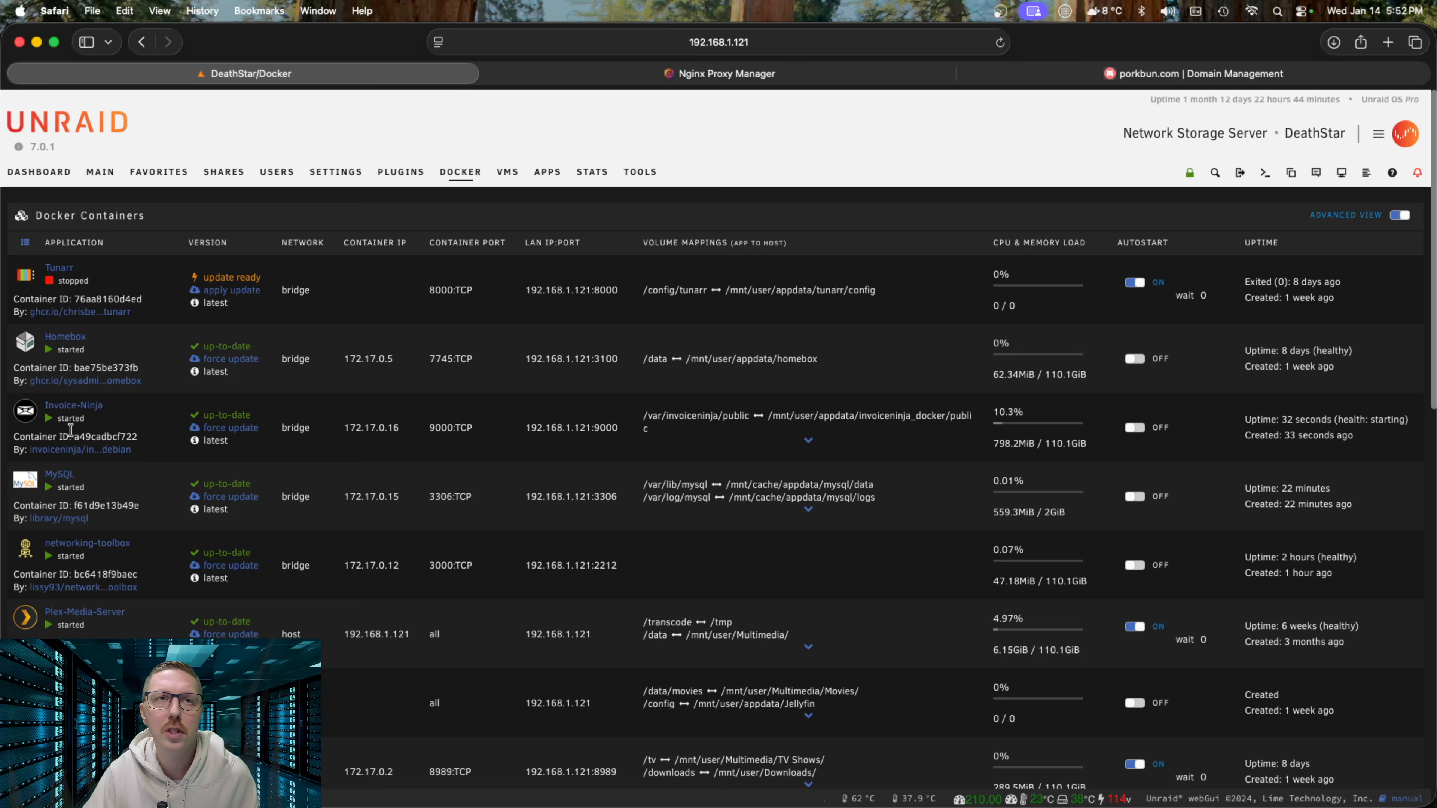
{"action": "left_click", "coordinate": [26, 411]}
{"action": "left_click", "coordinate": [66, 437]}
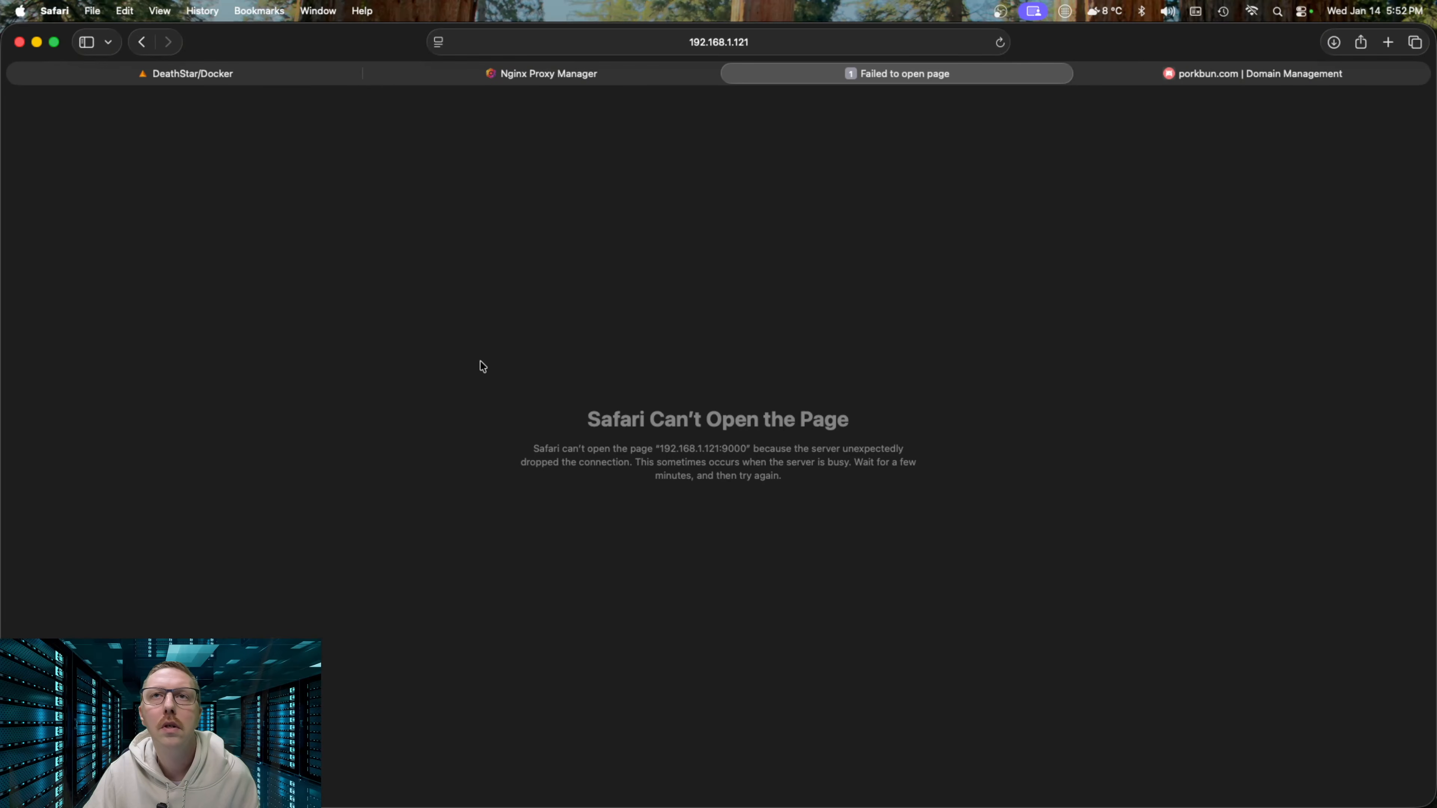
Check the full web UI address and retry loading 192.168.1.121:9000.
{"action": "left_click", "coordinate": [781, 43]}
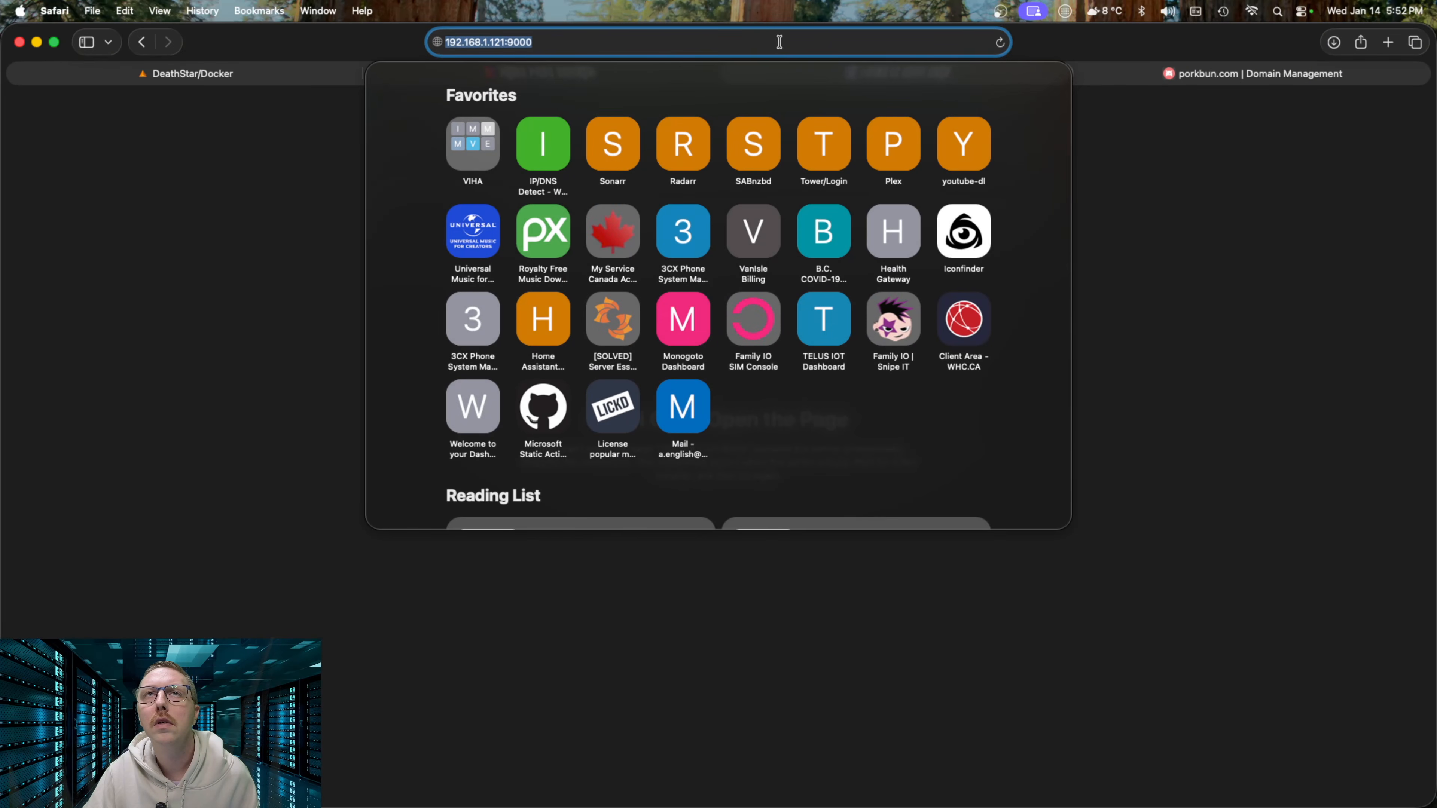
{"action": "left_click", "coordinate": [586, 41]}
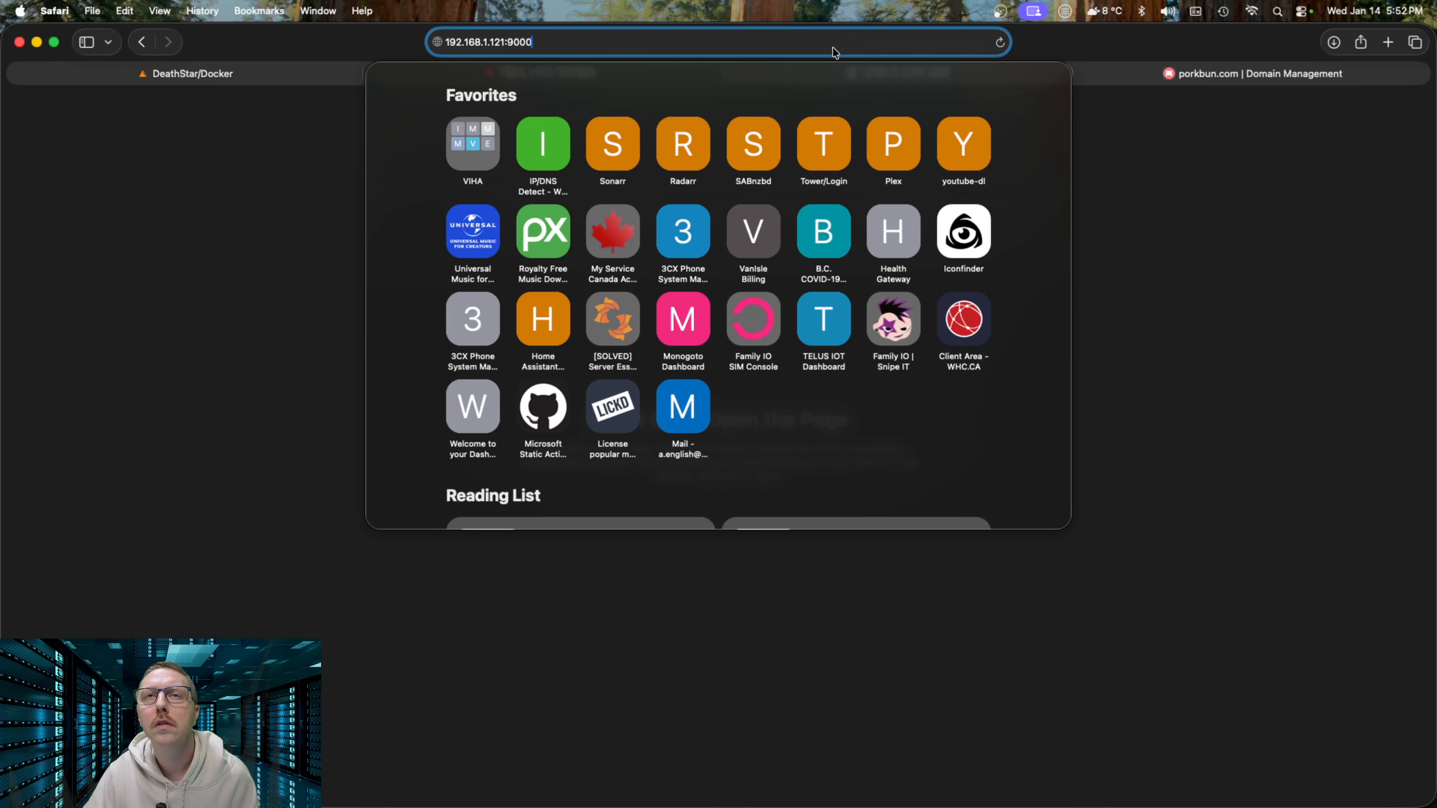
{"action": "left_click", "coordinate": [1255, 230]}
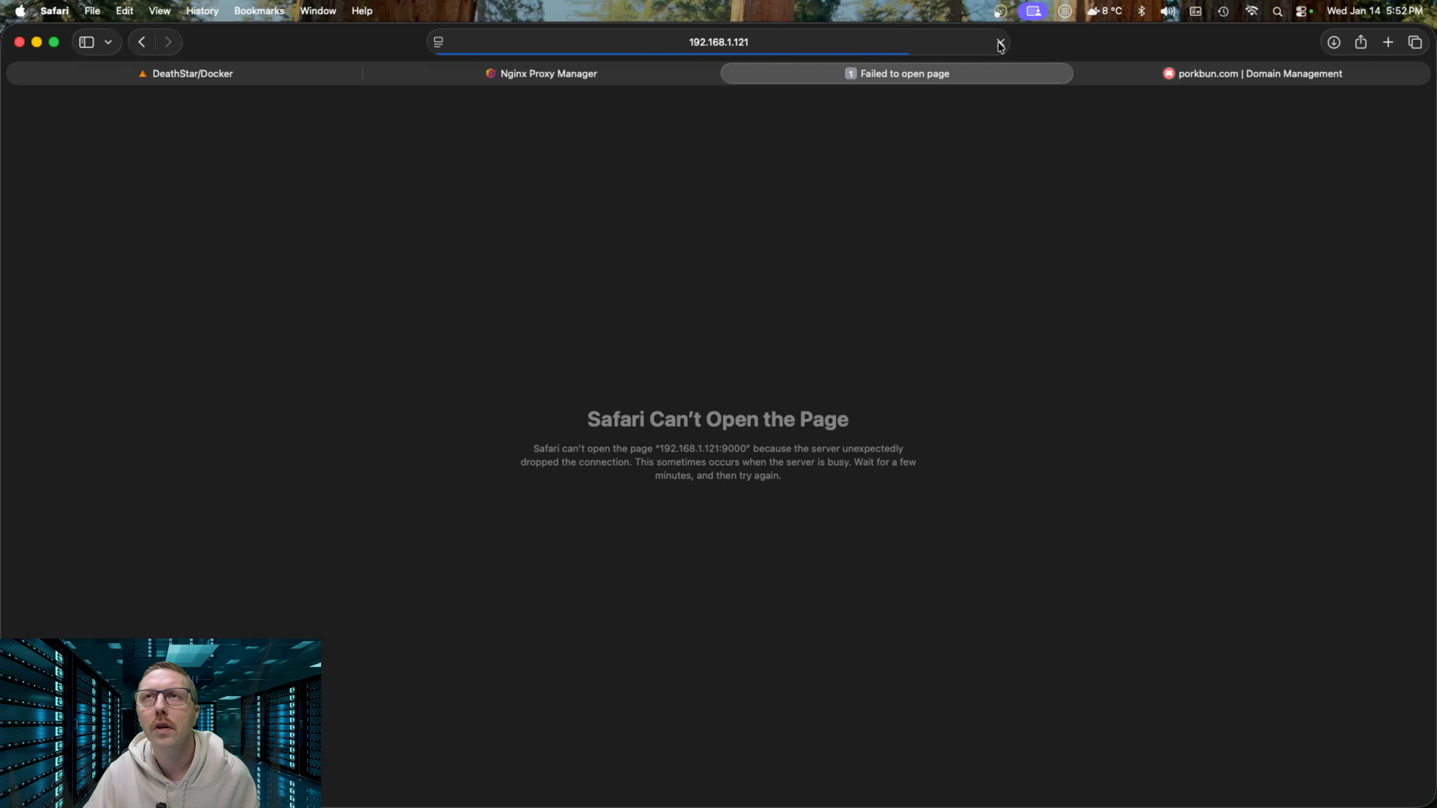
Return to the Docker containers list, read the Invoice-Ninja container's logs, and close the log window.
{"action": "left_click", "coordinate": [622, 76]}
{"action": "left_click", "coordinate": [249, 74]}
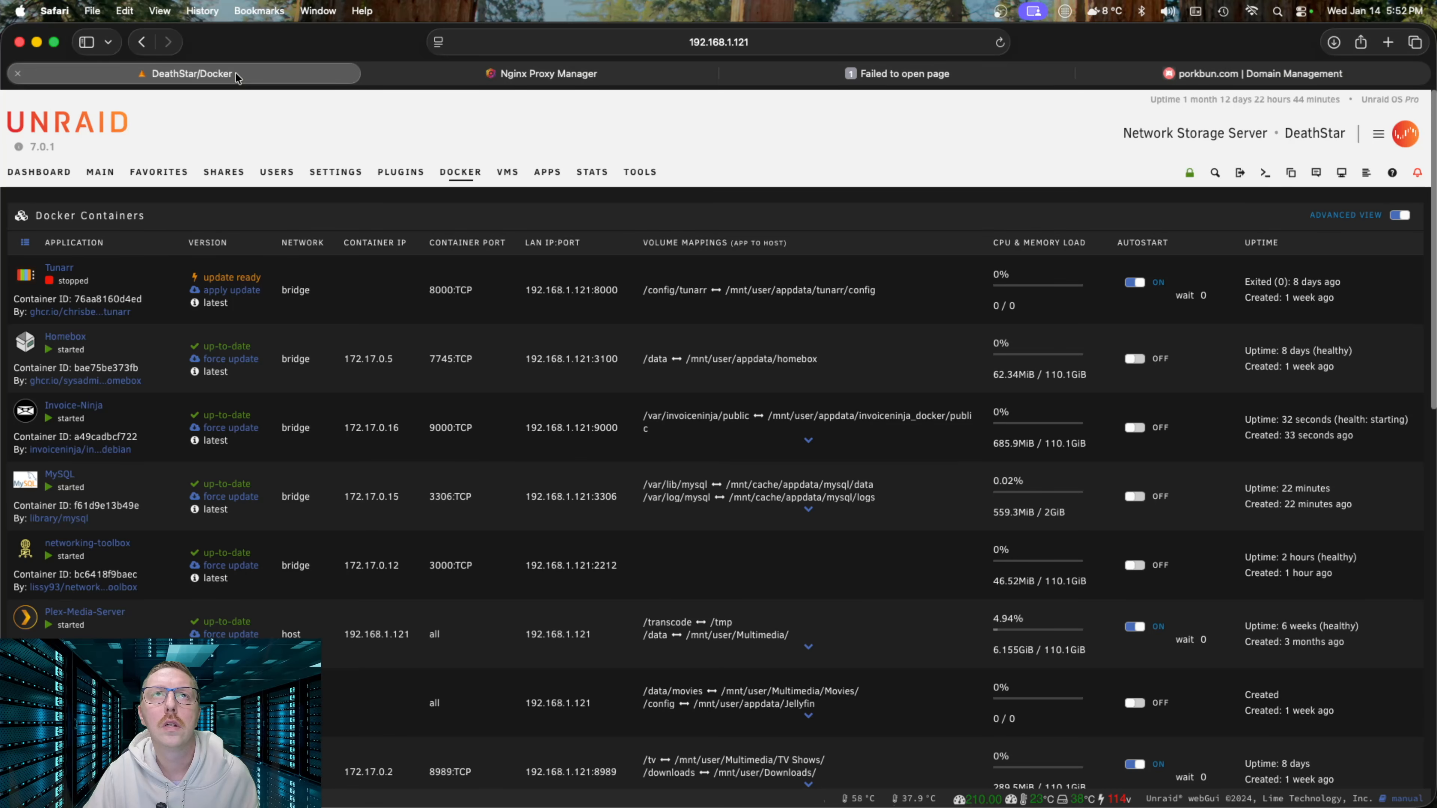
{"action": "left_click", "coordinate": [34, 426]}
{"action": "left_click", "coordinate": [57, 555]}
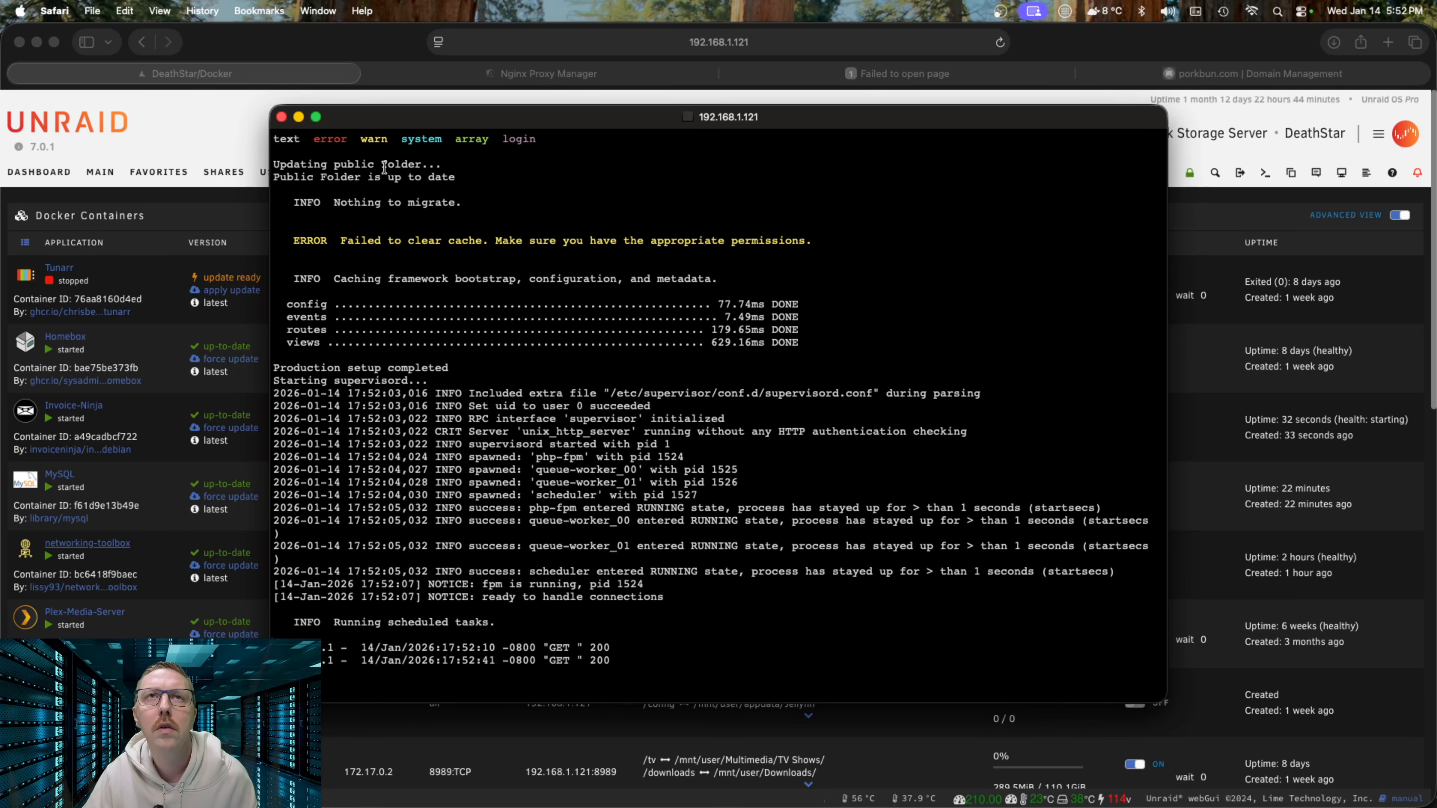
{"action": "left_click", "coordinate": [281, 117]}
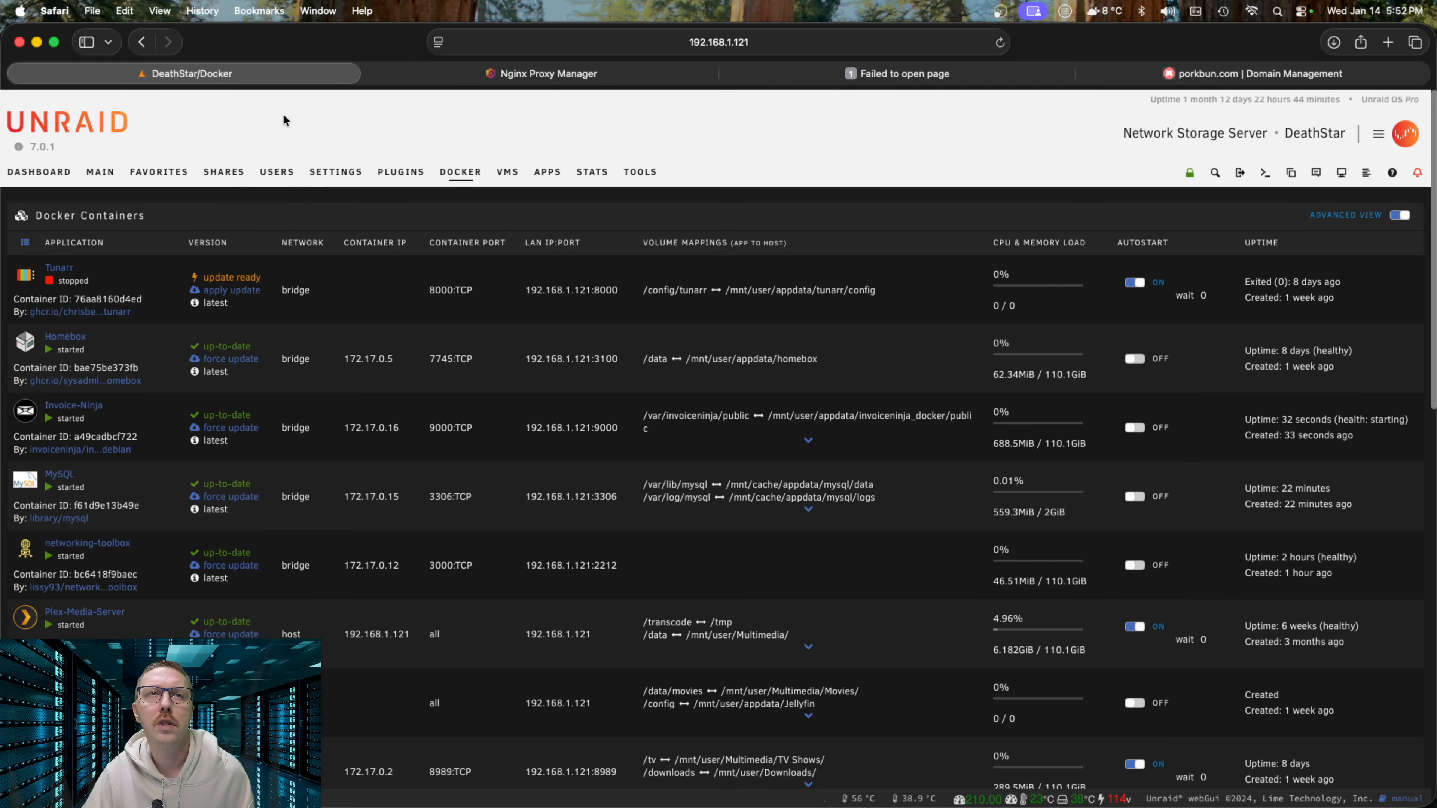
Open the Invoice-Ninja web UI again, retry 192.168.1.121:9000, and close the duplicate web UI tab.
{"action": "left_click", "coordinate": [34, 409]}
{"action": "left_click", "coordinate": [91, 429]}
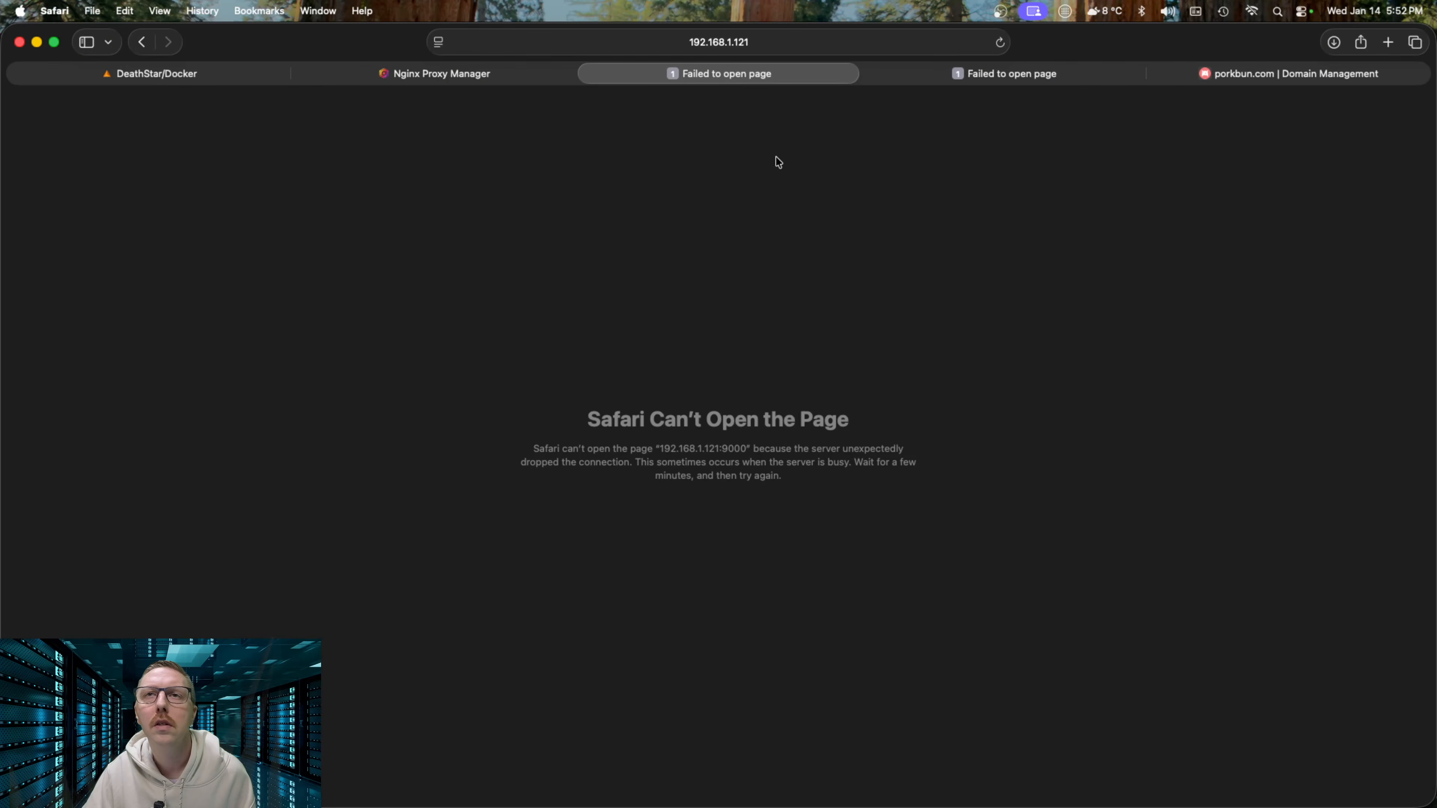
{"action": "left_click", "coordinate": [778, 44]}
{"action": "left_click", "coordinate": [626, 42]}
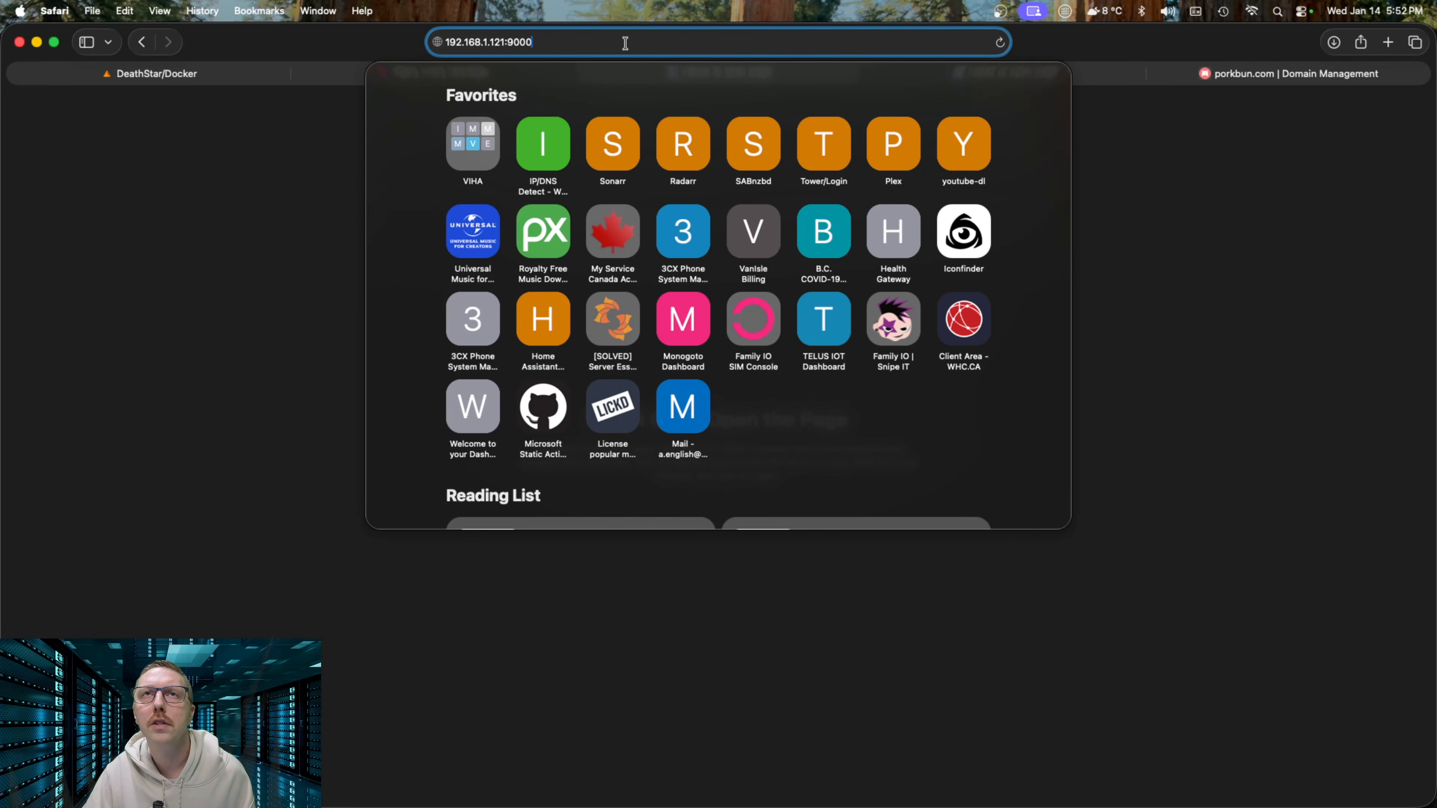
{"action": "key", "text": "Return"}
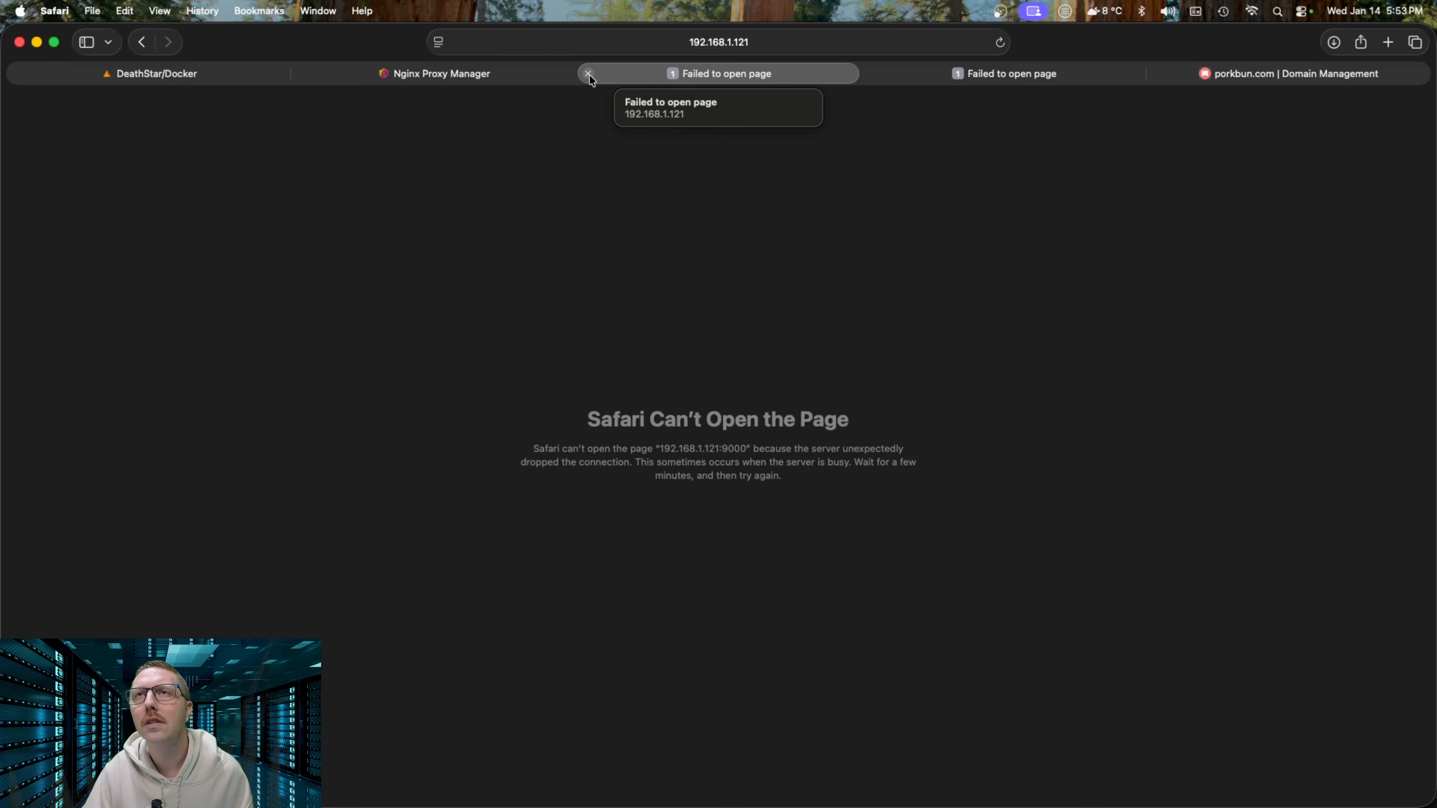
{"action": "left_click", "coordinate": [1011, 78]}
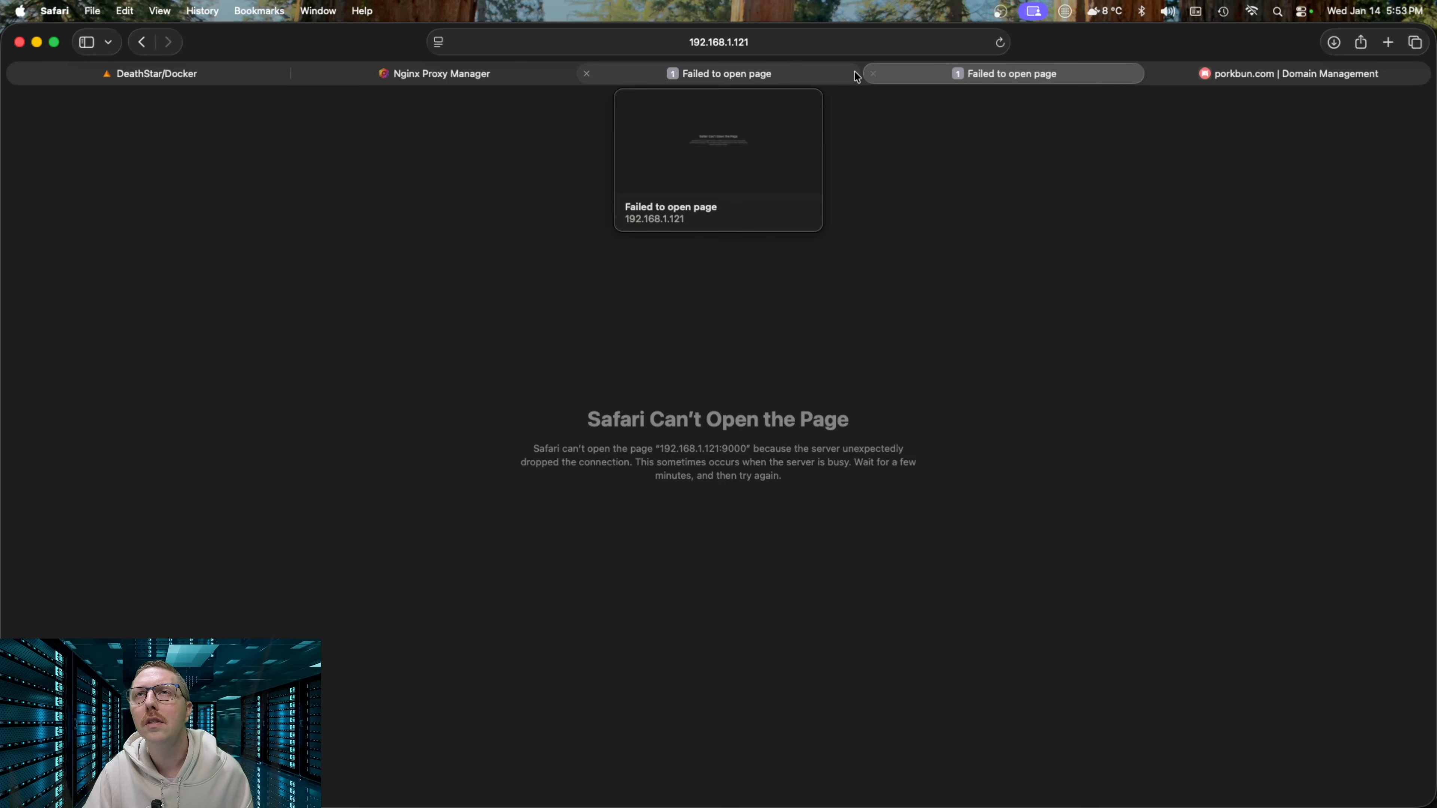
{"action": "left_click", "coordinate": [873, 73]}
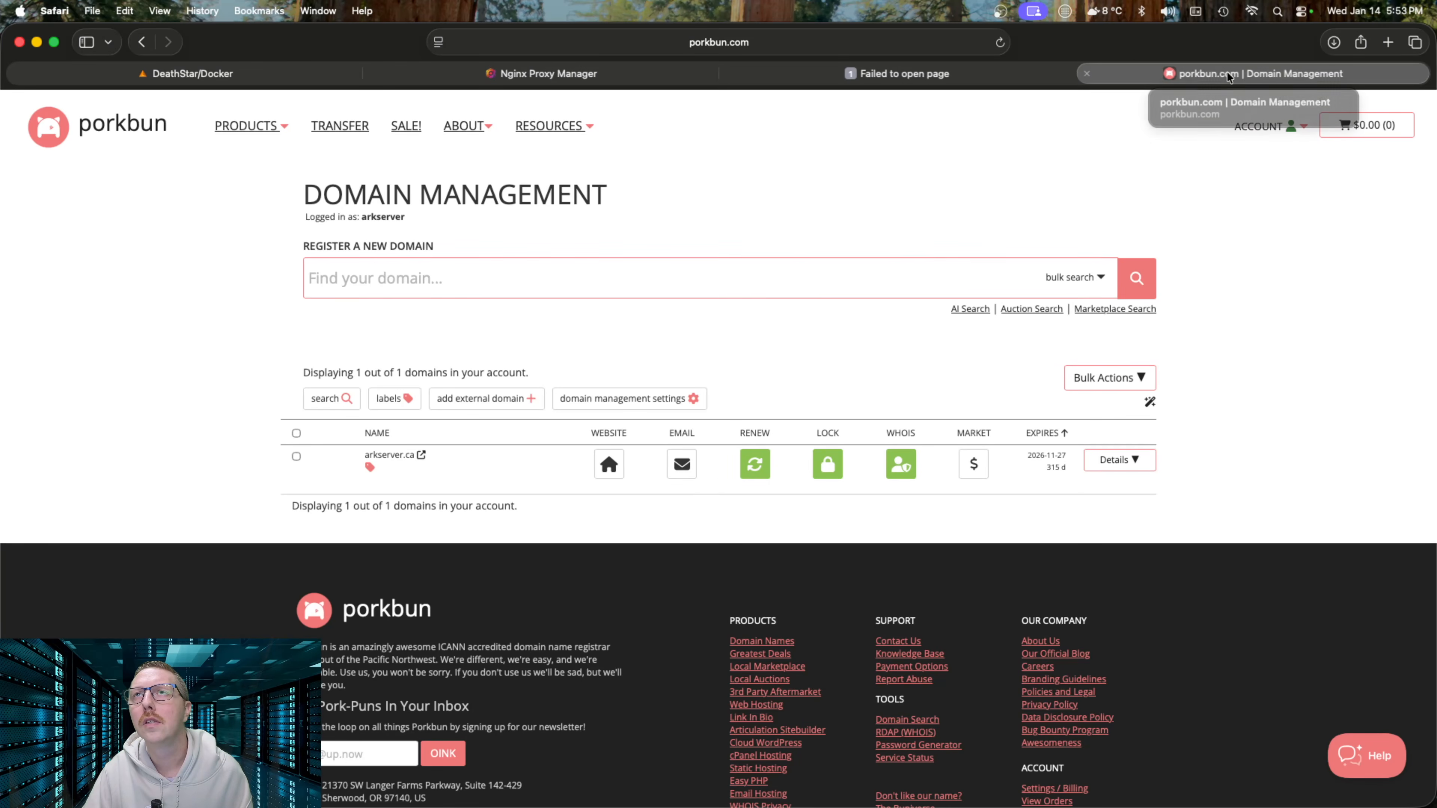
Load ninja.arkserver.ca in a new tab, check its full address, and close the tab.
{"action": "left_click", "coordinate": [1389, 42]}
{"action": "type", "text": "ninja"}
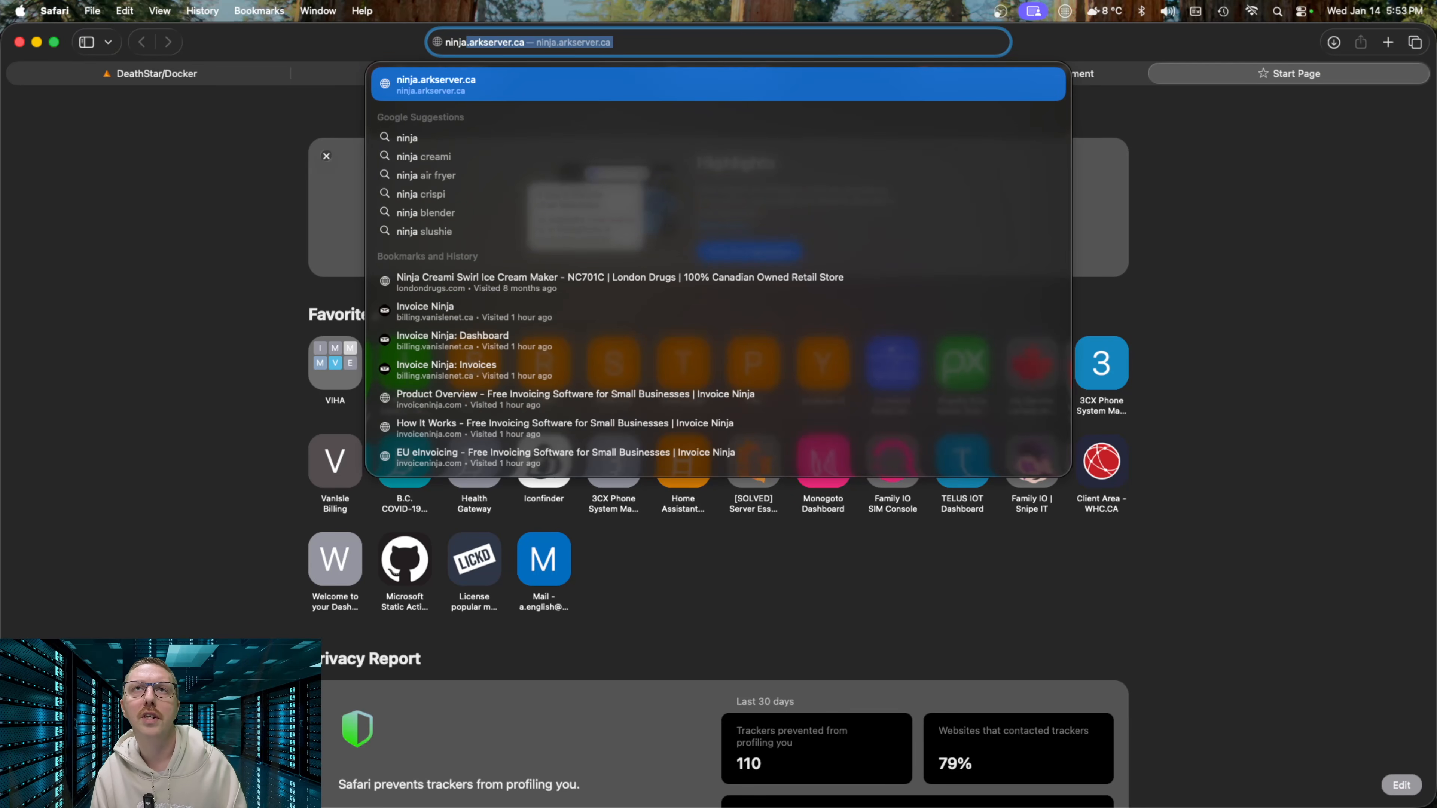
{"action": "key", "text": "Return"}
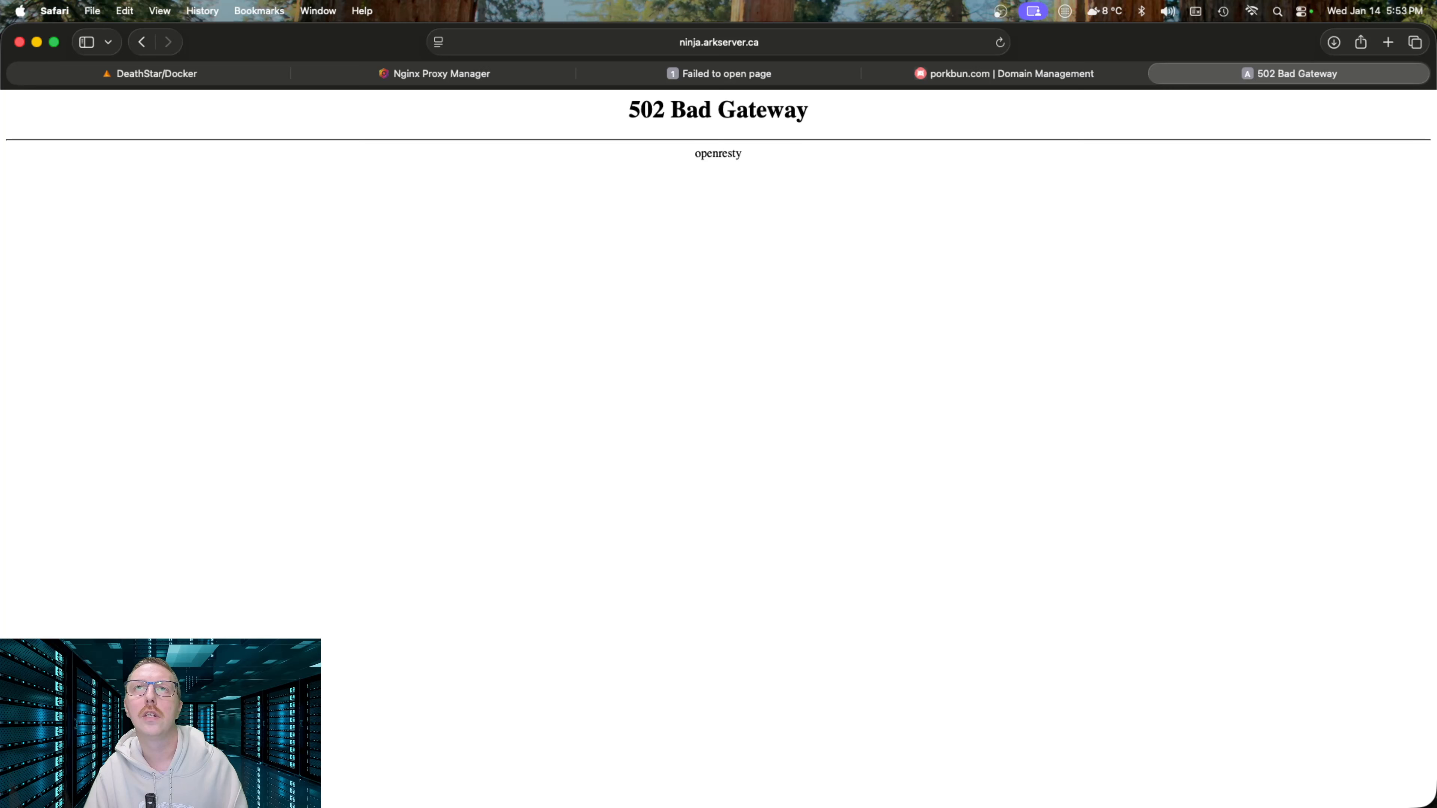
{"action": "left_click", "coordinate": [714, 50]}
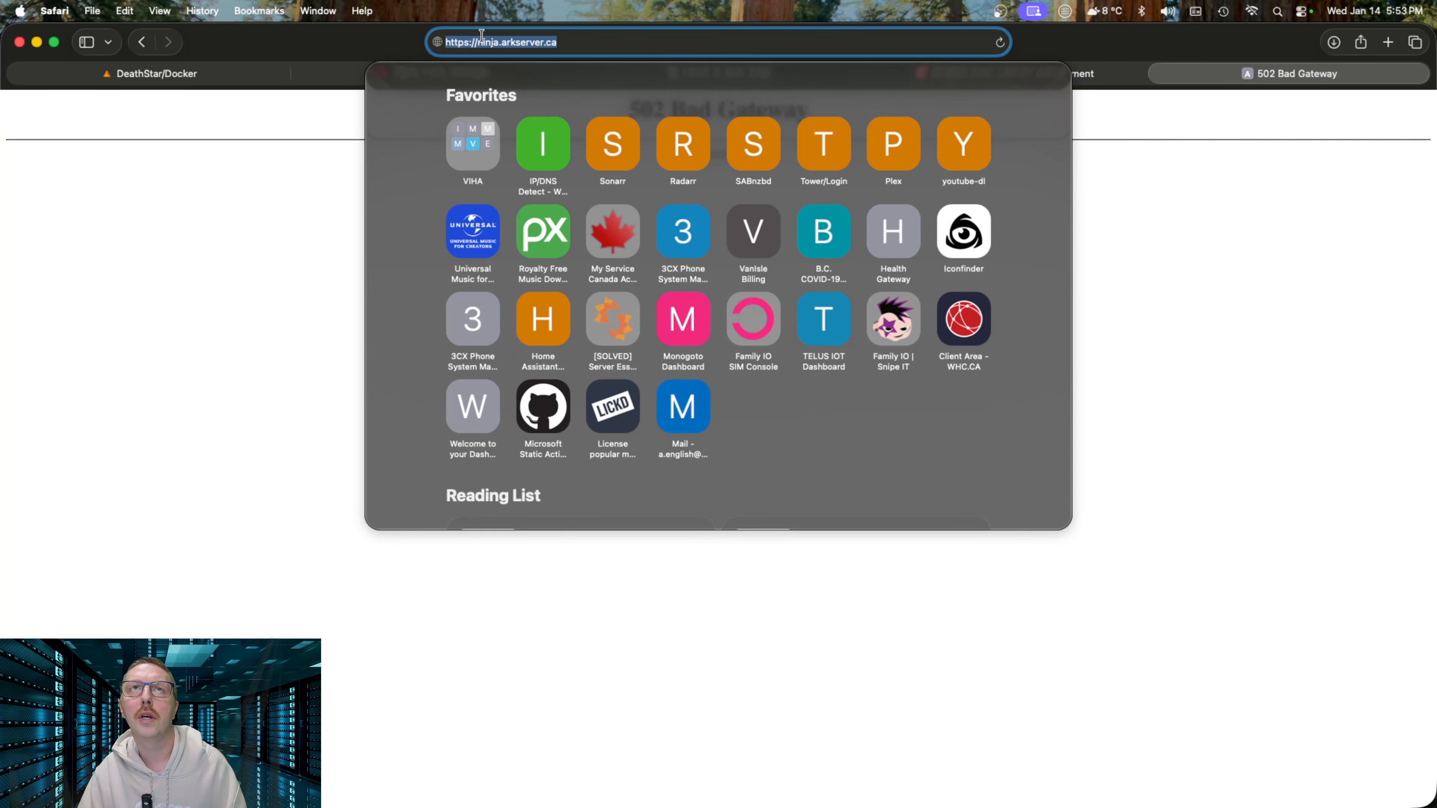
{"action": "left_click", "coordinate": [470, 43]}
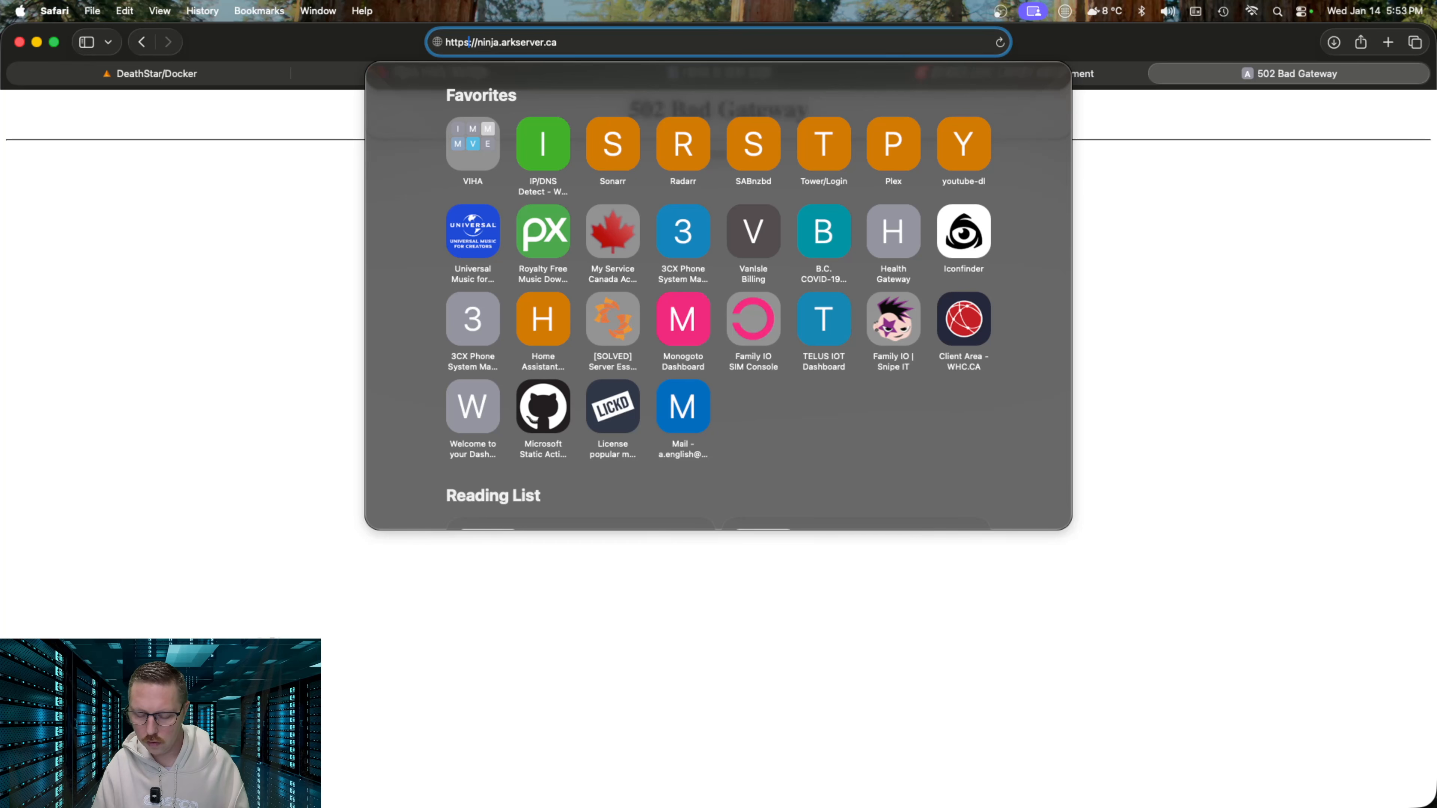
{"action": "key", "text": "Escape"}
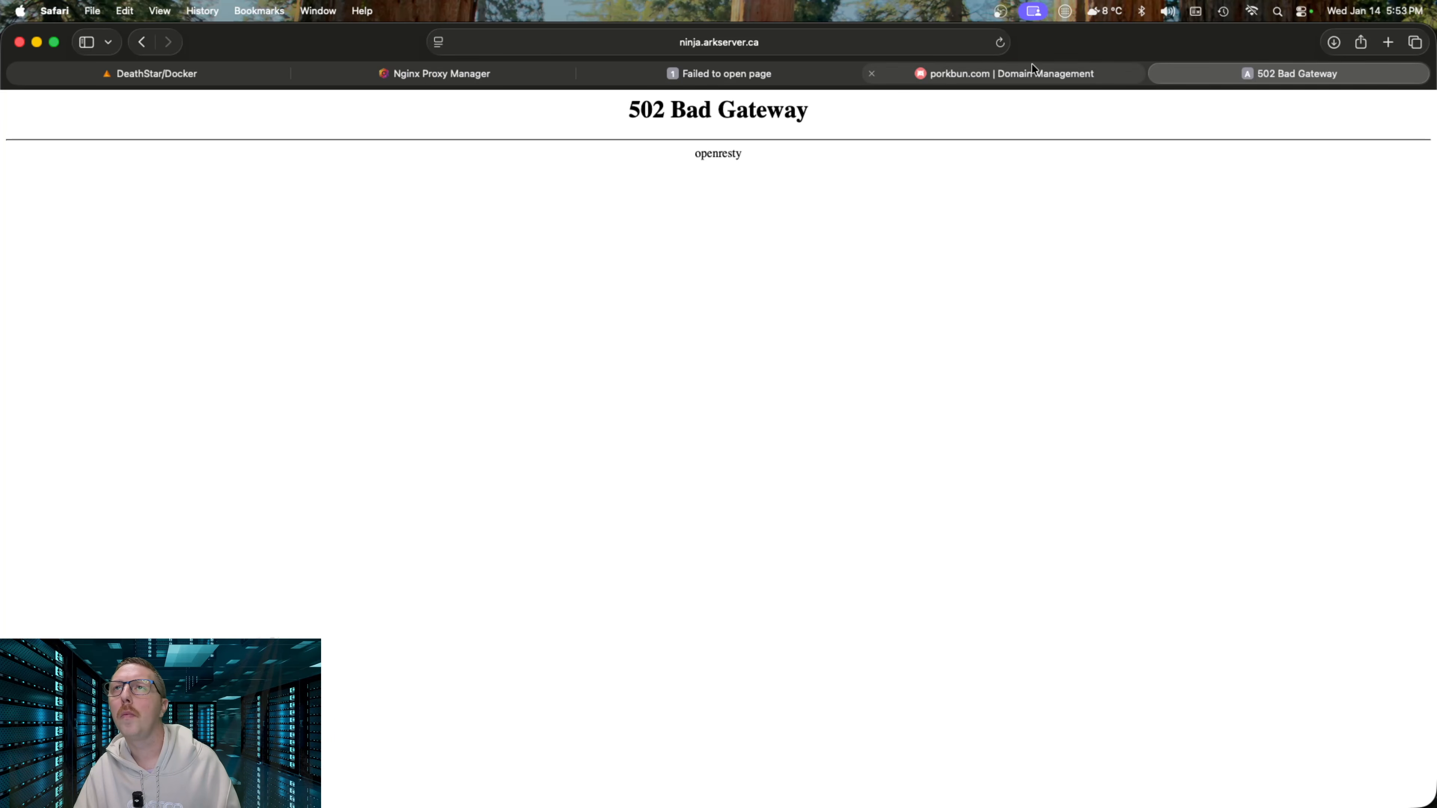
{"action": "left_click", "coordinate": [1159, 75]}
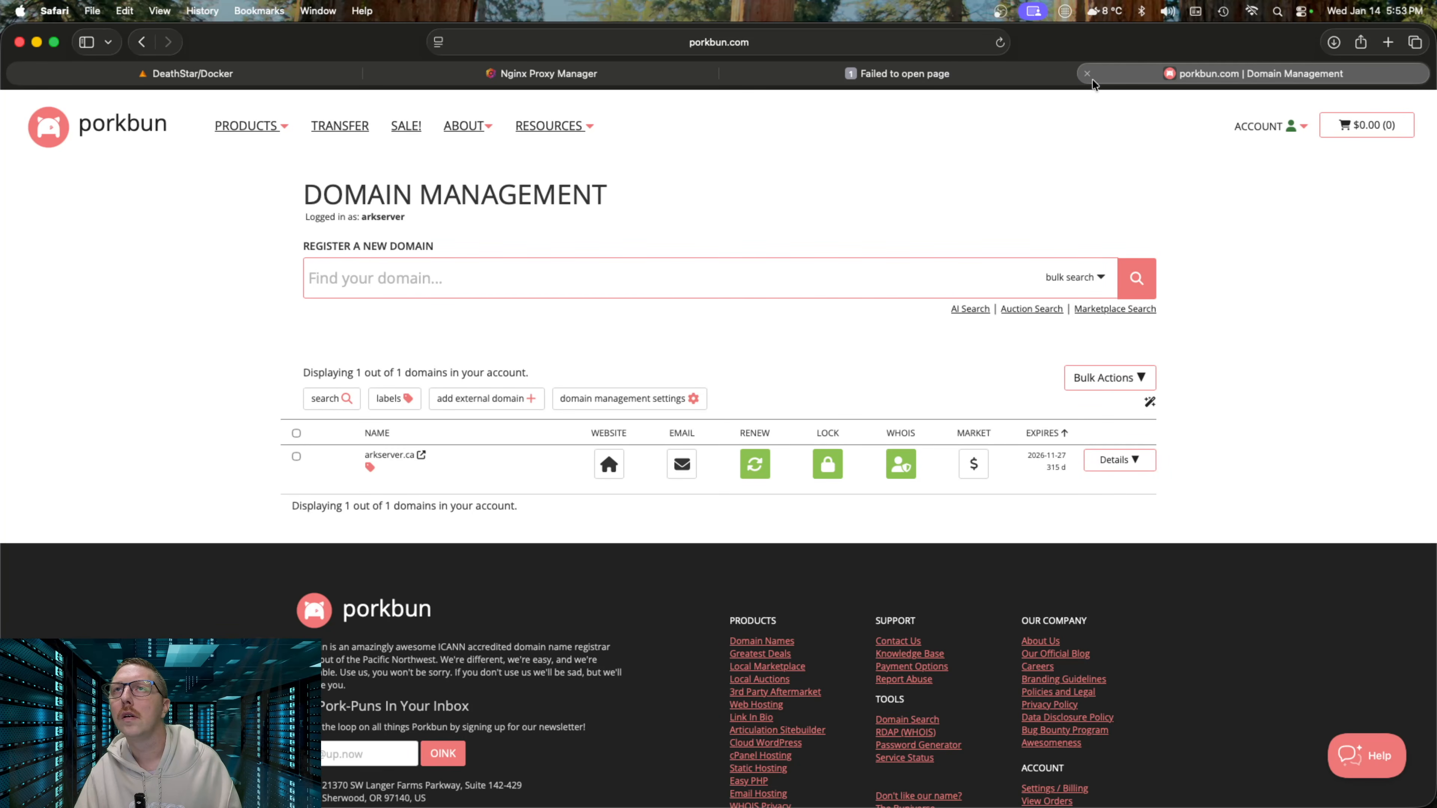
Close the remaining web UI tab and test the ninja.arkserver.ca link from the Nginx Proxy Manager proxy hosts, closing its tab.
{"action": "left_click", "coordinate": [917, 79]}
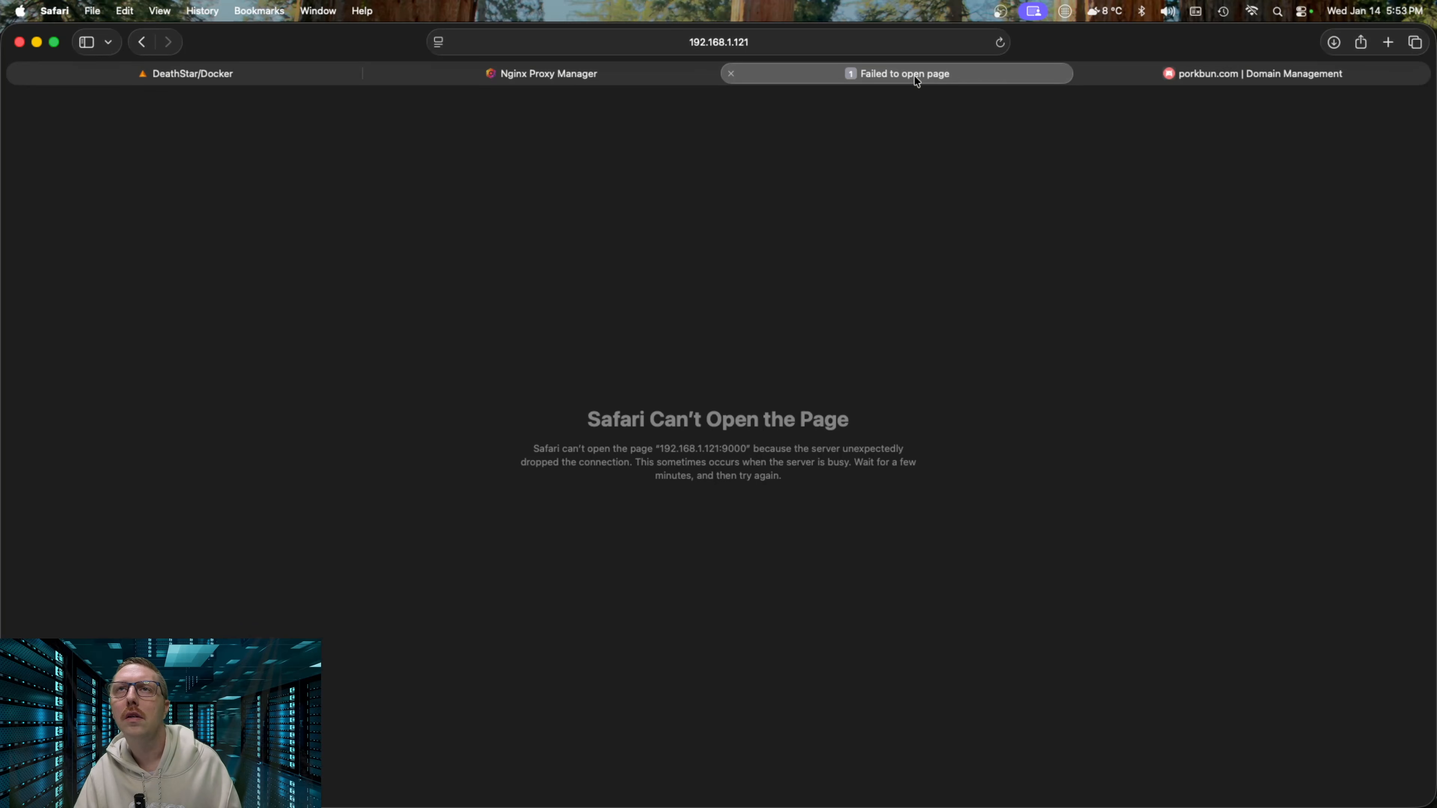
{"action": "left_click", "coordinate": [733, 75]}
{"action": "left_click", "coordinate": [594, 72]}
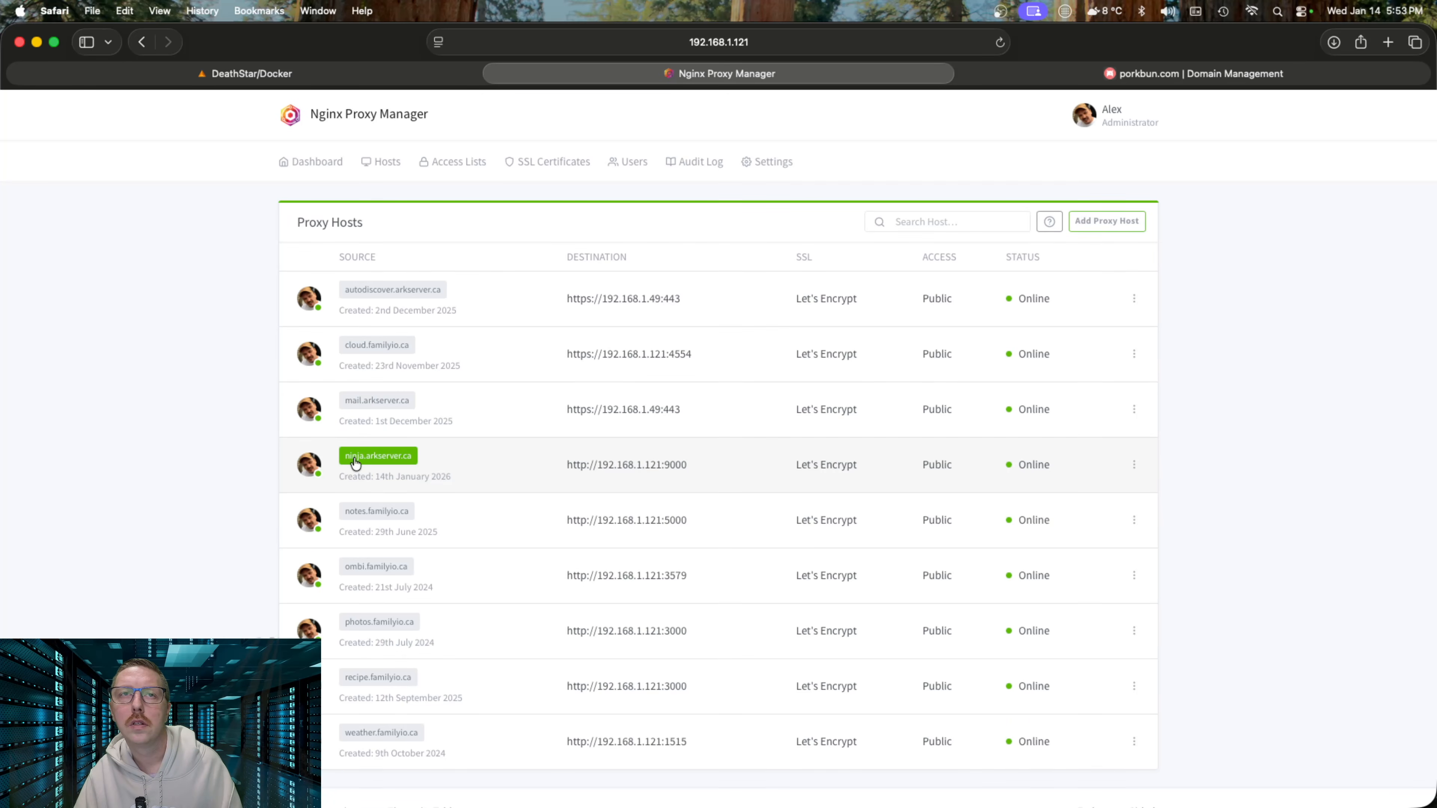
{"action": "left_click", "coordinate": [378, 456]}
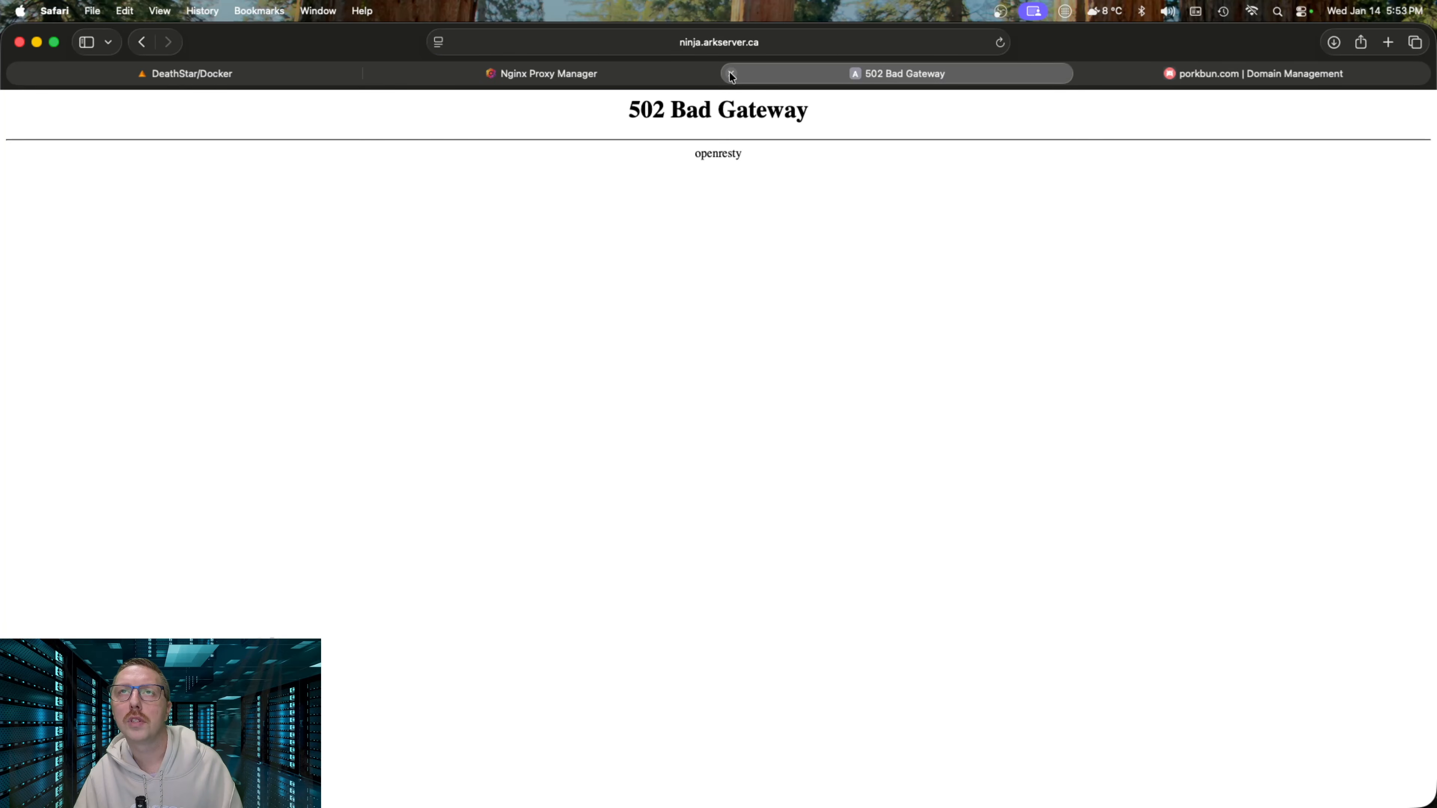
{"action": "left_click", "coordinate": [731, 73]}
Return to the Docker containers list and open the Invoice-Ninja container's template for editing.
{"action": "left_click", "coordinate": [192, 73]}
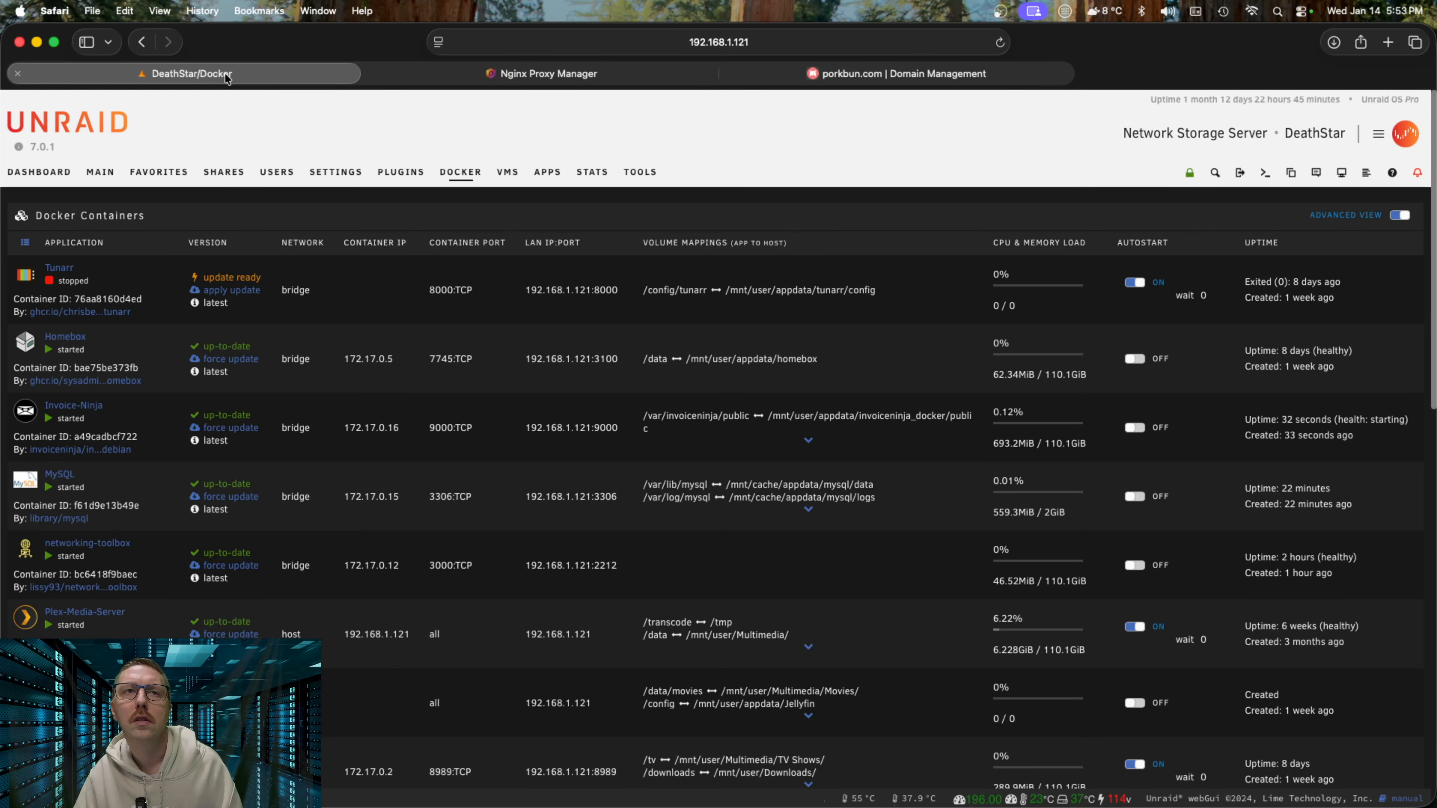
{"action": "left_click", "coordinate": [33, 418]}
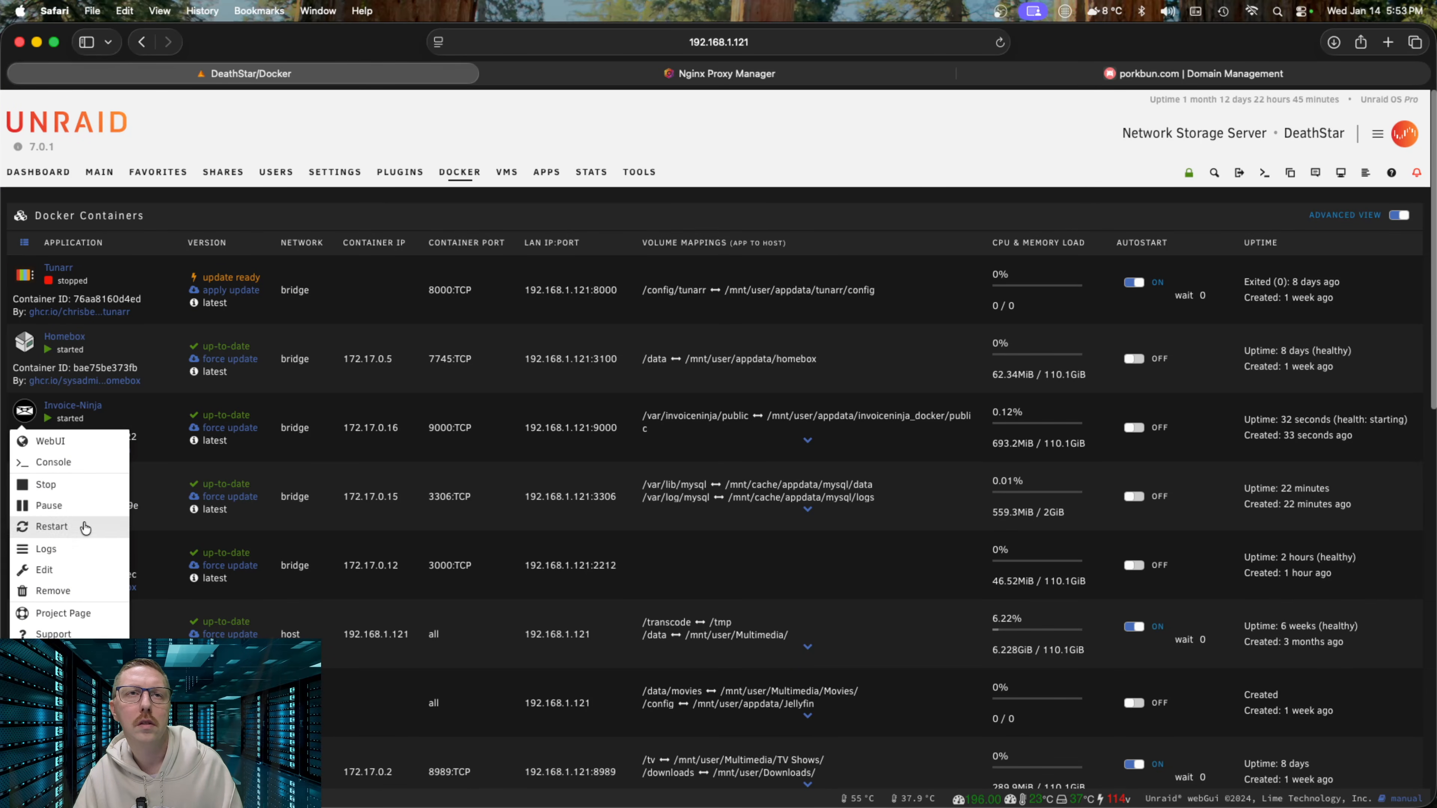
{"action": "left_click", "coordinate": [86, 565]}
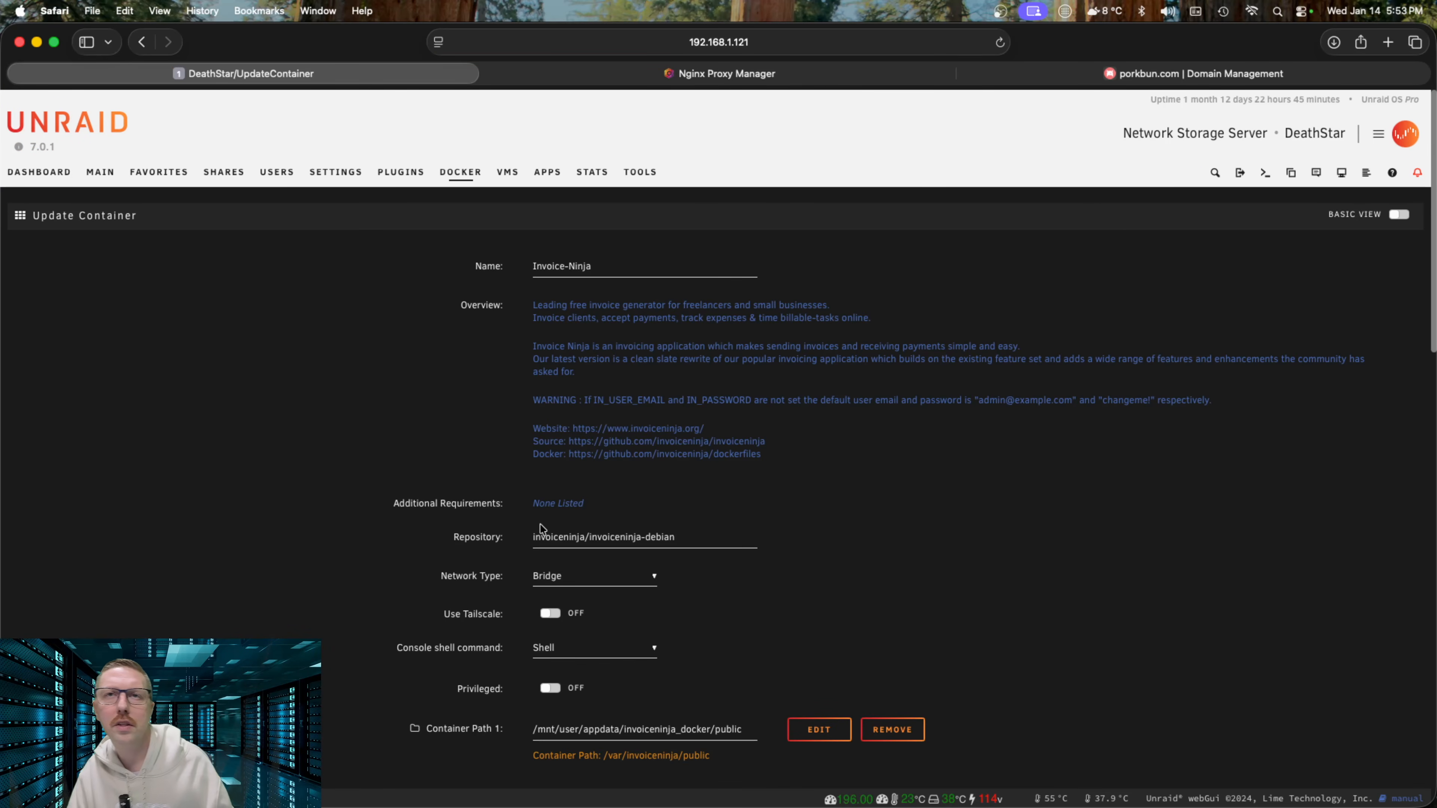
Review the Invoice-Ninja container's paths, port, app and database variables, including the additional hidden settings.
{"action": "scroll", "coordinate": [771, 552], "scroll_direction": "down", "scroll_amount": 6}
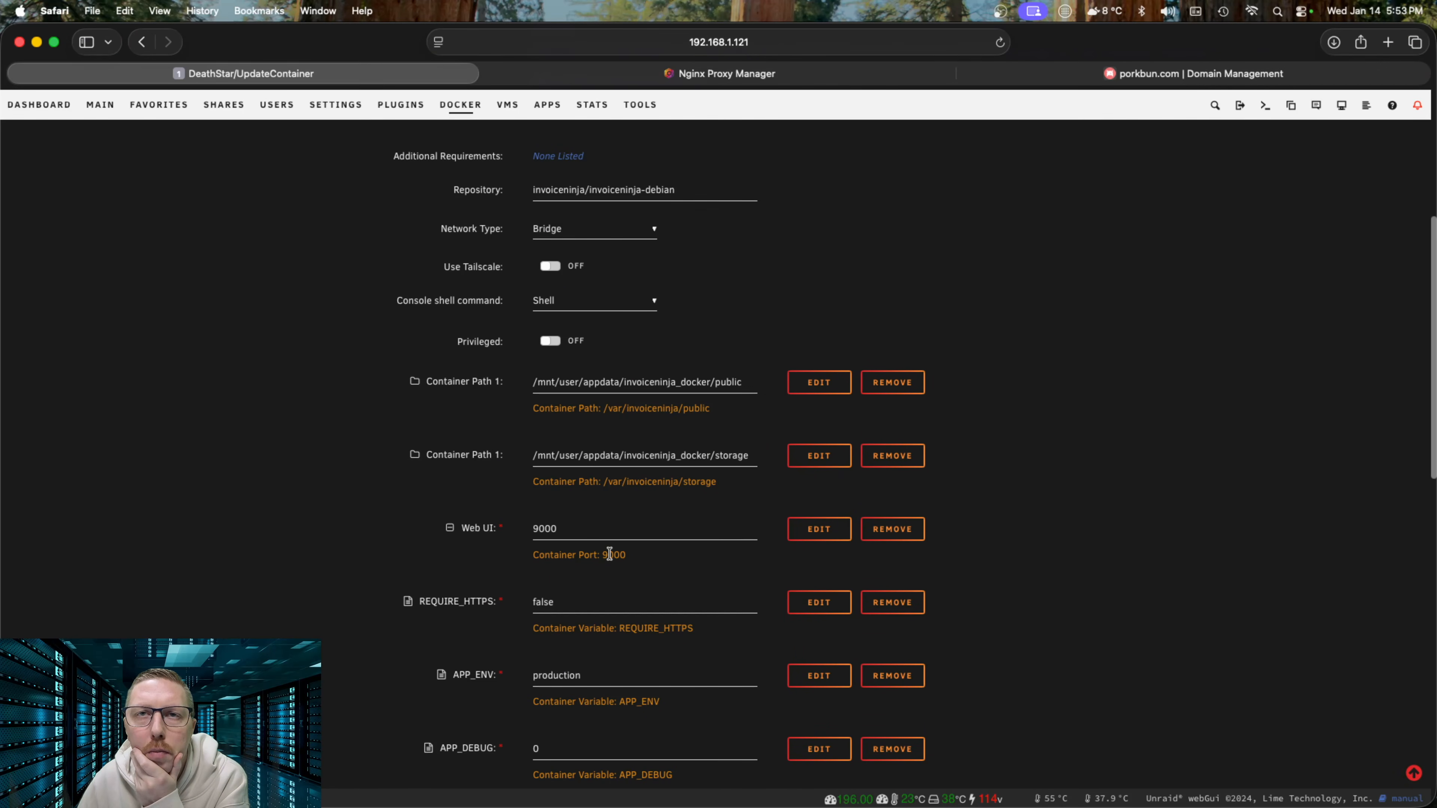
{"action": "scroll", "coordinate": [609, 554], "scroll_direction": "down", "scroll_amount": 2}
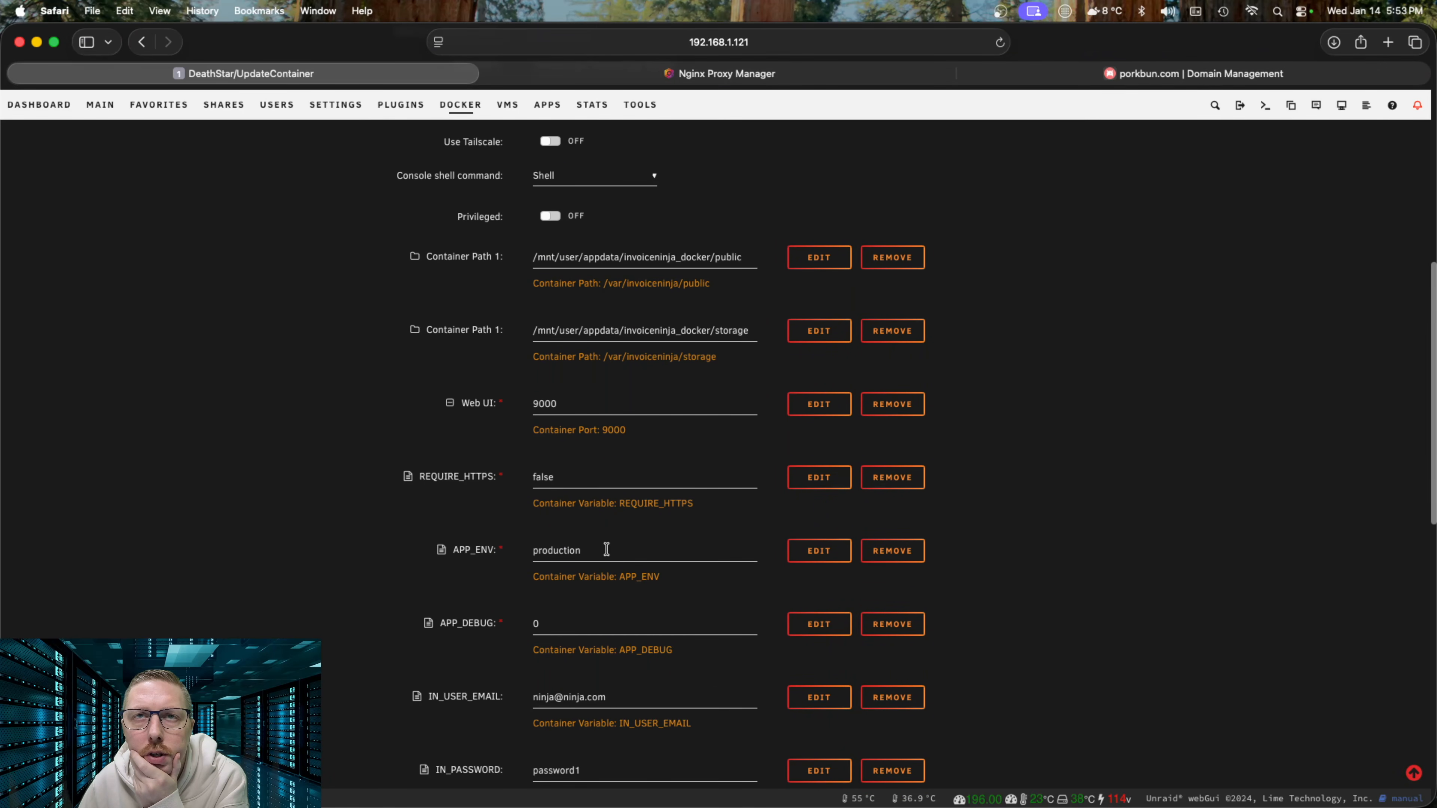
{"action": "scroll", "coordinate": [606, 549], "scroll_direction": "down", "scroll_amount": 2}
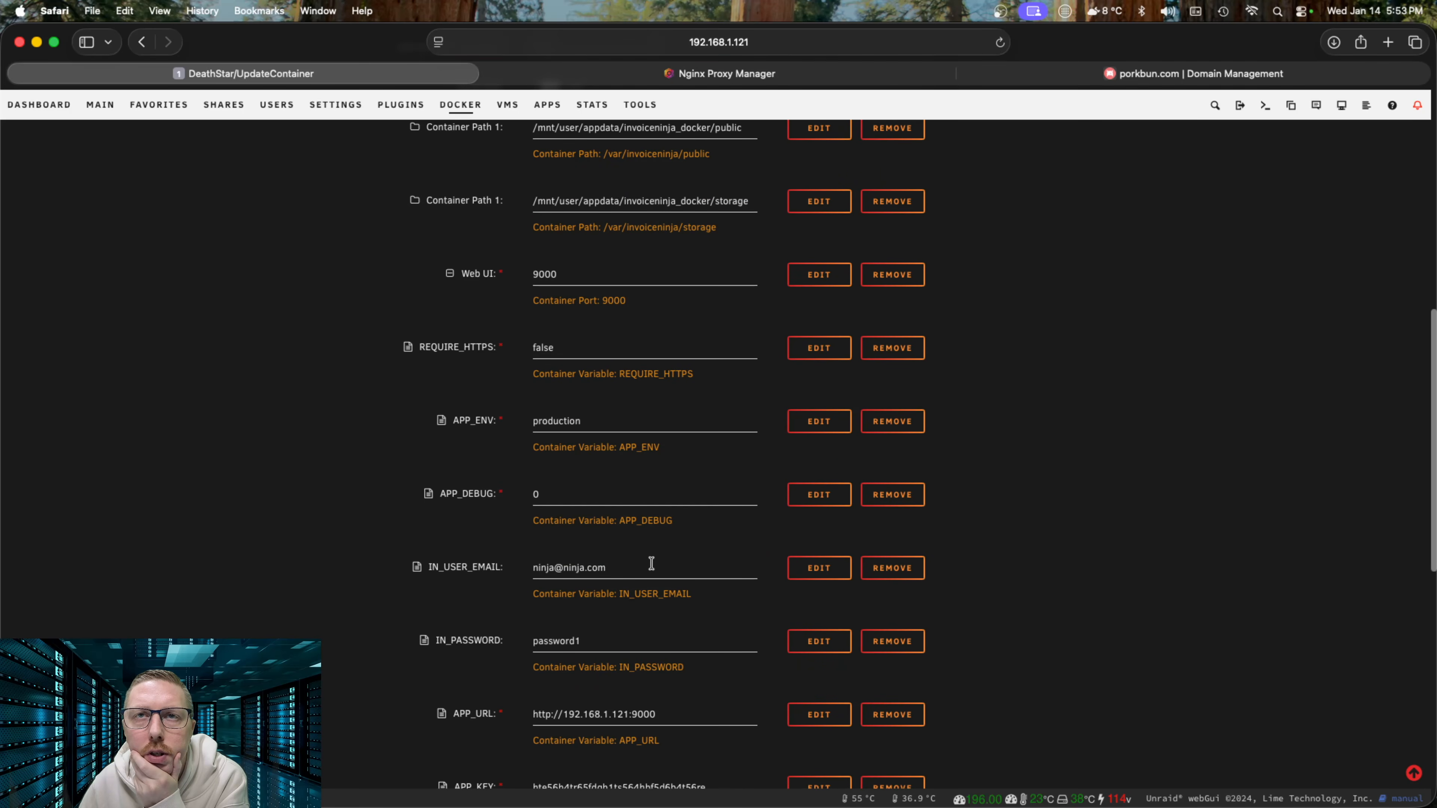
{"action": "scroll", "coordinate": [651, 564], "scroll_direction": "down", "scroll_amount": 3}
{"action": "scroll", "coordinate": [698, 570], "scroll_direction": "down", "scroll_amount": 3}
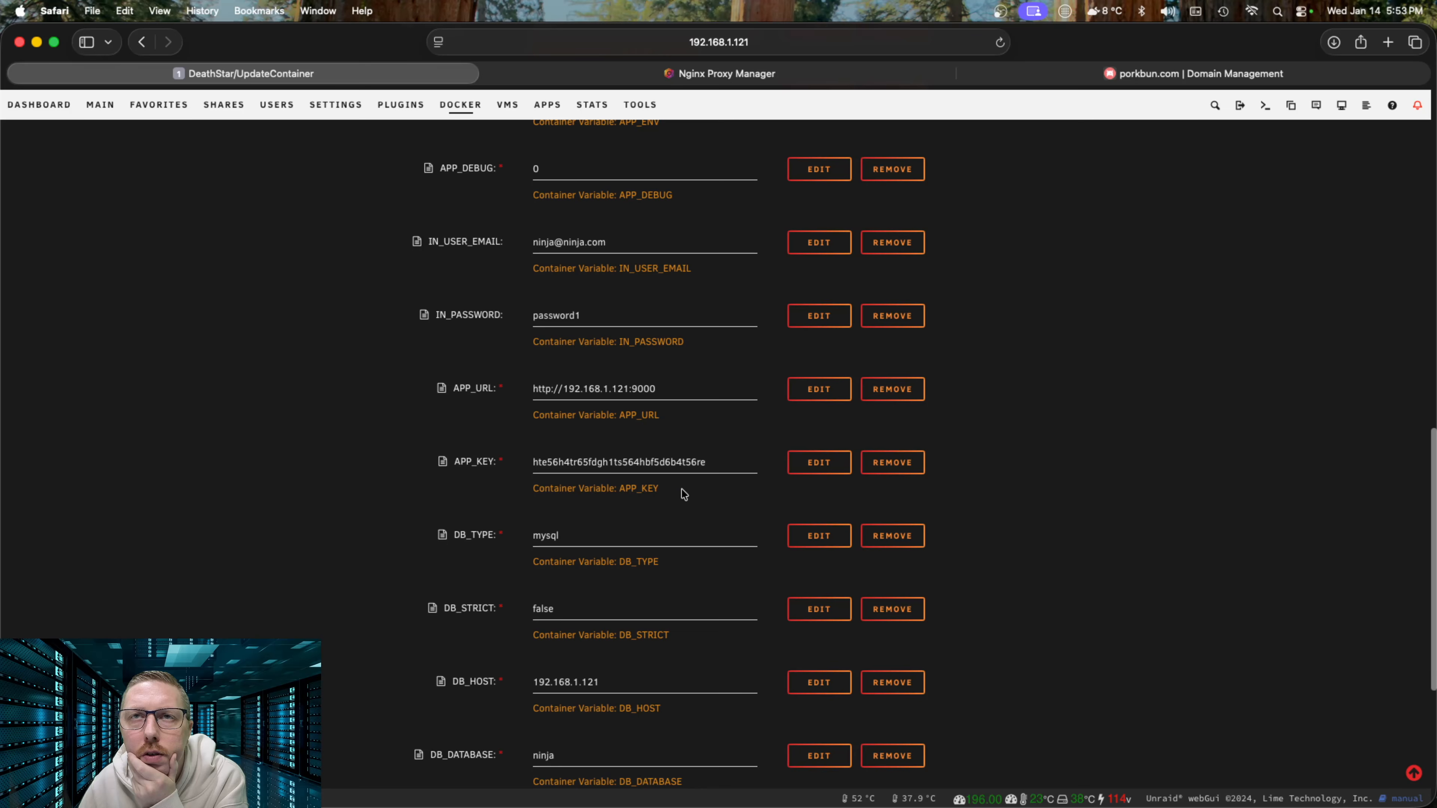
{"action": "scroll", "coordinate": [671, 495], "scroll_direction": "down", "scroll_amount": 2}
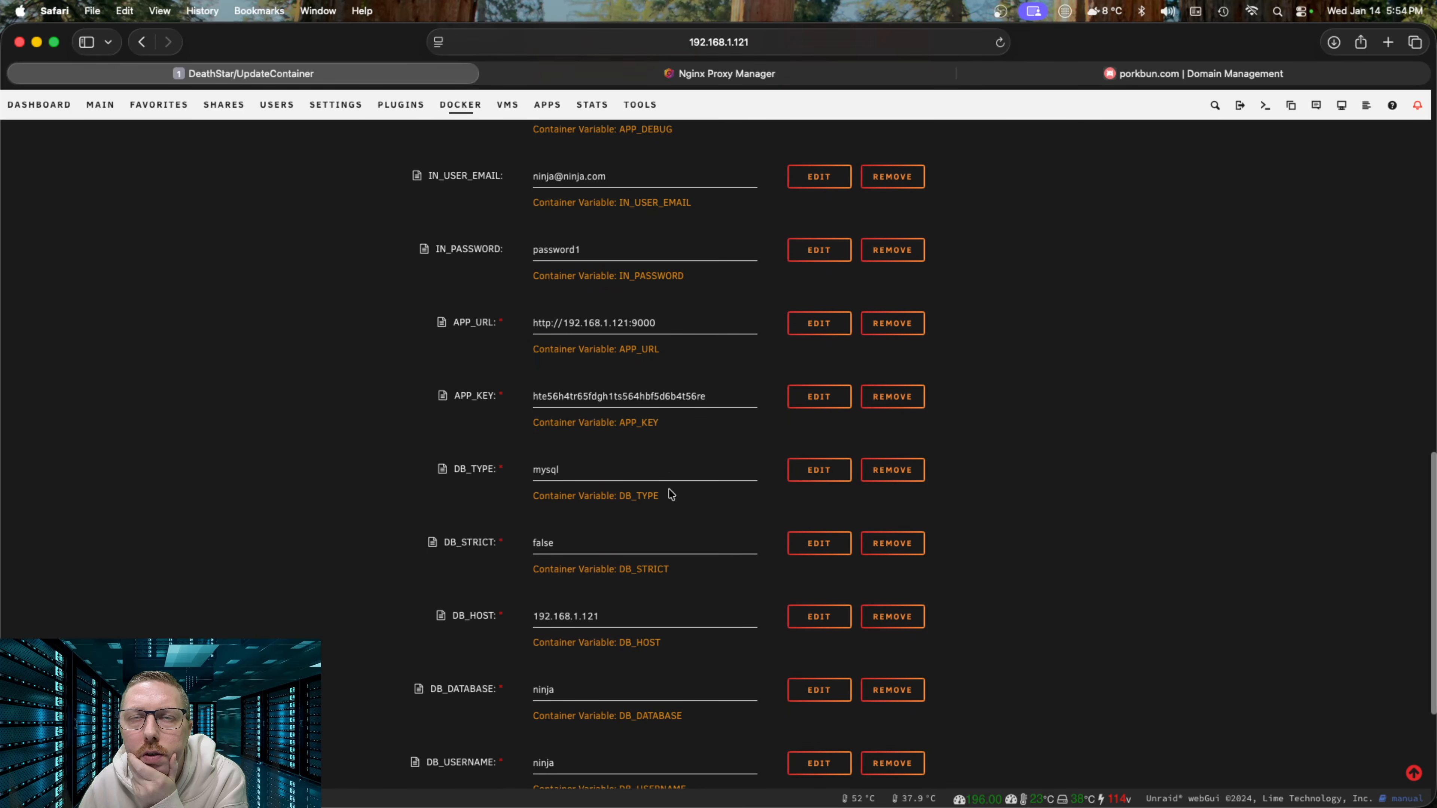
{"action": "scroll", "coordinate": [668, 491], "scroll_direction": "down", "scroll_amount": 2}
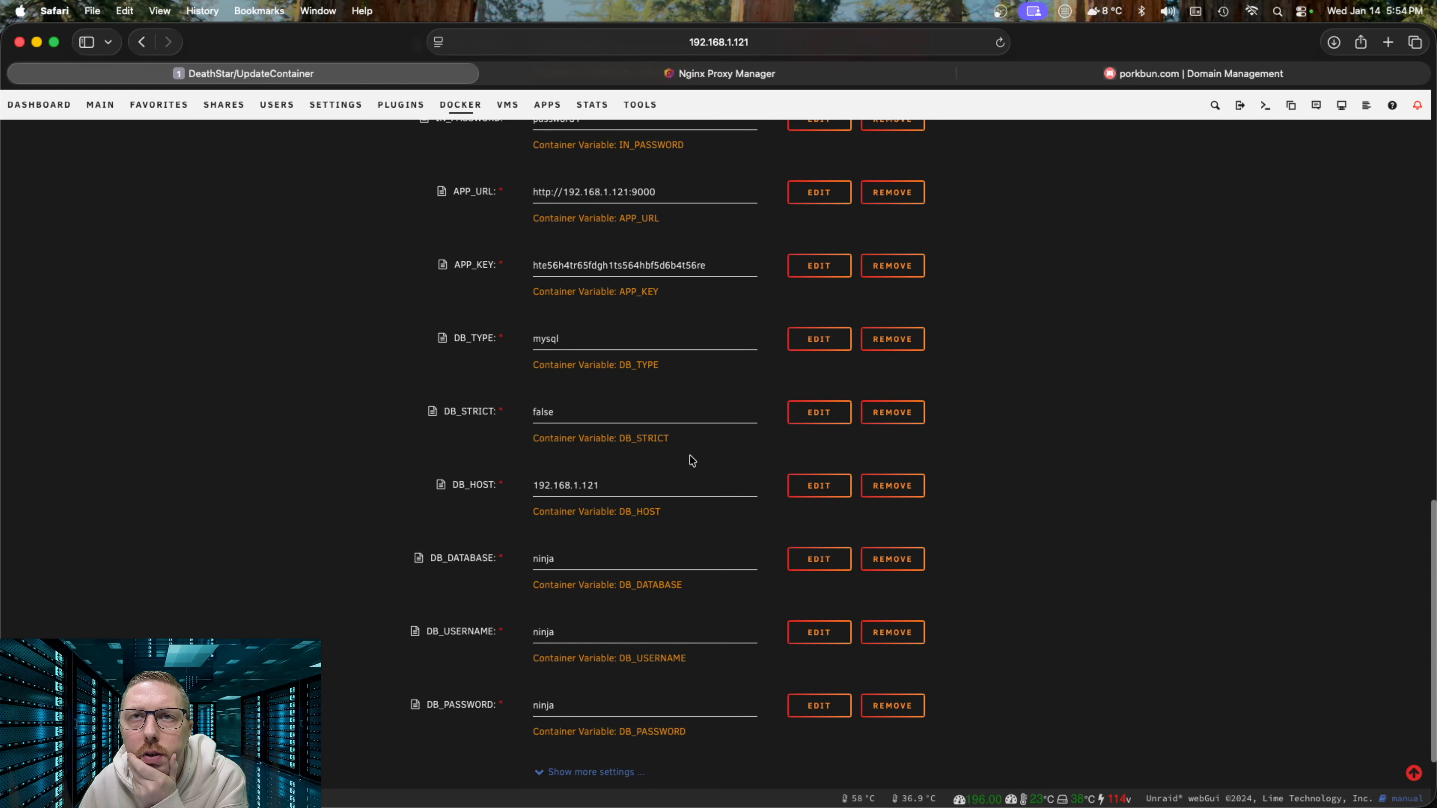
{"action": "scroll", "coordinate": [687, 469], "scroll_direction": "down", "scroll_amount": 2}
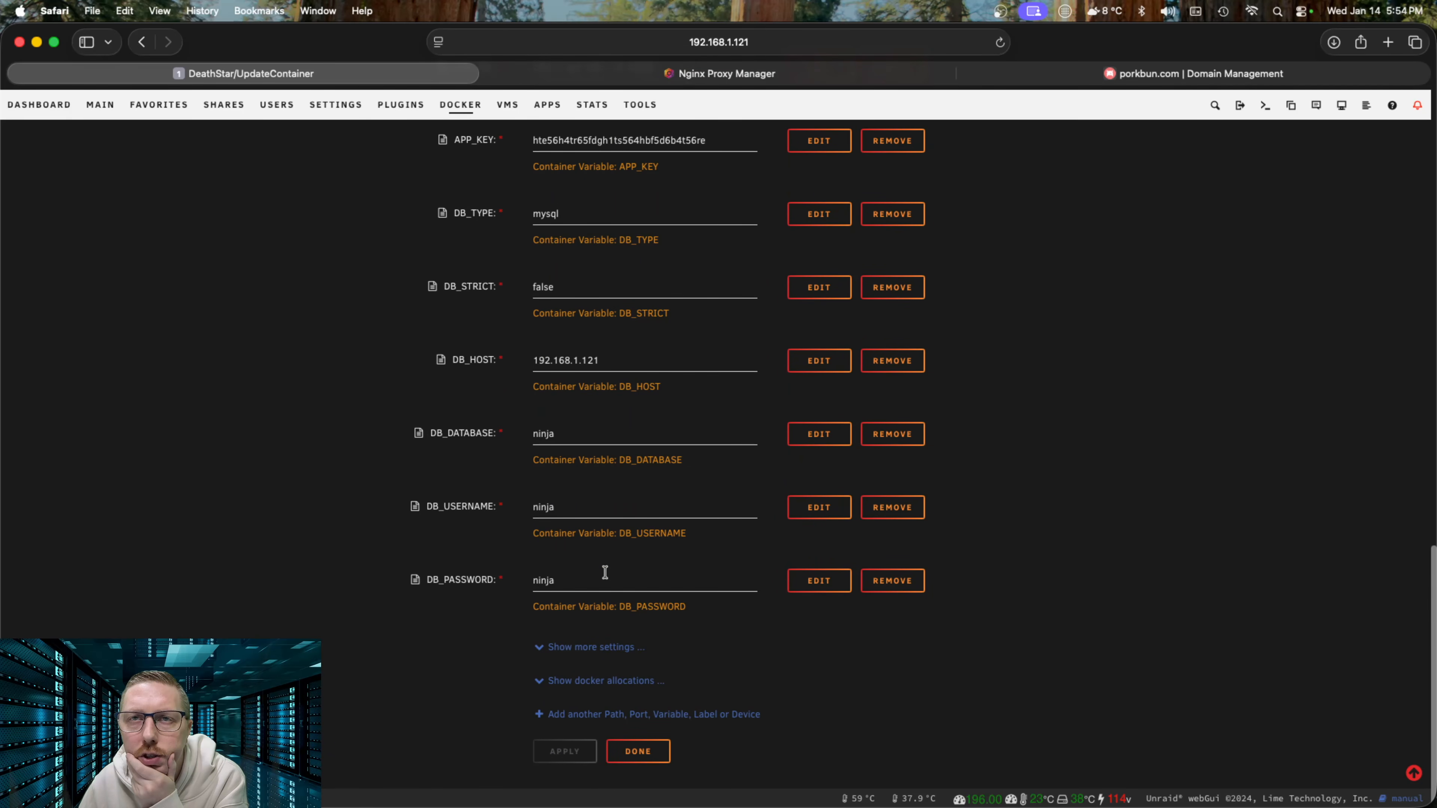
{"action": "left_click", "coordinate": [614, 648]}
{"action": "scroll", "coordinate": [662, 628], "scroll_direction": "down", "scroll_amount": 2}
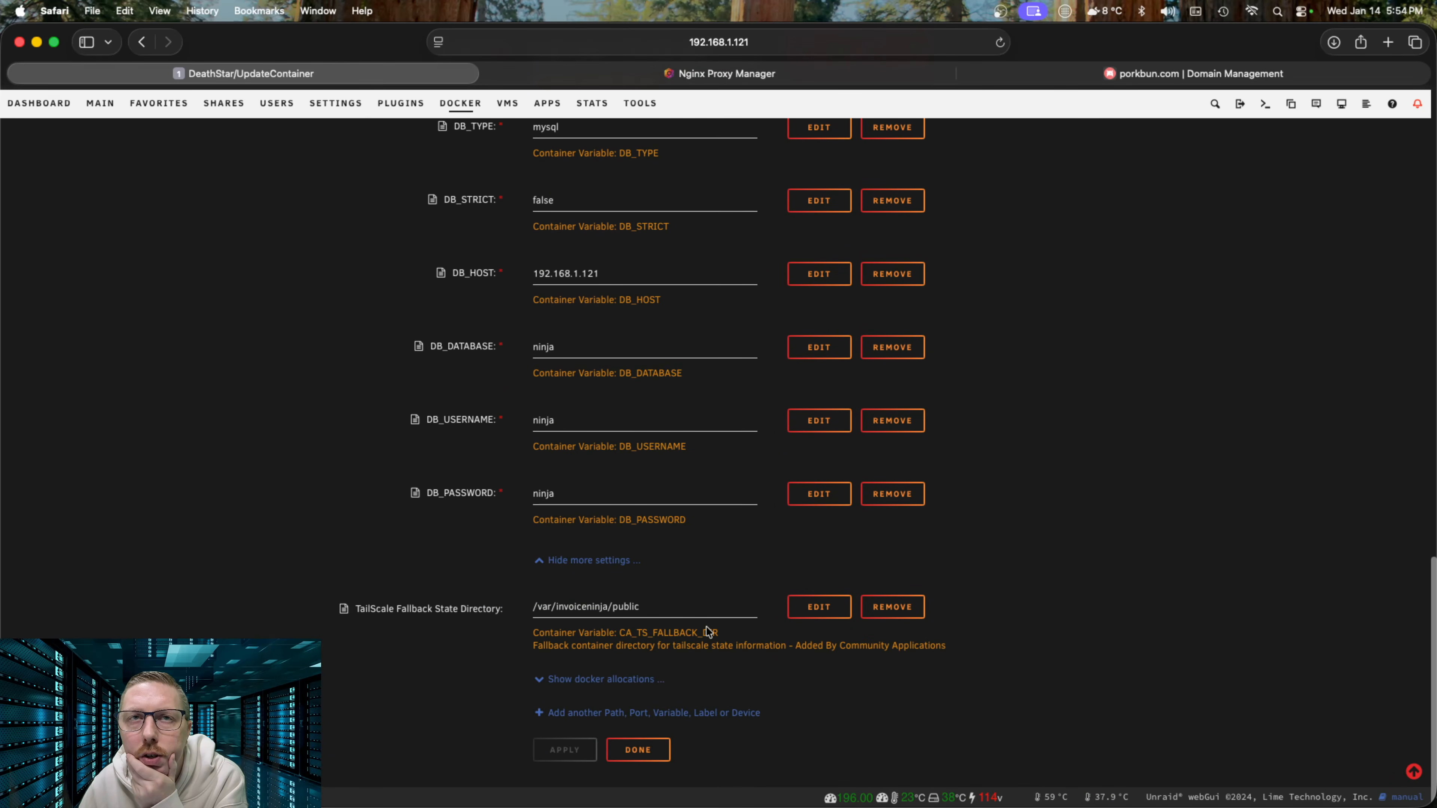
{"action": "scroll", "coordinate": [711, 600], "scroll_direction": "up", "scroll_amount": 6}
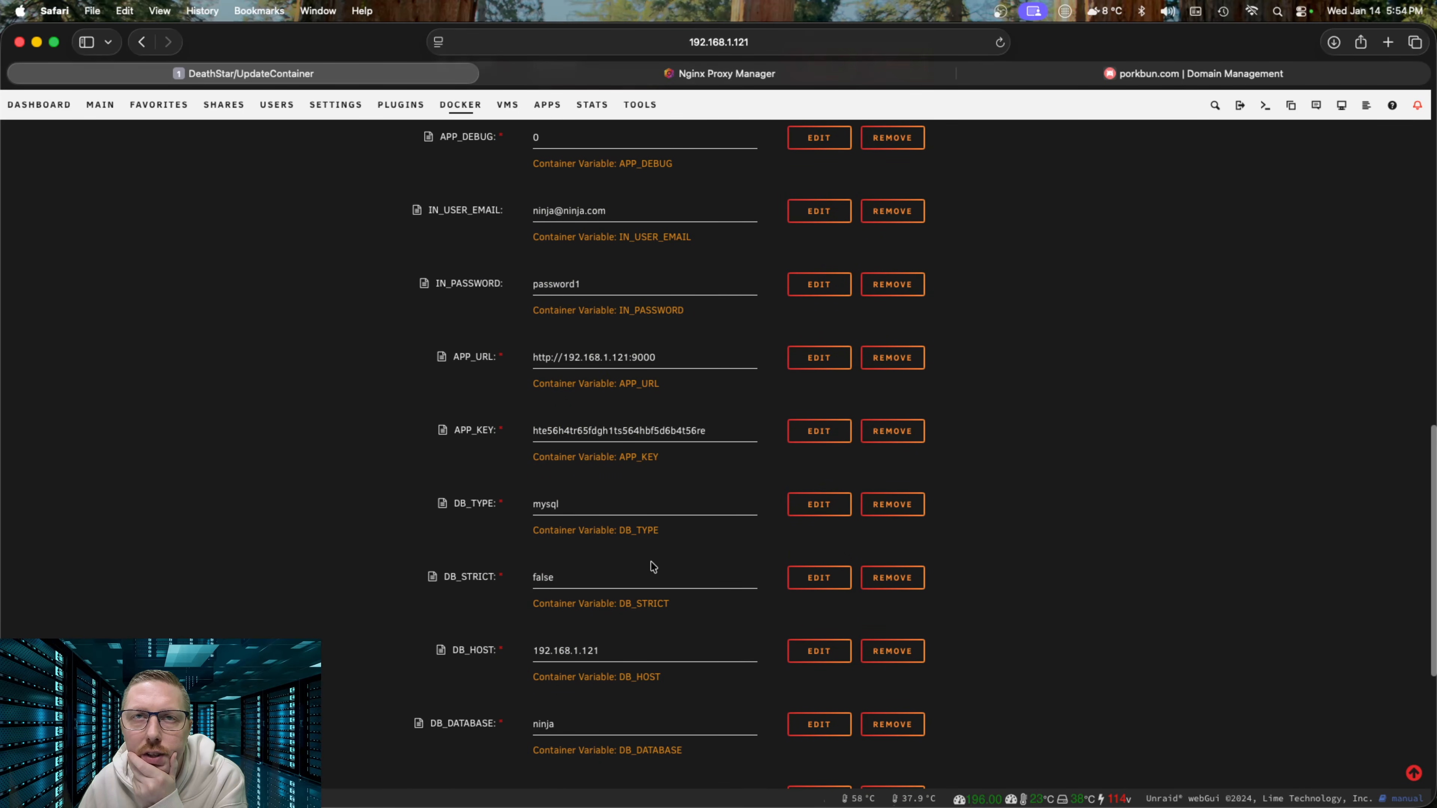
{"action": "scroll", "coordinate": [593, 524], "scroll_direction": "up", "scroll_amount": 4}
{"action": "scroll", "coordinate": [591, 525], "scroll_direction": "up", "scroll_amount": 5}
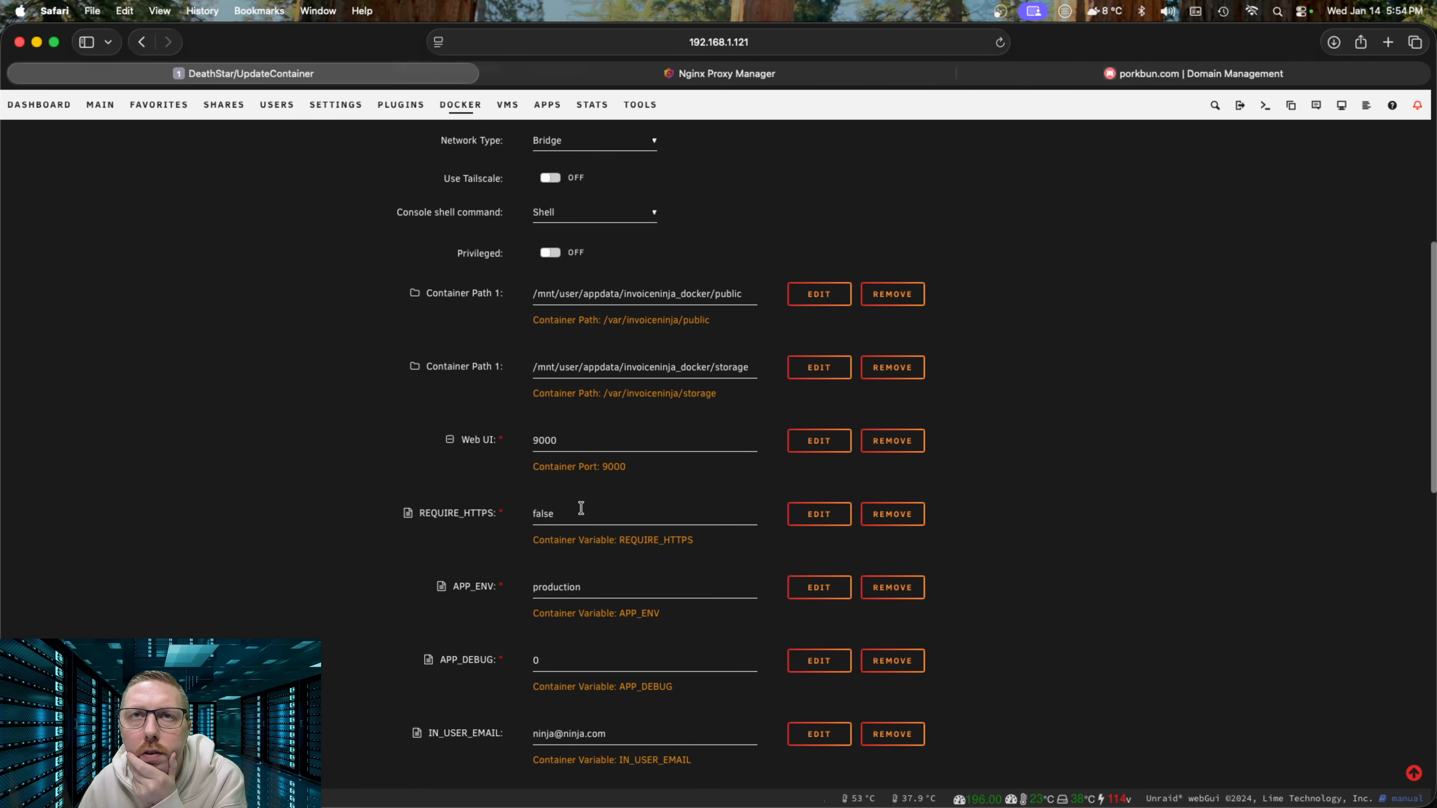
Set the Invoice-Ninja container's REQUIRE_HTTPS variable to true and apply the template changes.
{"action": "double_click", "coordinate": [568, 509]}
{"action": "type", "text": "truw="}
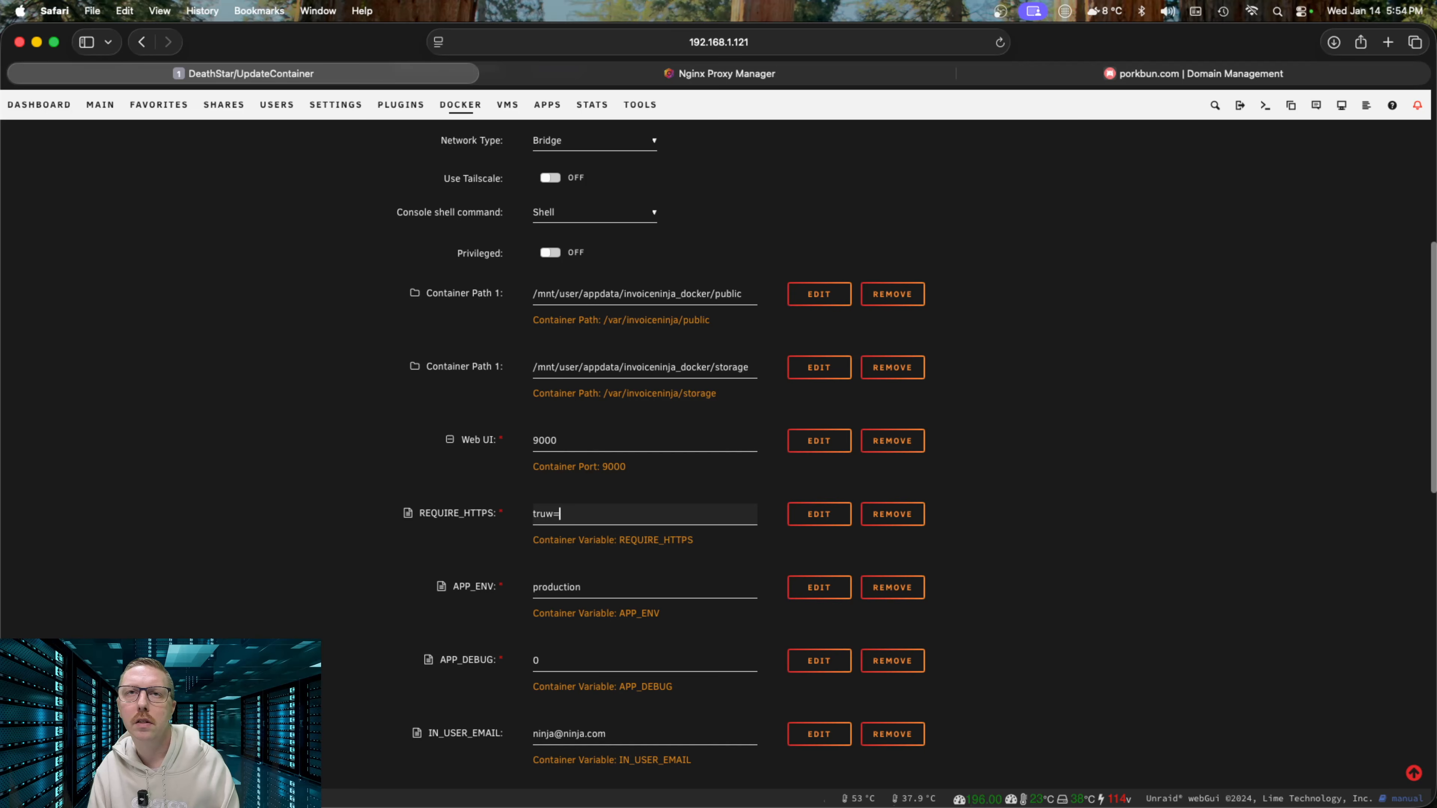
{"action": "key", "text": "BackSpace"}
{"action": "key", "text": "BackSpace"}
{"action": "type", "text": "e"}
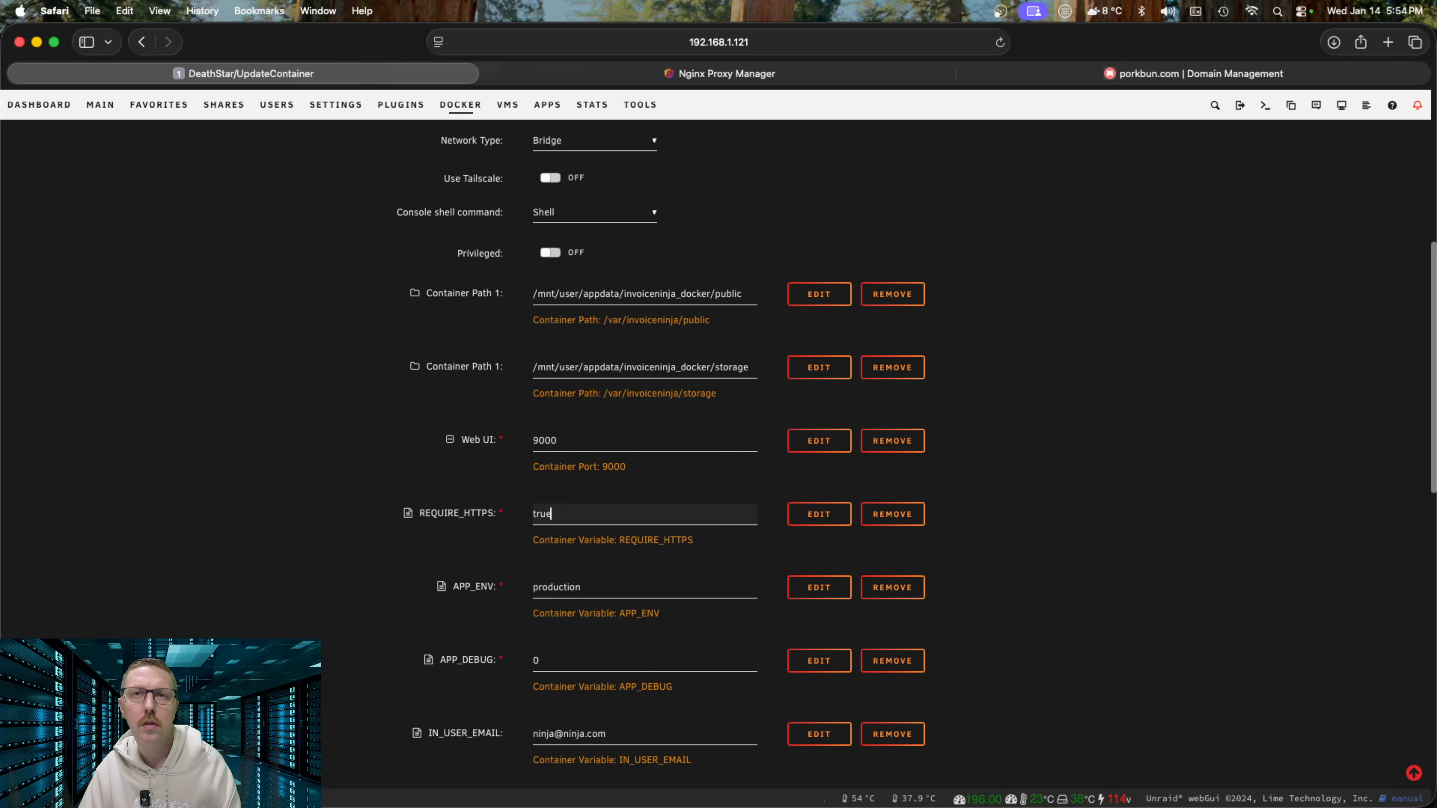
{"action": "scroll", "coordinate": [639, 604], "scroll_direction": "down", "scroll_amount": 10}
{"action": "left_click", "coordinate": [566, 736]}
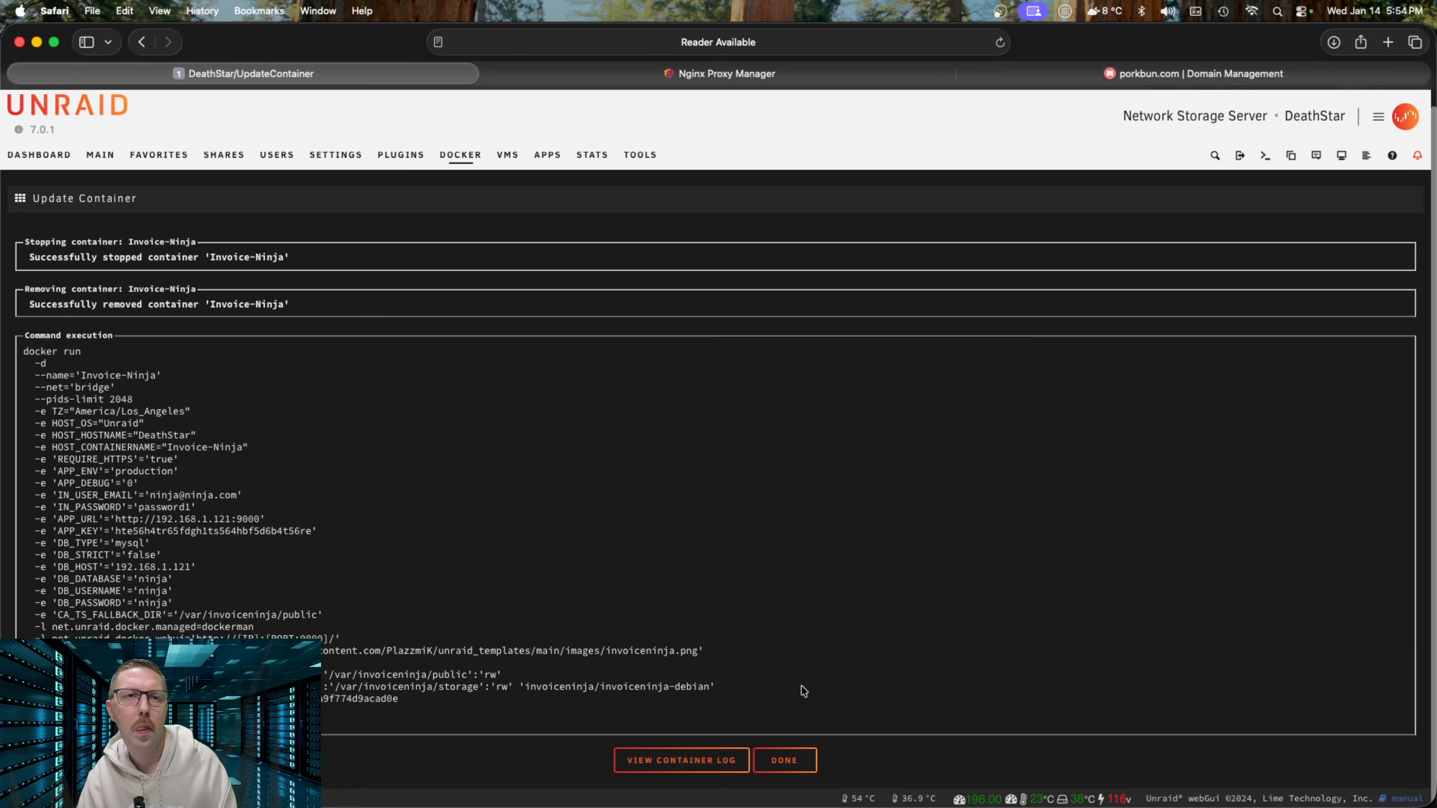
Review the Invoice-Ninja container's startup log for errors and close the log window.
{"action": "left_click", "coordinate": [708, 760]}
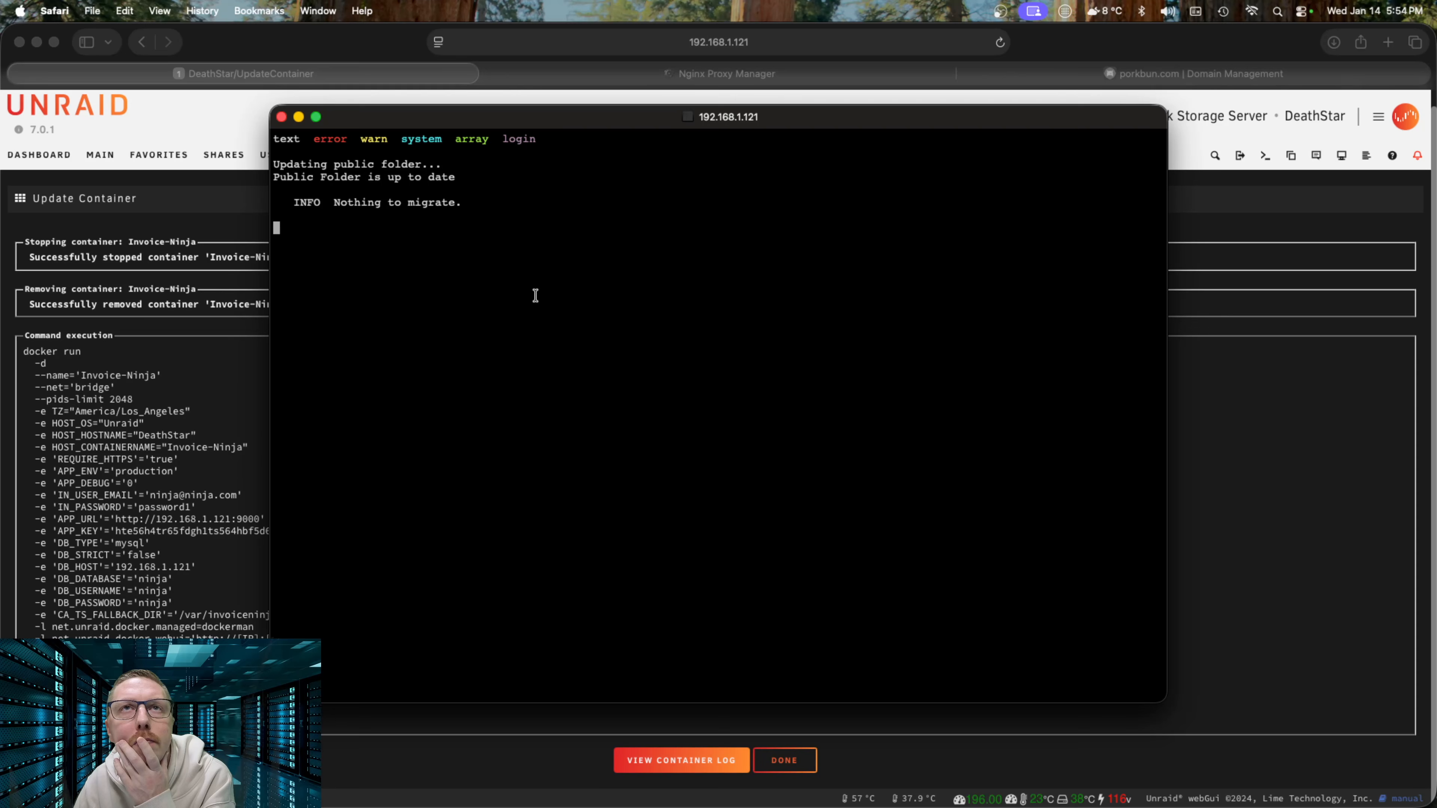
{"action": "left_click_drag", "start_coordinate": [368, 241], "coordinate": [691, 244]}
{"action": "left_click", "coordinate": [821, 273]}
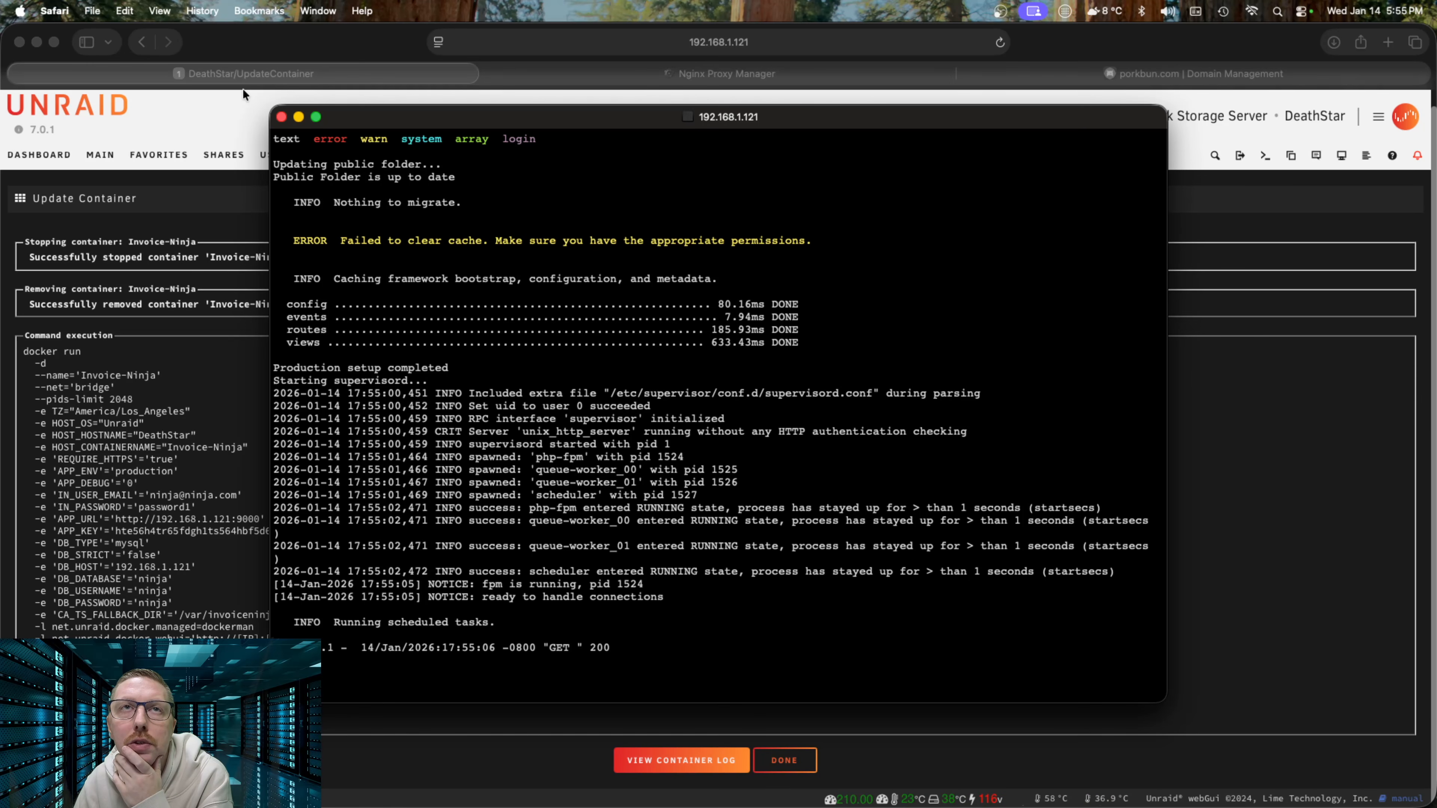
{"action": "left_click", "coordinate": [281, 117]}
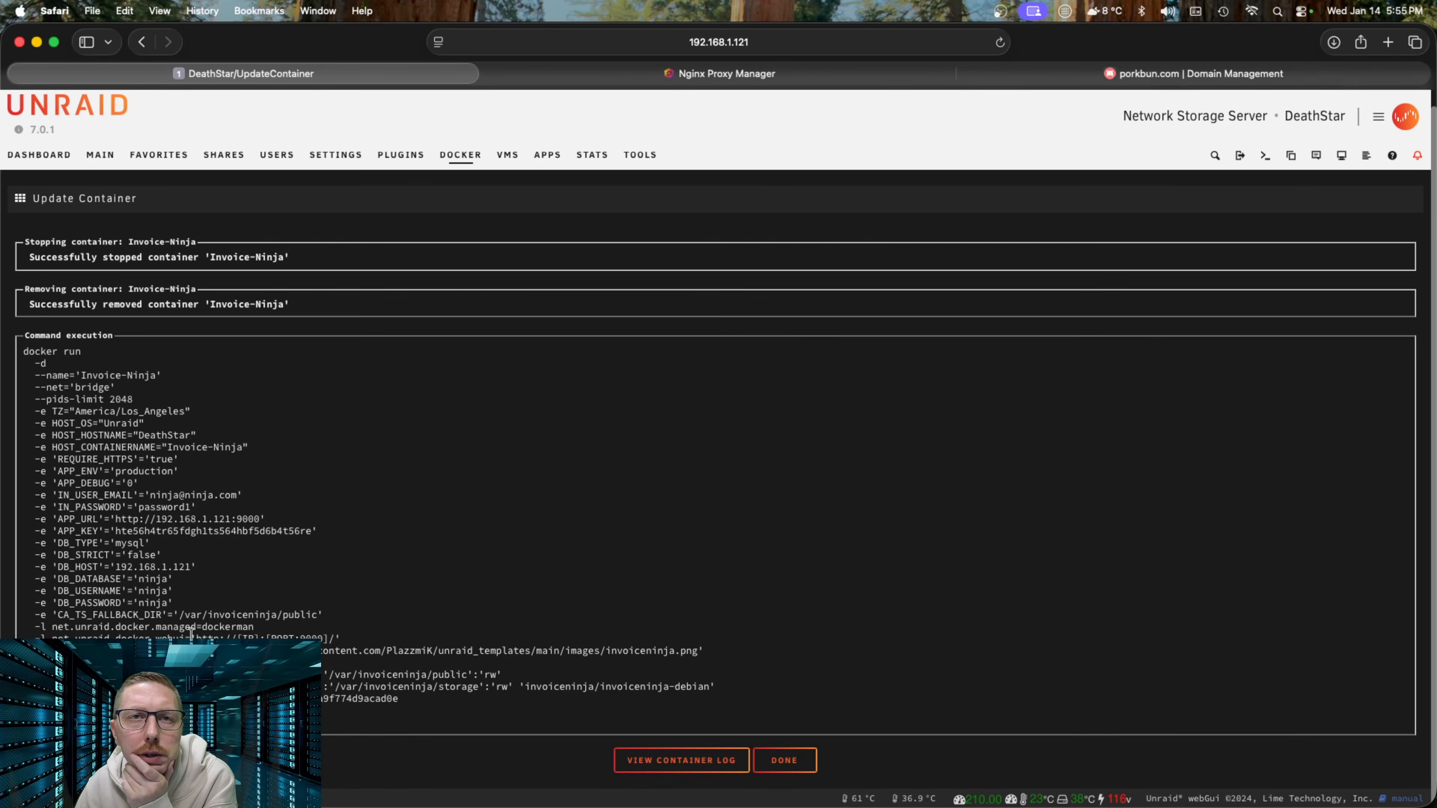
Return to the Docker containers list and open the Invoice-Ninja container's web UI.
{"action": "scroll", "coordinate": [294, 636], "scroll_direction": "up", "scroll_amount": 1}
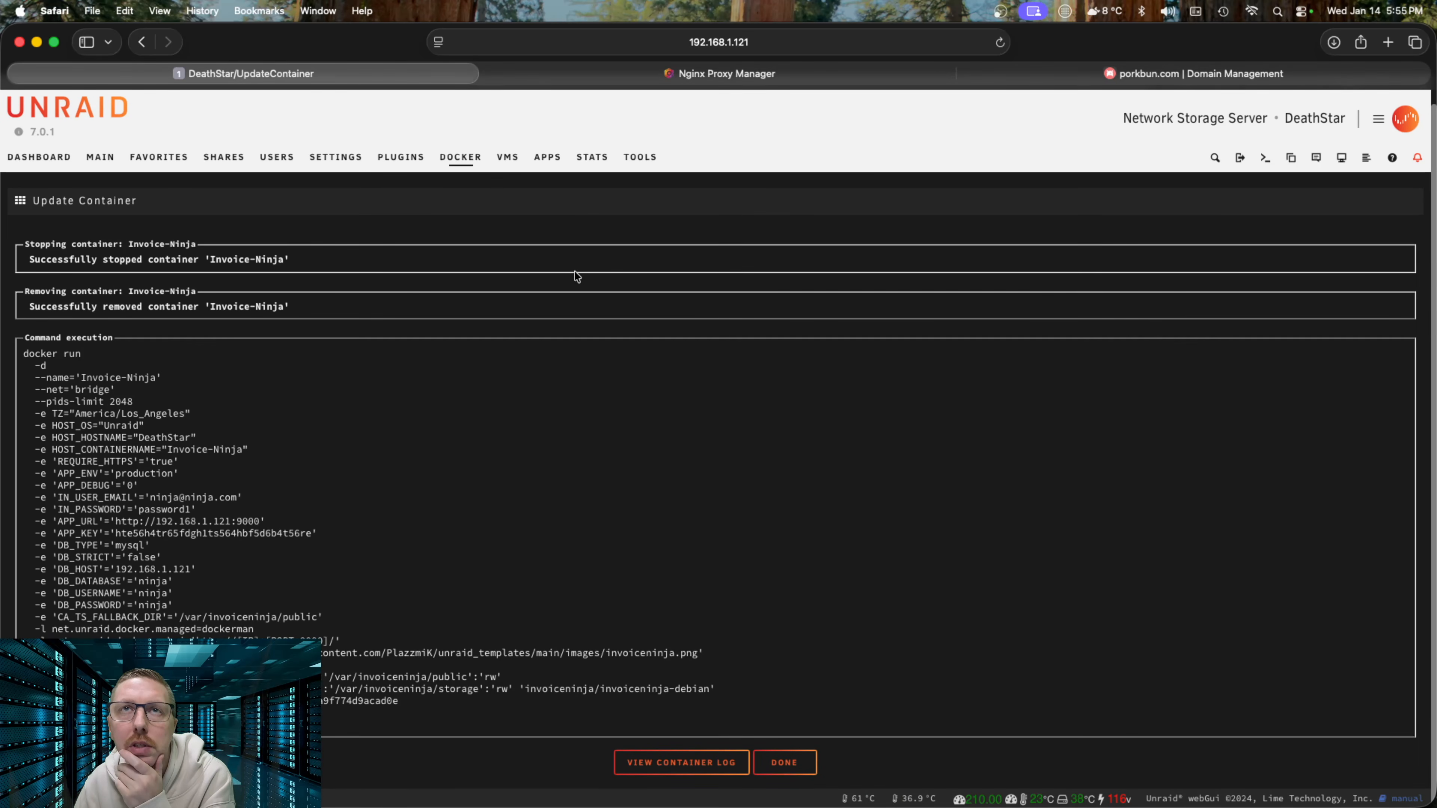
{"action": "scroll", "coordinate": [266, 164], "scroll_direction": "up", "scroll_amount": 1}
{"action": "left_click", "coordinate": [460, 159]}
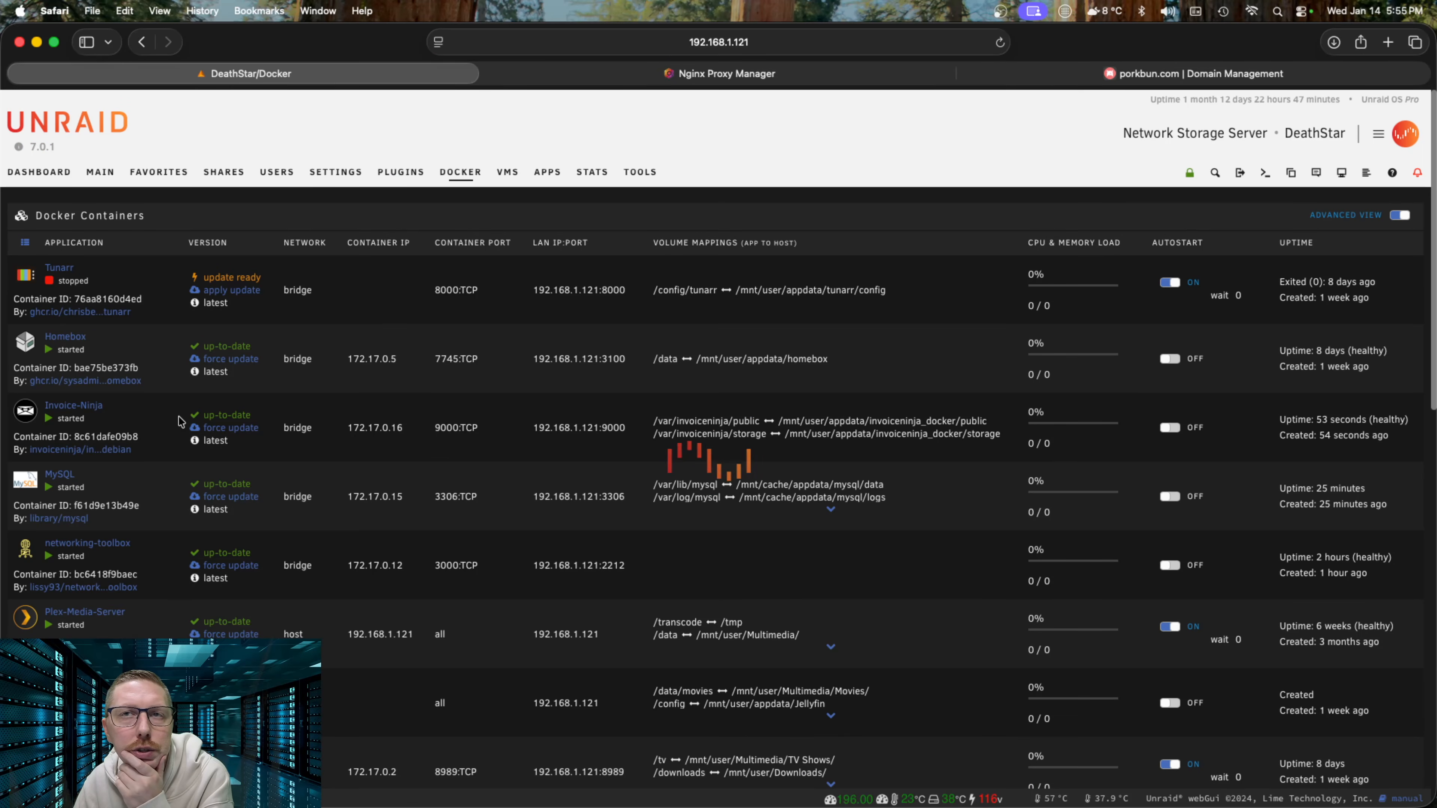
{"action": "left_click", "coordinate": [30, 418]}
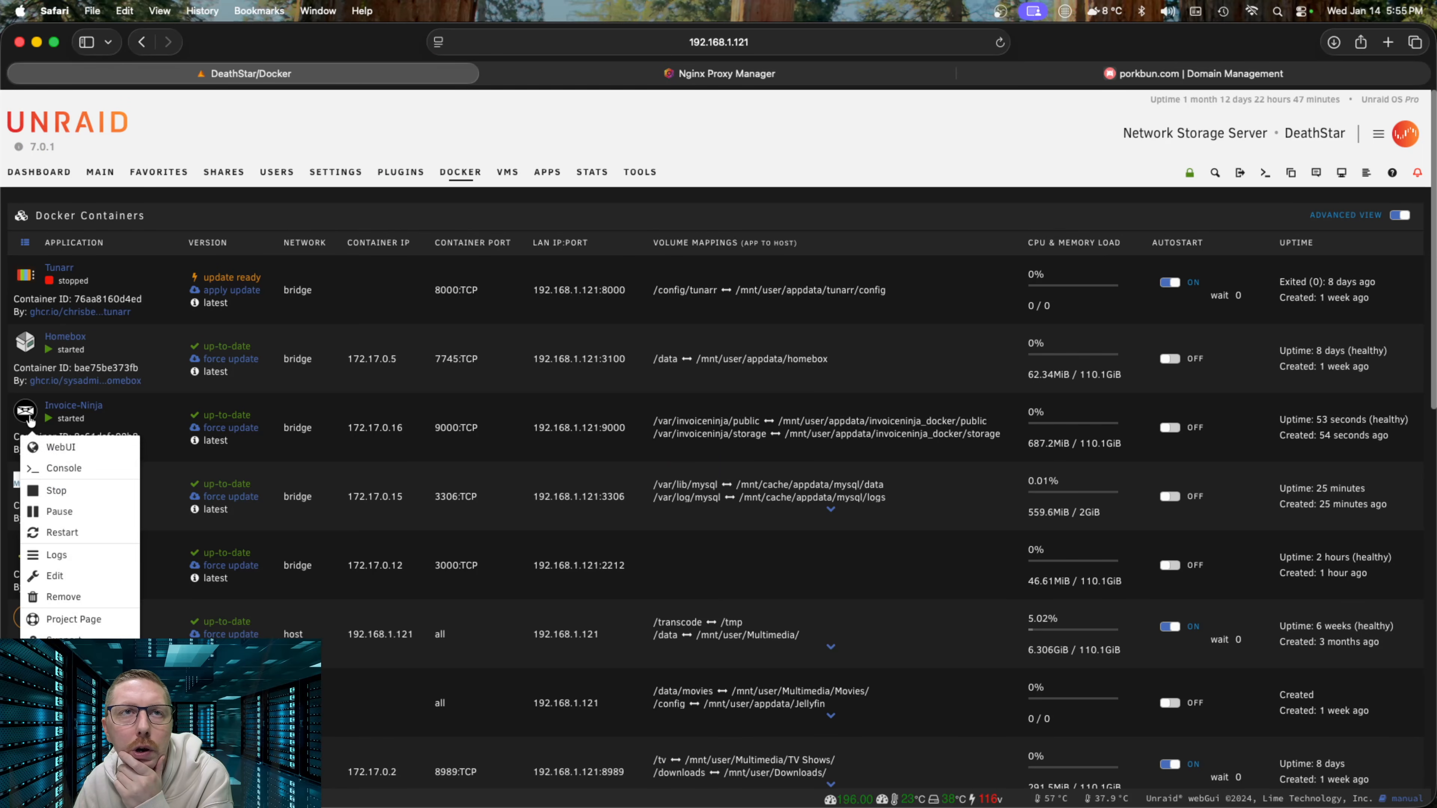
{"action": "left_click", "coordinate": [62, 448]}
Try loading the web UI at 192.168.1.121:9000 with the /#!/home path and again without home.
{"action": "left_click", "coordinate": [810, 49]}
{"action": "left_click", "coordinate": [674, 41]}
{"action": "type", "text": "/"}
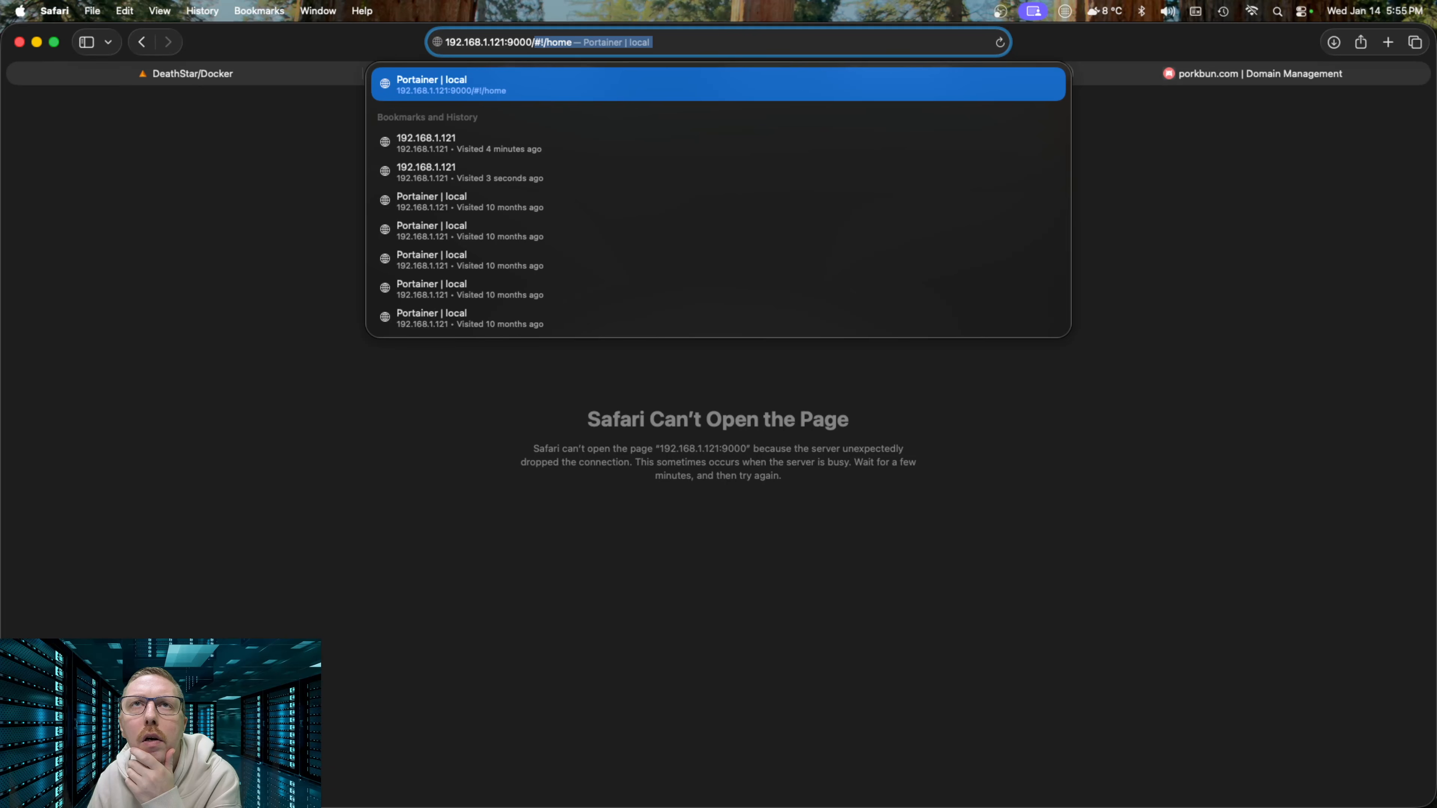
{"action": "key", "text": "Return"}
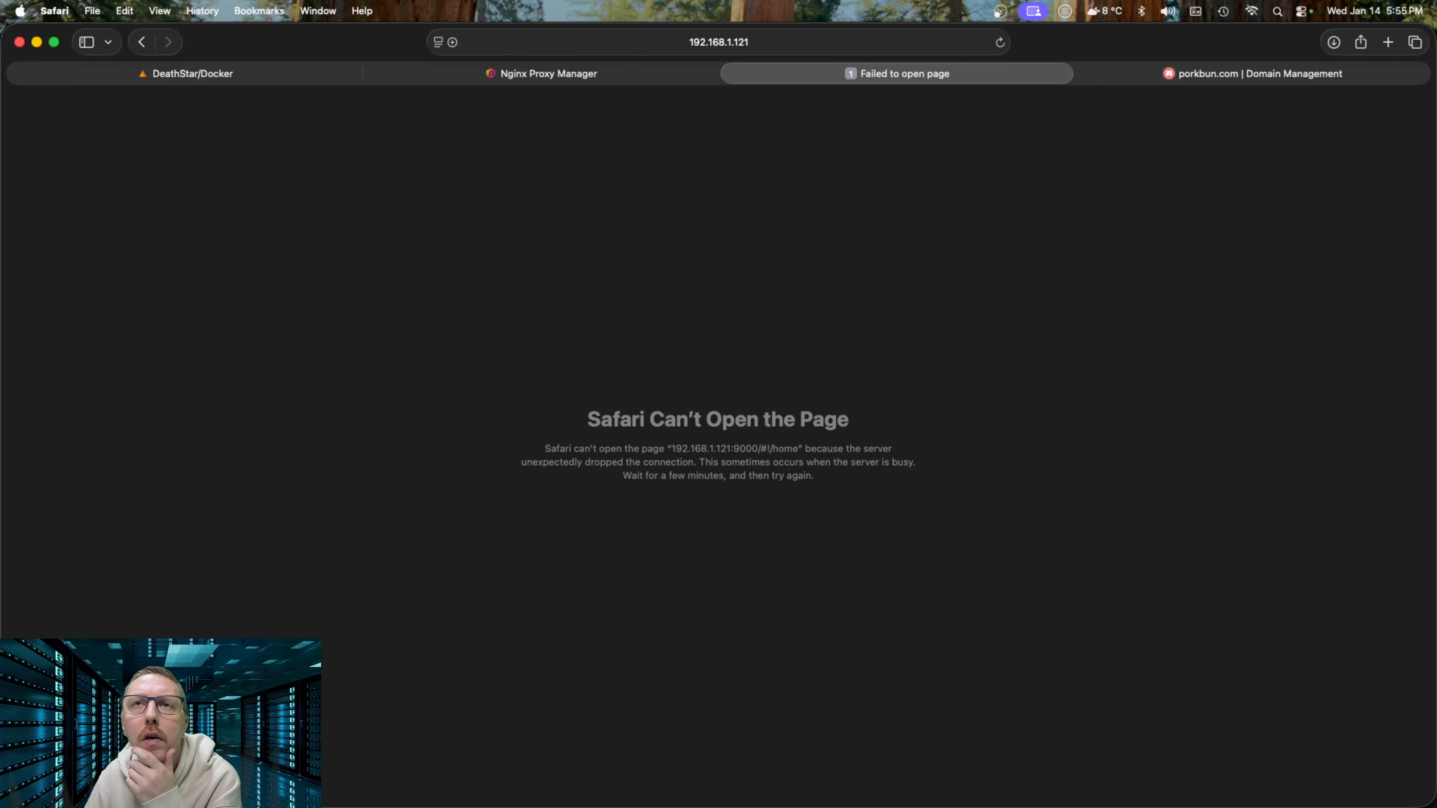
{"action": "left_click", "coordinate": [693, 42]}
{"action": "left_click", "coordinate": [693, 43]}
{"action": "key", "text": "BackSpace"}
{"action": "key", "text": "BackSpace"}
{"action": "key", "text": "BackSpace"}
{"action": "key", "text": "BackSpace"}
{"action": "key", "text": "BackSpace"}
{"action": "key", "text": "BackSpace"}
{"action": "key", "text": "BackSpace"}
{"action": "key", "text": "BackSpace"}
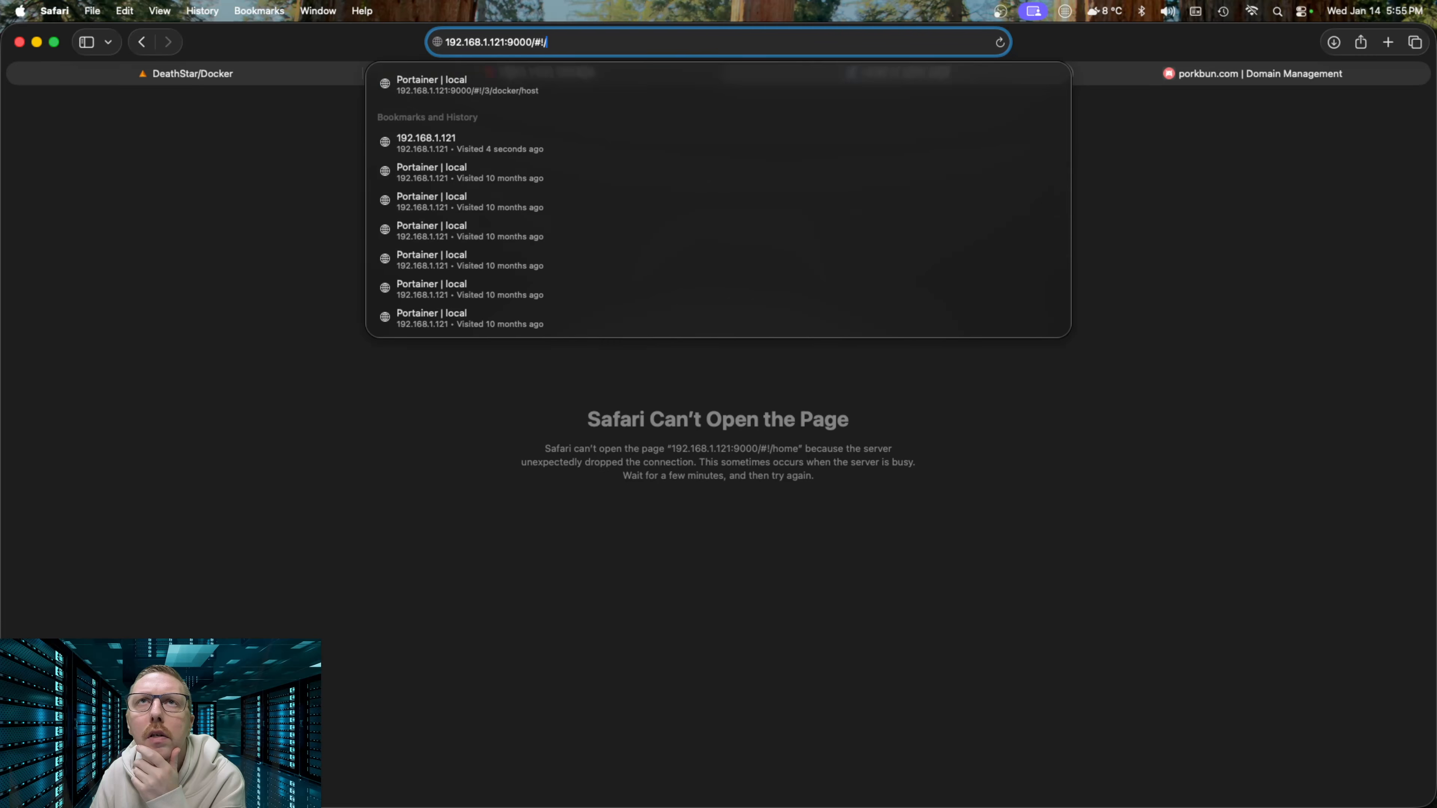
{"action": "key", "text": "Return"}
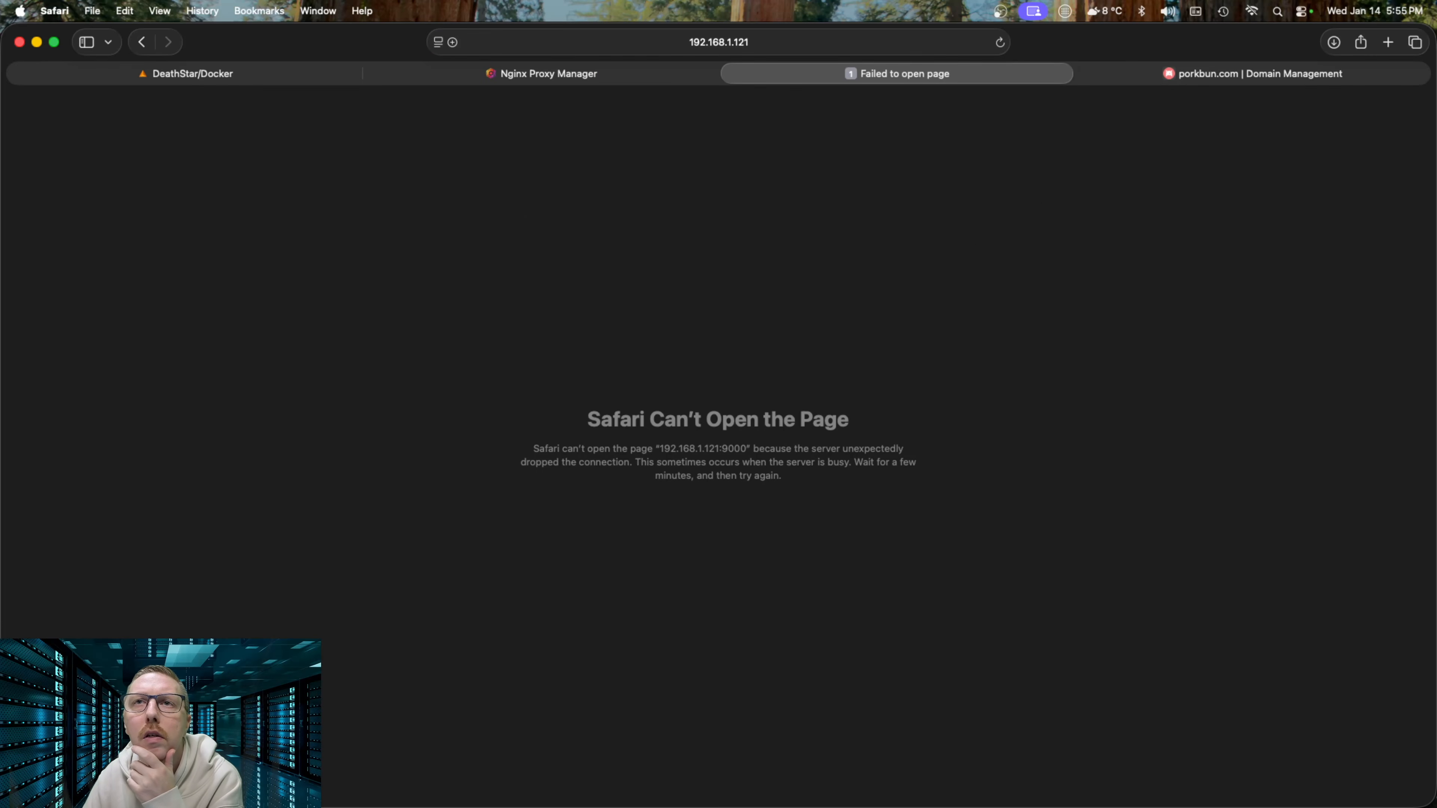
{"action": "left_click", "coordinate": [651, 50]}
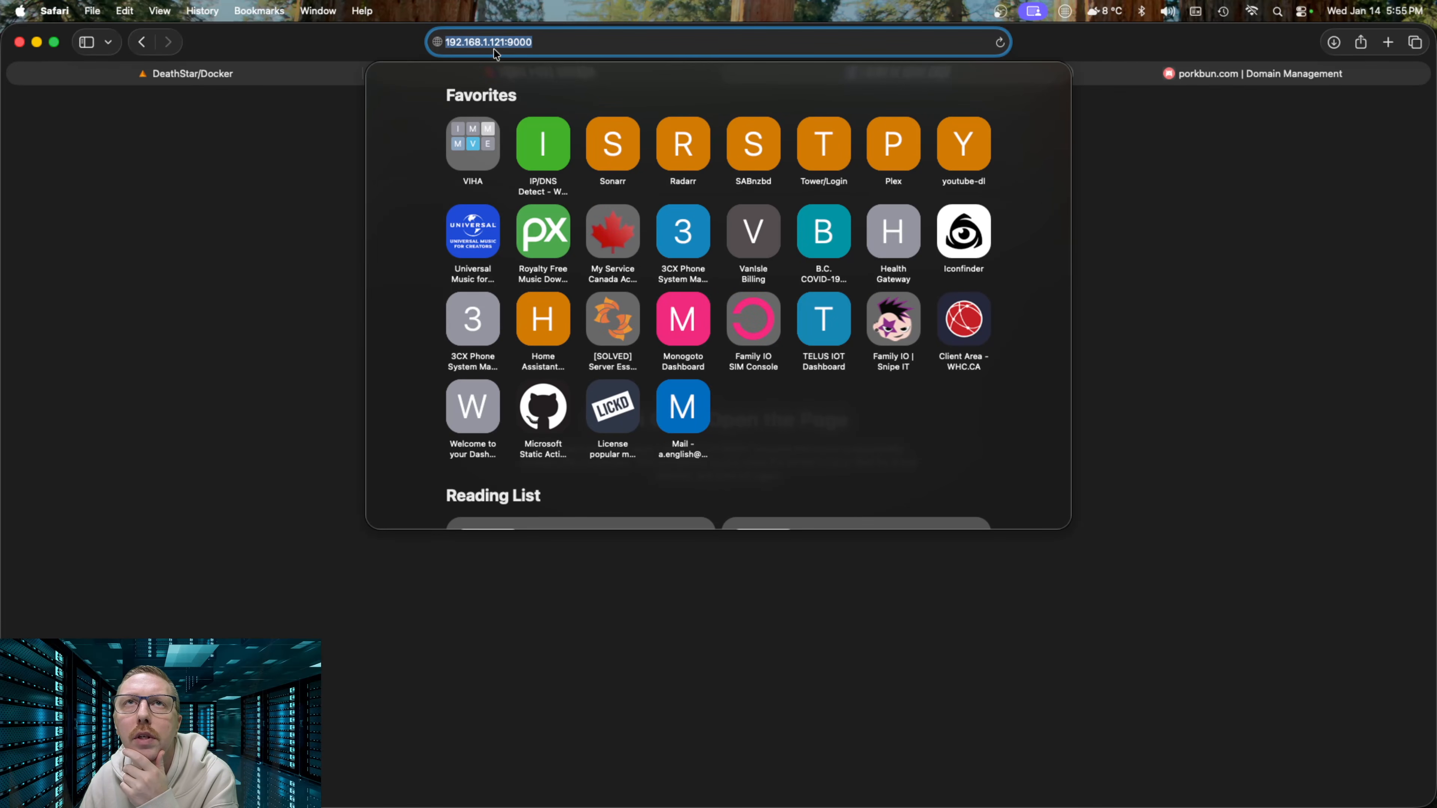
{"action": "left_click", "coordinate": [447, 41]}
{"action": "type", "text": "https://"}
{"action": "key", "text": "Return"}
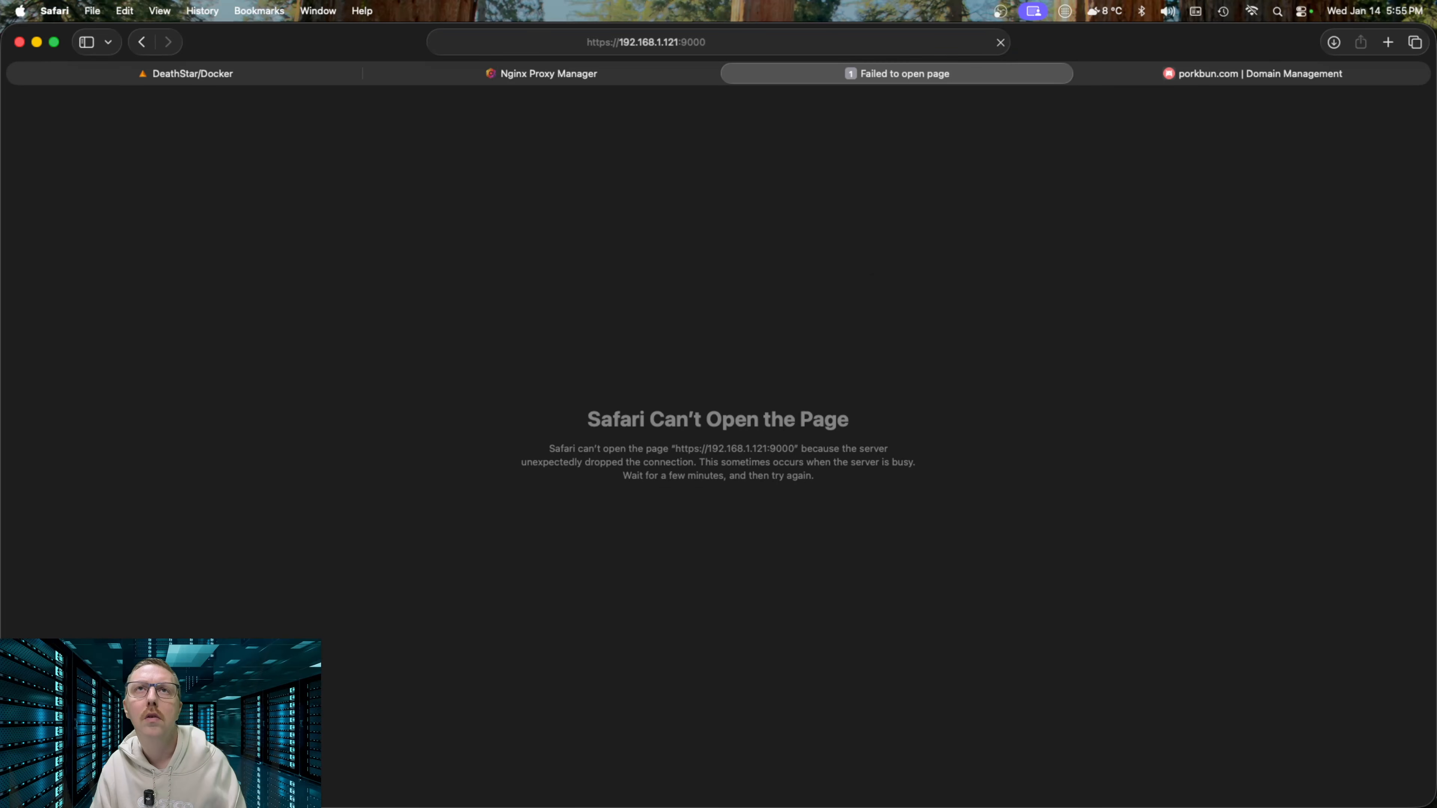
{"action": "left_click", "coordinate": [234, 74]}
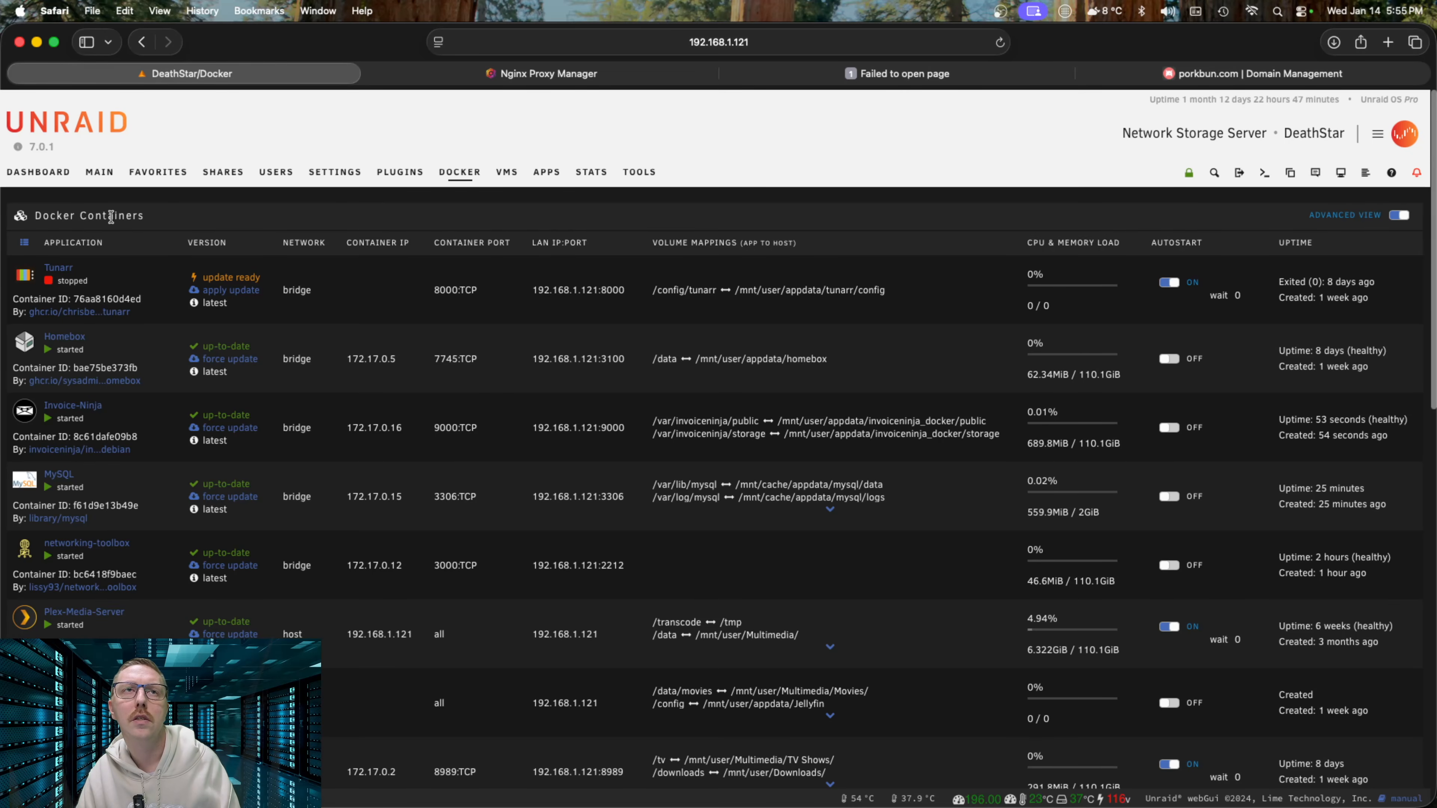
{"action": "left_click", "coordinate": [25, 411]}
{"action": "left_click", "coordinate": [104, 571]}
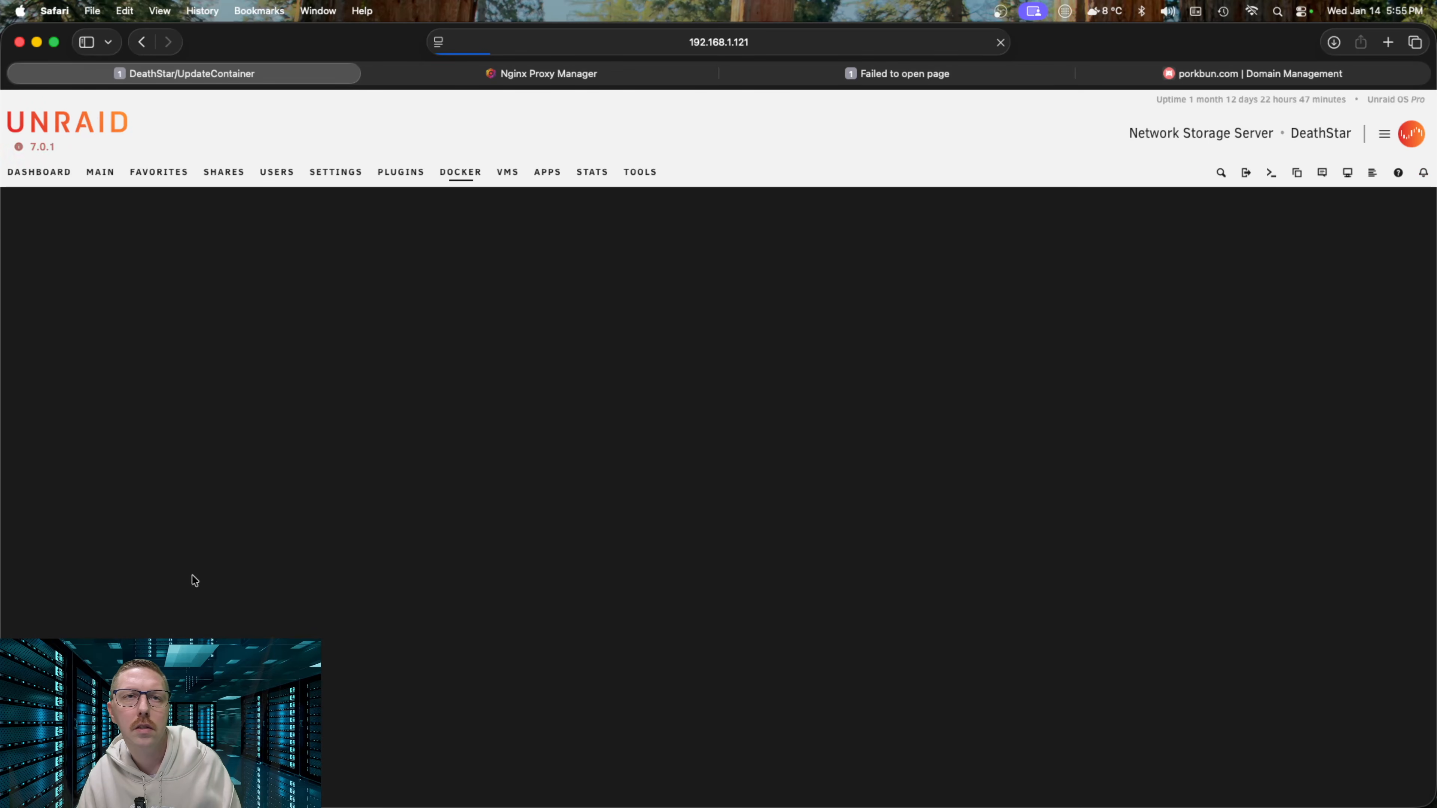
{"action": "scroll", "coordinate": [665, 583], "scroll_direction": "down", "scroll_amount": 20}
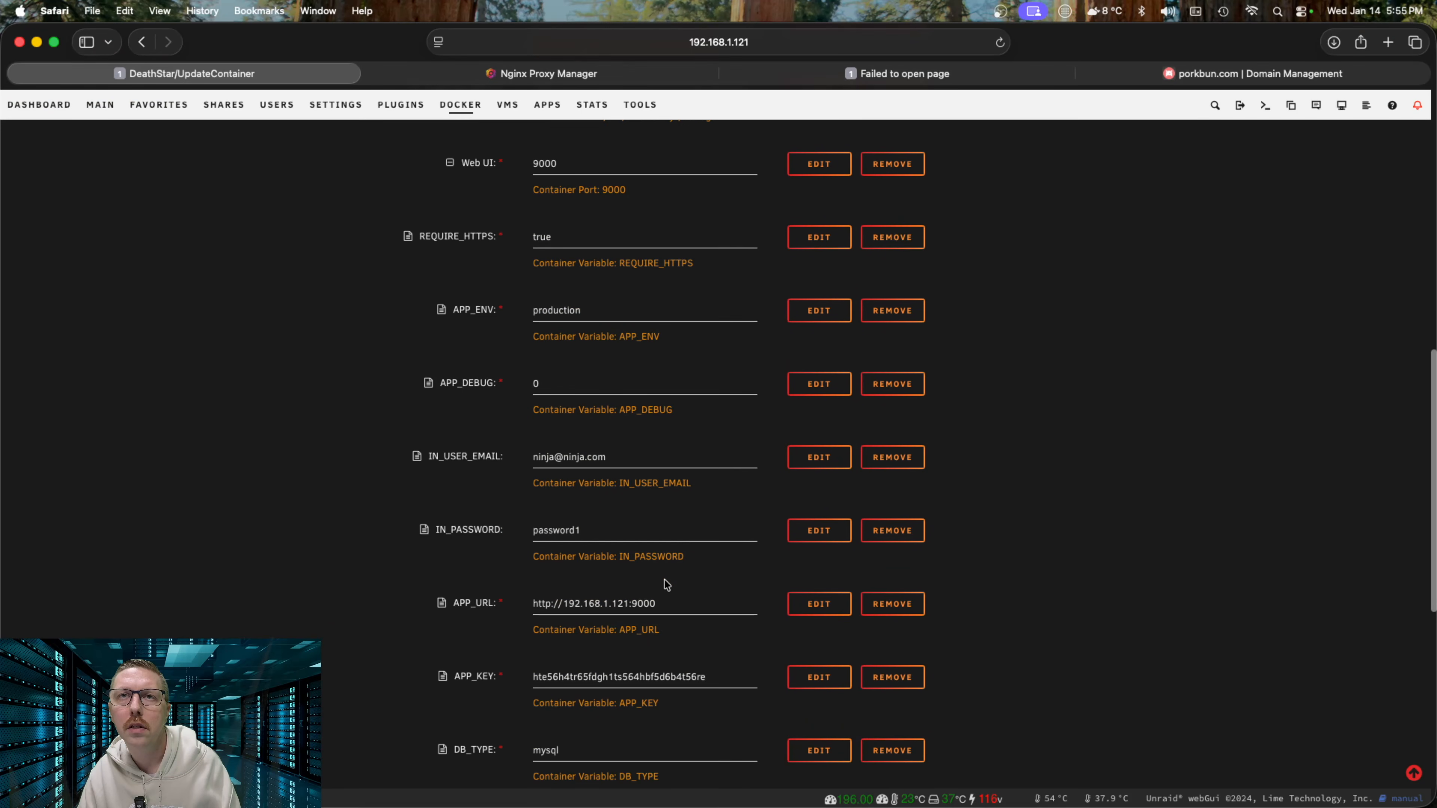
{"action": "left_click", "coordinate": [553, 557]}
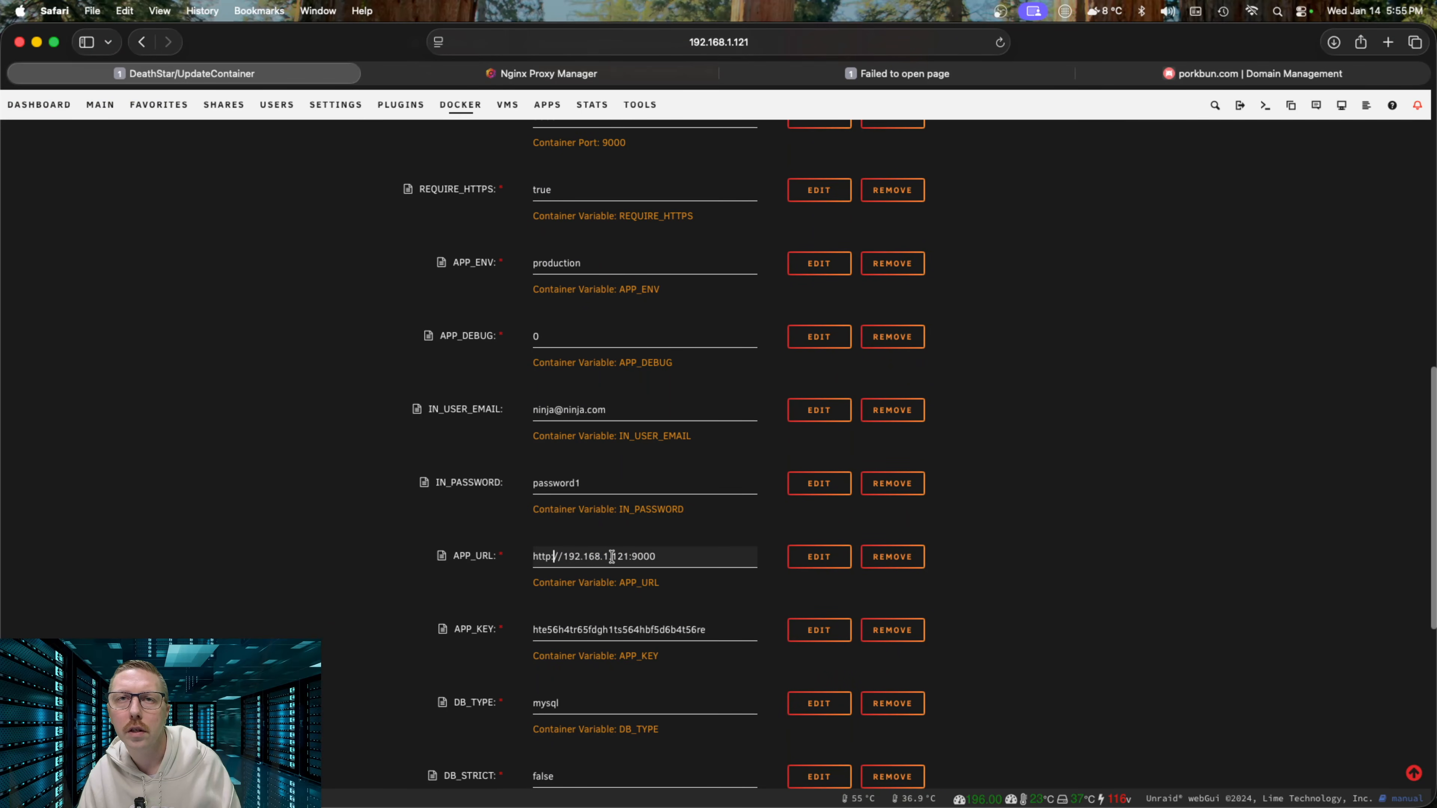
{"action": "type", "text": "s"}
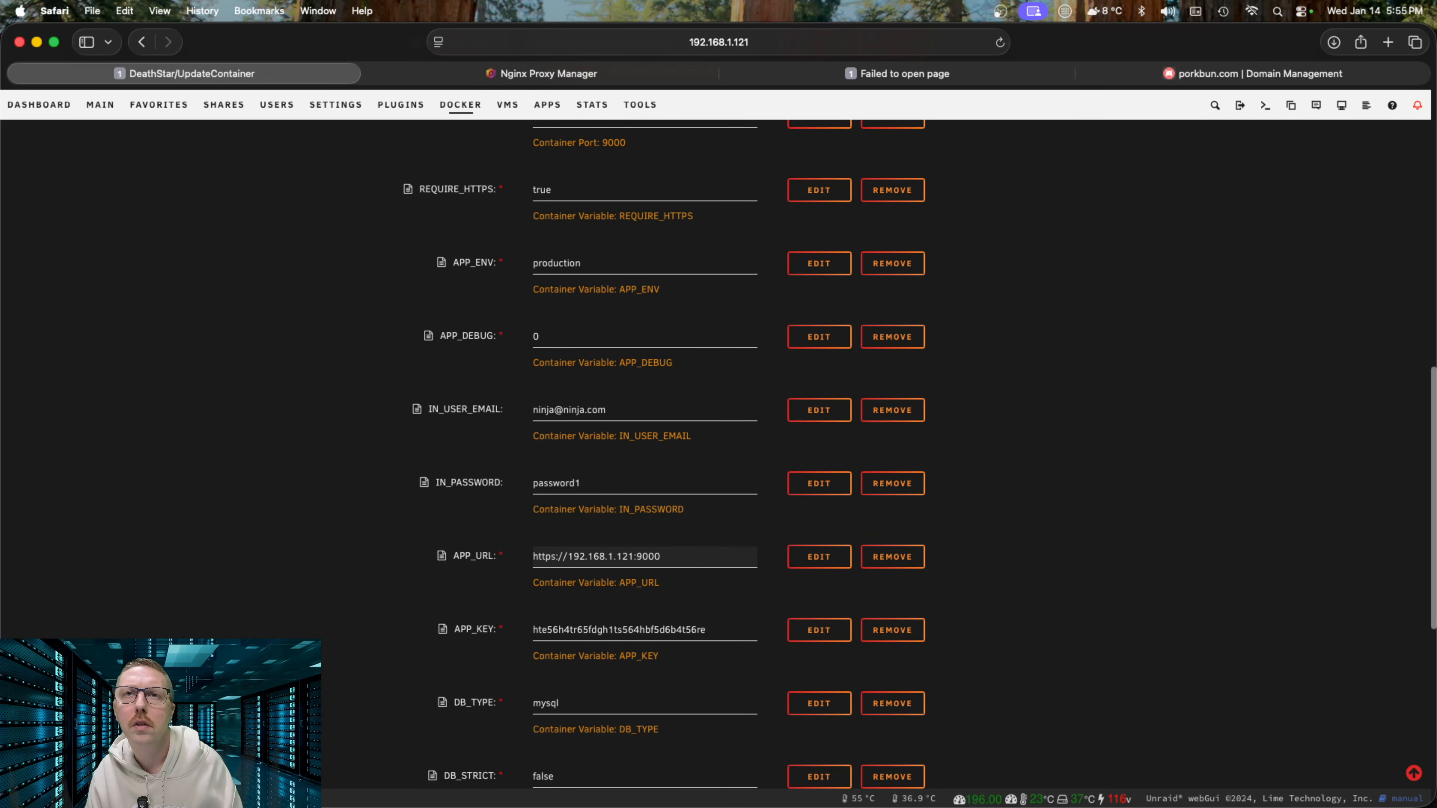
{"action": "scroll", "coordinate": [529, 552], "scroll_direction": "down", "scroll_amount": 8}
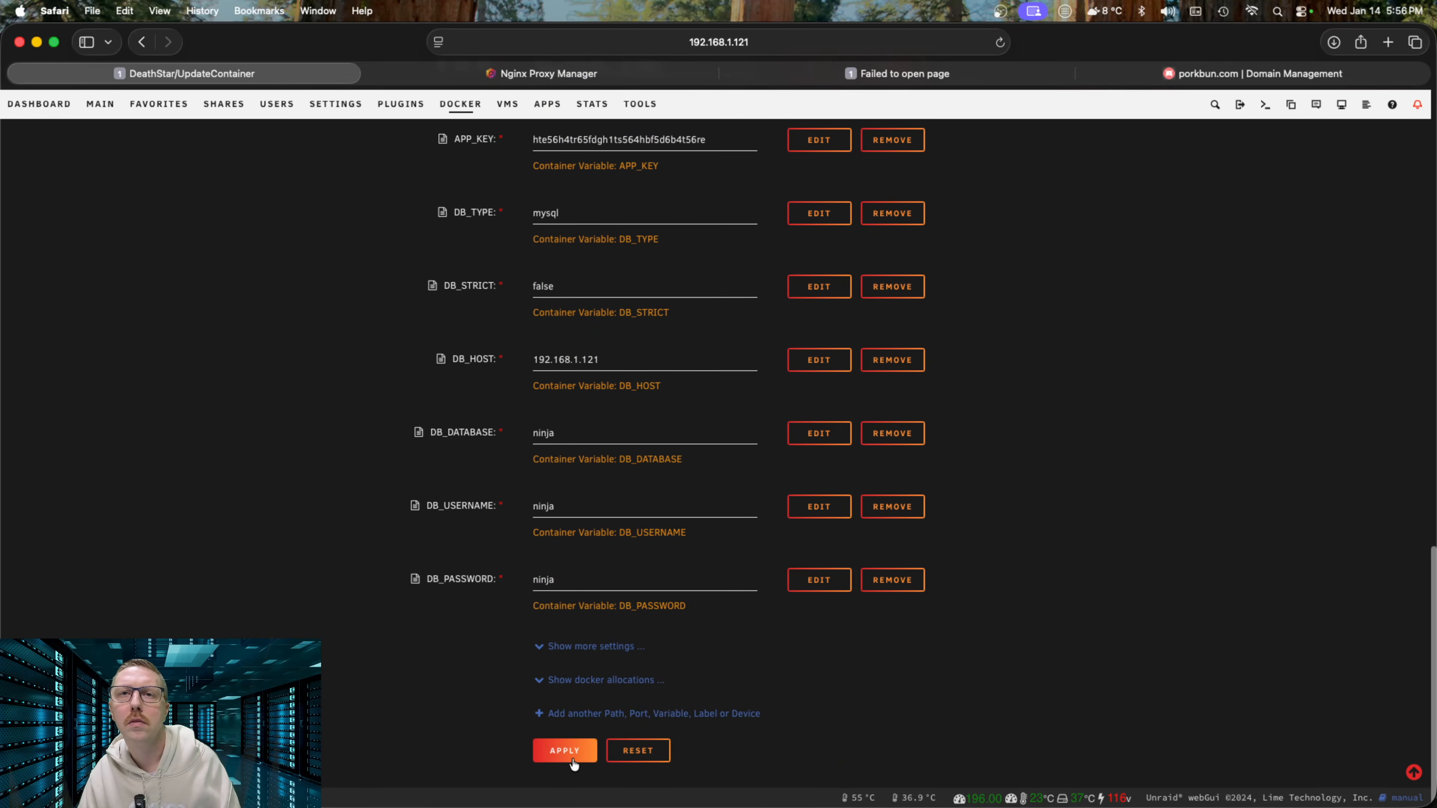
{"action": "left_click", "coordinate": [563, 755]}
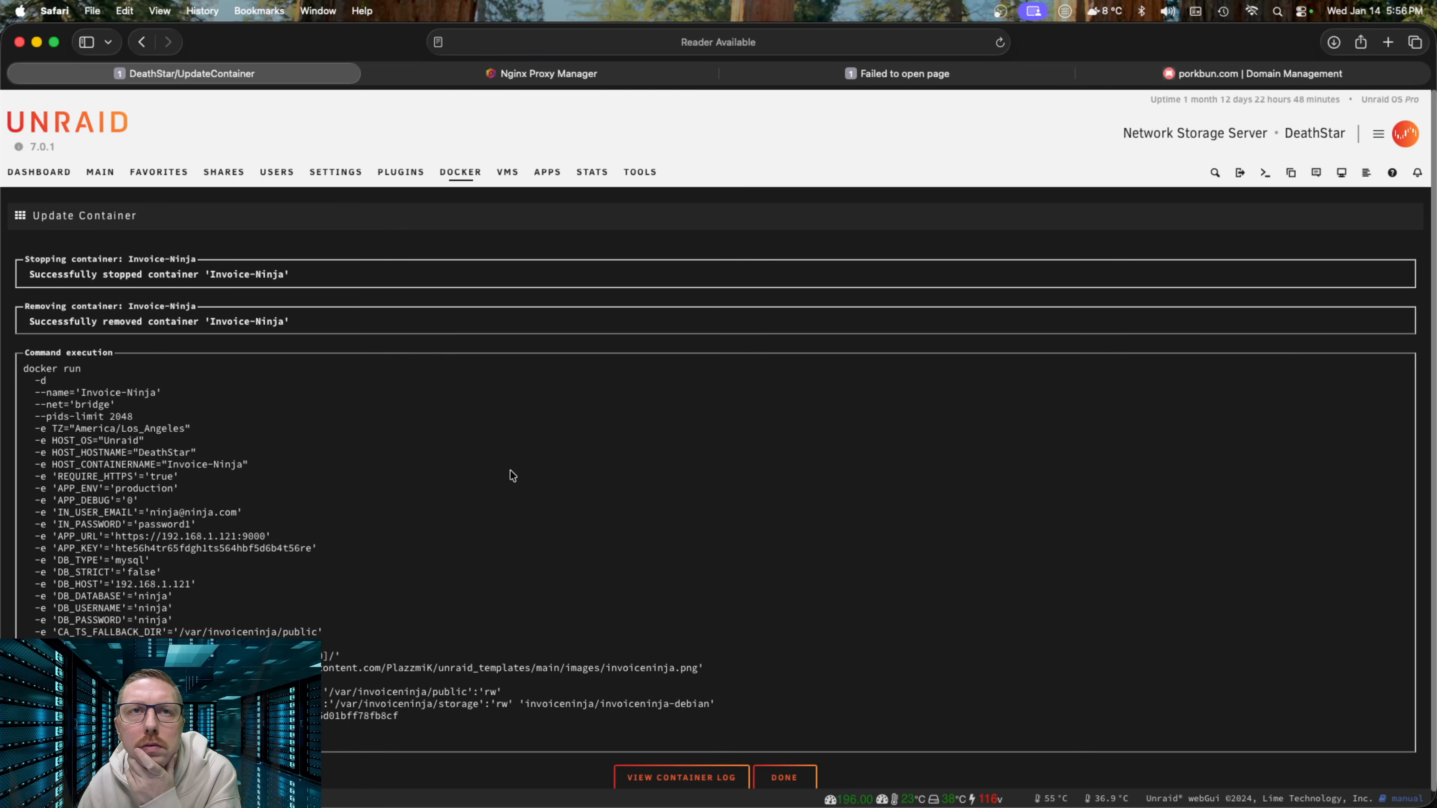
{"action": "left_click", "coordinate": [798, 777]}
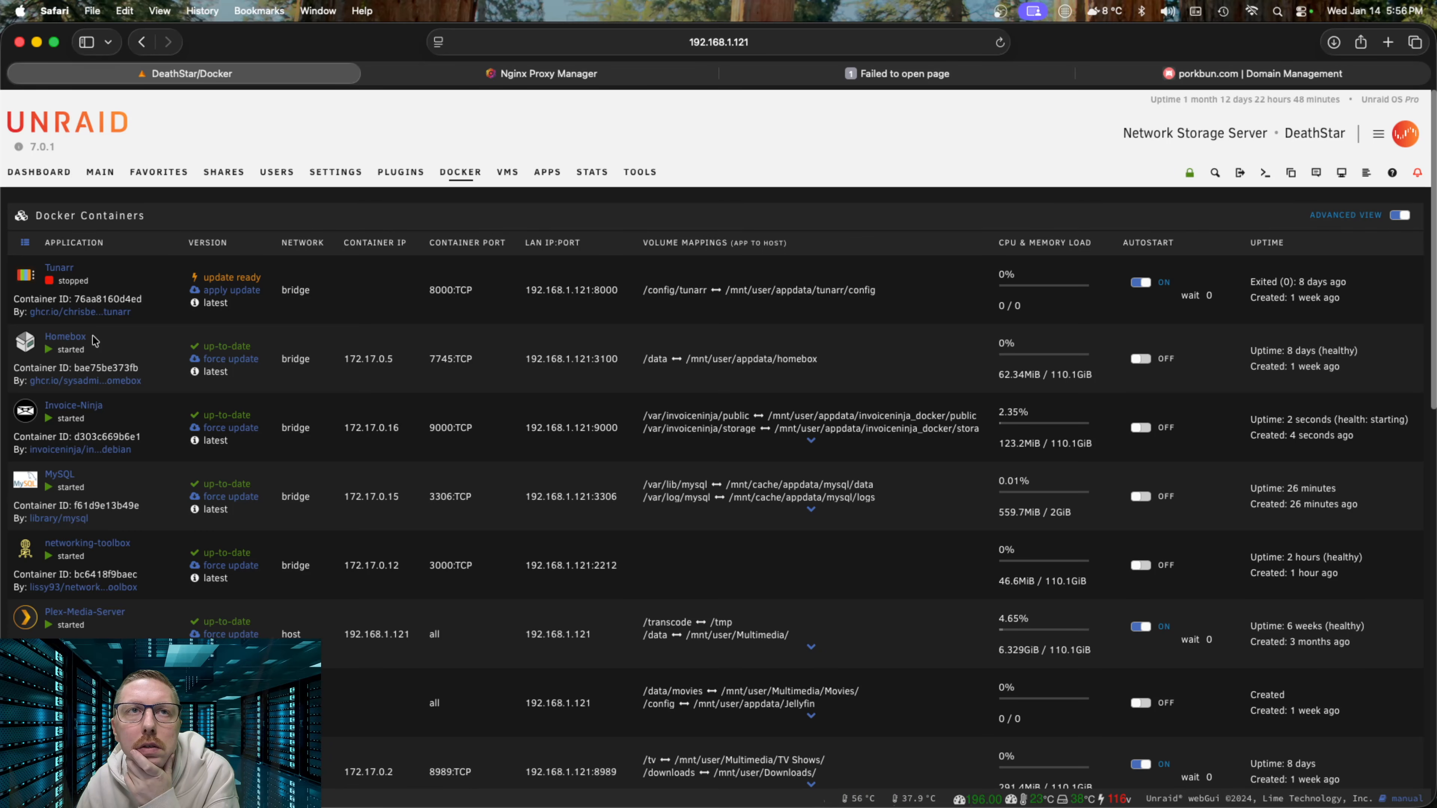
Open the updated Invoice-Ninja container's web UI and reload the page.
{"action": "left_click", "coordinate": [25, 411]}
{"action": "left_click", "coordinate": [74, 447]}
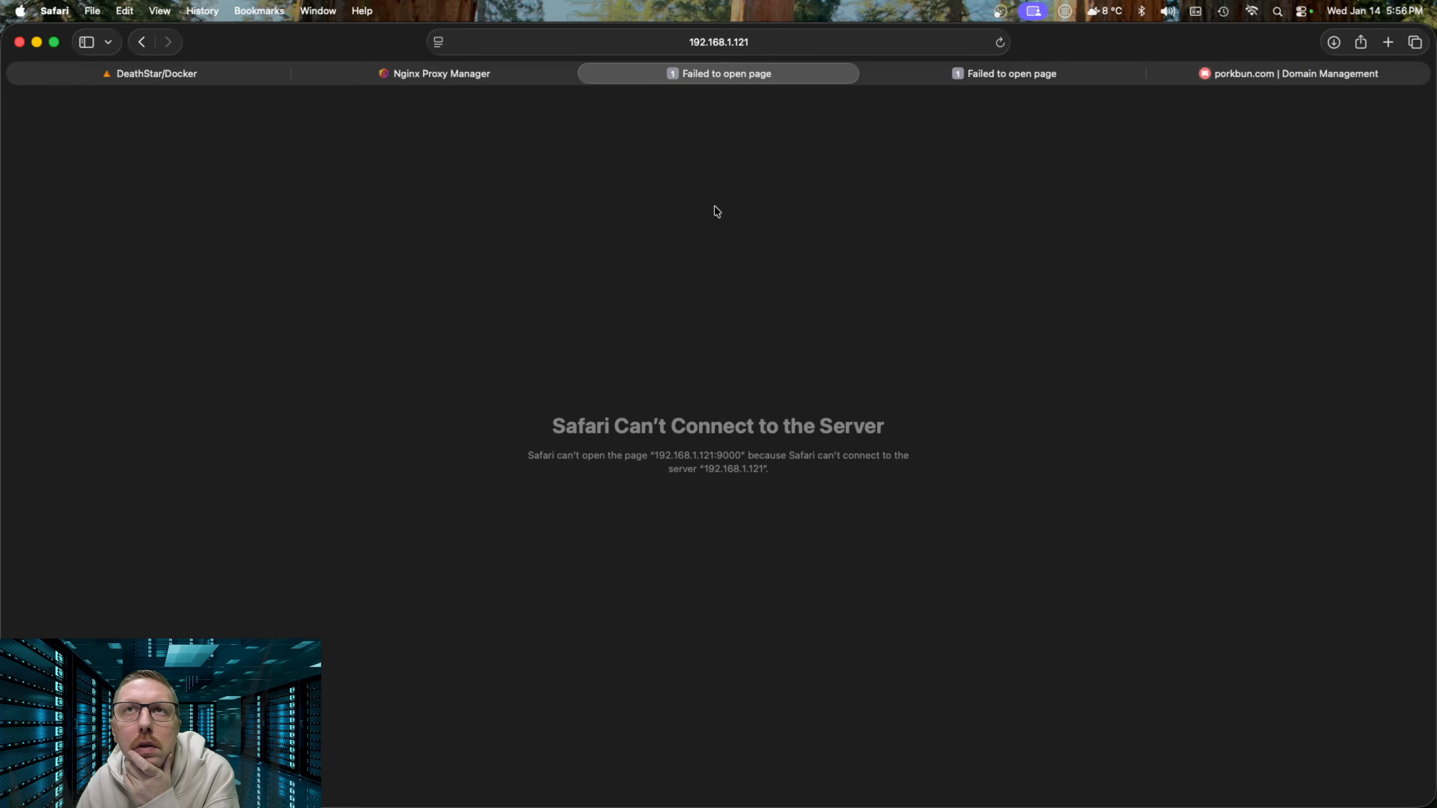
{"action": "left_click", "coordinate": [1000, 46]}
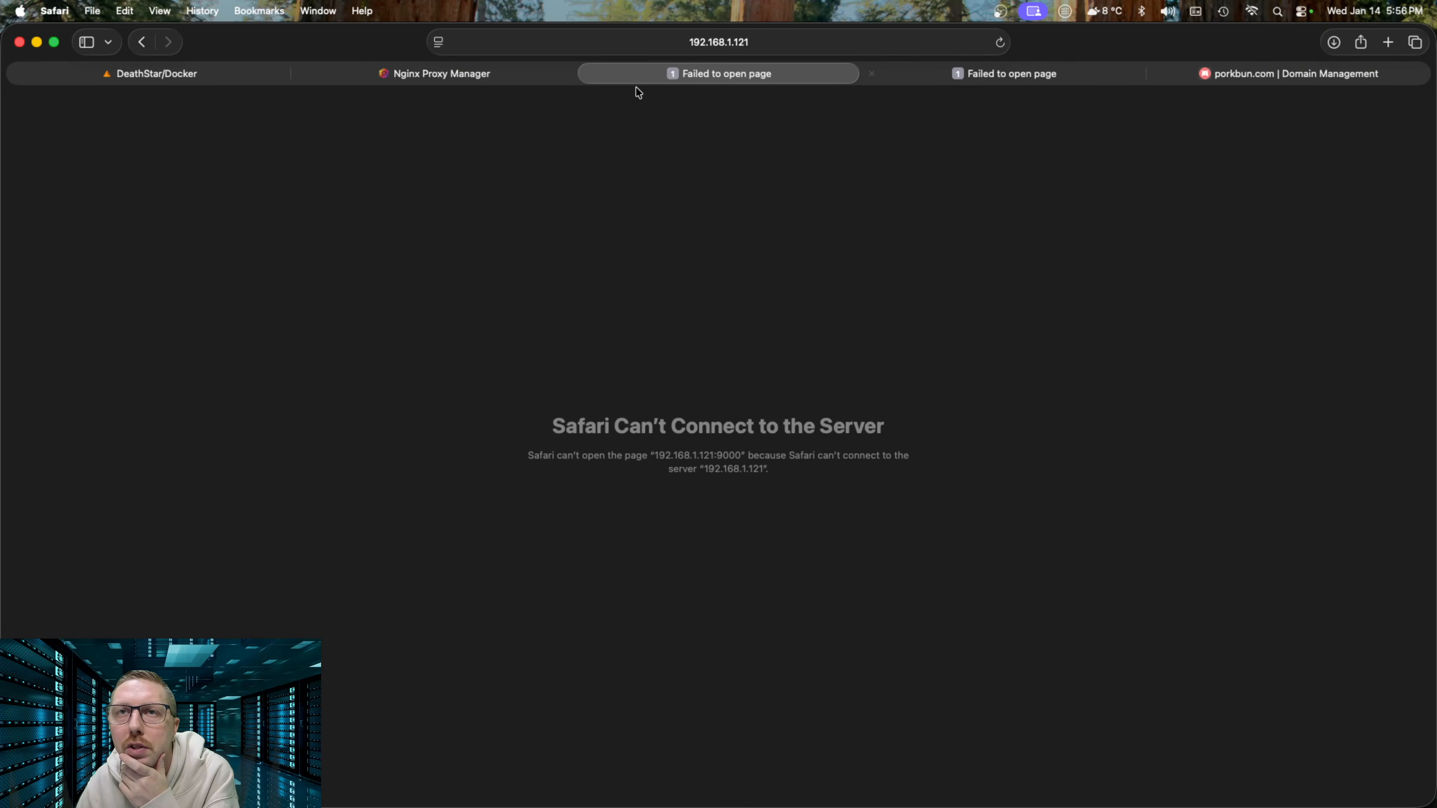
Return to the Docker containers list and check the Invoice-Ninja container's log for startup completion.
{"action": "left_click", "coordinate": [362, 78]}
{"action": "left_click", "coordinate": [263, 78]}
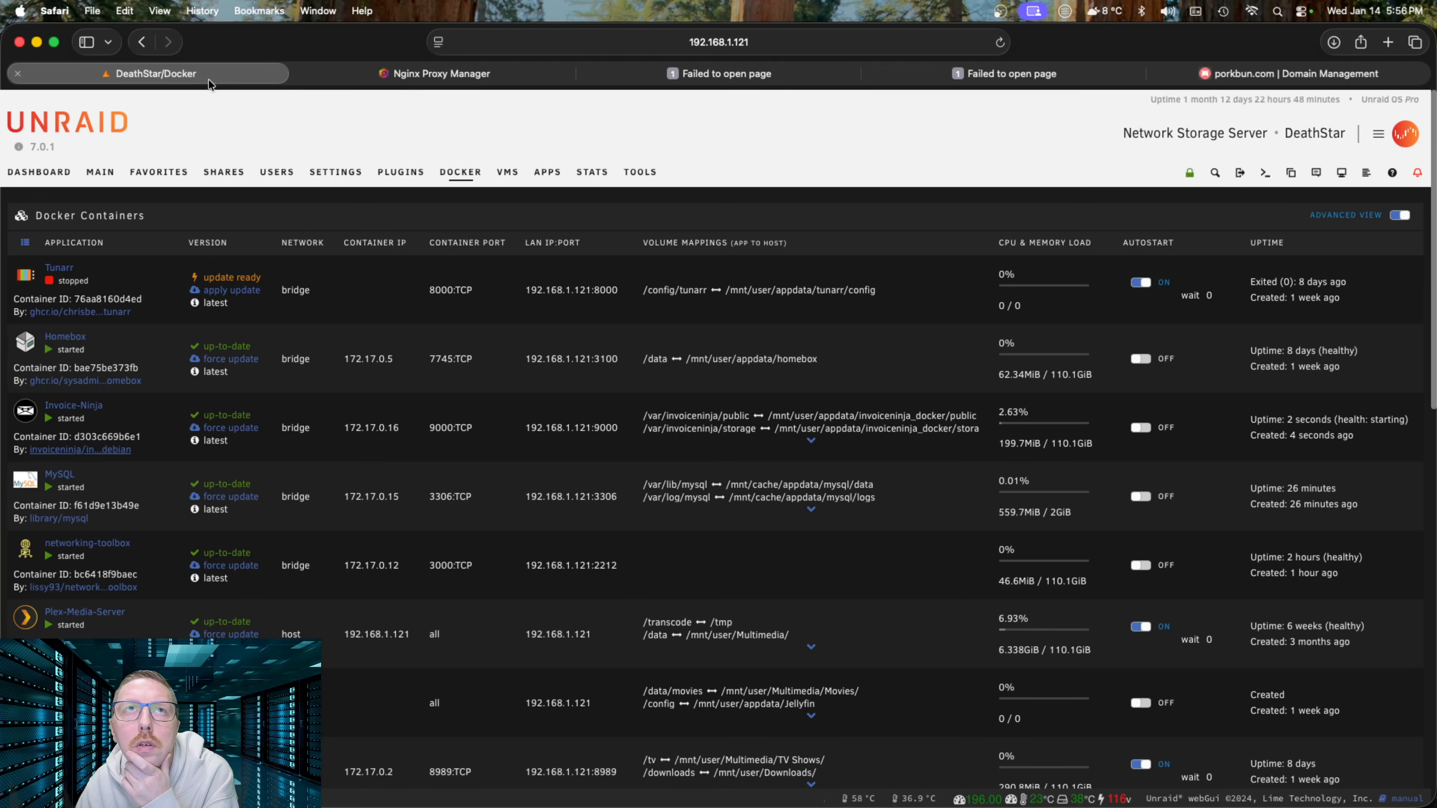
{"action": "left_click", "coordinate": [35, 416]}
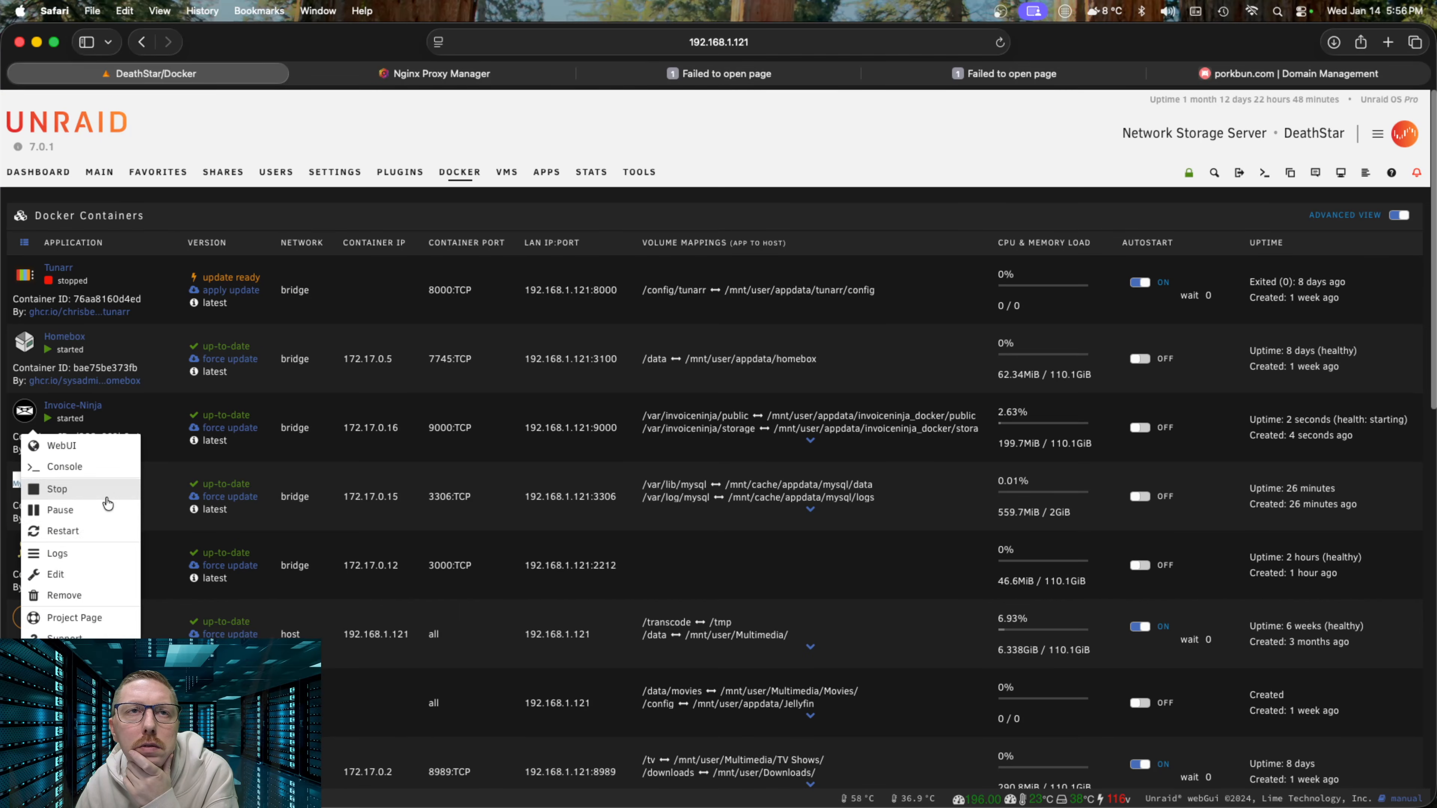
{"action": "left_click", "coordinate": [92, 553]}
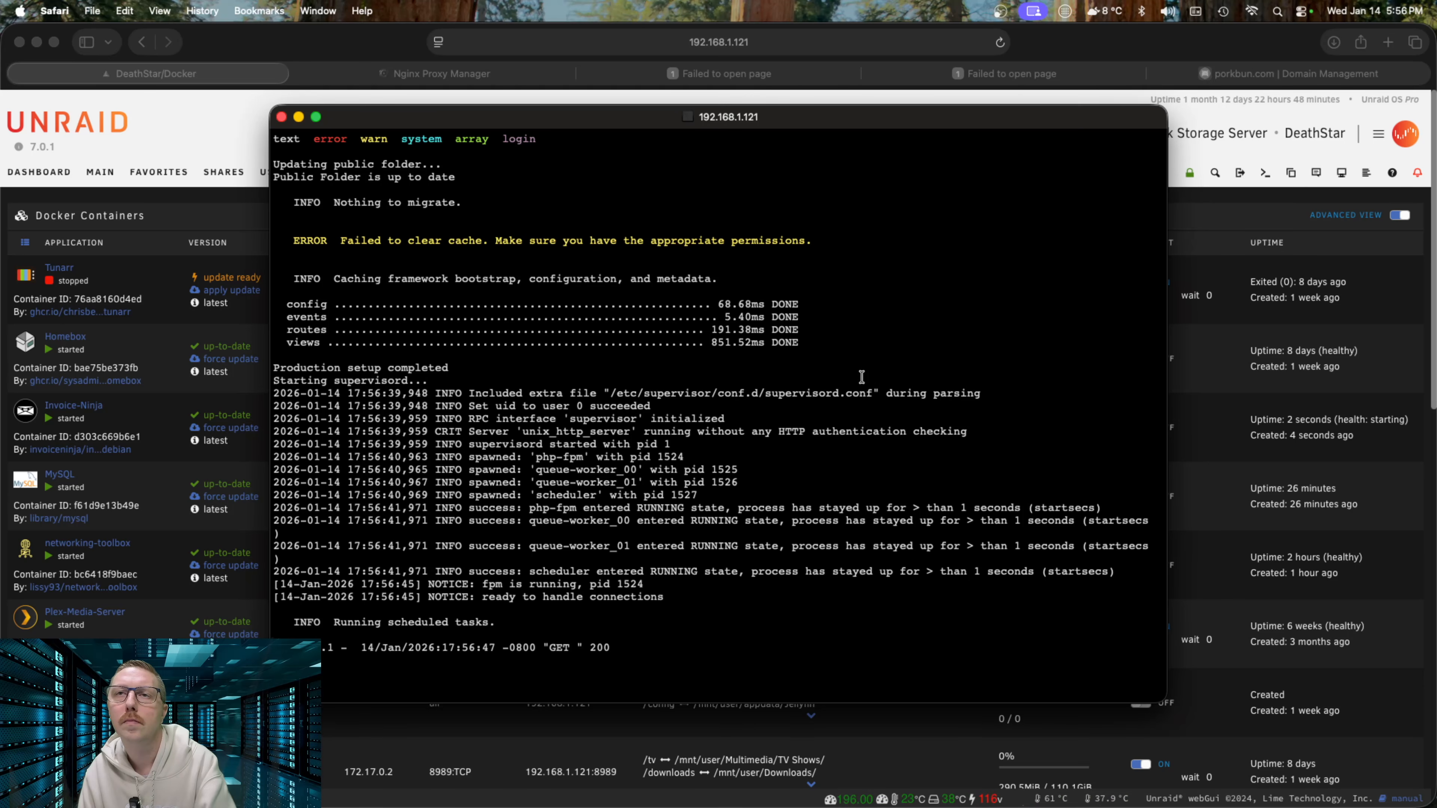
Reload both open 192.168.1.121:9000 pages, including the HTTPS one, and close the plain-address tab.
{"action": "left_click", "coordinate": [763, 77]}
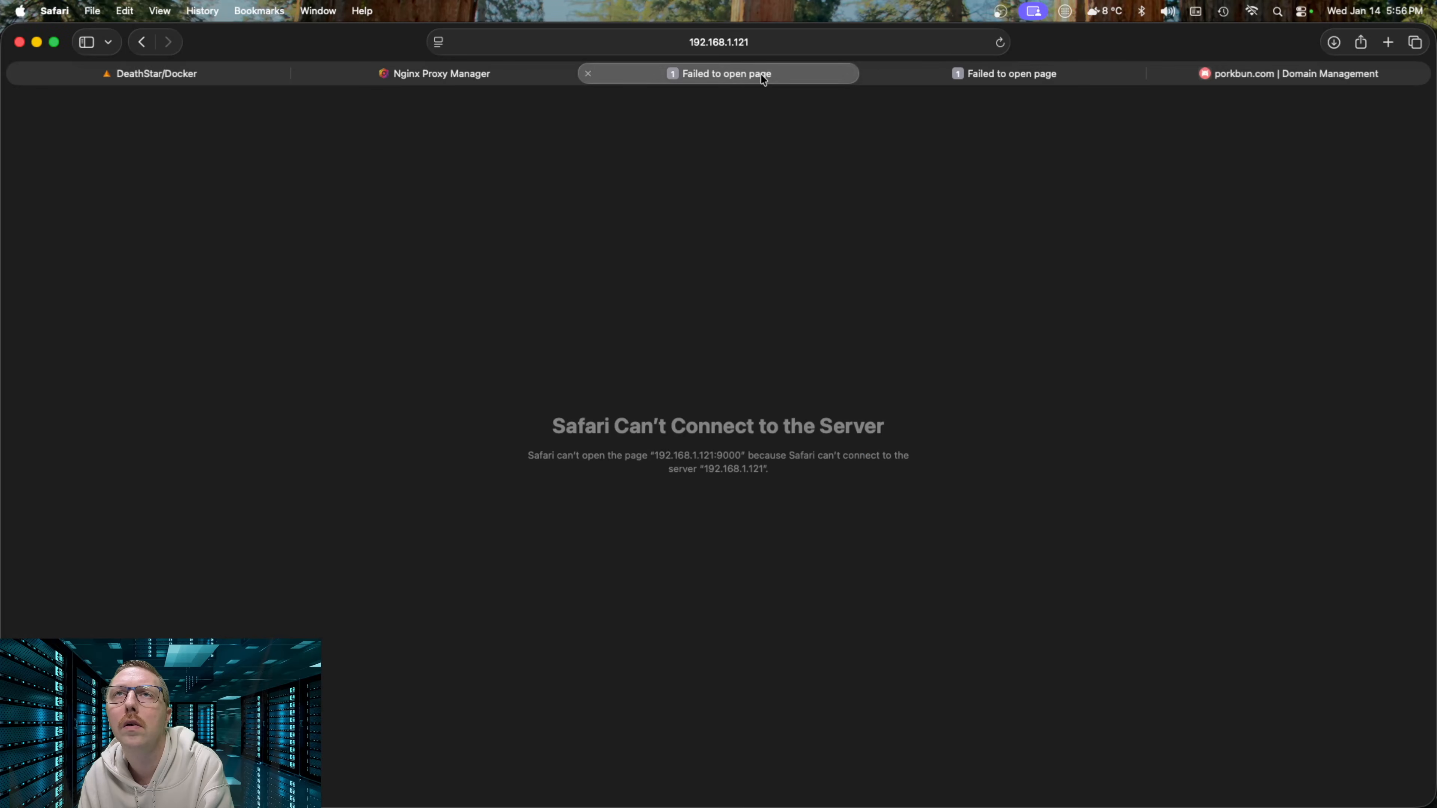
{"action": "left_click", "coordinate": [999, 42]}
{"action": "left_click", "coordinate": [1023, 79]}
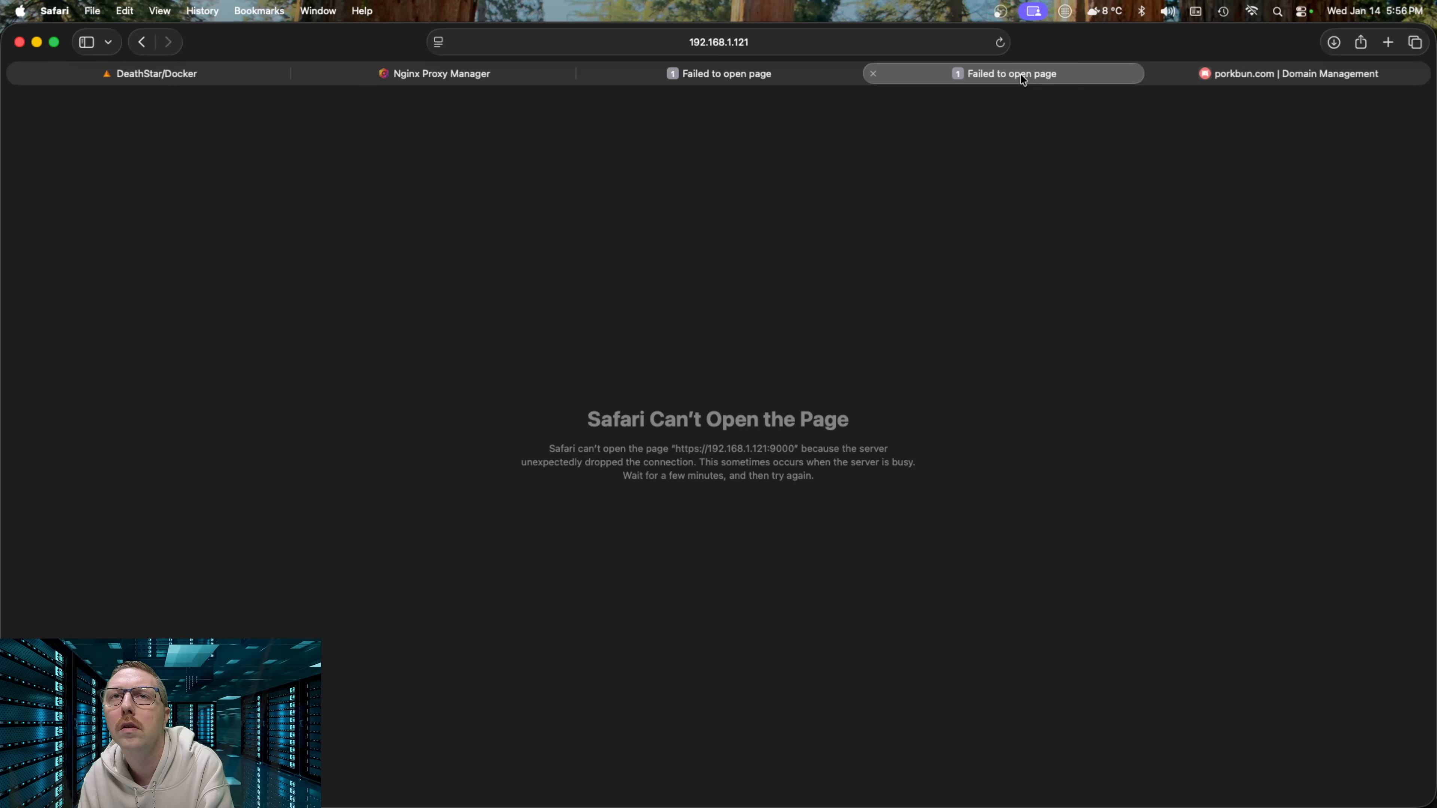
{"action": "left_click", "coordinate": [1000, 43]}
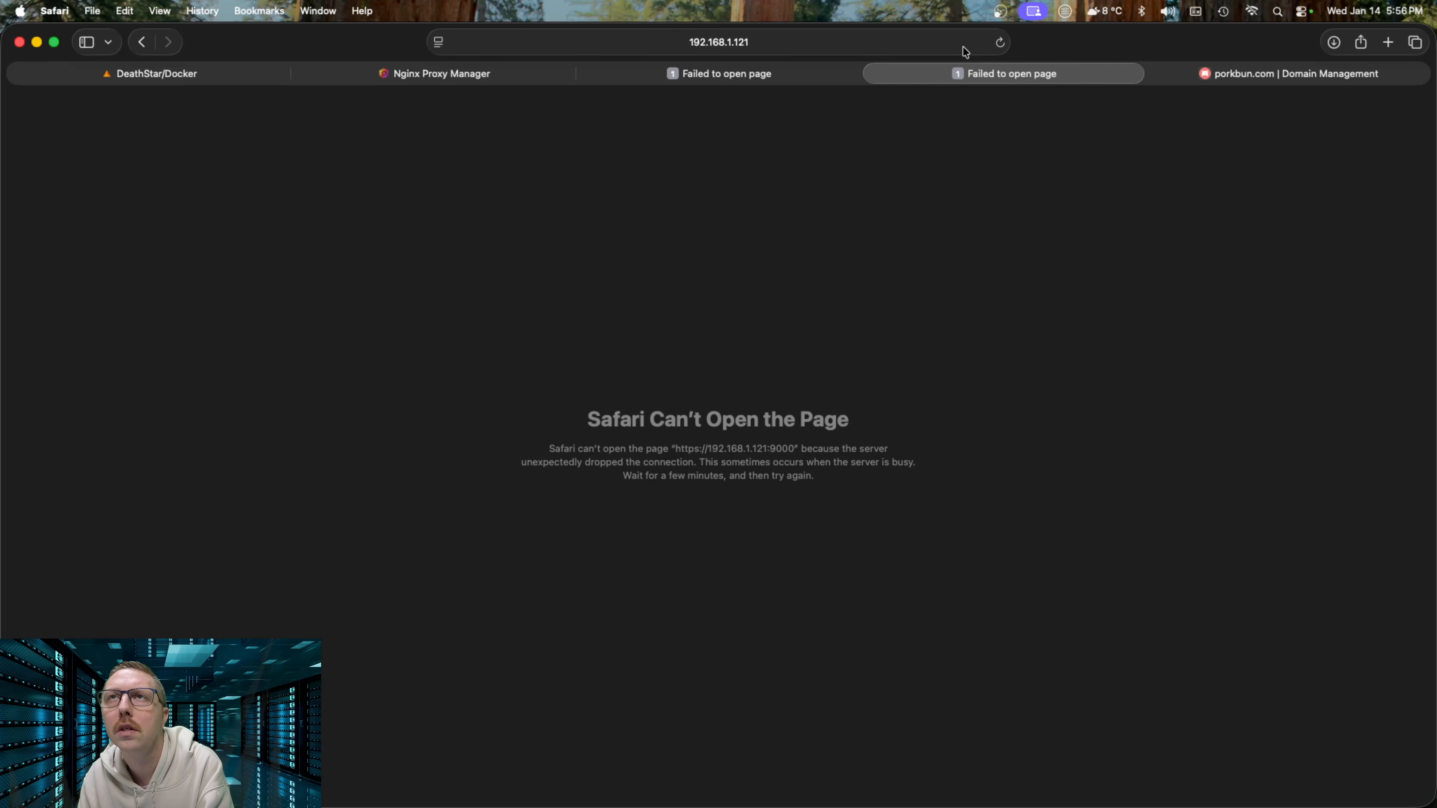
{"action": "left_click", "coordinate": [587, 74]}
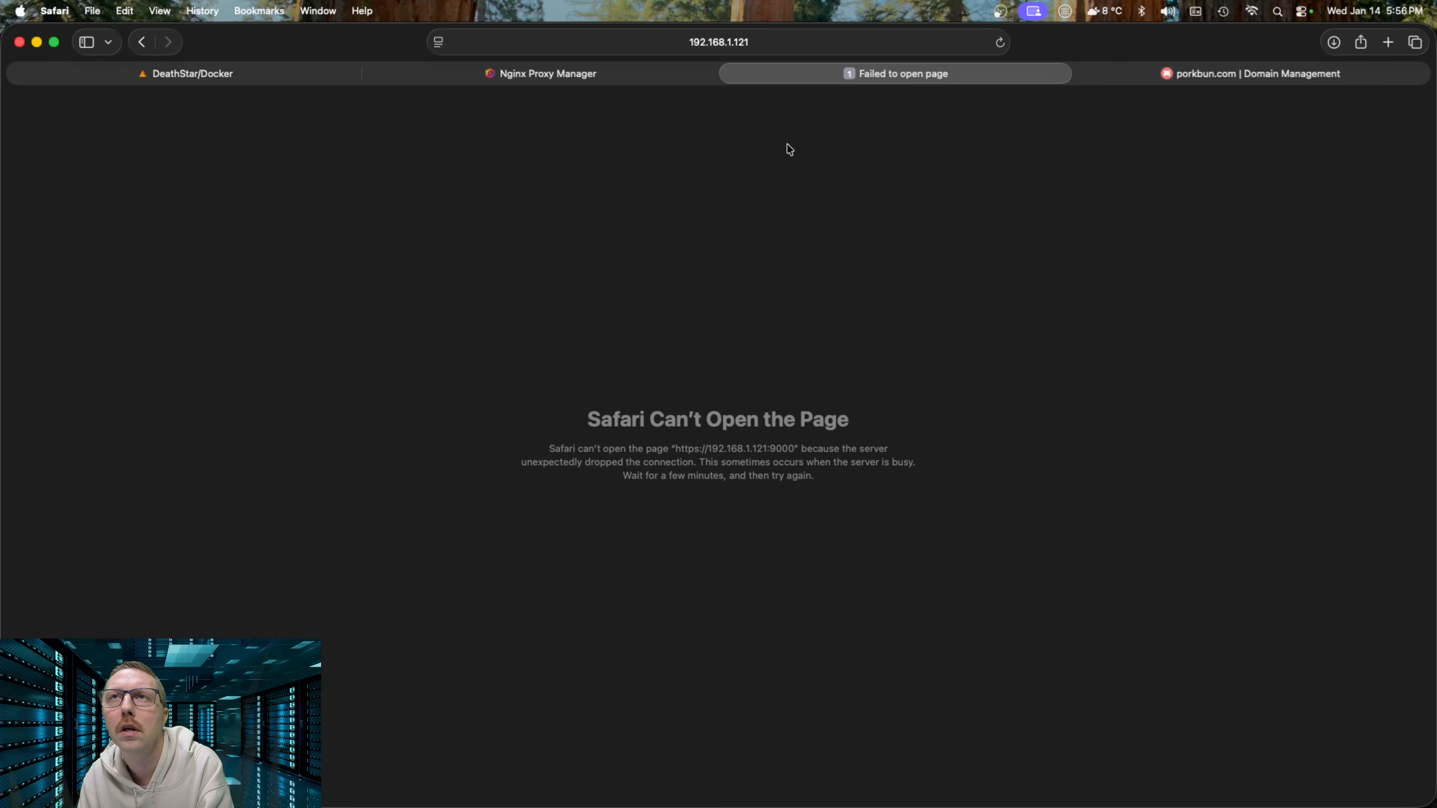
Switch to Nginx Proxy Manager, test the ninja.arkserver.ca proxy host link and close its tab.
{"action": "left_click", "coordinate": [369, 74]}
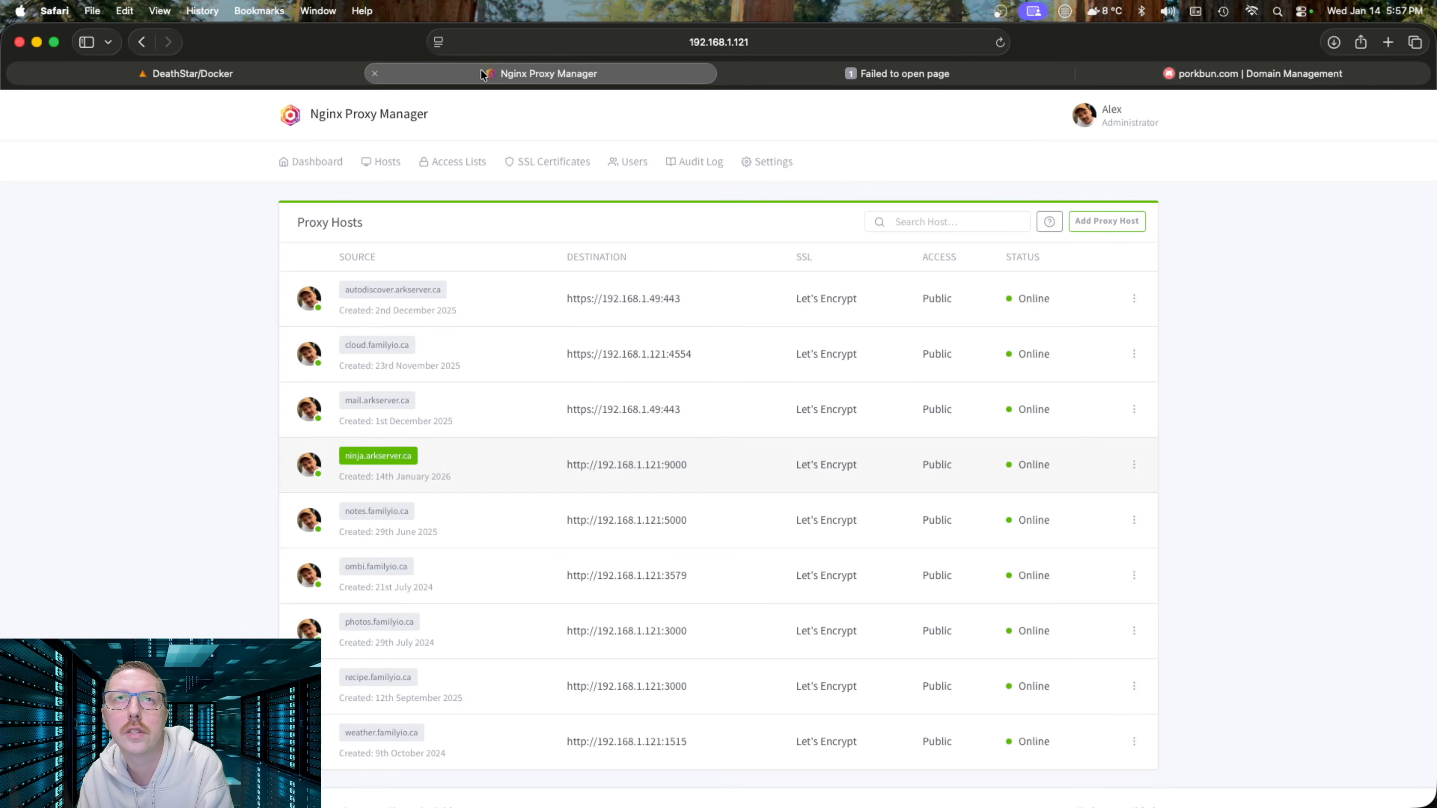
{"action": "left_click", "coordinate": [377, 451]}
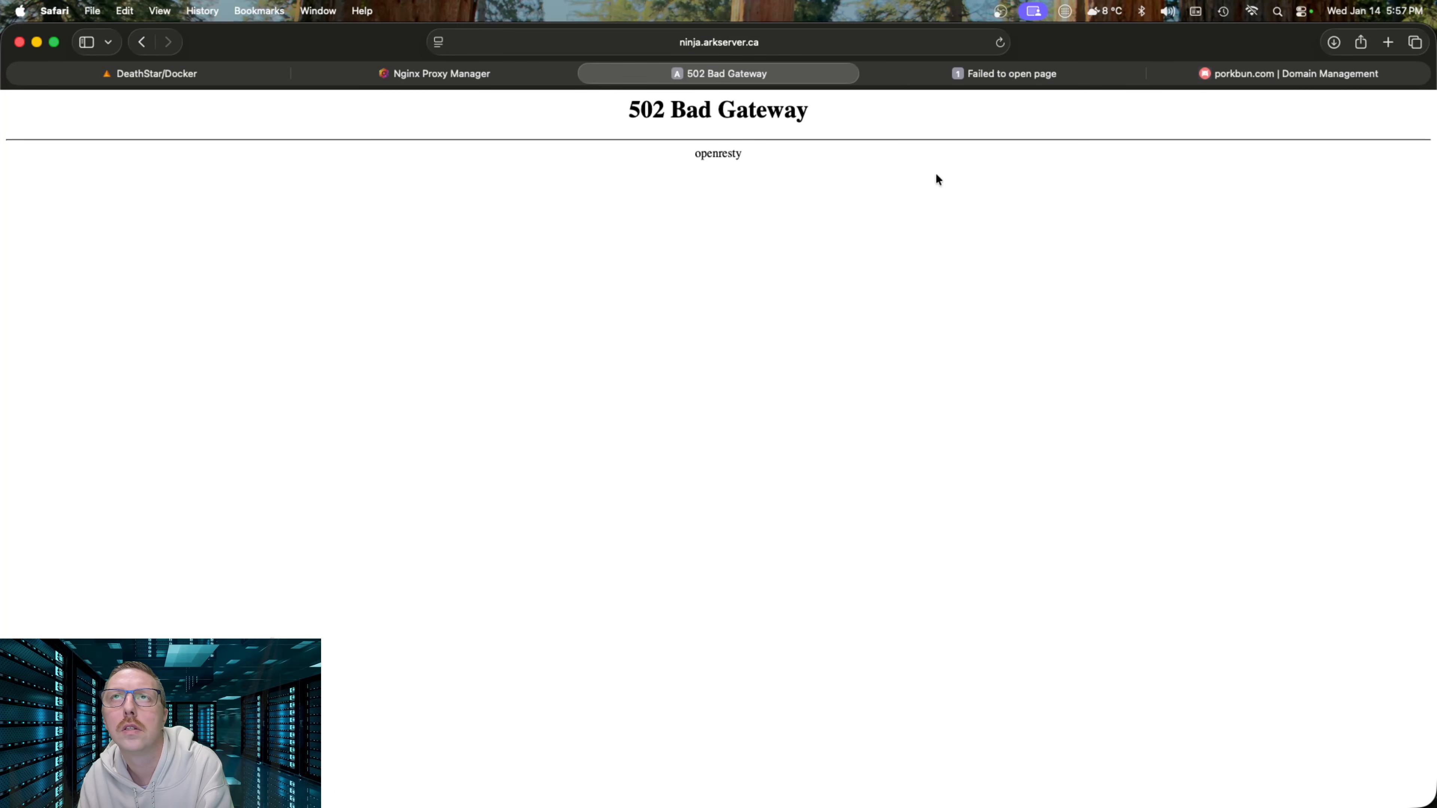
{"action": "left_click", "coordinate": [588, 78]}
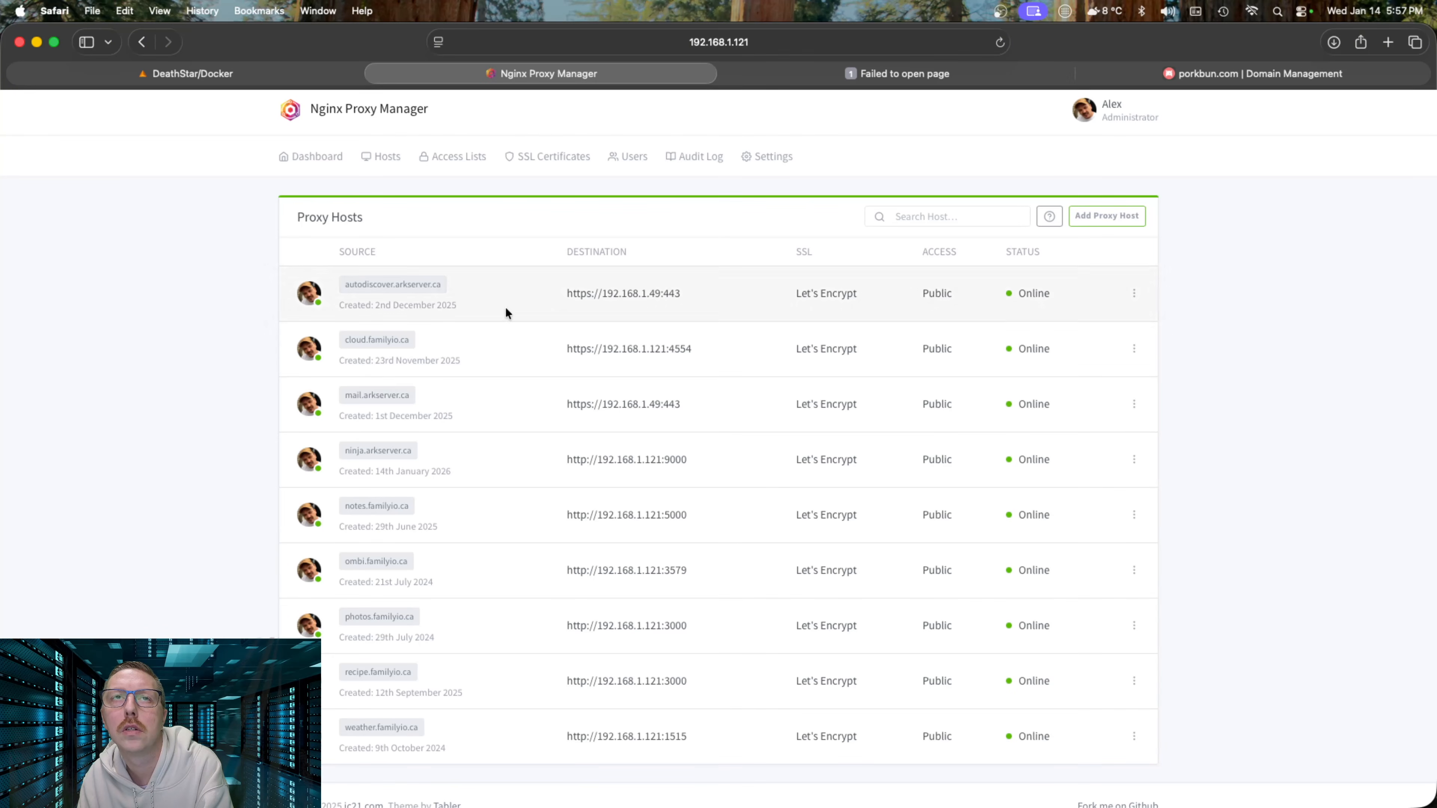
Close the failed 192.168.1.121:9000 page and the leftover container log window, returning to the Docker containers list.
{"action": "left_click", "coordinate": [932, 83]}
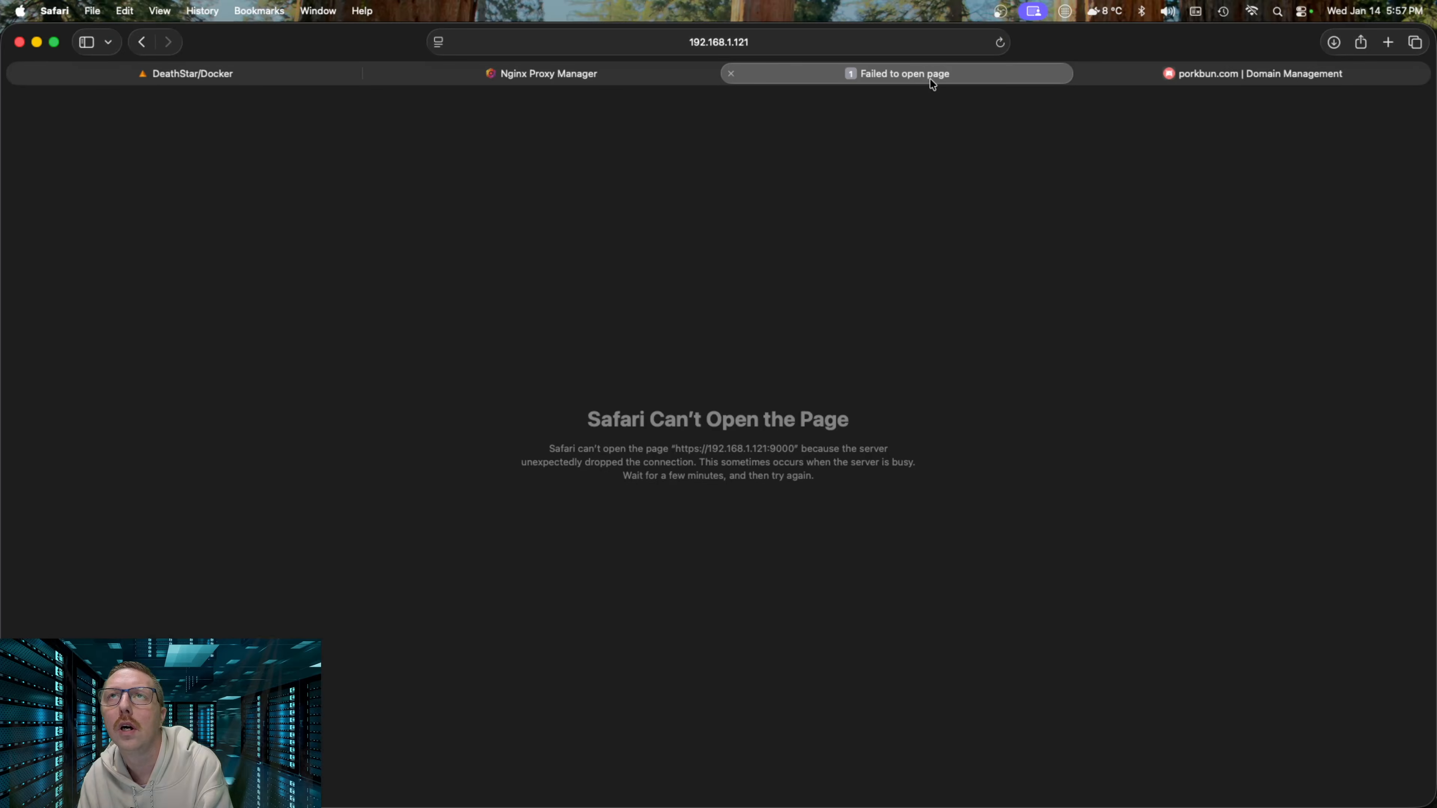
{"action": "left_click", "coordinate": [730, 74]}
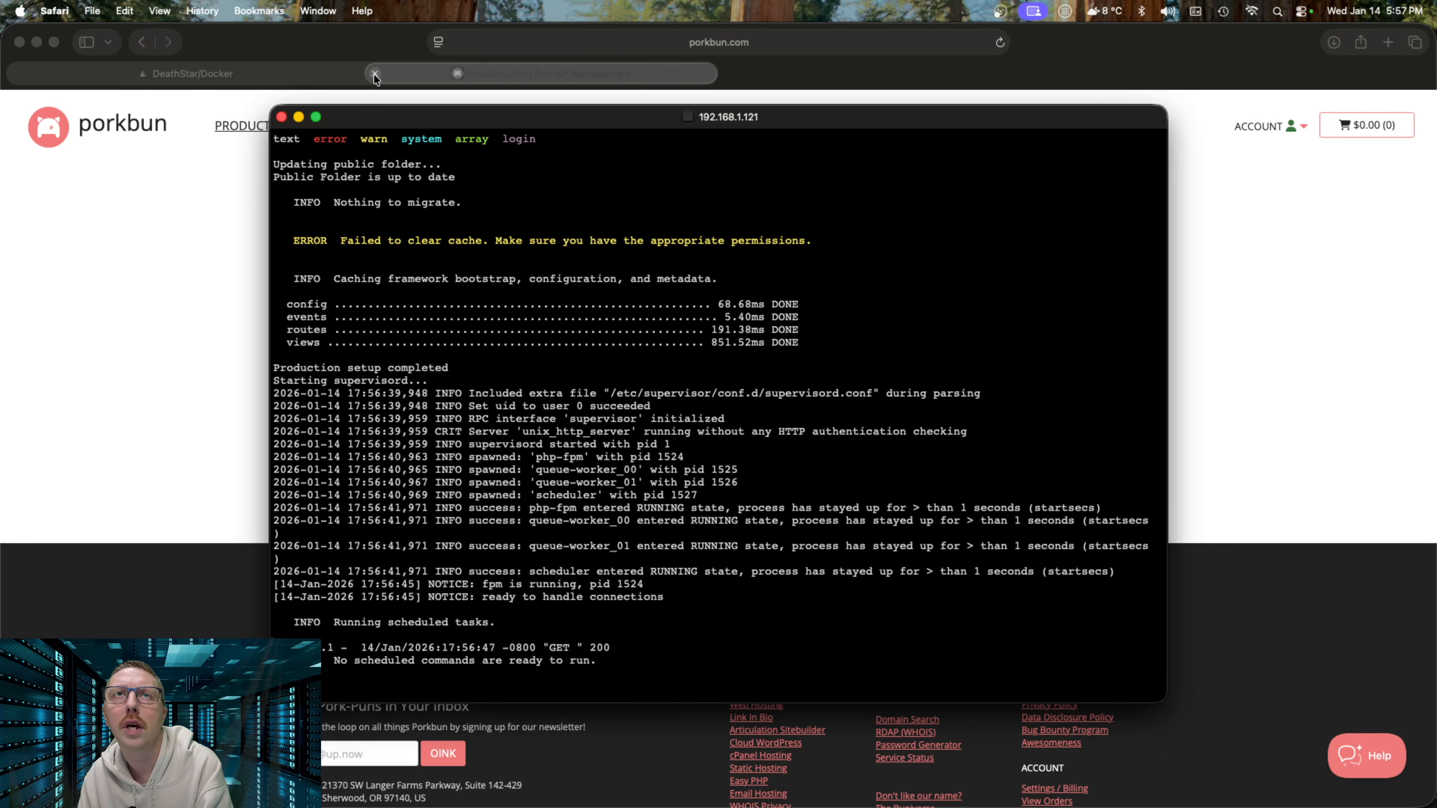
{"action": "left_click", "coordinate": [373, 74]}
{"action": "left_click", "coordinate": [372, 74]}
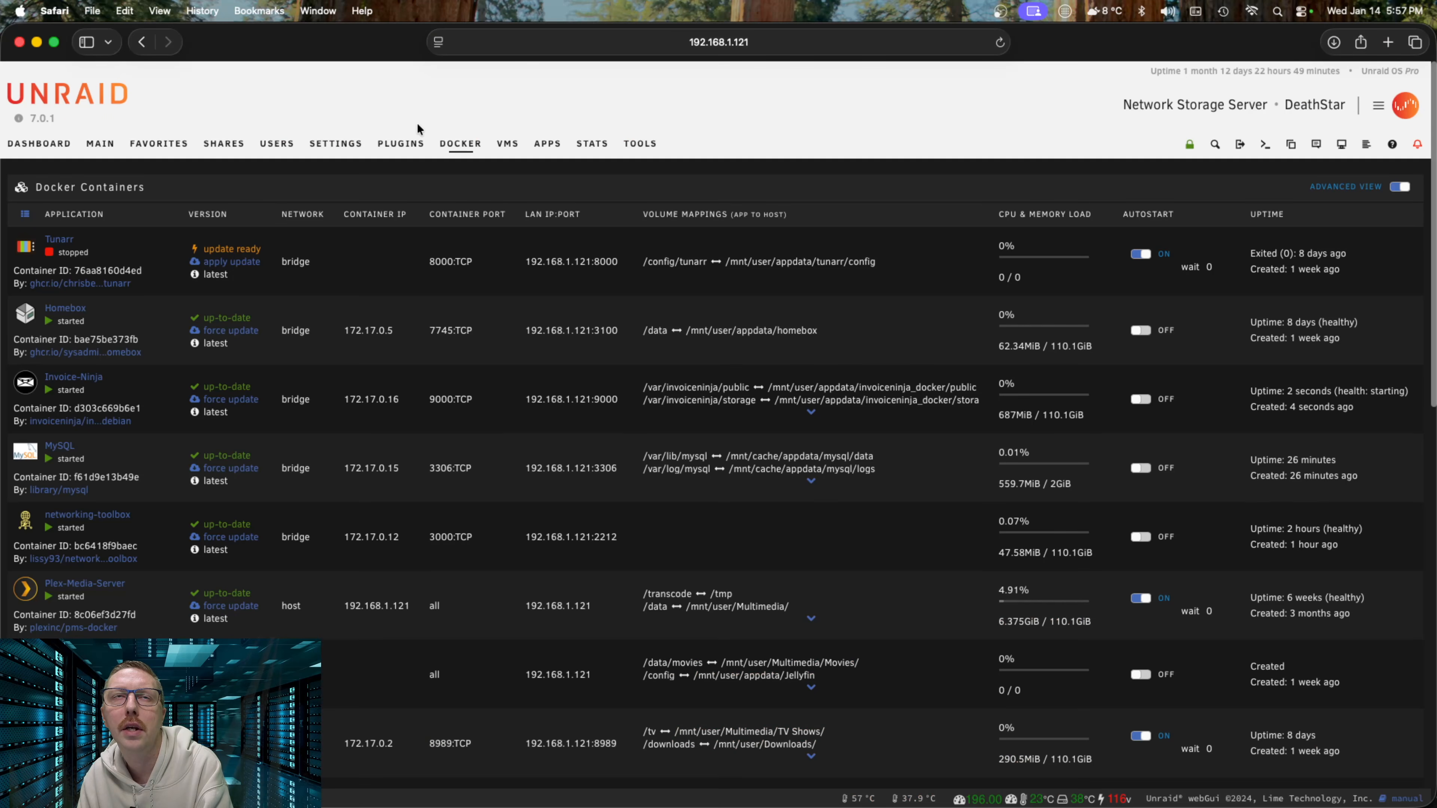
{"action": "left_click", "coordinate": [304, 12]}
{"action": "left_click", "coordinate": [461, 488]}
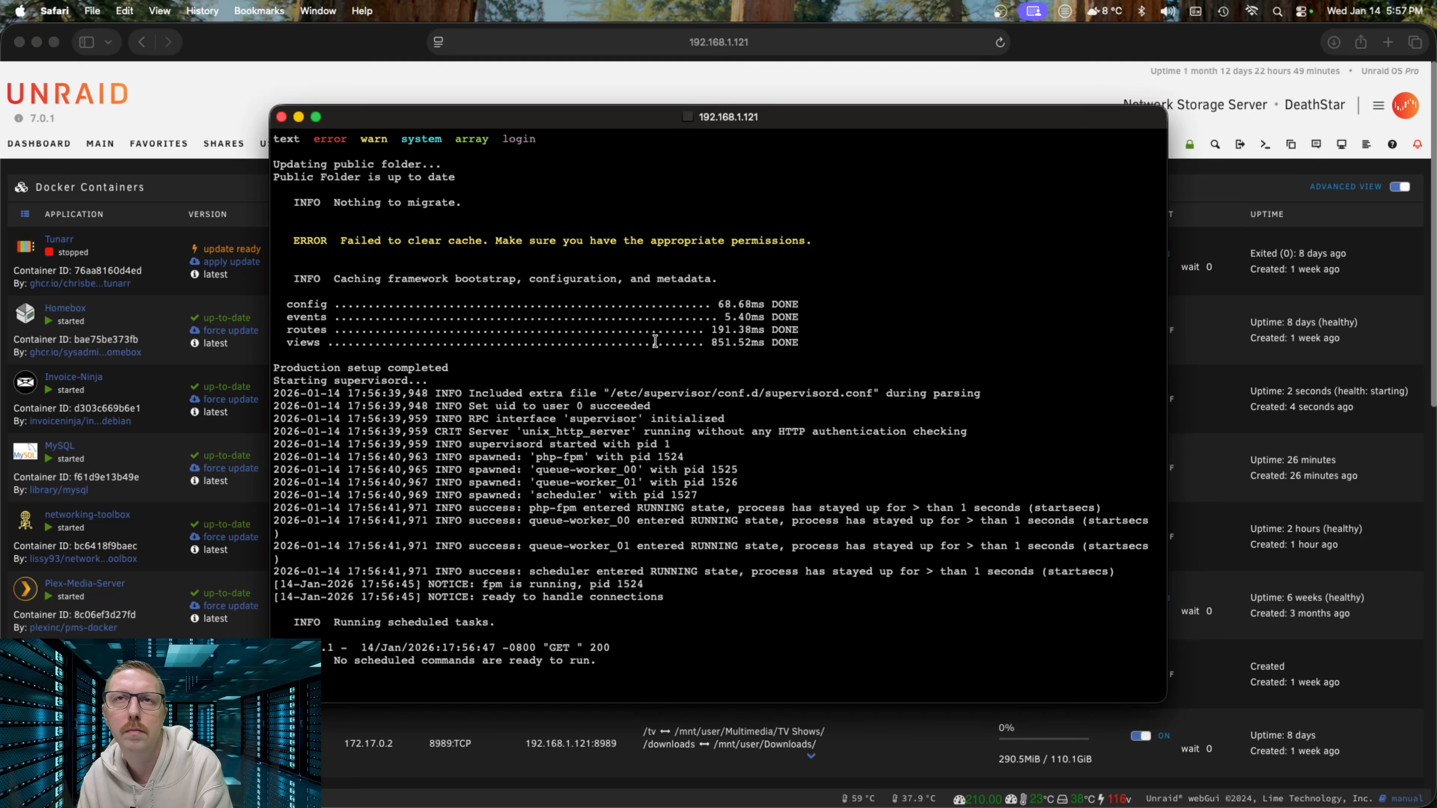
{"action": "left_click", "coordinate": [282, 117]}
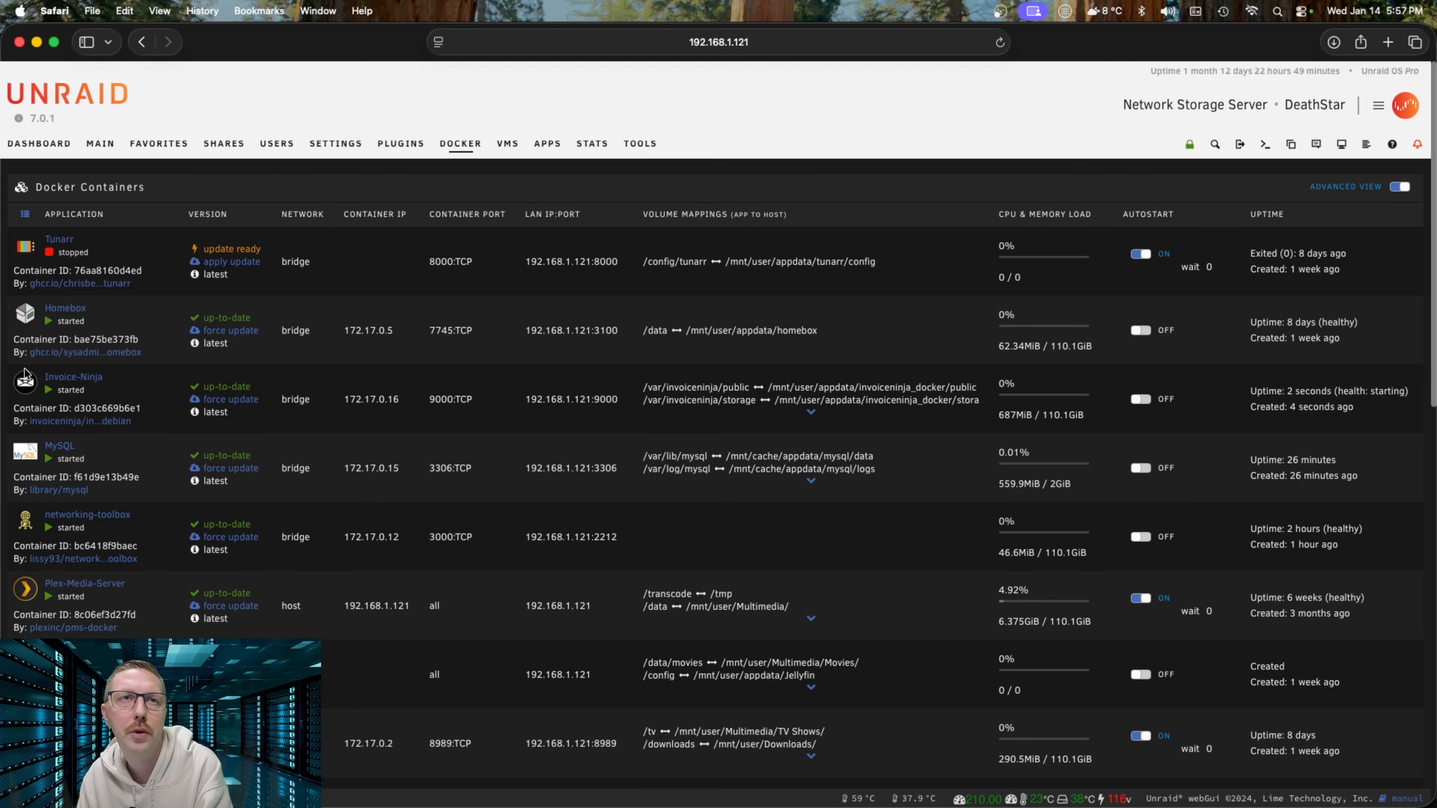
Remove the Invoice-Ninja container from the Docker containers list and confirm the removal.
{"action": "left_click", "coordinate": [25, 396]}
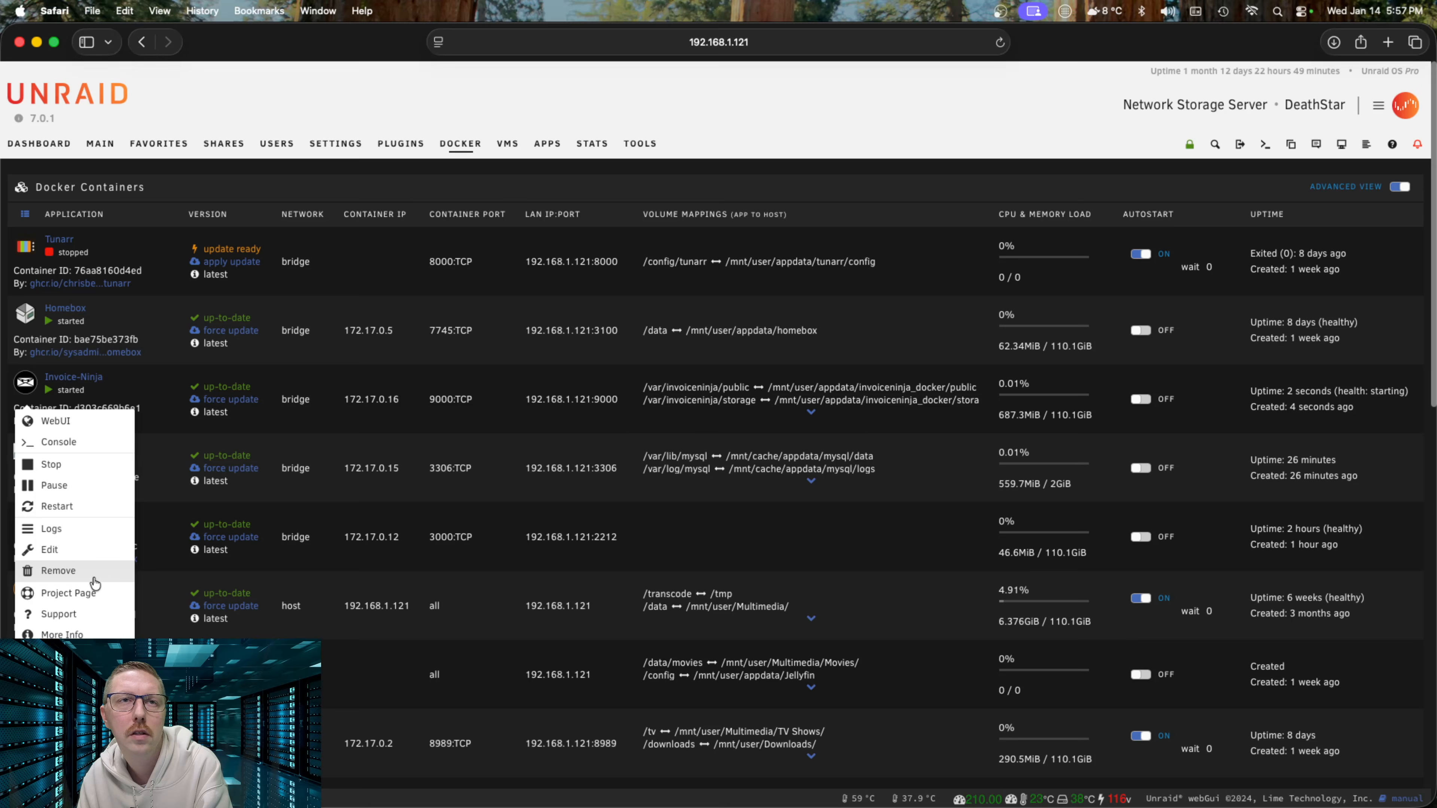
{"action": "left_click", "coordinate": [135, 575]}
{"action": "left_click", "coordinate": [695, 538]}
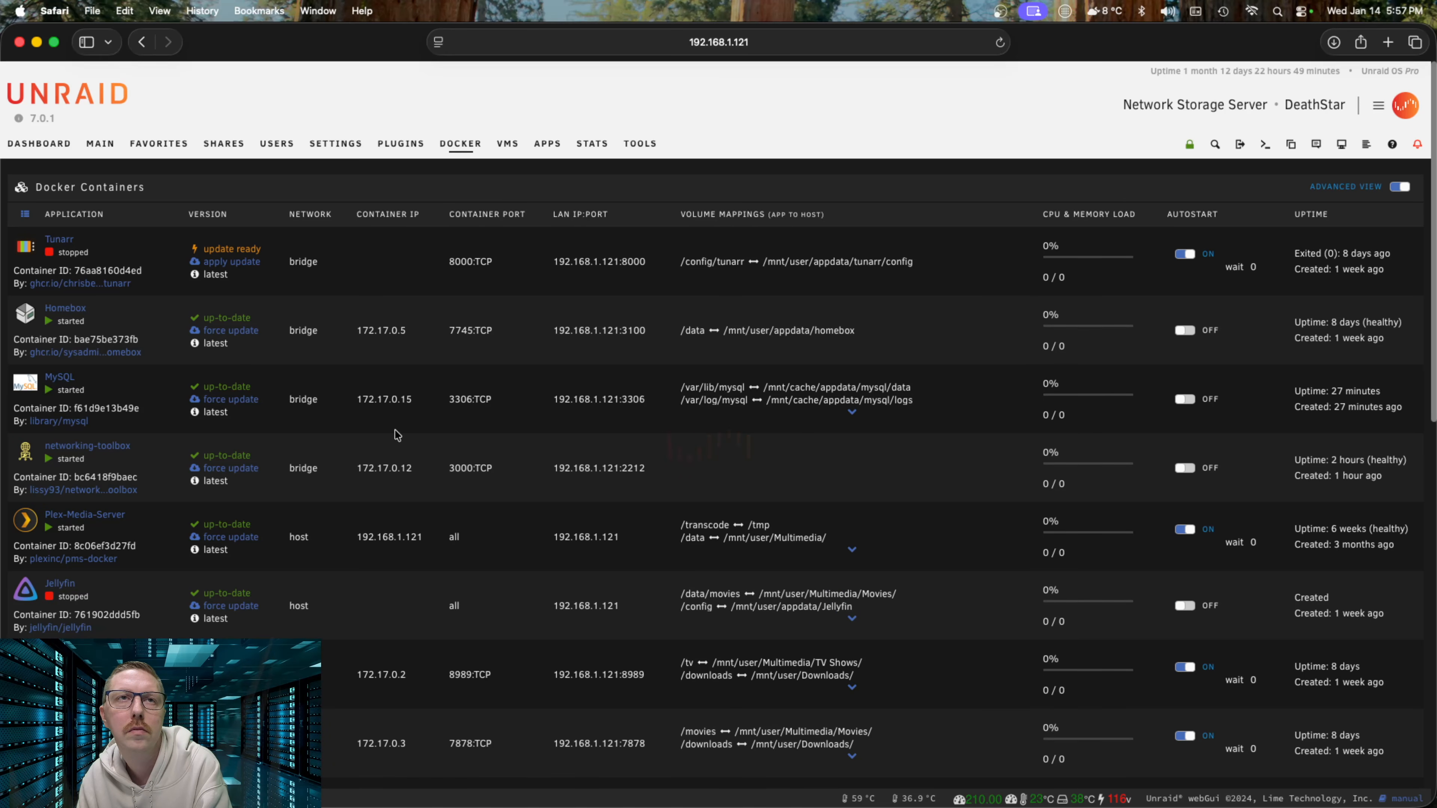
Edit the MySQL container and set both its database name and database user to ninja1.
{"action": "left_click", "coordinate": [44, 380]}
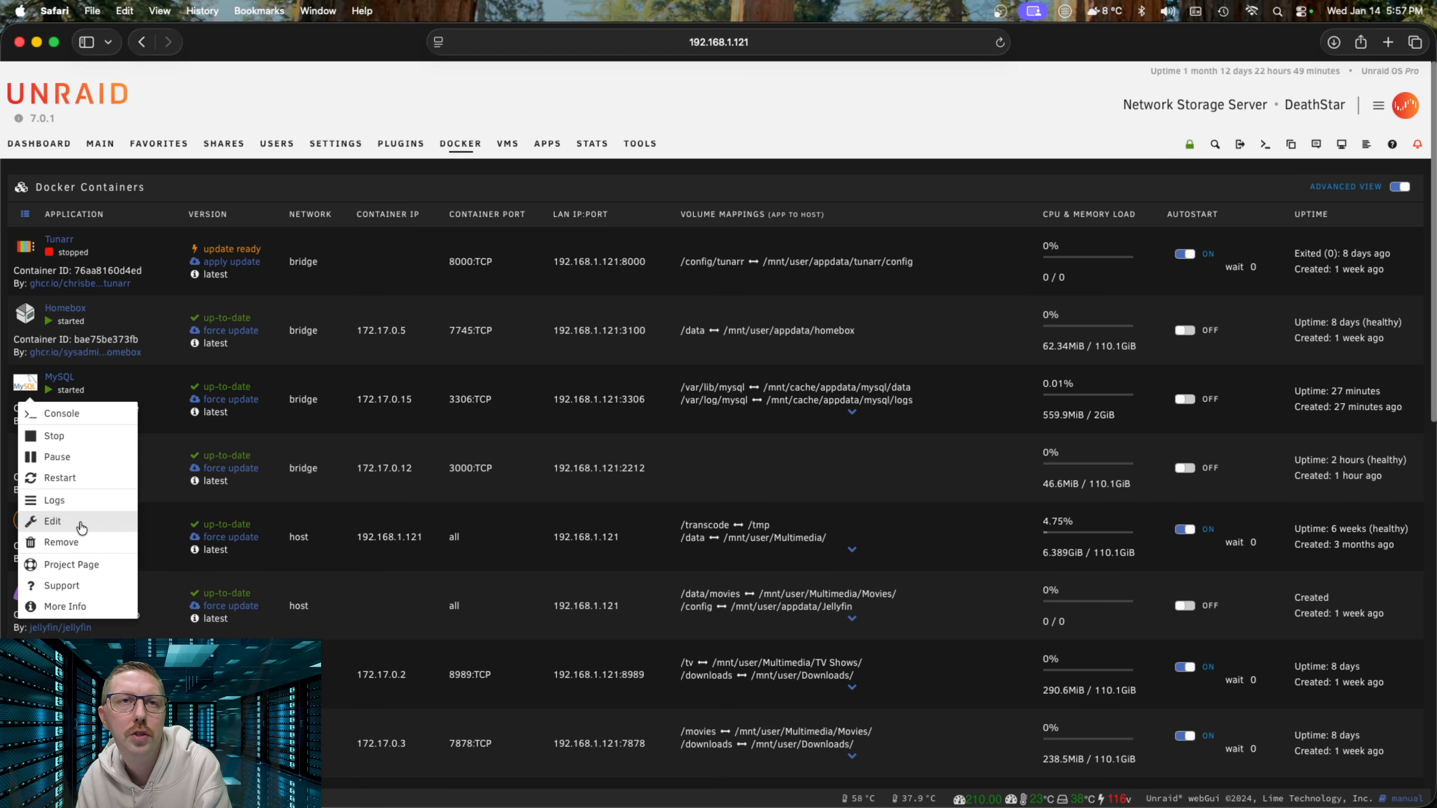
{"action": "left_click", "coordinate": [94, 521]}
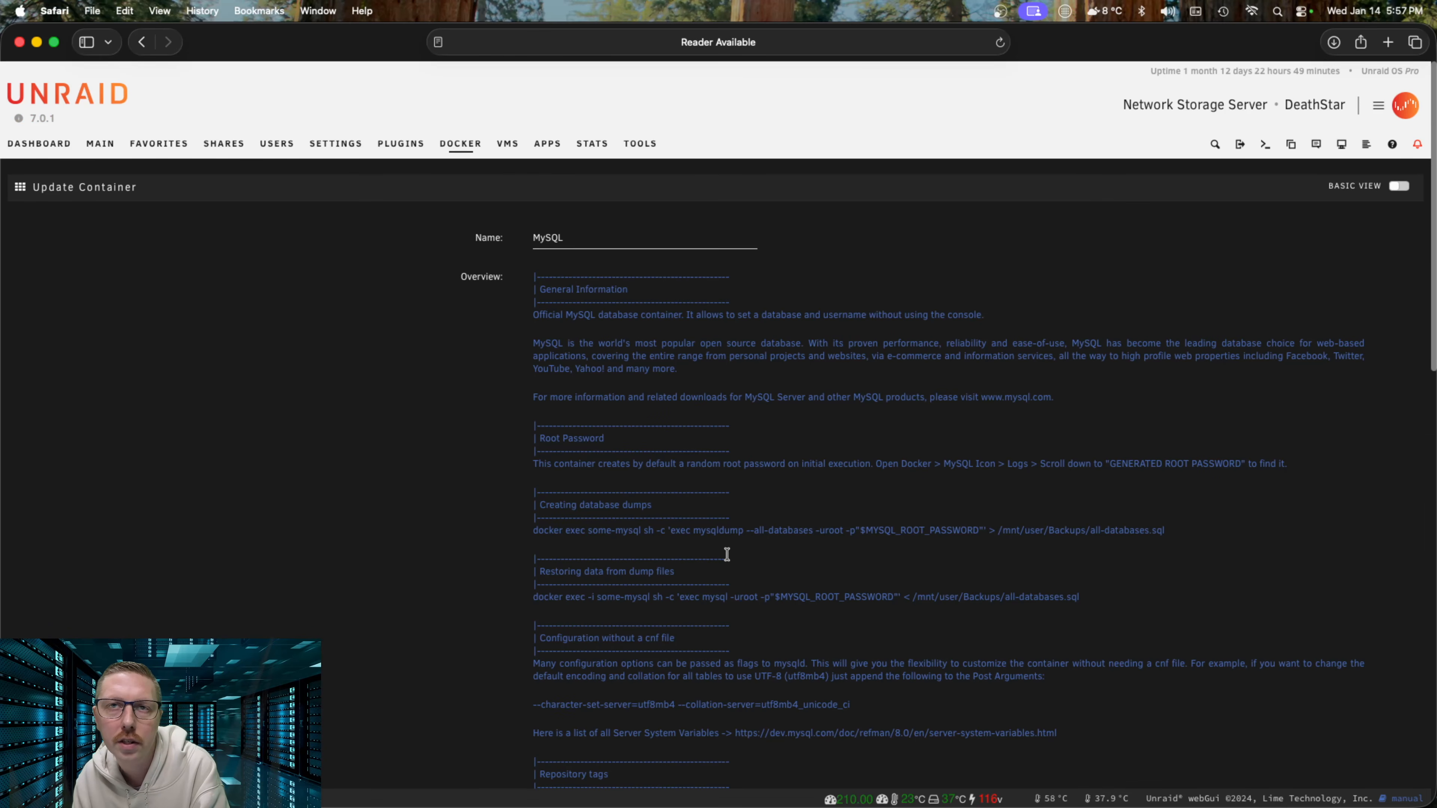
{"action": "scroll", "coordinate": [729, 566], "scroll_direction": "down", "scroll_amount": 1}
{"action": "scroll", "coordinate": [729, 570], "scroll_direction": "down", "scroll_amount": 20}
{"action": "scroll", "coordinate": [679, 538], "scroll_direction": "up", "scroll_amount": 5}
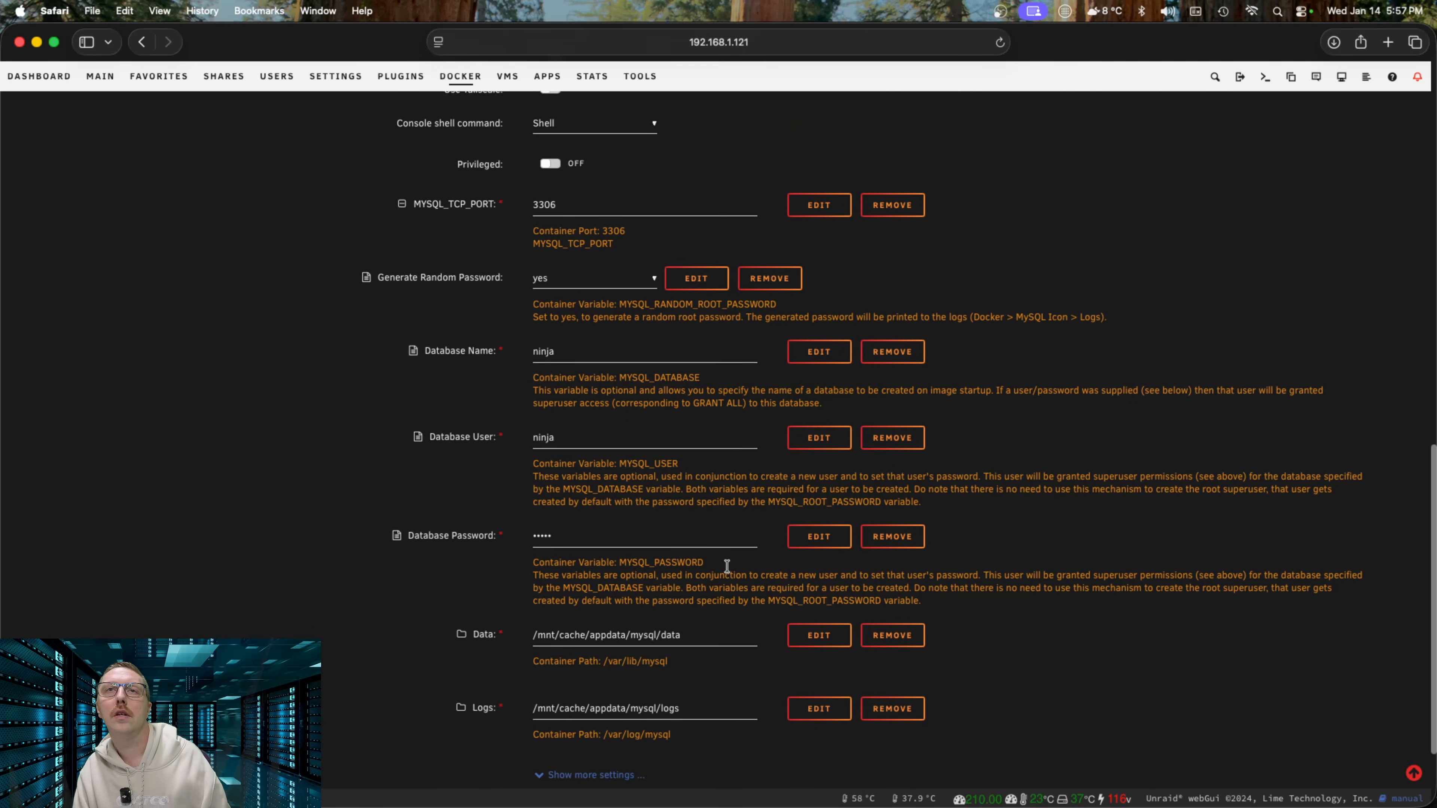
{"action": "left_click_drag", "start_coordinate": [591, 413], "coordinate": [451, 406]}
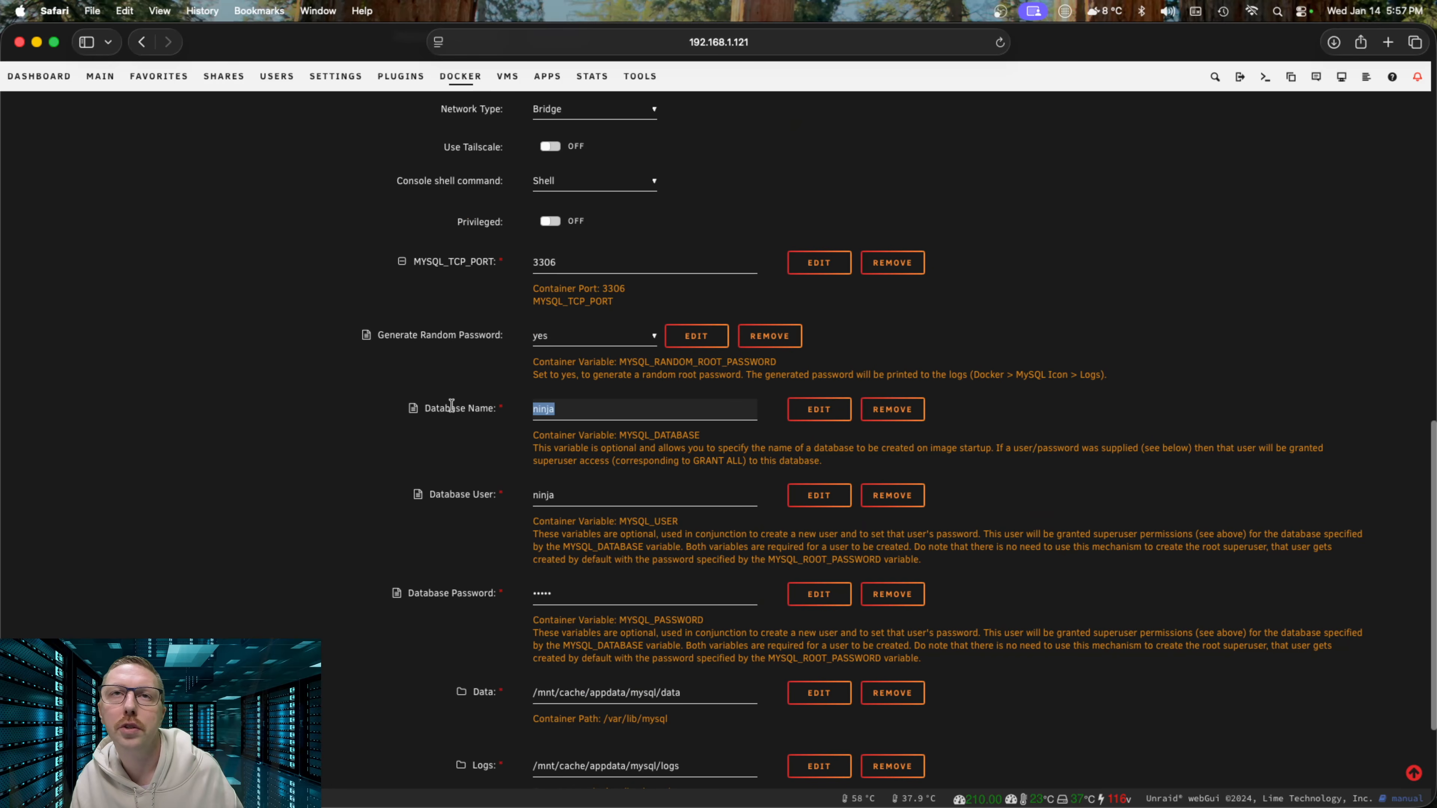
{"action": "left_click", "coordinate": [676, 408]}
{"action": "left_click", "coordinate": [620, 496]}
Enter a new database password for the MySQL container, apply the update without saving the password in the browser, and finish.
{"action": "left_click", "coordinate": [614, 595]}
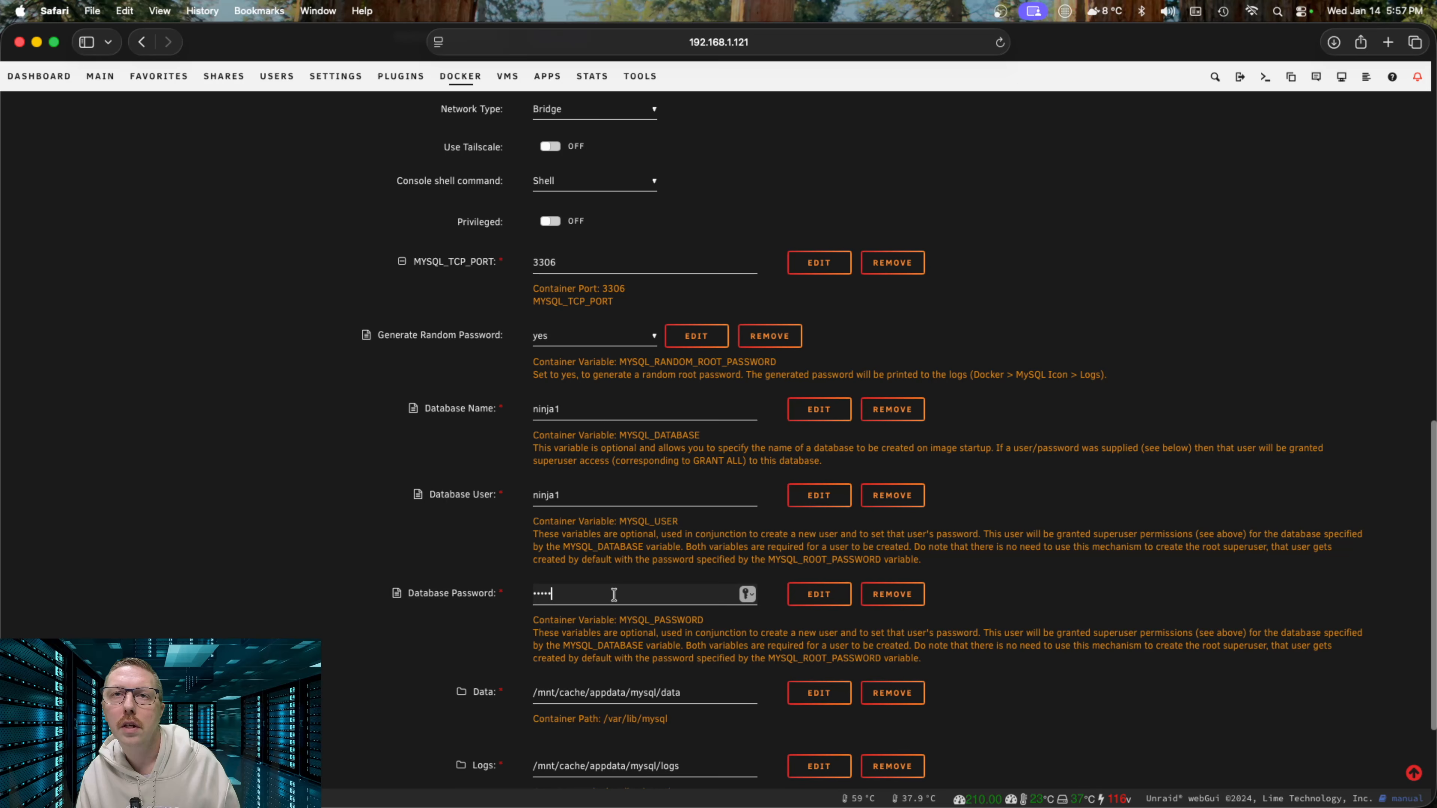
{"action": "type", "text": "•••"}
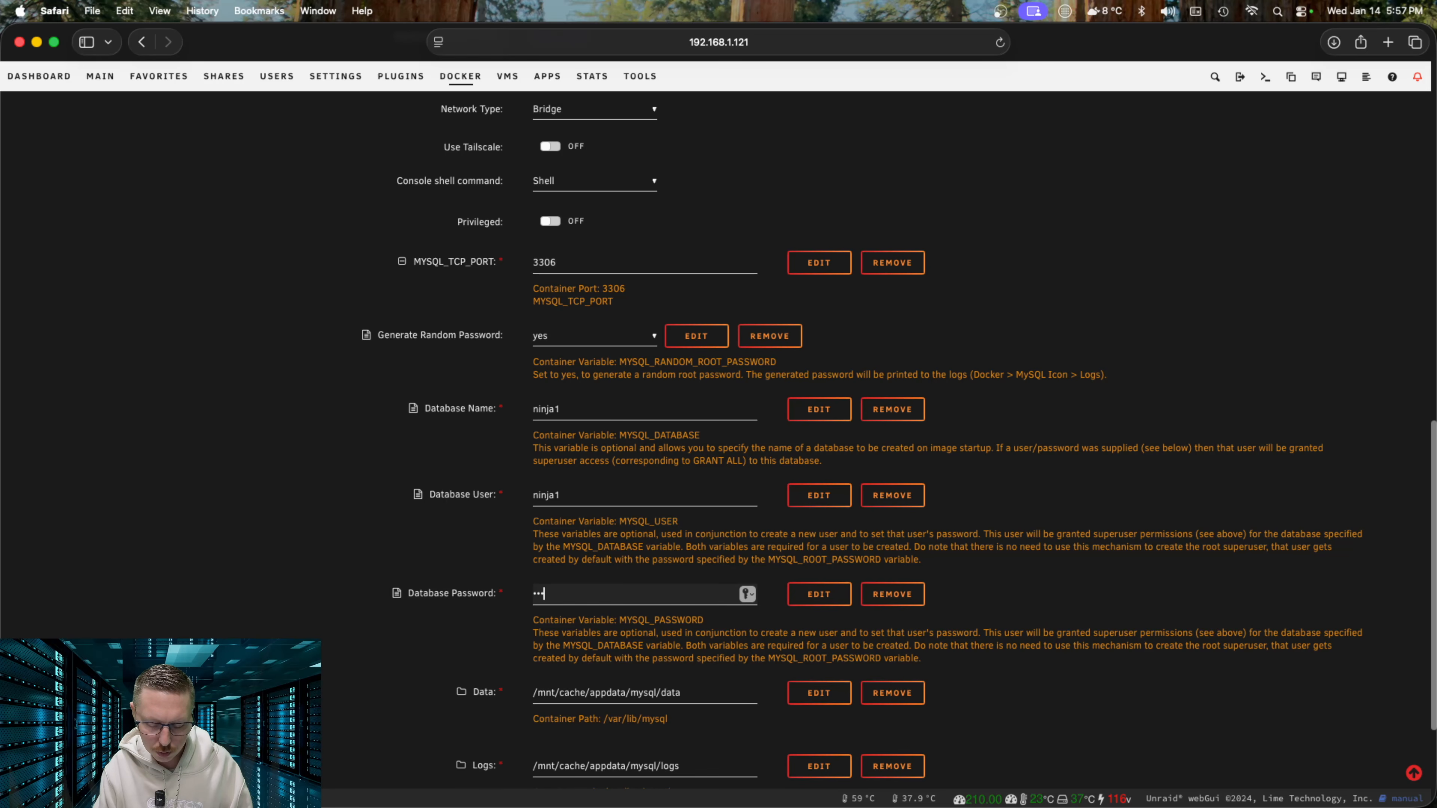
{"action": "scroll", "coordinate": [658, 615], "scroll_direction": "down", "scroll_amount": 5}
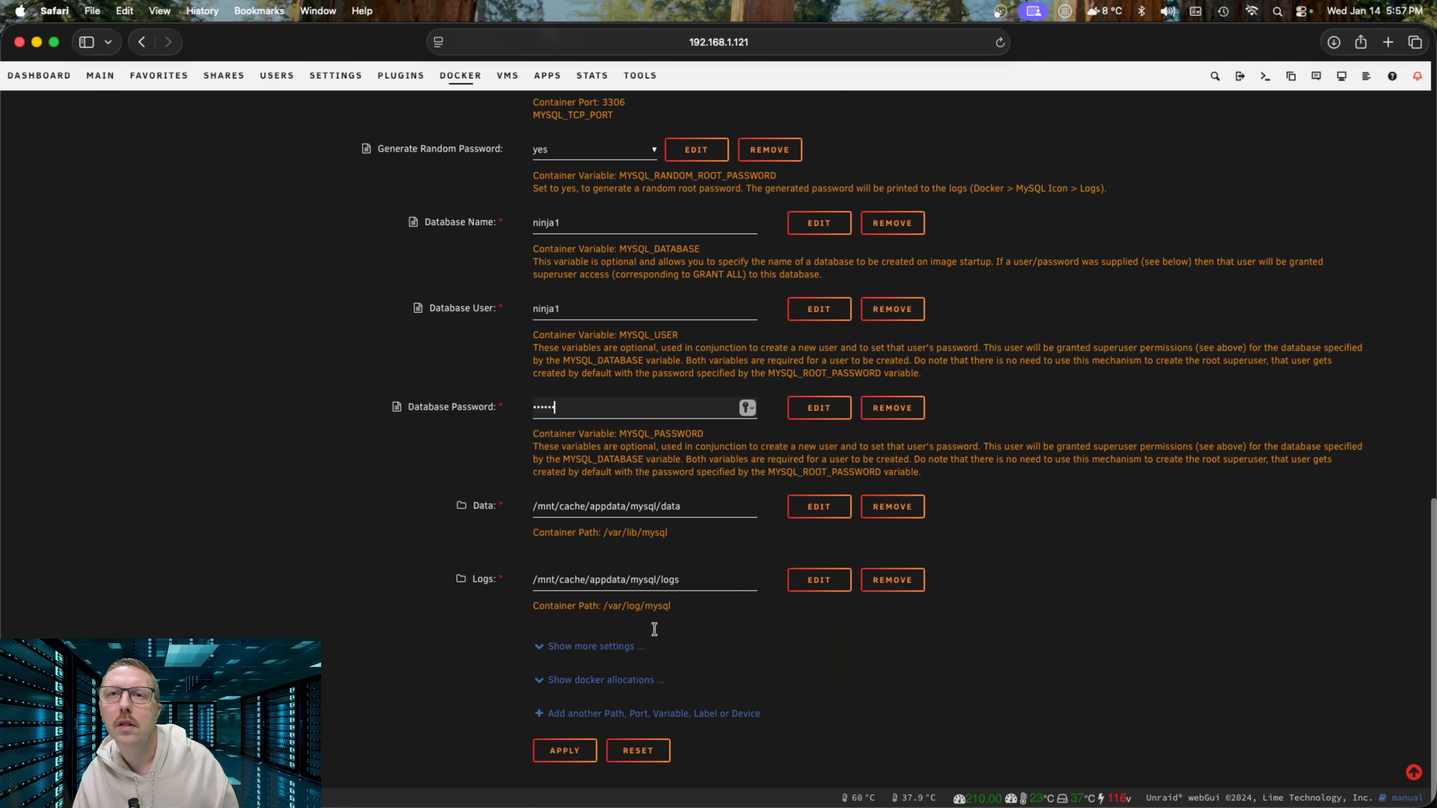
{"action": "left_click", "coordinate": [572, 749]}
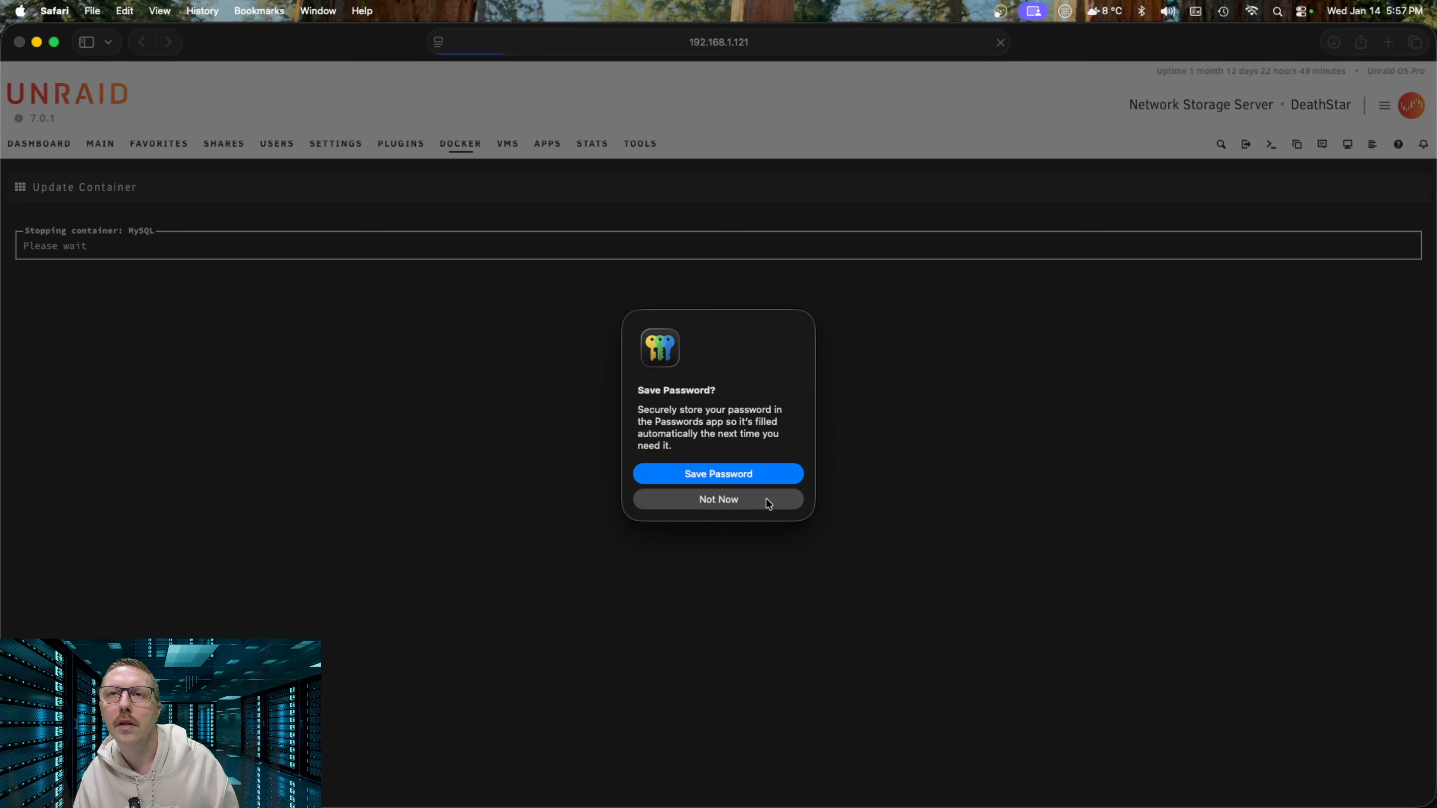
{"action": "left_click", "coordinate": [765, 499]}
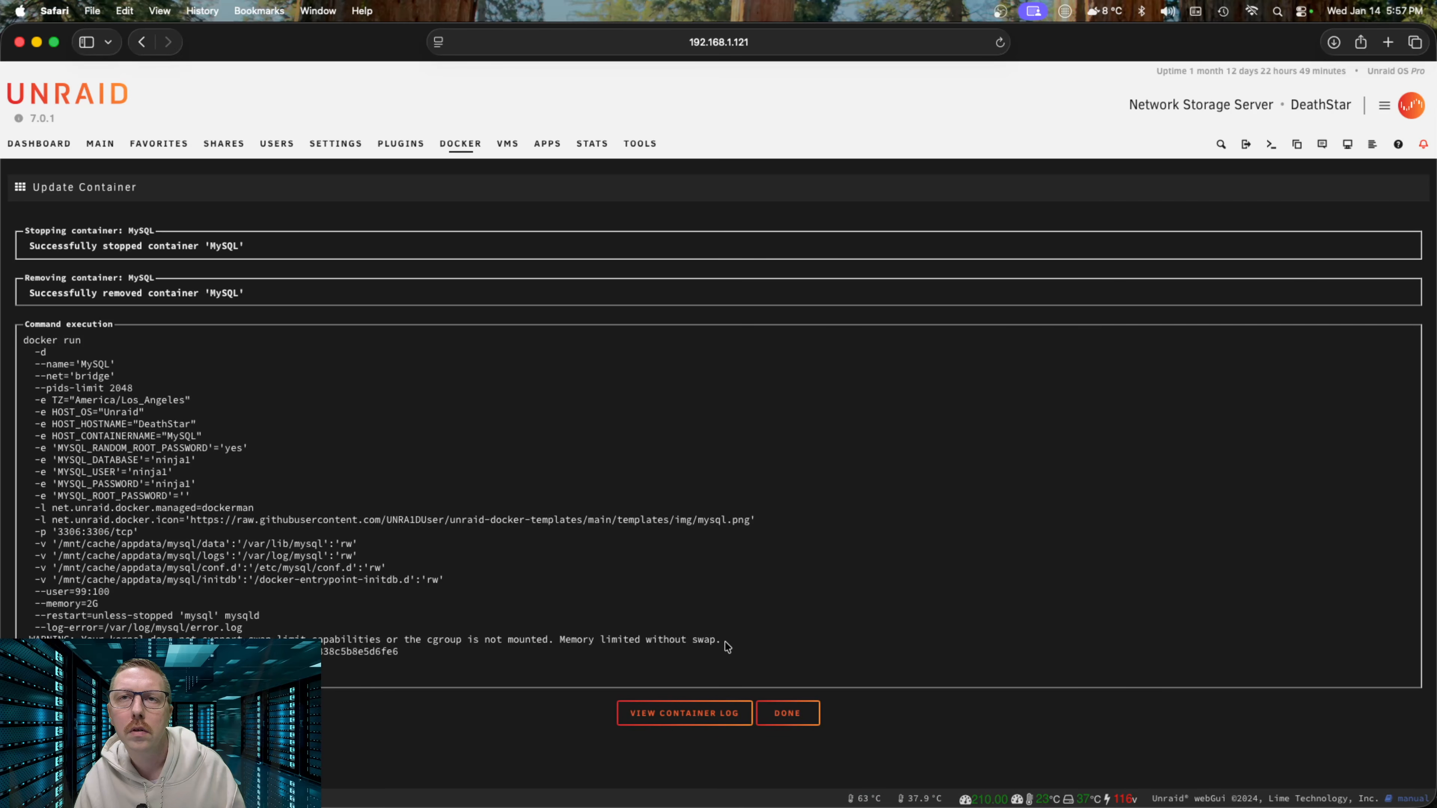
{"action": "left_click", "coordinate": [786, 712]}
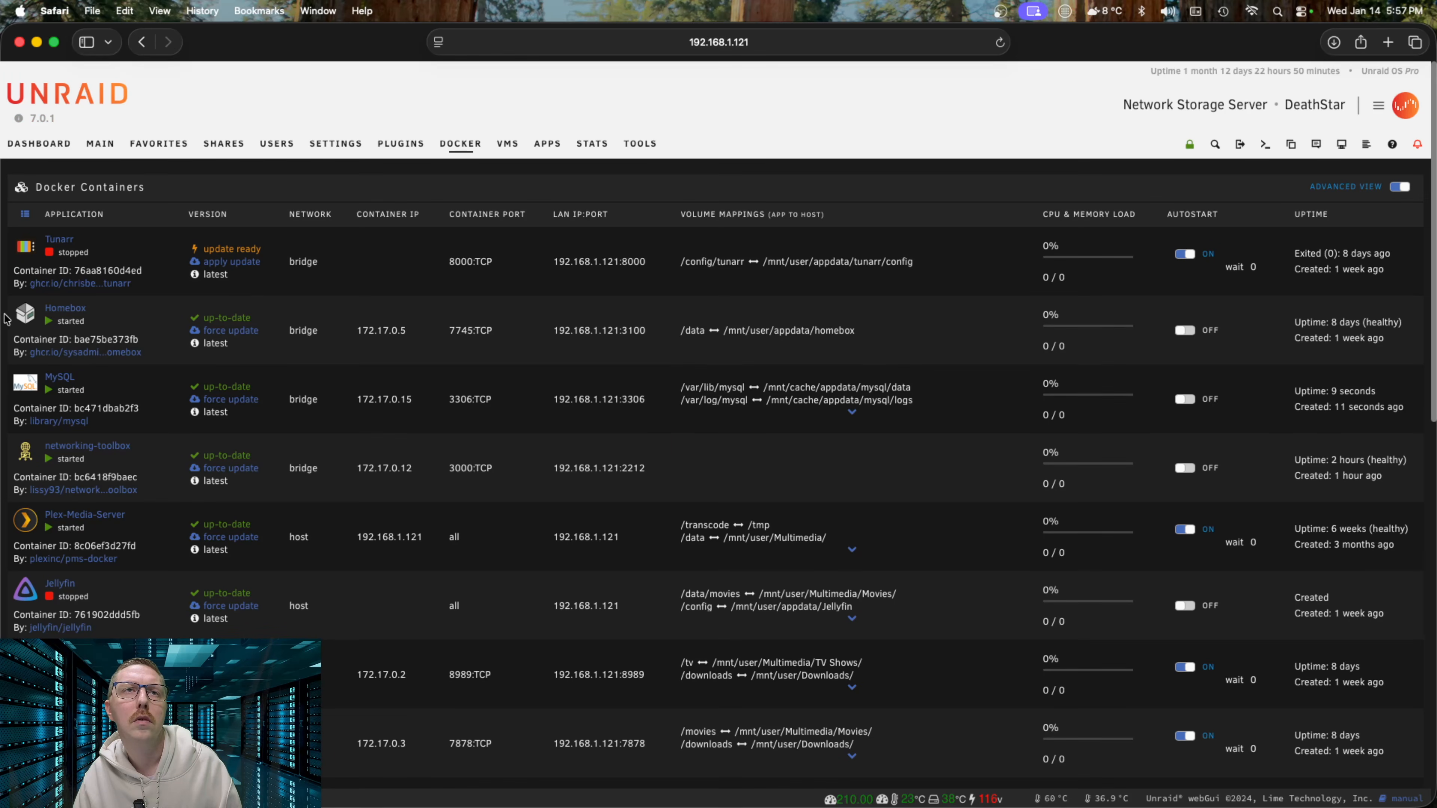
Check the MySQL container's log for its startup, and close the log window.
{"action": "left_click", "coordinate": [27, 394]}
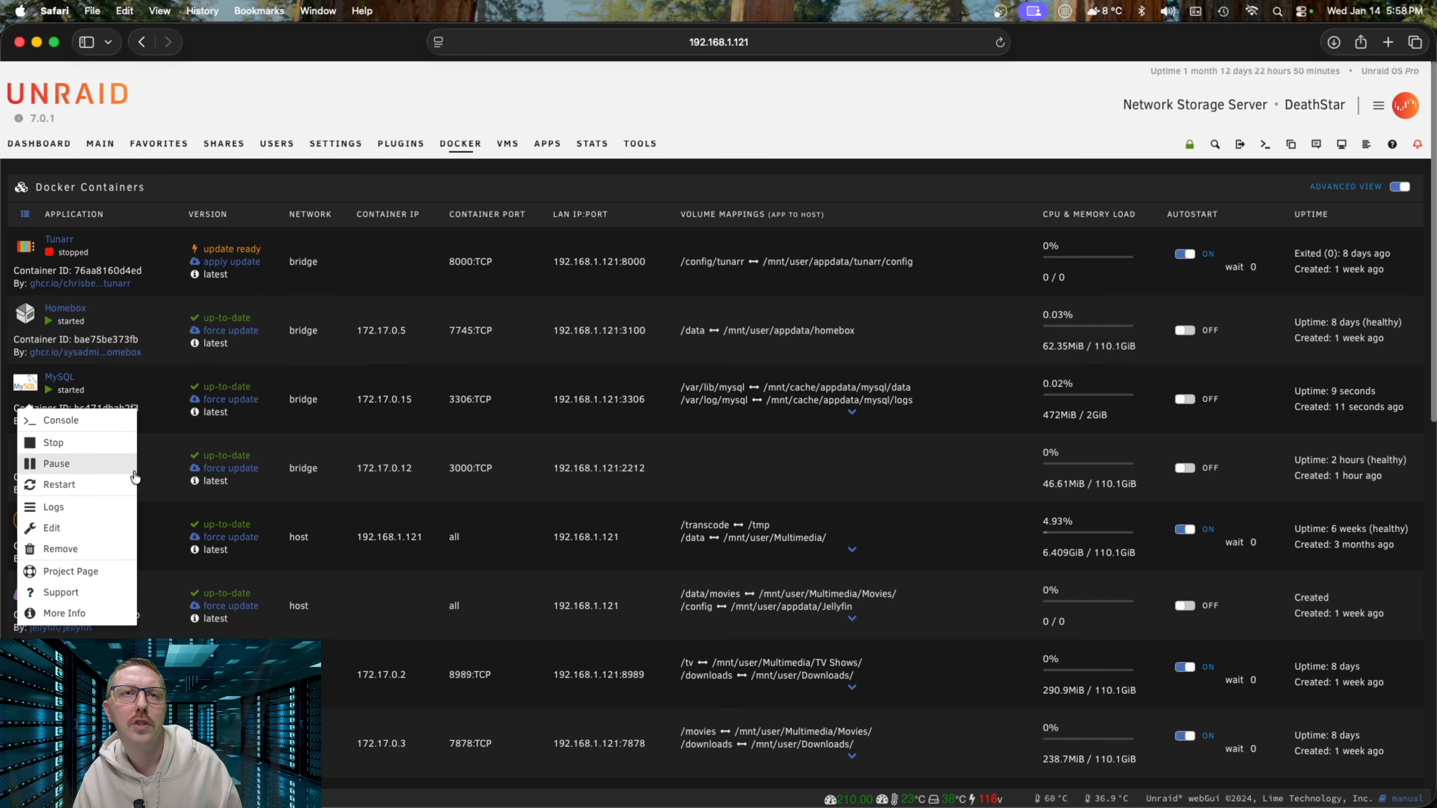
{"action": "left_click", "coordinate": [85, 507]}
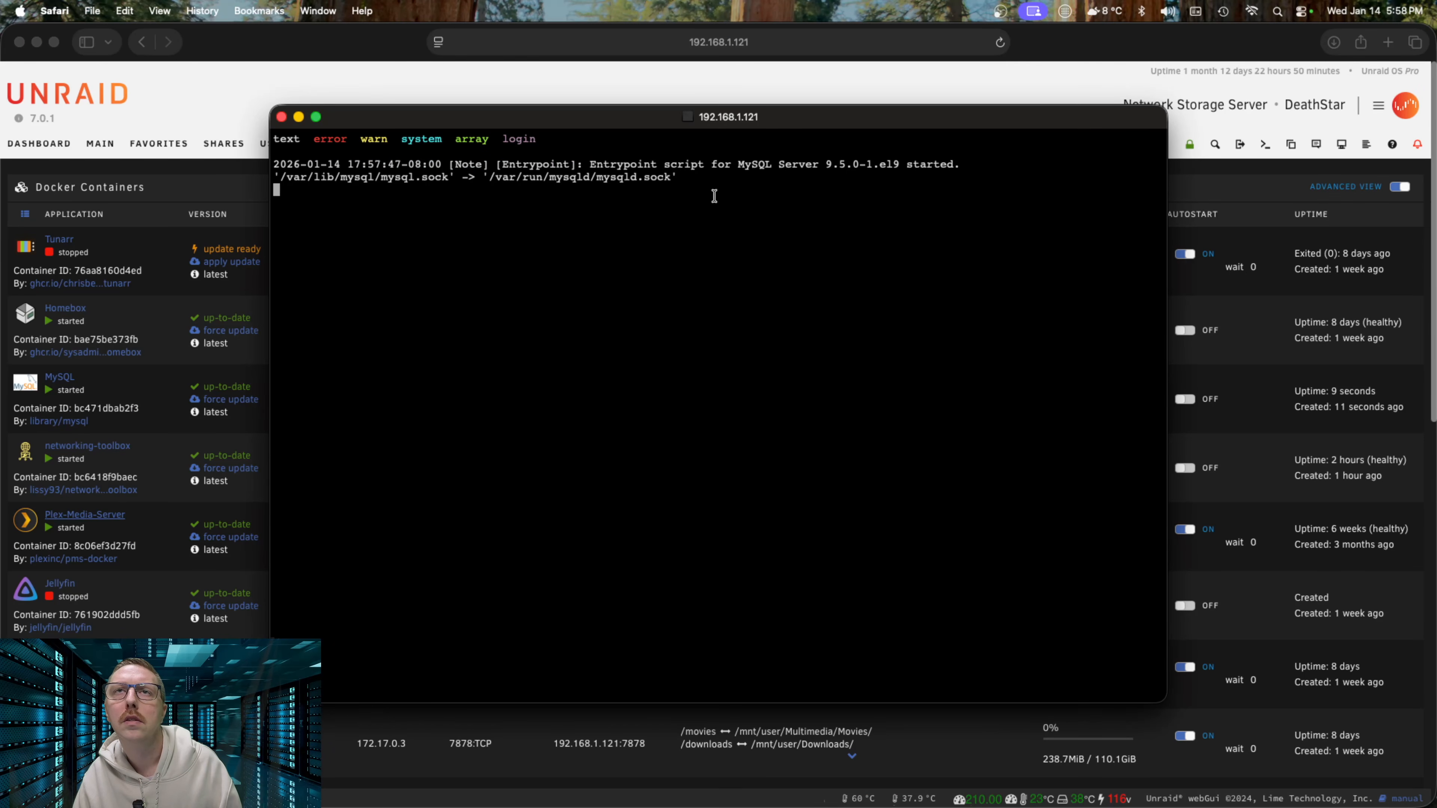
{"action": "left_click", "coordinate": [281, 118]}
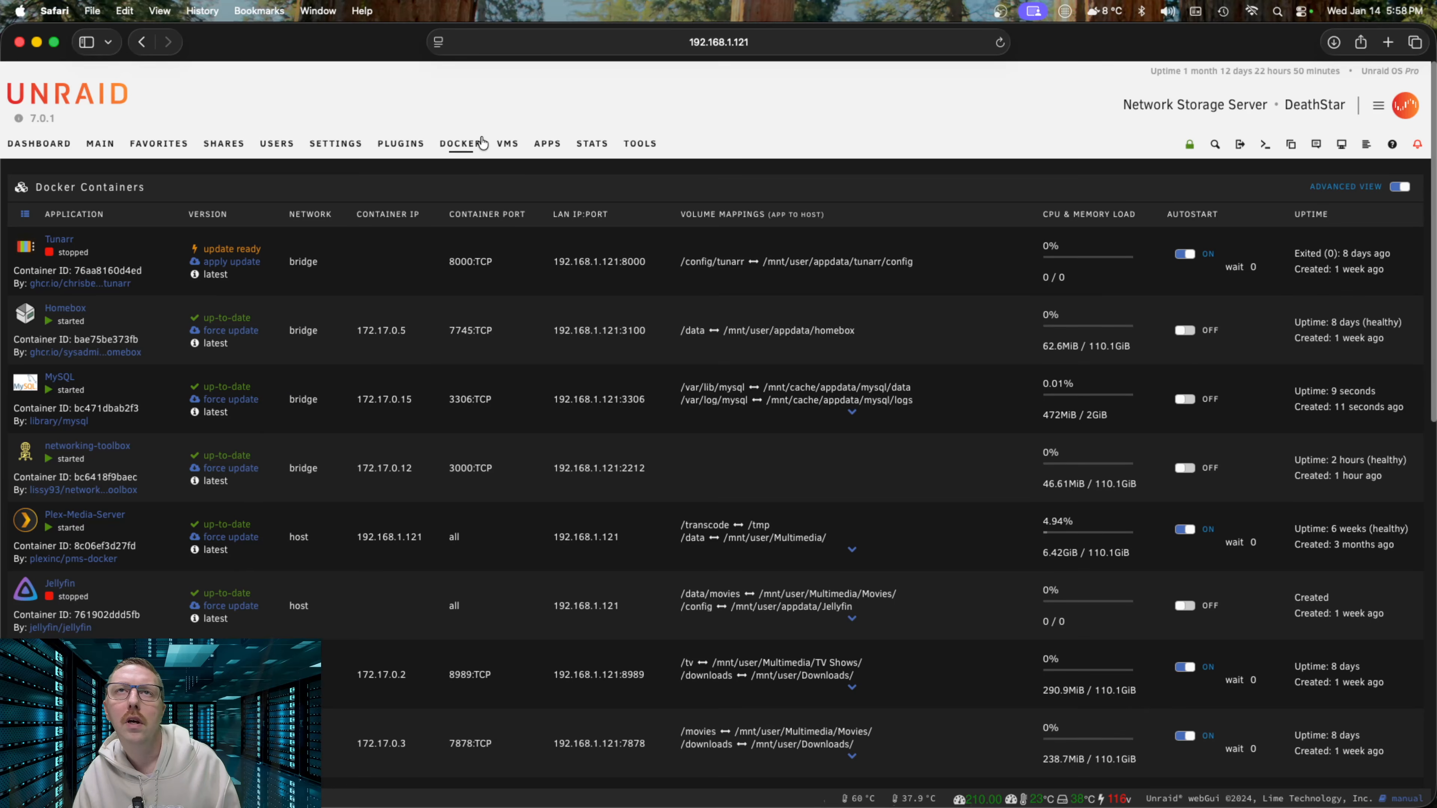
Search the Unraid apps for invoiceninja and start installing the invoiceninja-v5 template from Mihai's Repository.
{"action": "left_click", "coordinate": [547, 144]}
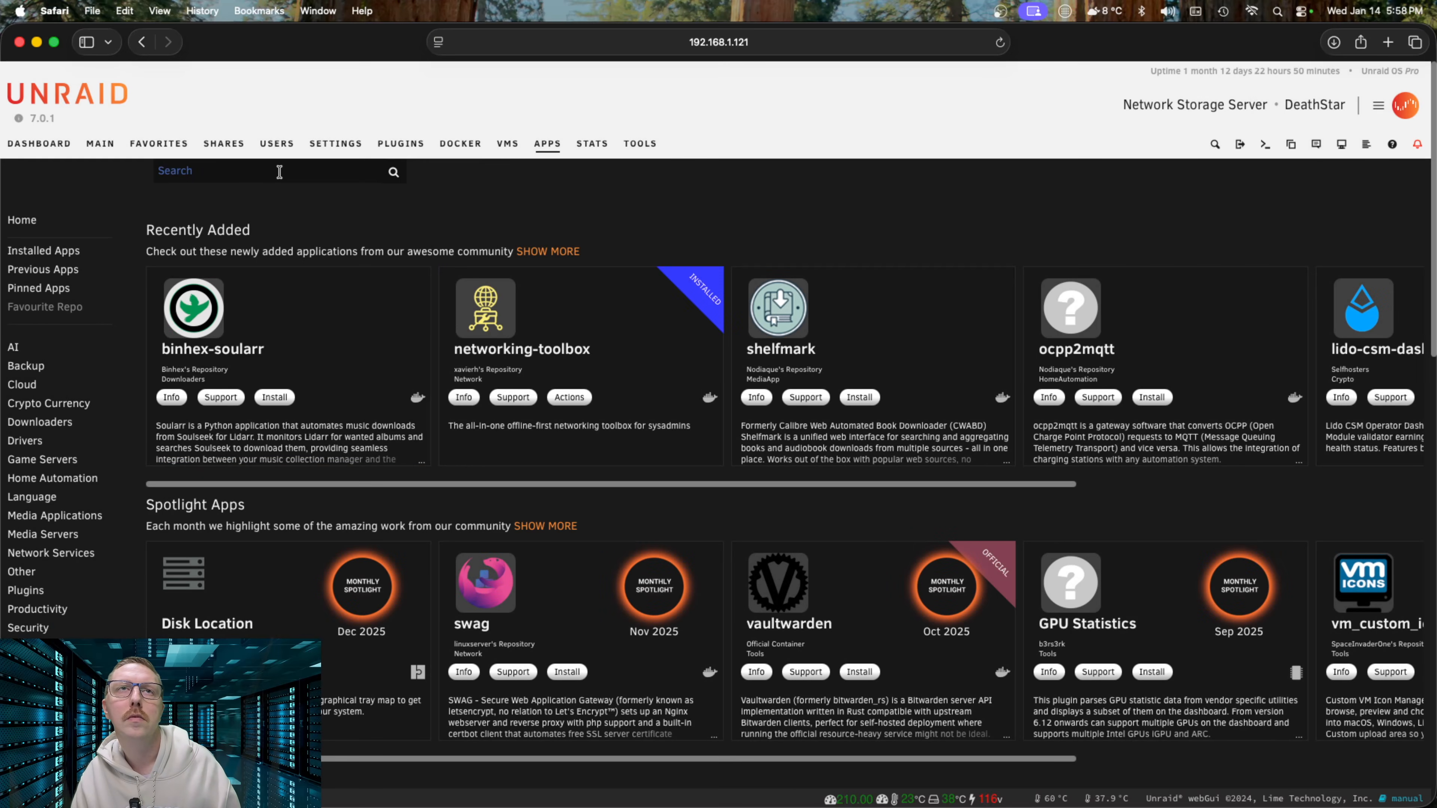
{"action": "left_click", "coordinate": [280, 172]}
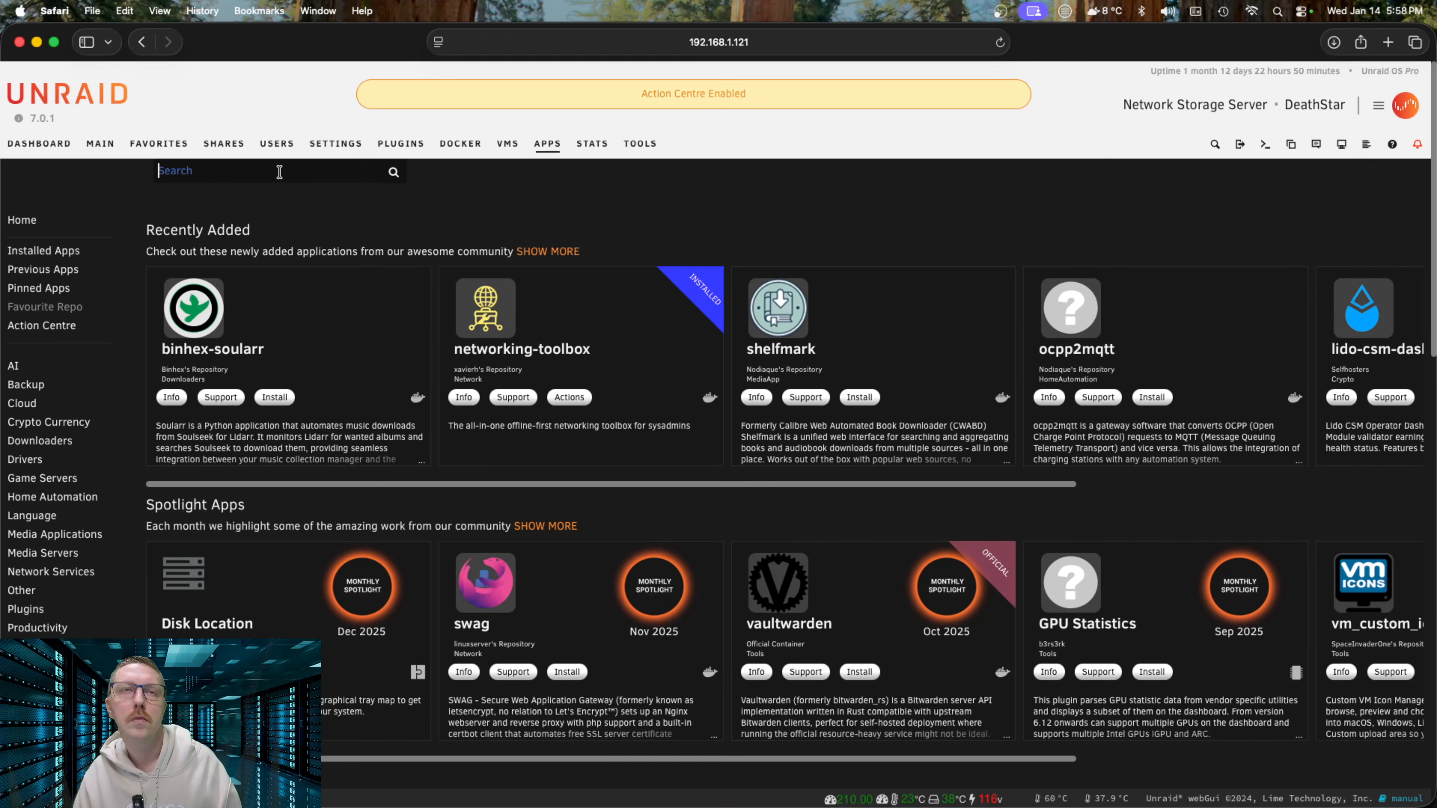
{"action": "type", "text": "invoice"}
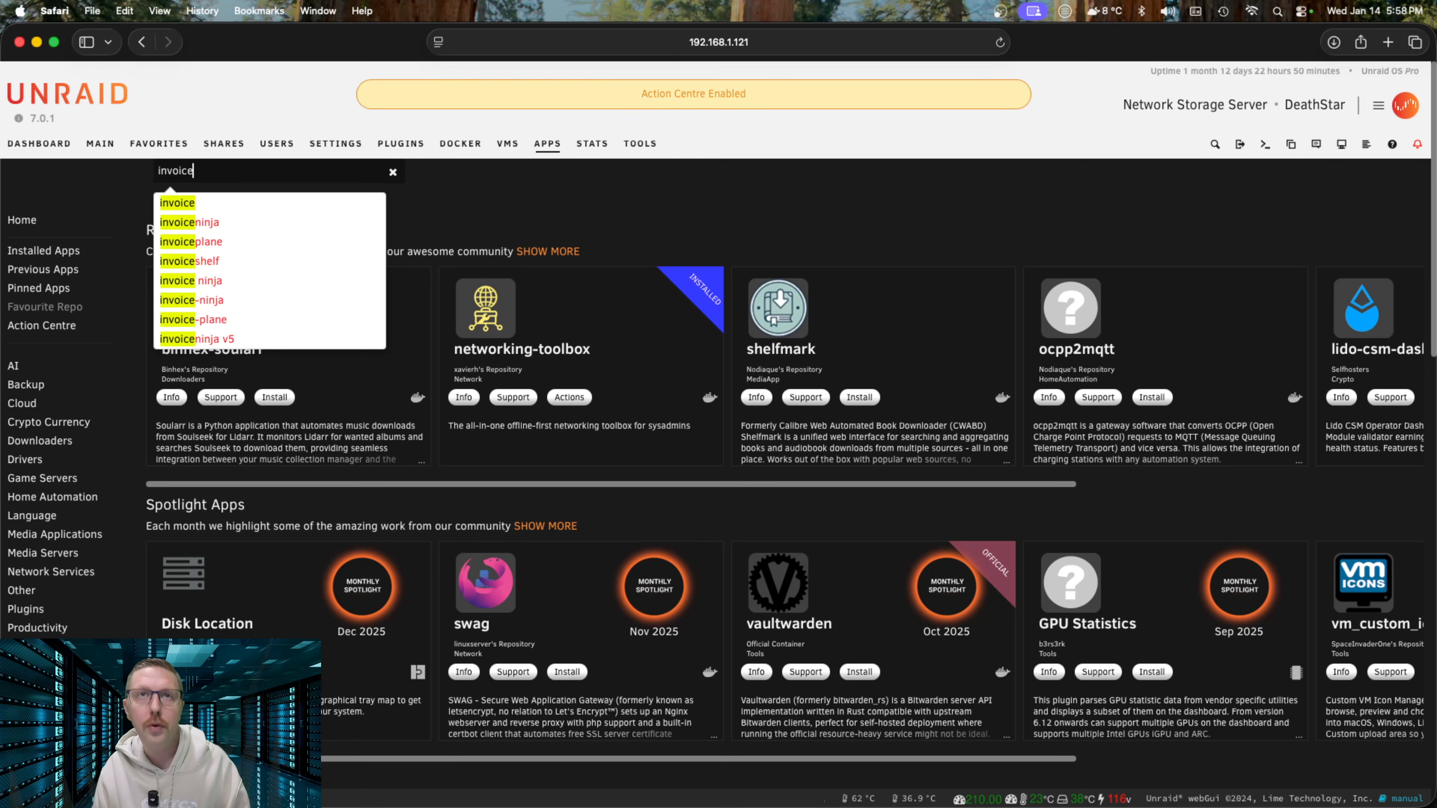
{"action": "type", "text": "ninja"}
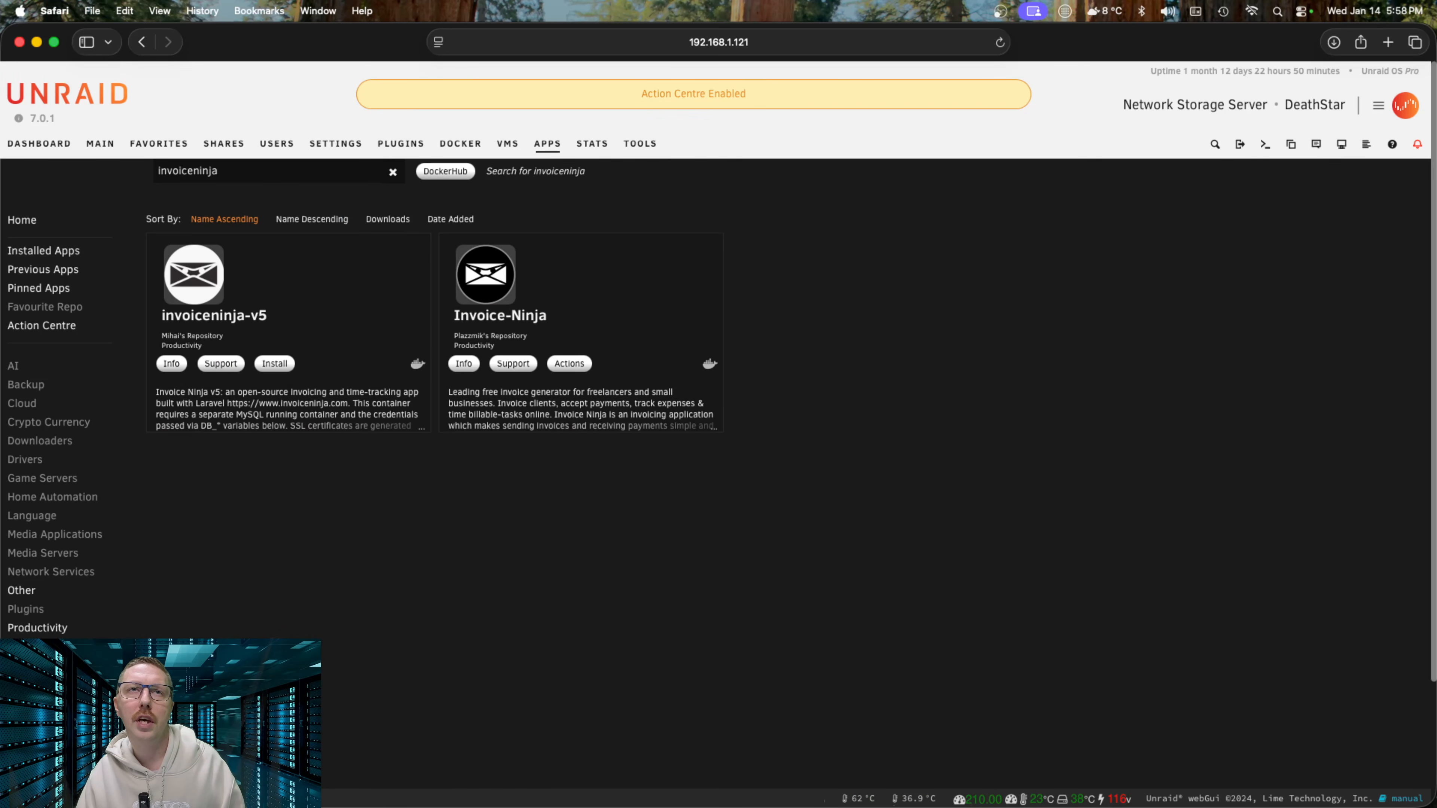
{"action": "left_click", "coordinate": [275, 363]}
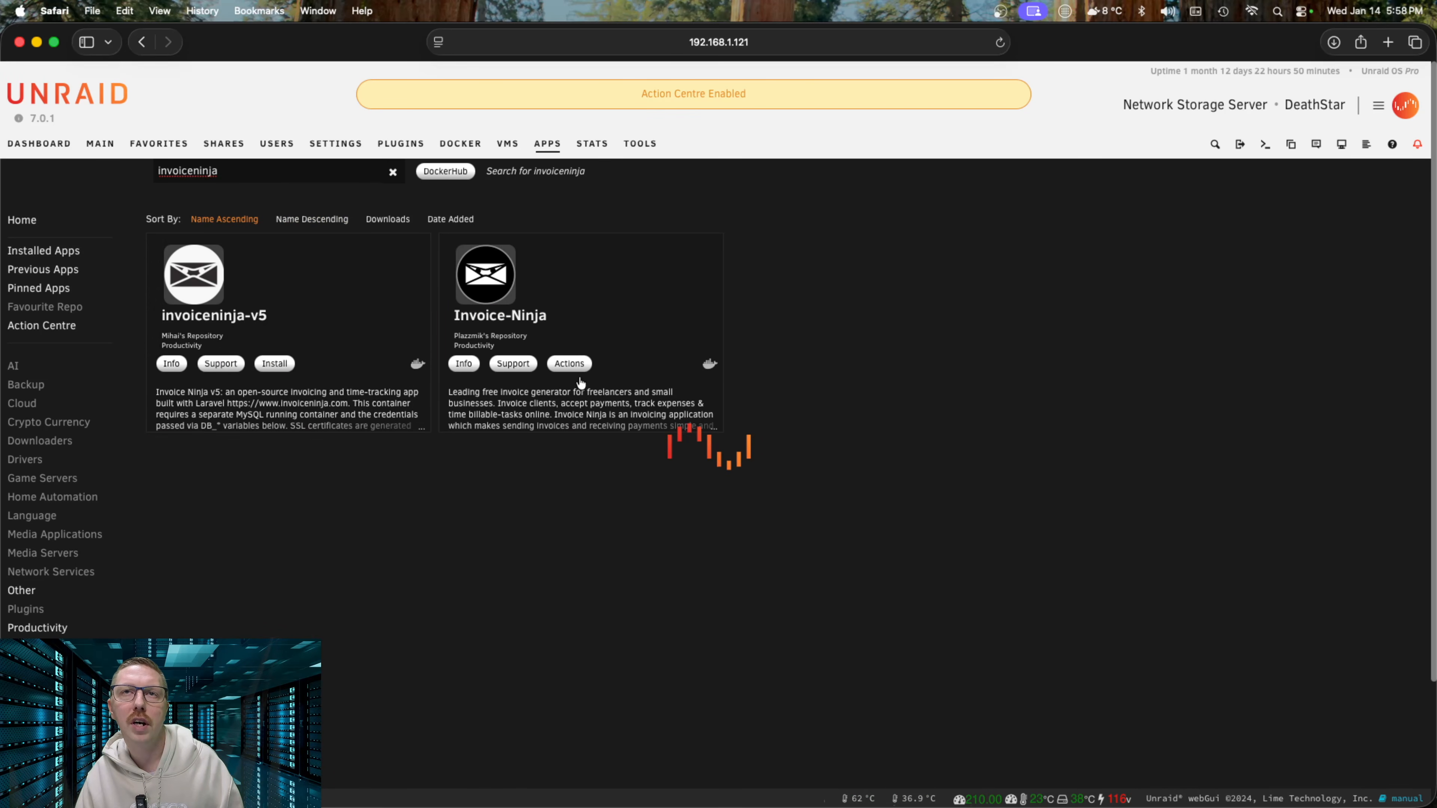
Set the template's database host to 192.168.1.121 and its database name and username to ninja1, and enter the database password.
{"action": "scroll", "coordinate": [747, 490], "scroll_direction": "down", "scroll_amount": 5}
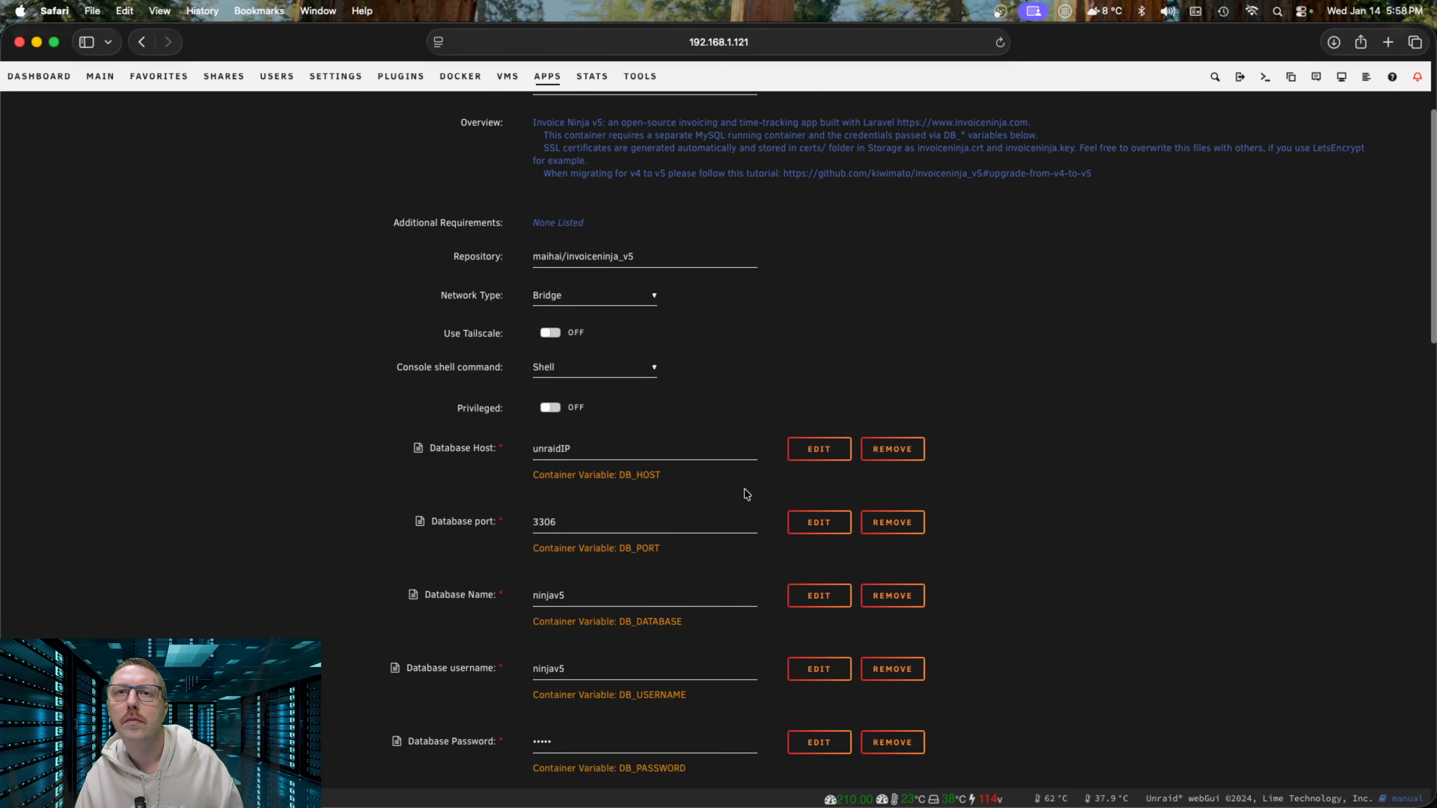
{"action": "left_click_drag", "start_coordinate": [599, 314], "coordinate": [524, 315]}
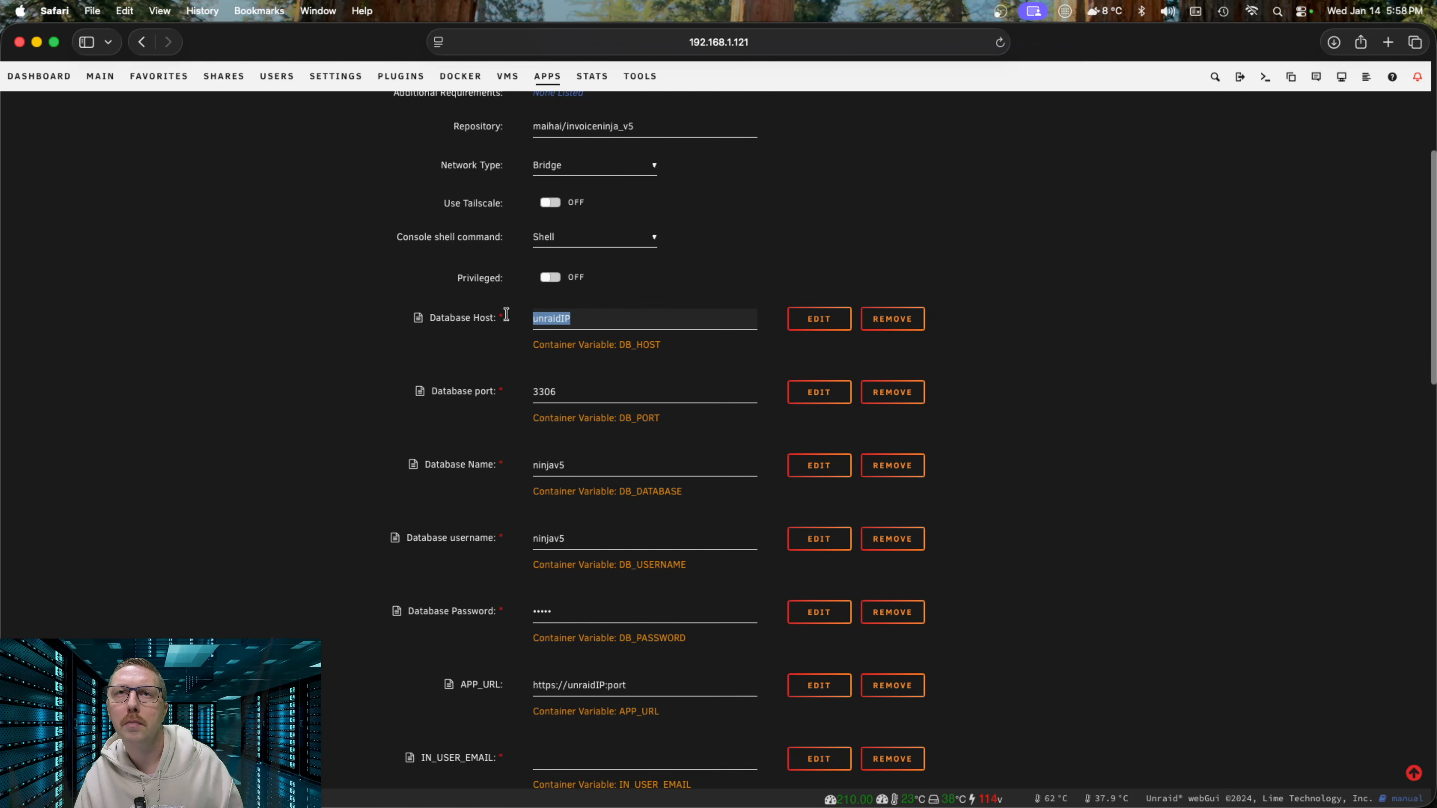
{"action": "type", "text": "192.168.1.121"}
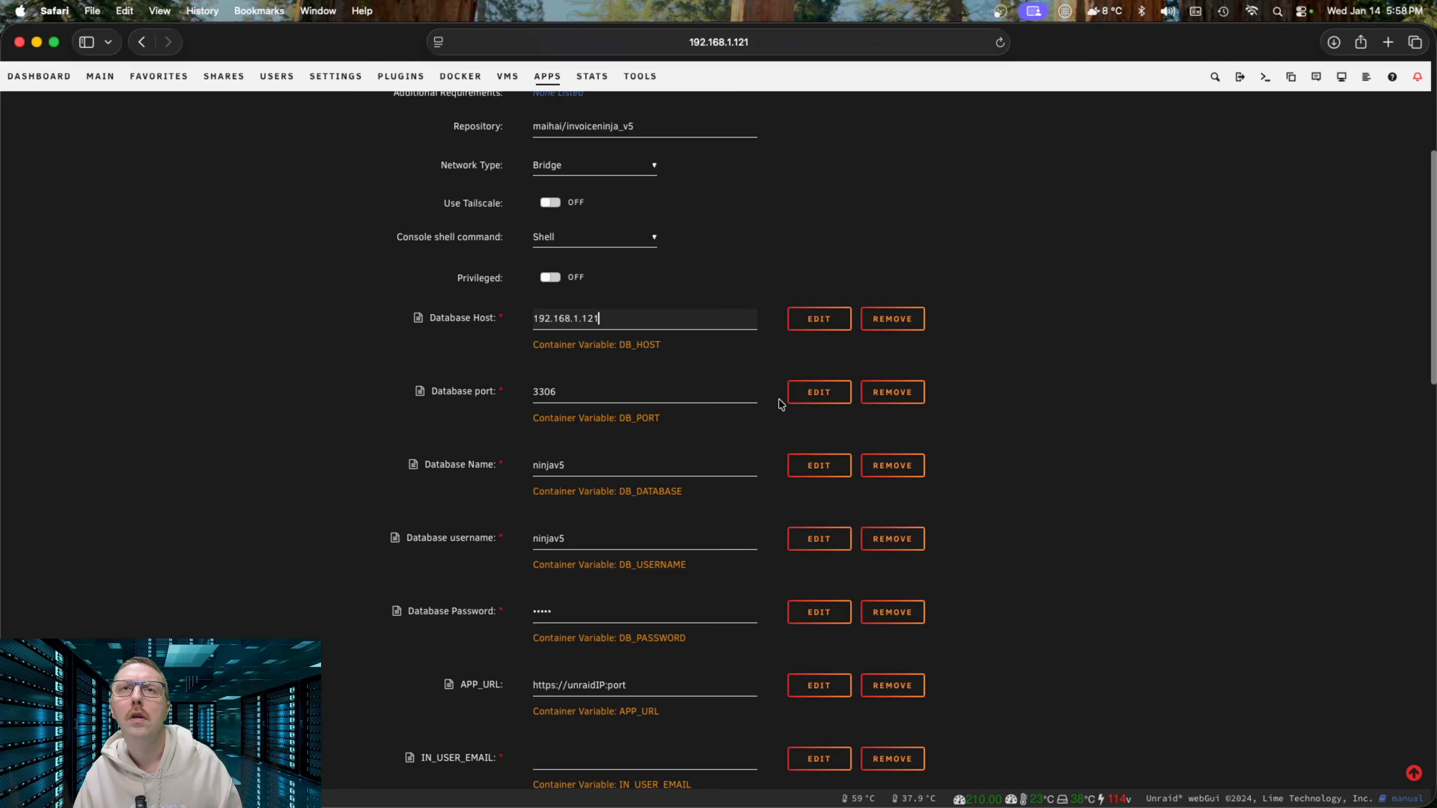
{"action": "left_click", "coordinate": [589, 464]}
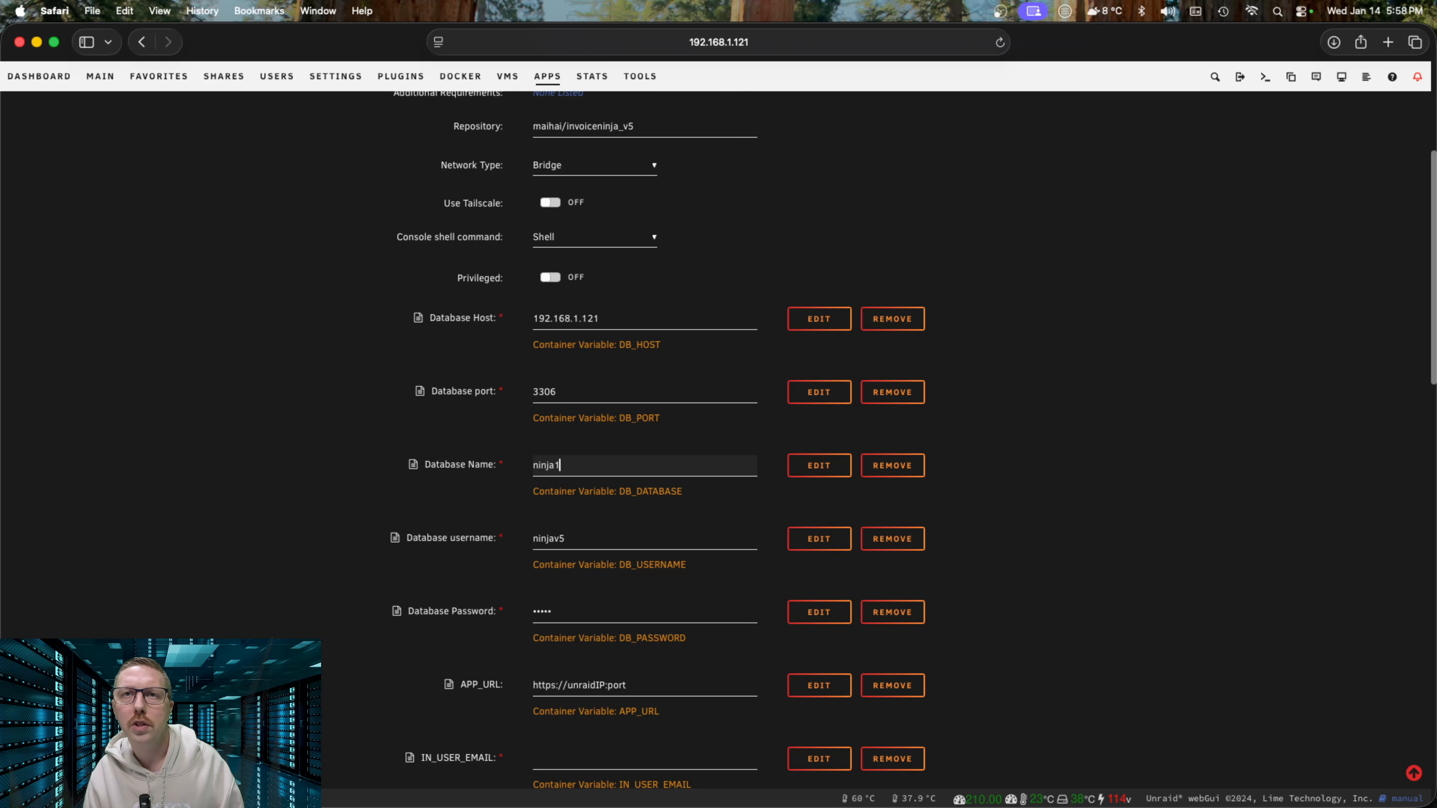
{"action": "left_click", "coordinate": [633, 538]}
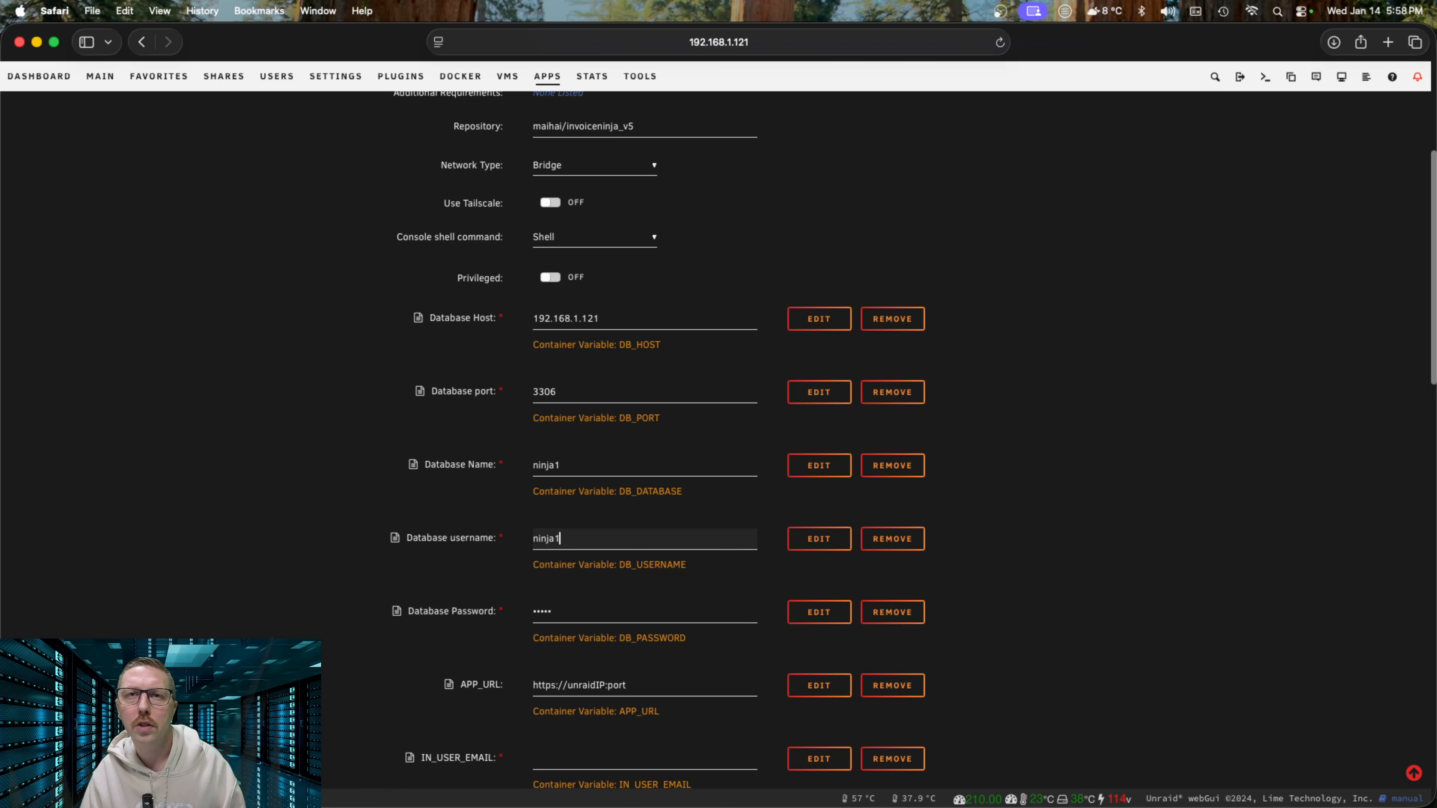
{"action": "key", "text": "Tab"}
{"action": "type", "text": "n"}
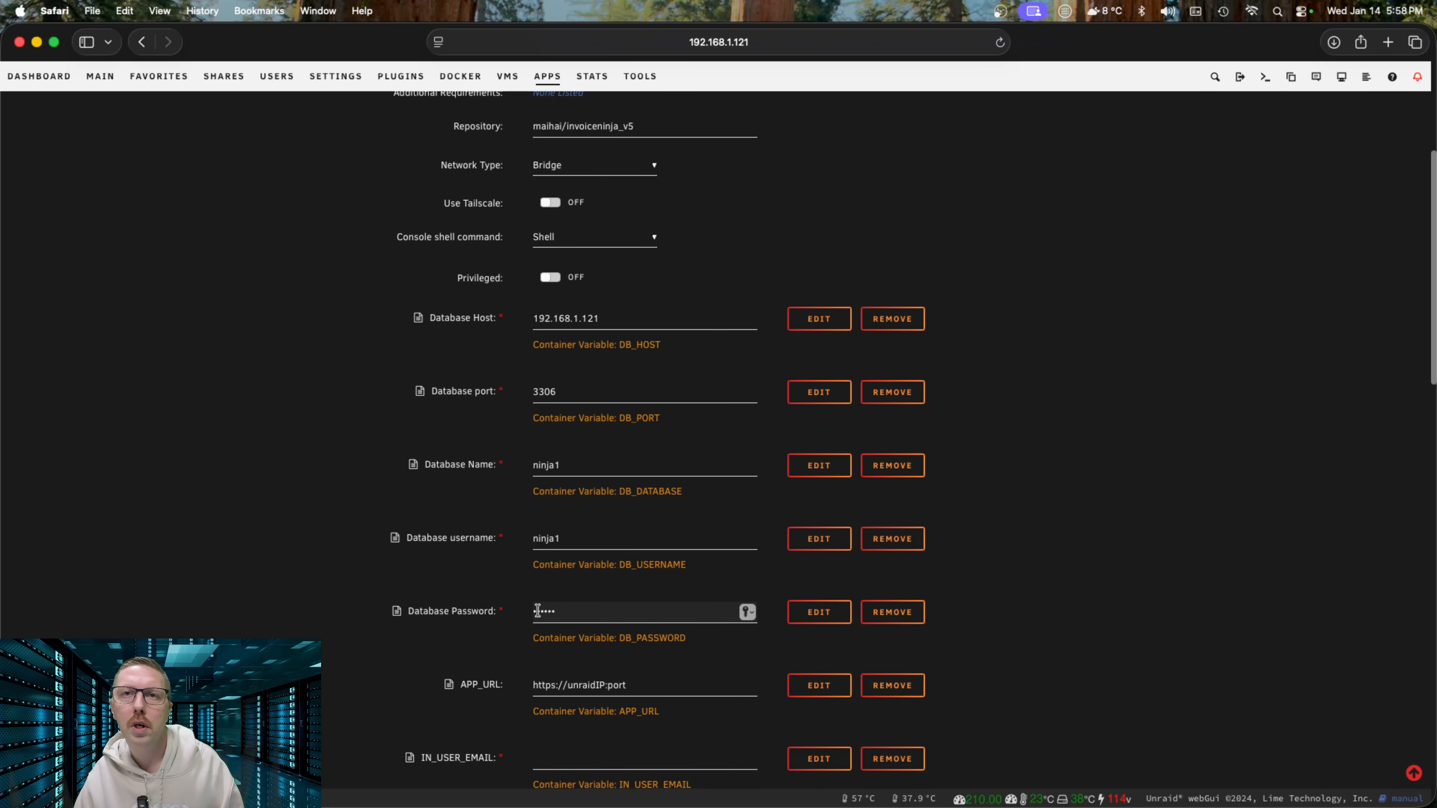
Examine the template's APP_URL, mail, port, and storage settings.
{"action": "scroll", "coordinate": [565, 608], "scroll_direction": "down", "scroll_amount": 3}
{"action": "left_click", "coordinate": [657, 602]}
{"action": "left_click_drag", "start_coordinate": [658, 599], "coordinate": [569, 604]}
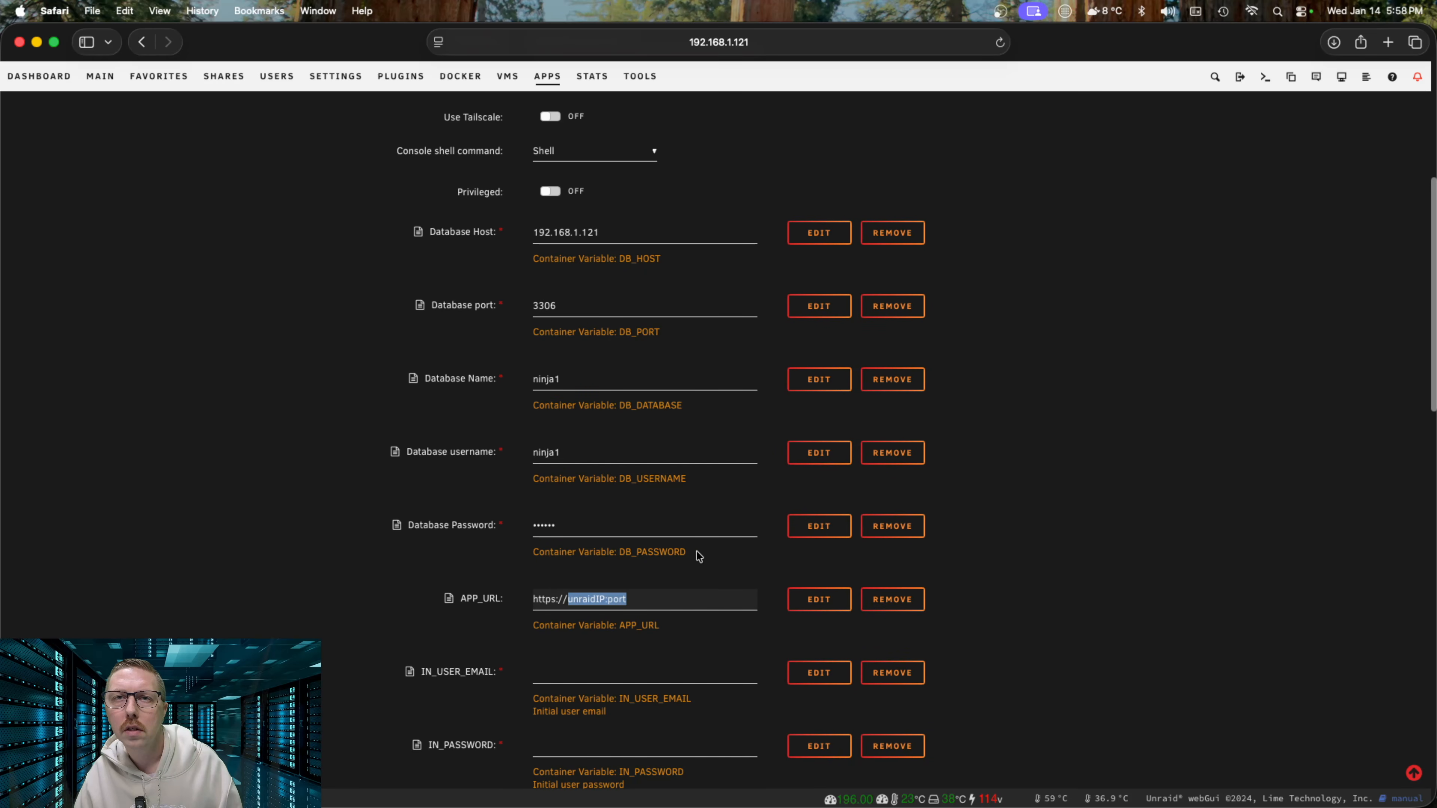
{"action": "scroll", "coordinate": [696, 551], "scroll_direction": "up", "scroll_amount": 5}
{"action": "scroll", "coordinate": [696, 551], "scroll_direction": "down", "scroll_amount": 13}
{"action": "scroll", "coordinate": [697, 551], "scroll_direction": "down", "scroll_amount": 4}
{"action": "scroll", "coordinate": [700, 557], "scroll_direction": "down", "scroll_amount": 6}
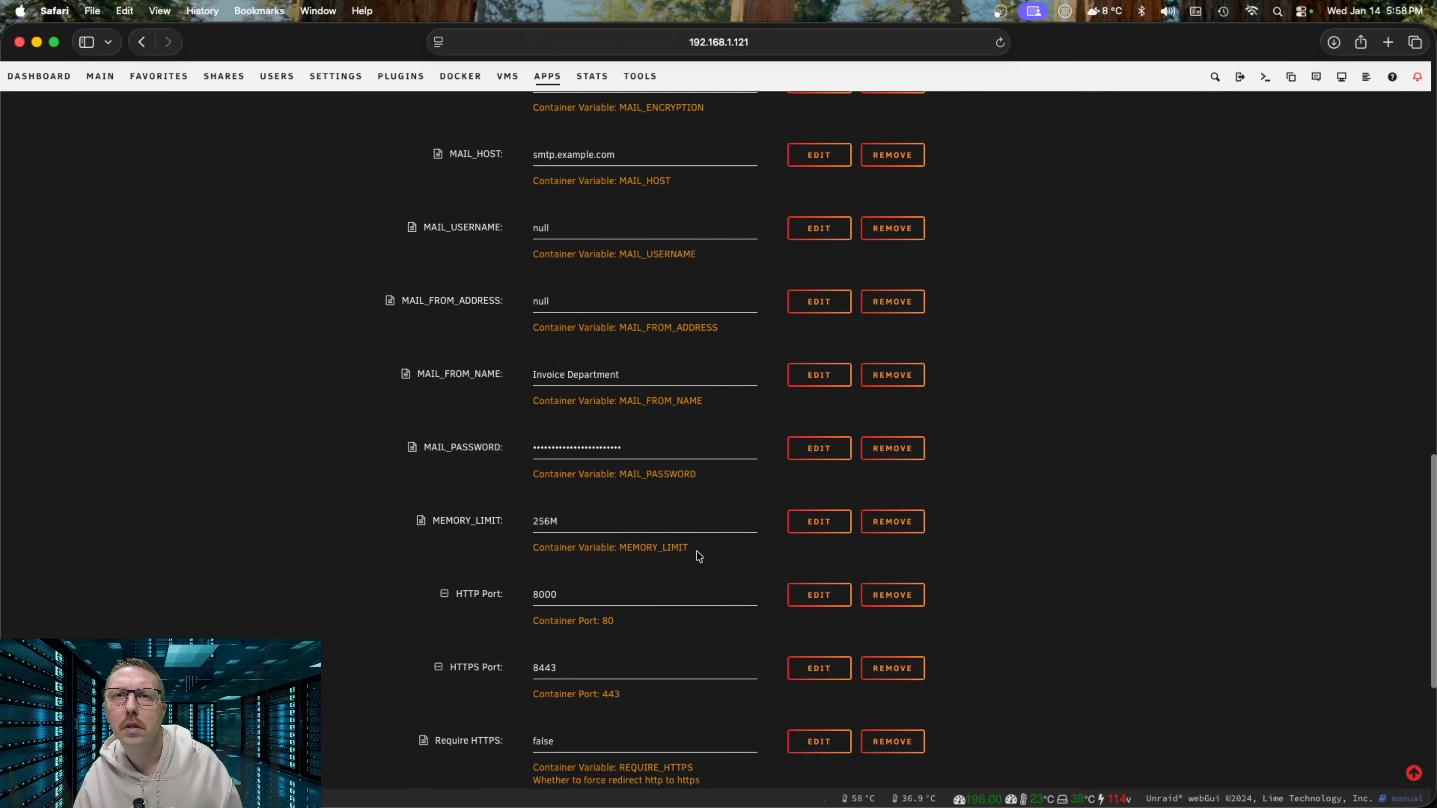
{"action": "scroll", "coordinate": [700, 557], "scroll_direction": "down", "scroll_amount": 1}
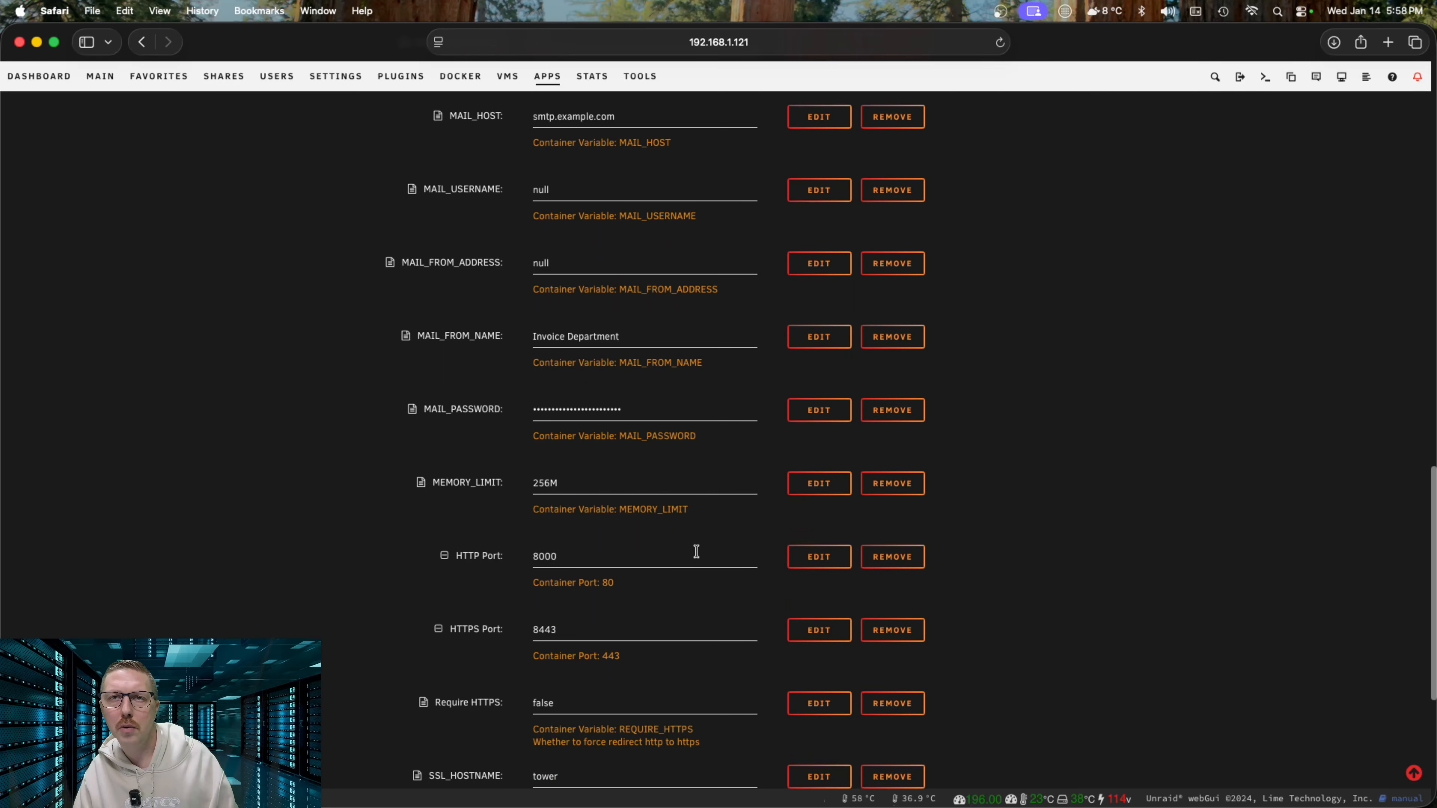
{"action": "scroll", "coordinate": [696, 552], "scroll_direction": "down", "scroll_amount": 7}
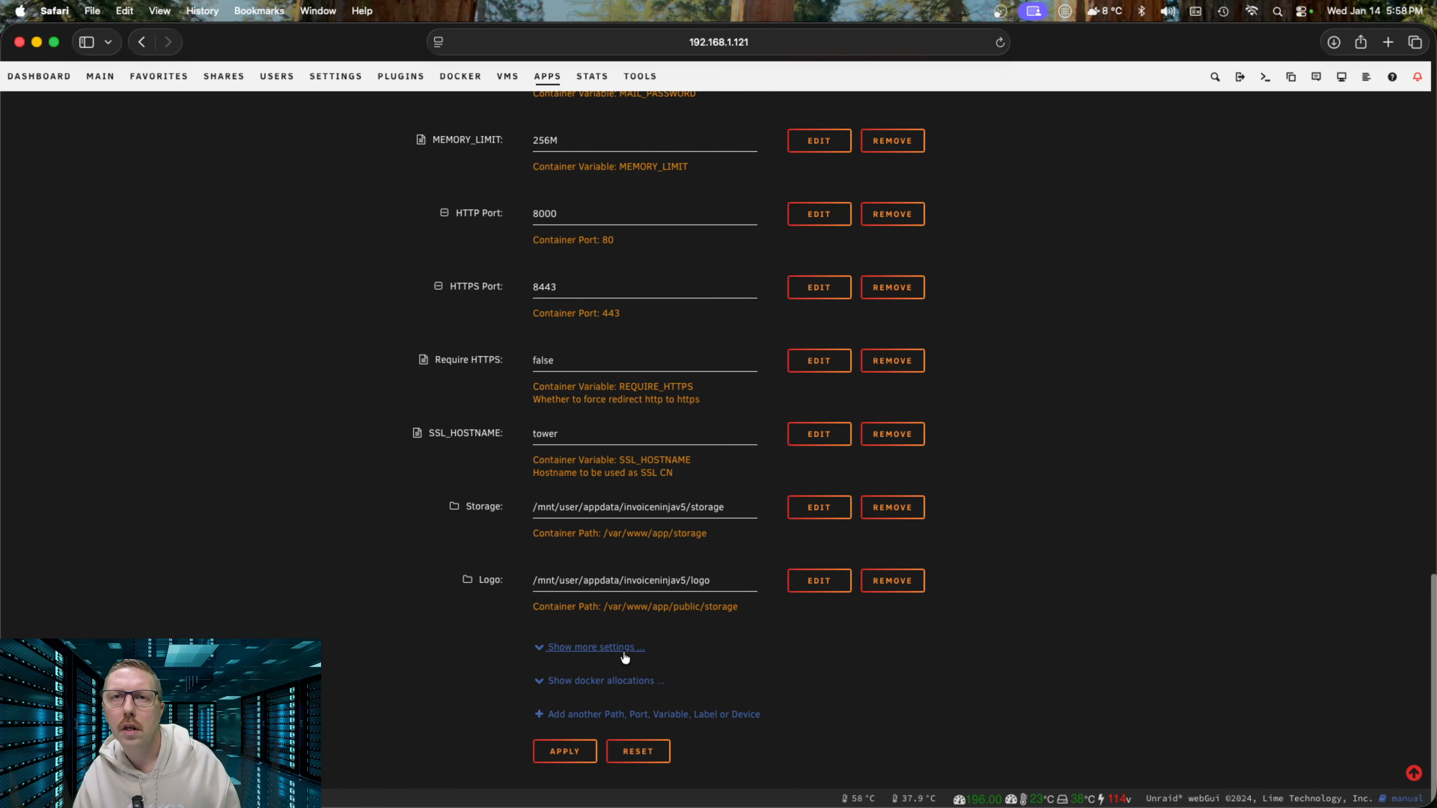
Show the Docker allocations and check the template's HTTP and HTTPS ports against the ports used by other containers.
{"action": "left_click", "coordinate": [630, 681]}
{"action": "scroll", "coordinate": [972, 642], "scroll_direction": "down", "scroll_amount": 8}
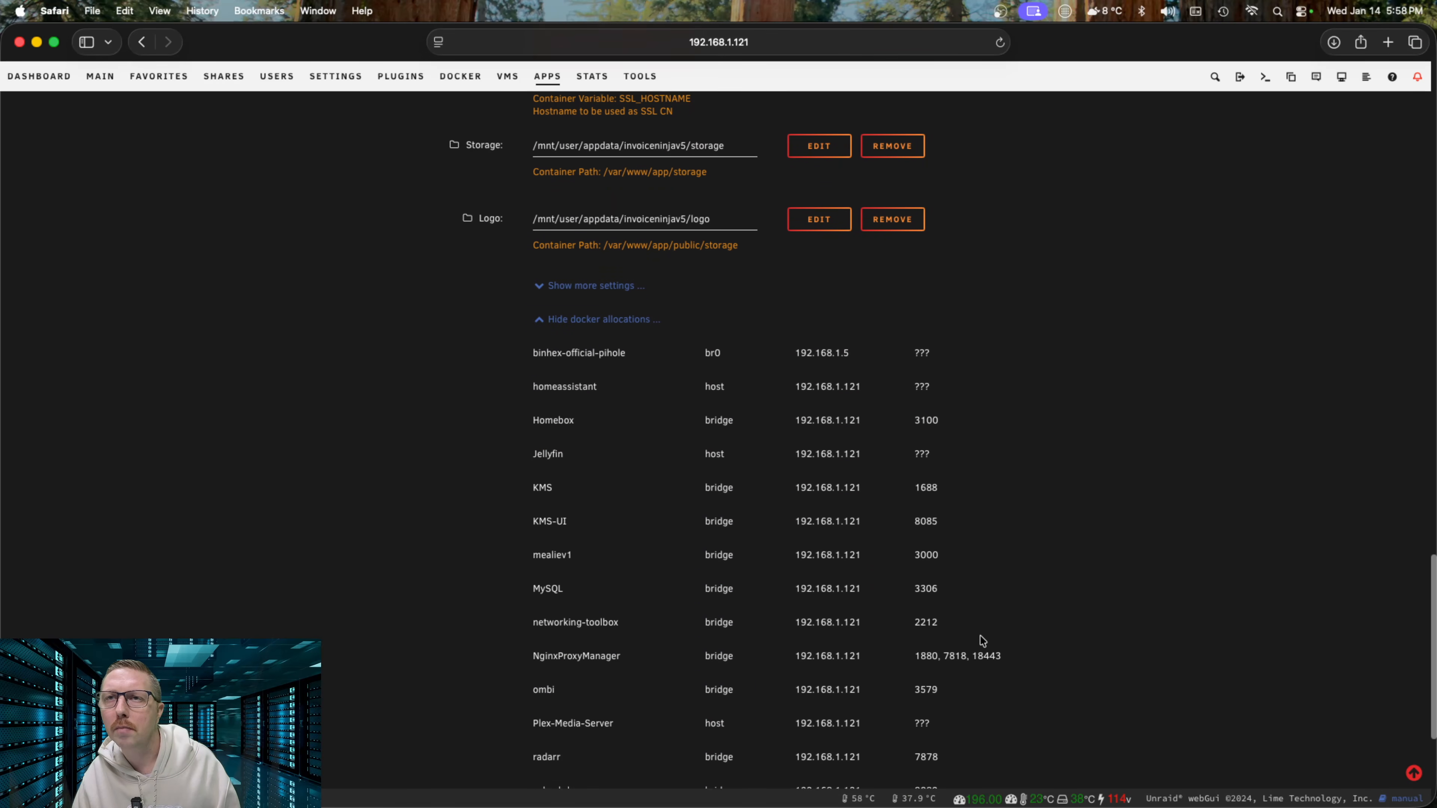
{"action": "scroll", "coordinate": [954, 612], "scroll_direction": "down", "scroll_amount": 5}
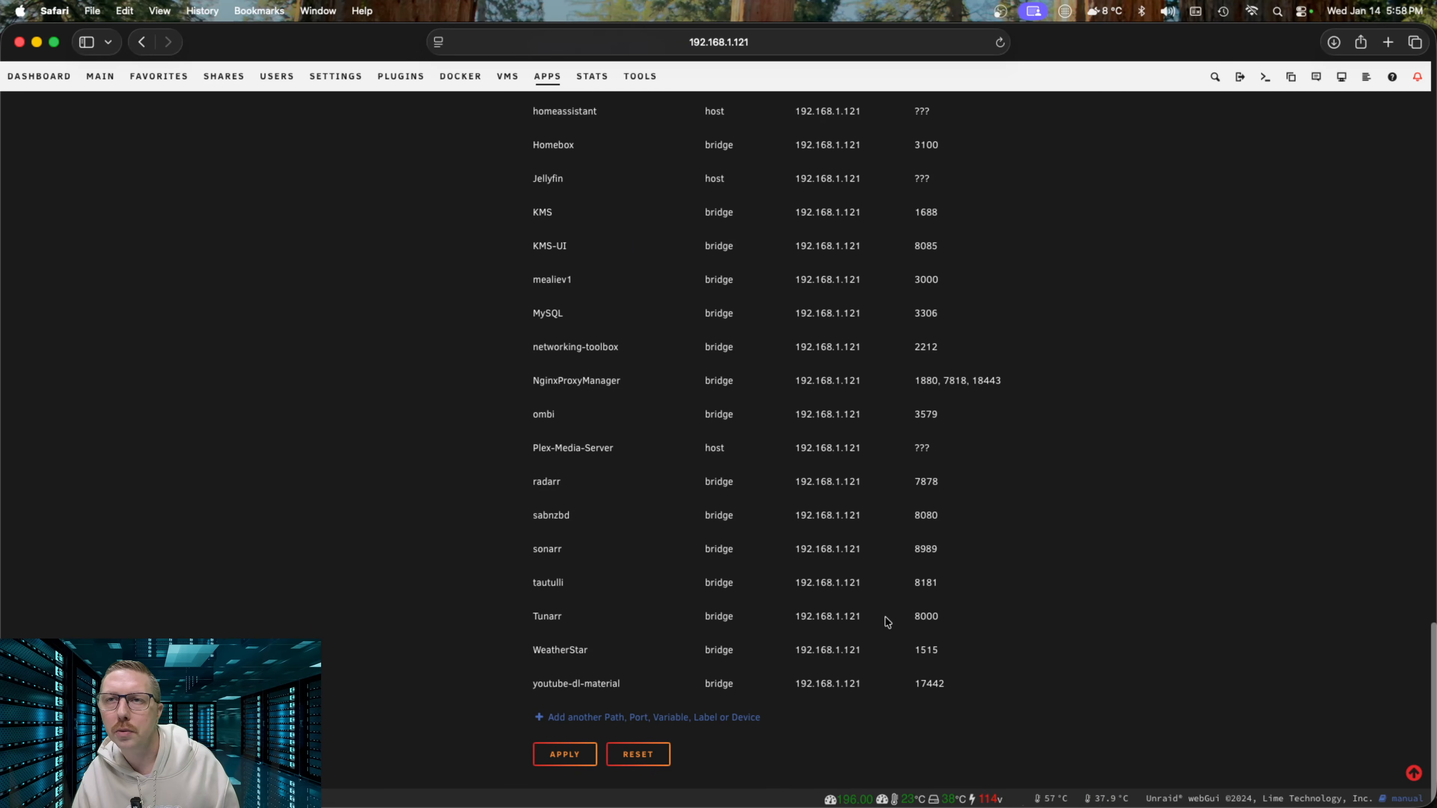
{"action": "scroll", "coordinate": [888, 623], "scroll_direction": "up", "scroll_amount": 15}
{"action": "scroll", "coordinate": [894, 622], "scroll_direction": "down", "scroll_amount": 7}
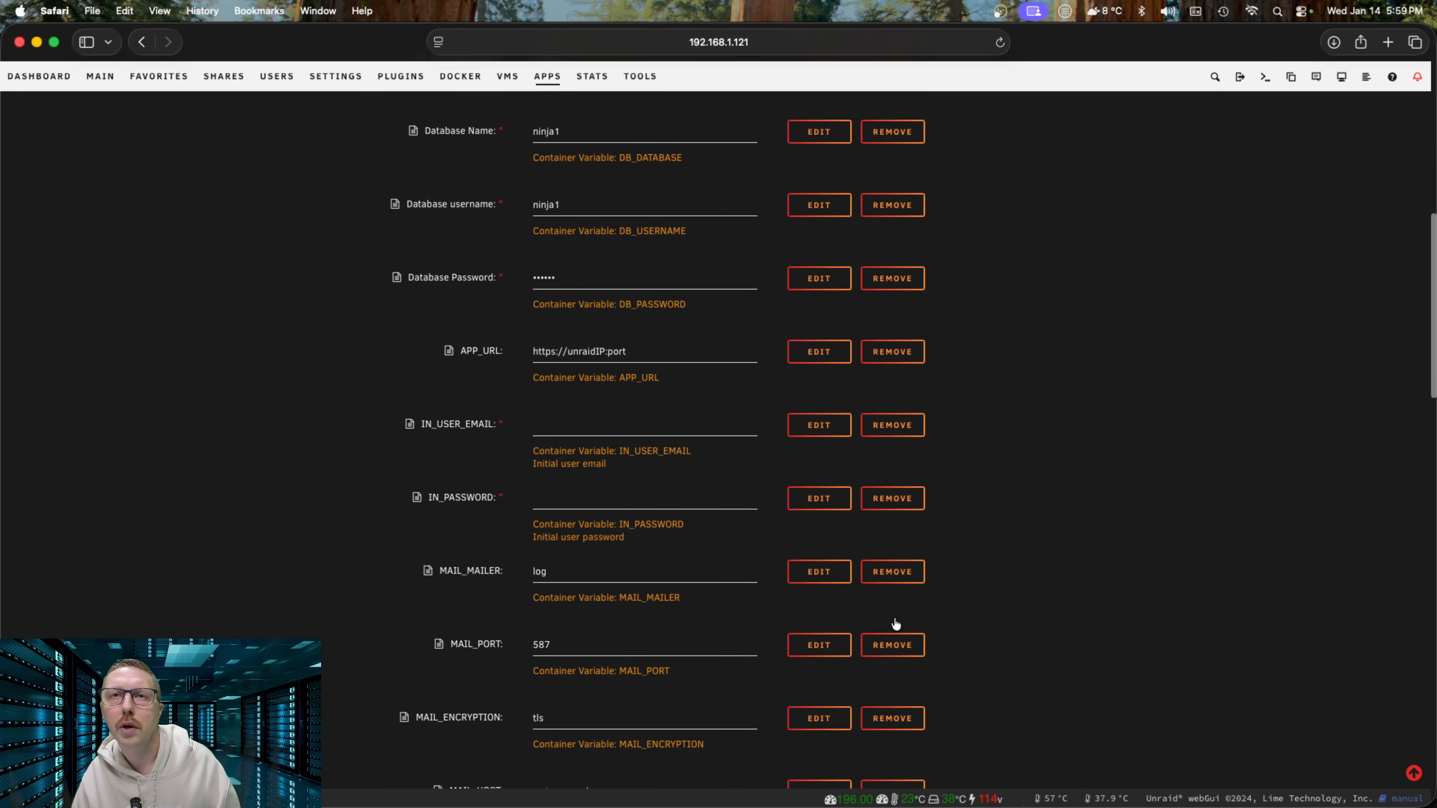
{"action": "scroll", "coordinate": [896, 623], "scroll_direction": "down", "scroll_amount": 11}
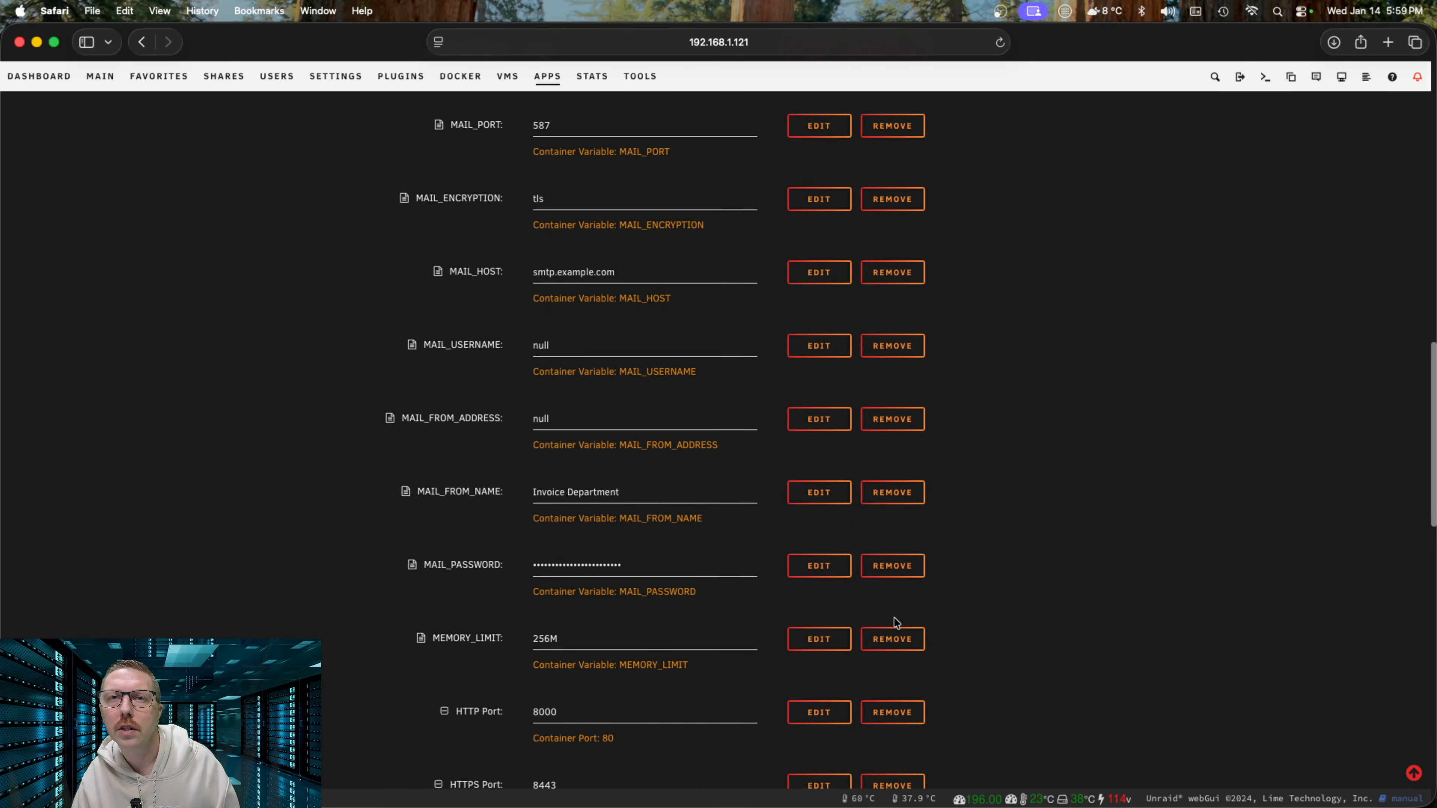
{"action": "scroll", "coordinate": [896, 623], "scroll_direction": "down", "scroll_amount": 12}
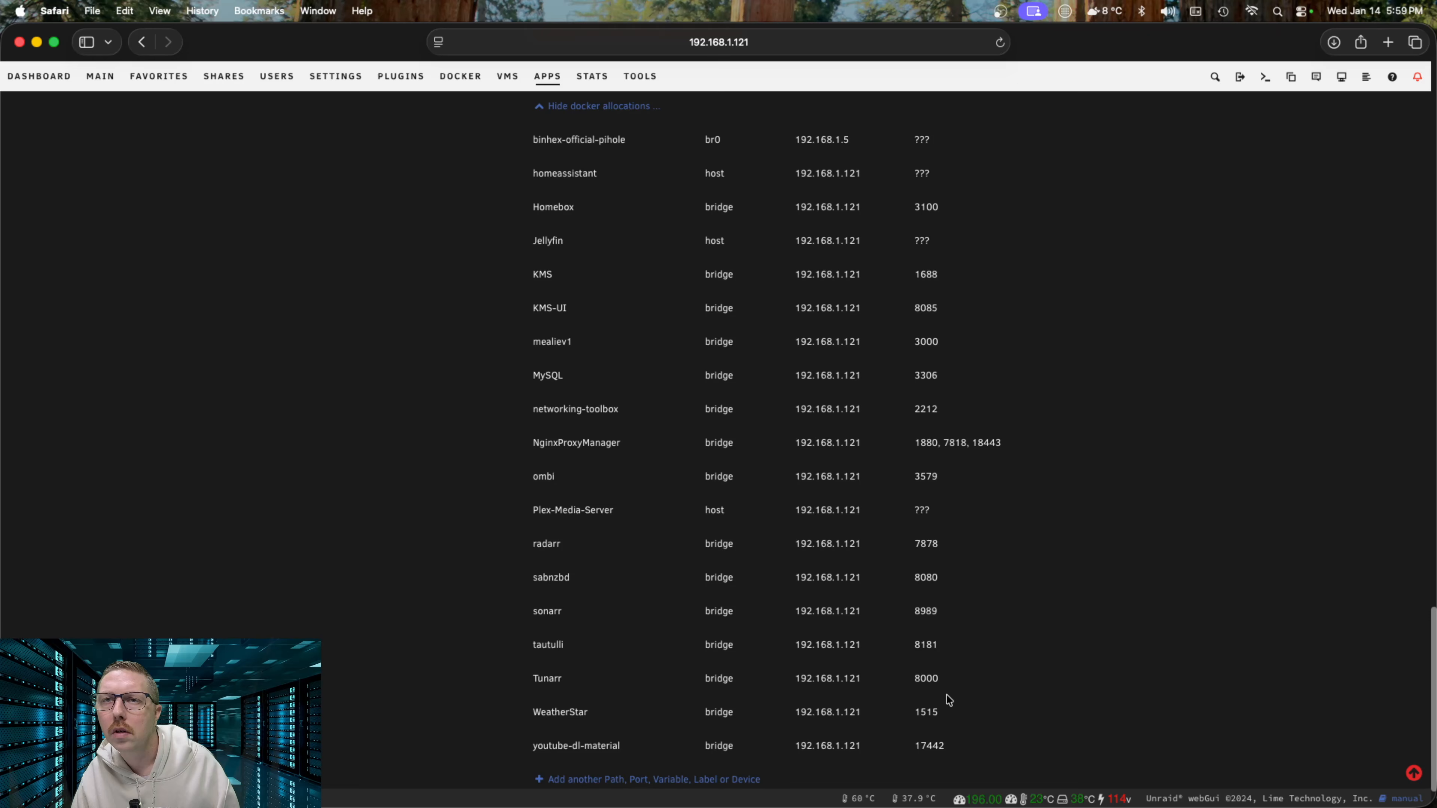
{"action": "scroll", "coordinate": [983, 646], "scroll_direction": "up", "scroll_amount": 4}
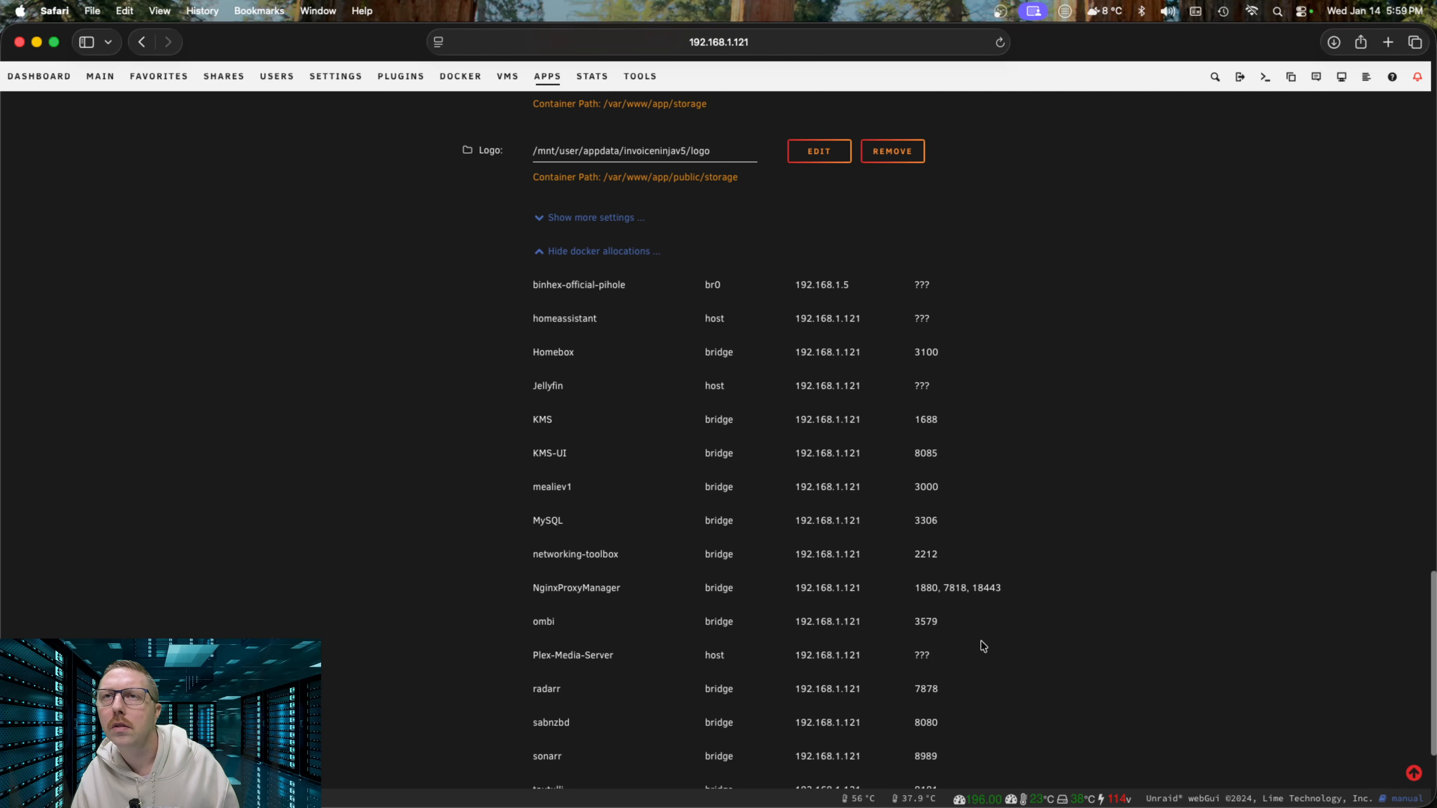
{"action": "scroll", "coordinate": [983, 646], "scroll_direction": "up", "scroll_amount": 14}
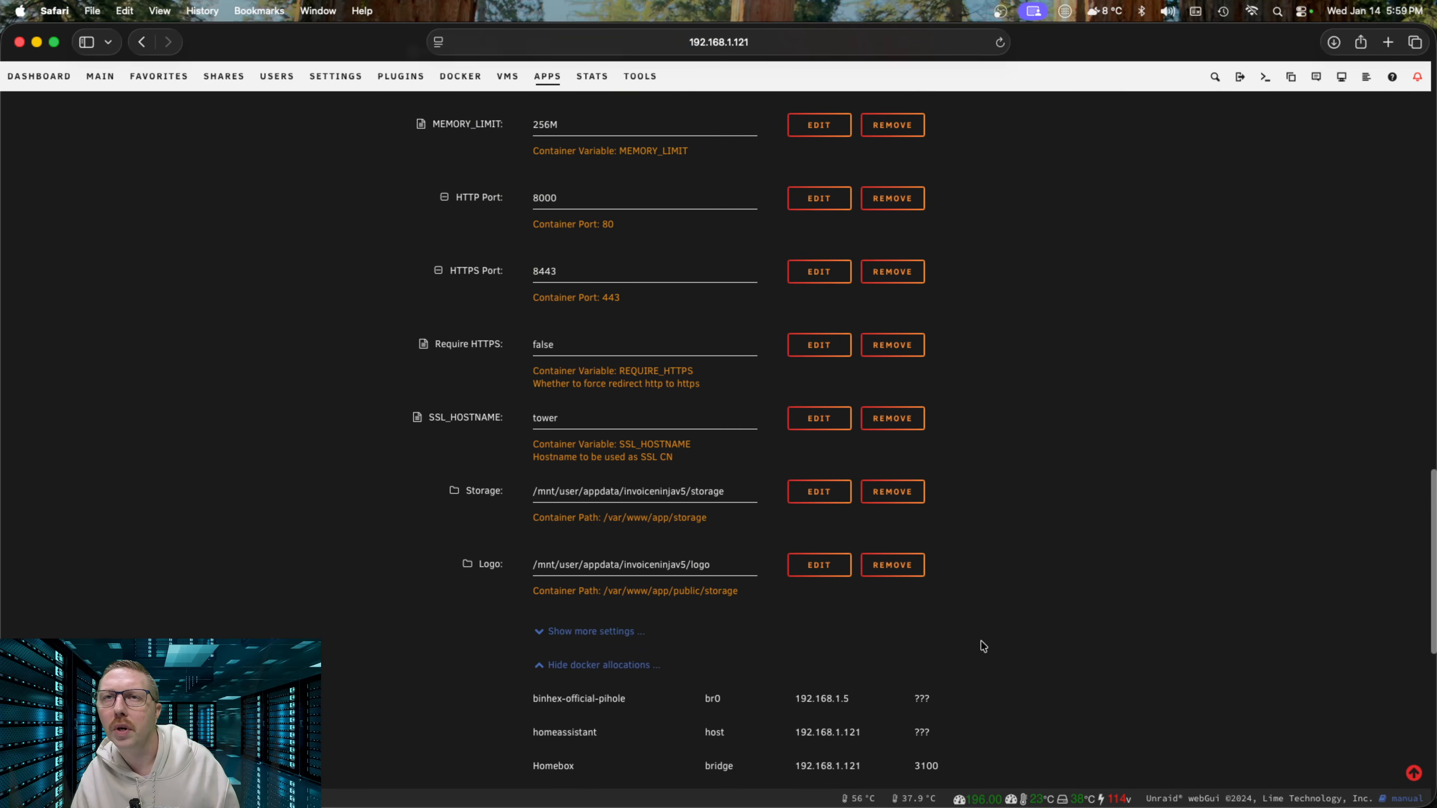
Set the template's HTTP port to 9000 and, after checking the Docker allocations, its HTTPS port to 9443.
{"action": "left_click_drag", "start_coordinate": [590, 459], "coordinate": [499, 455]}
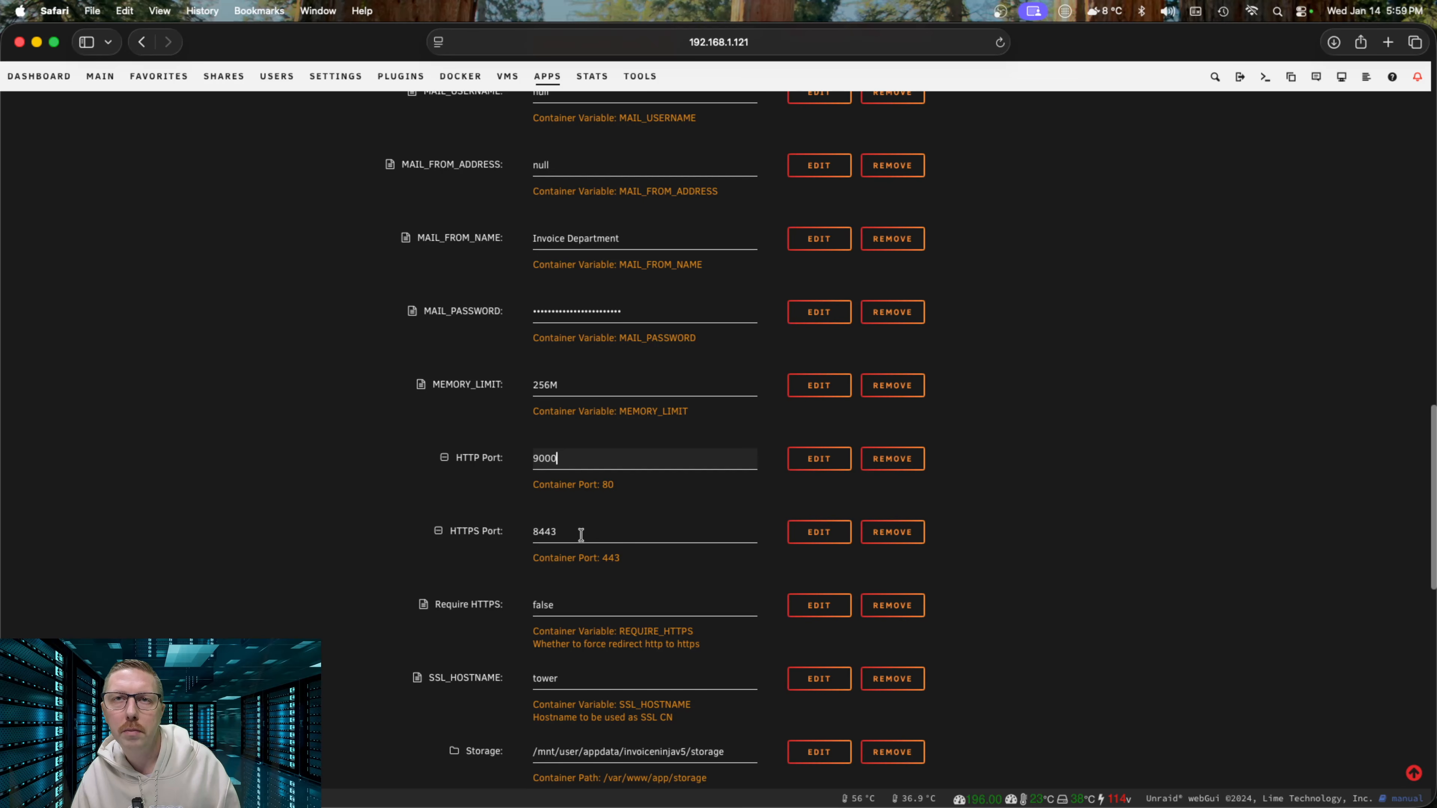
{"action": "scroll", "coordinate": [581, 534], "scroll_direction": "down", "scroll_amount": 20}
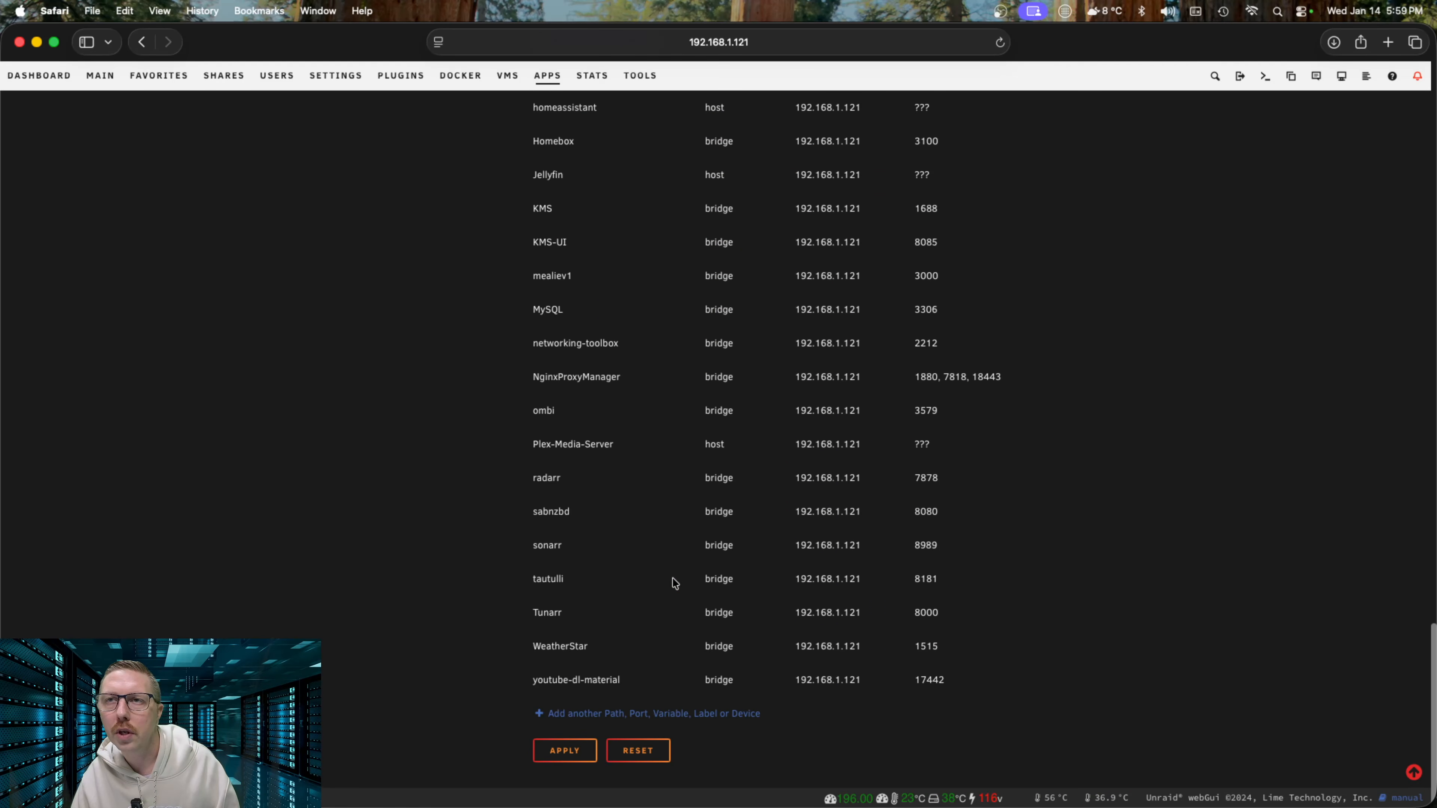
{"action": "scroll", "coordinate": [966, 552], "scroll_direction": "up", "scroll_amount": 20}
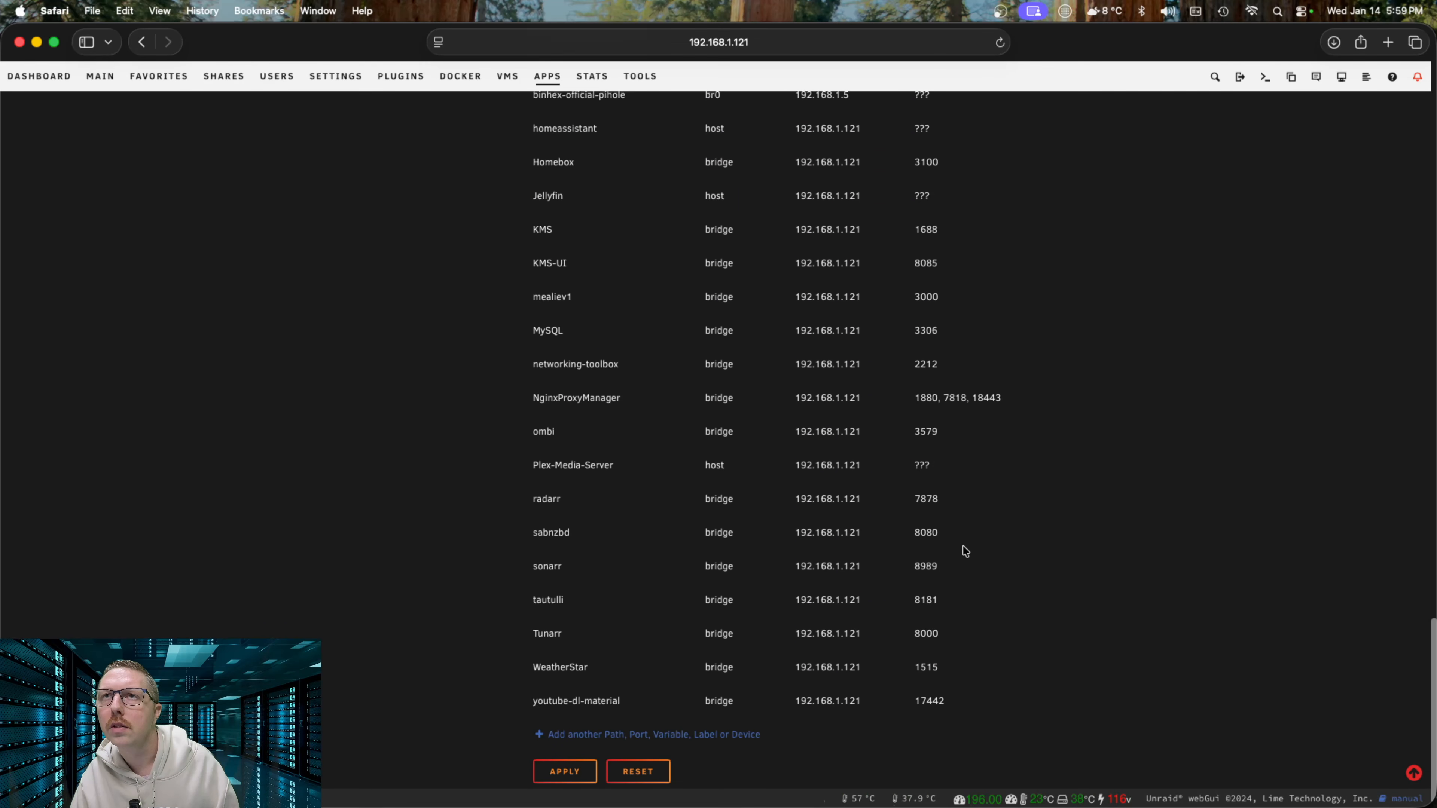
{"action": "scroll", "coordinate": [906, 552], "scroll_direction": "down", "scroll_amount": 3}
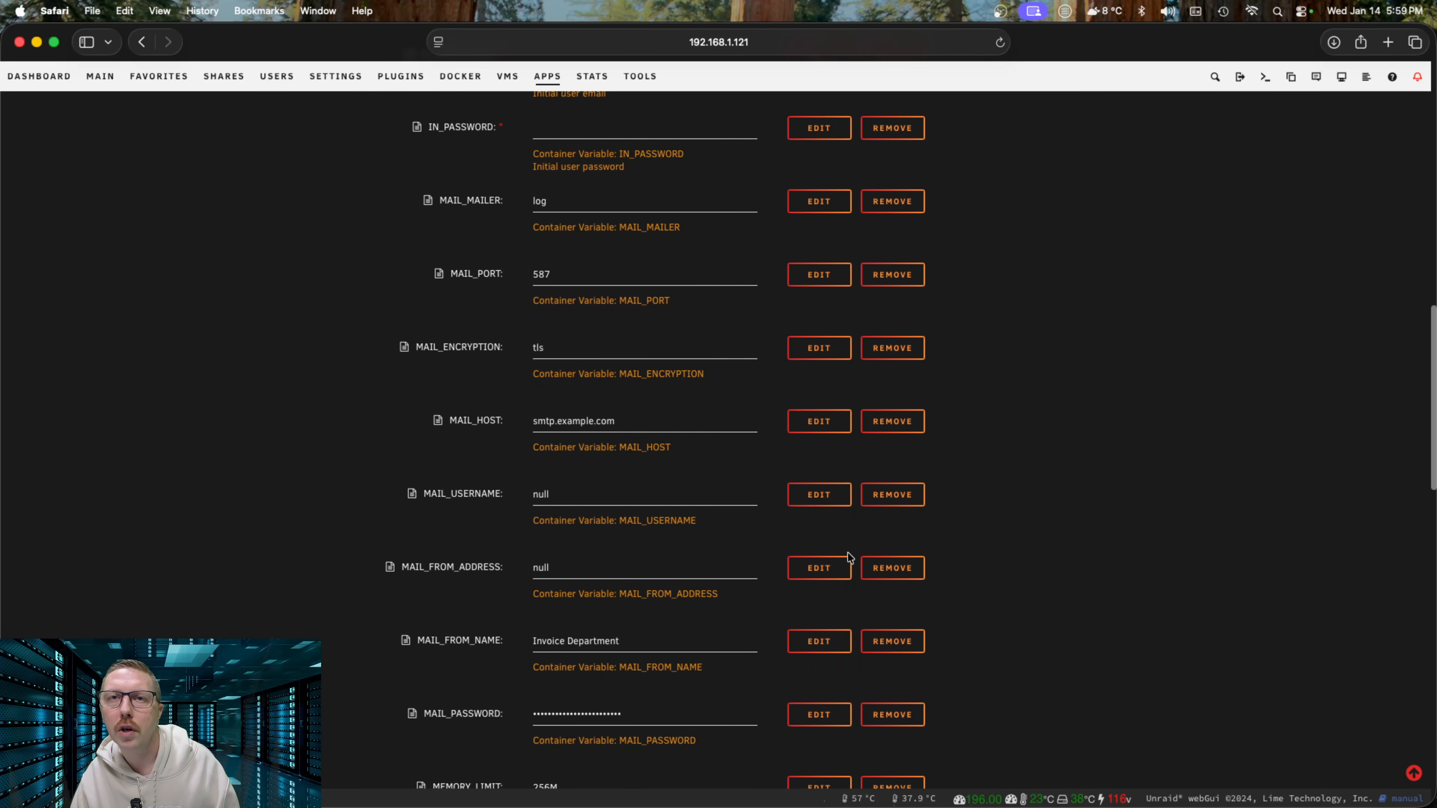
{"action": "scroll", "coordinate": [655, 559], "scroll_direction": "down", "scroll_amount": 10}
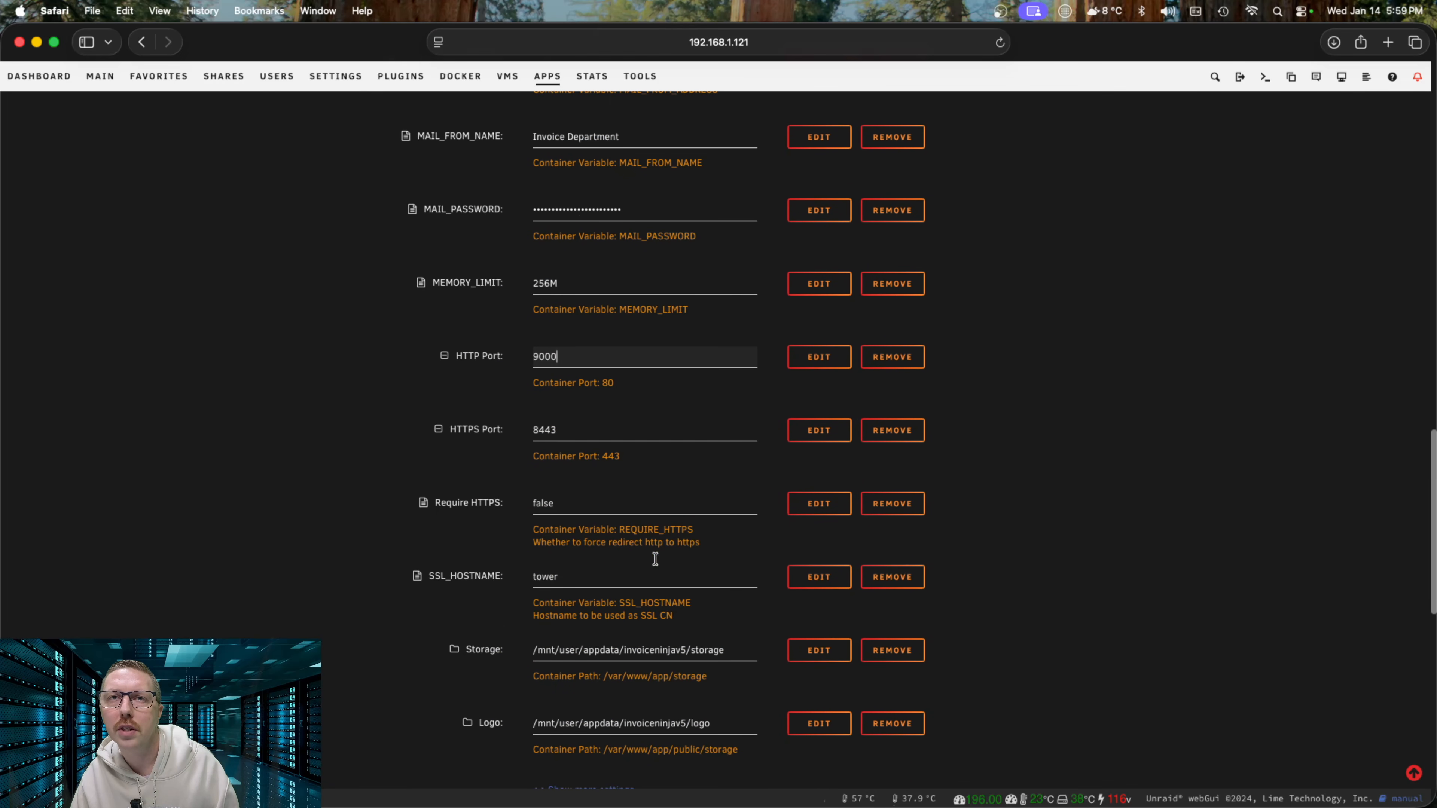
{"action": "left_click", "coordinate": [538, 426]}
{"action": "type", "text": "9"}
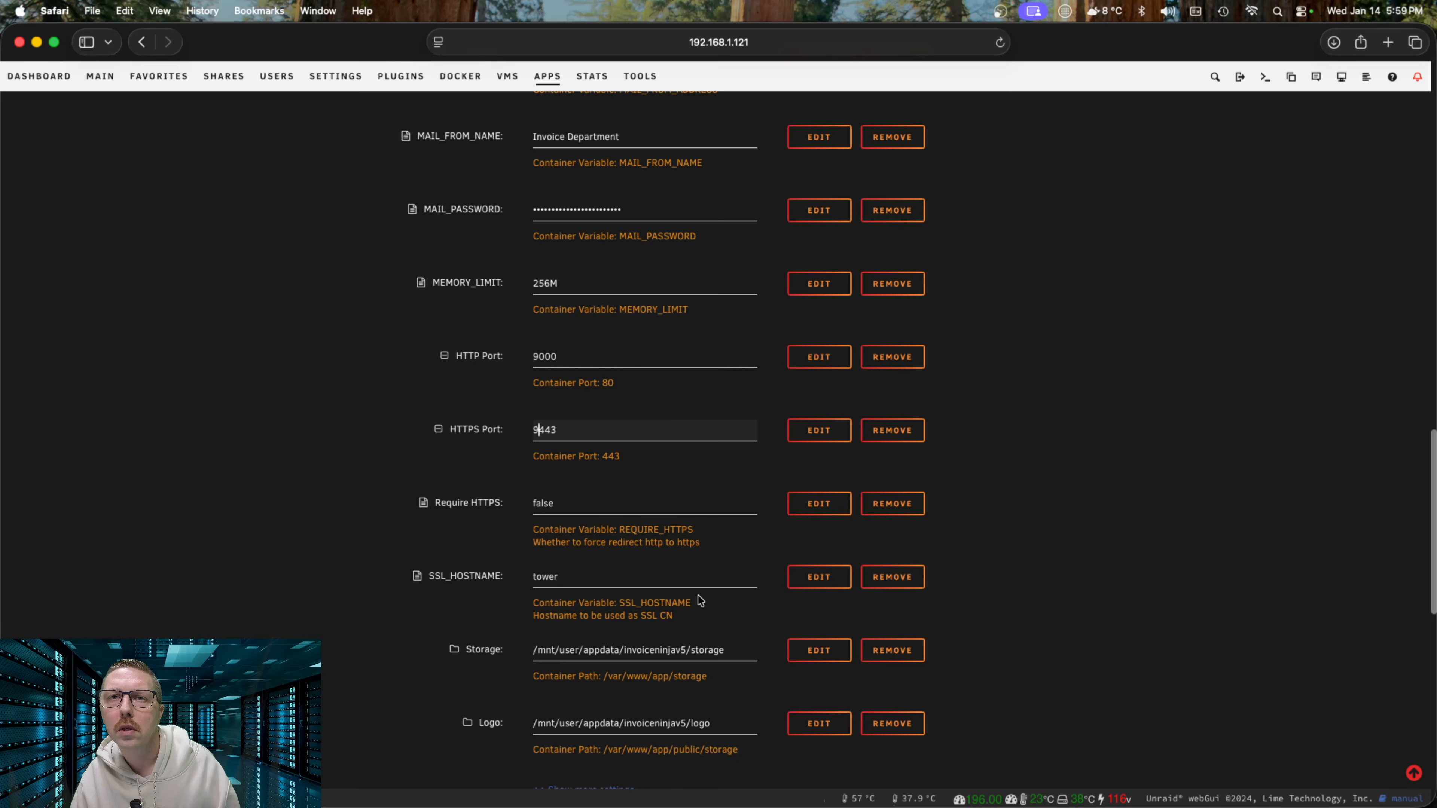
Review the template's settings, and enter the initial user's email in IN_USER_EMAIL and the initial user password in IN_PASSWORD.
{"action": "scroll", "coordinate": [672, 573], "scroll_direction": "down", "scroll_amount": 5}
{"action": "scroll", "coordinate": [673, 577], "scroll_direction": "up", "scroll_amount": 10}
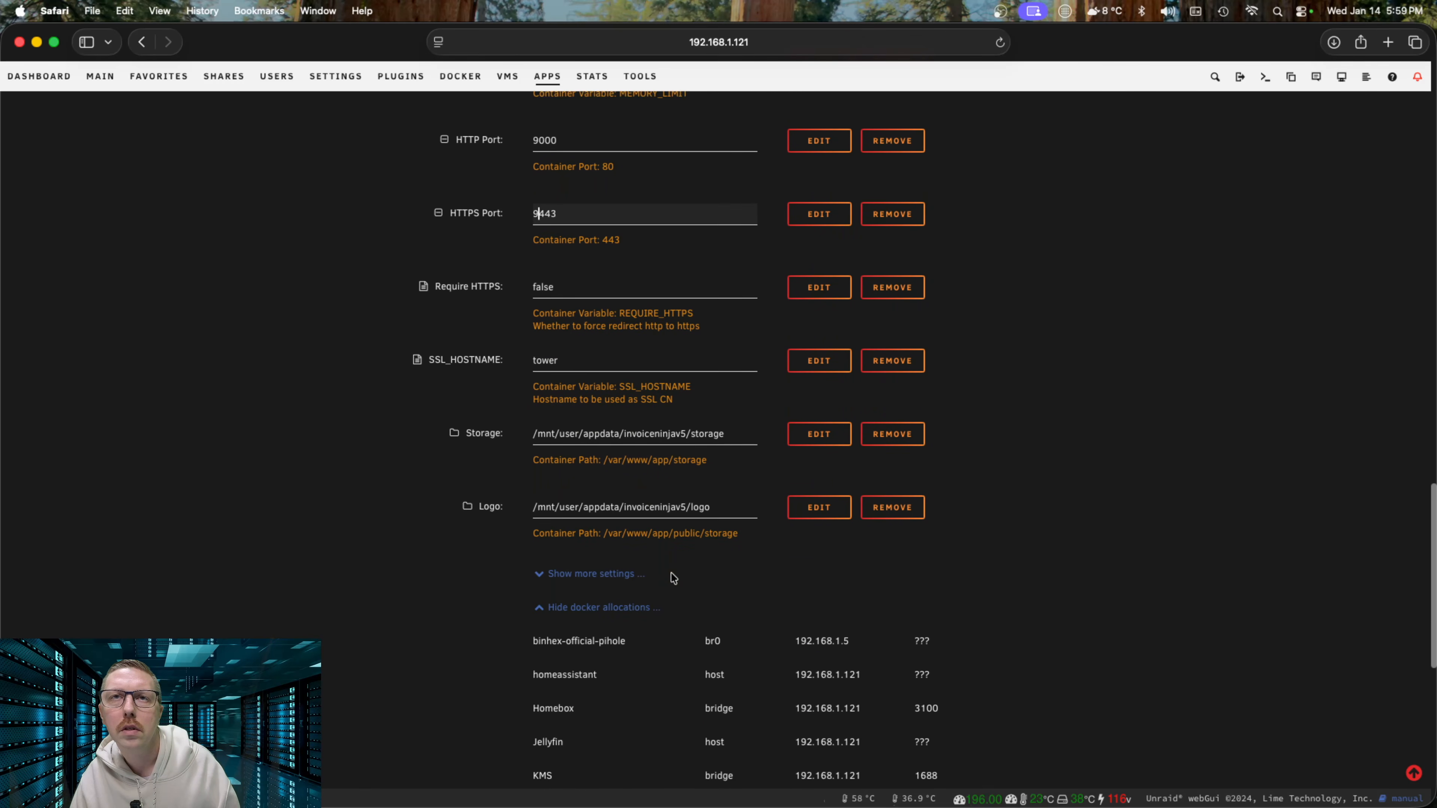
{"action": "scroll", "coordinate": [674, 577], "scroll_direction": "up", "scroll_amount": 4}
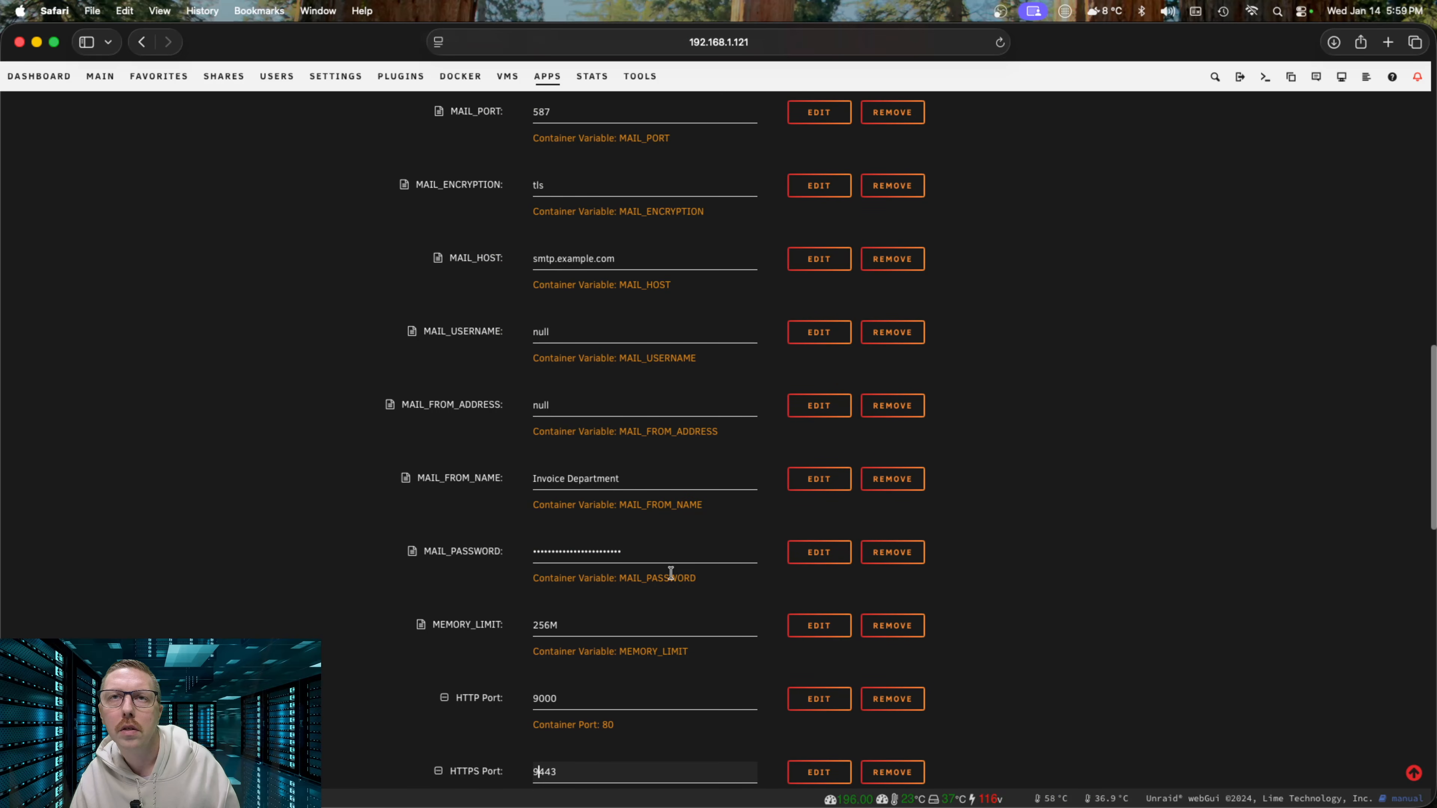
{"action": "scroll", "coordinate": [604, 572], "scroll_direction": "up", "scroll_amount": 14}
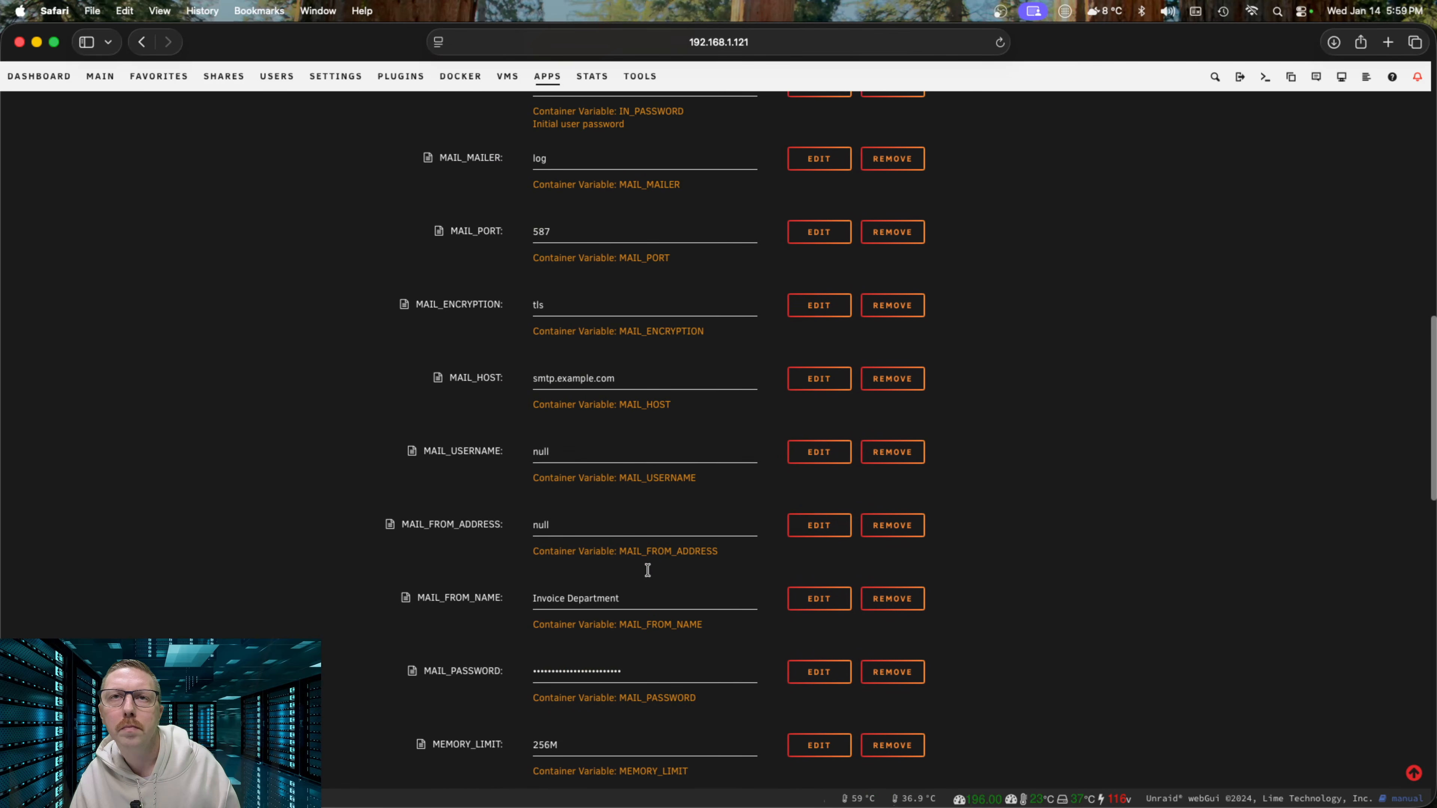
{"action": "scroll", "coordinate": [651, 575], "scroll_direction": "up", "scroll_amount": 3}
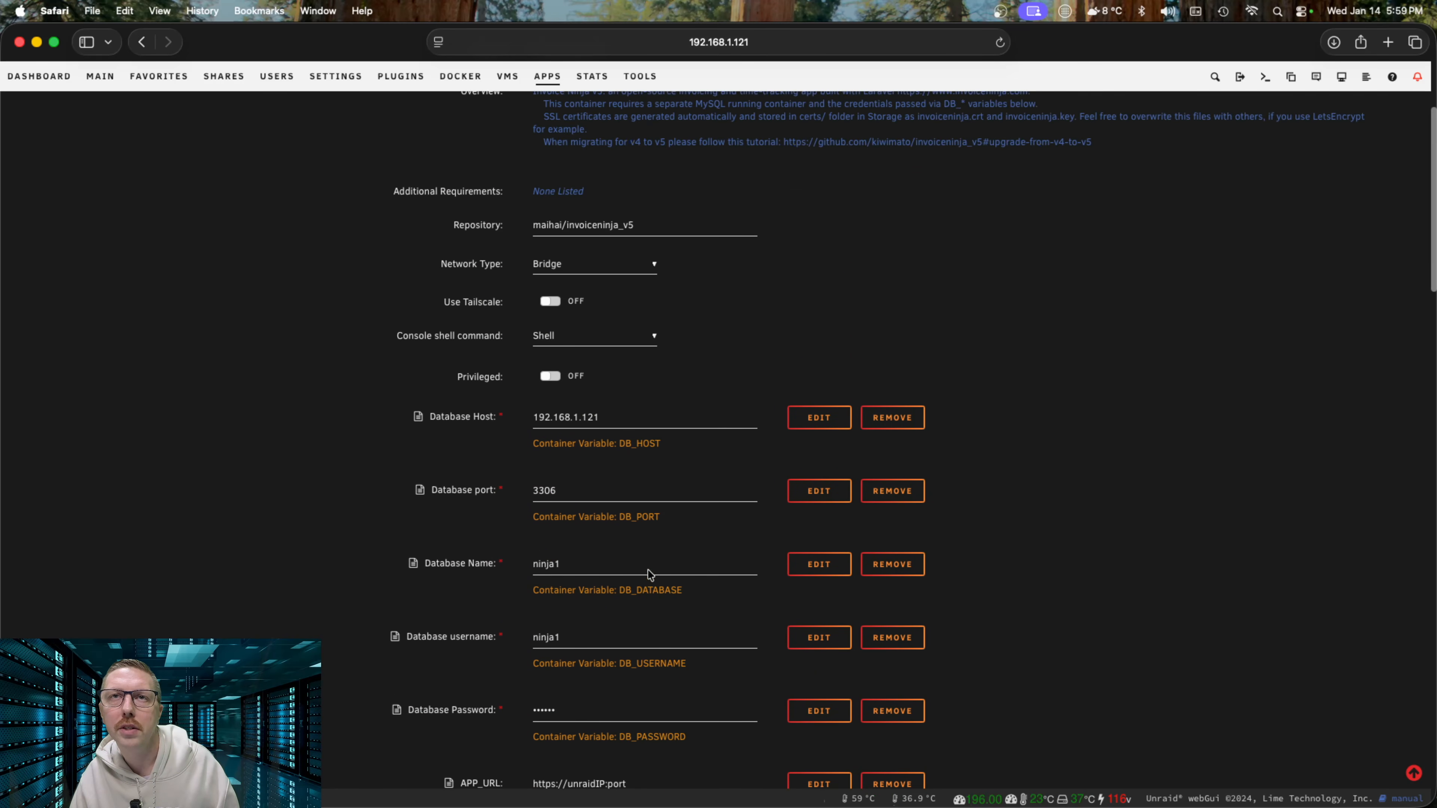
{"action": "scroll", "coordinate": [648, 569], "scroll_direction": "up", "scroll_amount": 4}
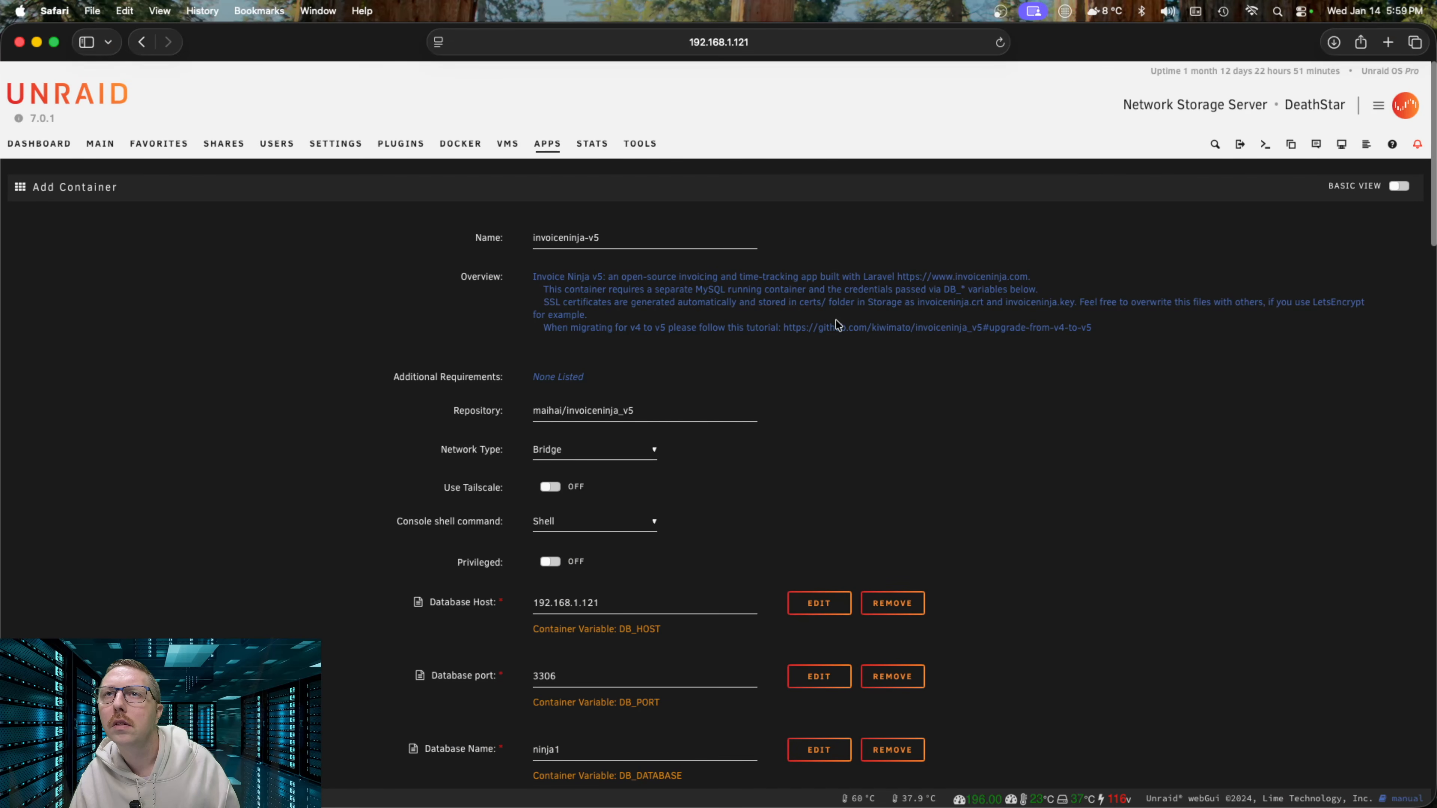
{"action": "scroll", "coordinate": [741, 504], "scroll_direction": "down", "scroll_amount": 5}
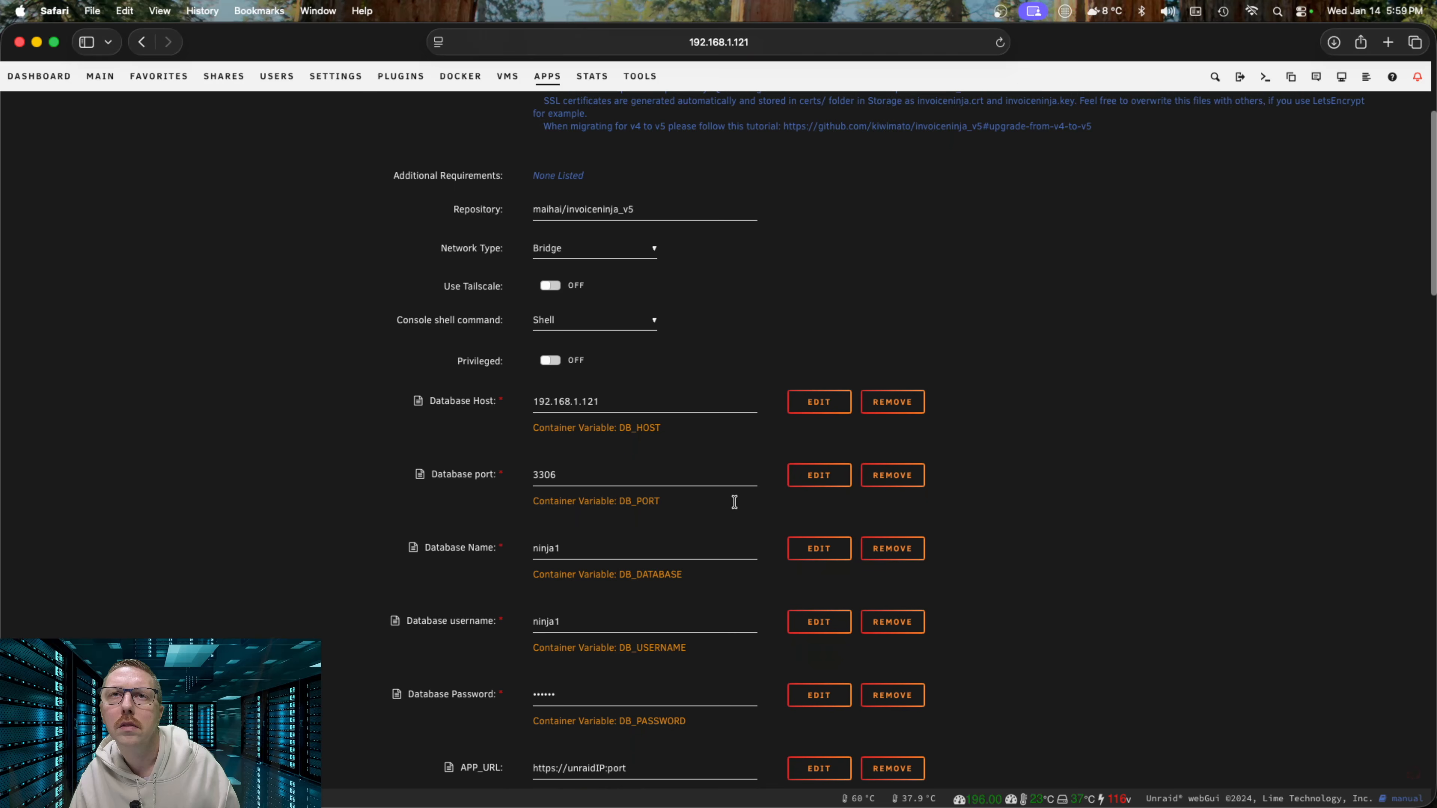
{"action": "scroll", "coordinate": [735, 502], "scroll_direction": "down", "scroll_amount": 6}
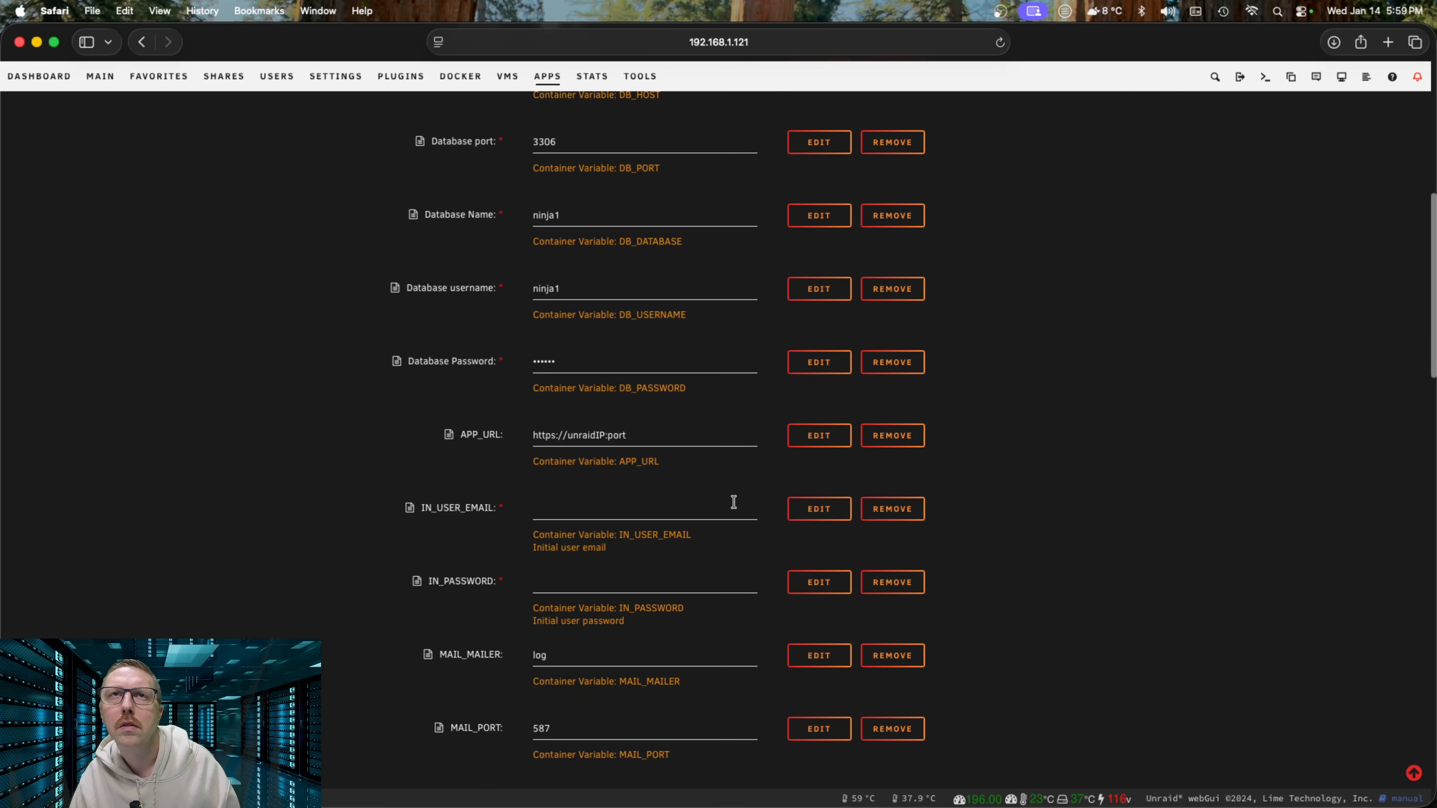
{"action": "scroll", "coordinate": [733, 503], "scroll_direction": "down", "scroll_amount": 1}
{"action": "left_click", "coordinate": [586, 435]}
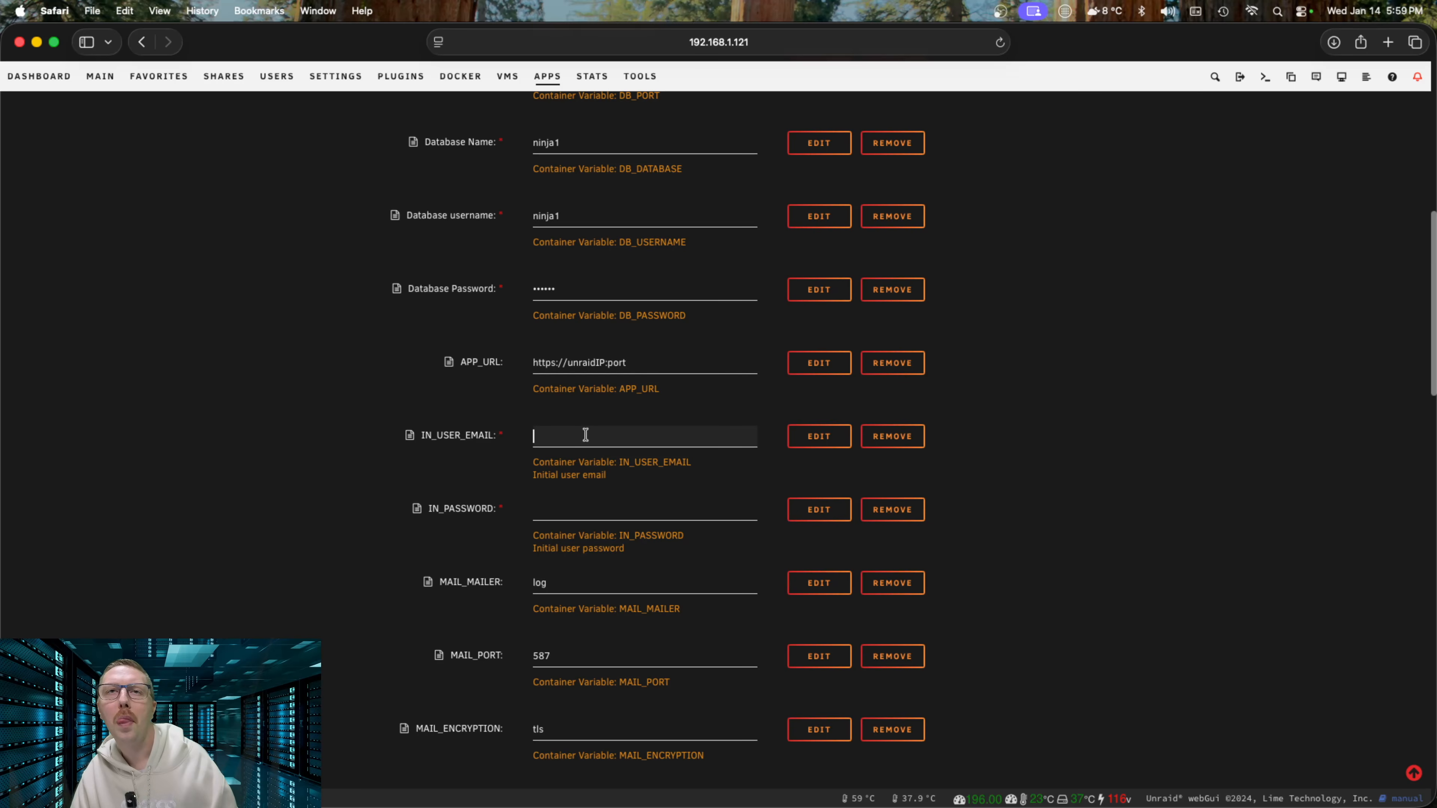
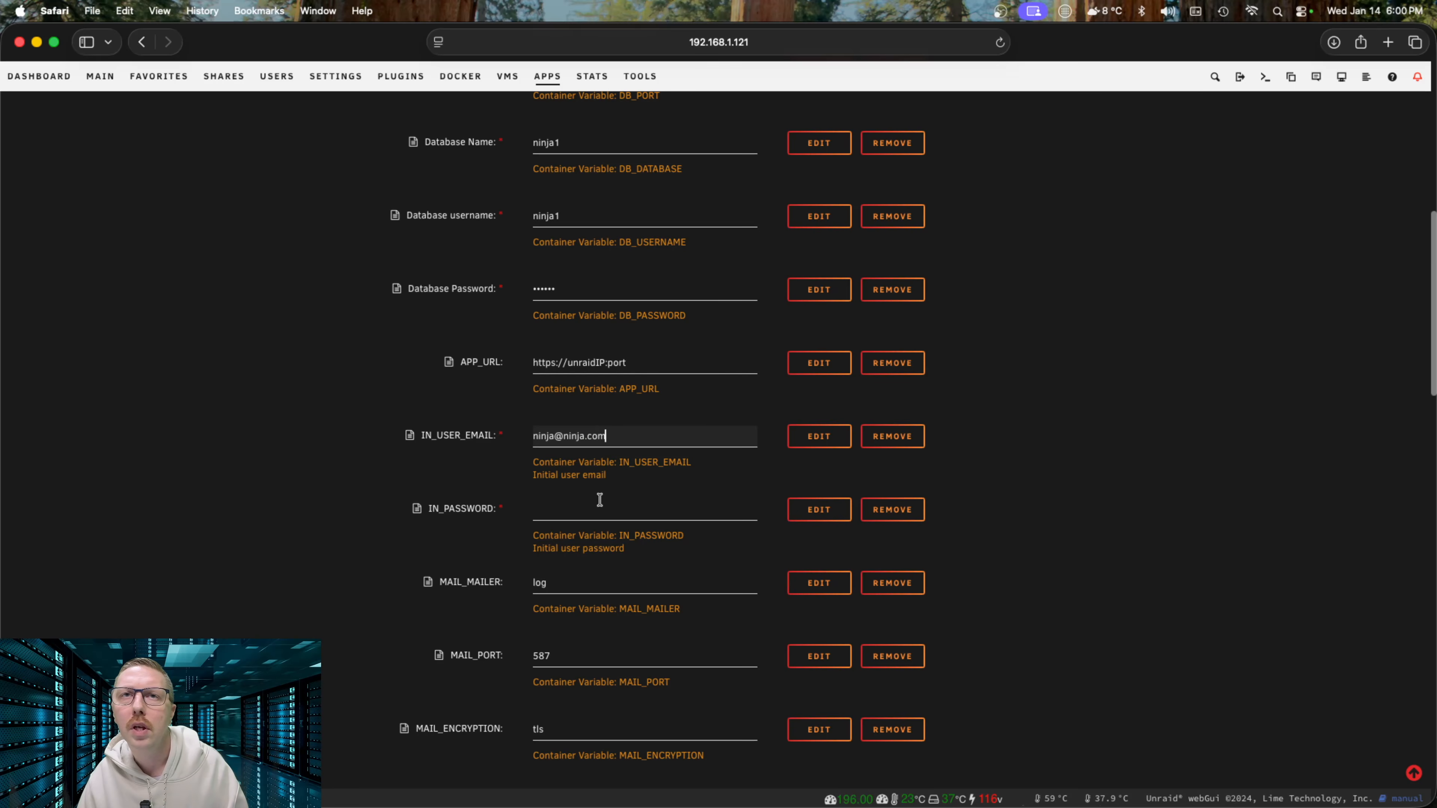
{"action": "left_click", "coordinate": [604, 503]}
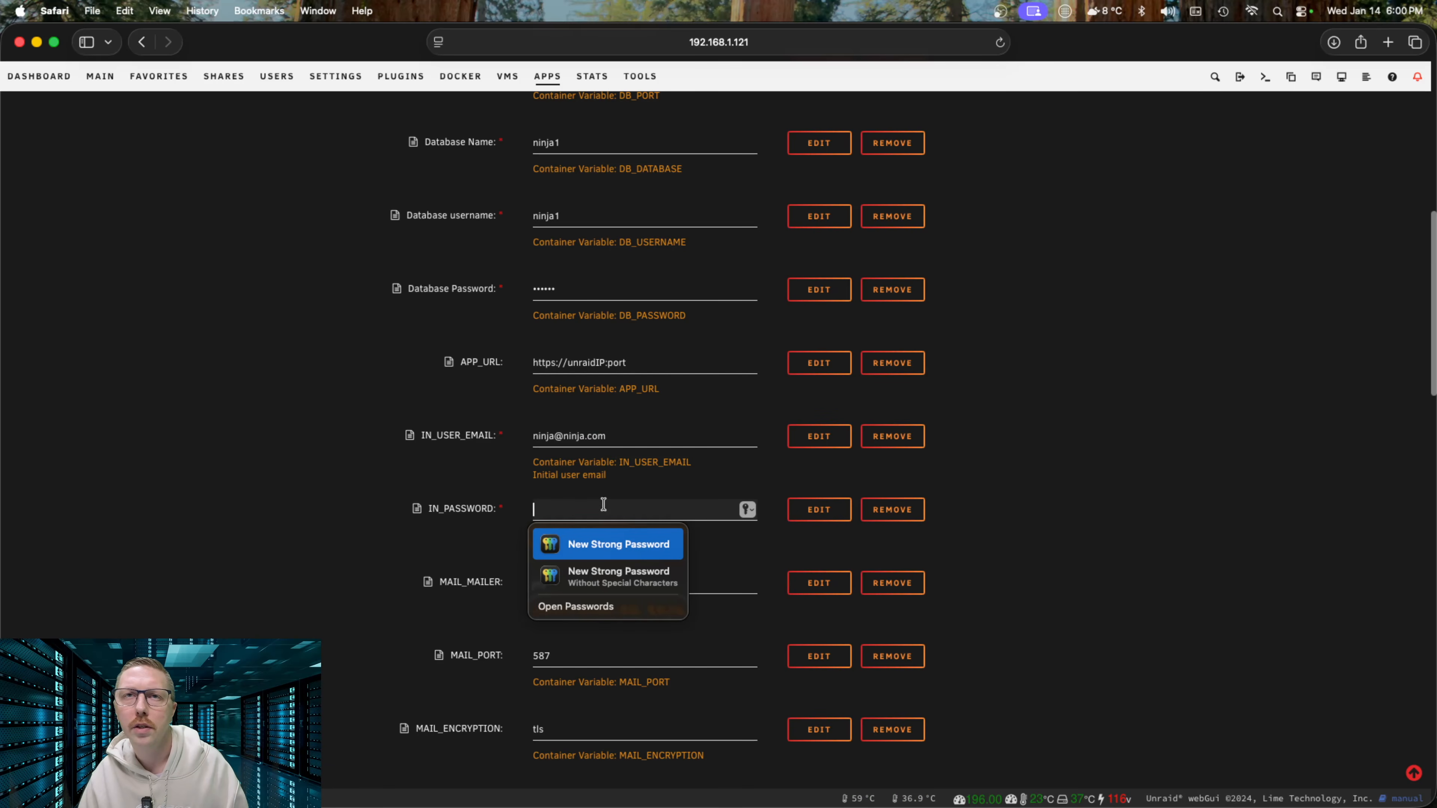
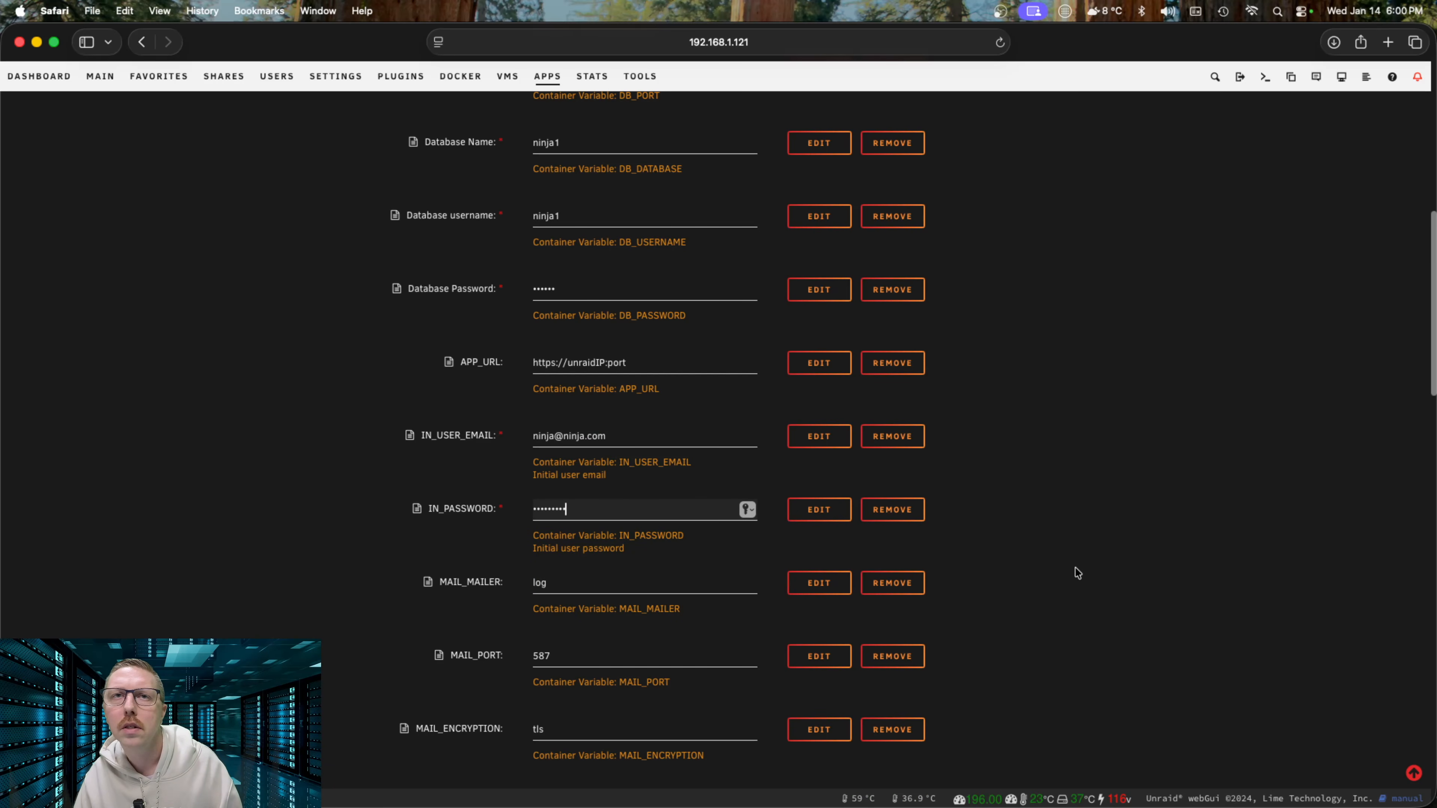
Apply the template to install the invoiceninja-v5 container, and finish once the image pull and container creation are complete.
{"action": "scroll", "coordinate": [1078, 573], "scroll_direction": "down", "scroll_amount": 9}
{"action": "scroll", "coordinate": [1066, 567], "scroll_direction": "down", "scroll_amount": 12}
{"action": "scroll", "coordinate": [1052, 572], "scroll_direction": "down", "scroll_amount": 8}
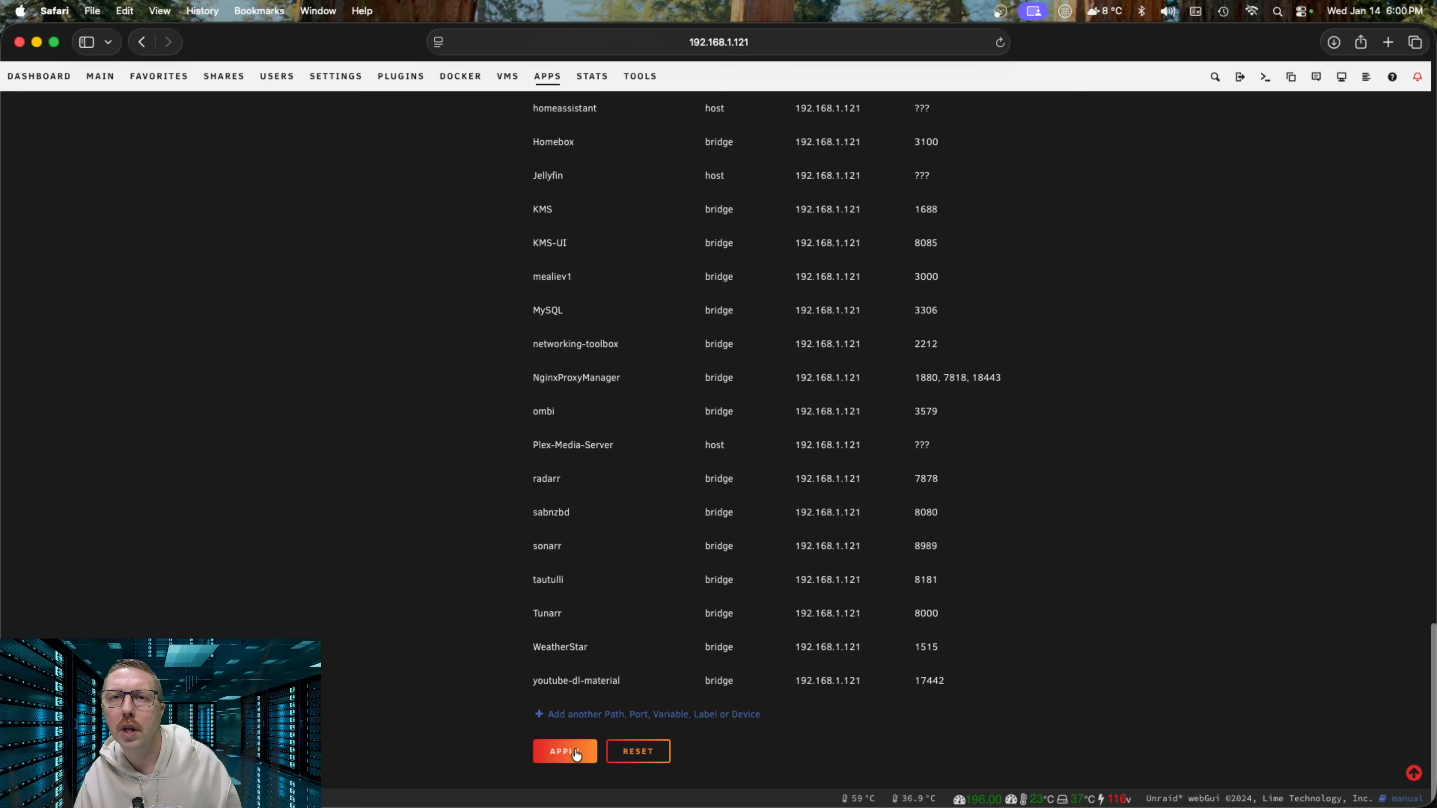
{"action": "left_click", "coordinate": [579, 754]}
{"action": "left_click", "coordinate": [762, 500]}
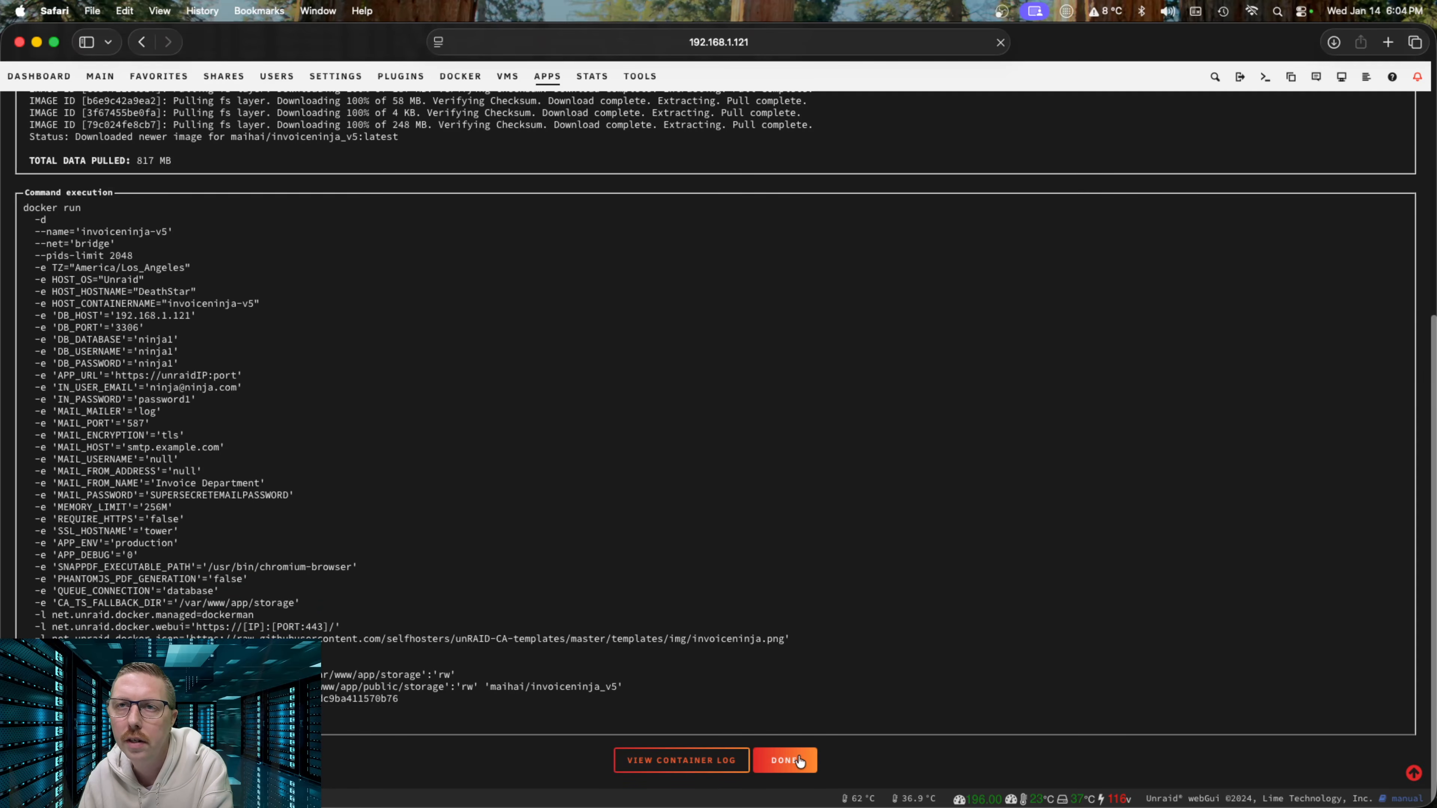
{"action": "left_click", "coordinate": [799, 763]}
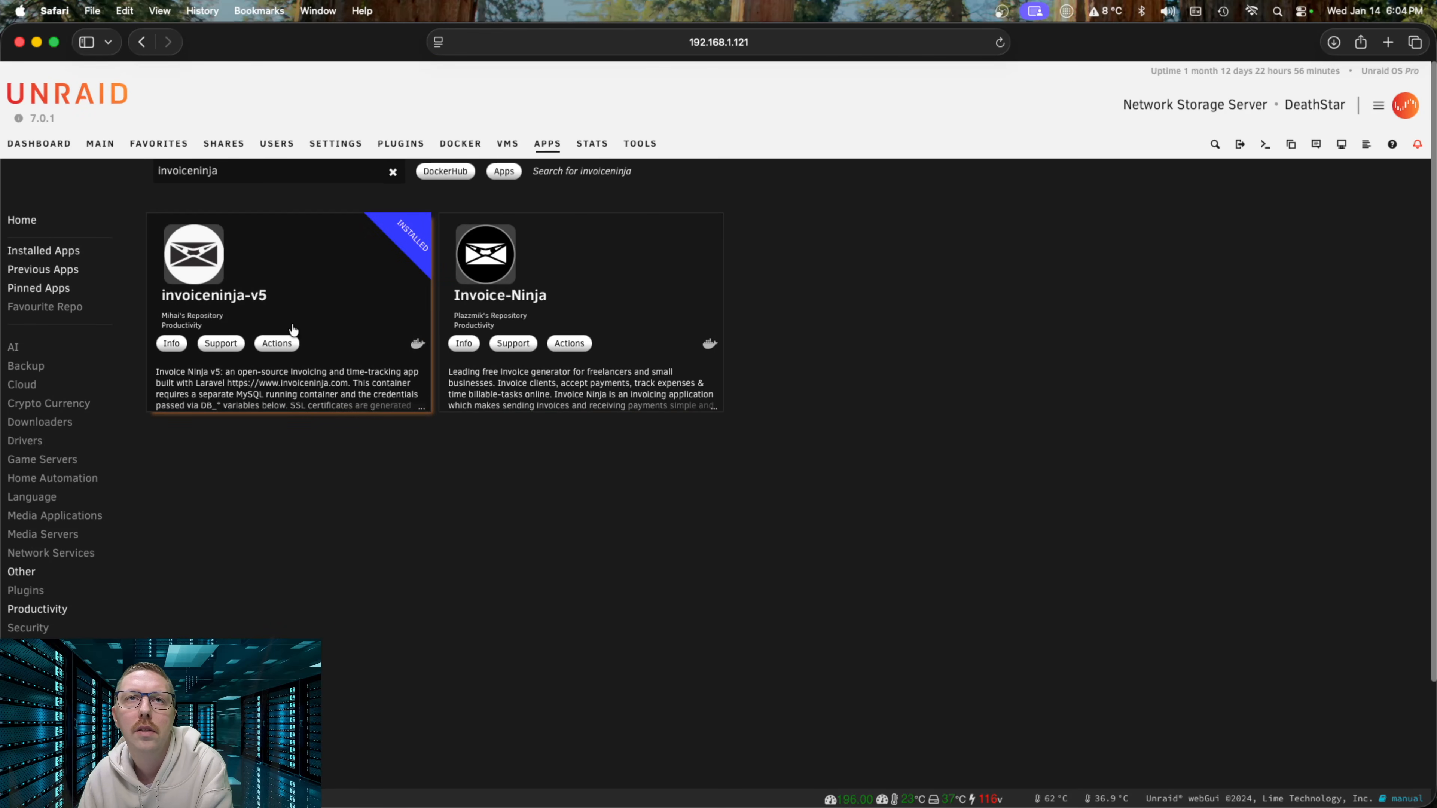
Go to the Docker containers list and open the log of the invoiceninja-v5 container.
{"action": "left_click", "coordinate": [285, 345]}
{"action": "left_click", "coordinate": [451, 146]}
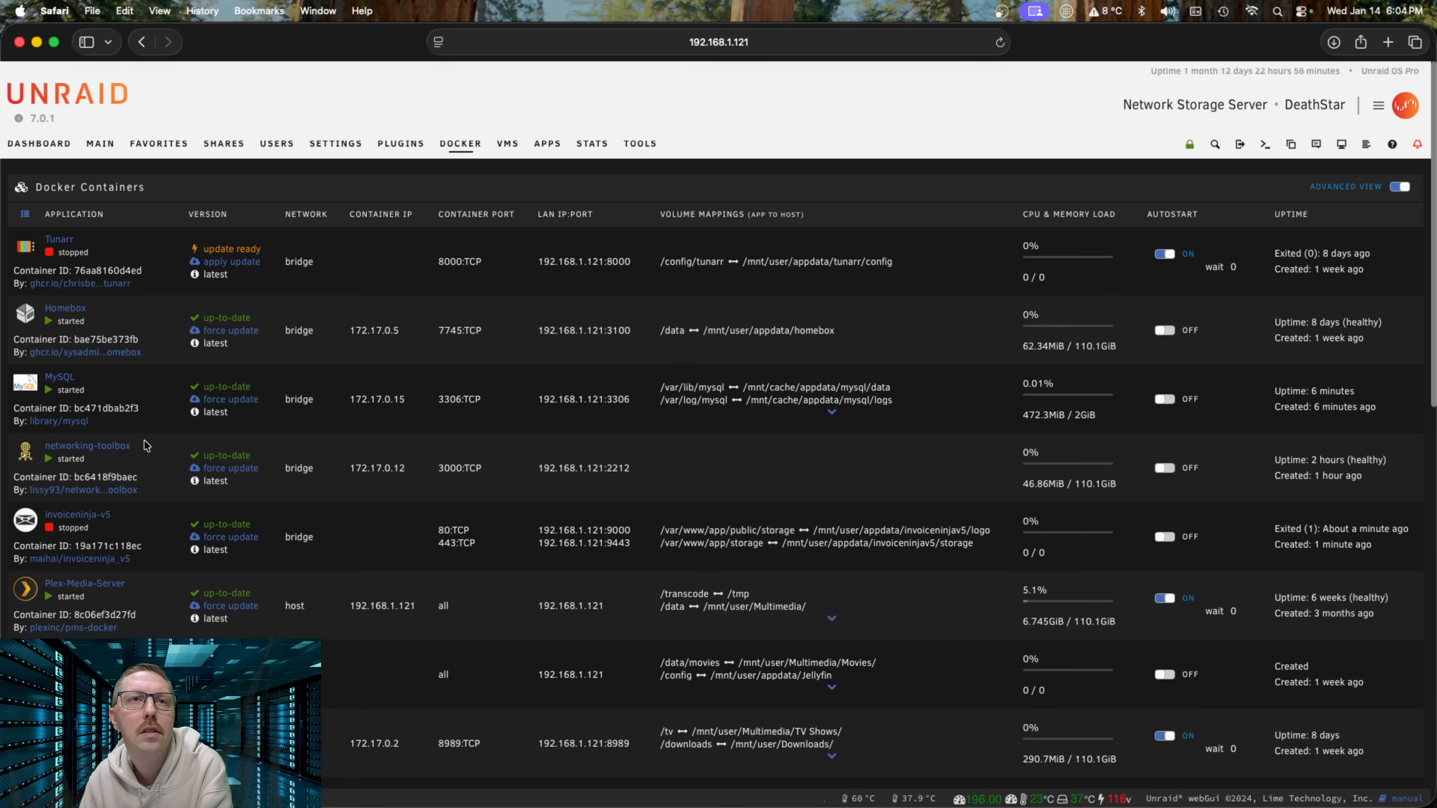
{"action": "scroll", "coordinate": [185, 484], "scroll_direction": "down", "scroll_amount": 1}
{"action": "scroll", "coordinate": [184, 484], "scroll_direction": "down", "scroll_amount": 1}
{"action": "left_click", "coordinate": [25, 483]}
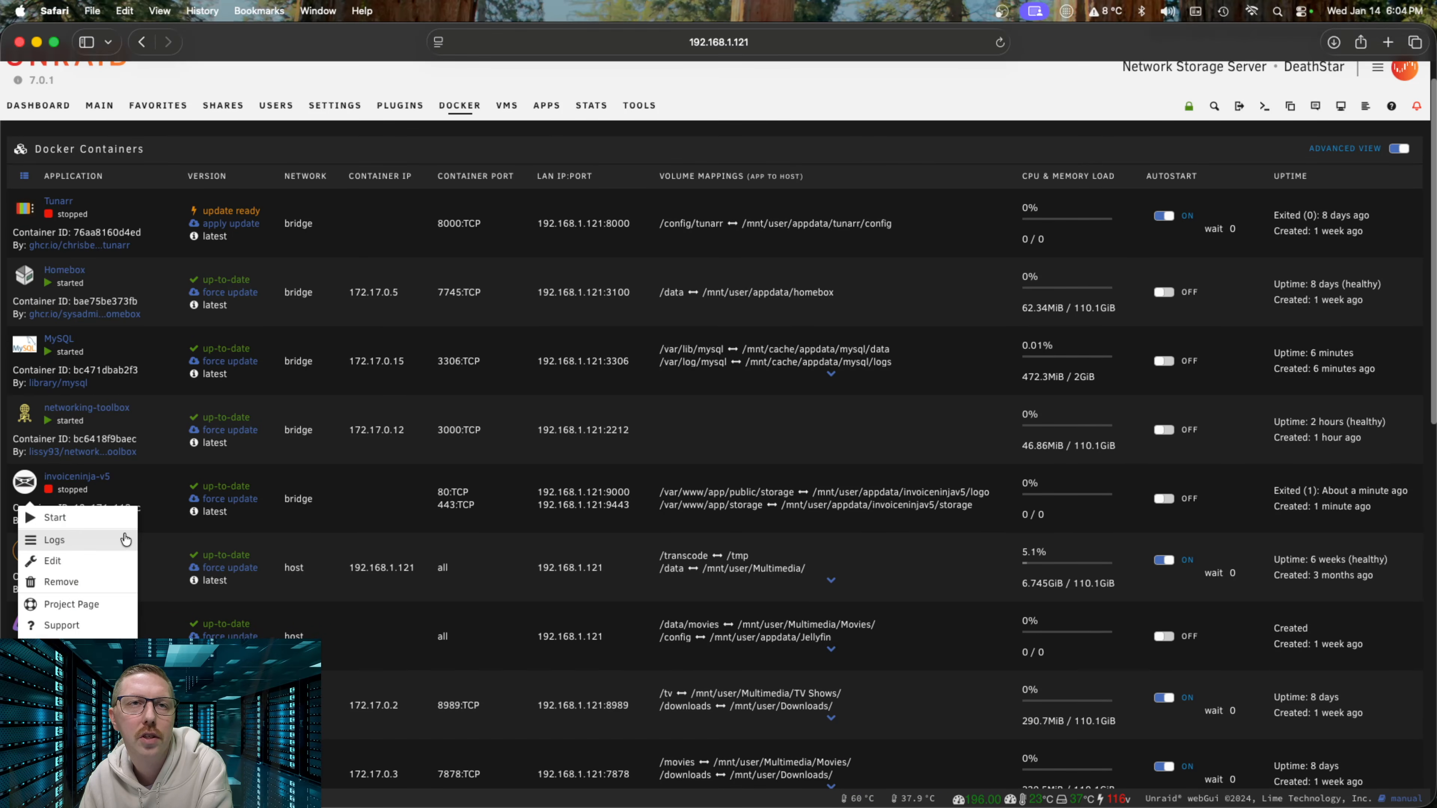
{"action": "left_click", "coordinate": [97, 541]}
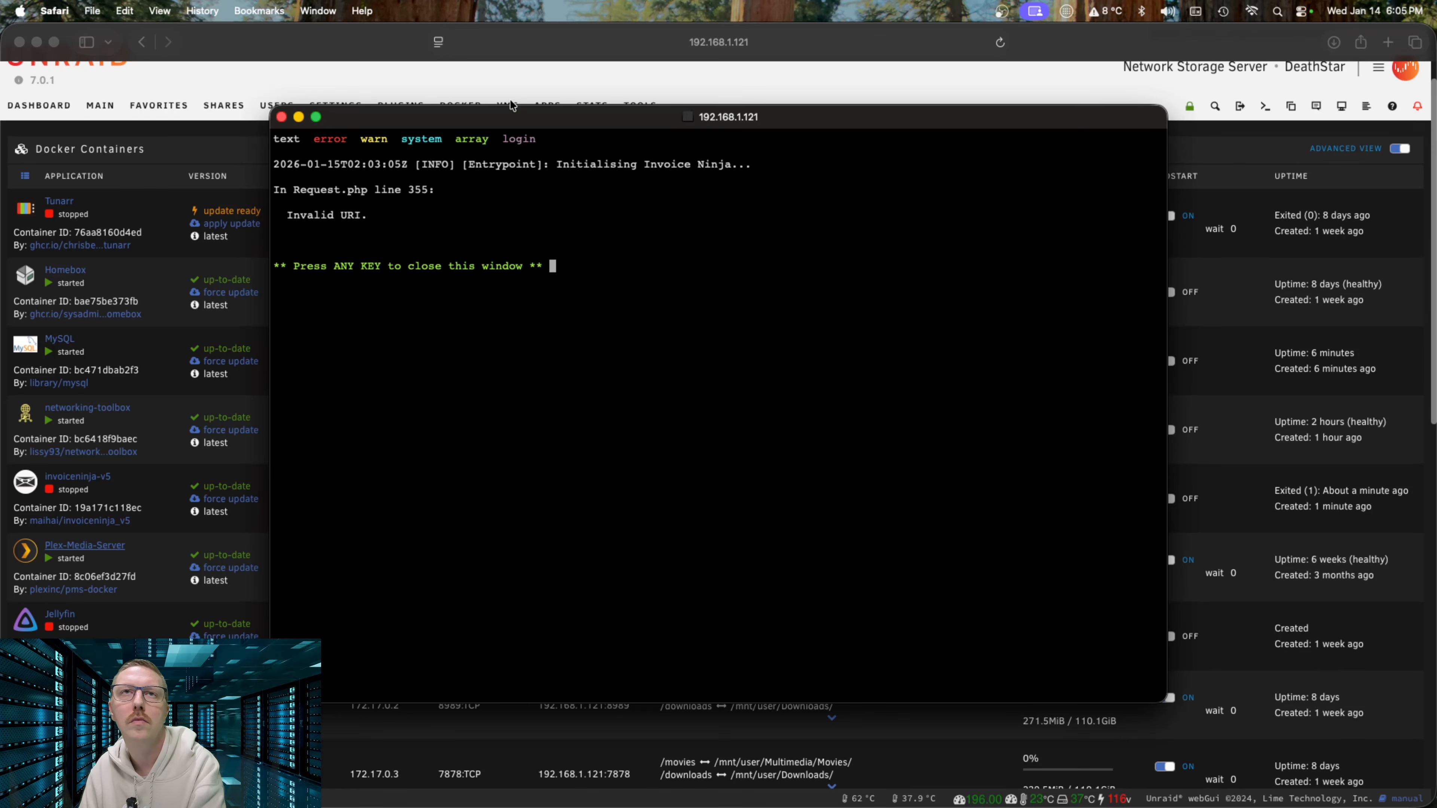
{"action": "left_click", "coordinate": [281, 119]}
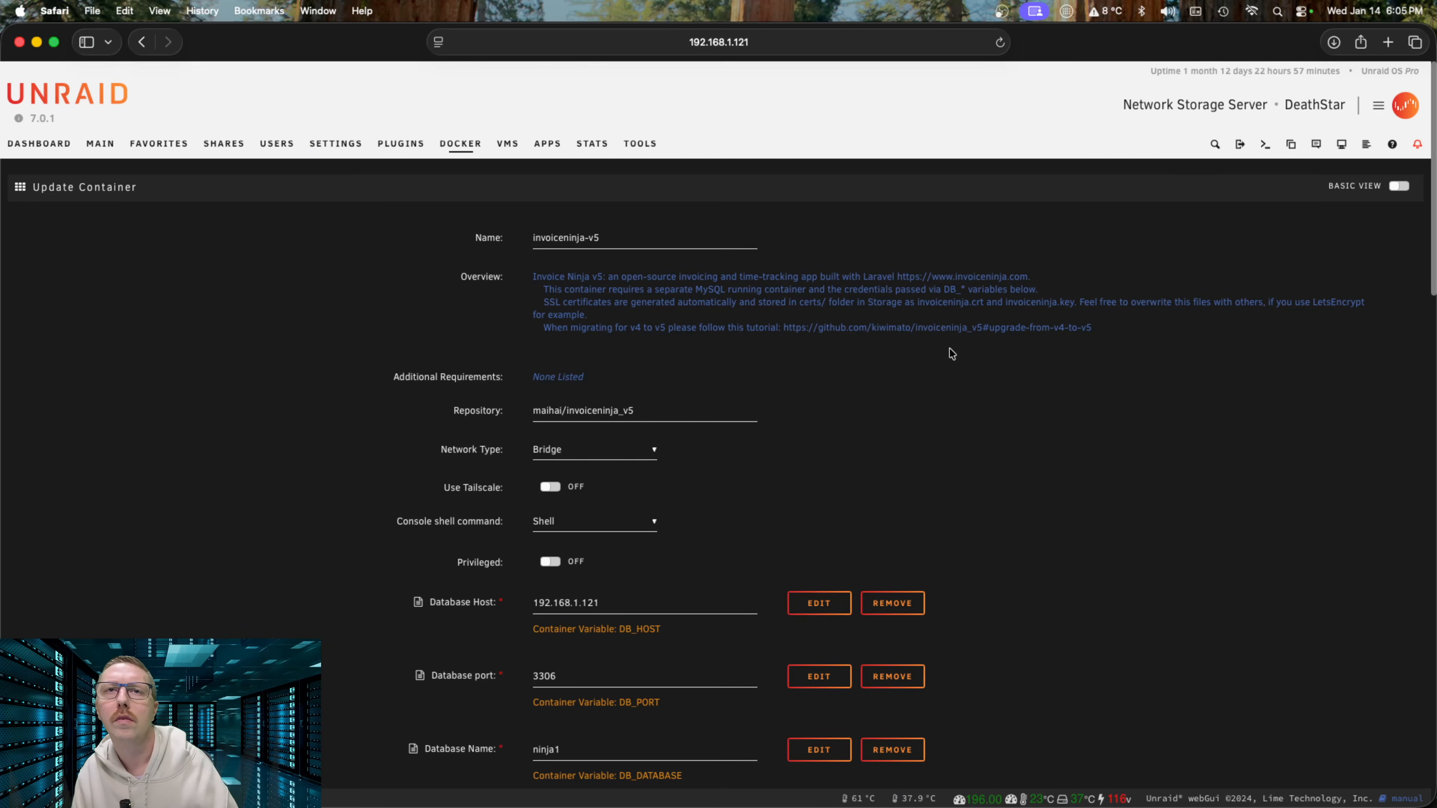
{"action": "scroll", "coordinate": [850, 427], "scroll_direction": "down", "scroll_amount": 5}
{"action": "scroll", "coordinate": [735, 509], "scroll_direction": "down", "scroll_amount": 3}
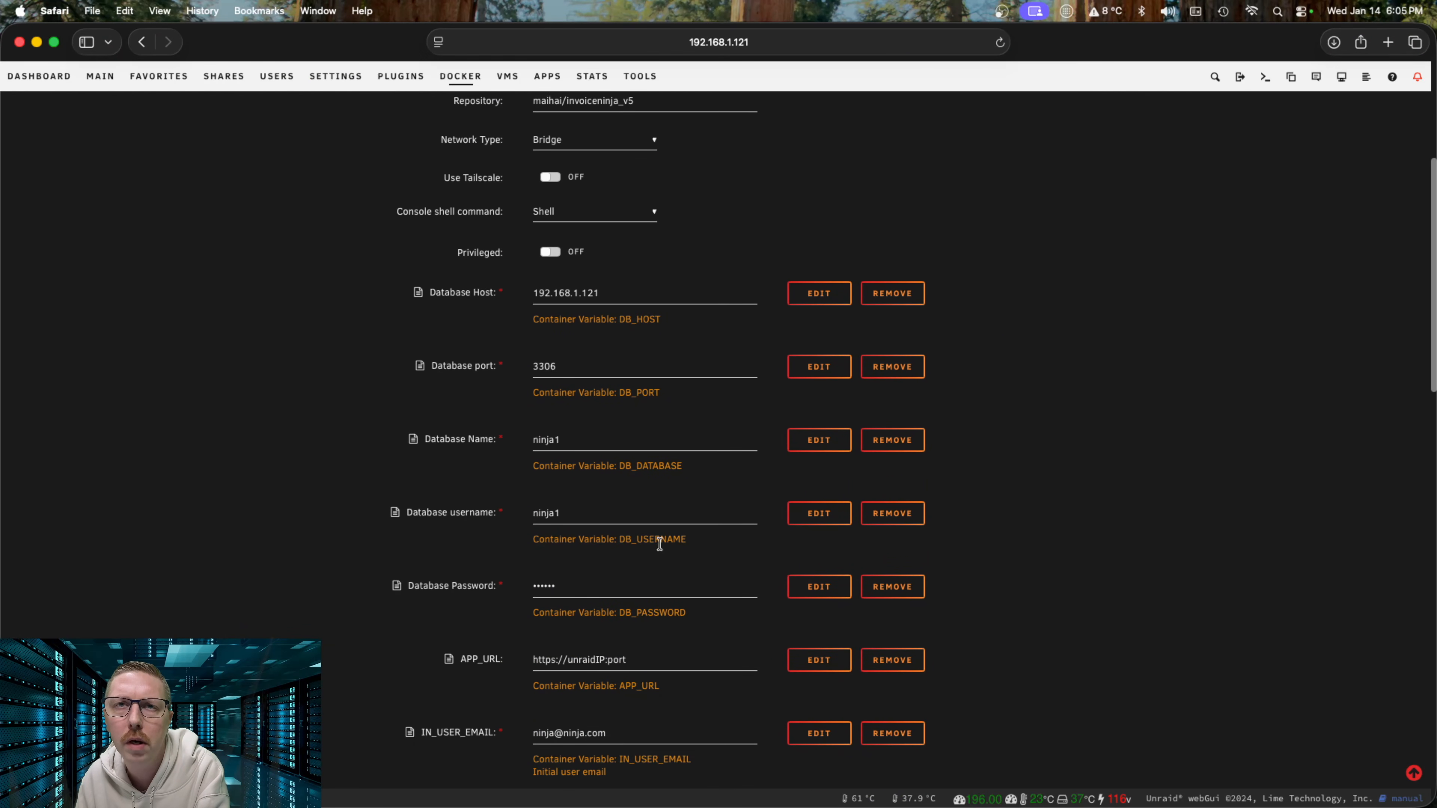
{"action": "left_click", "coordinate": [653, 591]}
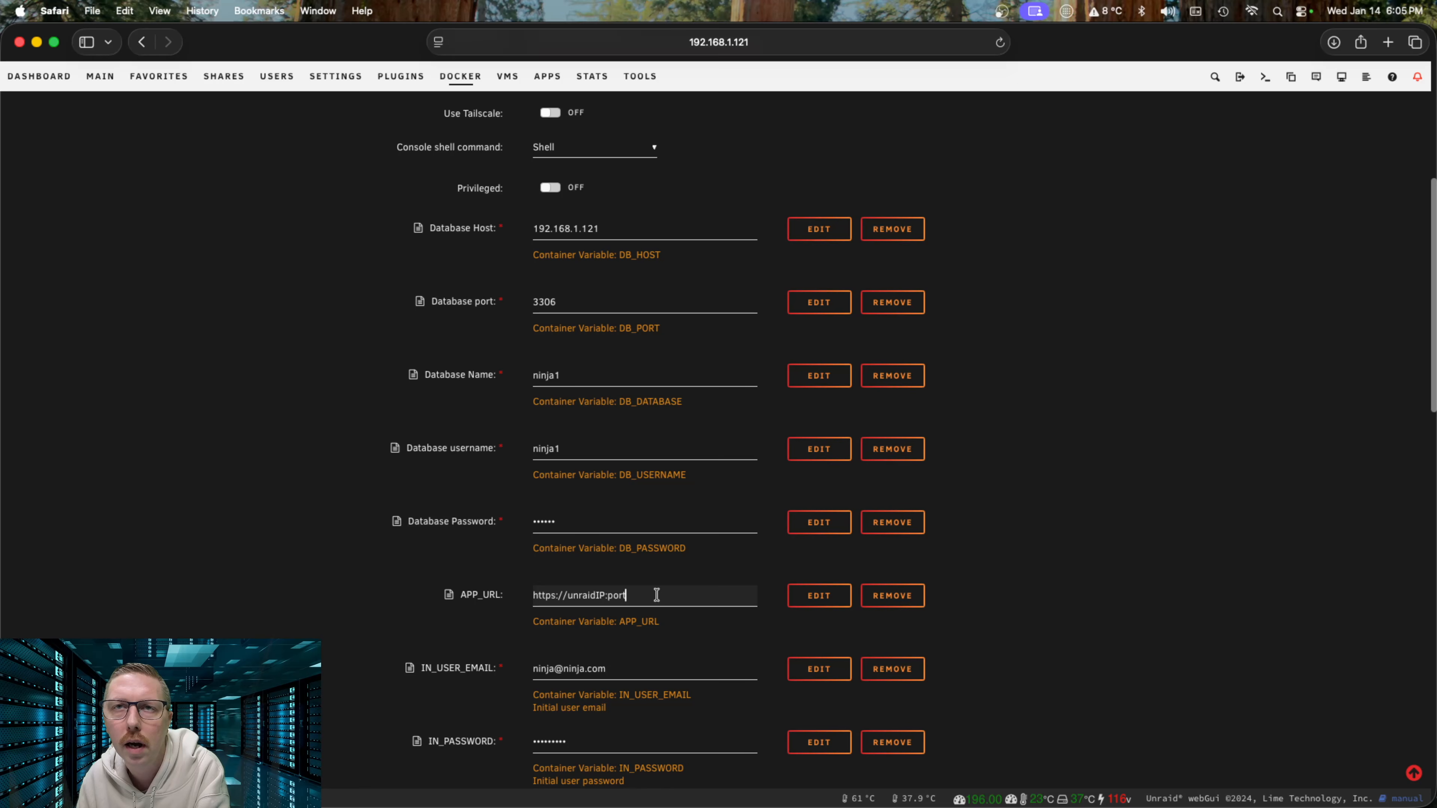
{"action": "key", "text": "super+a"}
{"action": "left_click", "coordinate": [674, 598]}
{"action": "left_click_drag", "start_coordinate": [674, 598], "coordinate": [569, 598]}
{"action": "type", "text": "19"}
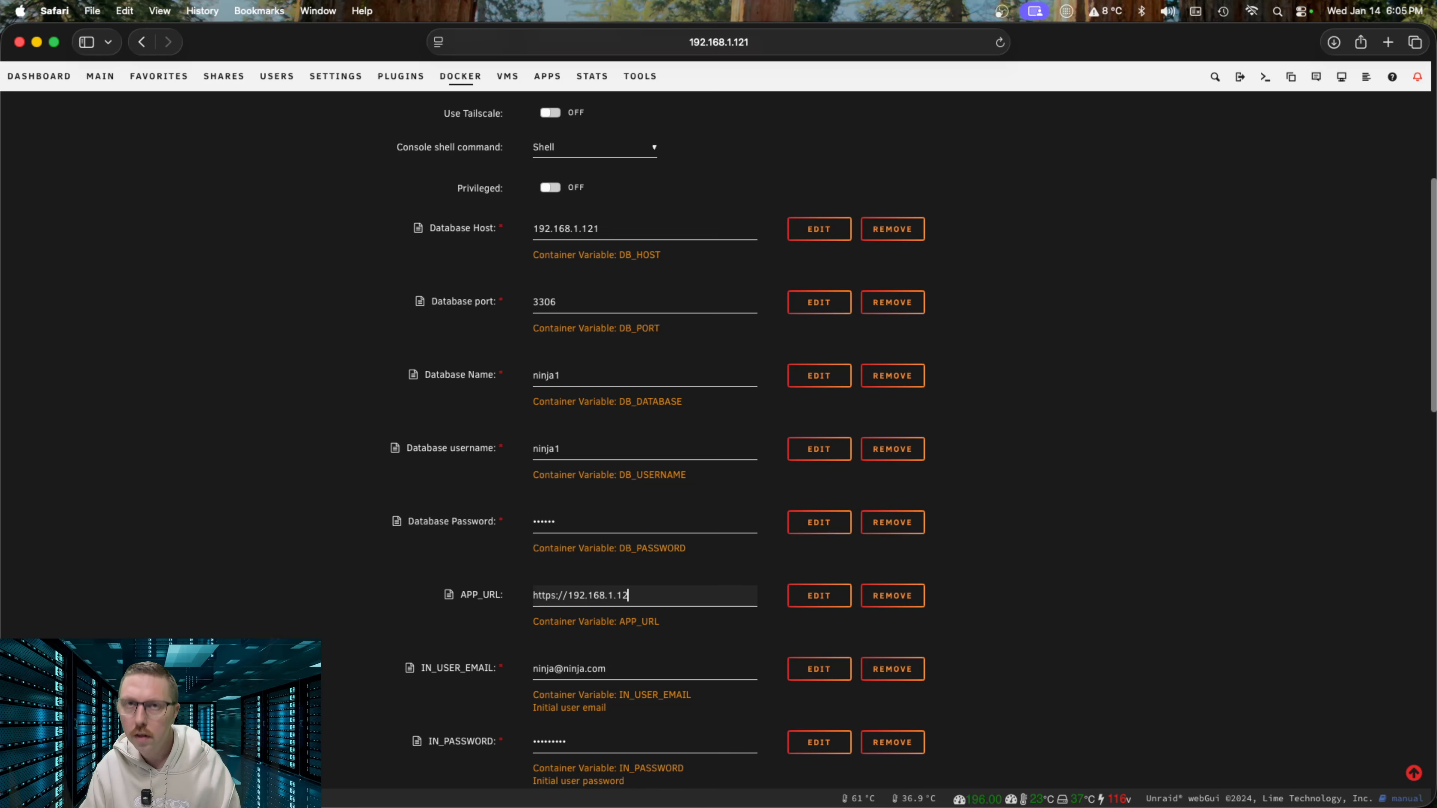
{"action": "scroll", "coordinate": [781, 633], "scroll_direction": "down", "scroll_amount": 8}
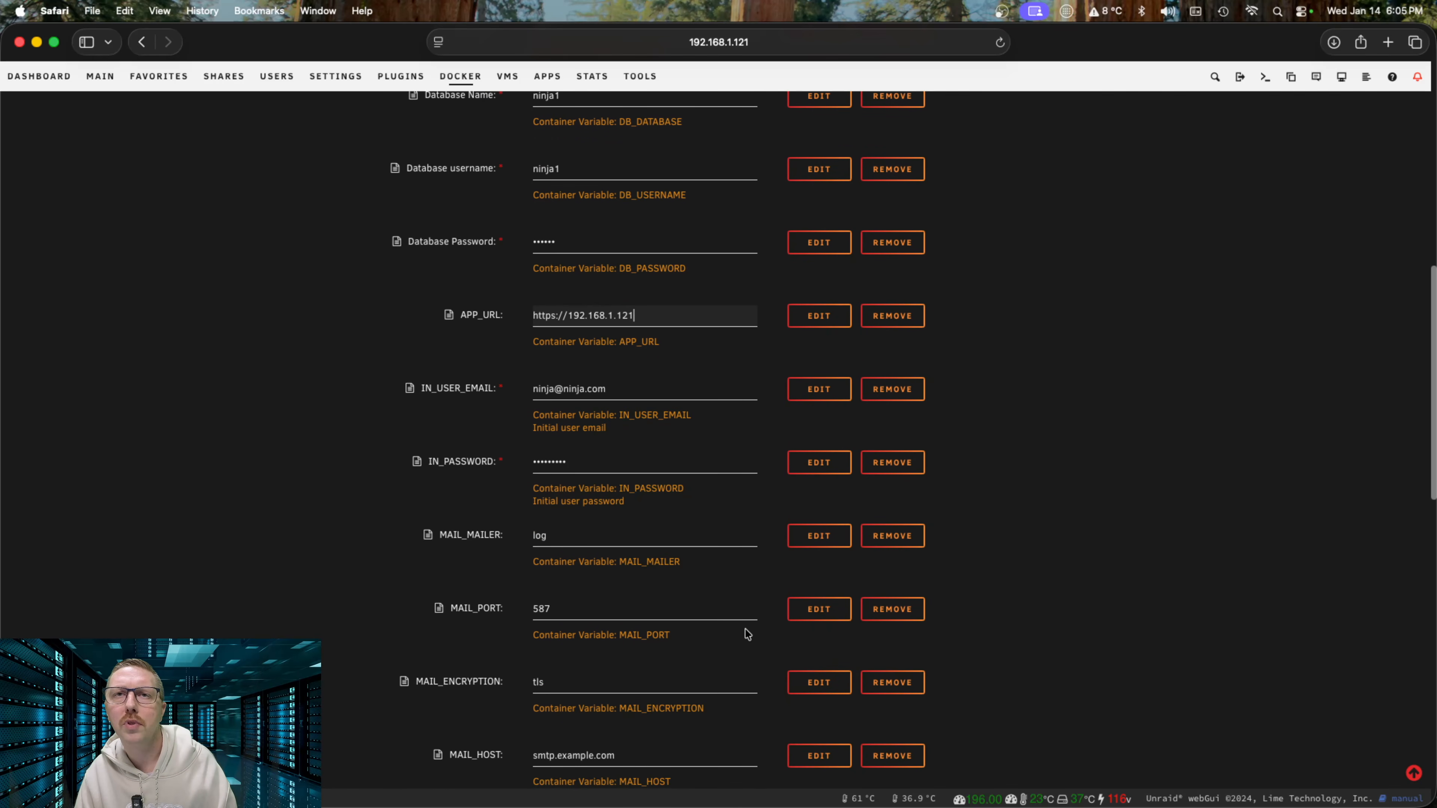
{"action": "scroll", "coordinate": [748, 634], "scroll_direction": "down", "scroll_amount": 10}
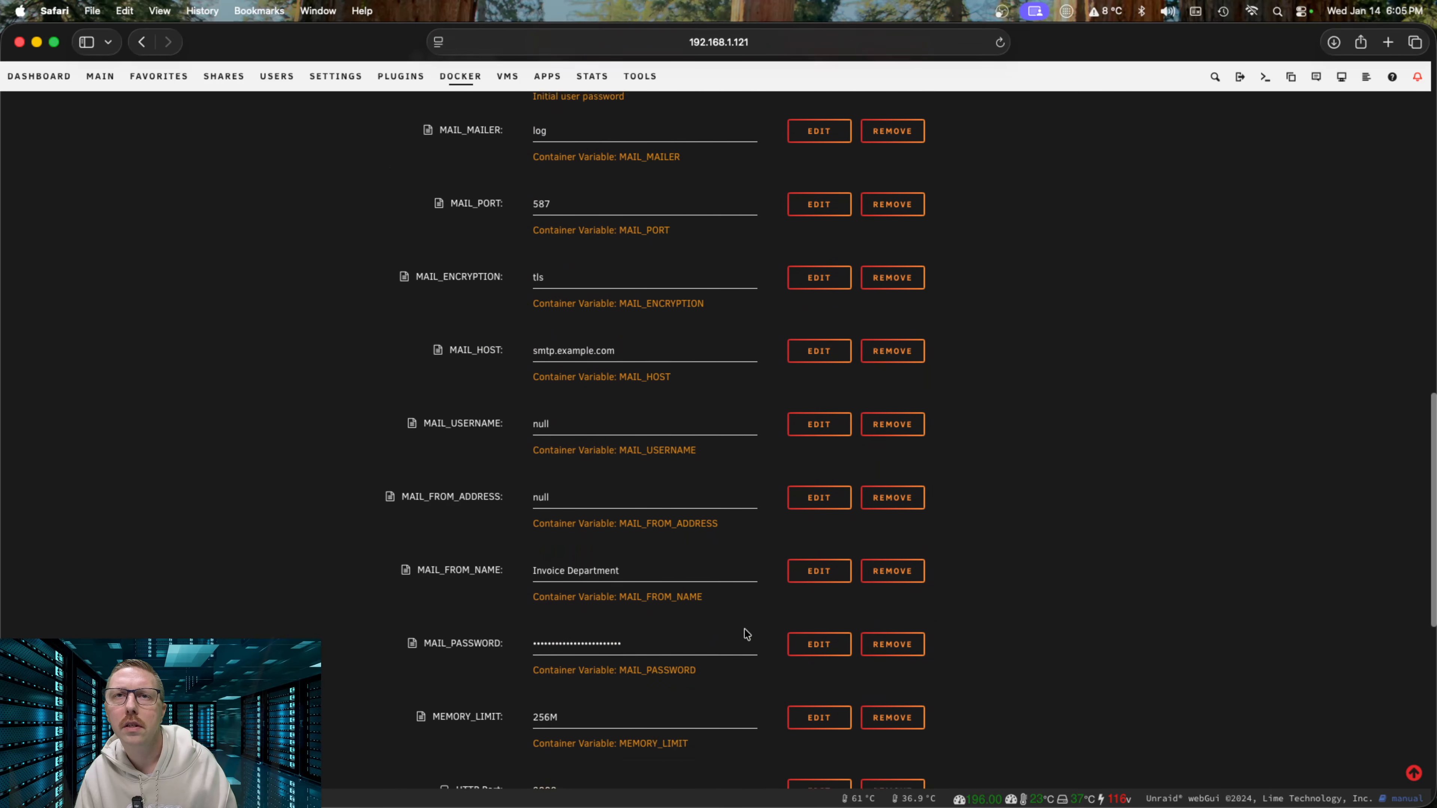
{"action": "scroll", "coordinate": [747, 634], "scroll_direction": "up", "scroll_amount": 19}
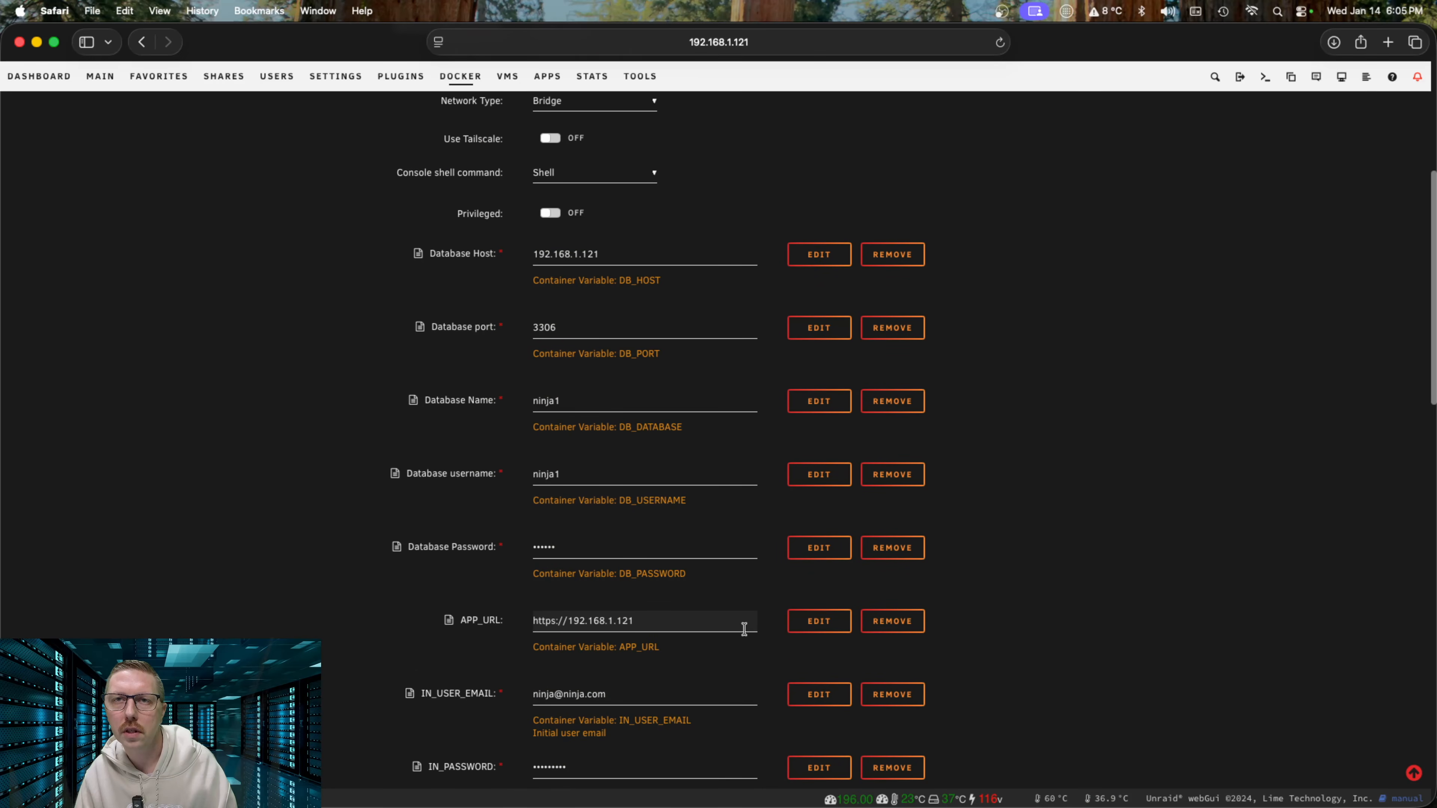
{"action": "type", "text": ":9000"}
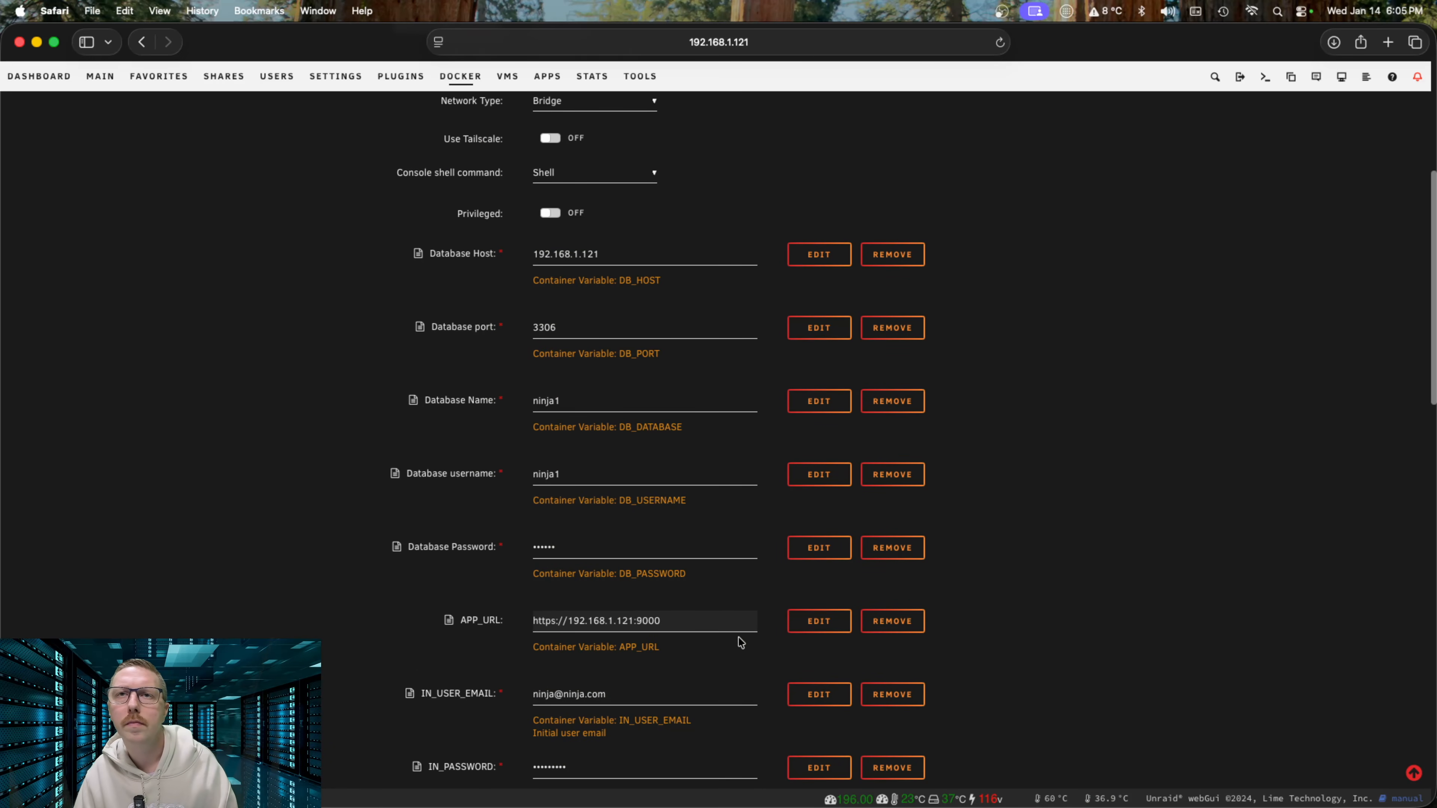
Apply the changed invoiceninja-v5 configuration to recreate the container, and decline saving the password.
{"action": "scroll", "coordinate": [741, 642], "scroll_direction": "down", "scroll_amount": 20}
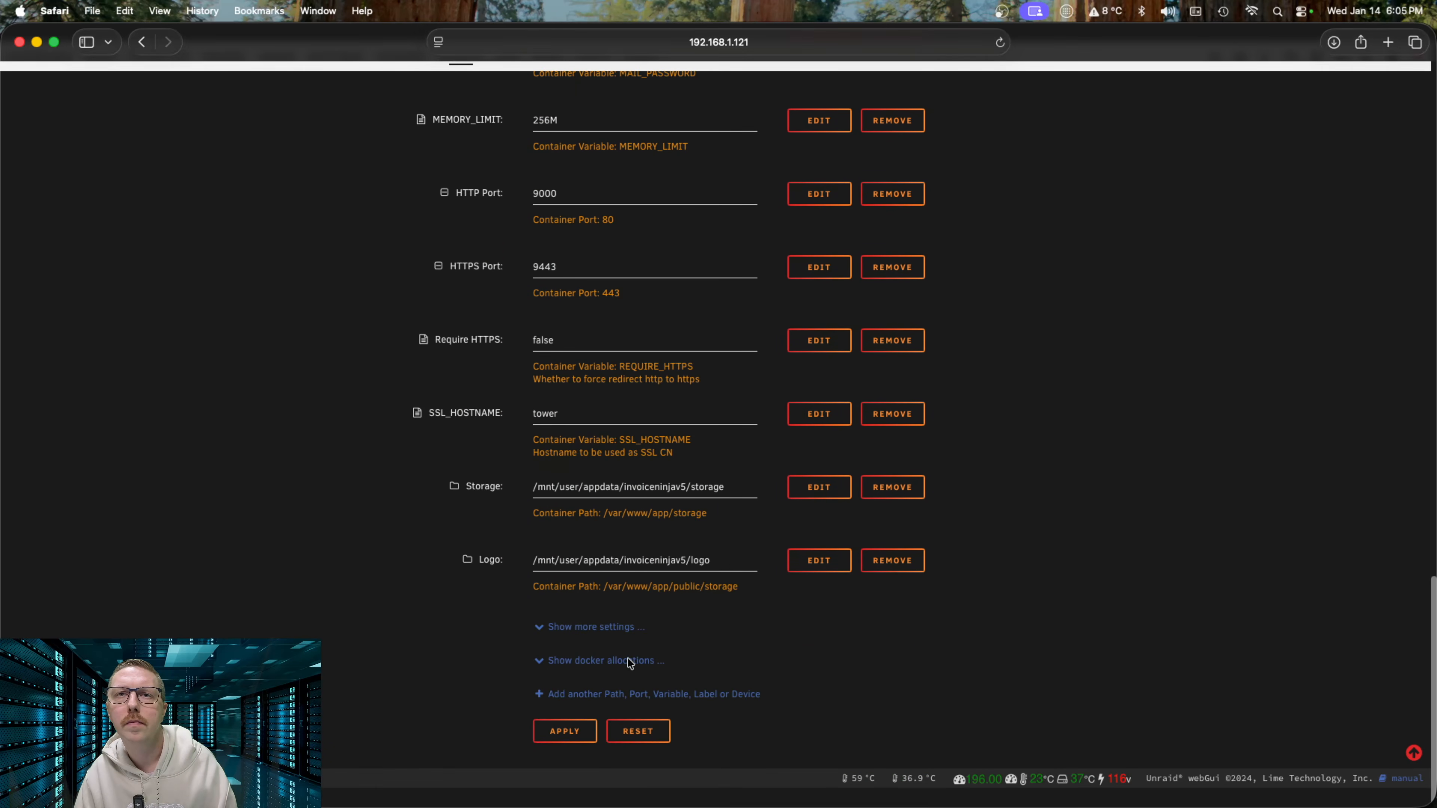
{"action": "left_click", "coordinate": [583, 751]}
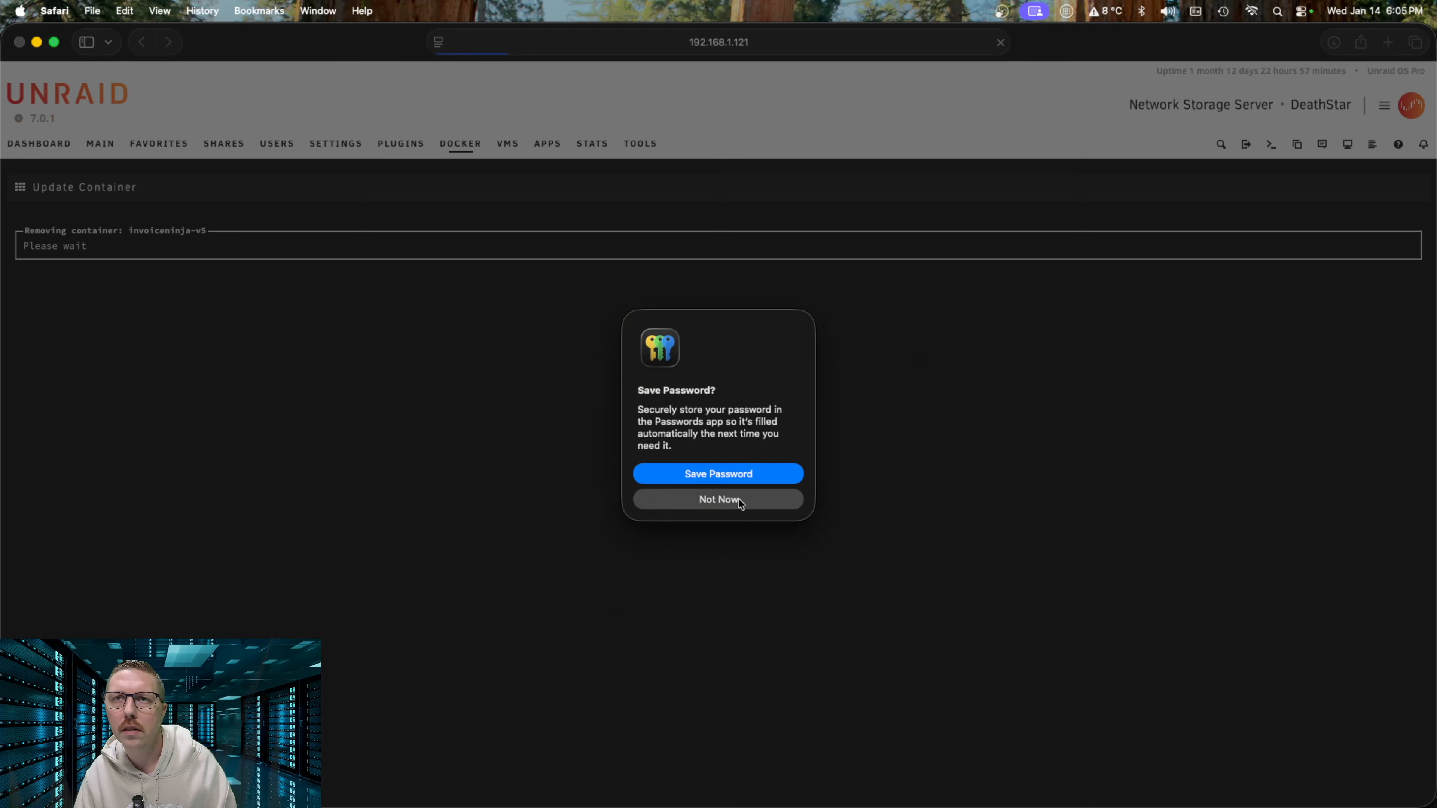
{"action": "left_click", "coordinate": [738, 498]}
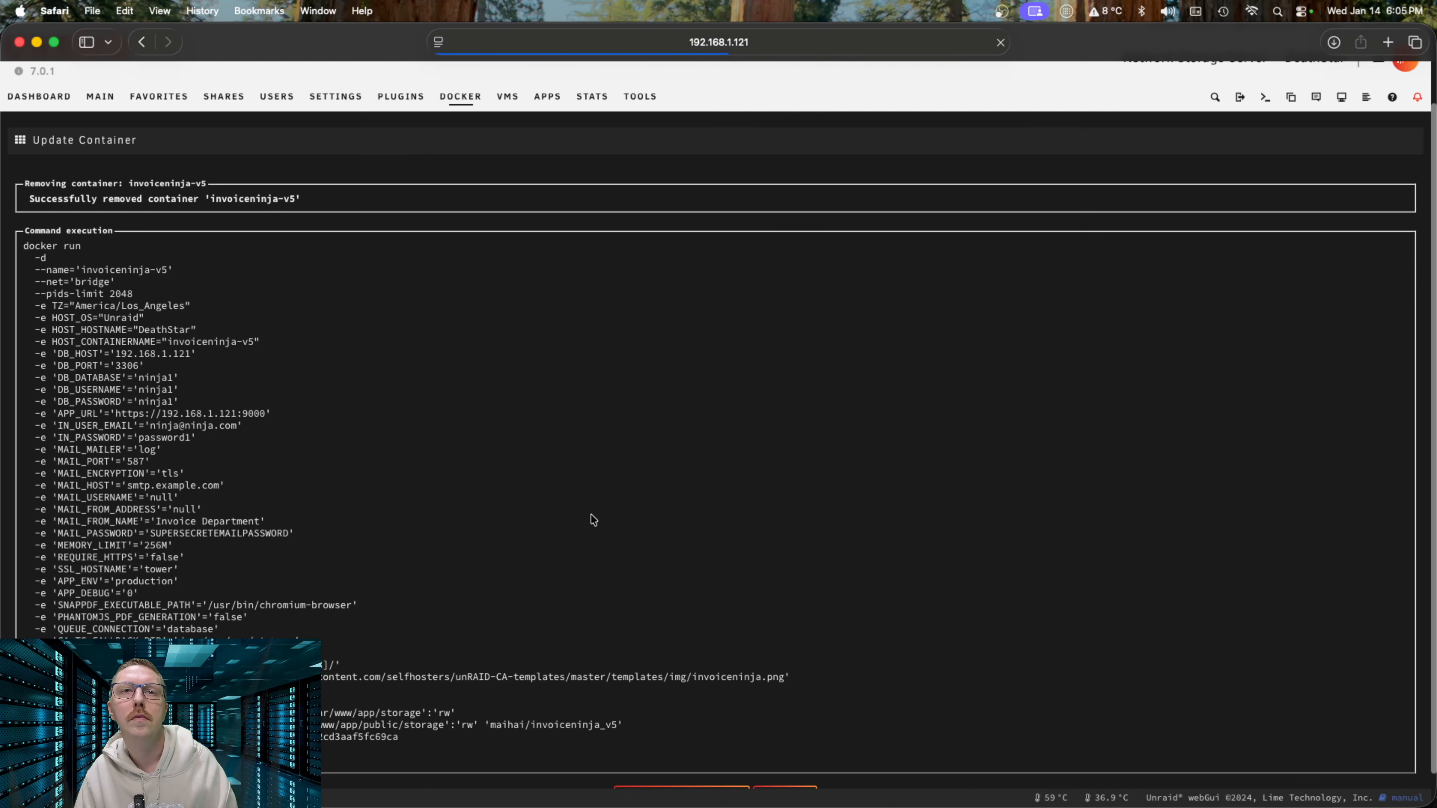
Go to the Docker containers list, read the invoiceninja-v5 log from its end back to the start for errors, and close it.
{"action": "left_click", "coordinate": [455, 102]}
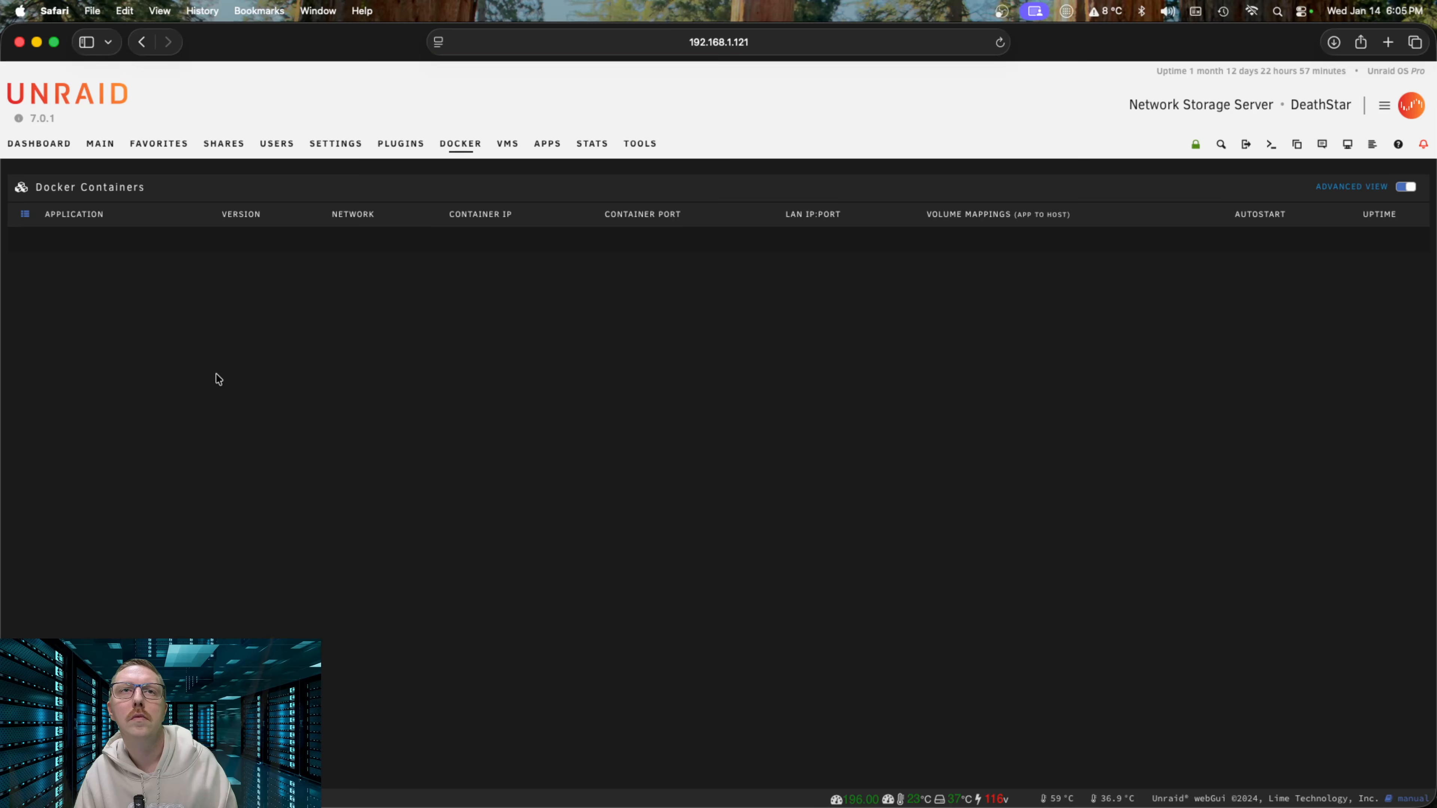
{"action": "left_click", "coordinate": [23, 529]}
{"action": "left_click", "coordinate": [50, 666]}
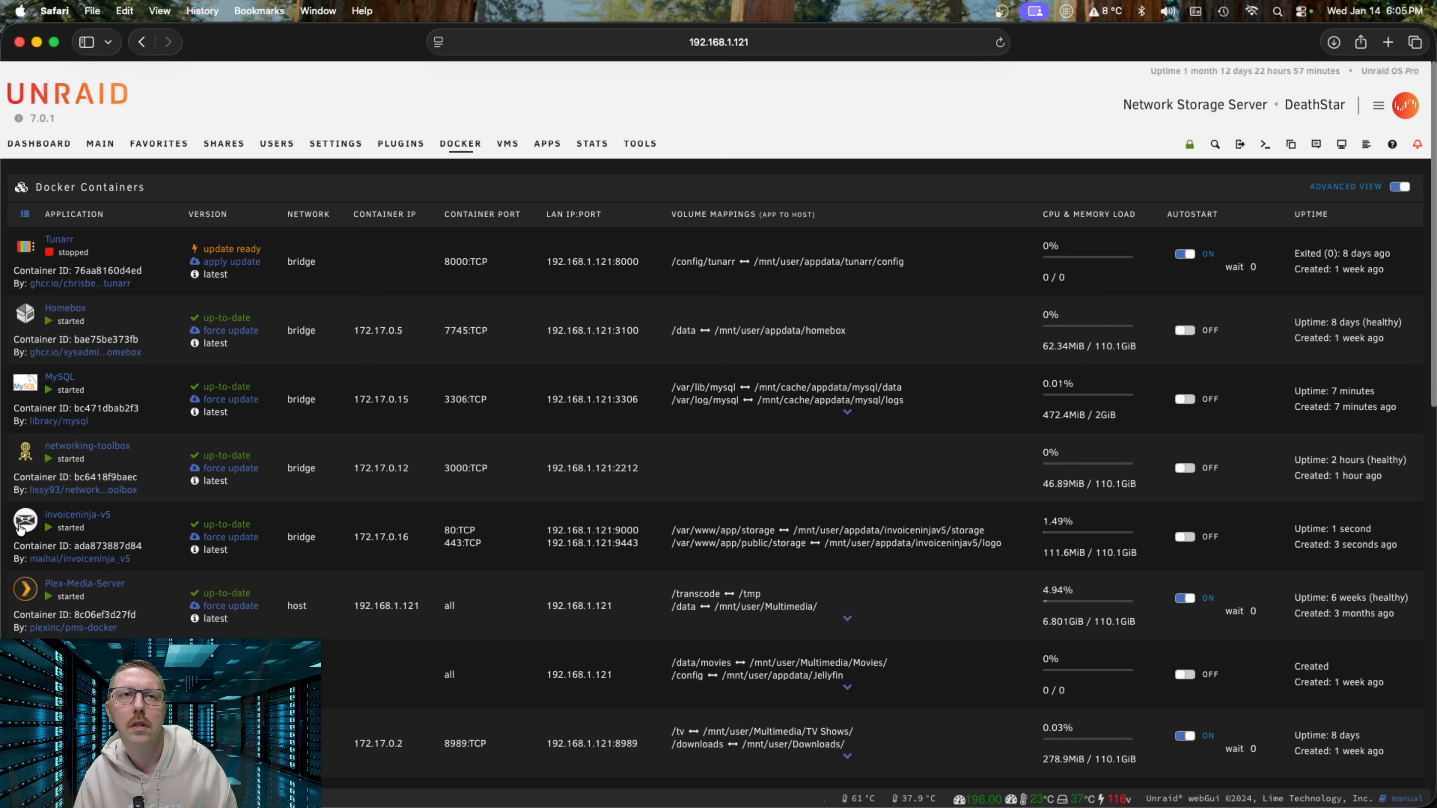
{"action": "left_click", "coordinate": [23, 529]}
{"action": "left_click", "coordinate": [50, 666]}
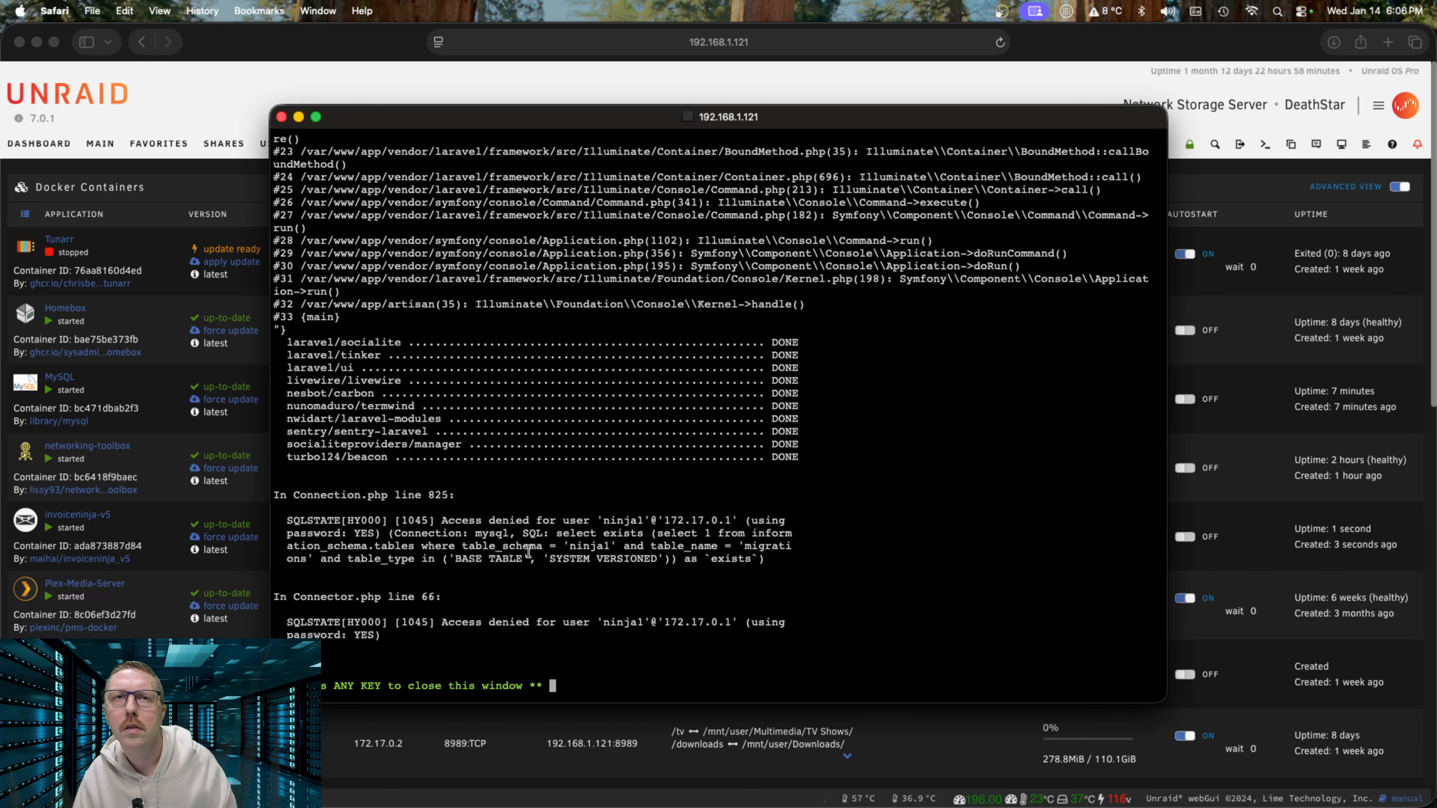
{"action": "scroll", "coordinate": [532, 550], "scroll_direction": "up", "scroll_amount": 15}
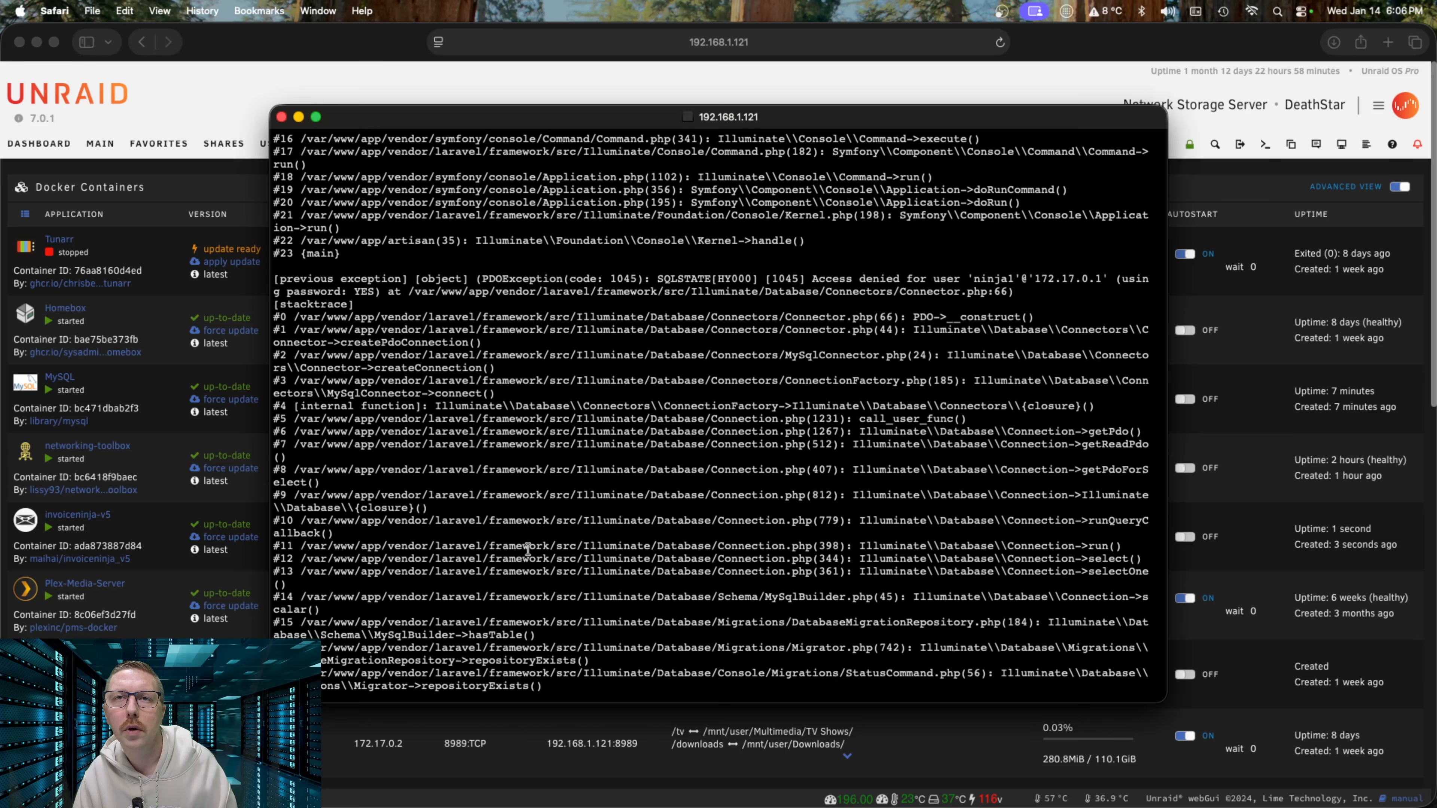
{"action": "scroll", "coordinate": [529, 549], "scroll_direction": "up", "scroll_amount": 10}
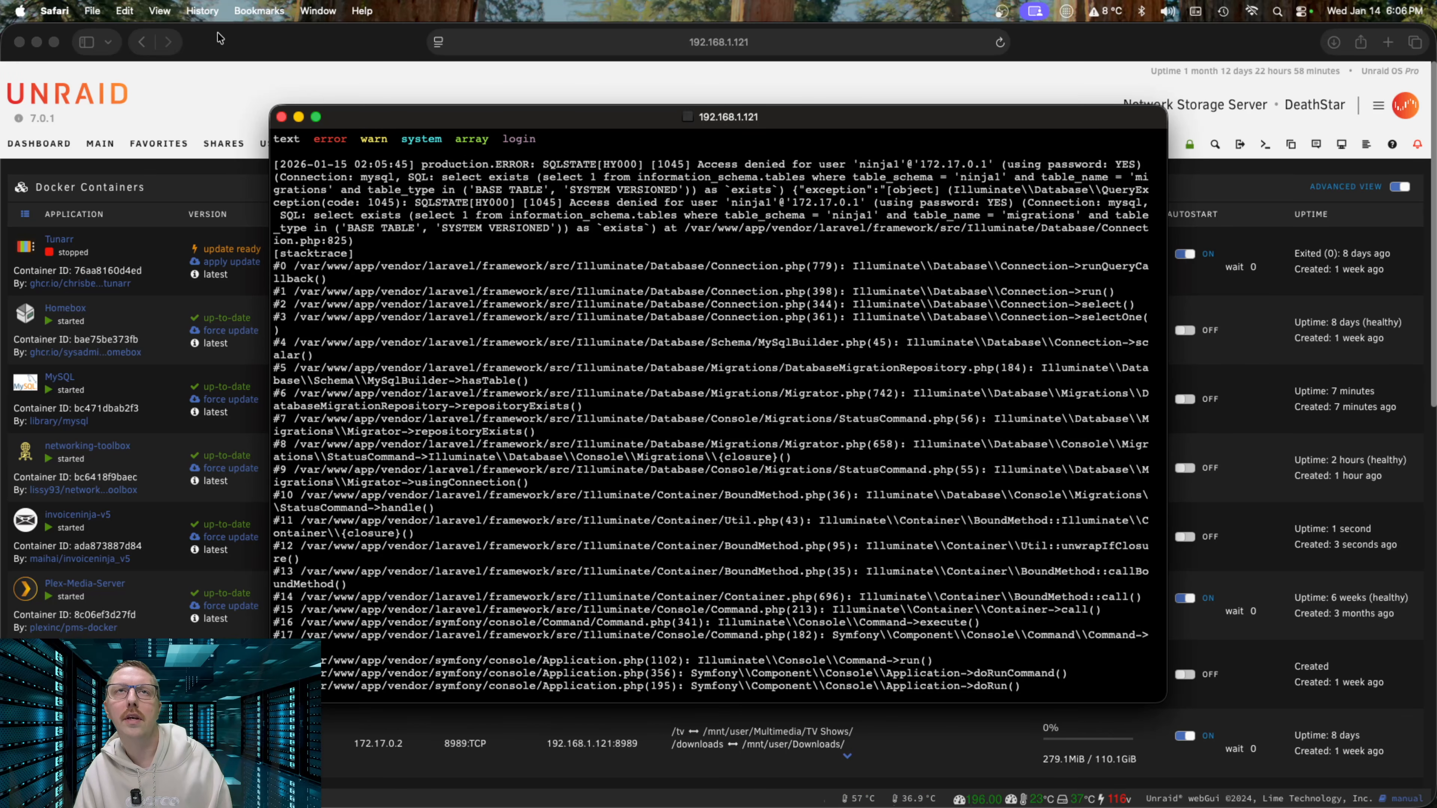
{"action": "left_click", "coordinate": [281, 116]}
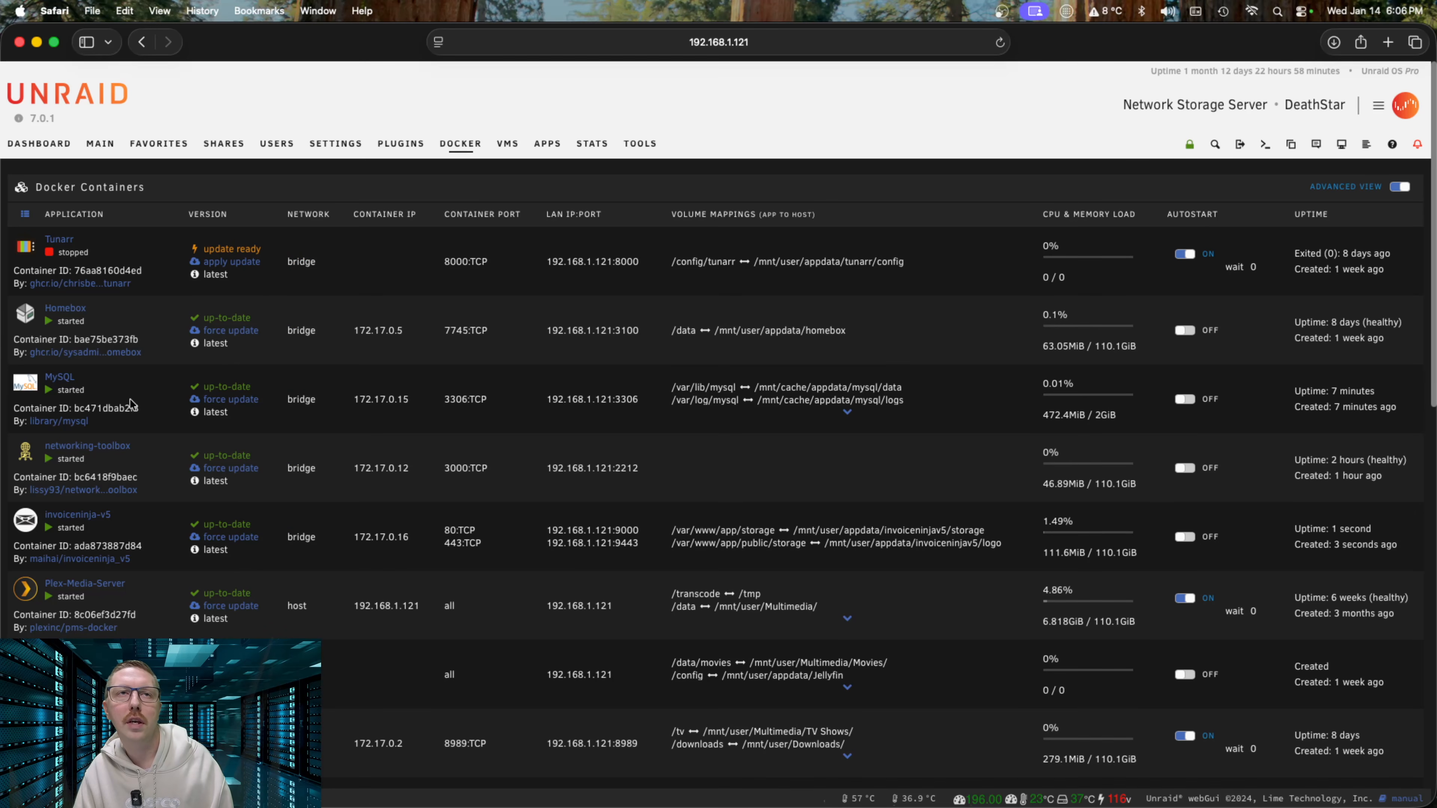
Remove the MySQL container and confirm its removal.
{"action": "left_click", "coordinate": [27, 383]}
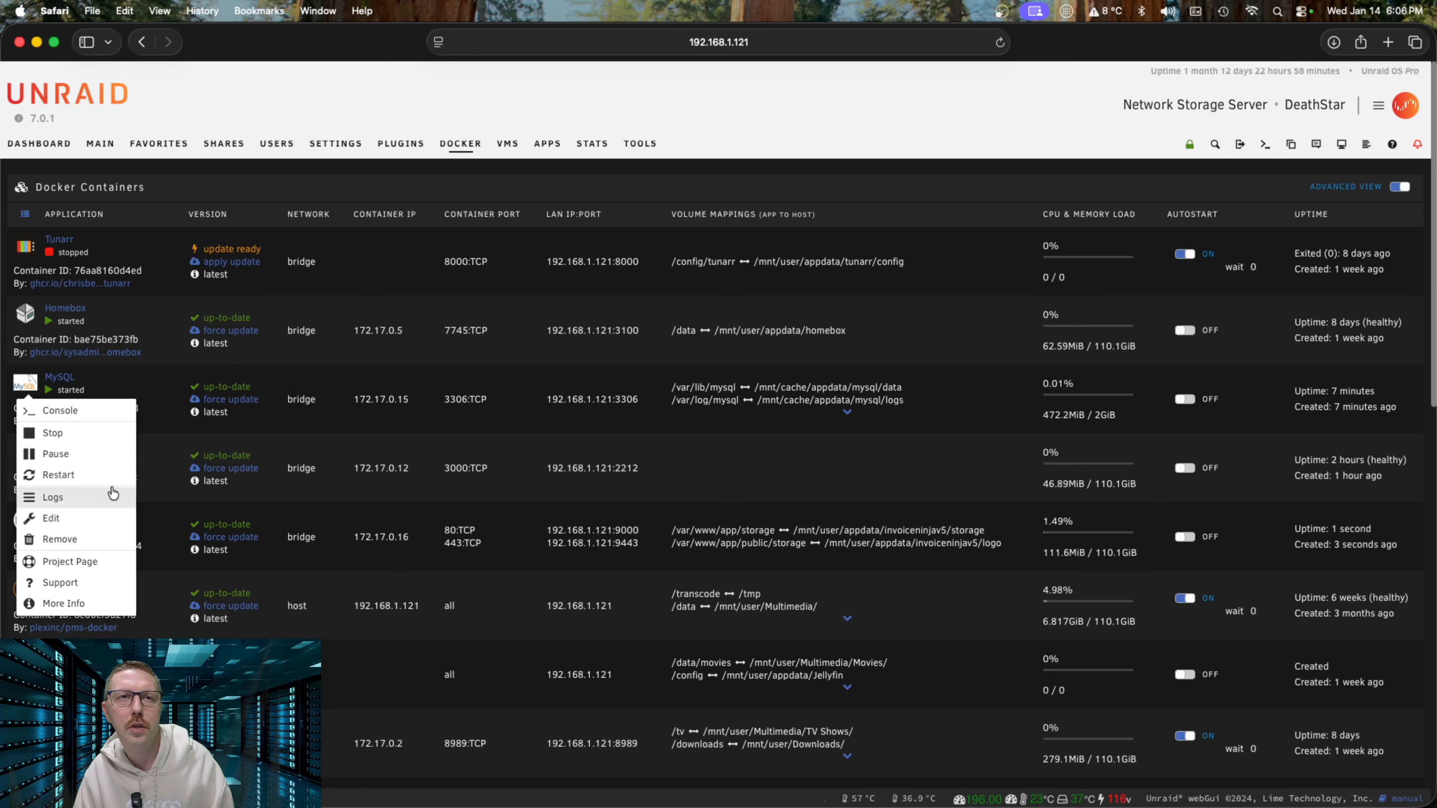
{"action": "left_click", "coordinate": [97, 541]}
{"action": "left_click", "coordinate": [679, 531]}
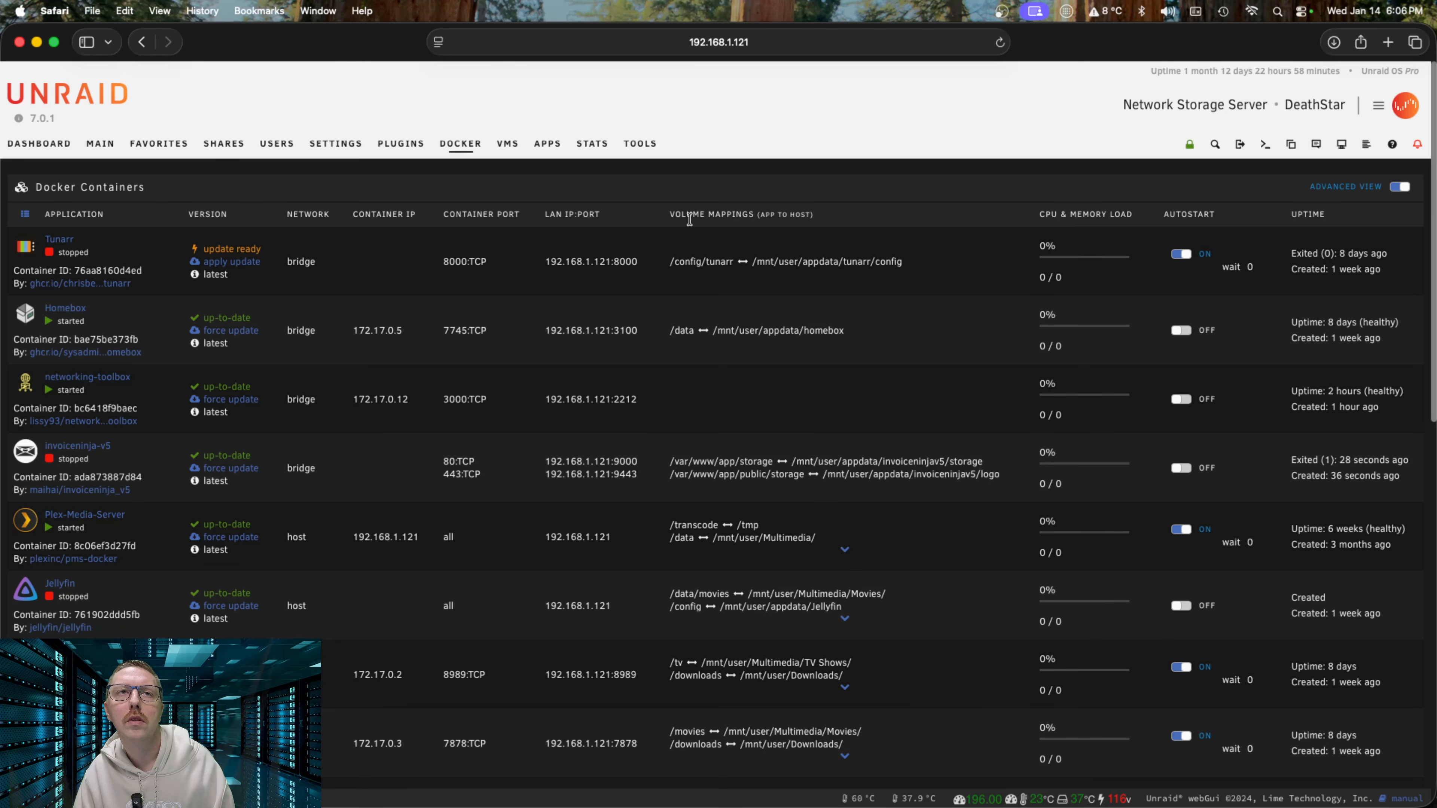
Delete all the orphaned invoiceninja_docker and mysql appdata folders with the CA Cleanup Appdata plugin.
{"action": "left_click", "coordinate": [538, 148]}
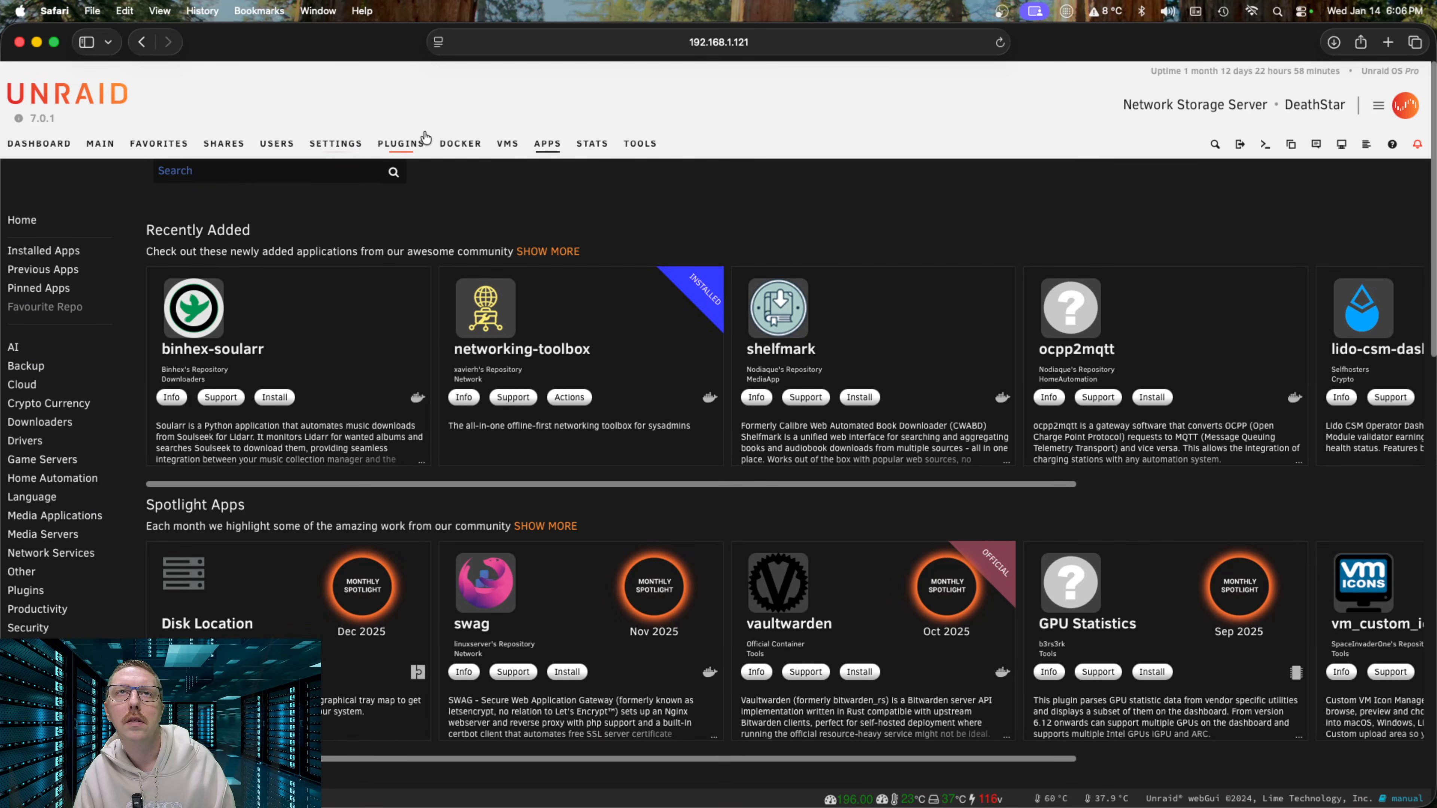
{"action": "left_click", "coordinate": [411, 146]}
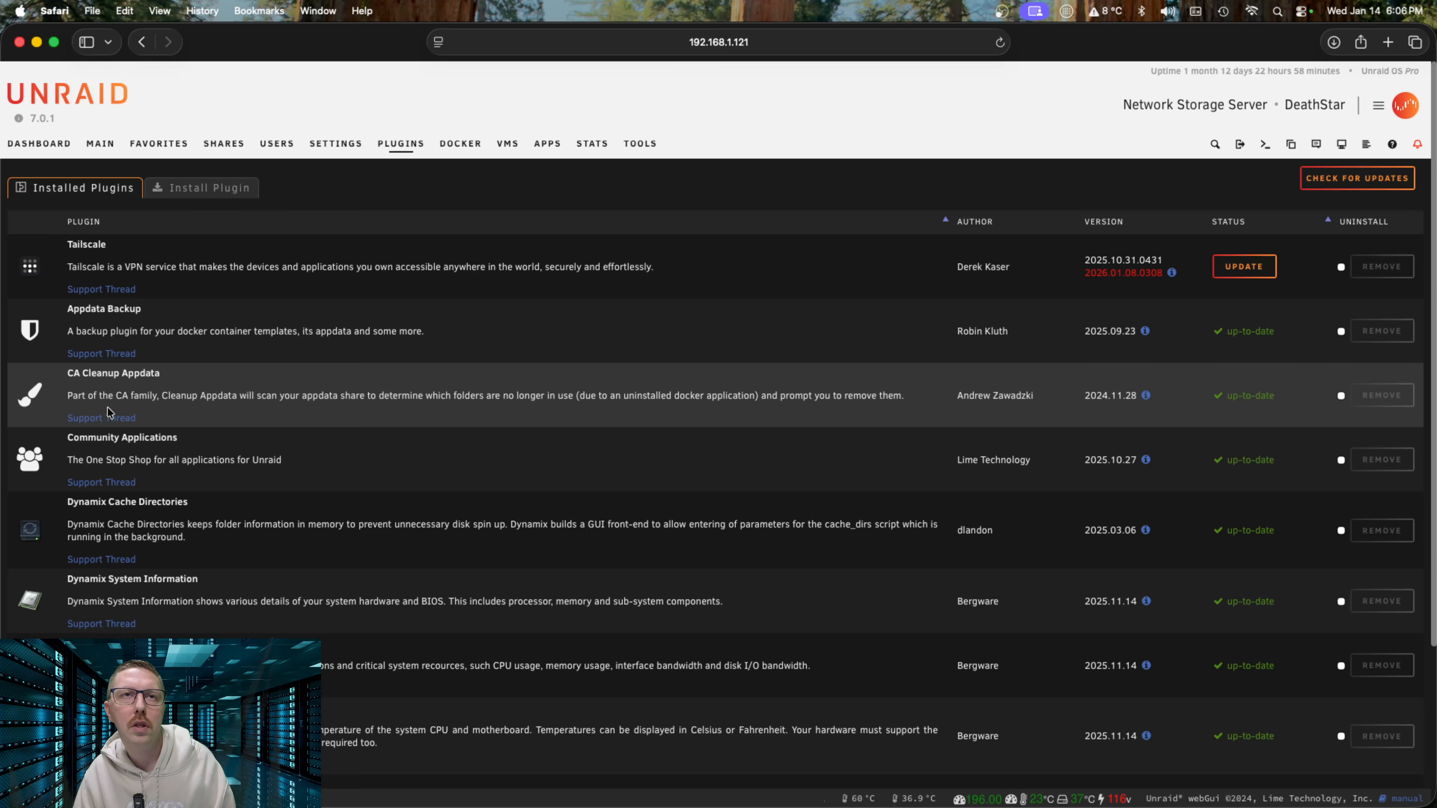
{"action": "left_click", "coordinate": [22, 402]}
{"action": "left_click", "coordinate": [42, 402]}
{"action": "left_click", "coordinate": [56, 552]}
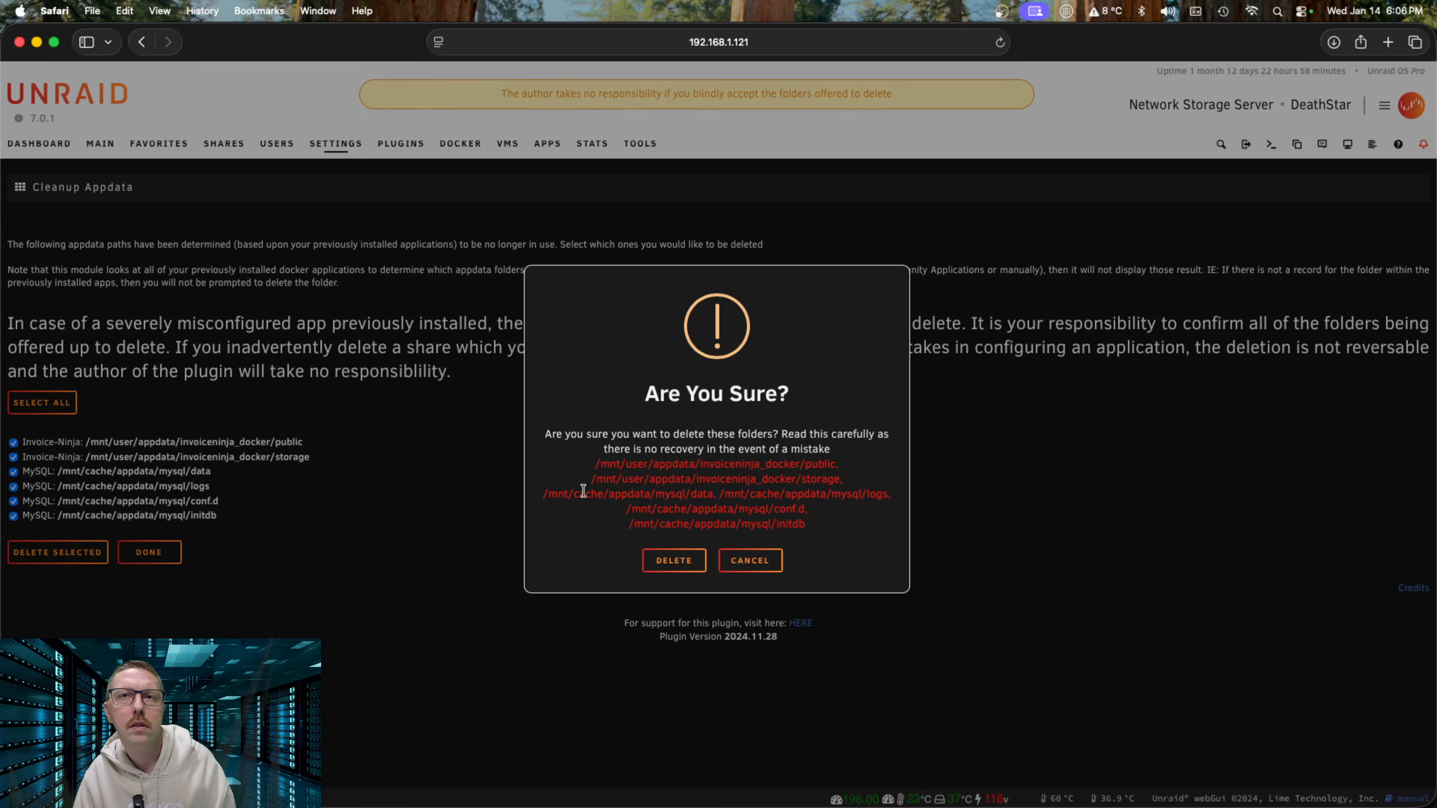
{"action": "left_click", "coordinate": [673, 560]}
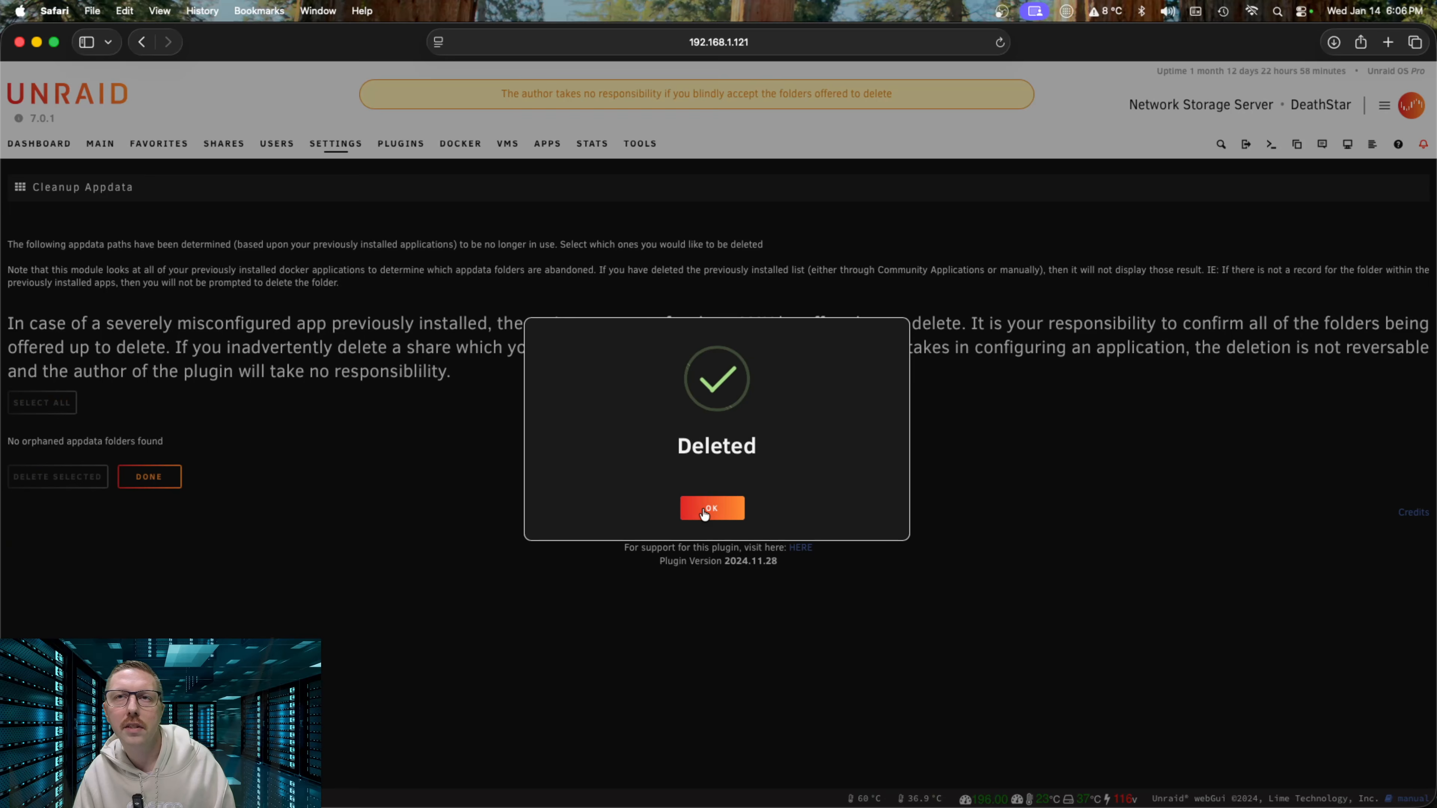
{"action": "left_click", "coordinate": [713, 510]}
Search the community apps for mysql and open the install template of the official MySQL container.
{"action": "left_click", "coordinate": [548, 145]}
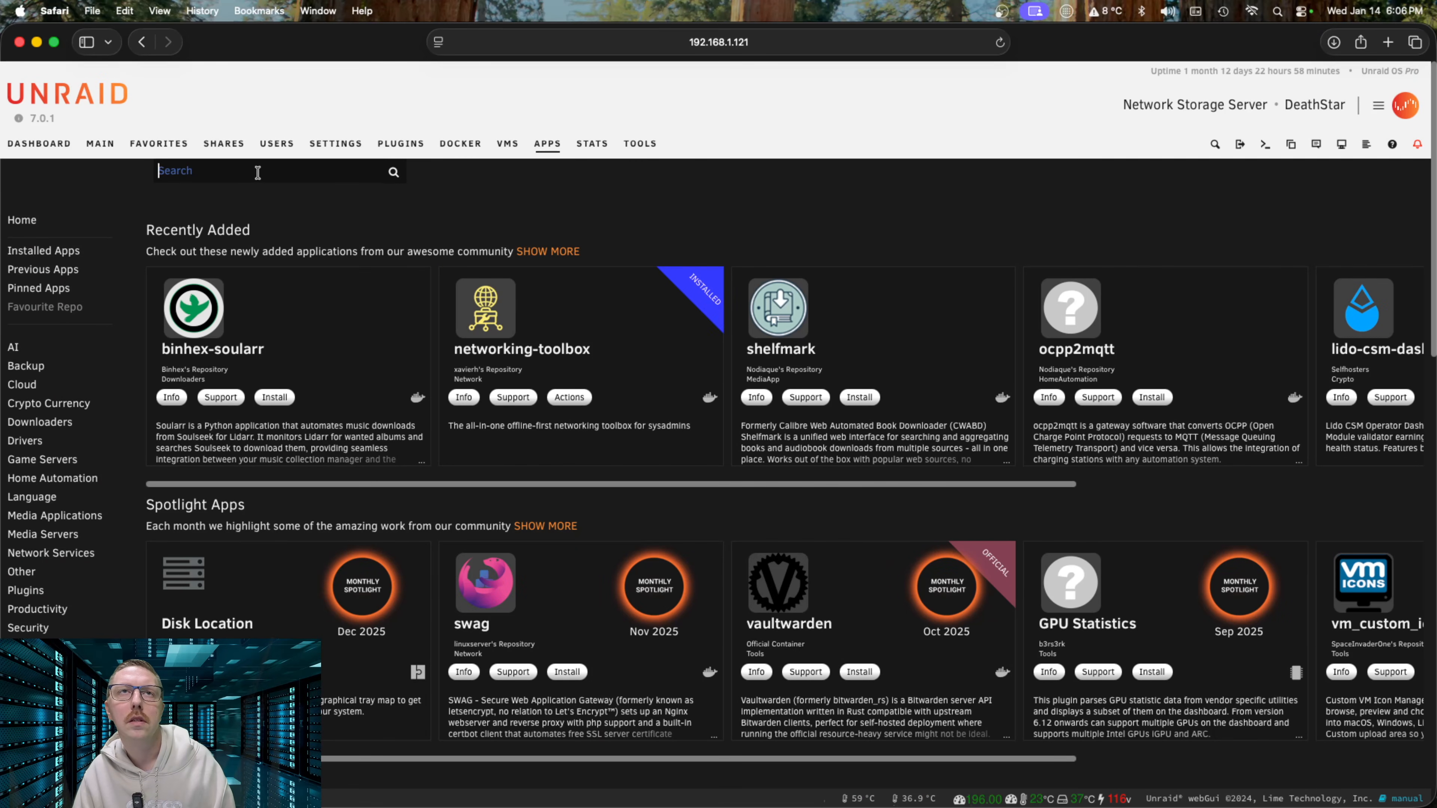
{"action": "left_click", "coordinate": [258, 172]}
{"action": "type", "text": "mysql"}
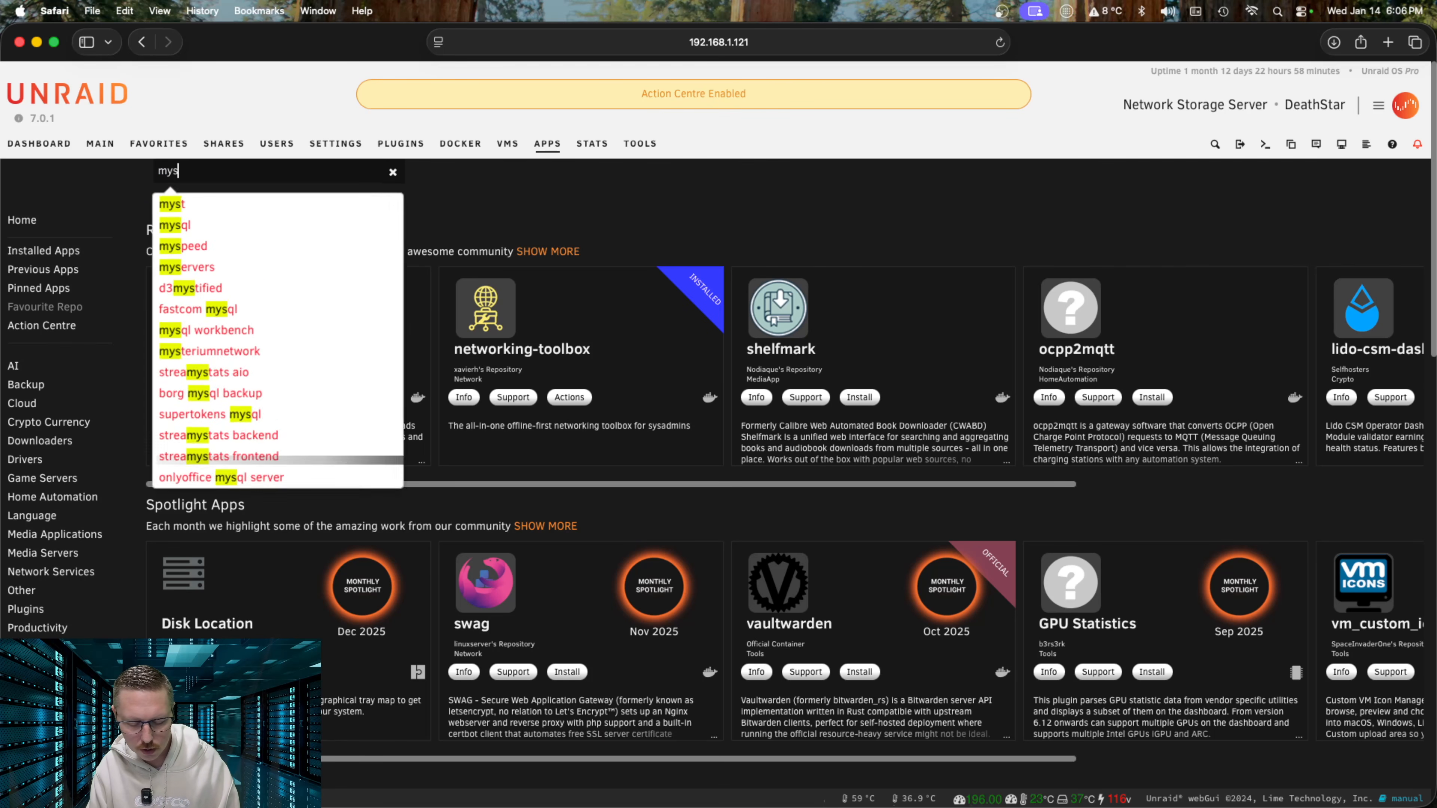
{"action": "key", "text": "Return"}
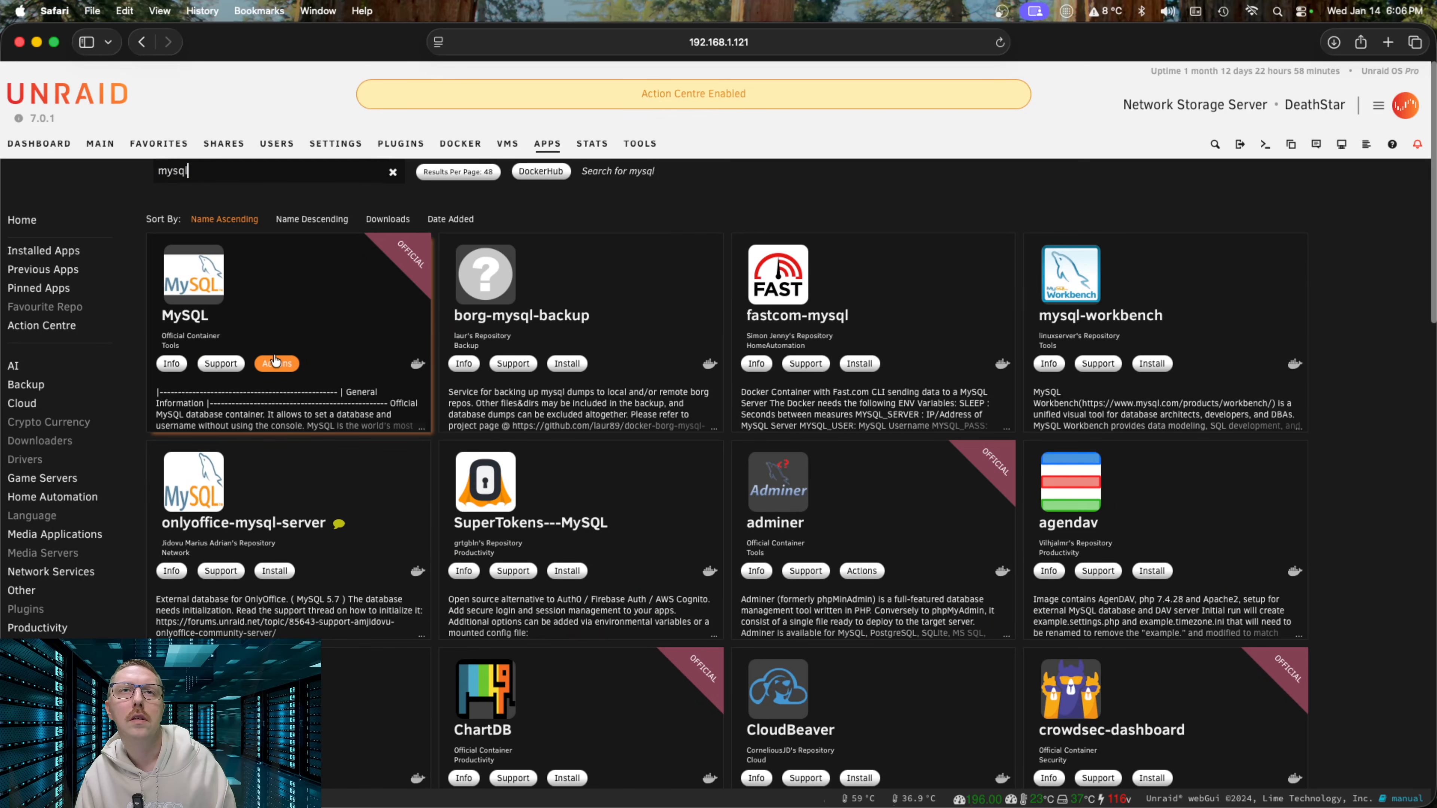
{"action": "left_click", "coordinate": [270, 365]}
{"action": "left_click", "coordinate": [299, 418]}
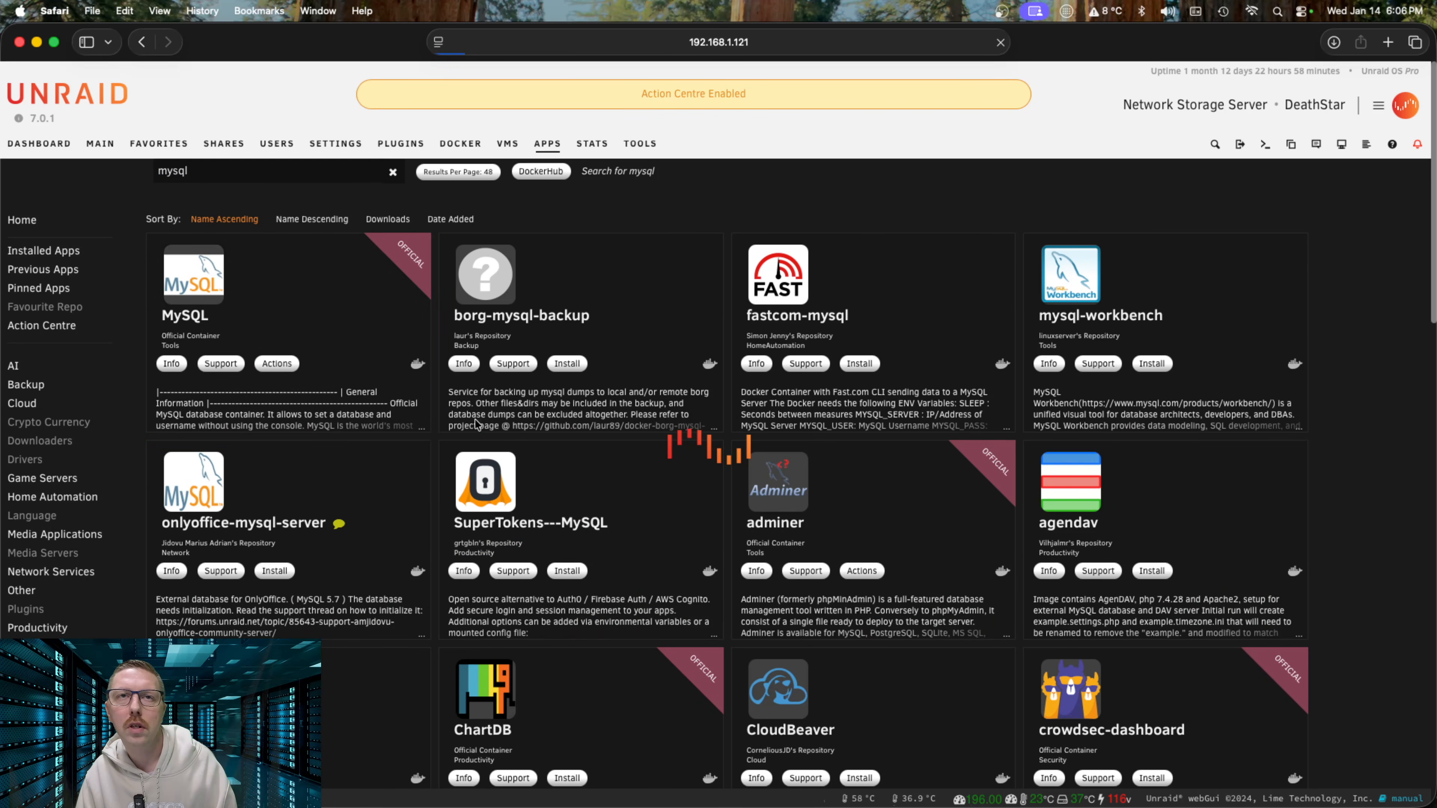
Keep random root password generation at yes, set the MySQL database name and user to ninja1, and enter the database password.
{"action": "scroll", "coordinate": [713, 459], "scroll_direction": "down", "scroll_amount": 15}
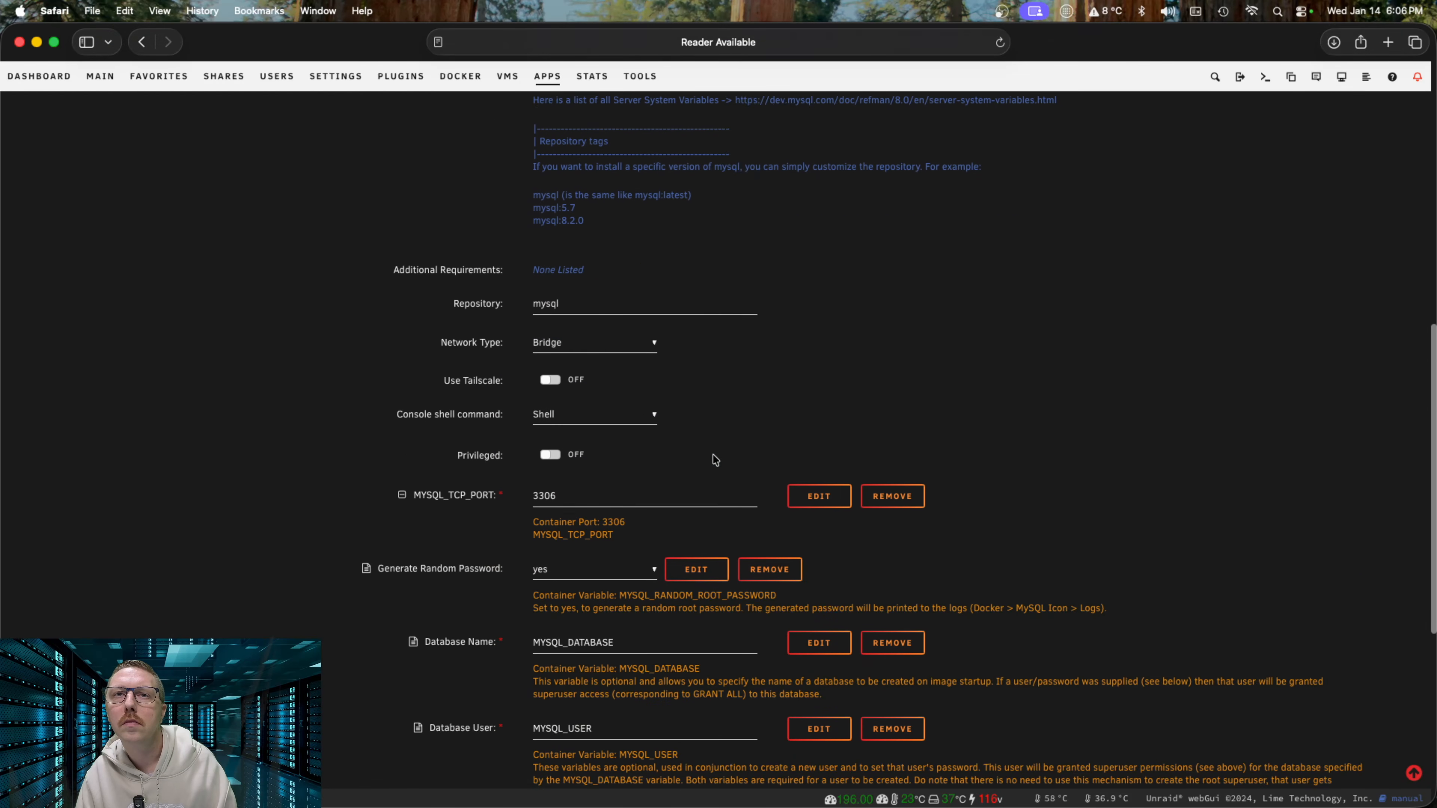
{"action": "scroll", "coordinate": [713, 454], "scroll_direction": "down", "scroll_amount": 3}
{"action": "scroll", "coordinate": [679, 396], "scroll_direction": "up", "scroll_amount": 4}
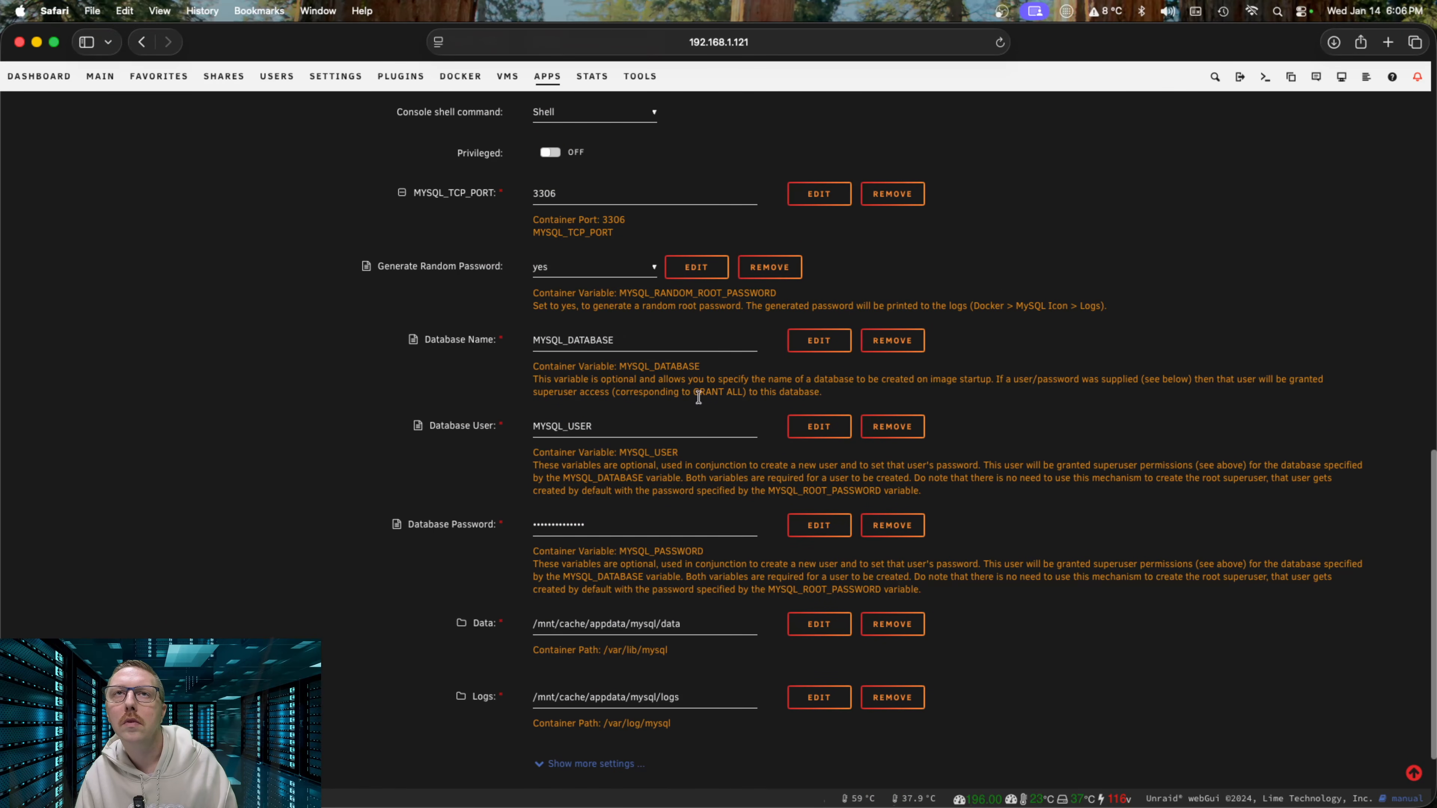
{"action": "left_click", "coordinate": [631, 277]}
{"action": "left_click", "coordinate": [678, 245]}
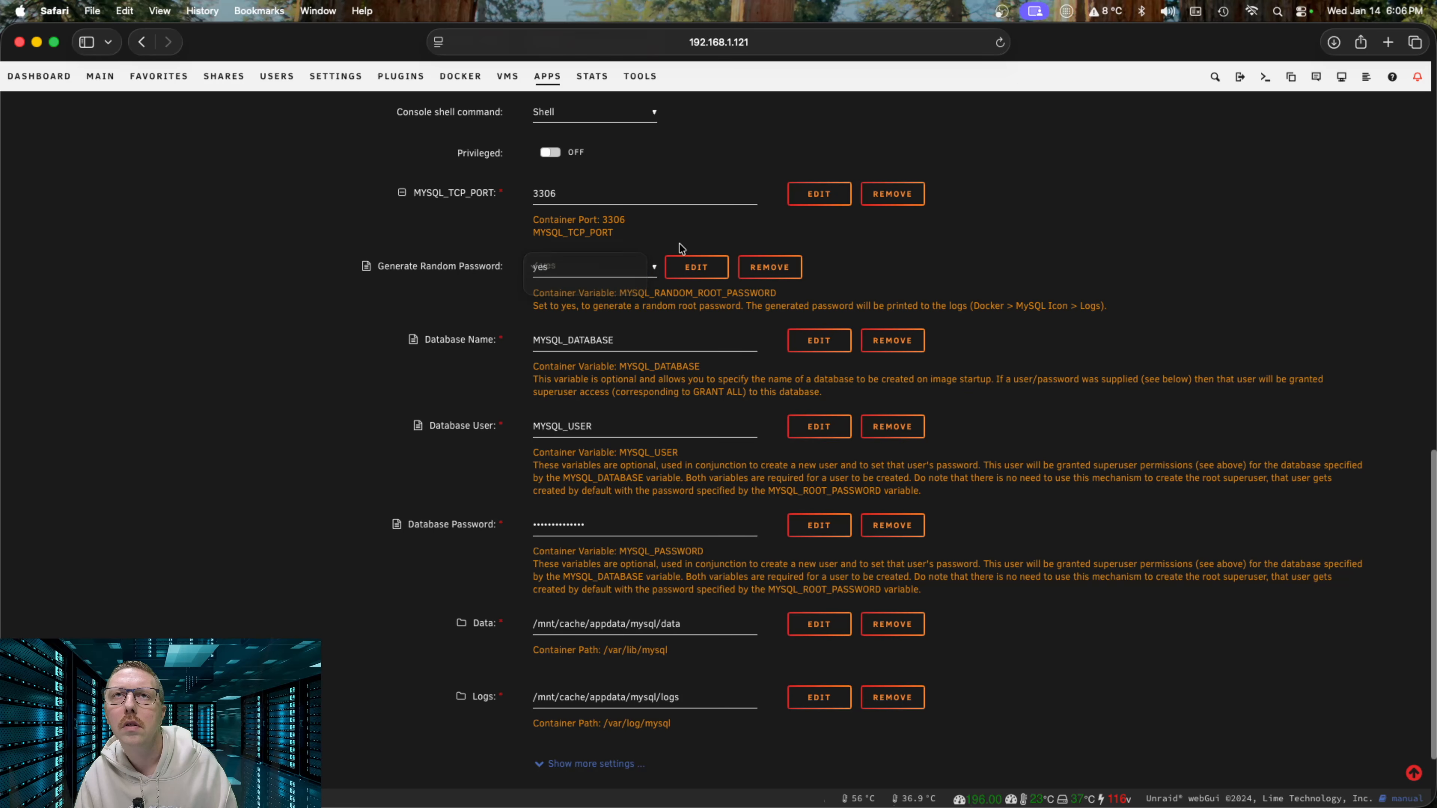
{"action": "double_click", "coordinate": [633, 344]}
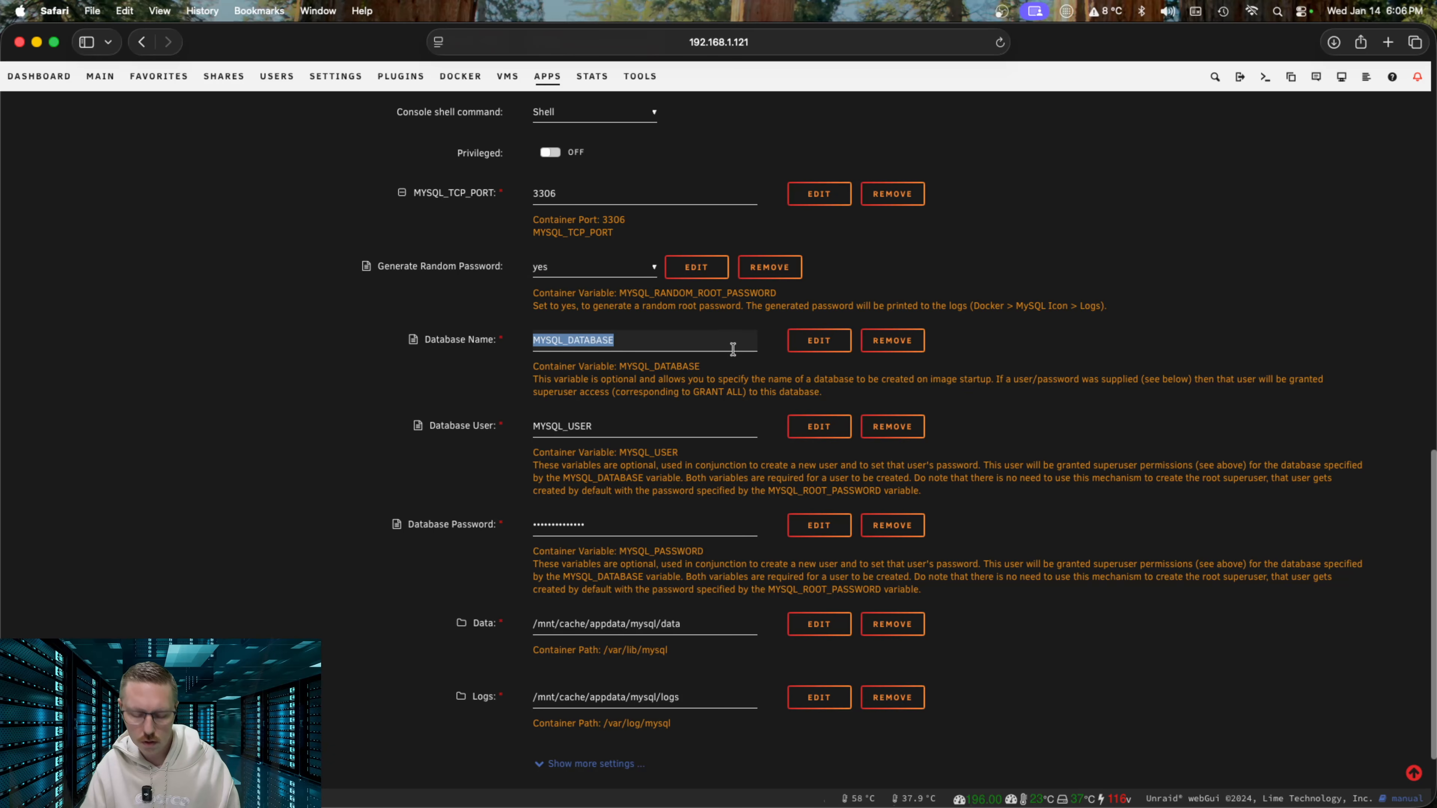
{"action": "type", "text": "ninja1"}
{"action": "key", "text": "Tab"}
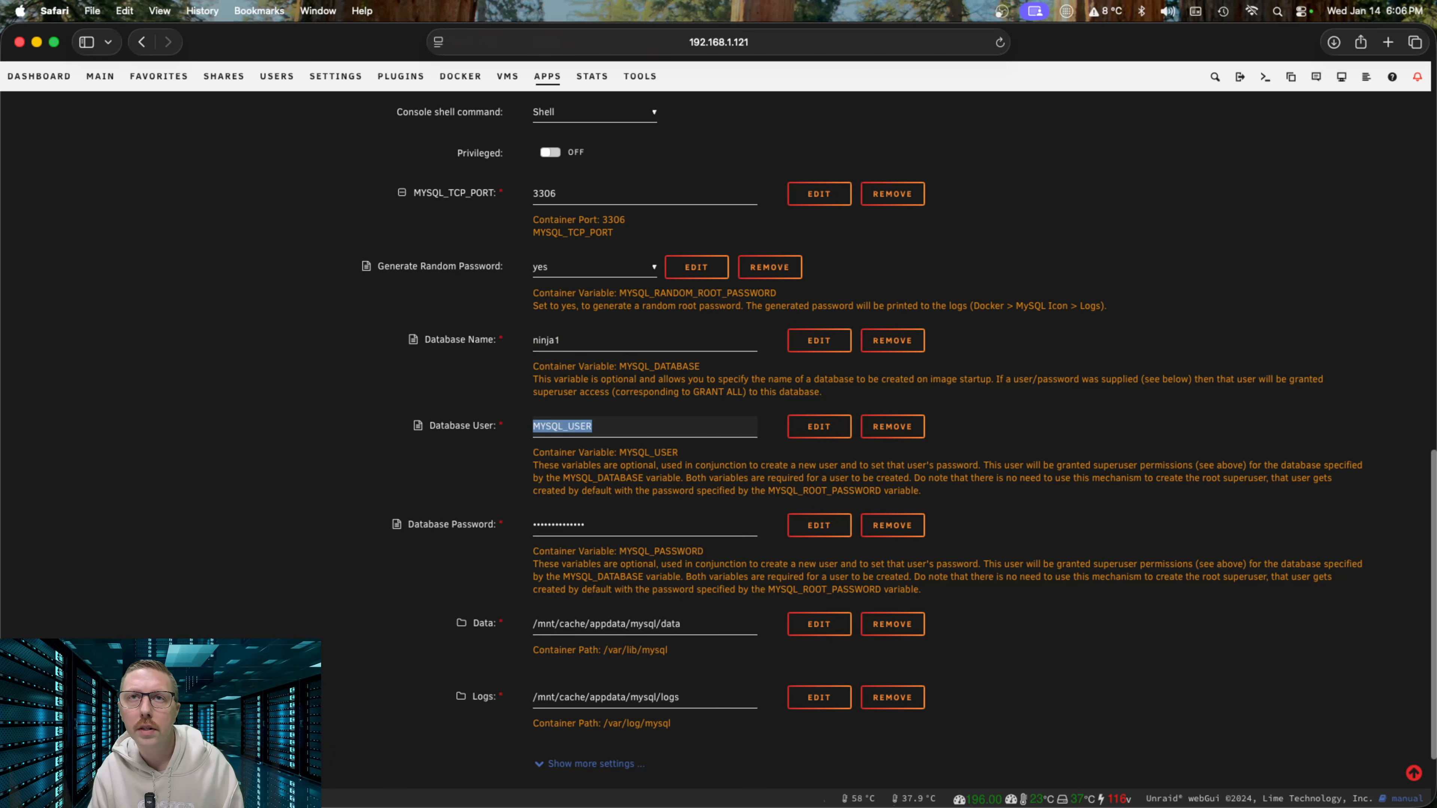
{"action": "type", "text": "r"}
{"action": "key", "text": "Tab"}
{"action": "key", "text": "BackSpace"}
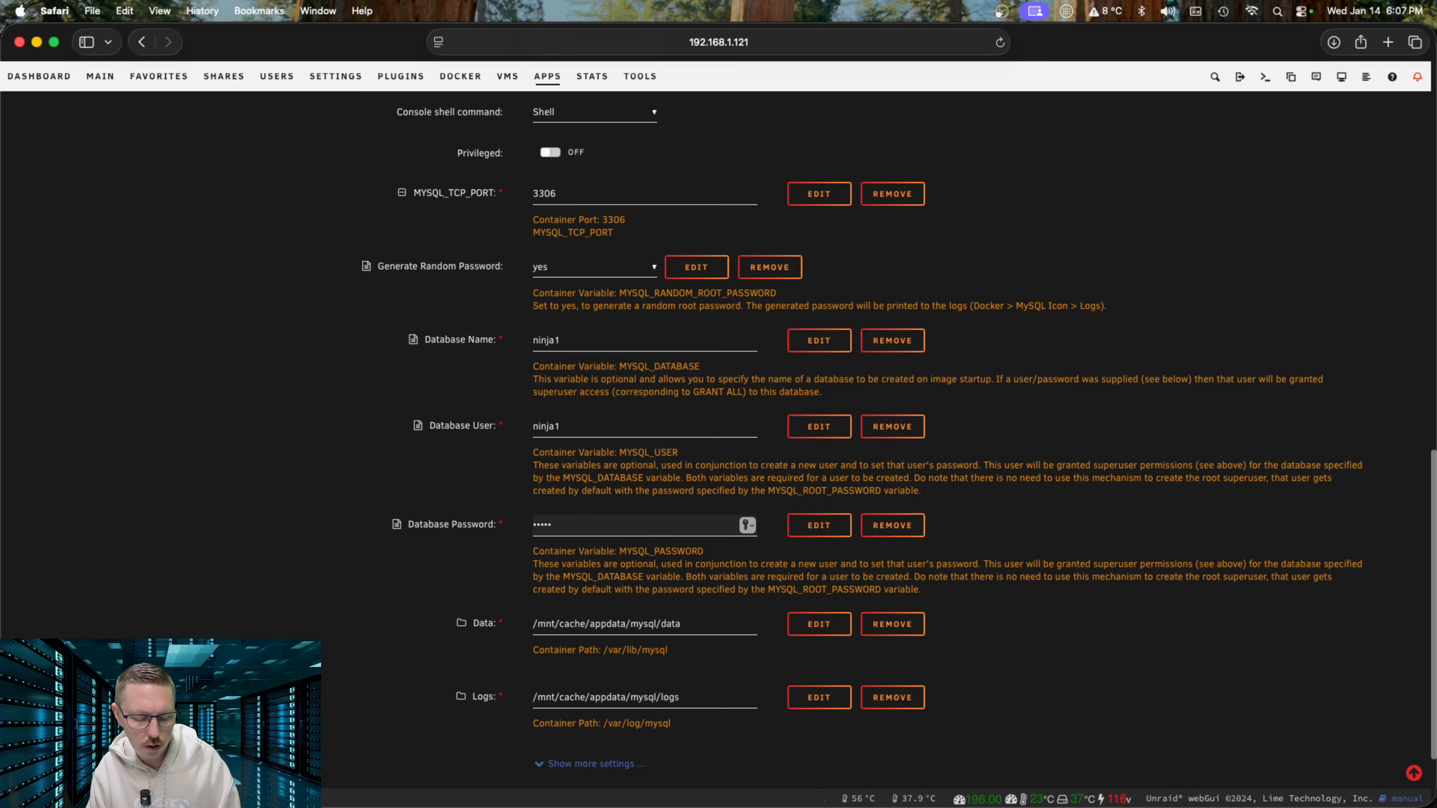
Apply the template to install the MySQL container, decline saving the password, and finish once the image pull and container creation are complete.
{"action": "scroll", "coordinate": [820, 447], "scroll_direction": "down", "scroll_amount": 3}
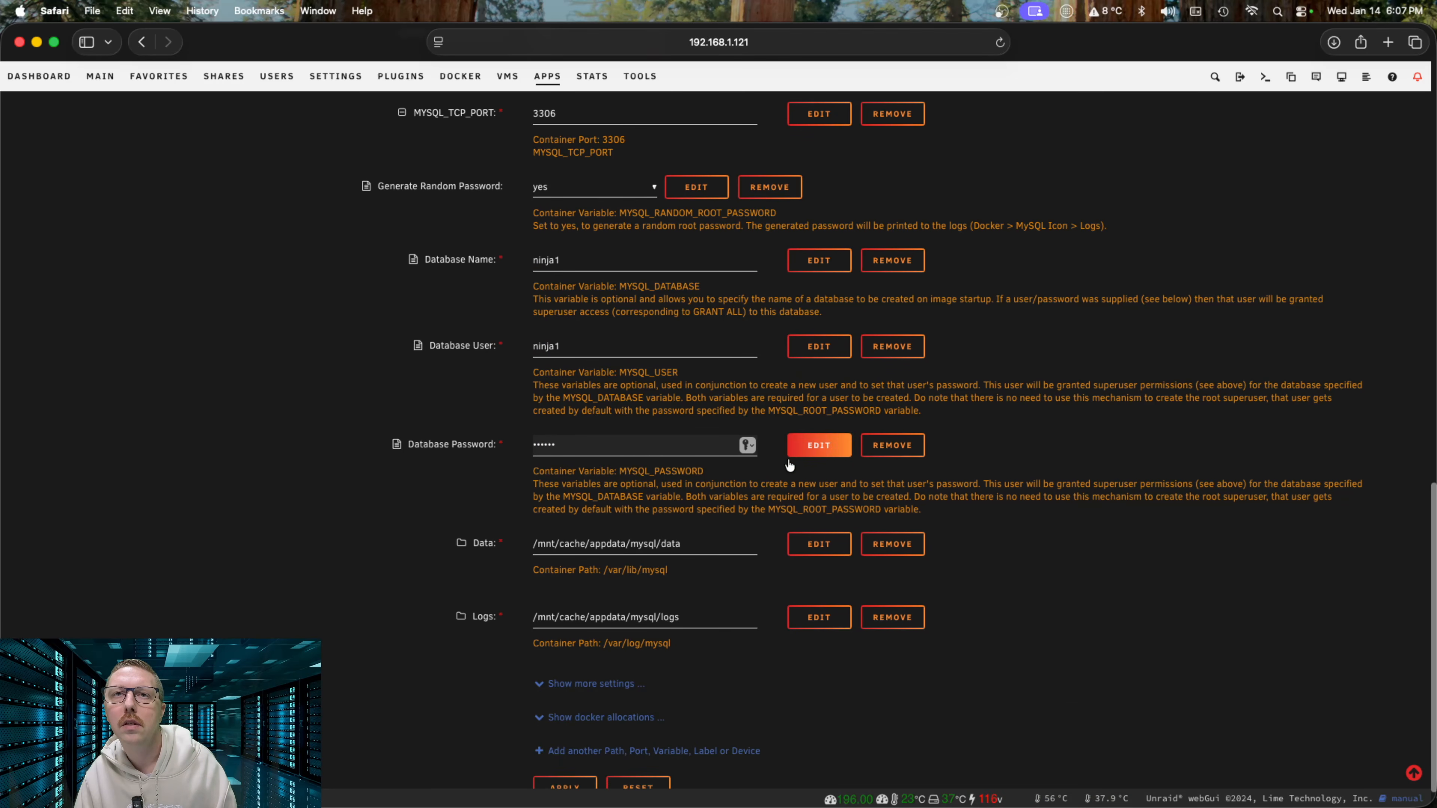
{"action": "left_click", "coordinate": [586, 759]}
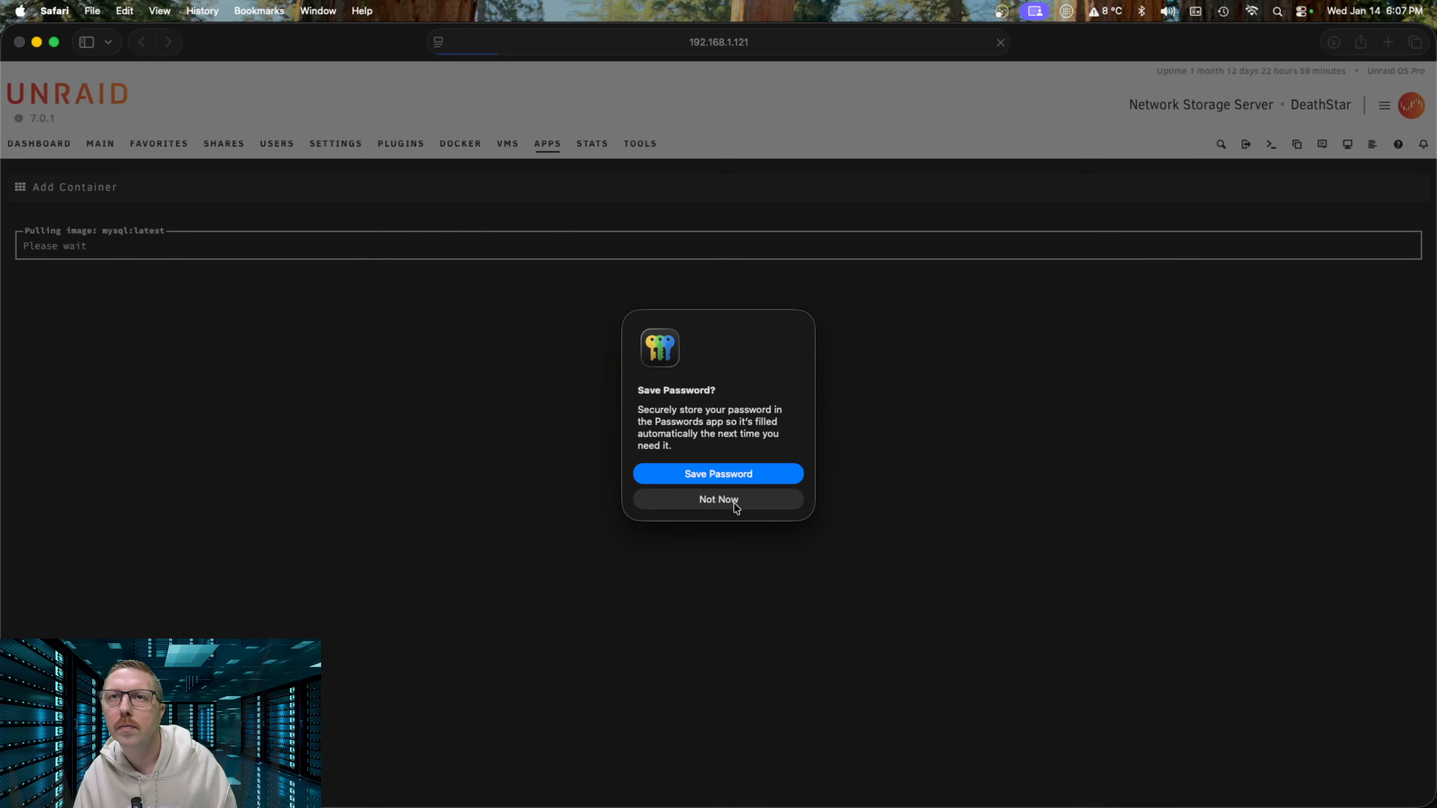
{"action": "left_click", "coordinate": [730, 503]}
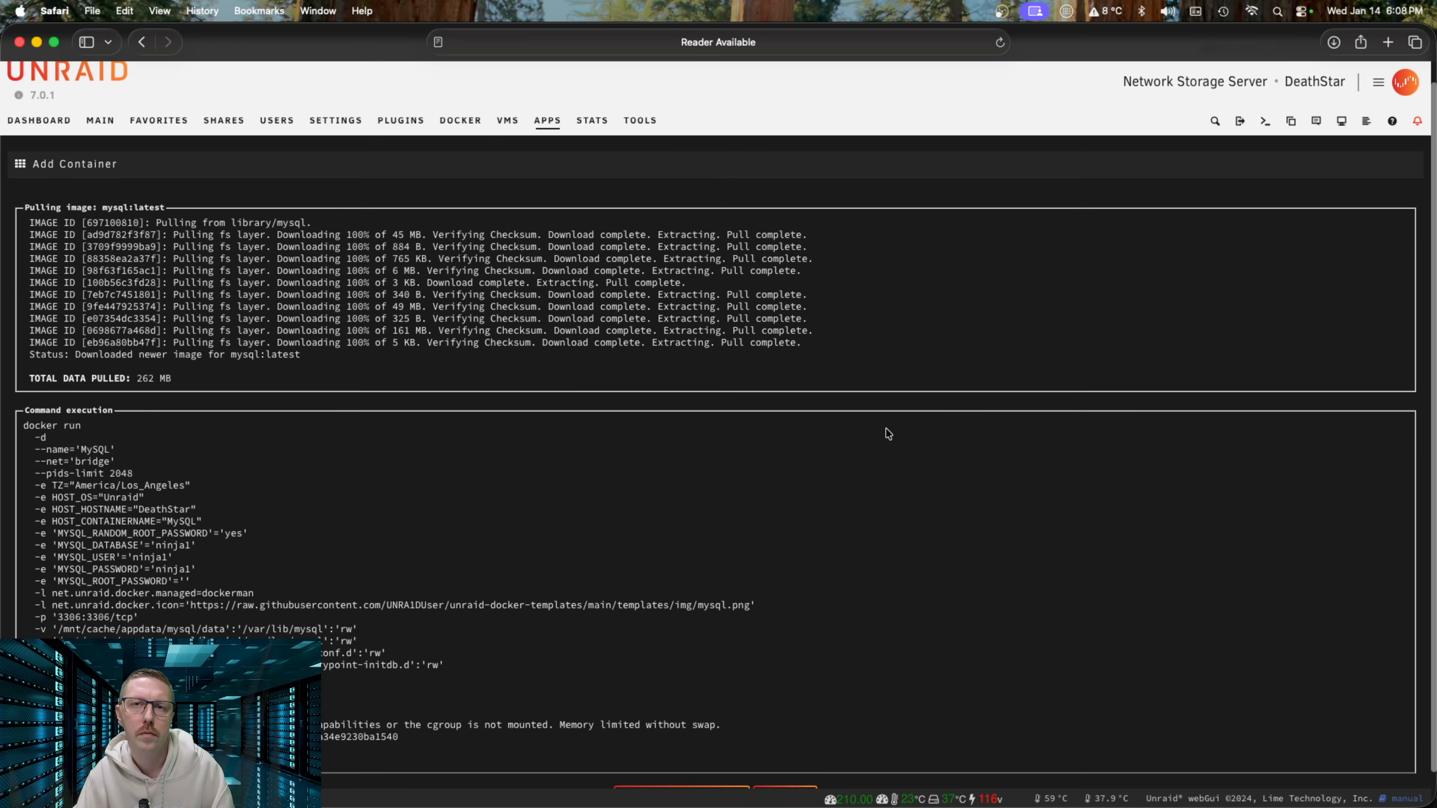
Finish the MySQL installation, go to the Docker container list, and review the new MySQL container's startup log.
{"action": "scroll", "coordinate": [778, 596], "scroll_direction": "down", "scroll_amount": 2}
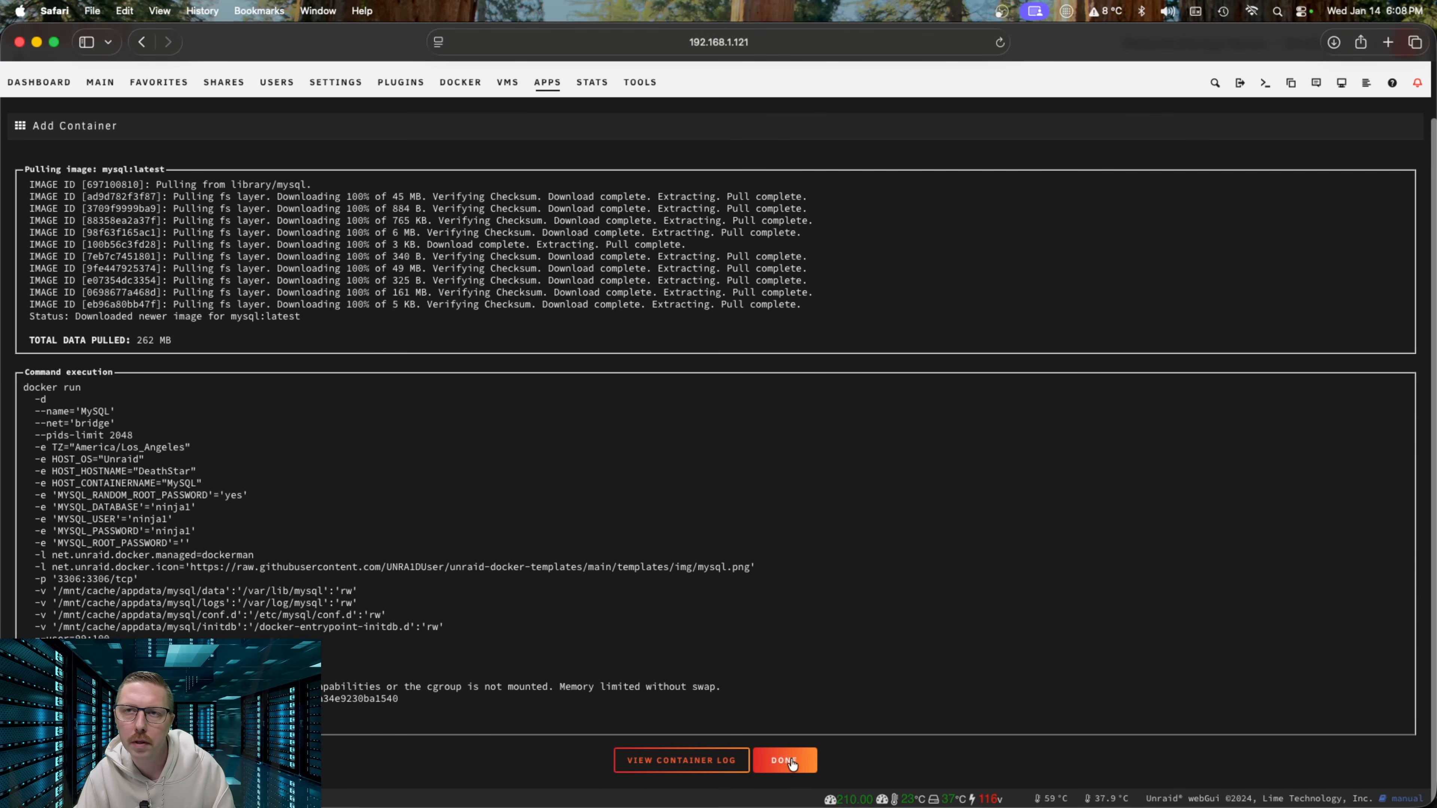
{"action": "left_click", "coordinate": [784, 759]}
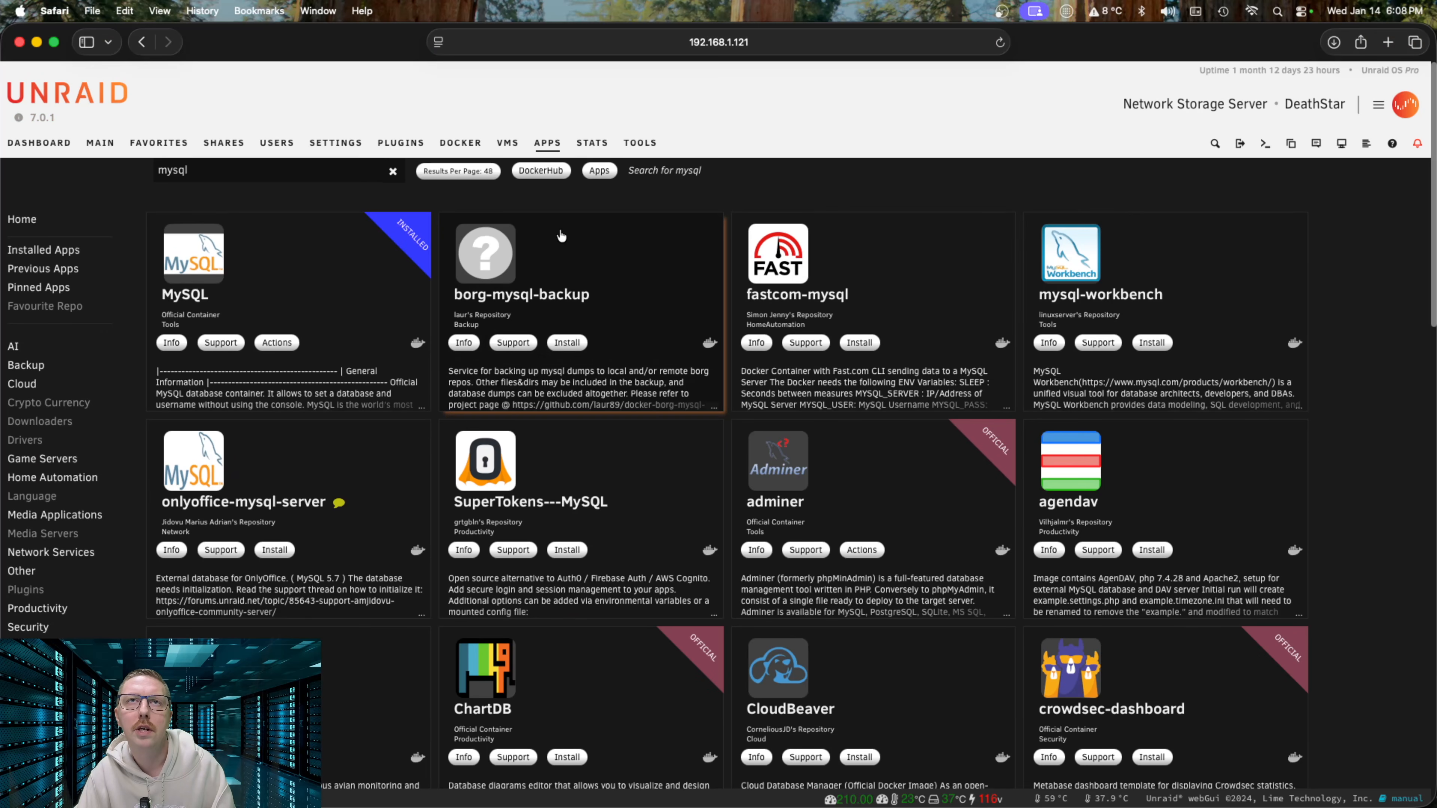
{"action": "left_click", "coordinate": [460, 143]}
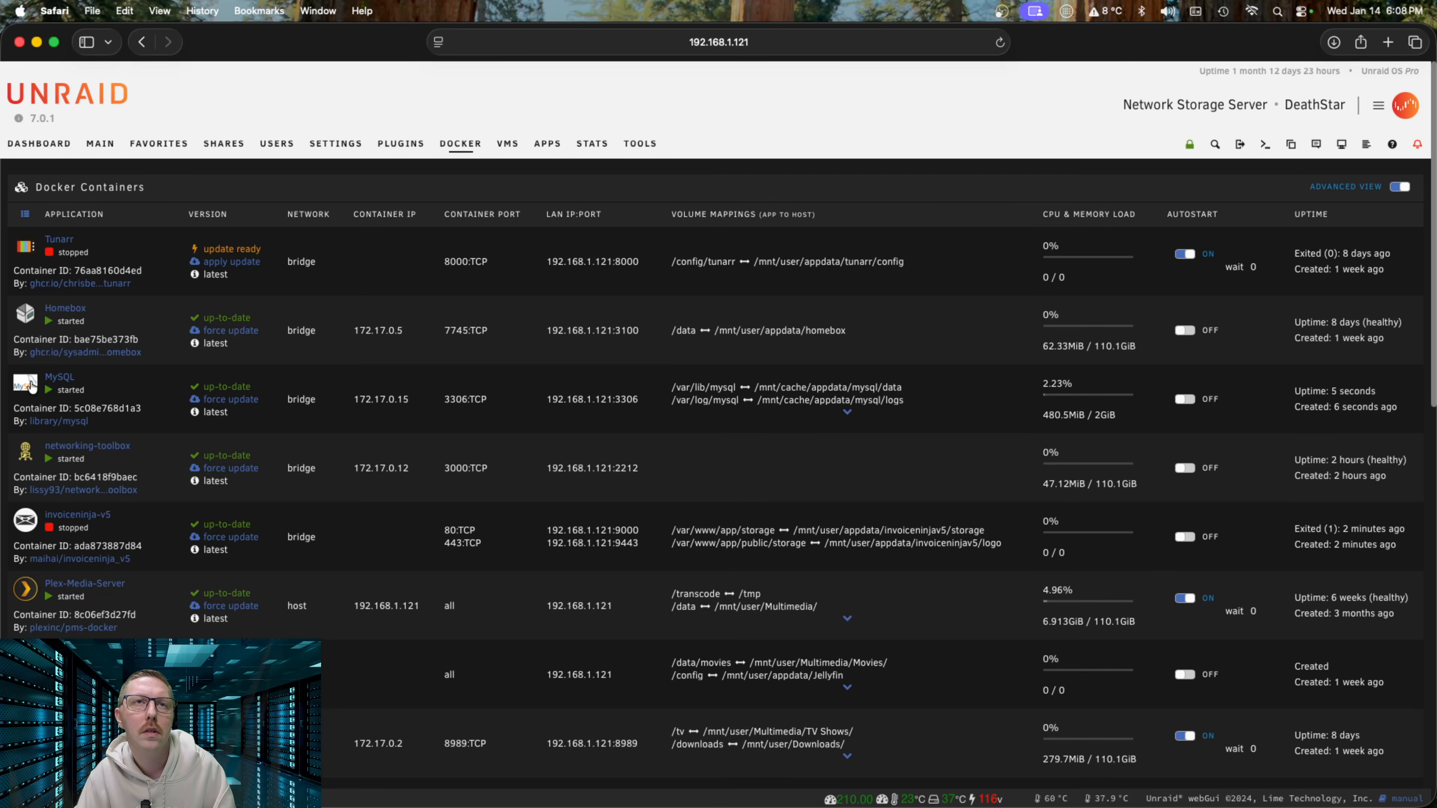
{"action": "left_click", "coordinate": [33, 387]}
{"action": "left_click", "coordinate": [99, 508]}
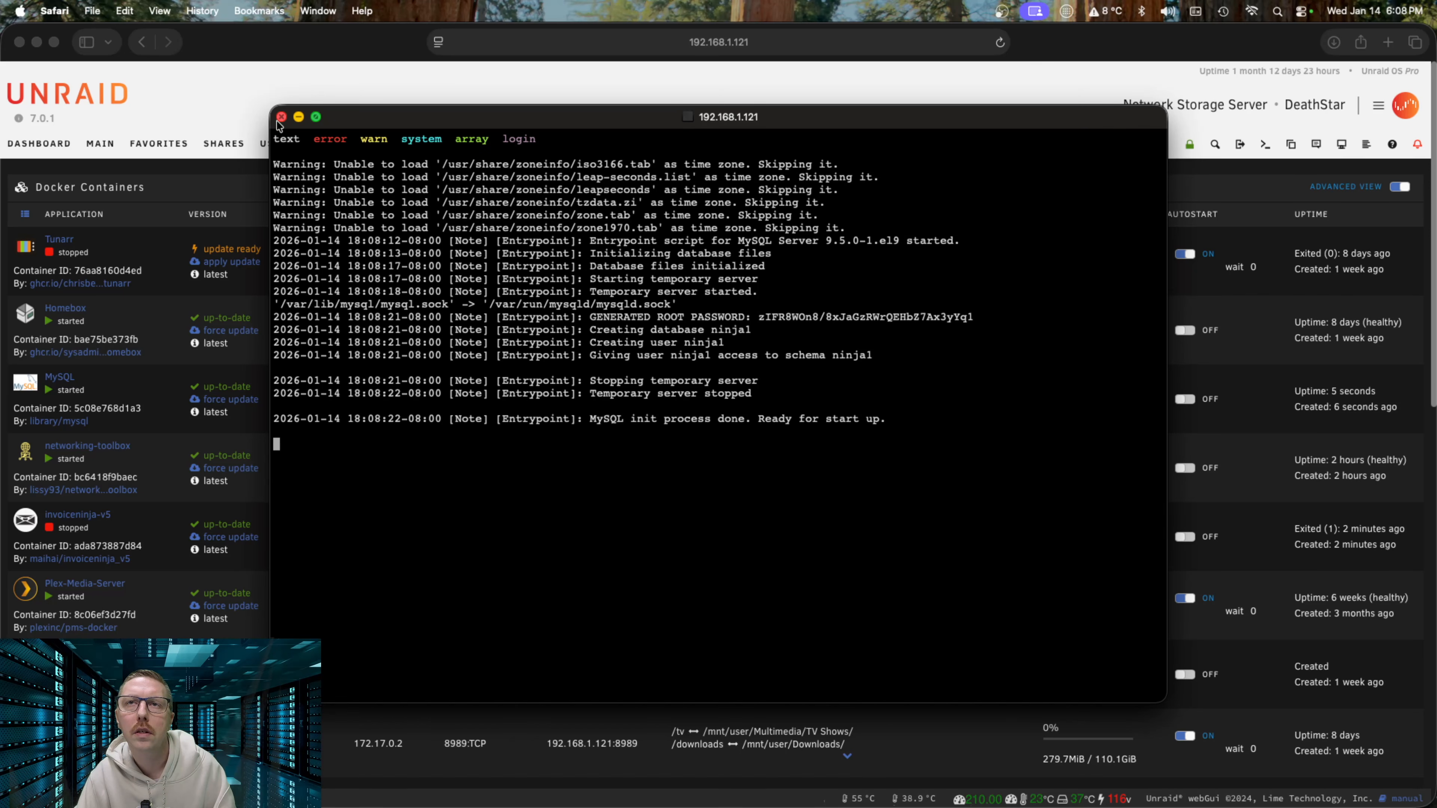
{"action": "left_click", "coordinate": [300, 118]}
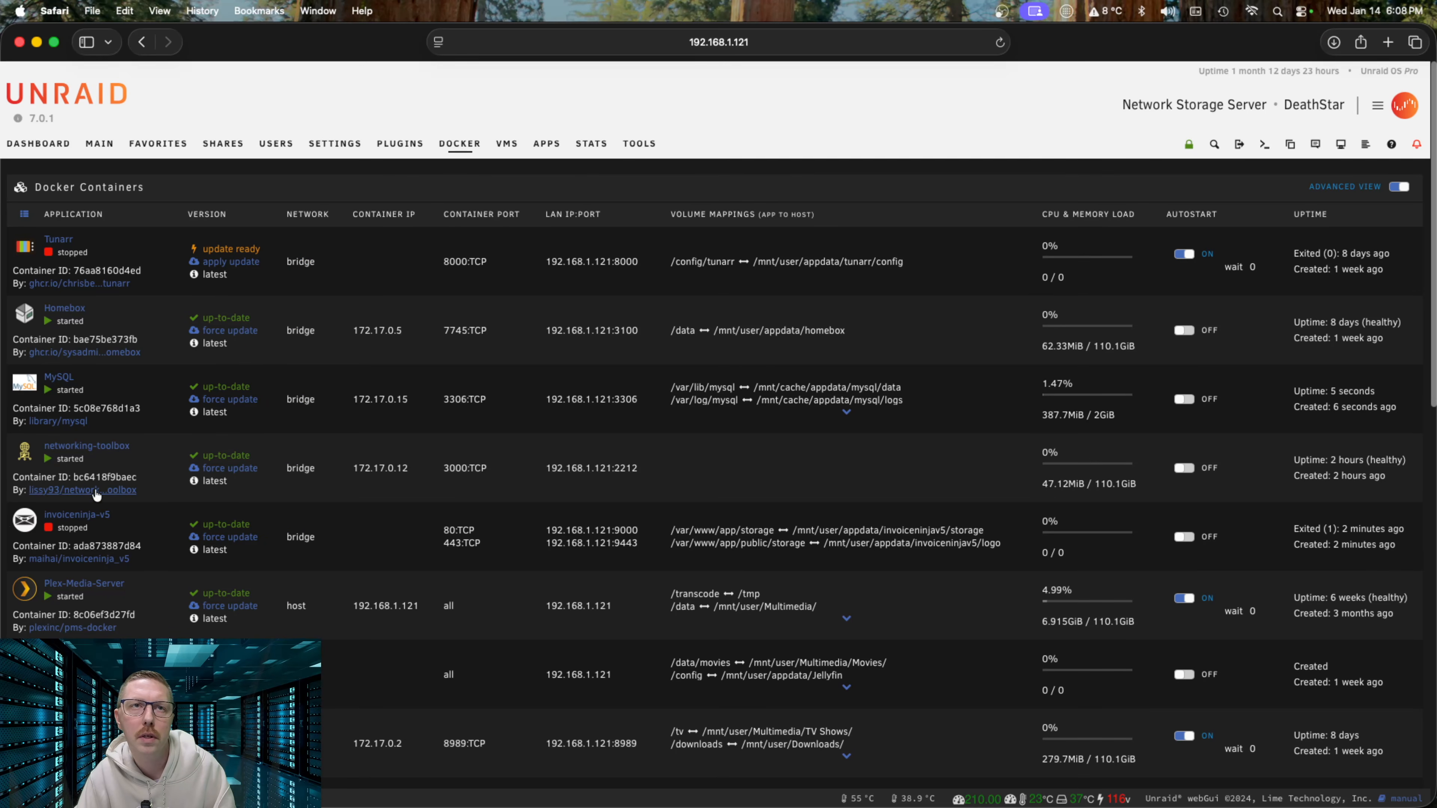
Edit the invoiceninja-v5 container, re-enter the database password to match MySQL, and apply the template.
{"action": "left_click", "coordinate": [25, 521]}
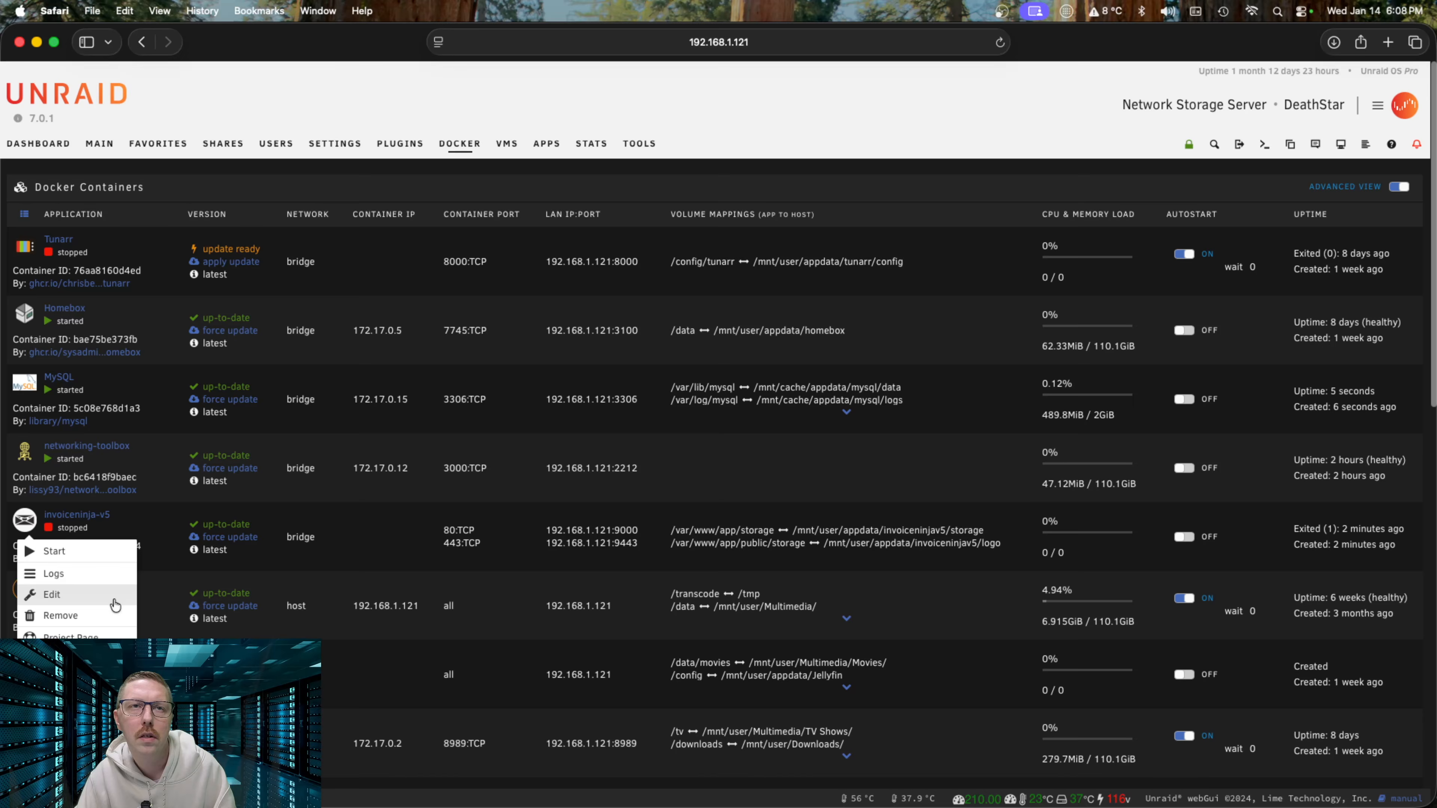
{"action": "left_click", "coordinate": [56, 592]}
{"action": "scroll", "coordinate": [749, 602], "scroll_direction": "down", "scroll_amount": 10}
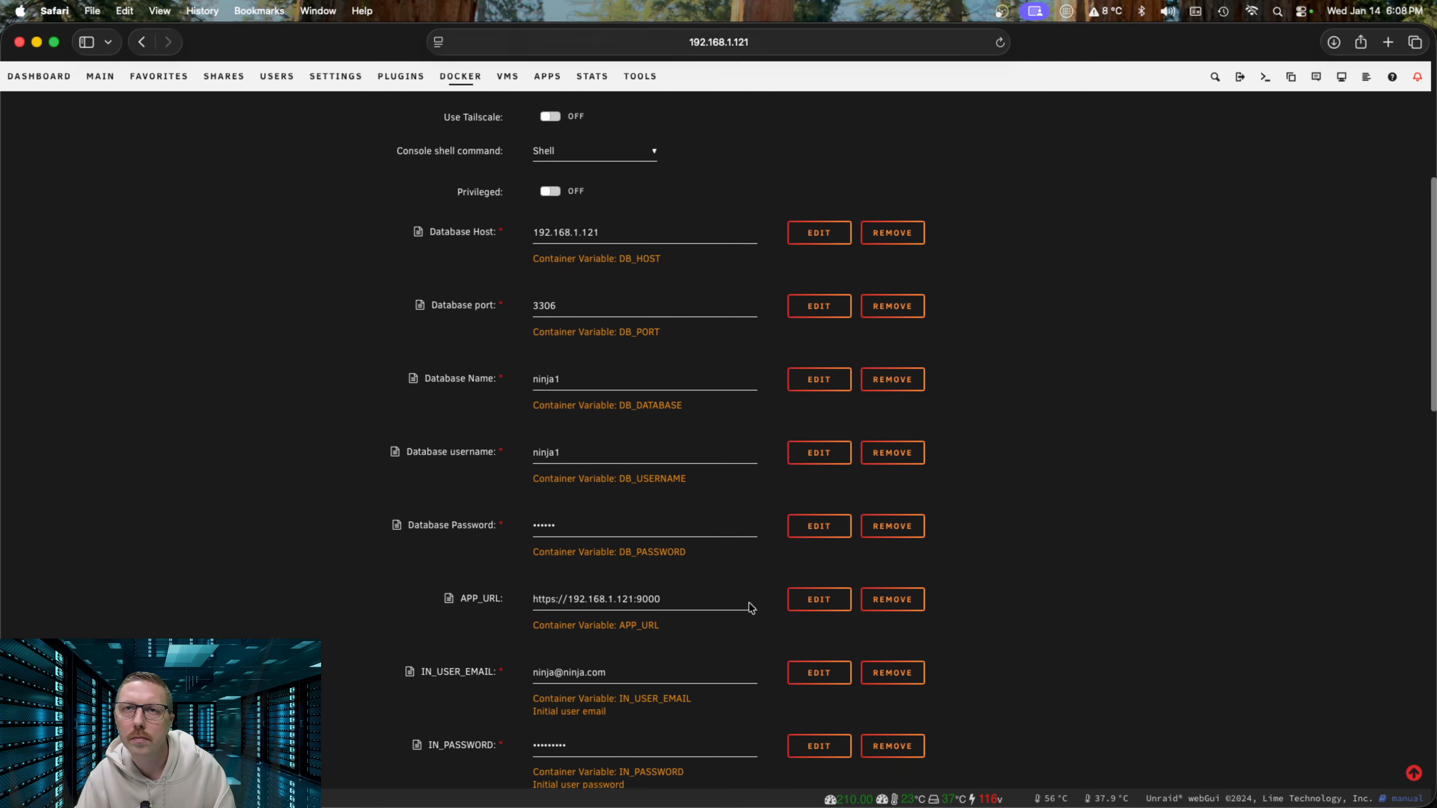
{"action": "scroll", "coordinate": [747, 606], "scroll_direction": "down", "scroll_amount": 1}
{"action": "double_click", "coordinate": [531, 480]}
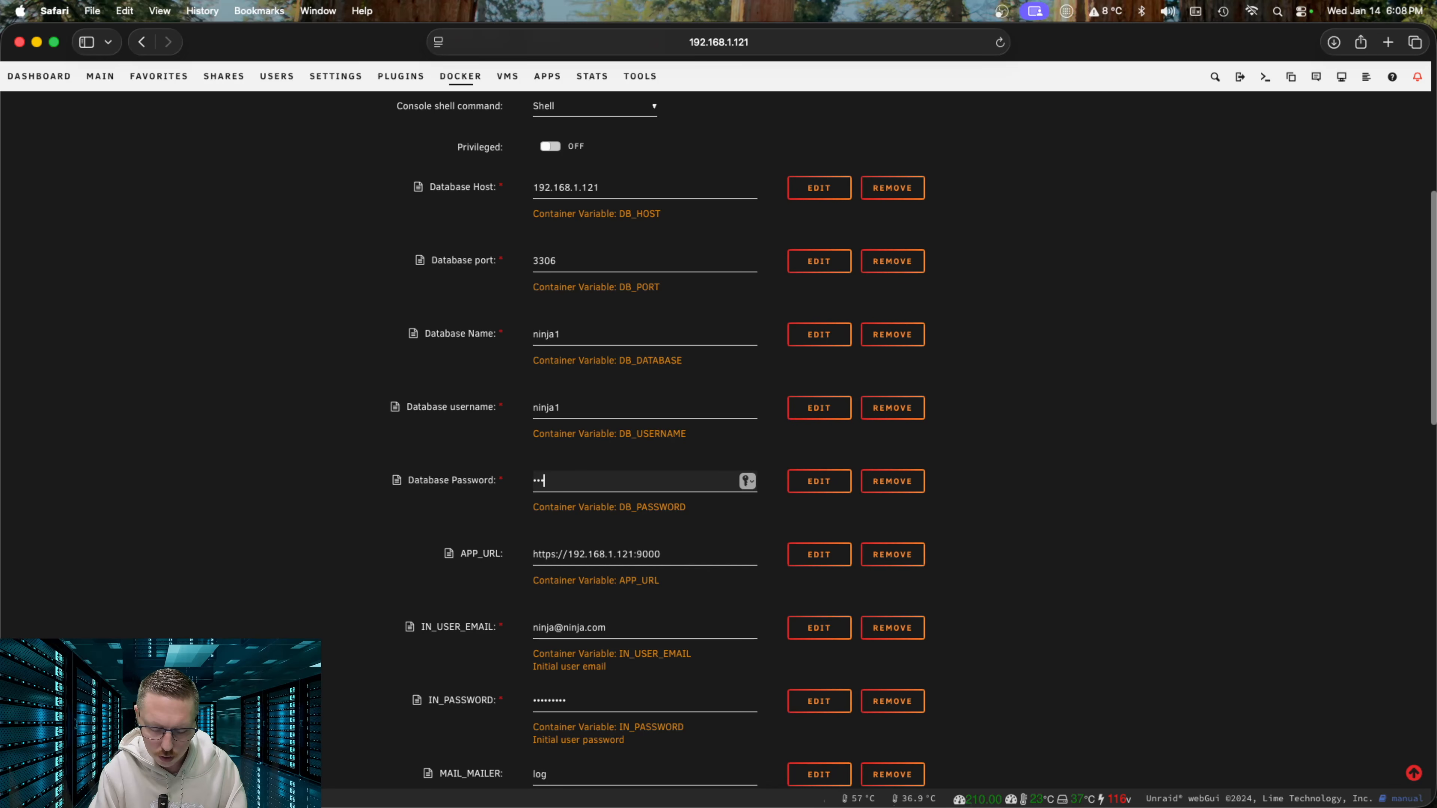
{"action": "scroll", "coordinate": [586, 496], "scroll_direction": "down", "scroll_amount": 10}
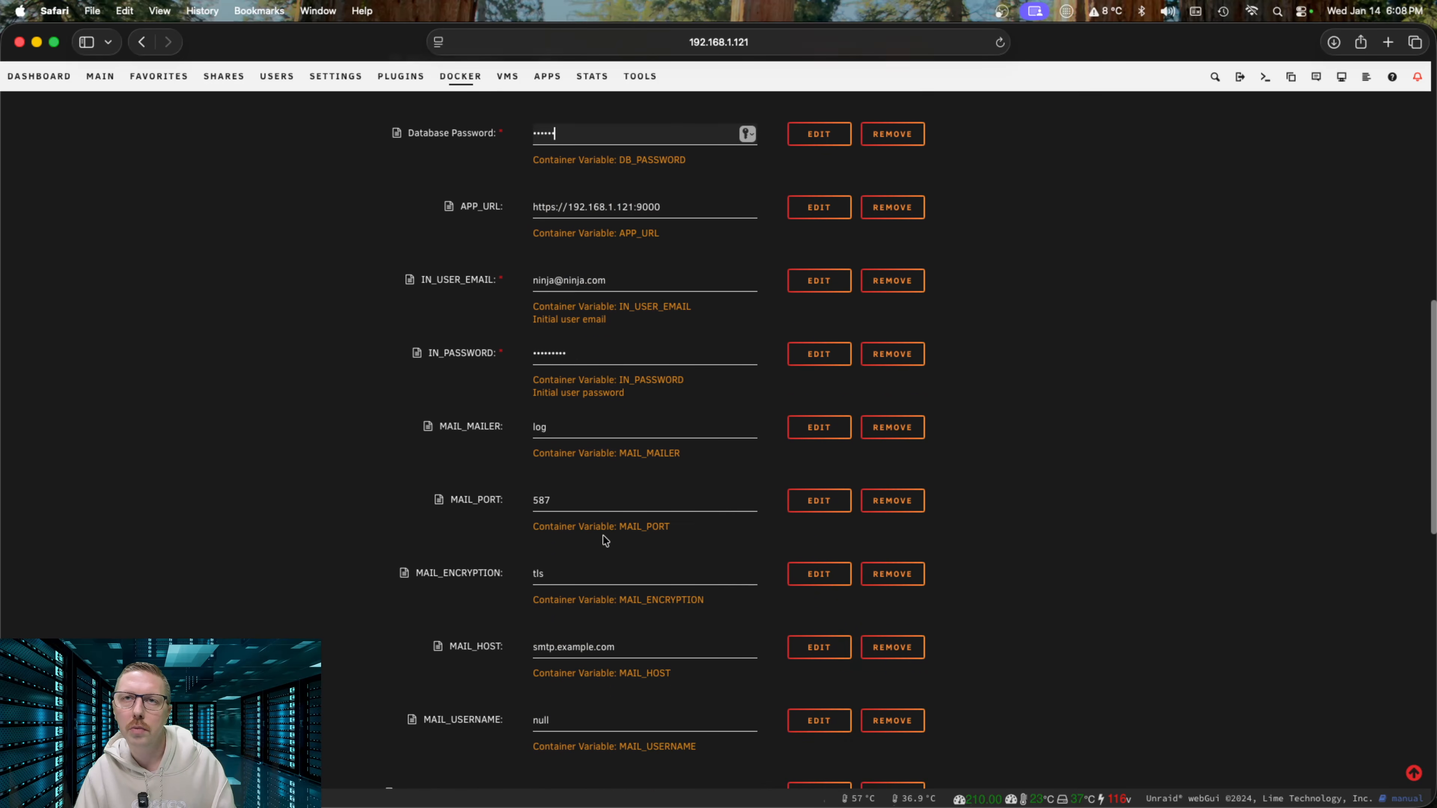
{"action": "scroll", "coordinate": [671, 676], "scroll_direction": "down", "scroll_amount": 15}
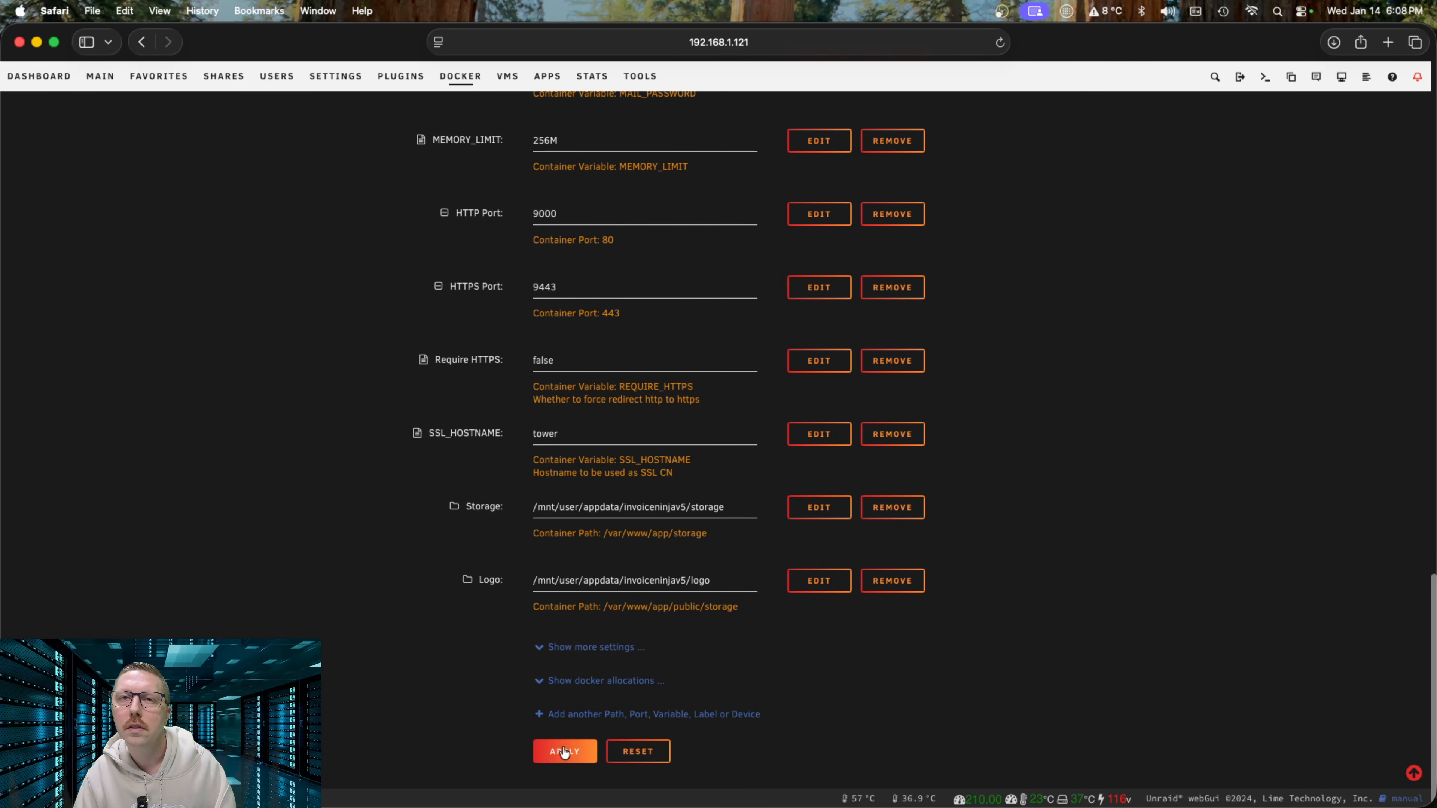
{"action": "left_click", "coordinate": [569, 750]}
{"action": "left_click", "coordinate": [758, 501]}
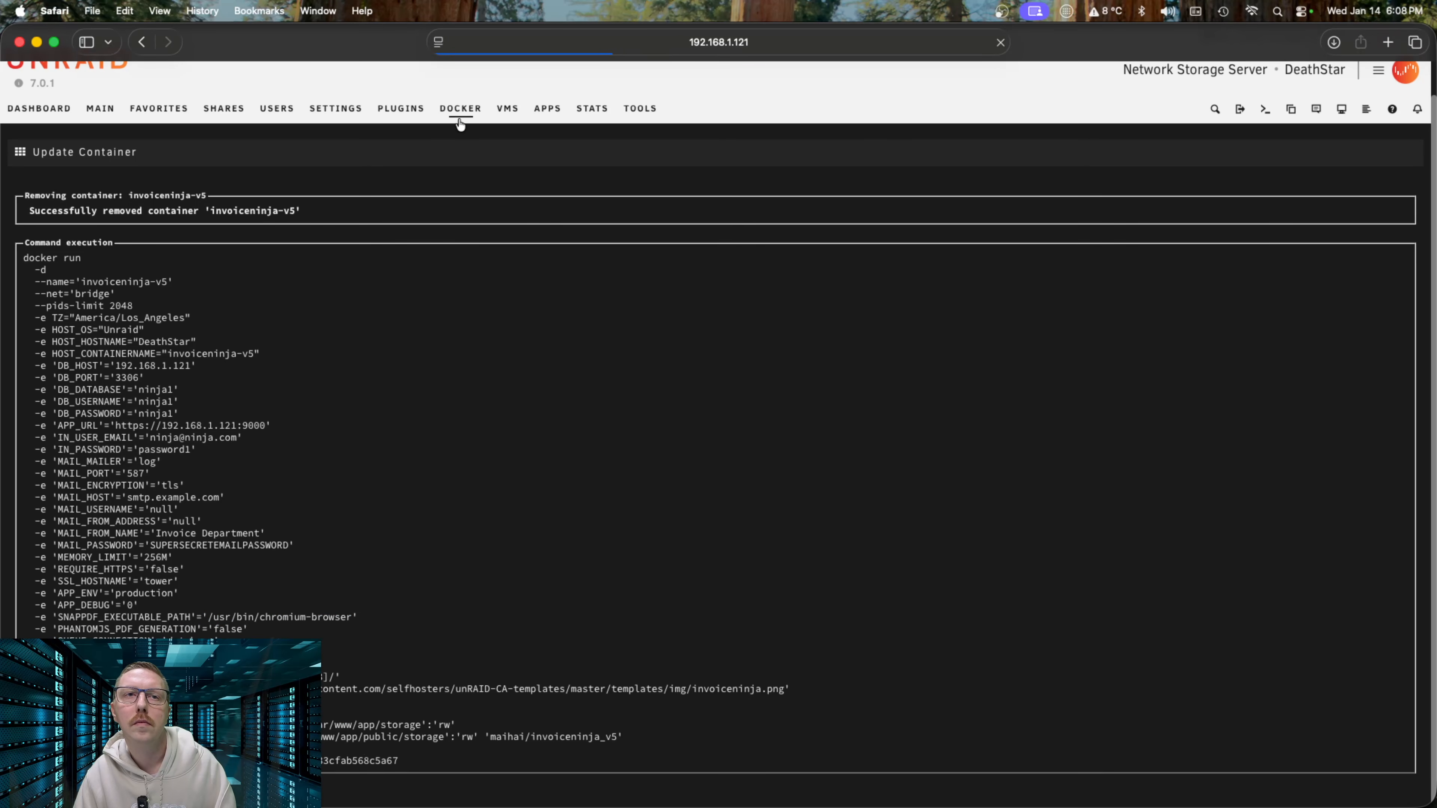
Review the recreated invoiceninja-v5 container's startup log, close it, and return to the Docker container list.
{"action": "left_click", "coordinate": [708, 759]}
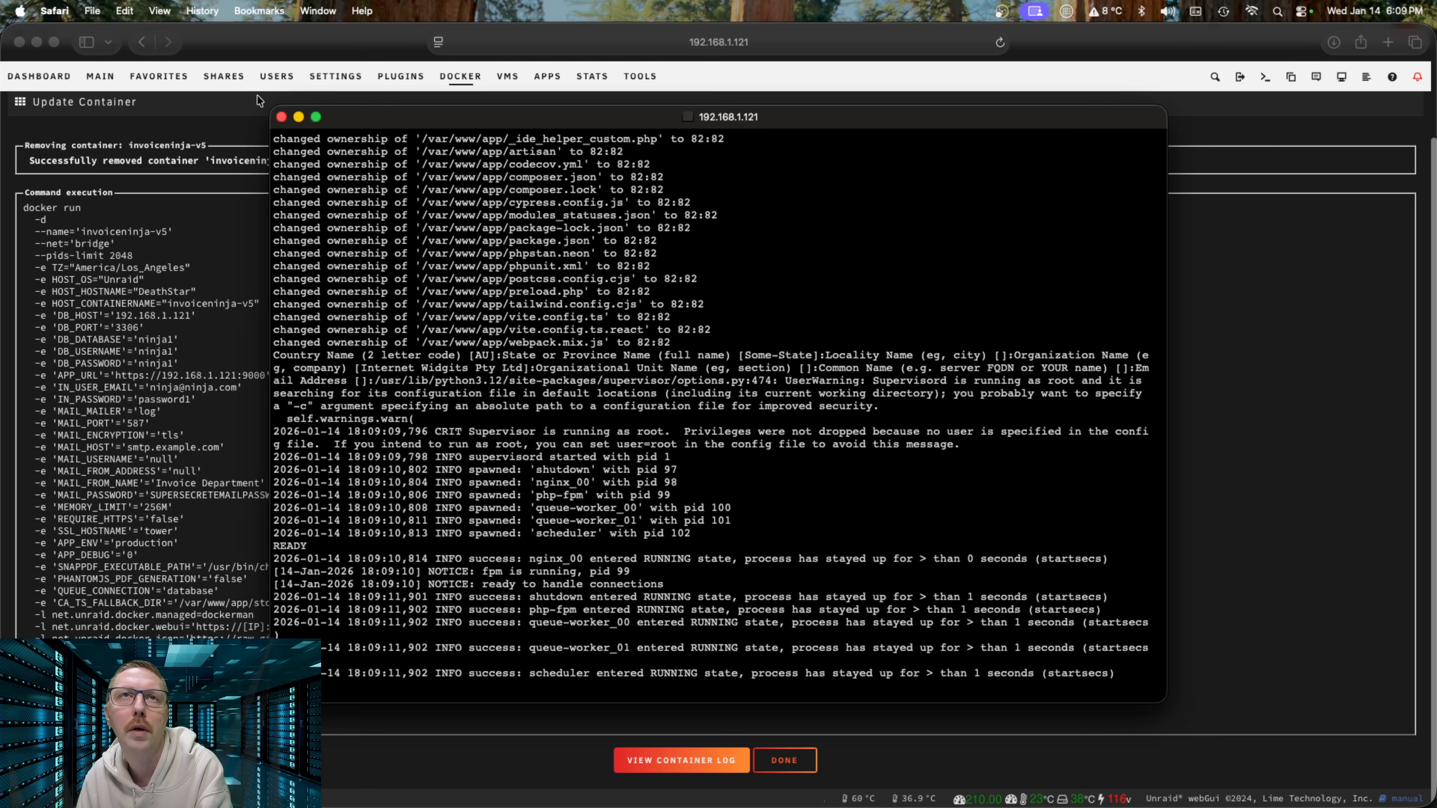
{"action": "left_click", "coordinate": [282, 117]}
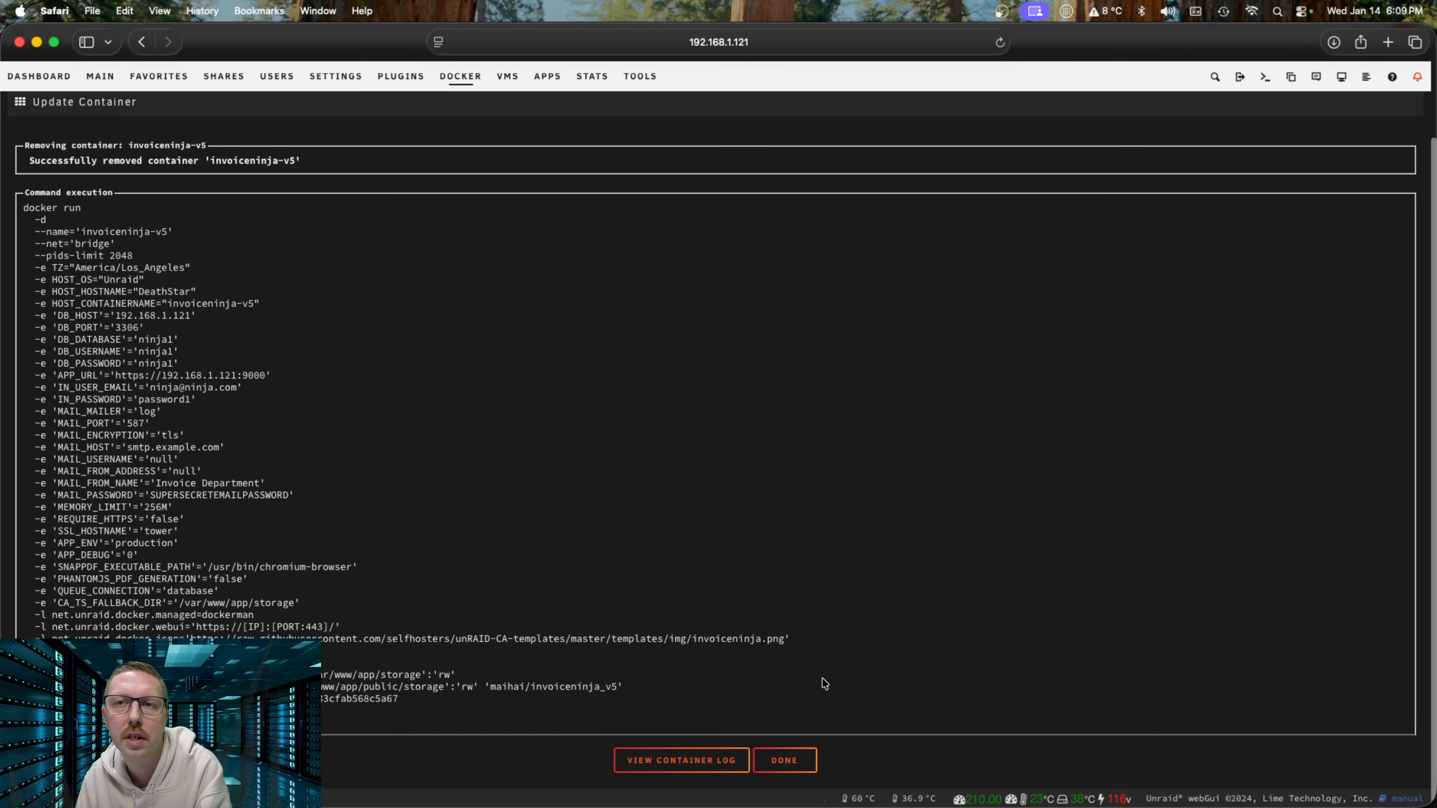
{"action": "left_click", "coordinate": [790, 760]}
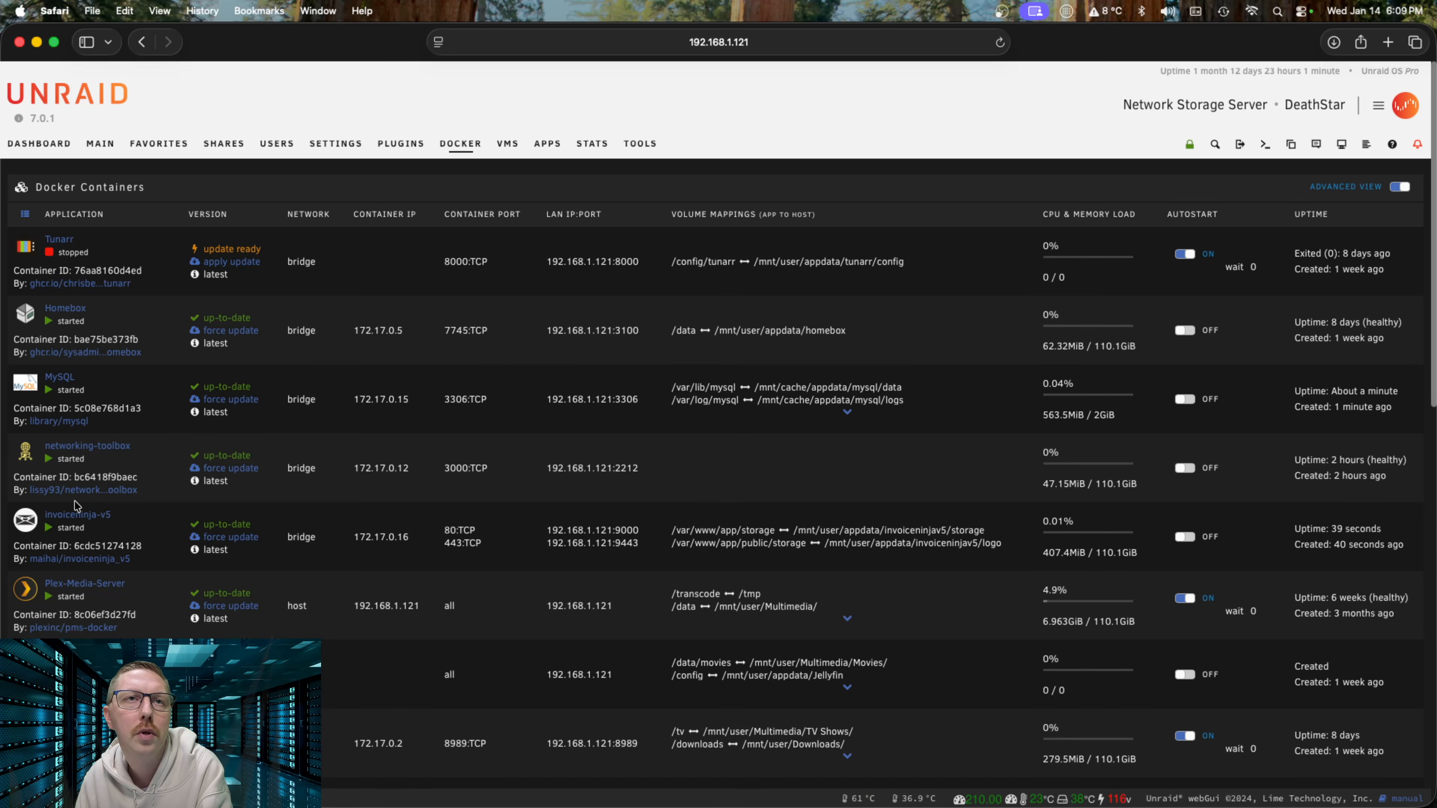
Open the invoiceninja-v5 WebUI and proceed past the certificate warning to the Invoice Ninja login page.
{"action": "left_click", "coordinate": [19, 527]}
{"action": "left_click", "coordinate": [73, 559]}
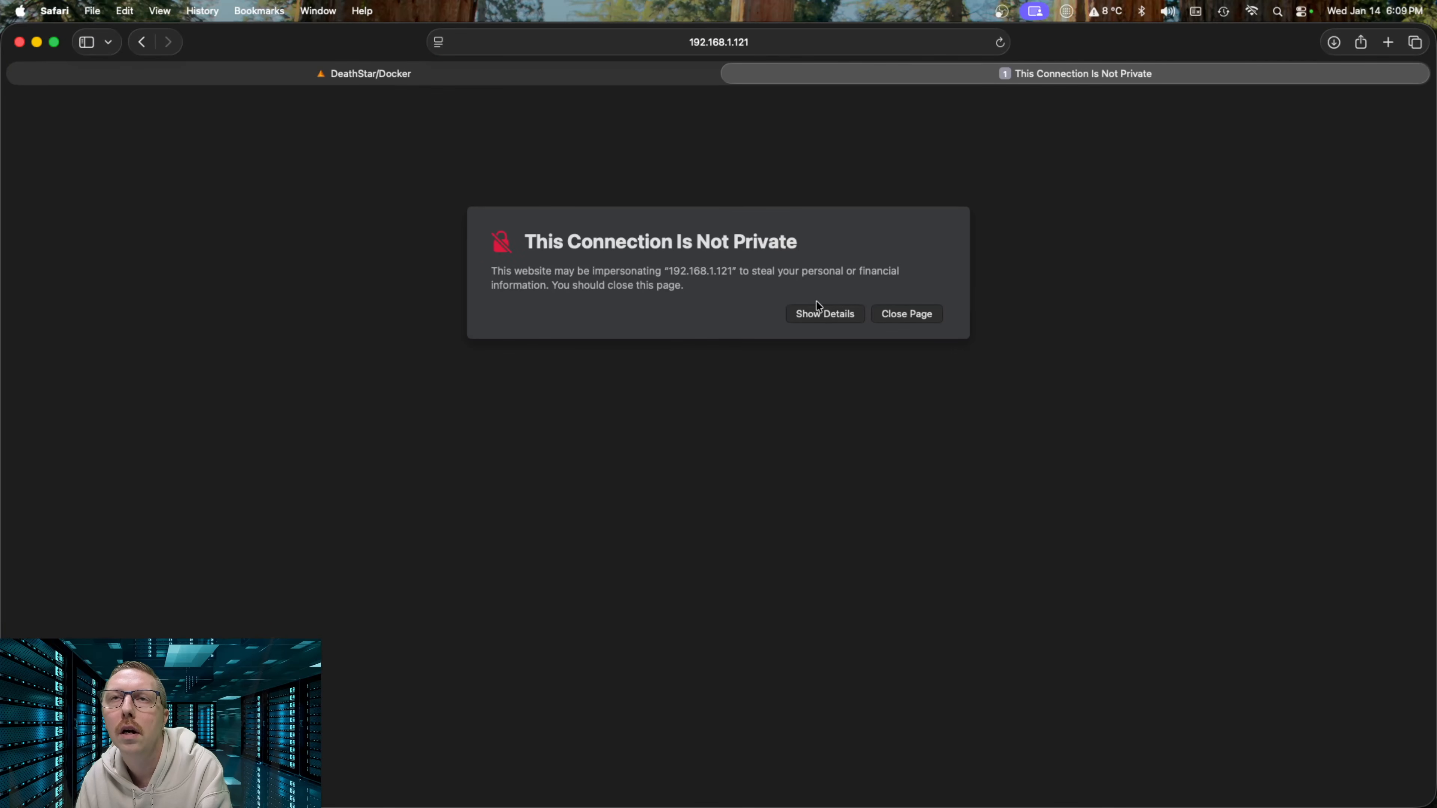
{"action": "left_click", "coordinate": [818, 310]}
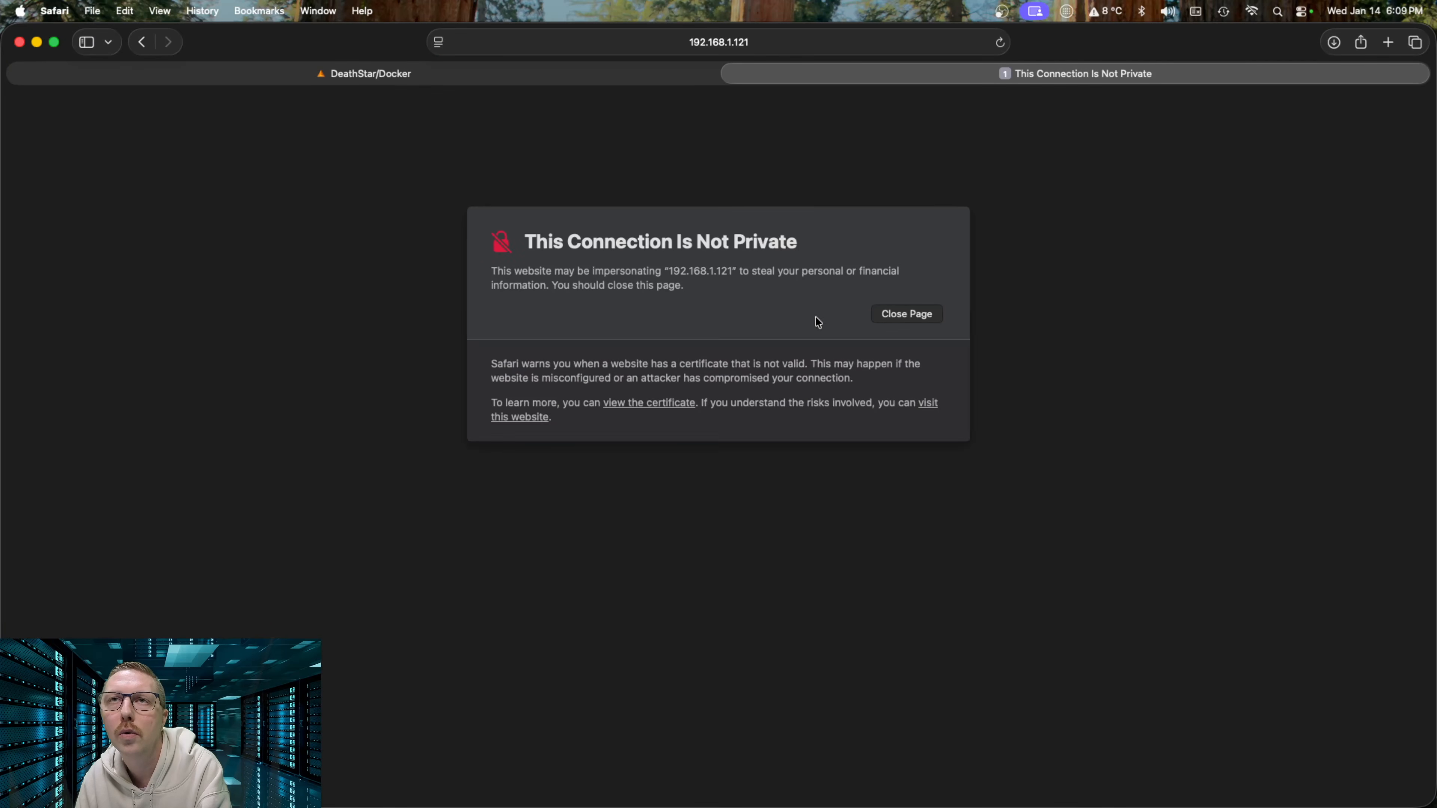
{"action": "left_click", "coordinate": [933, 409]}
{"action": "left_click", "coordinate": [783, 444]}
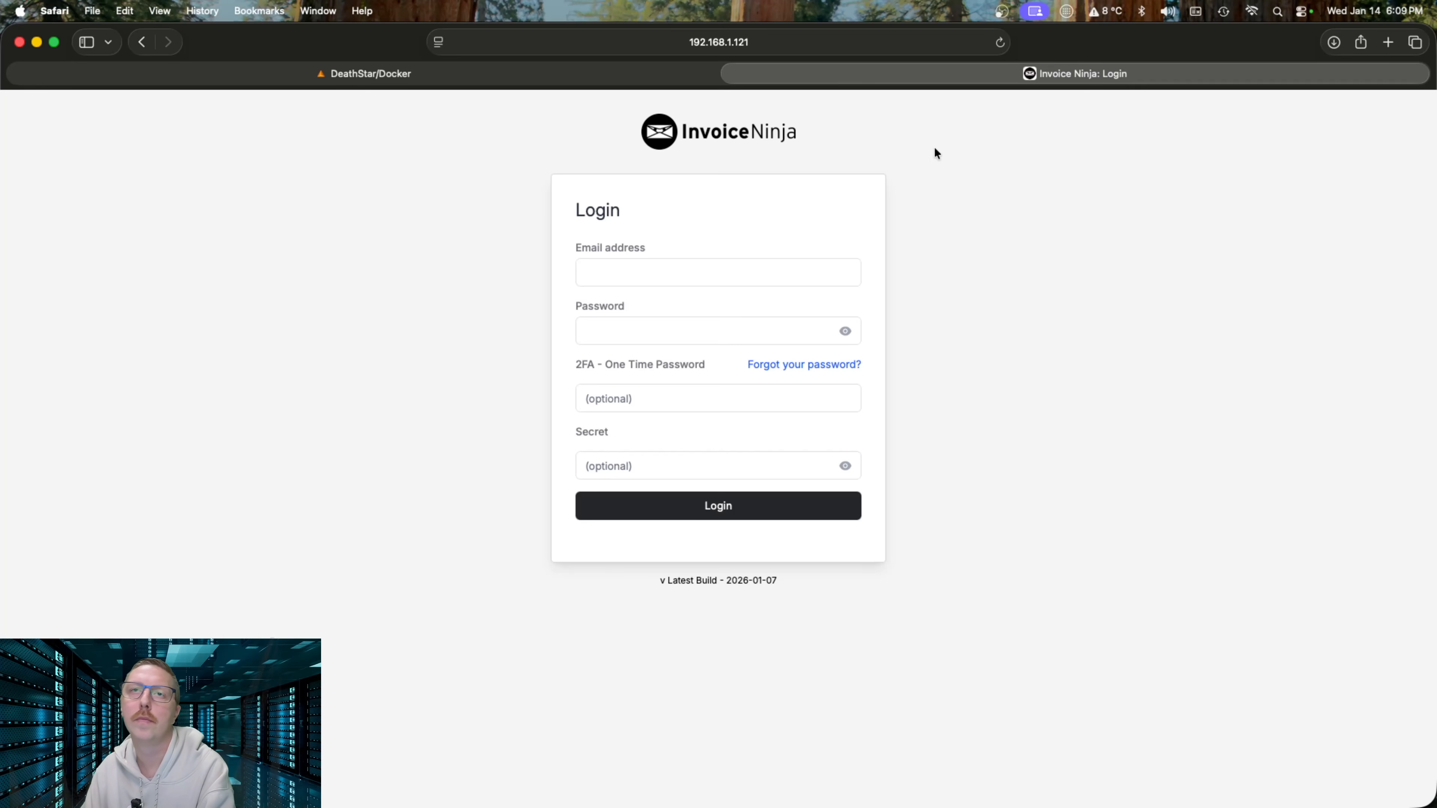
Check the full address of the local Invoice Ninja login page and close its browser tab.
{"action": "left_click", "coordinate": [822, 40]}
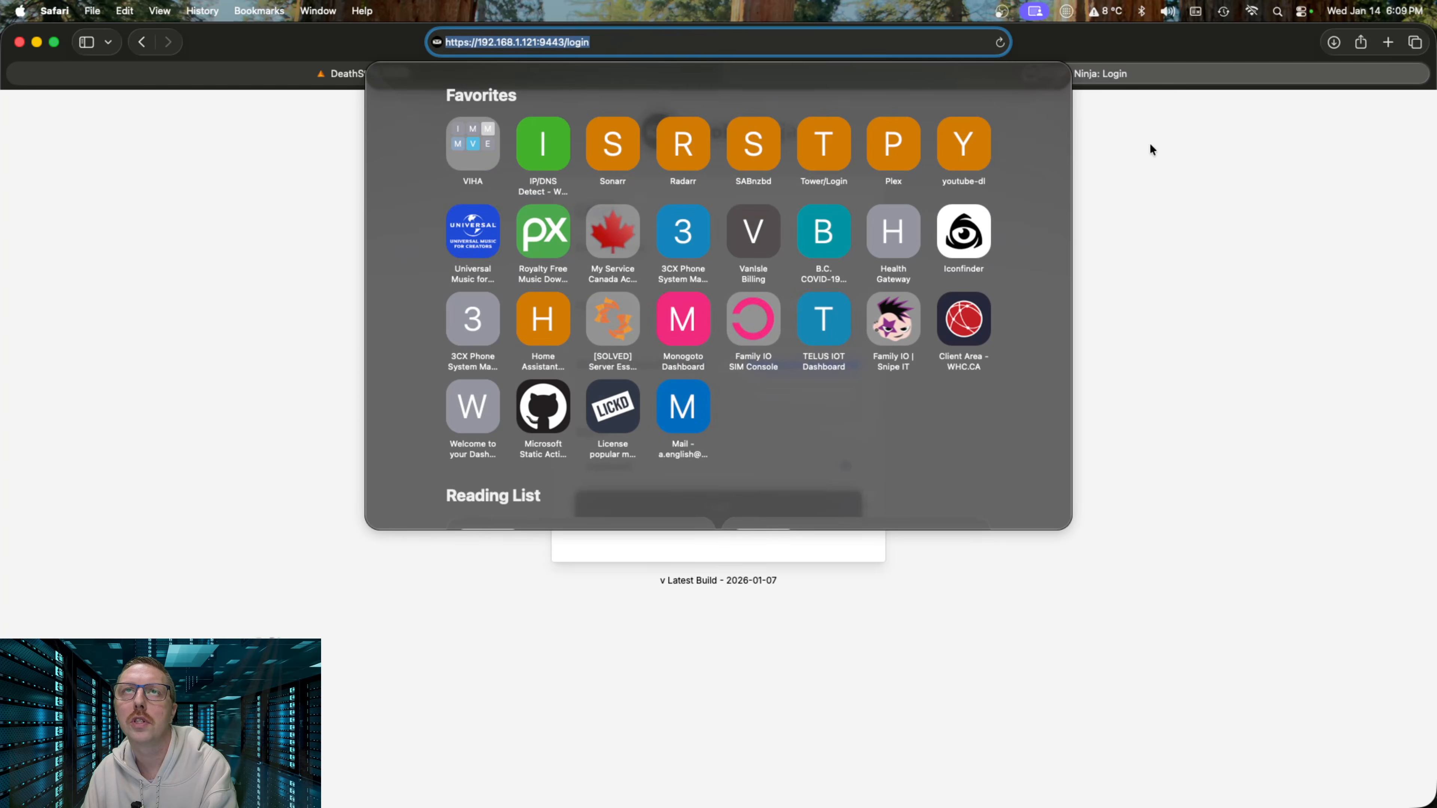
{"action": "left_click", "coordinate": [1168, 170]}
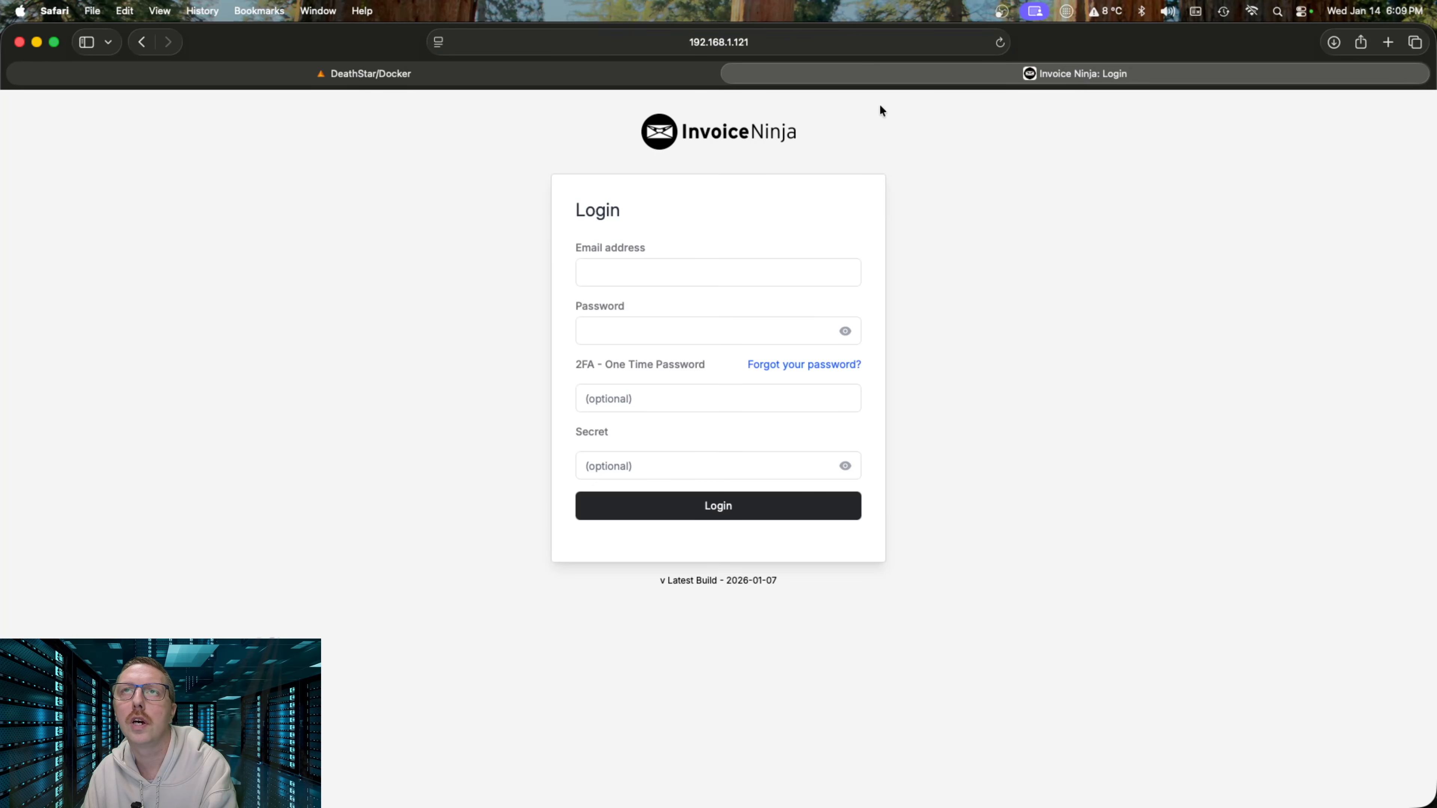
{"action": "left_click", "coordinate": [728, 75]}
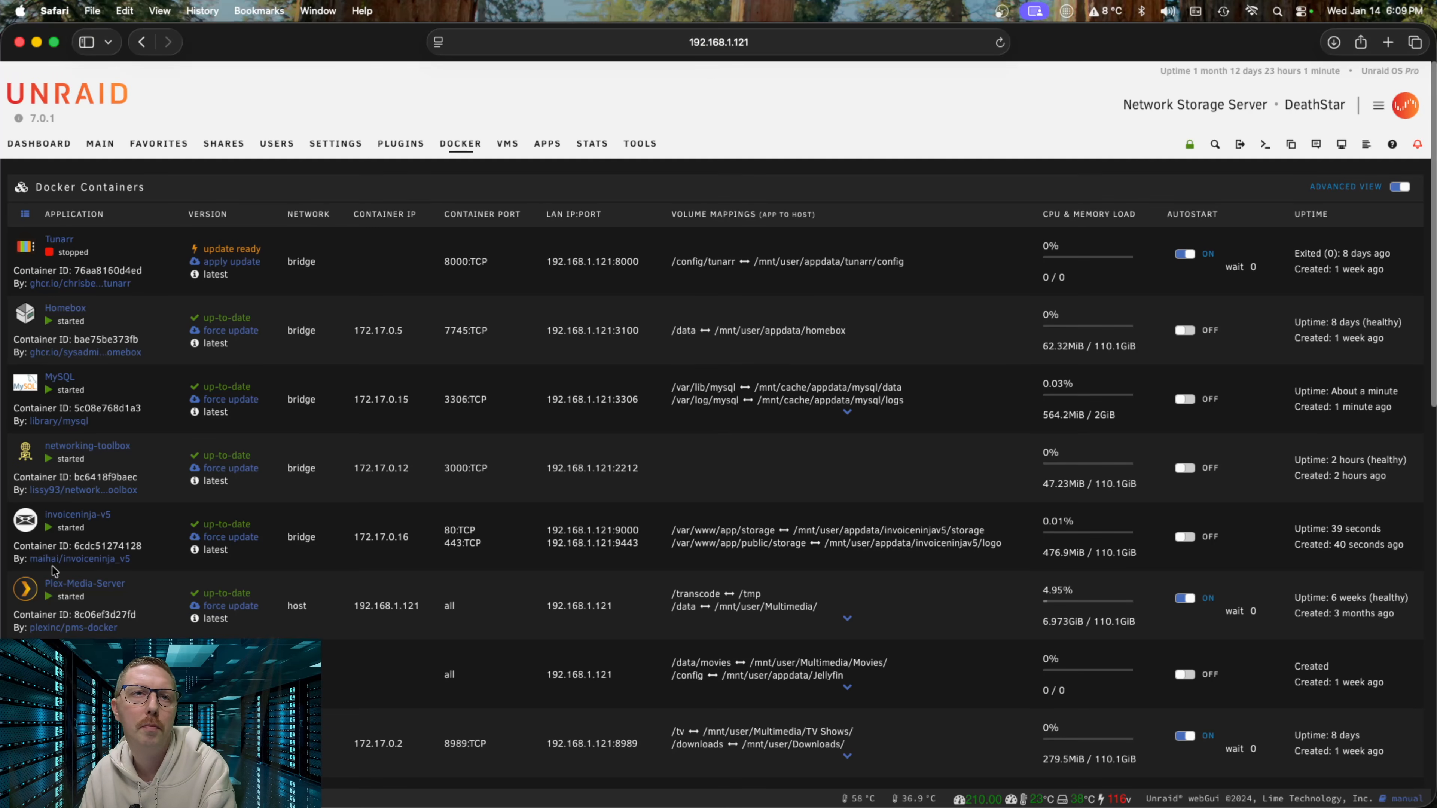
Open the NginxProxyManager container's WebUI and show its list of proxy hosts.
{"action": "scroll", "coordinate": [34, 566], "scroll_direction": "down", "scroll_amount": 10}
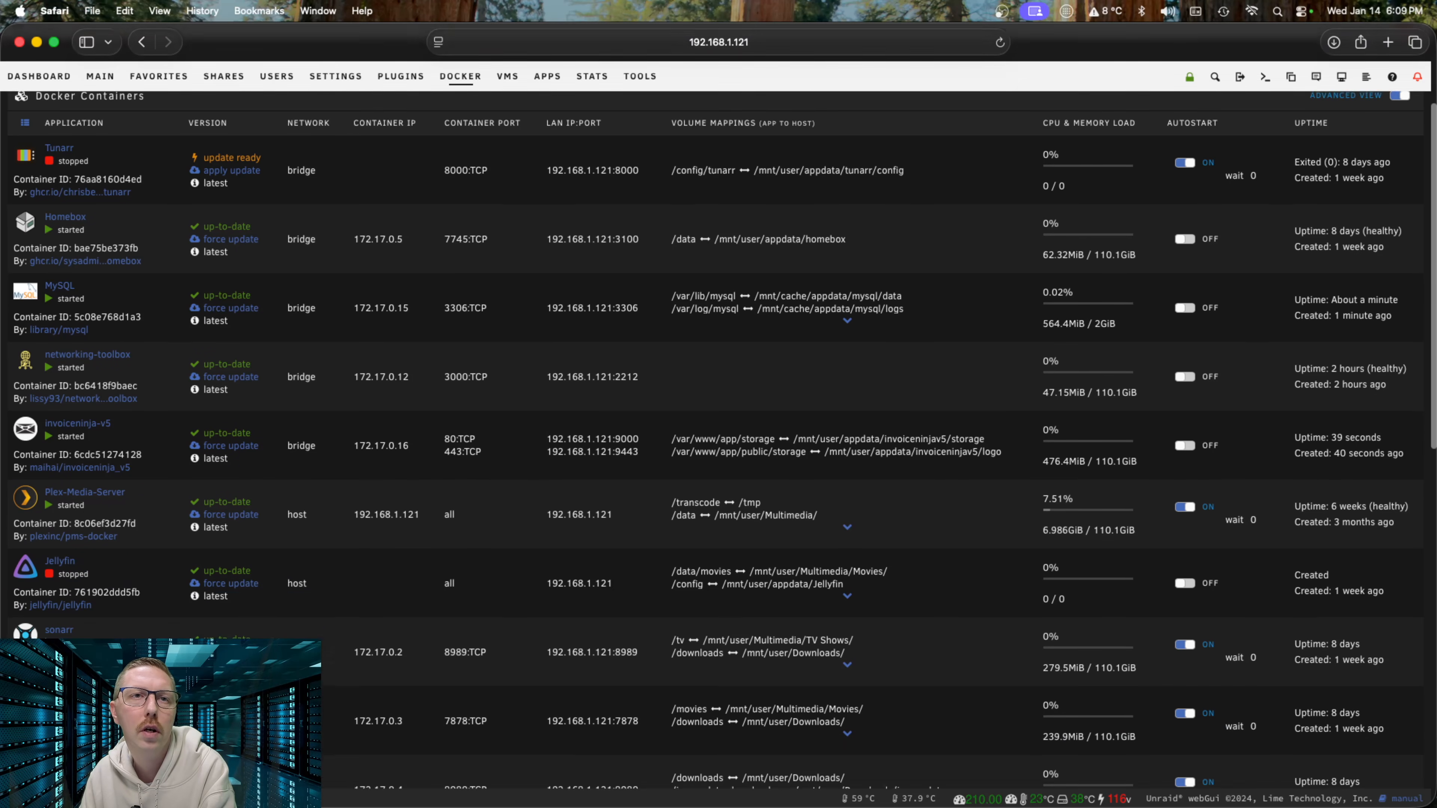
{"action": "right_click", "coordinate": [36, 594]}
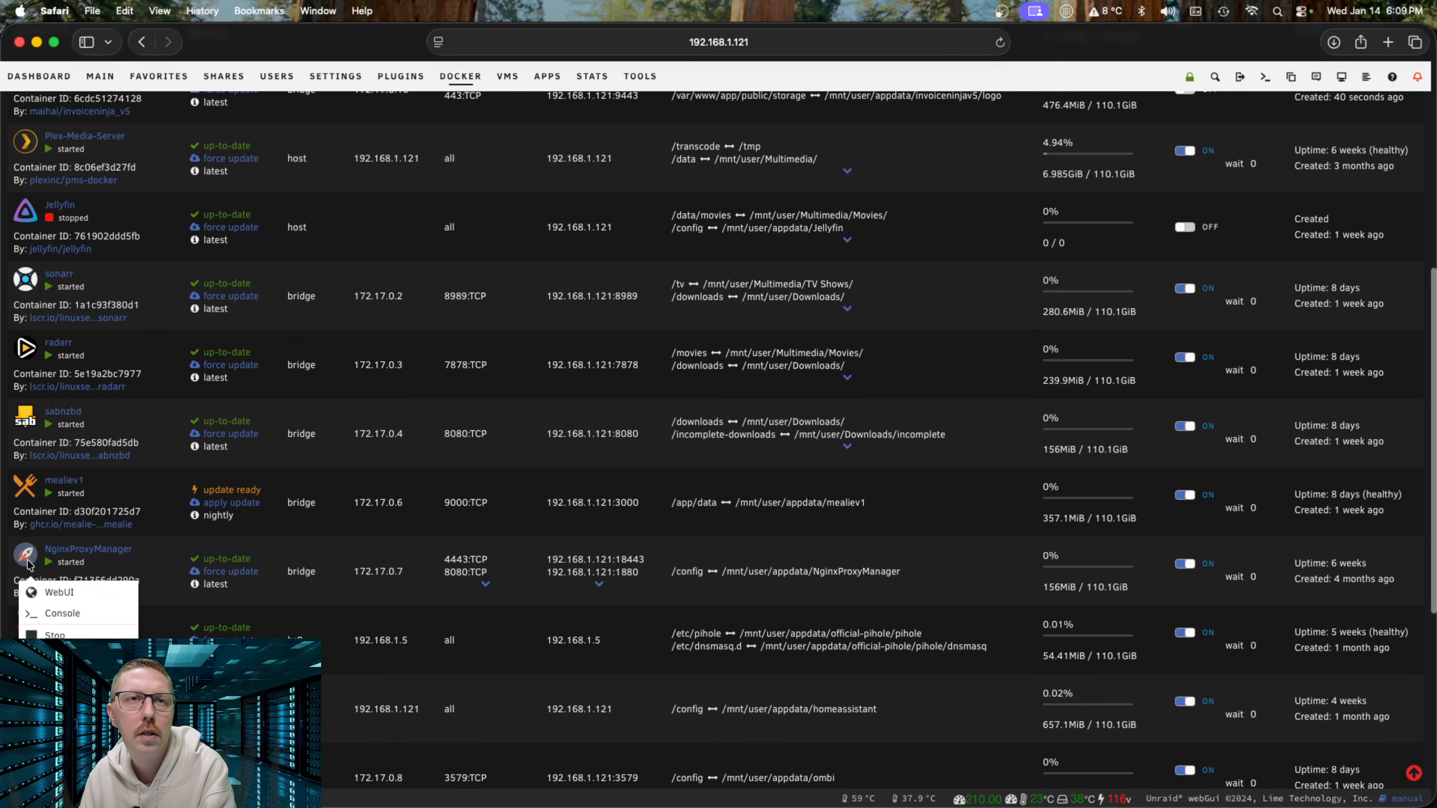
{"action": "left_click", "coordinate": [72, 594]}
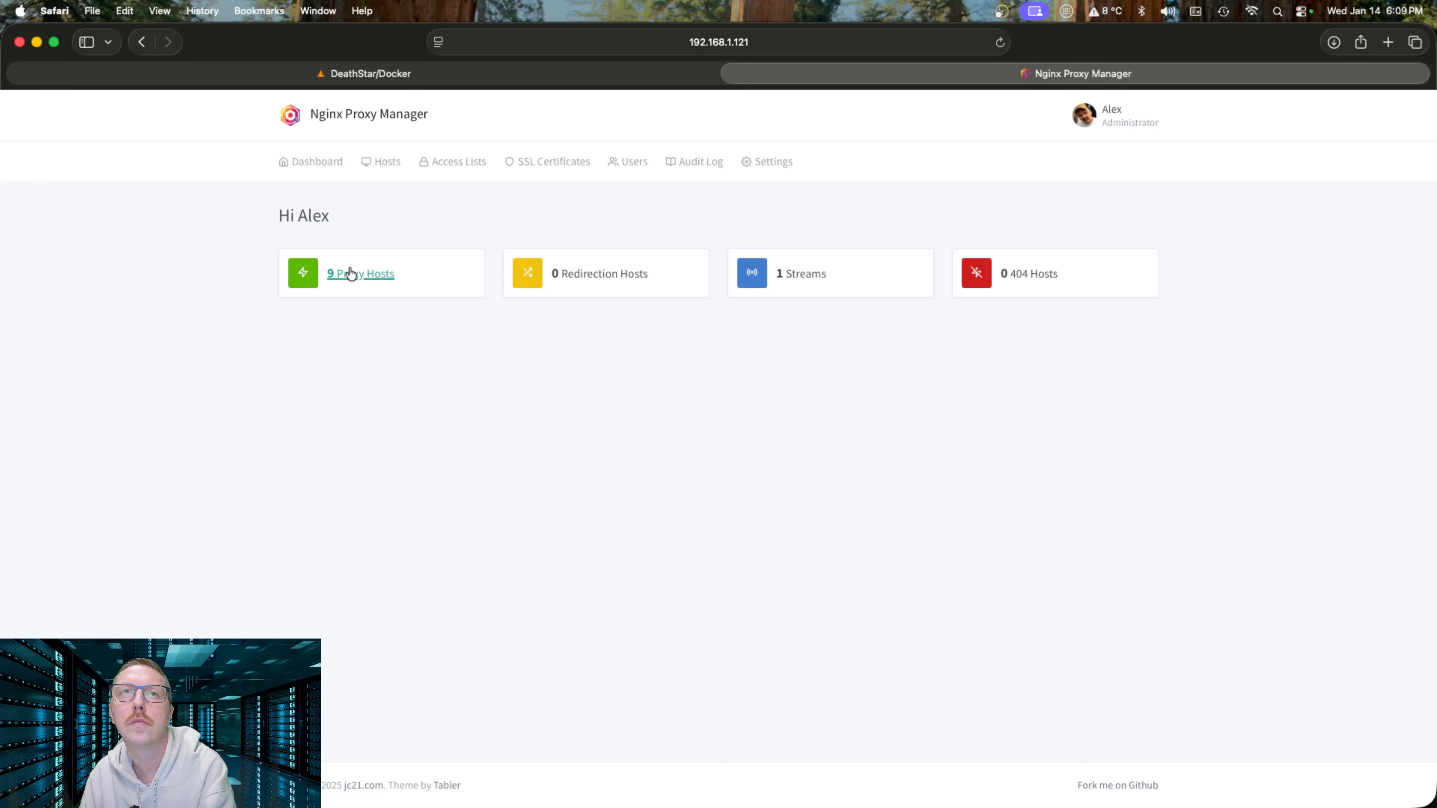
{"action": "left_click", "coordinate": [356, 273]}
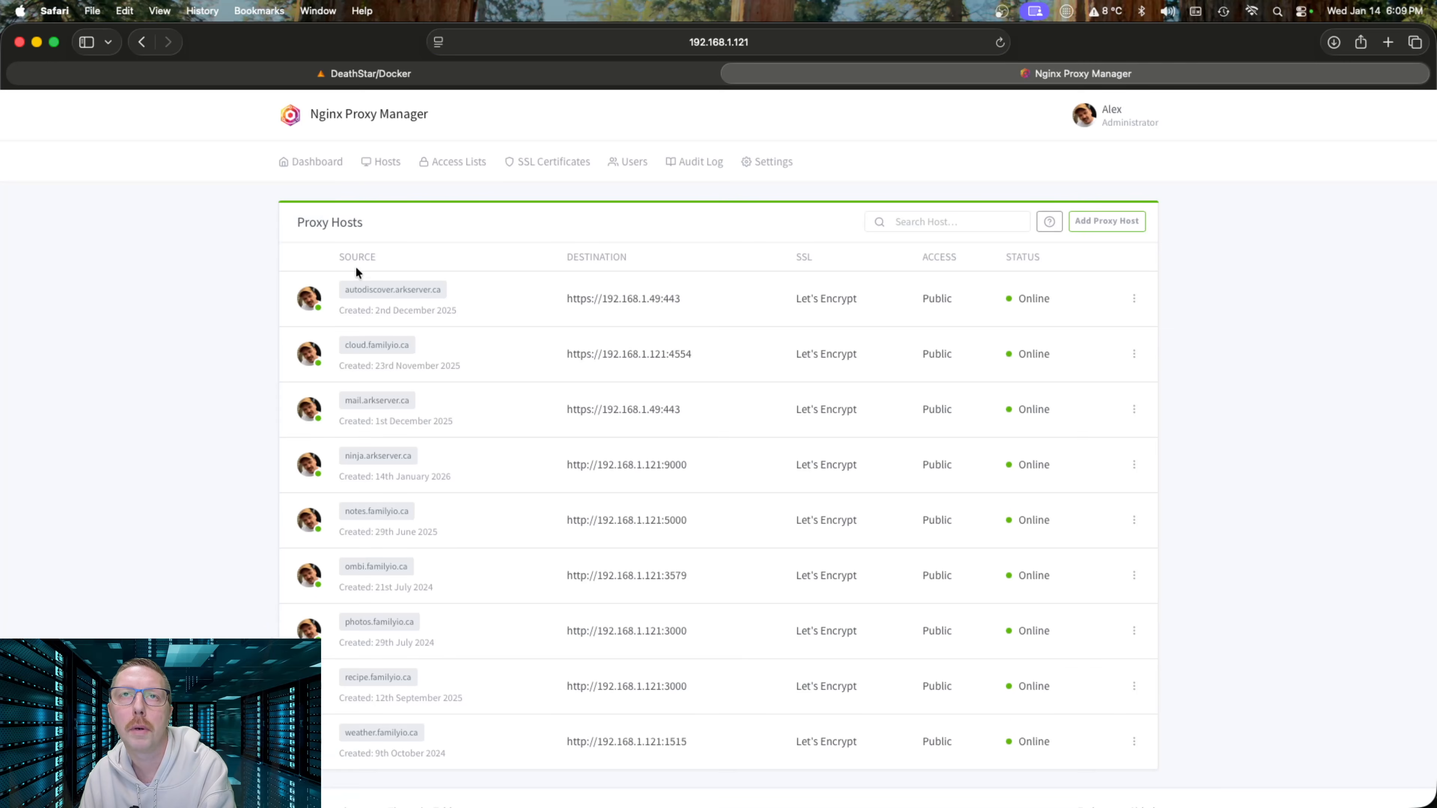
Open the ninja.arkserver.ca proxy host in the browser, check its address, and close that tab.
{"action": "left_click", "coordinate": [382, 462]}
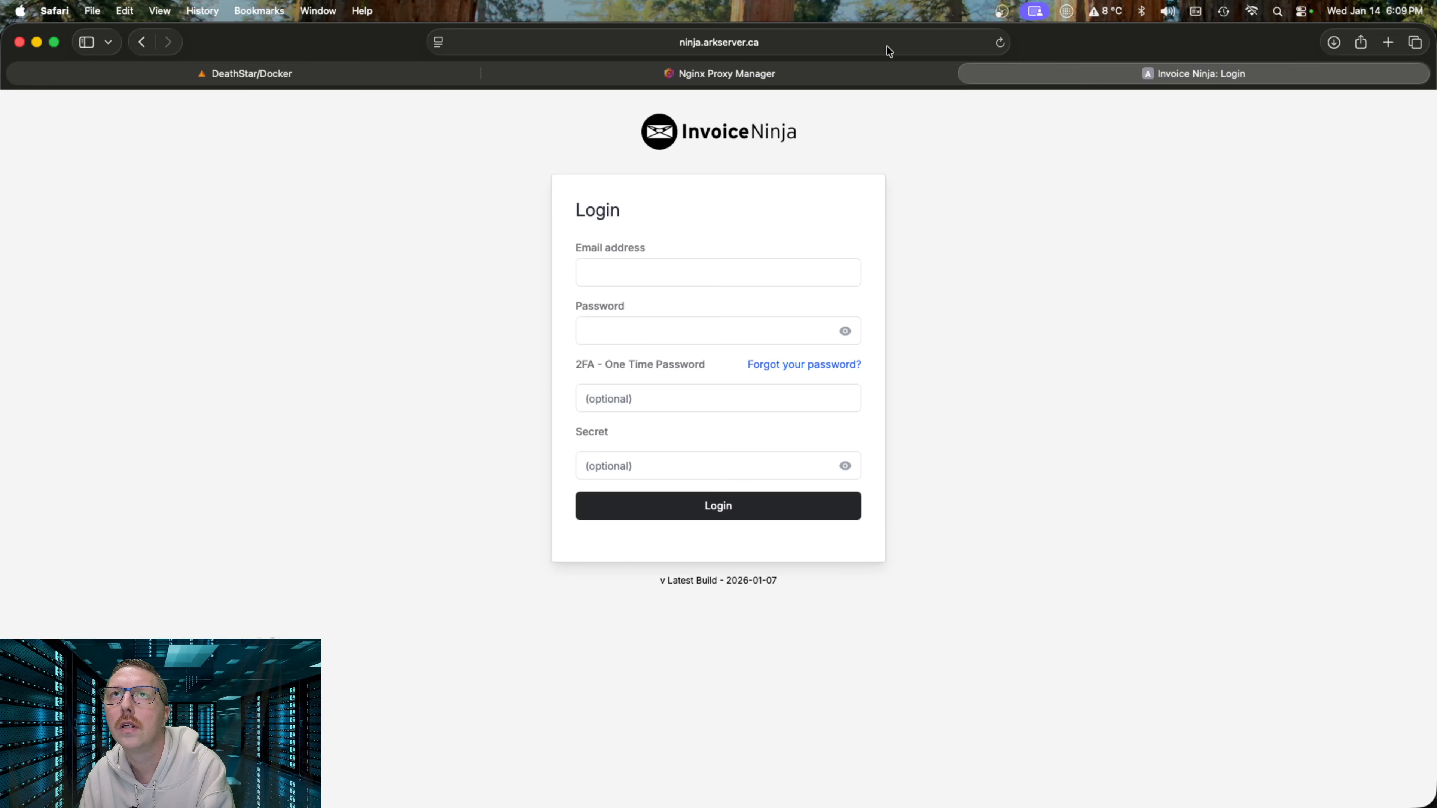
{"action": "left_click", "coordinate": [893, 49]}
{"action": "left_click", "coordinate": [1253, 218]}
{"action": "left_click", "coordinate": [968, 74]}
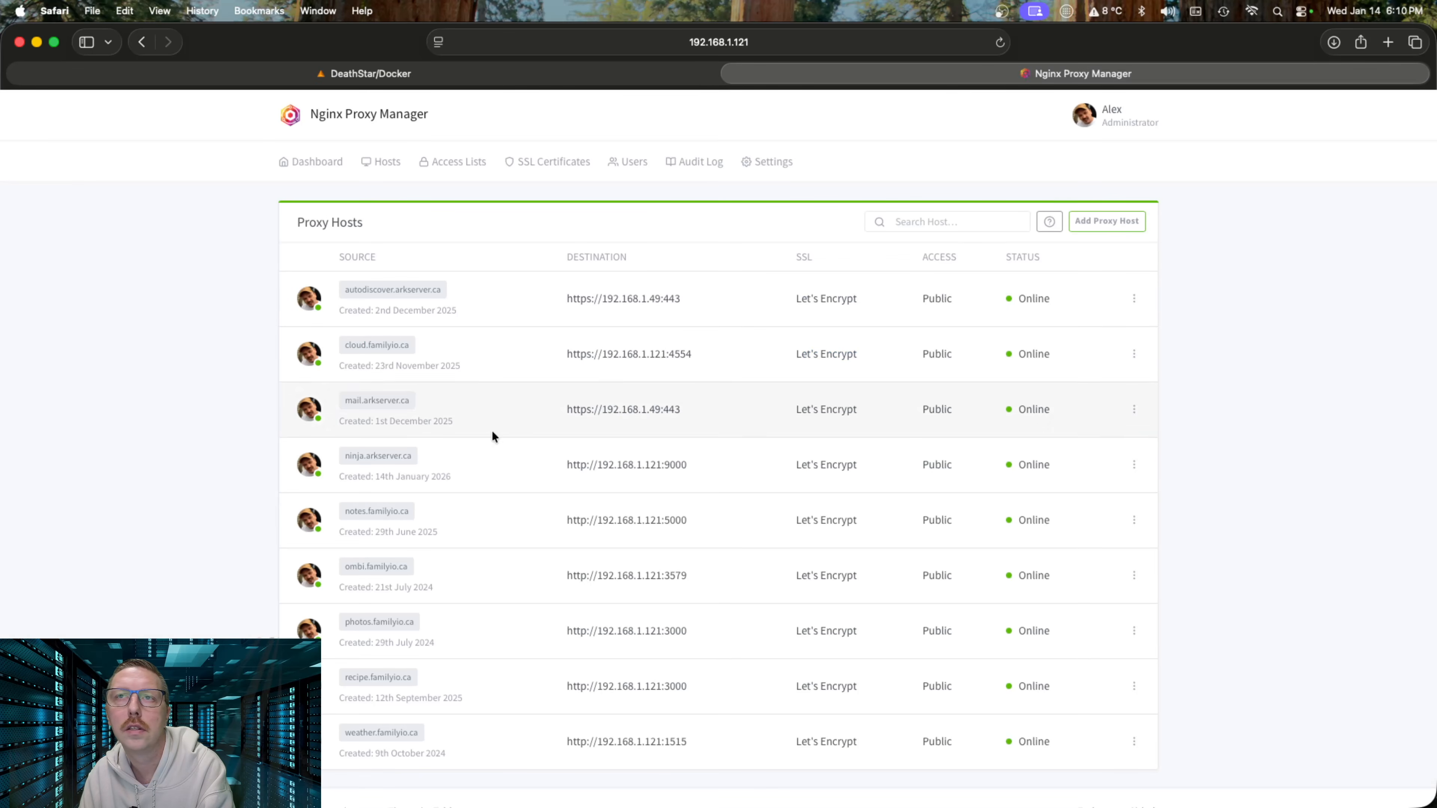
Edit the ninja.arkserver.ca proxy host to use forward port 9443 and the https scheme, check its SSL settings, and save.
{"action": "left_click", "coordinate": [1133, 470]}
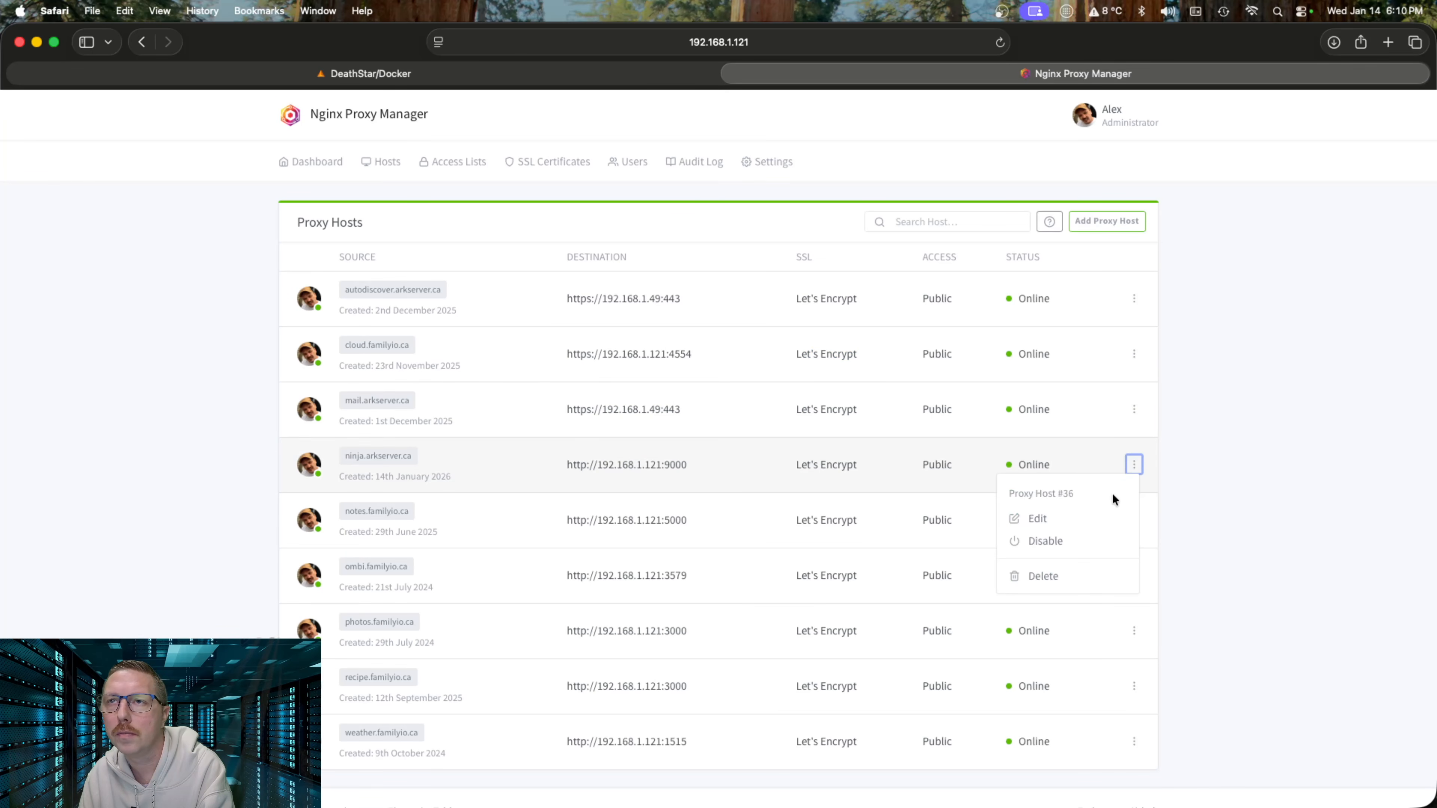
{"action": "left_click", "coordinate": [1067, 517]}
{"action": "double_click", "coordinate": [848, 300]}
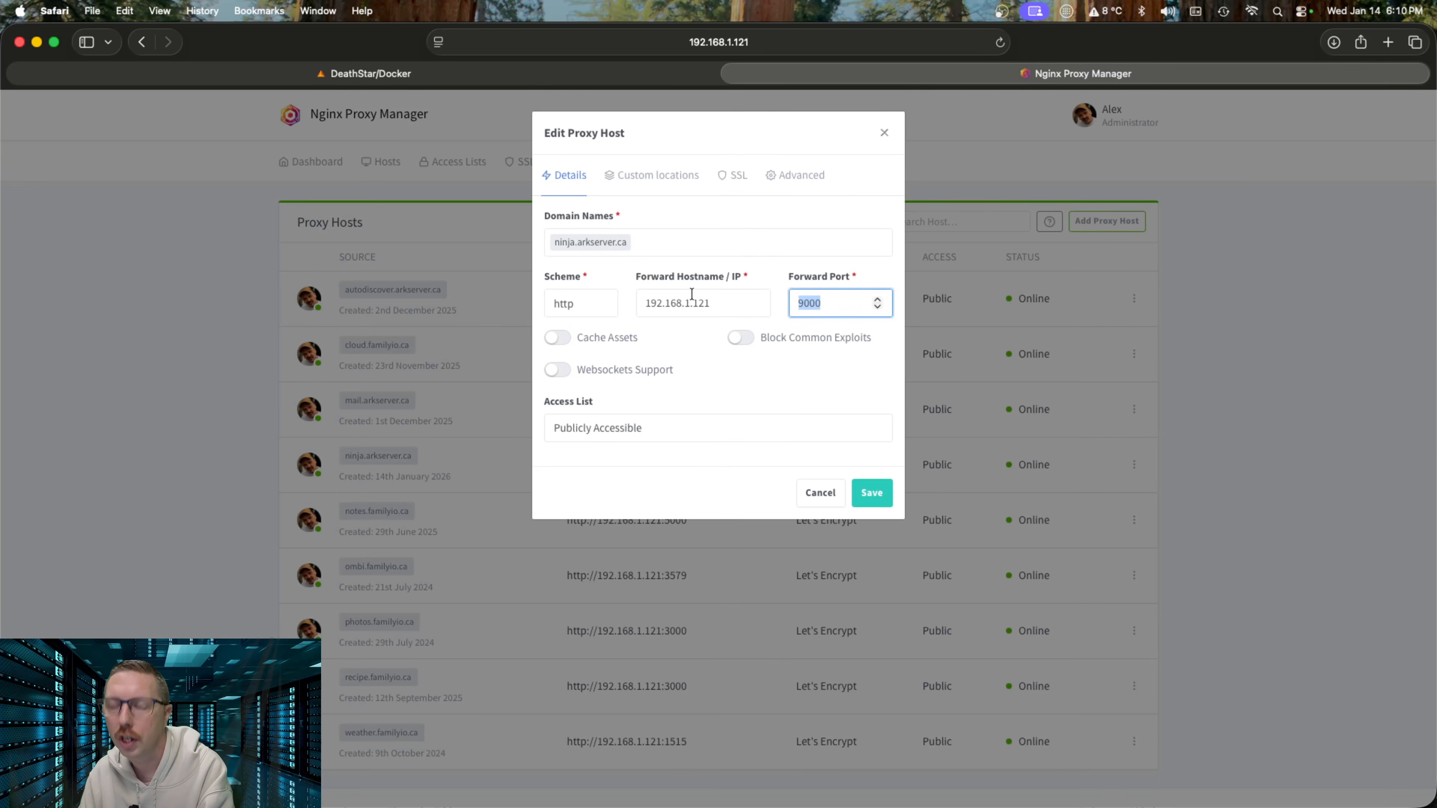
{"action": "type", "text": "9443"}
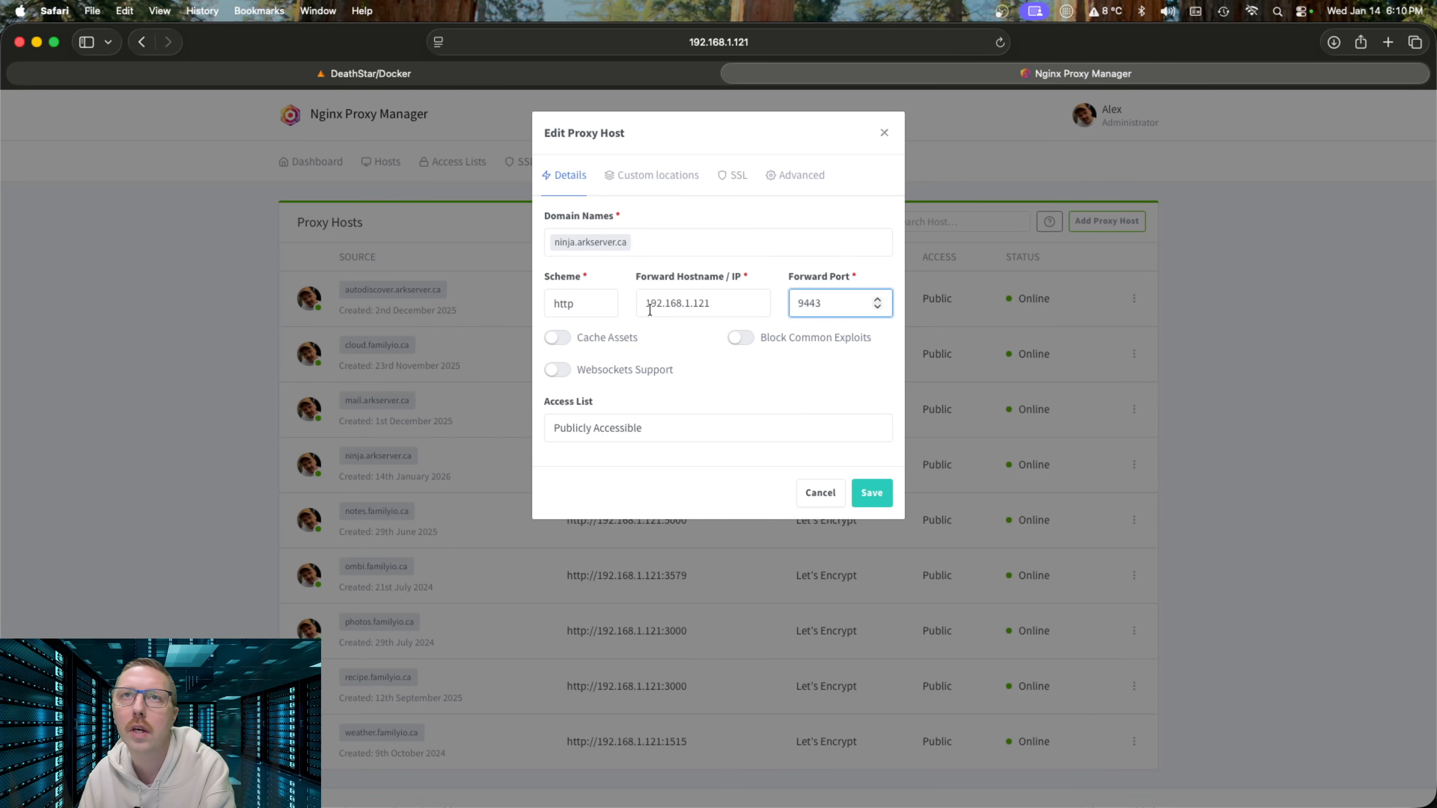
{"action": "left_click", "coordinate": [597, 295]}
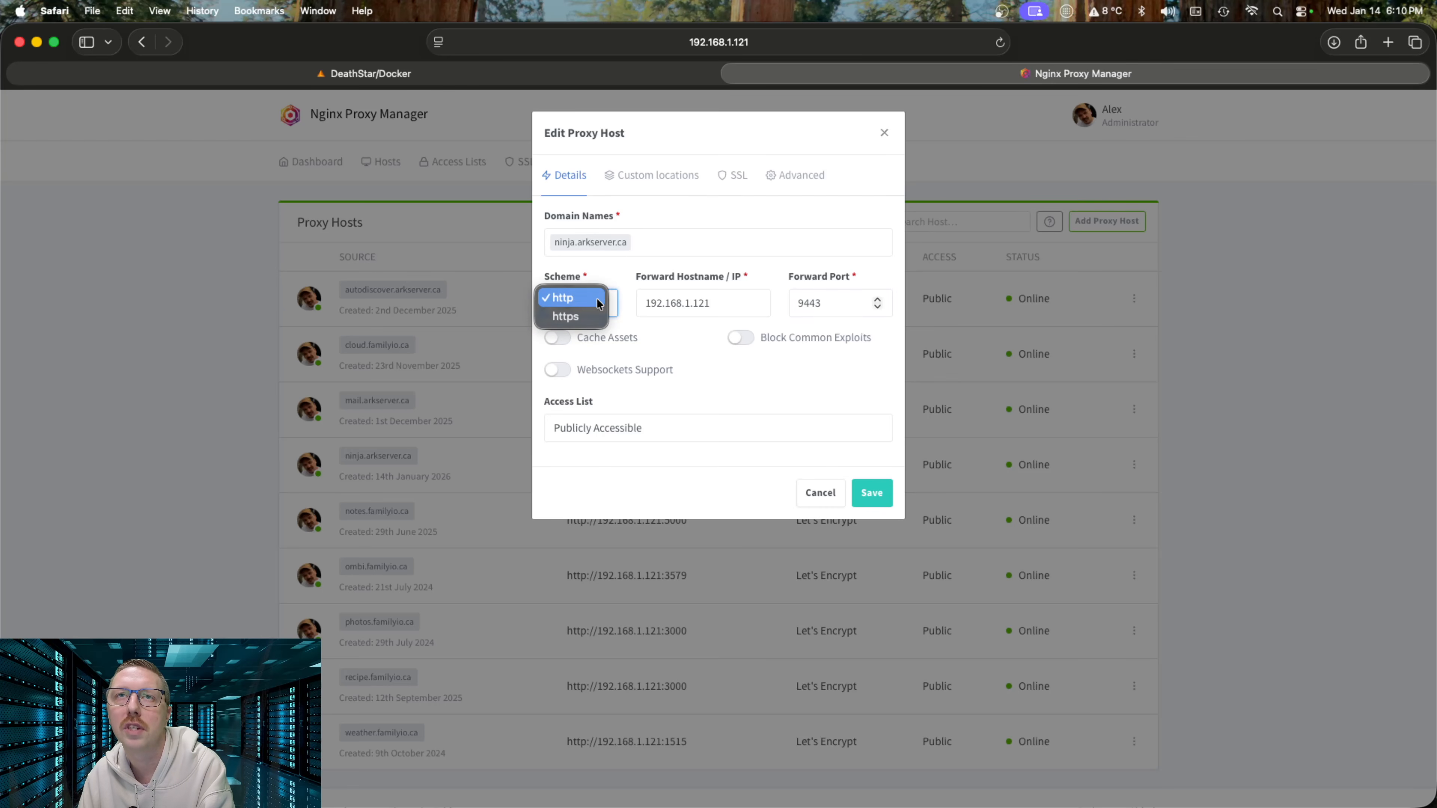
{"action": "left_click", "coordinate": [574, 319]}
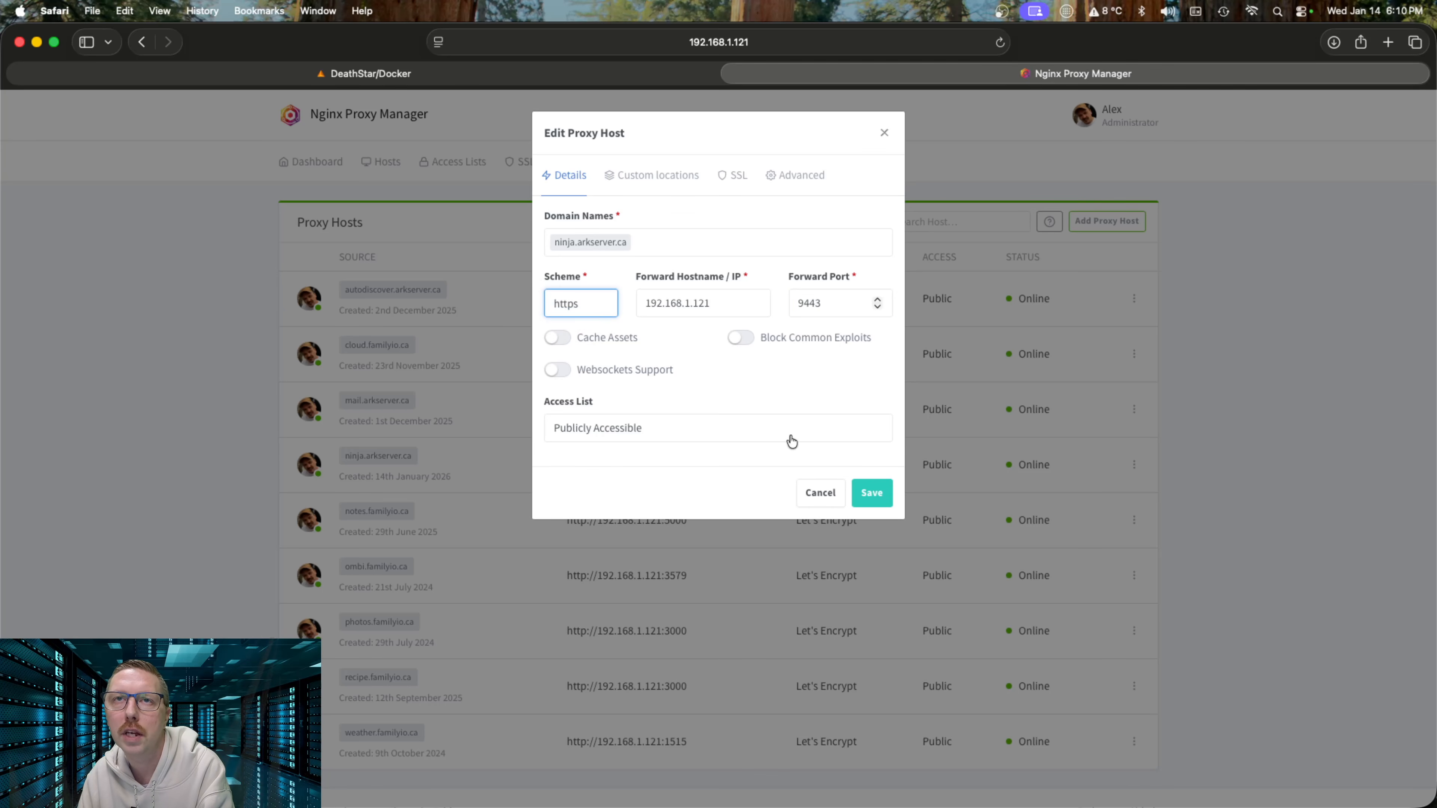
{"action": "left_click", "coordinate": [746, 178]}
{"action": "left_click", "coordinate": [867, 372]}
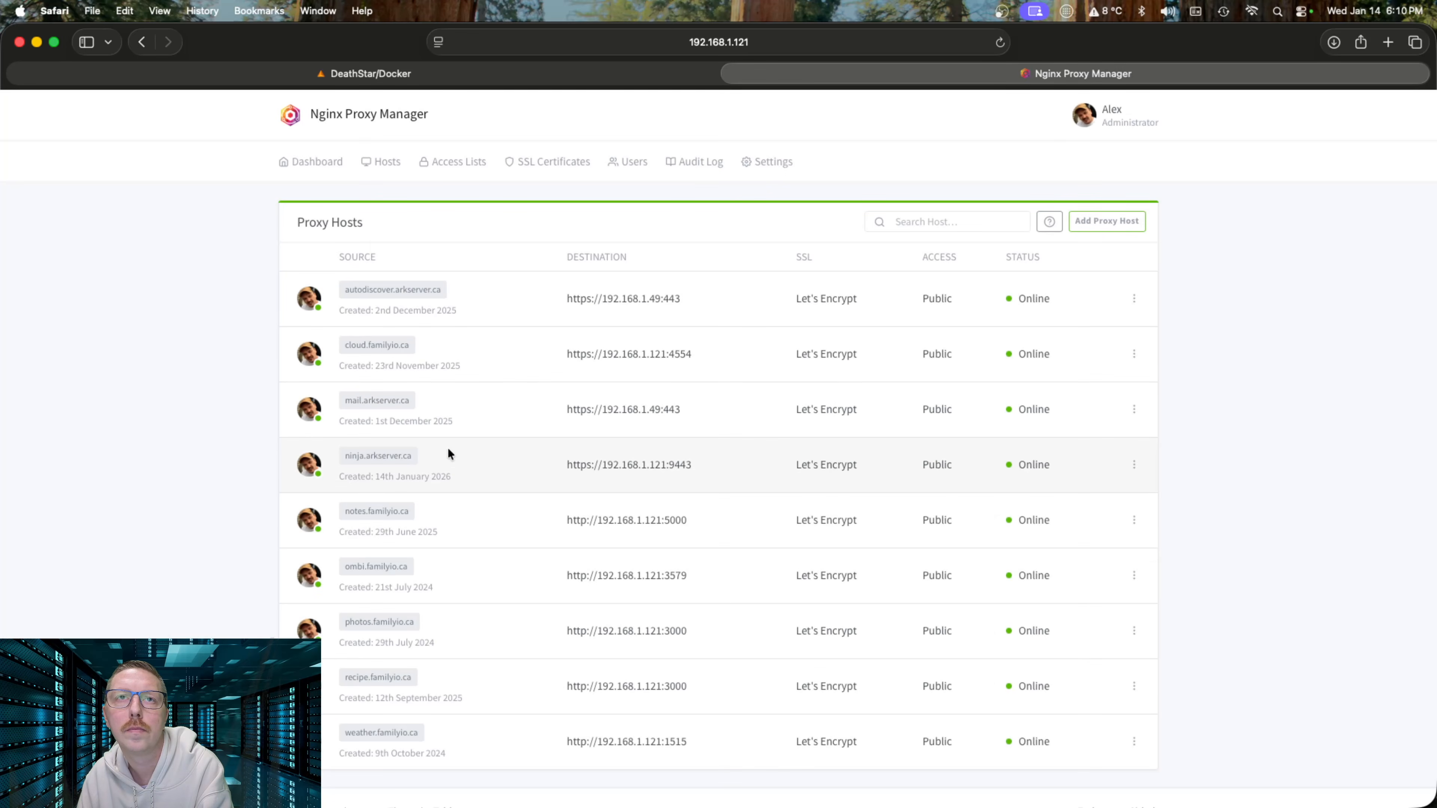
Open the ninja.arkserver.ca proxy host in the browser and log in to Invoice Ninja with the account email and password.
{"action": "left_click", "coordinate": [396, 455]}
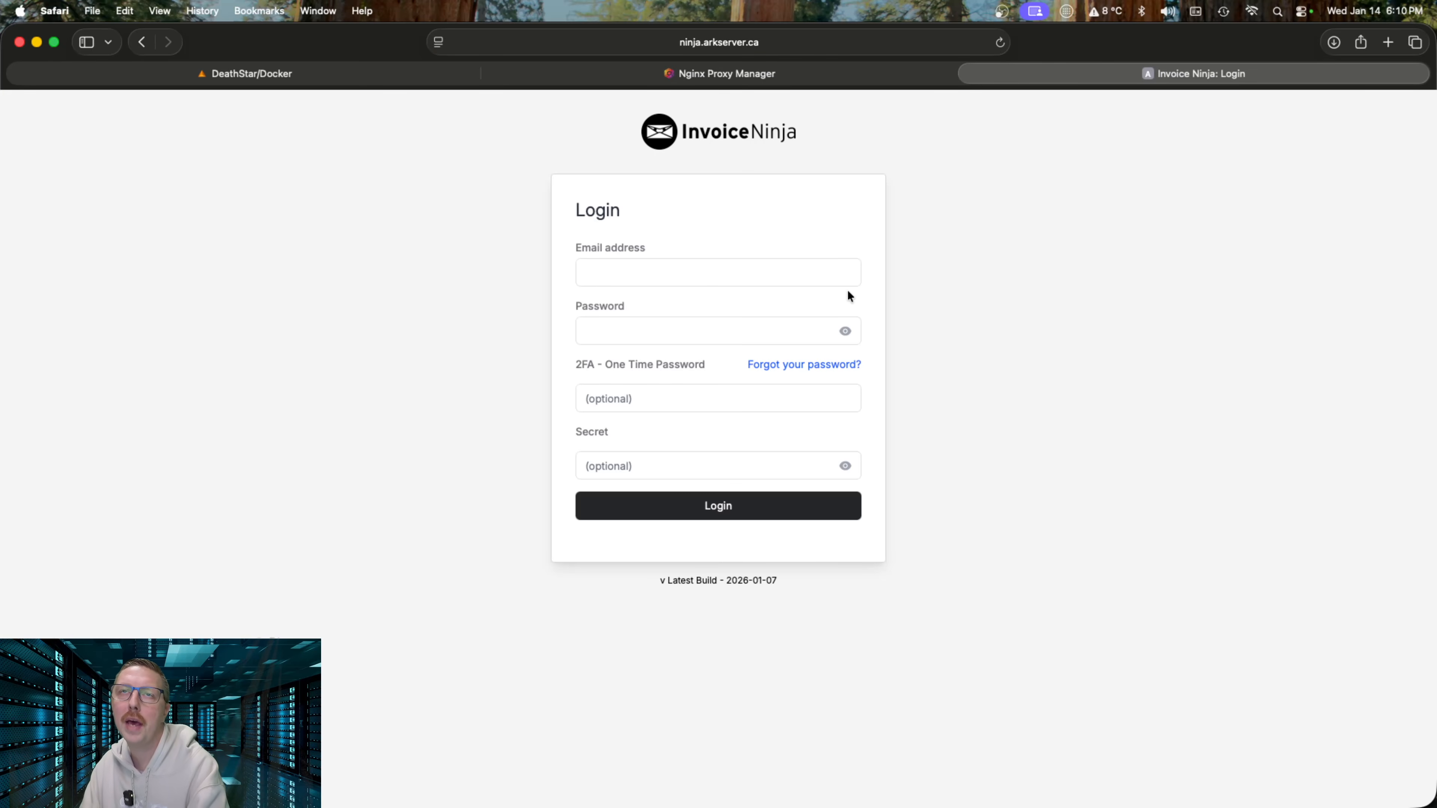
{"action": "left_click", "coordinate": [732, 275]}
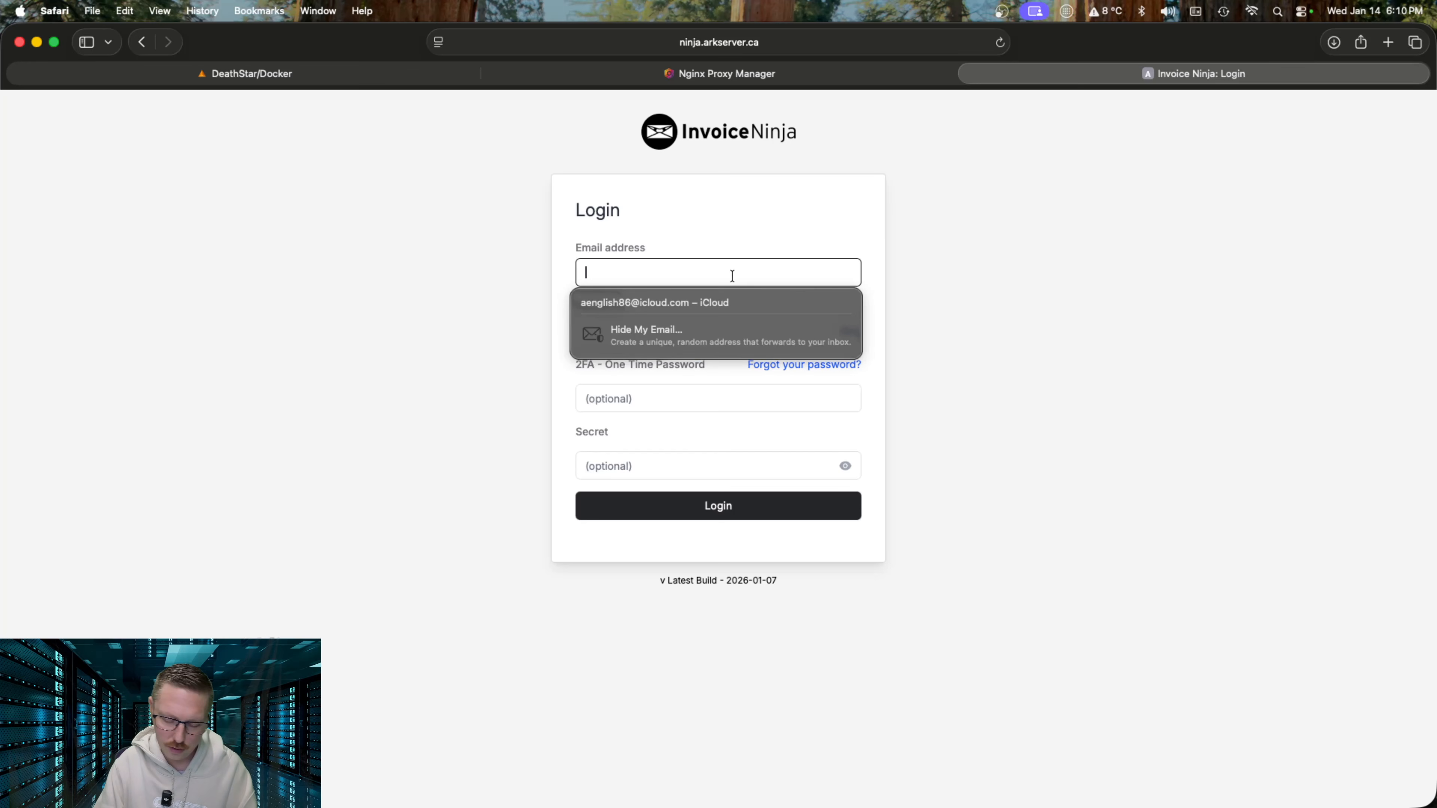
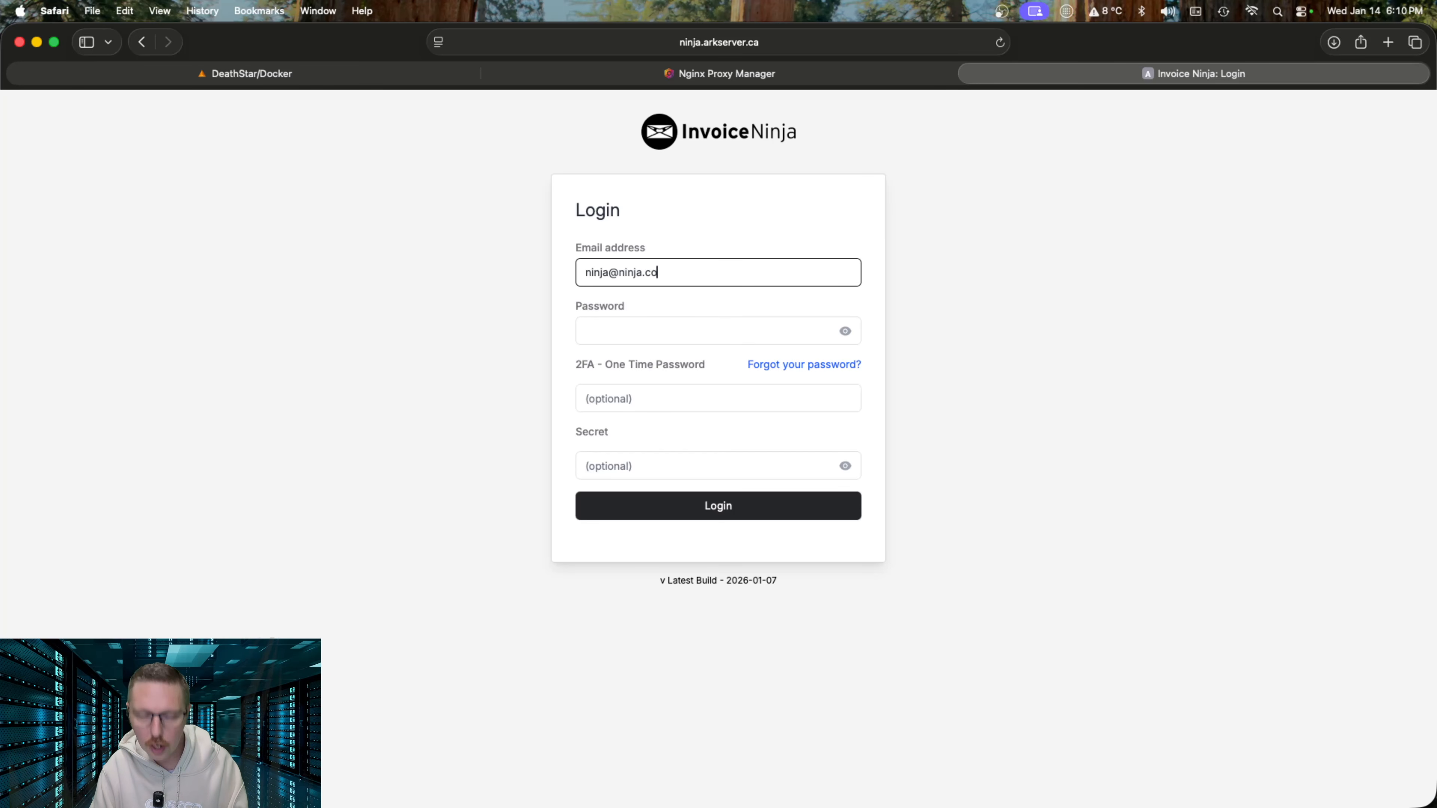
{"action": "key", "text": "Tab"}
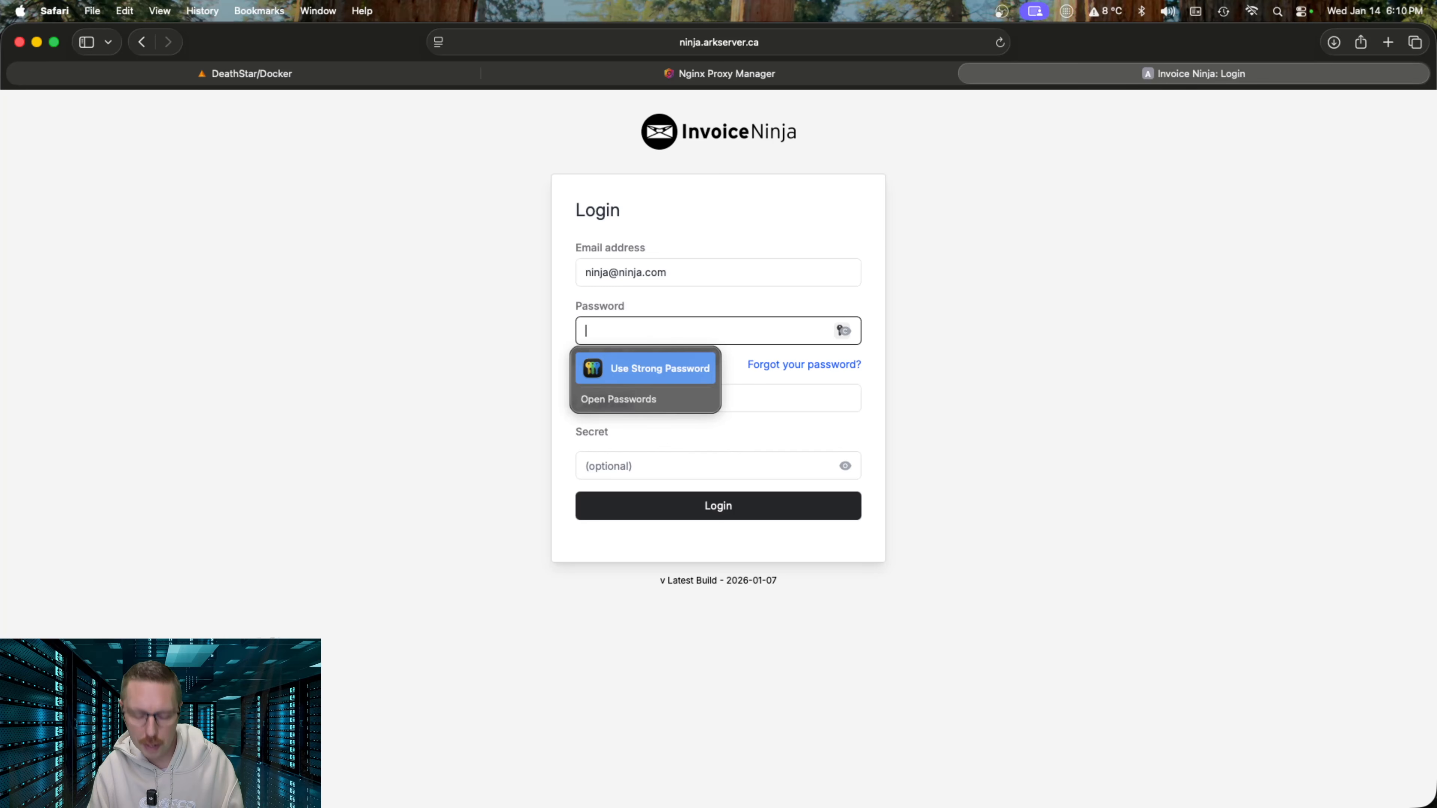
{"action": "type", "text": "p"}
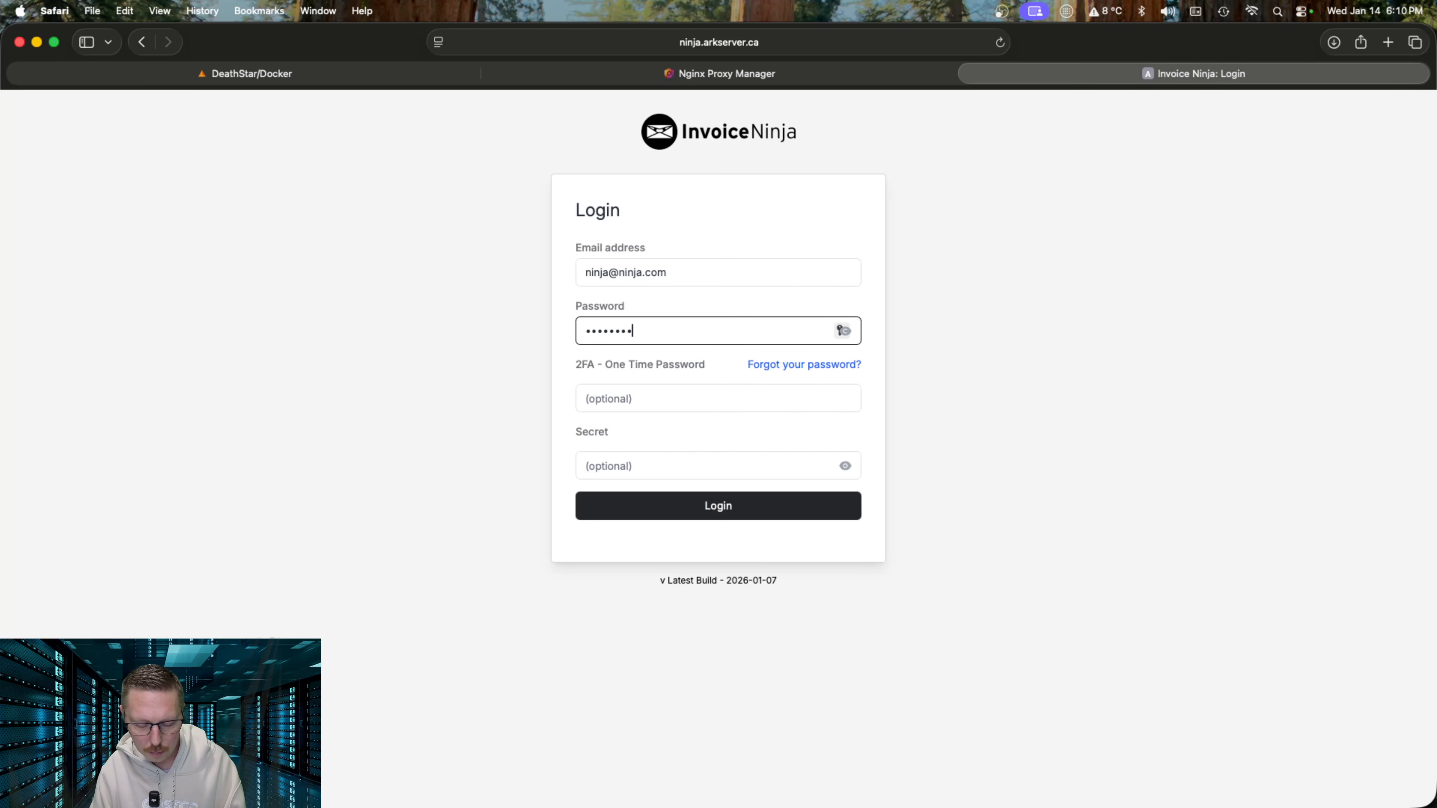
{"action": "key", "text": "Return"}
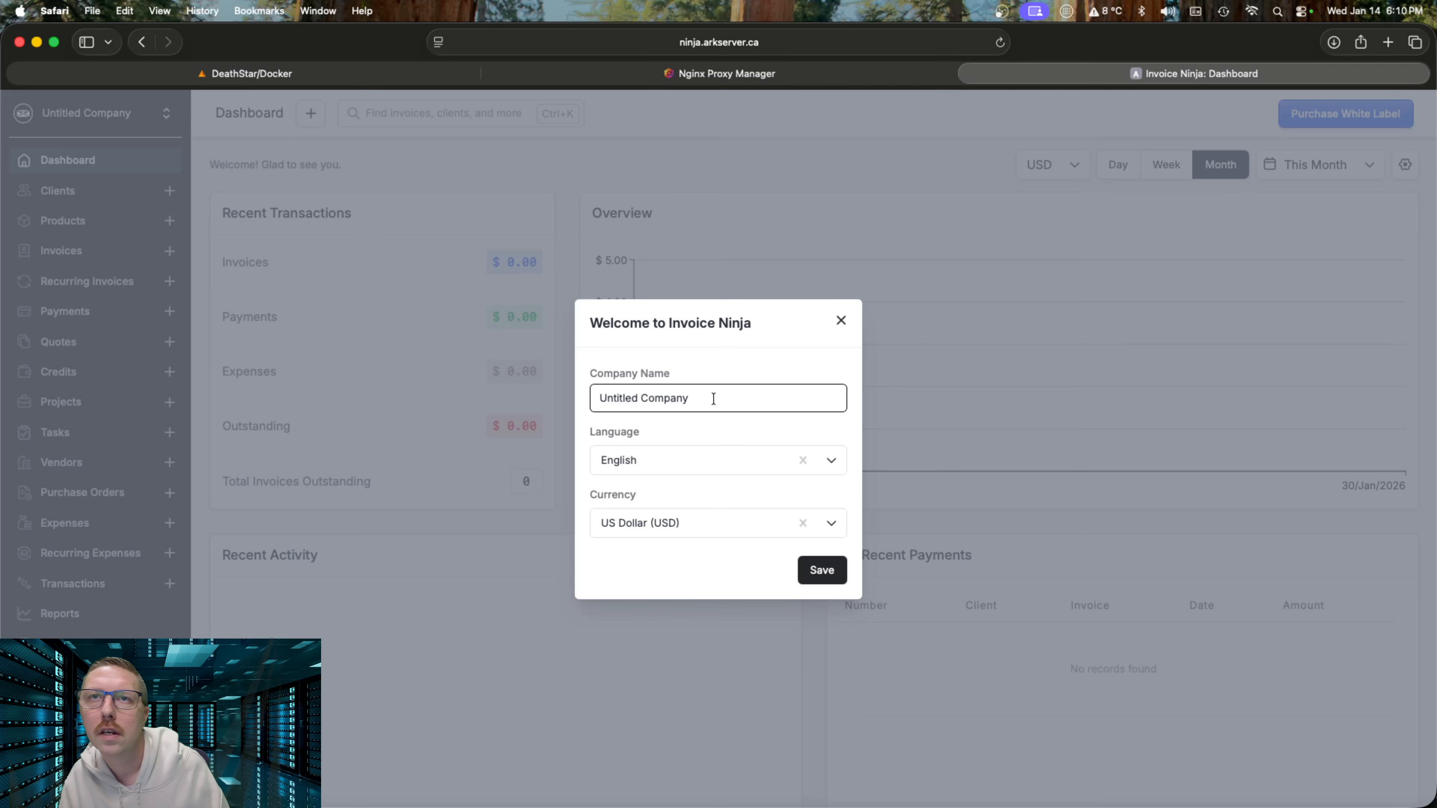
Set the company name to Invoice Ninja and the currency to Canadian Dollar (CAD) in the welcome dialog, and save.
{"action": "left_click_drag", "start_coordinate": [720, 396], "coordinate": [499, 397]}
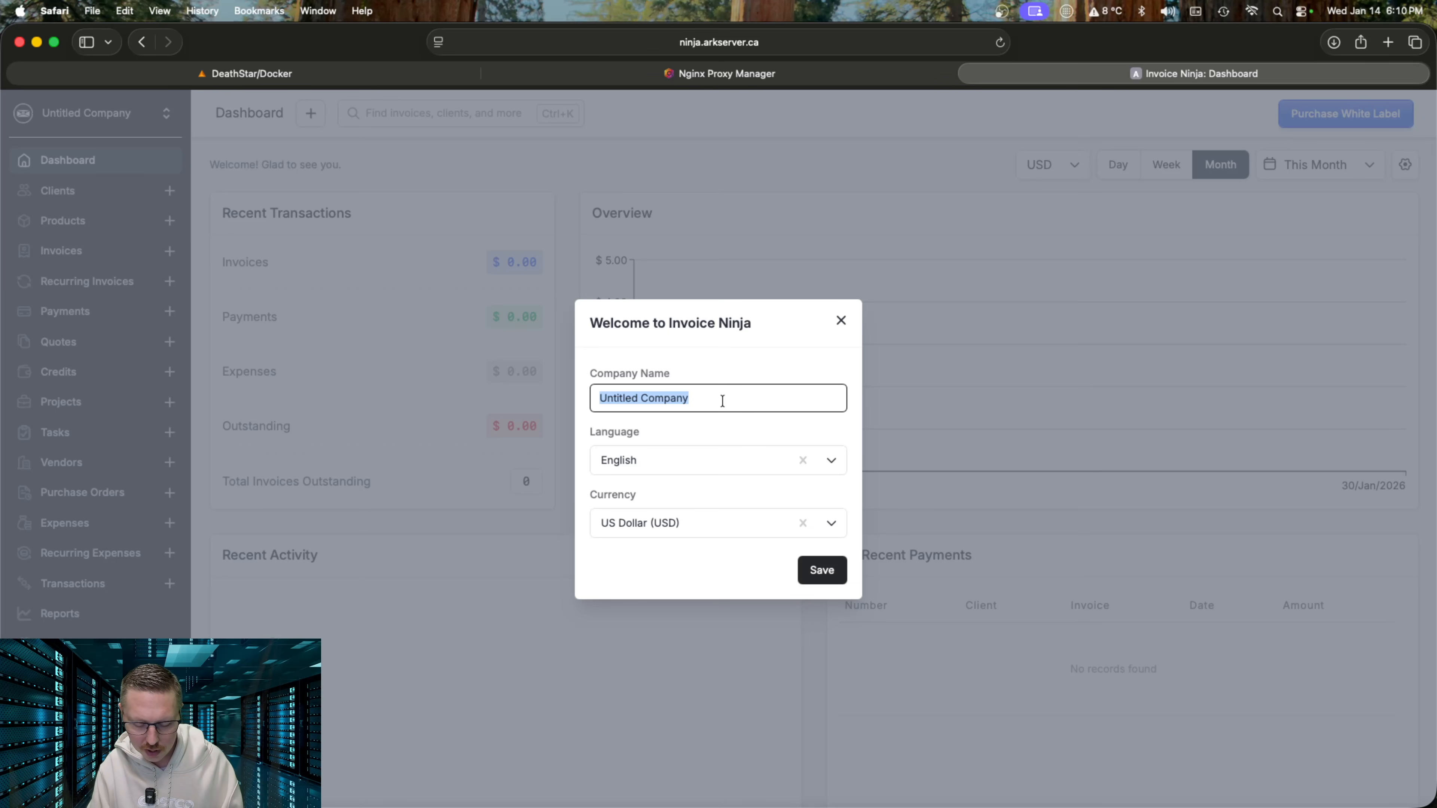
{"action": "key", "text": "BackSpace"}
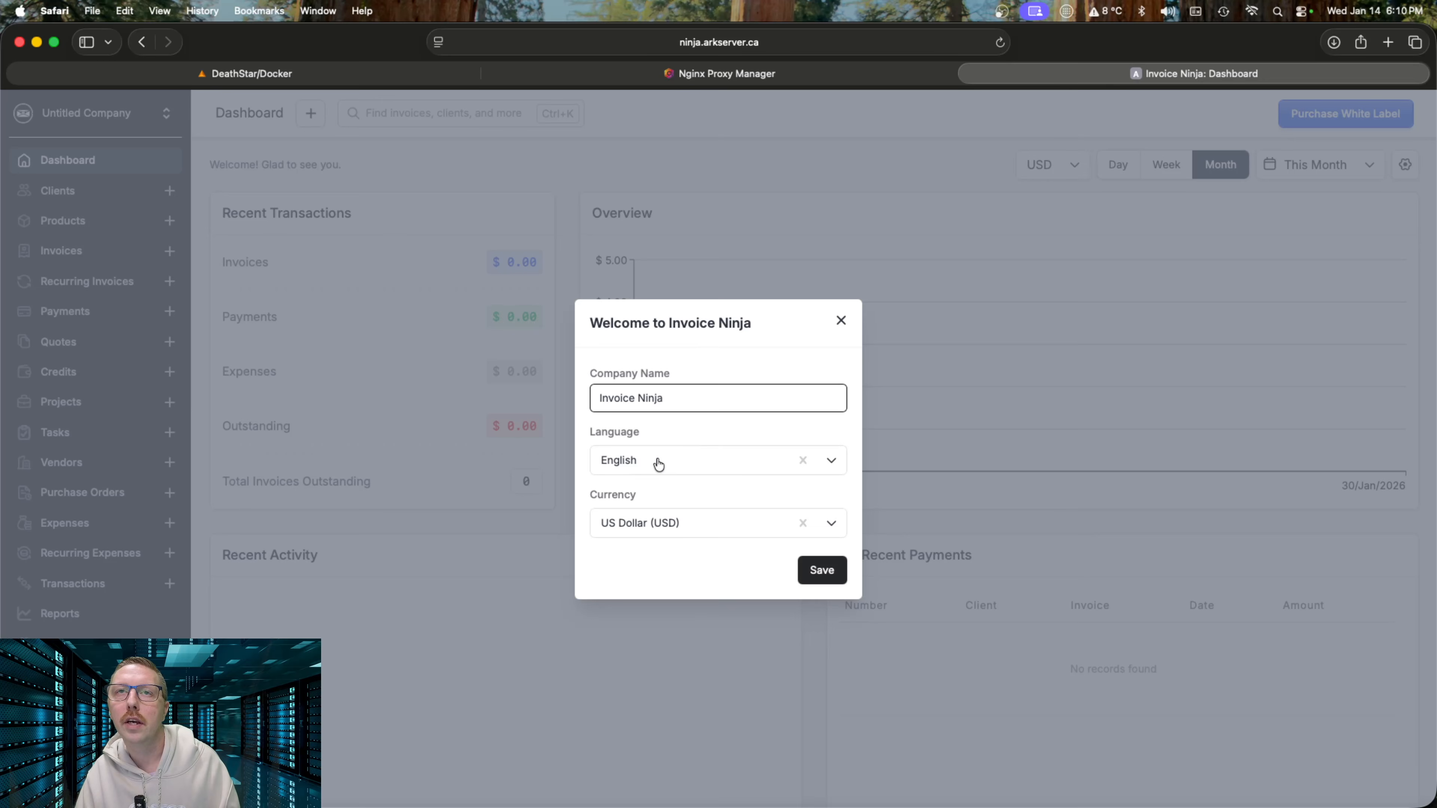
{"action": "left_click", "coordinate": [727, 523]}
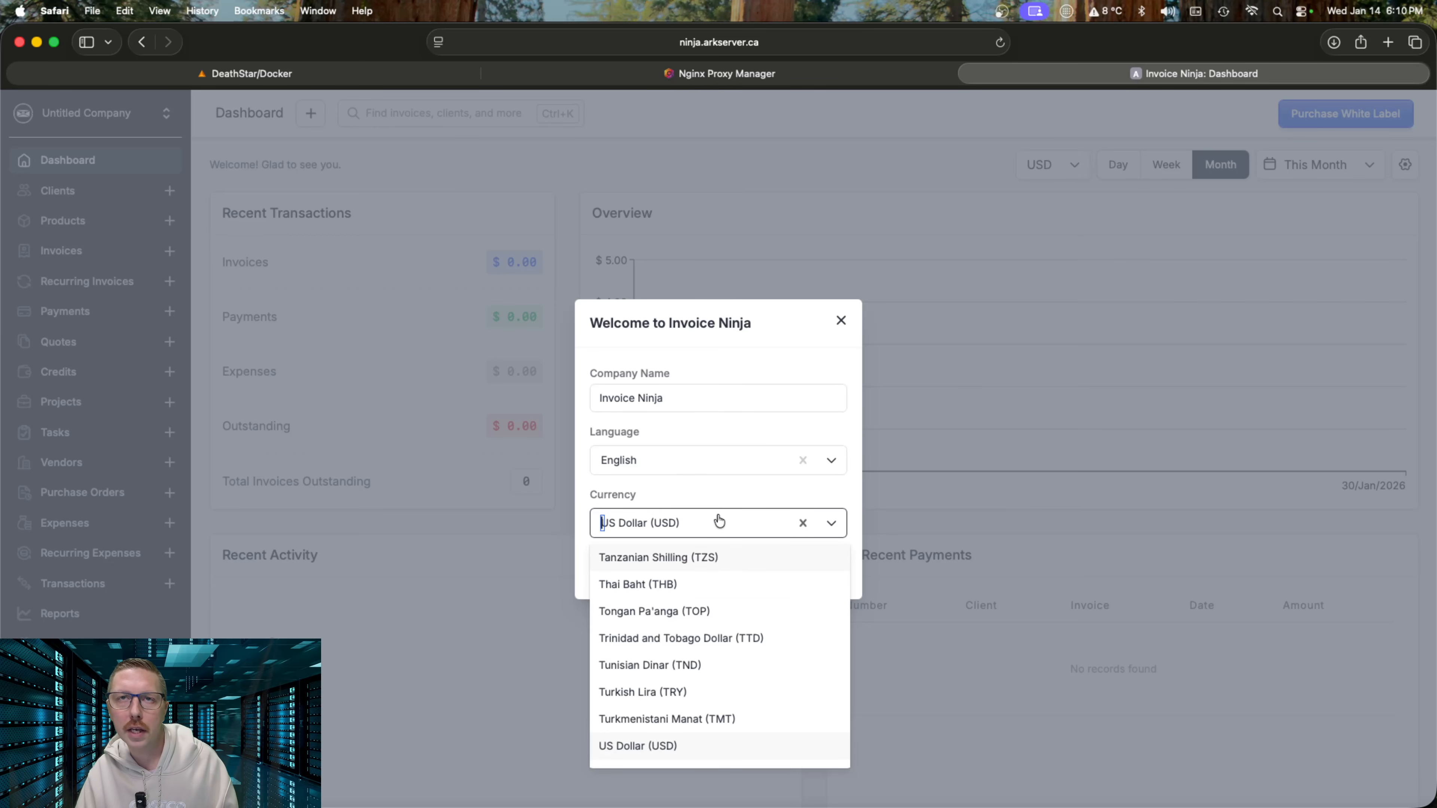
{"action": "left_click", "coordinate": [716, 521]}
{"action": "type", "text": "ca"}
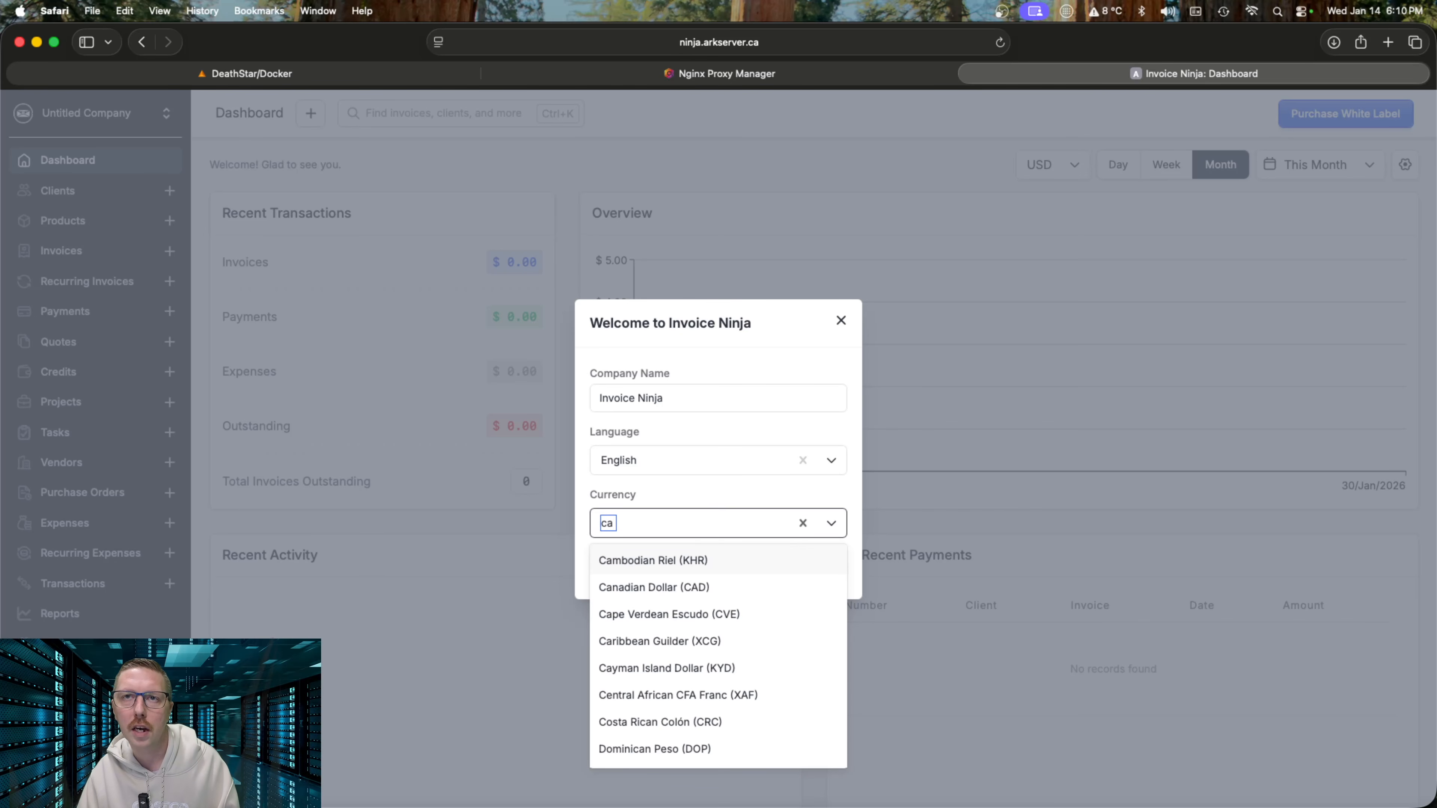
{"action": "left_click", "coordinate": [656, 589]}
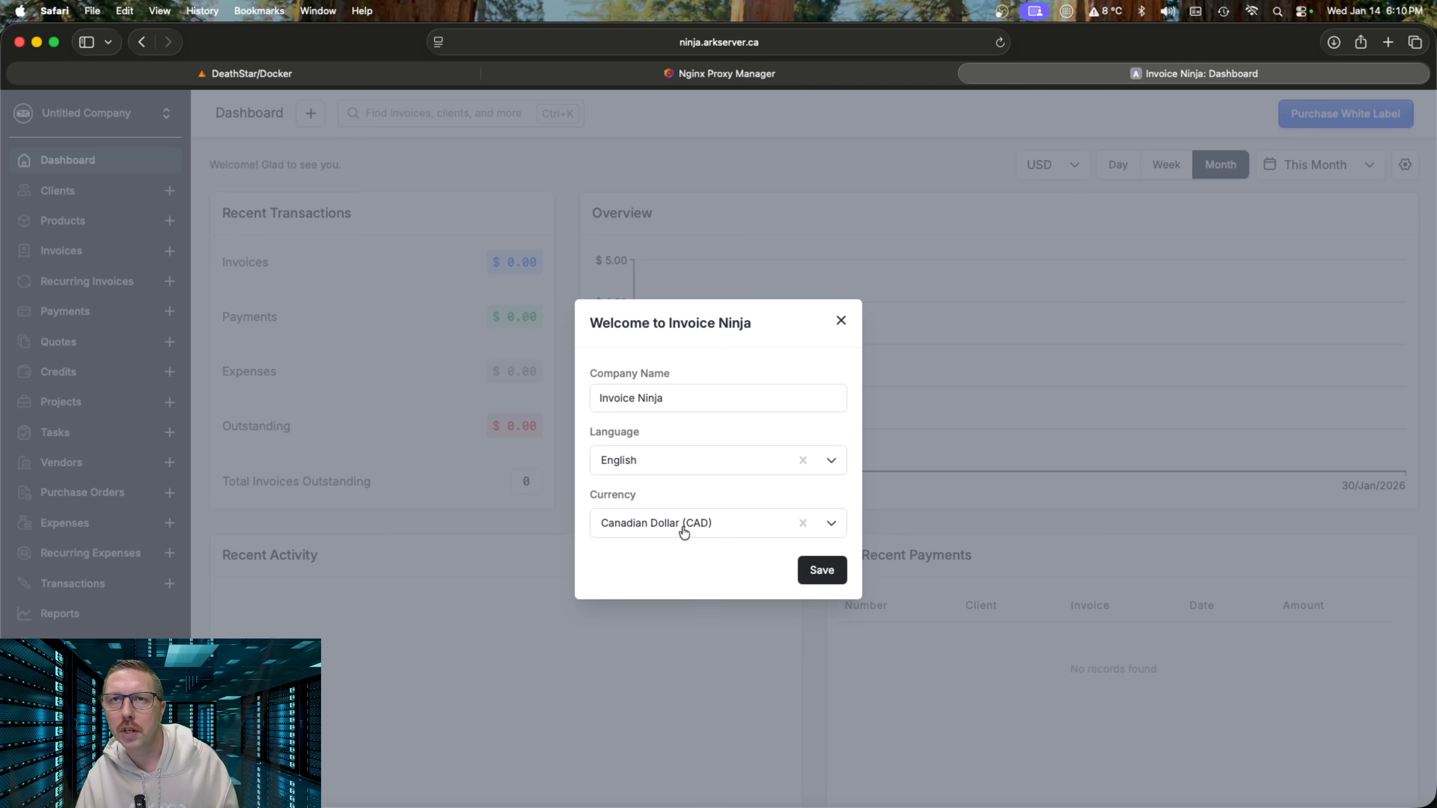
{"action": "left_click", "coordinate": [824, 571]}
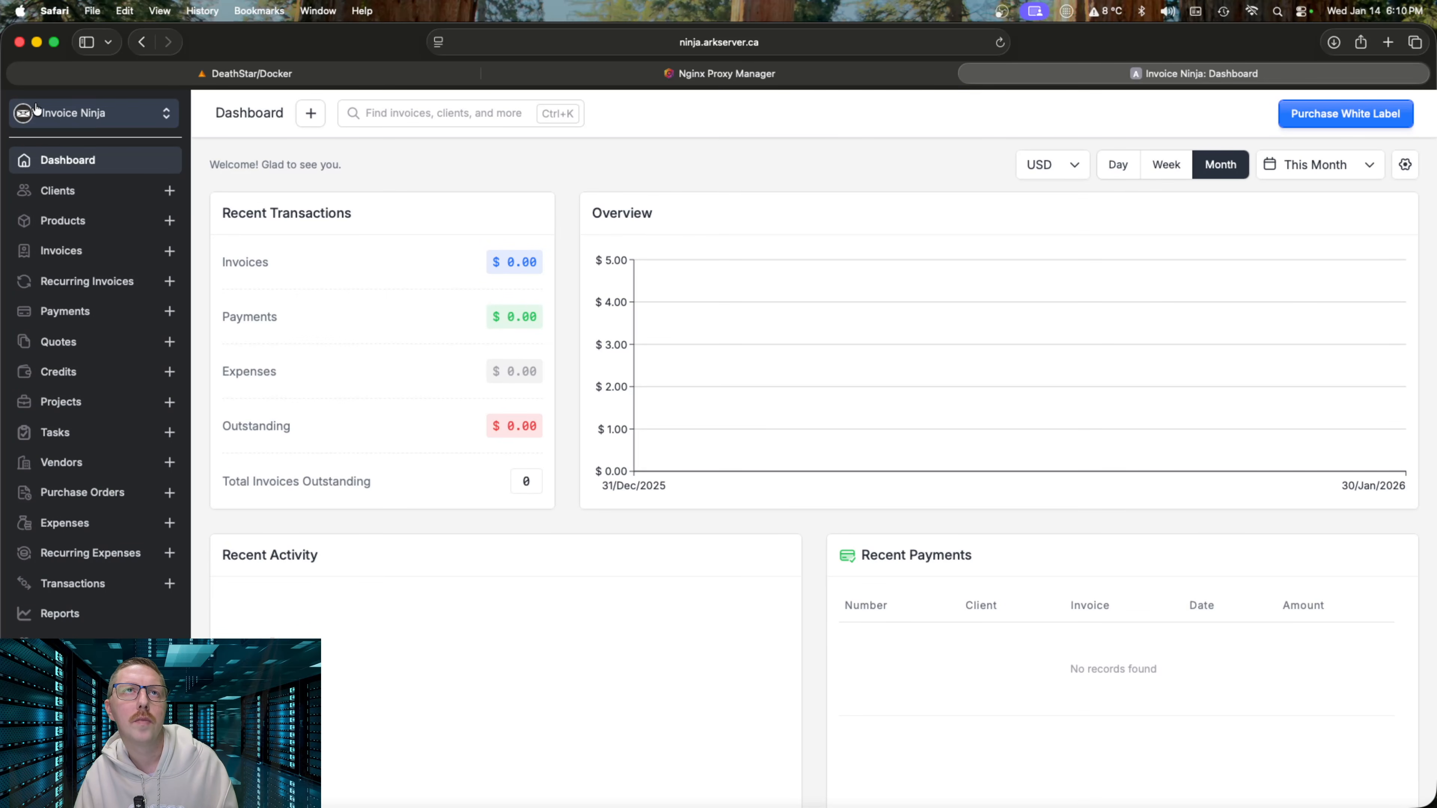
Check which account is signed in, and look through the available categories in the company settings.
{"action": "left_click", "coordinate": [85, 117]}
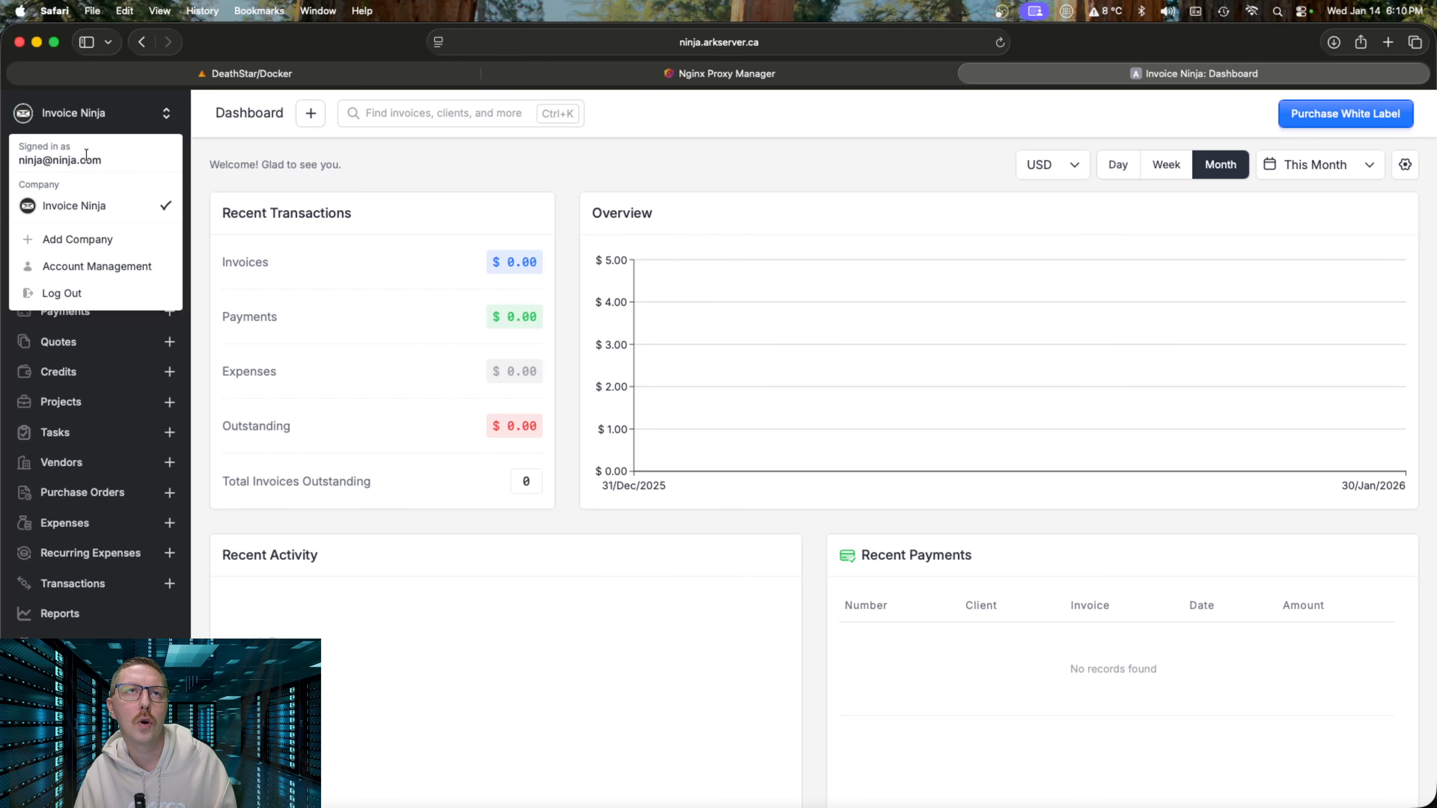
{"action": "left_click", "coordinate": [493, 147]}
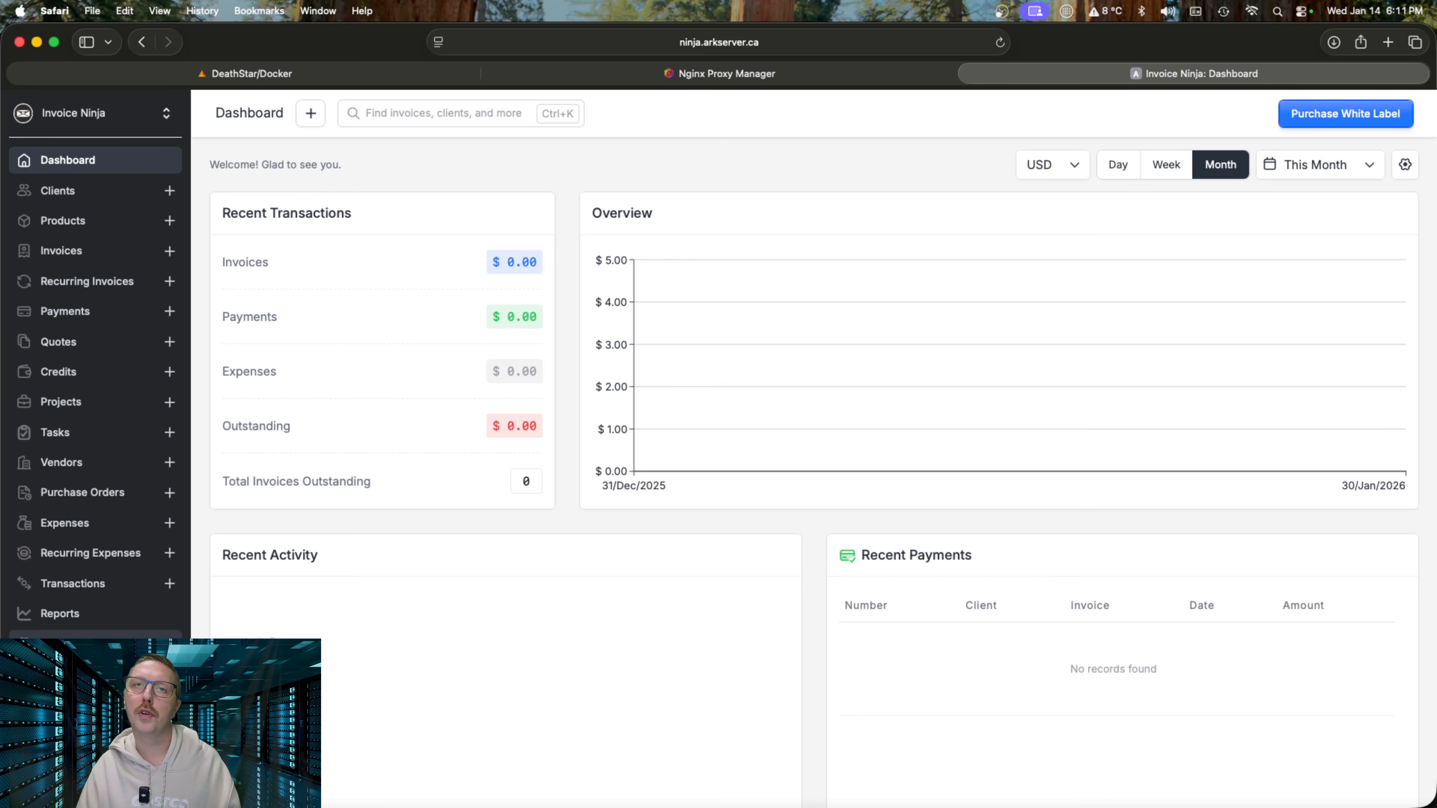
{"action": "left_click", "coordinate": [74, 646]}
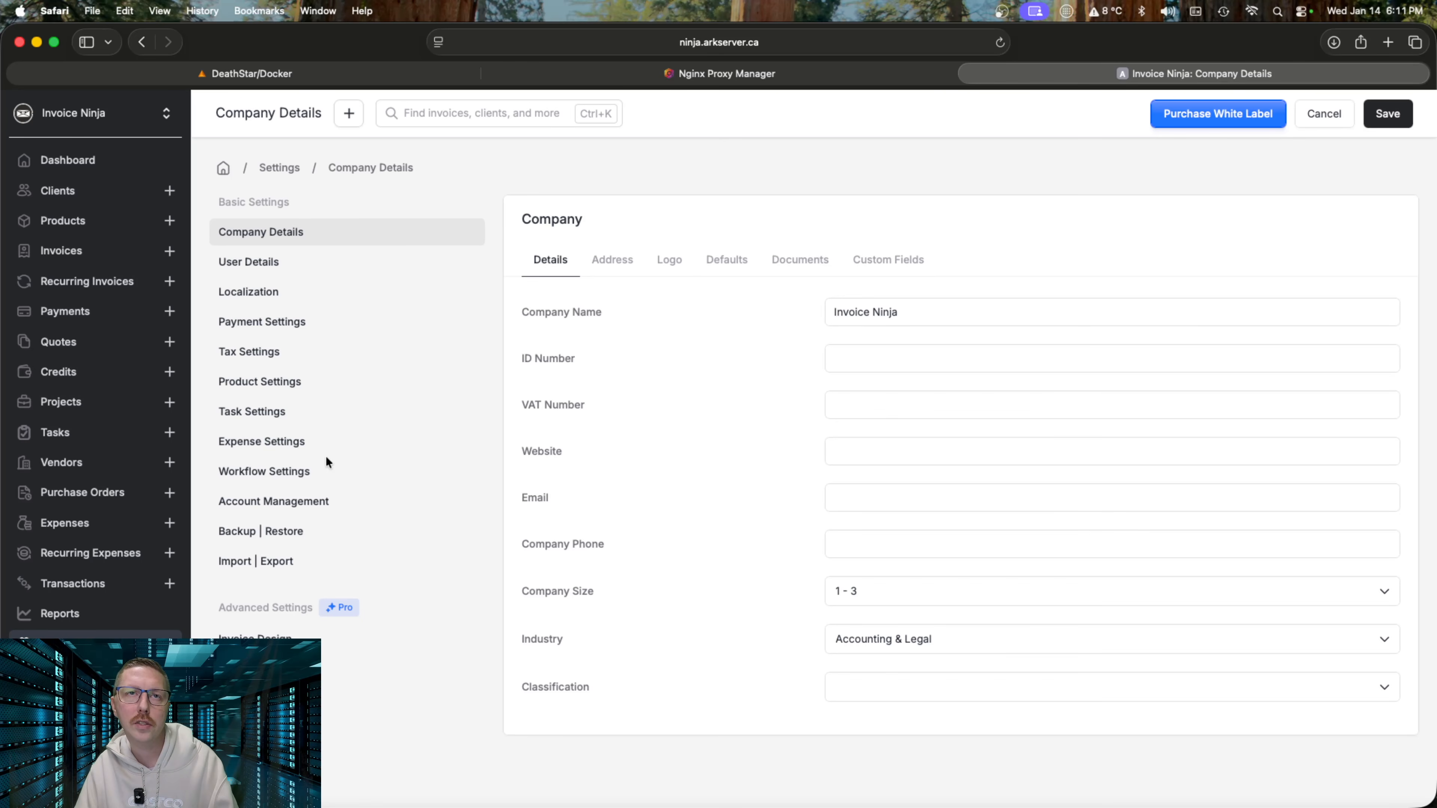
{"action": "scroll", "coordinate": [305, 506], "scroll_direction": "down", "scroll_amount": 5}
{"action": "scroll", "coordinate": [306, 508], "scroll_direction": "down", "scroll_amount": 1}
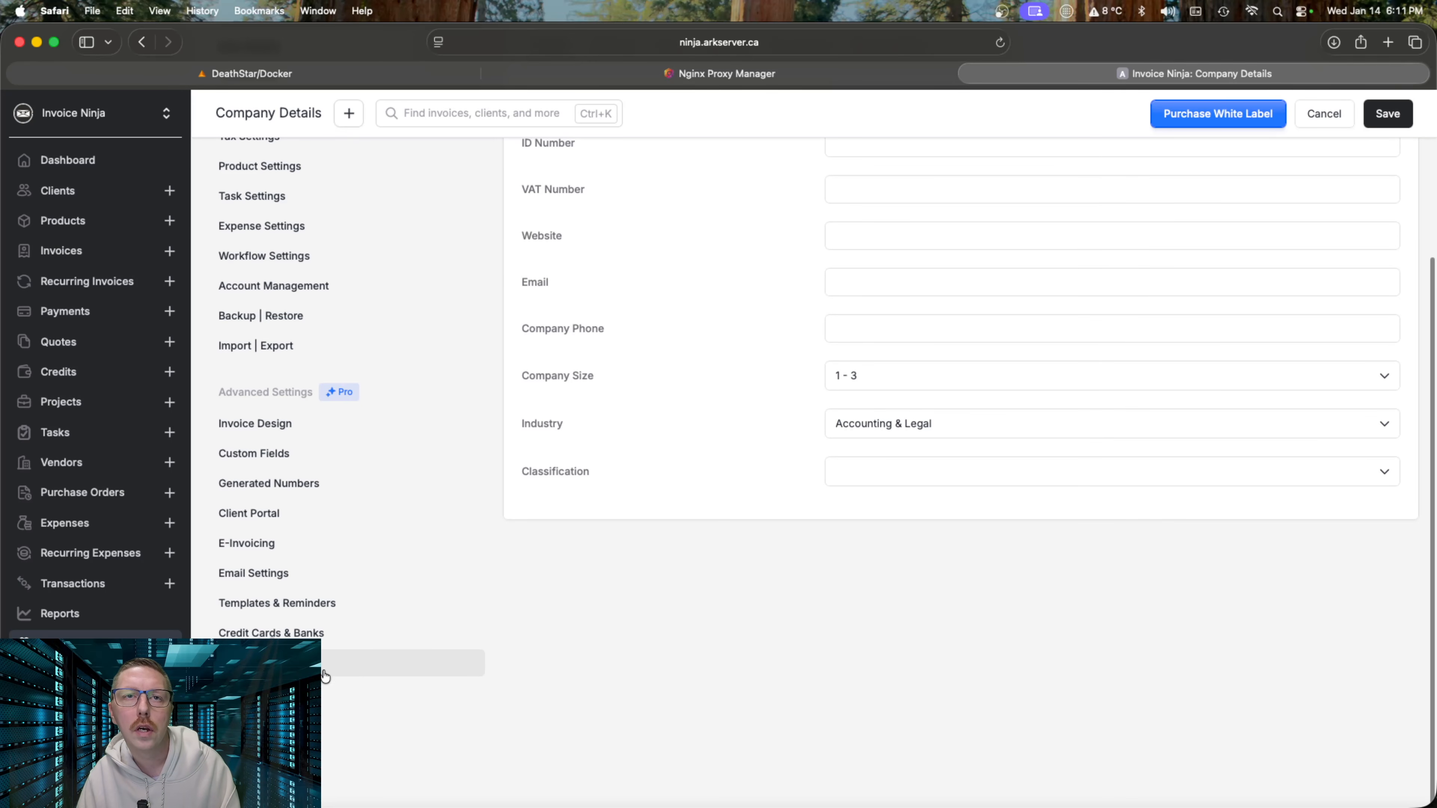
View the blank form for a new payment link, and open the page for adding a payment gateway in Payment Settings.
{"action": "left_click", "coordinate": [334, 693]}
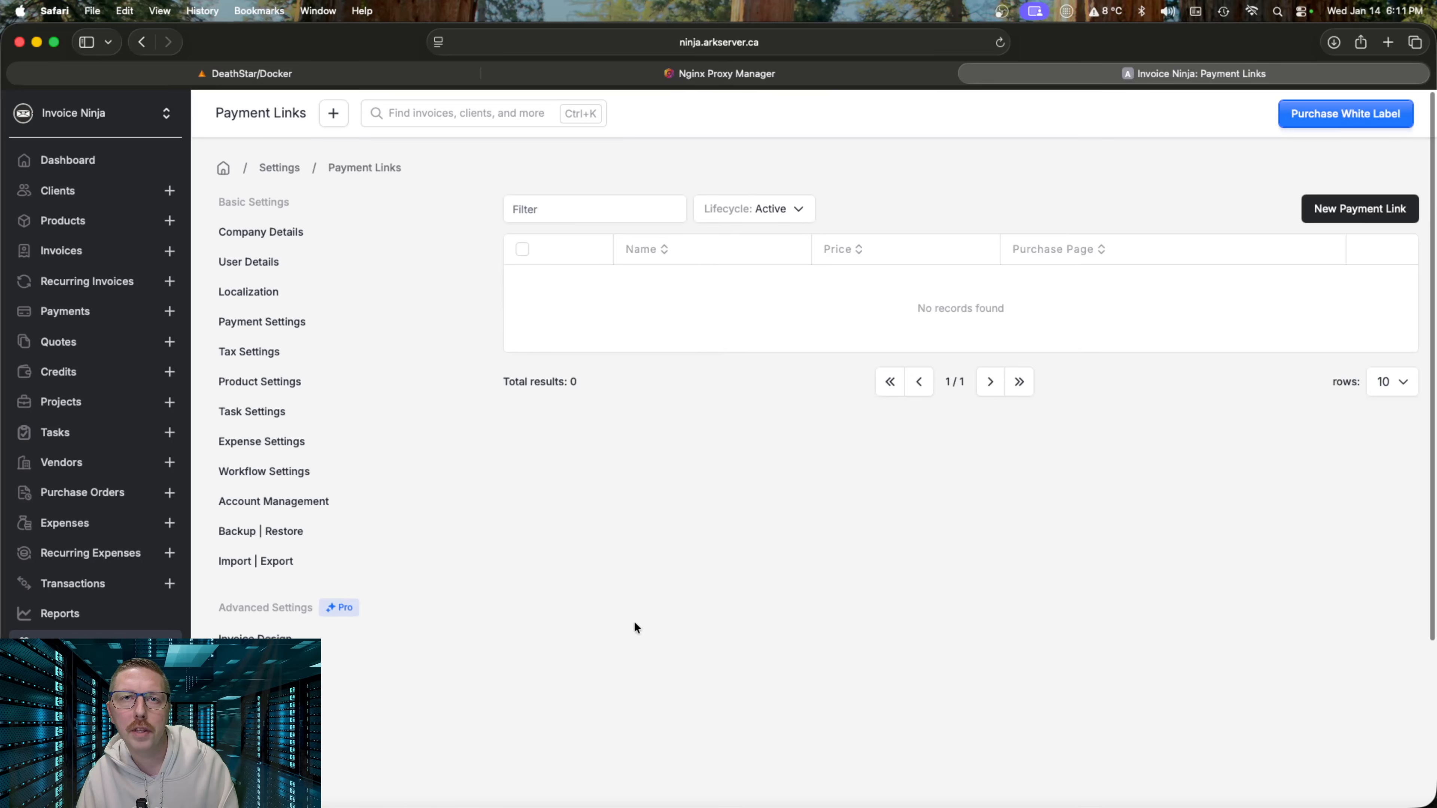
{"action": "left_click", "coordinate": [1387, 215]}
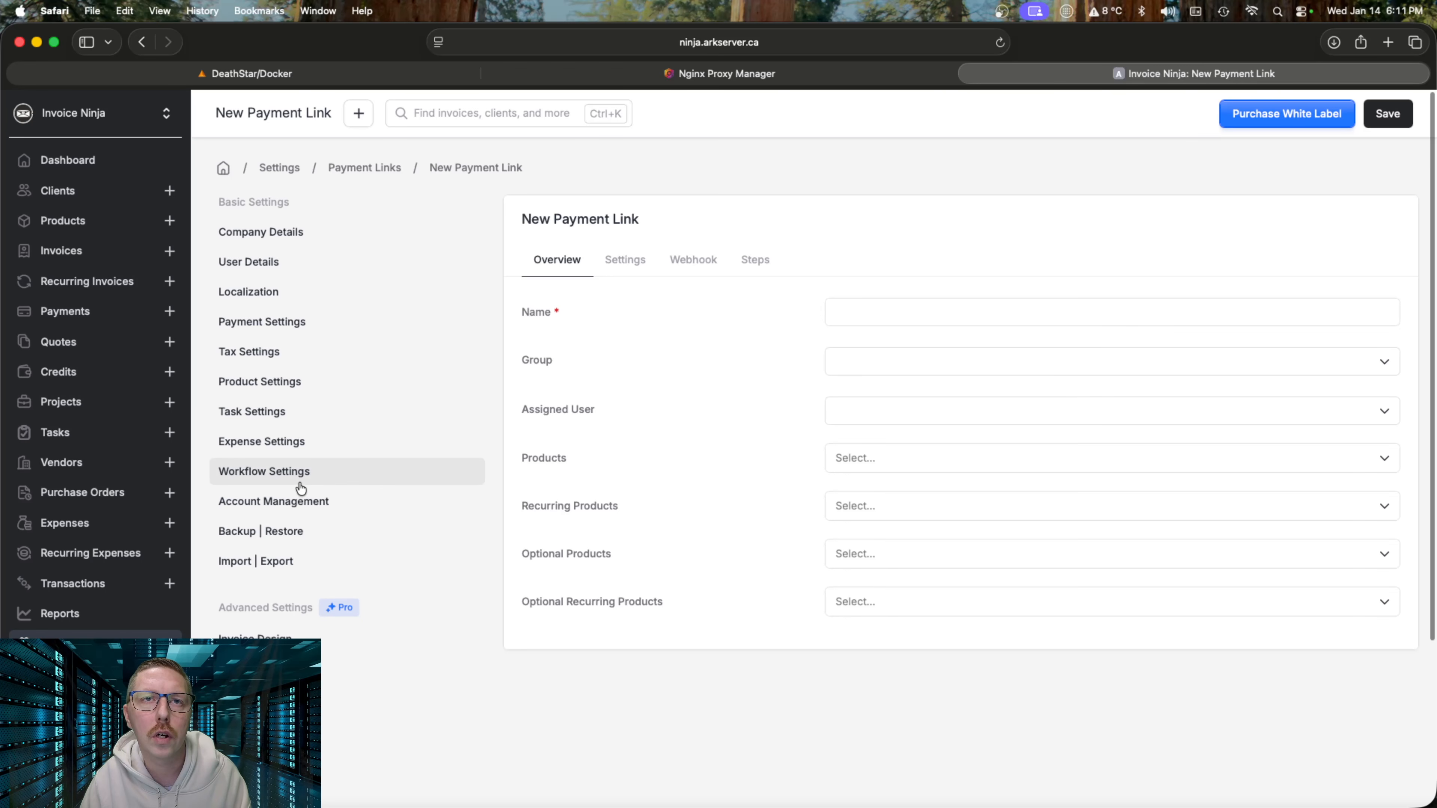
{"action": "left_click", "coordinate": [268, 331]}
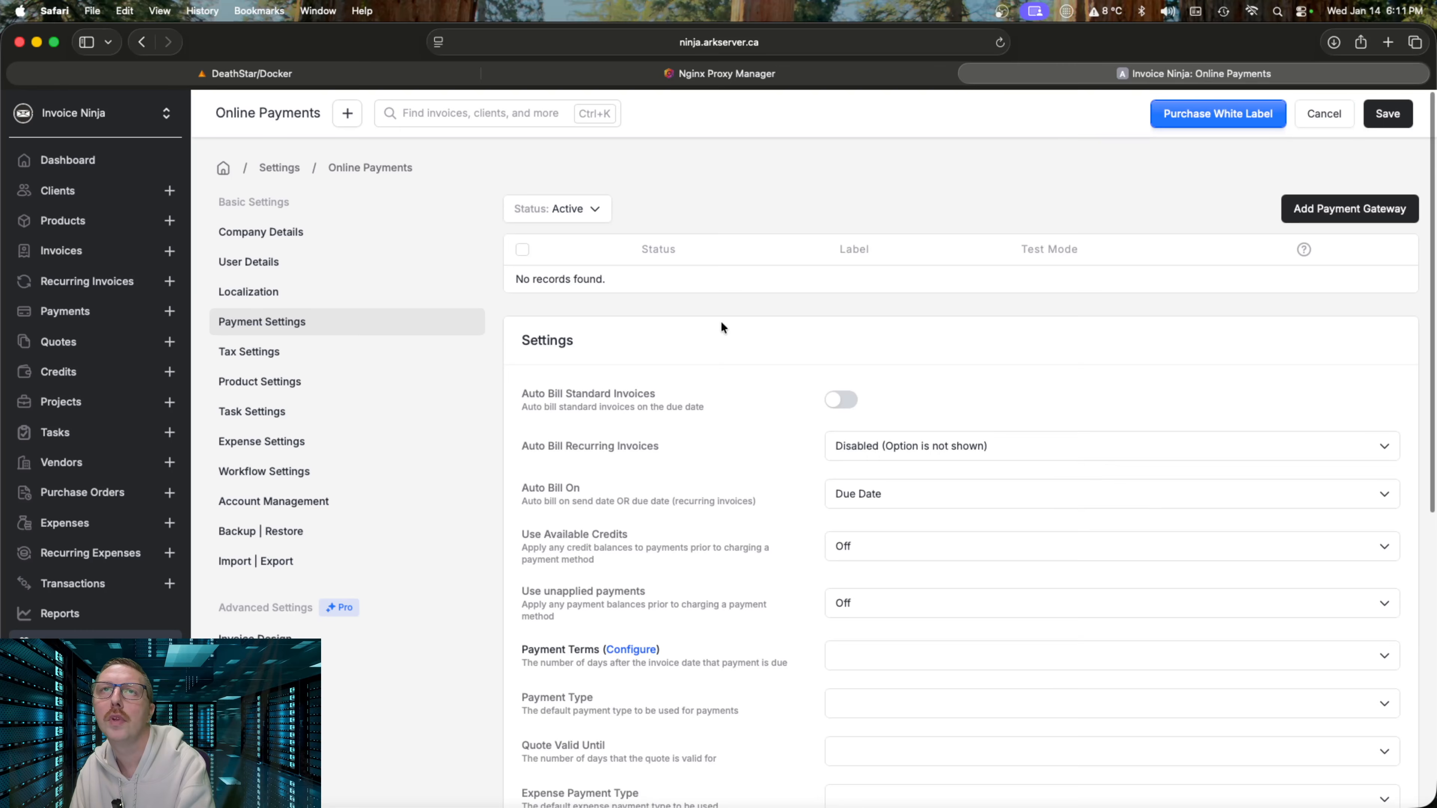
{"action": "left_click", "coordinate": [1378, 214]}
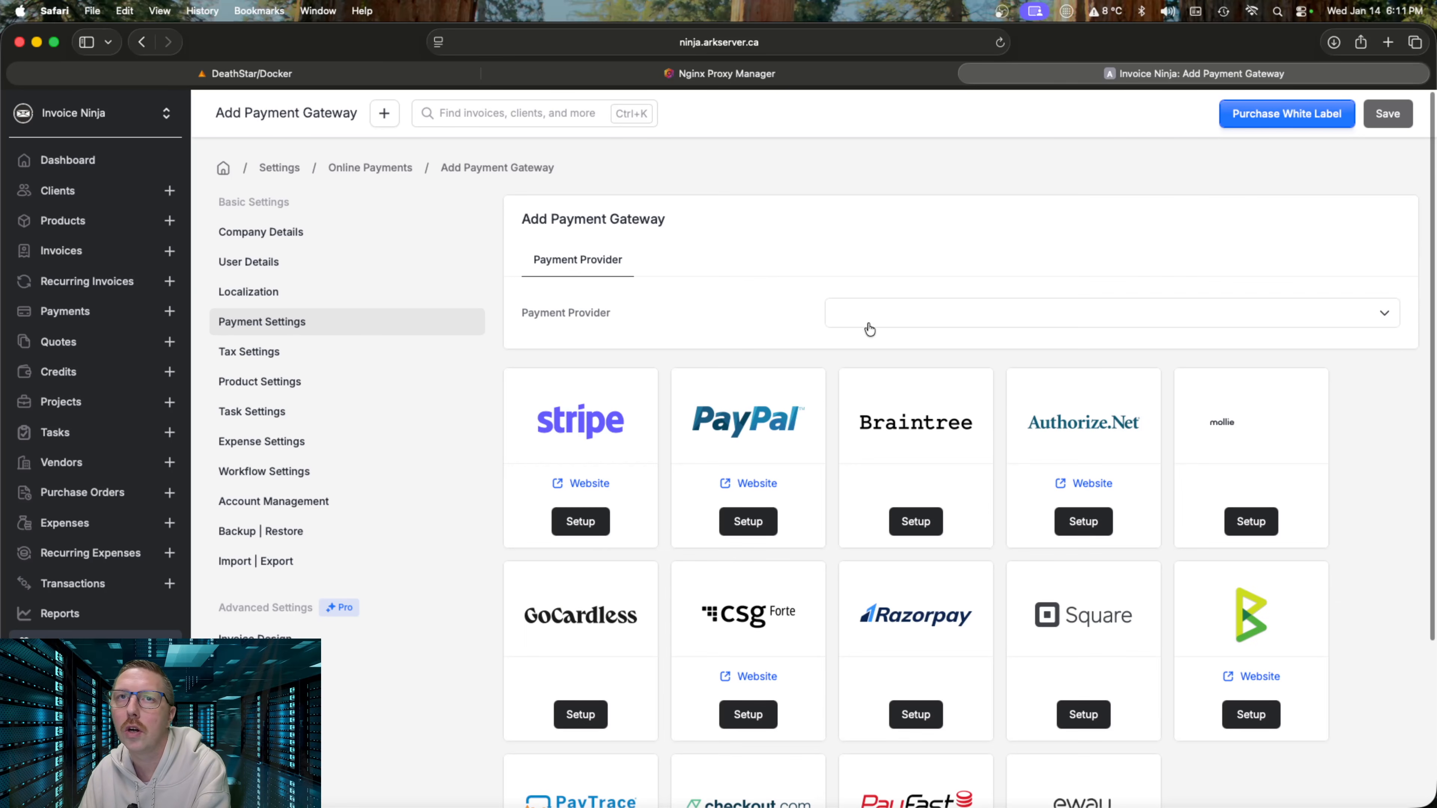
Look through the payment providers offered for a new payment gateway.
{"action": "scroll", "coordinate": [826, 450], "scroll_direction": "down", "scroll_amount": 5}
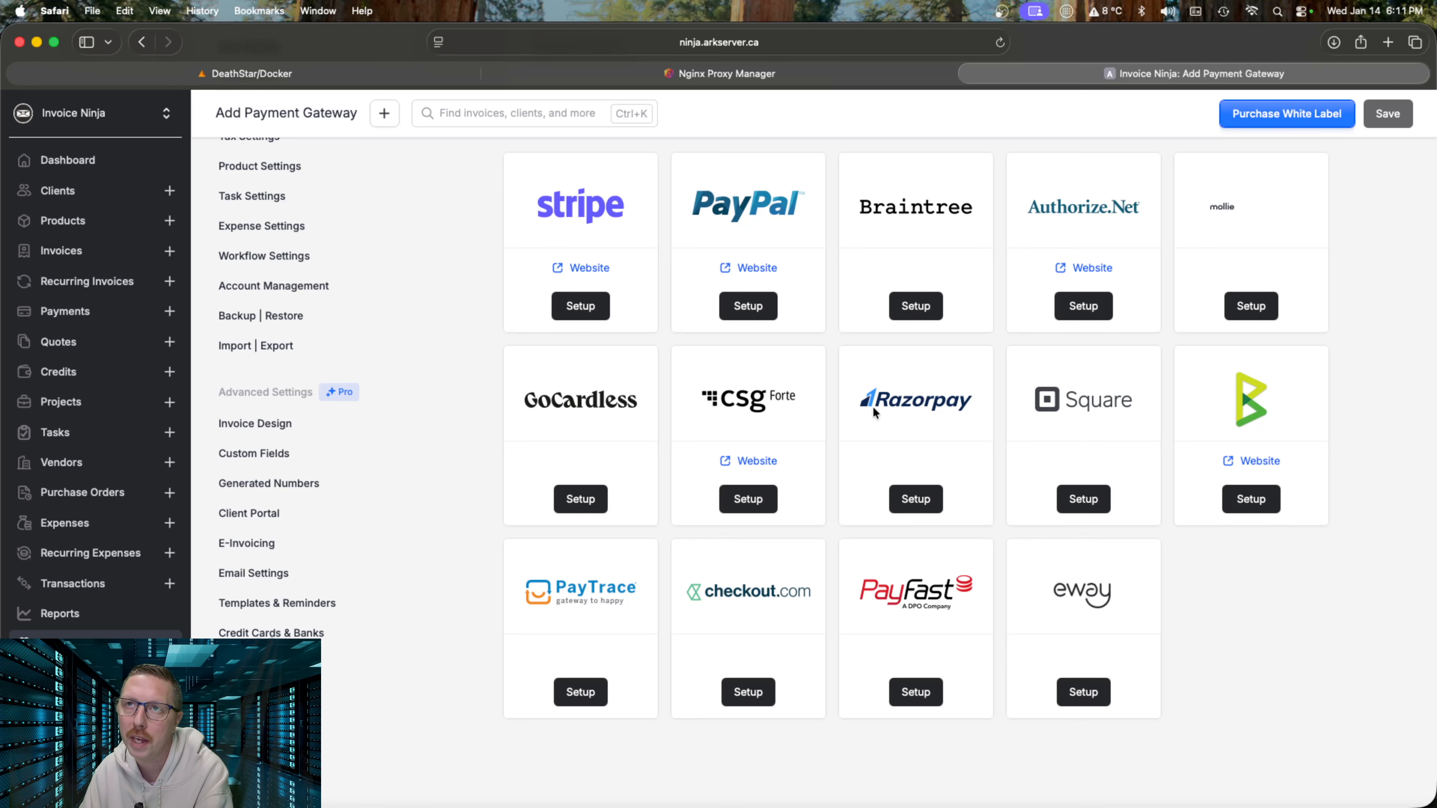
{"action": "scroll", "coordinate": [874, 411], "scroll_direction": "up", "scroll_amount": 5}
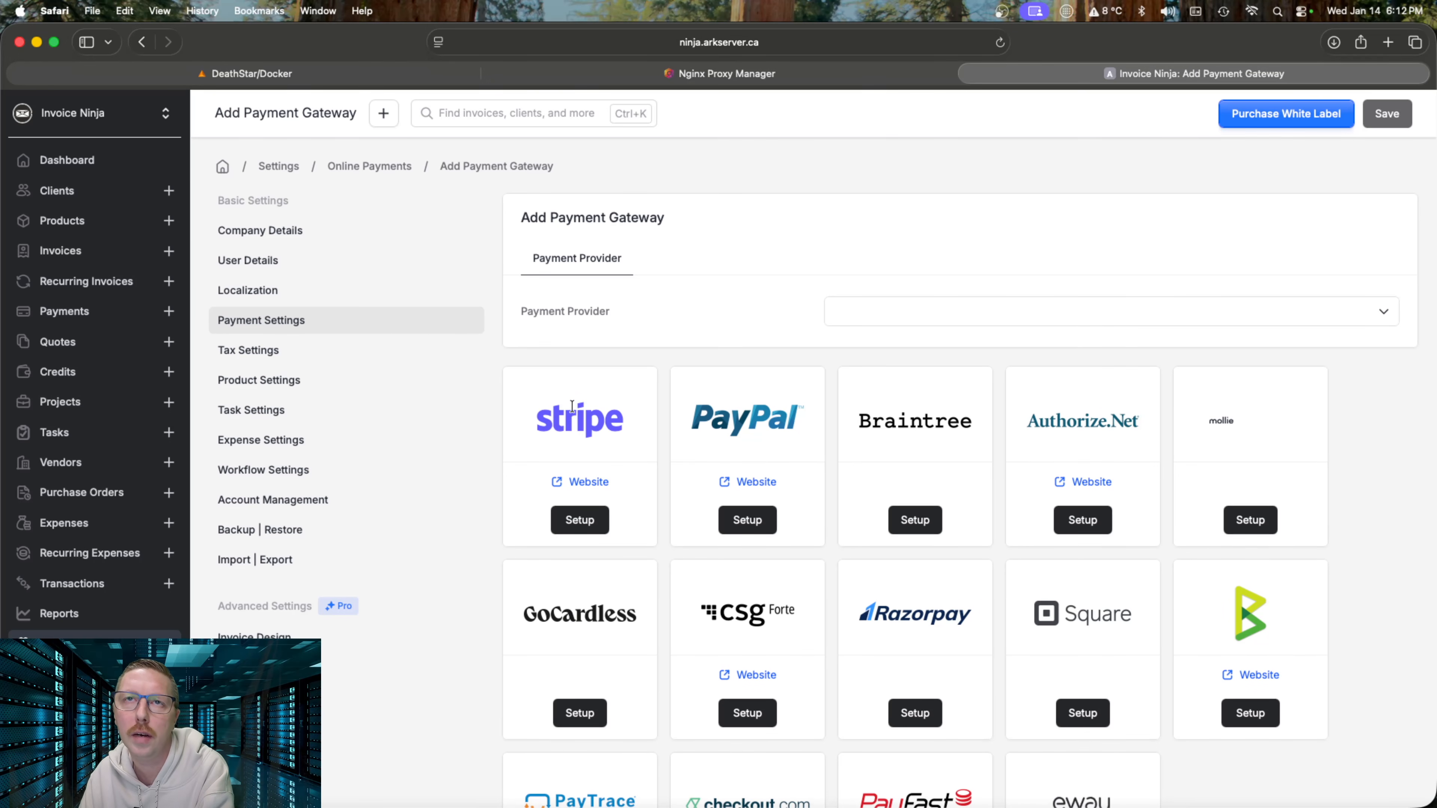
{"action": "scroll", "coordinate": [572, 406], "scroll_direction": "down", "scroll_amount": 1}
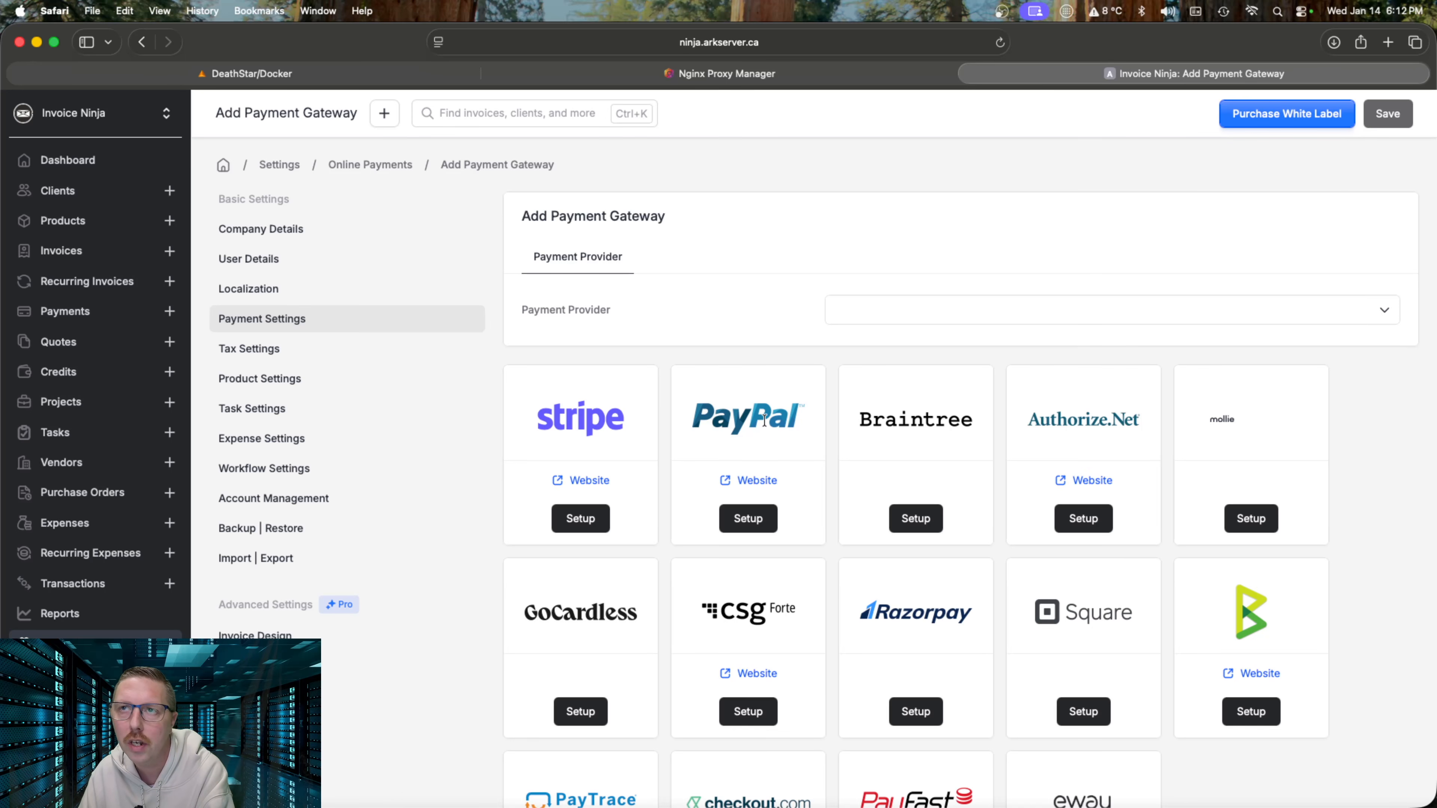
{"action": "scroll", "coordinate": [761, 413], "scroll_direction": "down", "scroll_amount": 1}
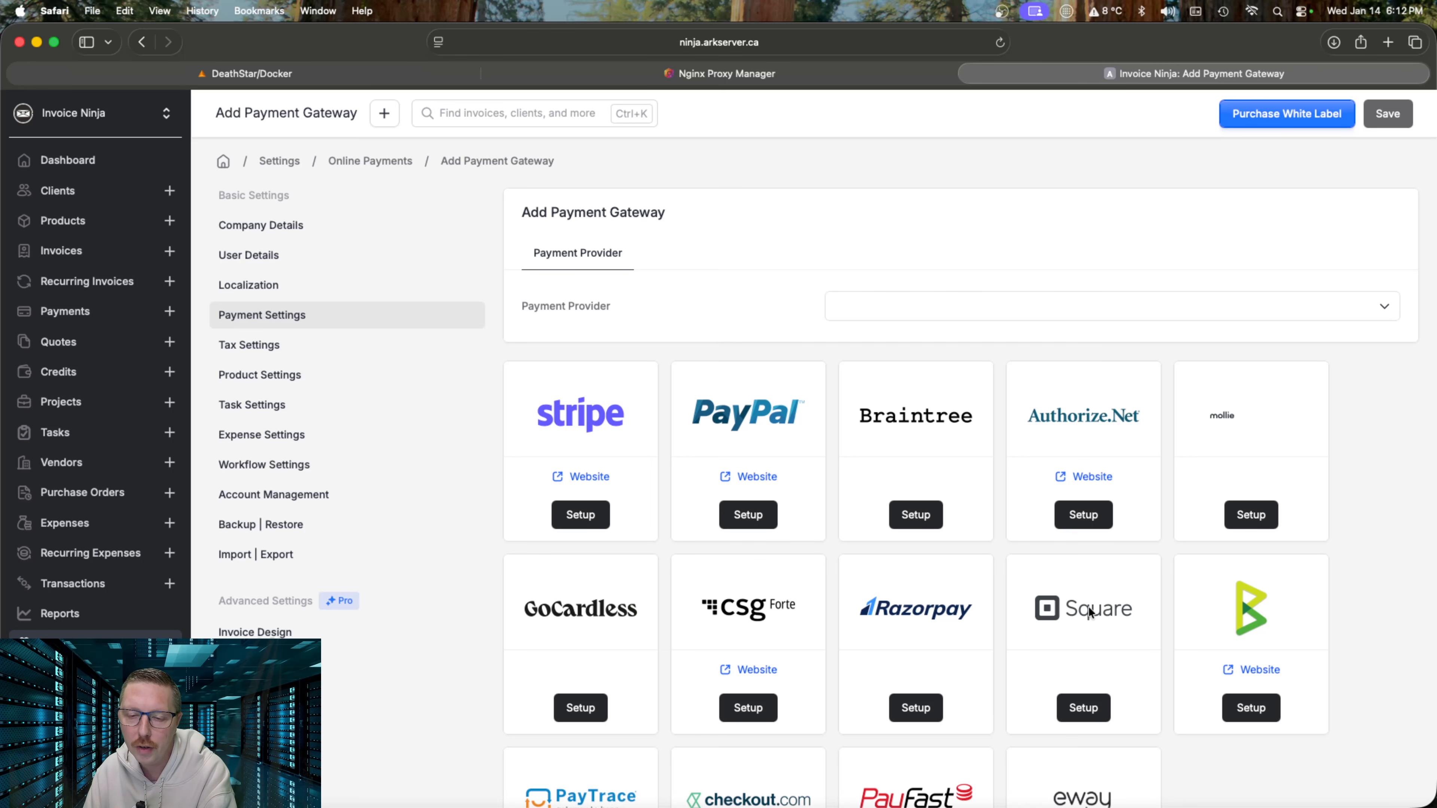
{"action": "scroll", "coordinate": [1089, 612], "scroll_direction": "down", "scroll_amount": 1}
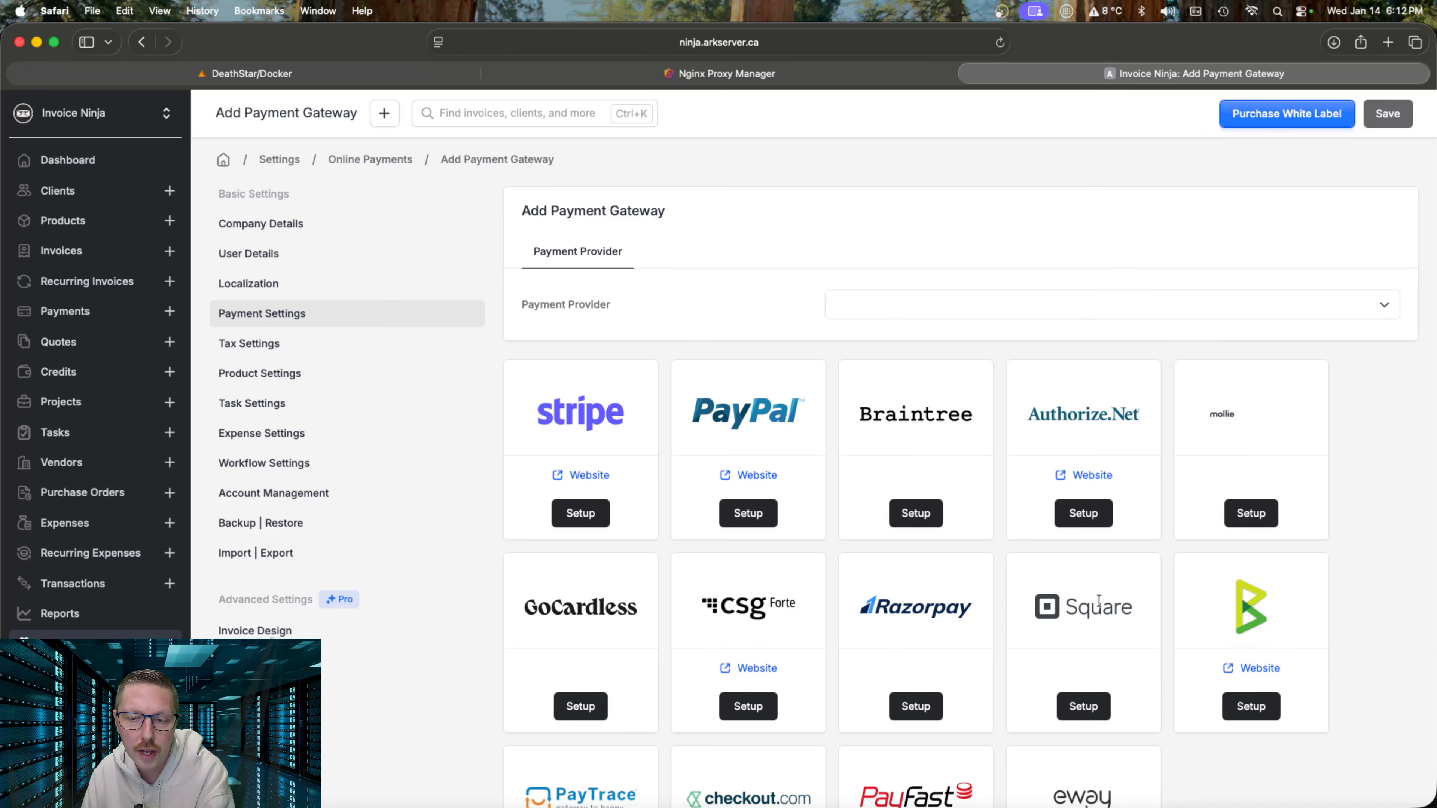
{"action": "scroll", "coordinate": [1098, 607], "scroll_direction": "down", "scroll_amount": 1}
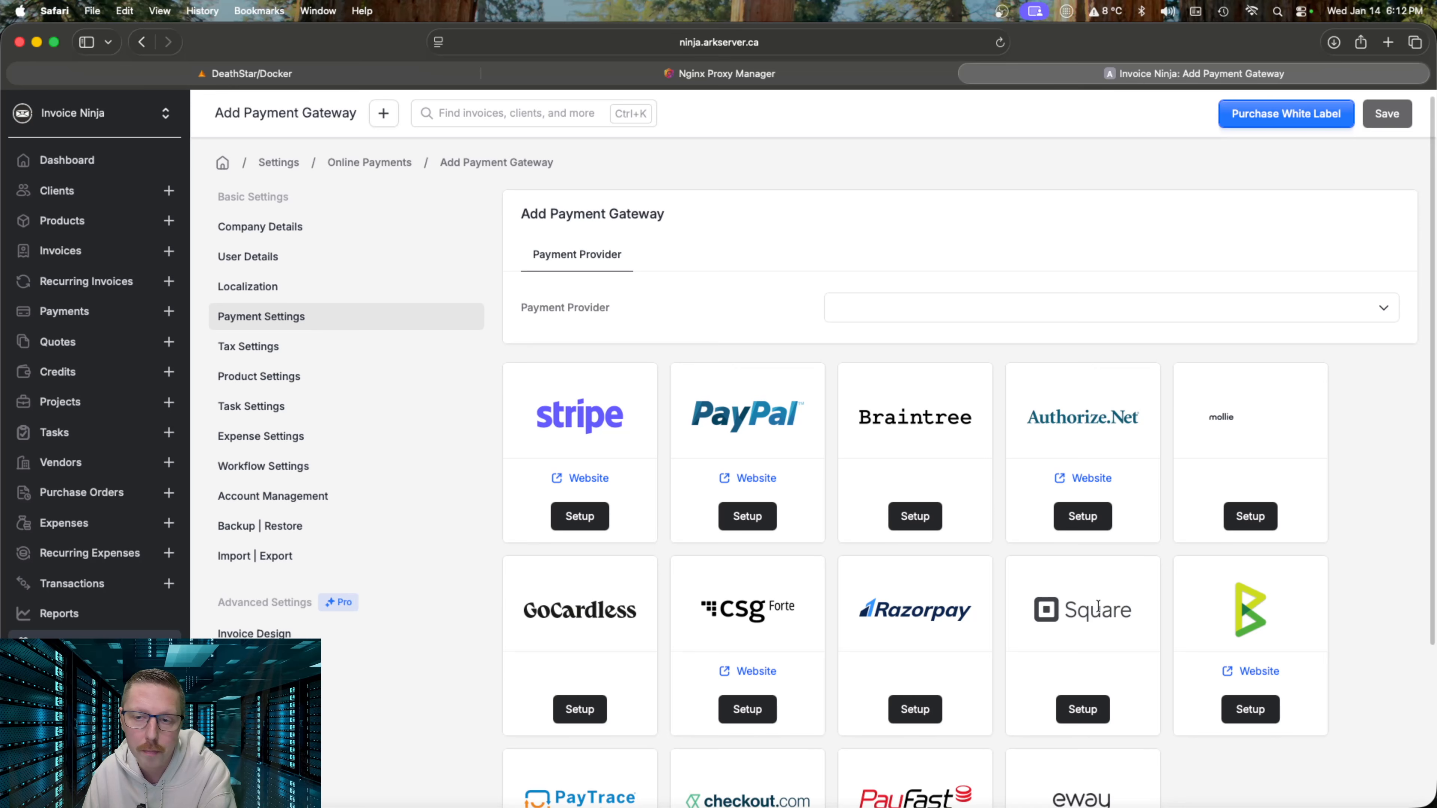
{"action": "scroll", "coordinate": [1095, 604], "scroll_direction": "up", "scroll_amount": 2}
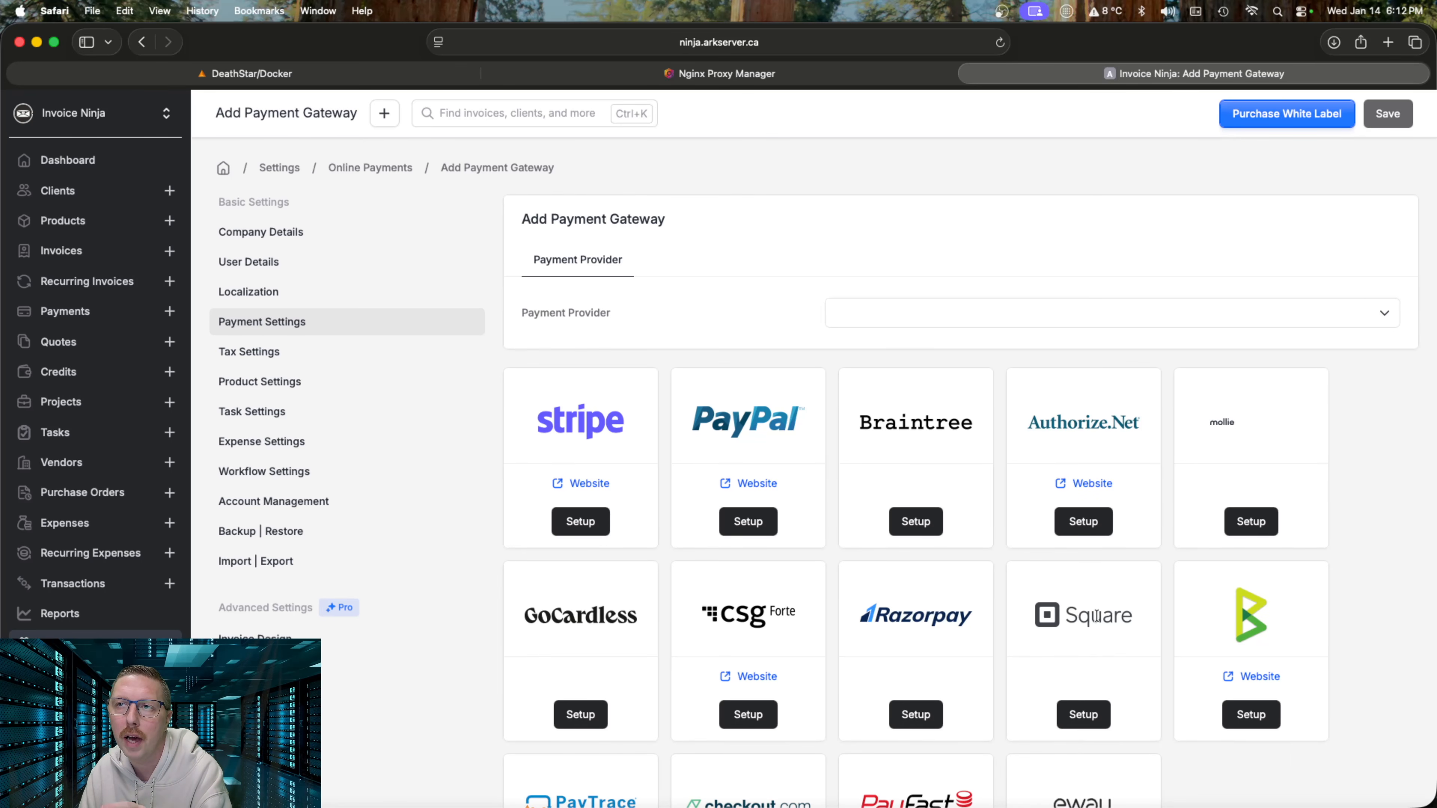
{"action": "scroll", "coordinate": [1099, 617], "scroll_direction": "up", "scroll_amount": 1}
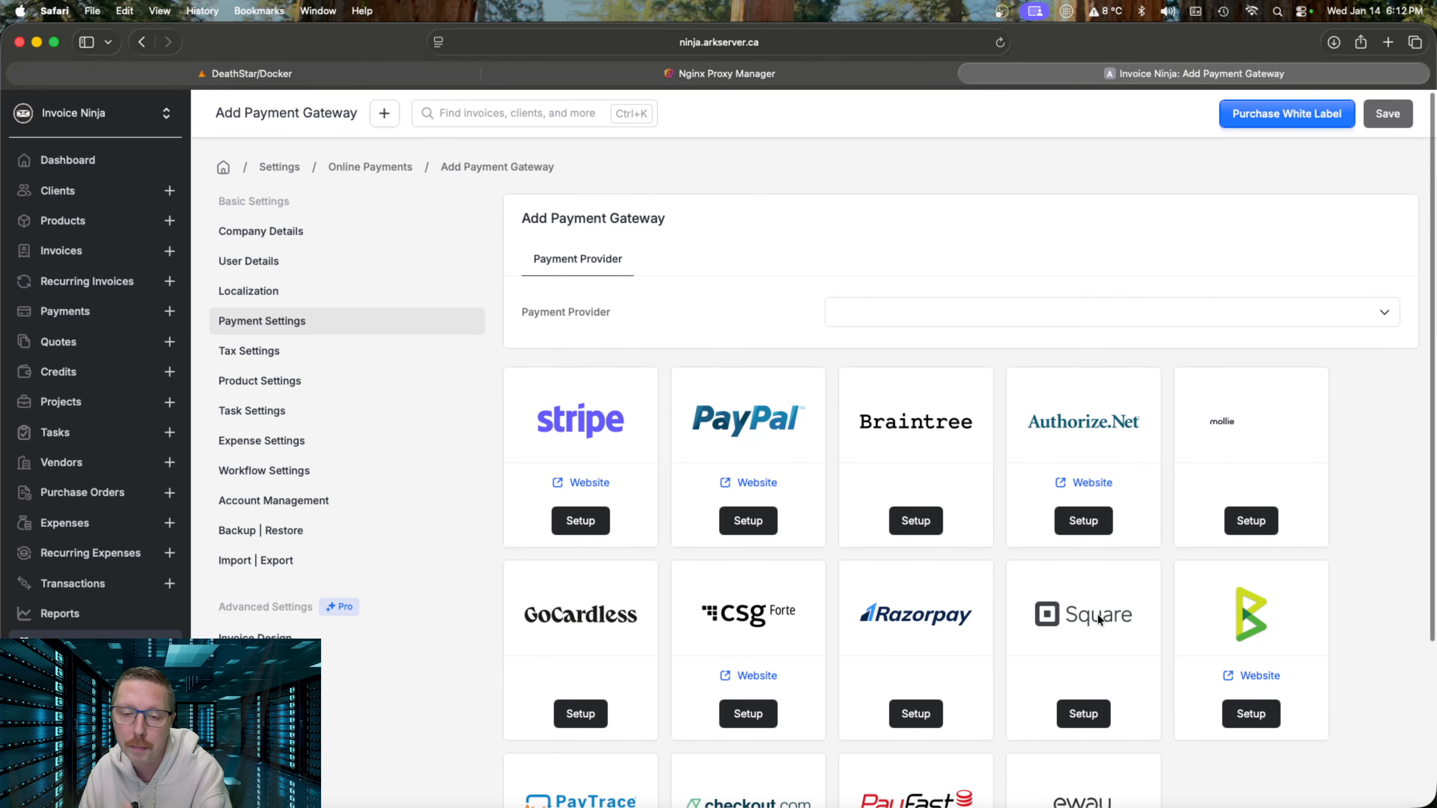
{"action": "scroll", "coordinate": [1103, 616], "scroll_direction": "down", "scroll_amount": 1}
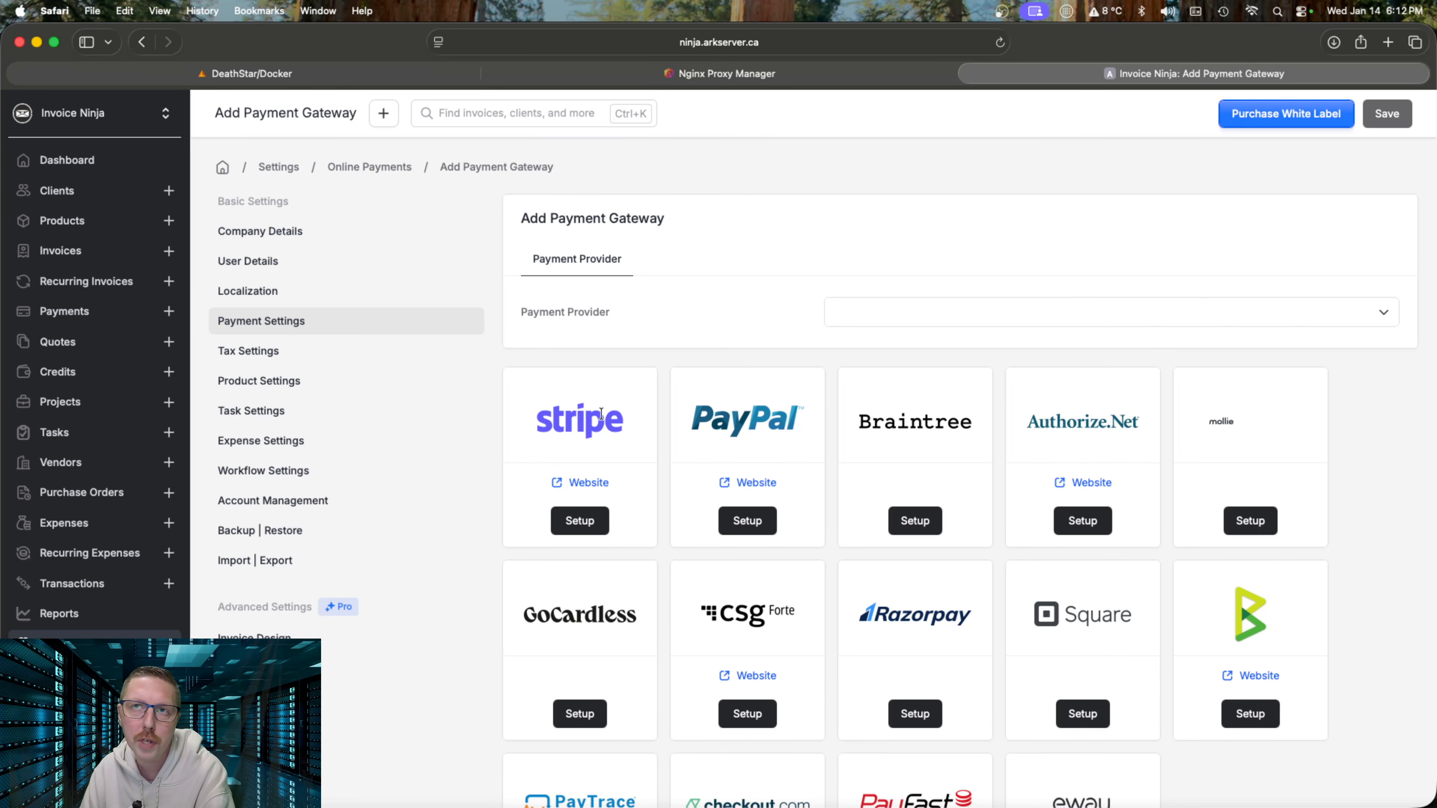
{"action": "scroll", "coordinate": [593, 416], "scroll_direction": "down", "scroll_amount": 2}
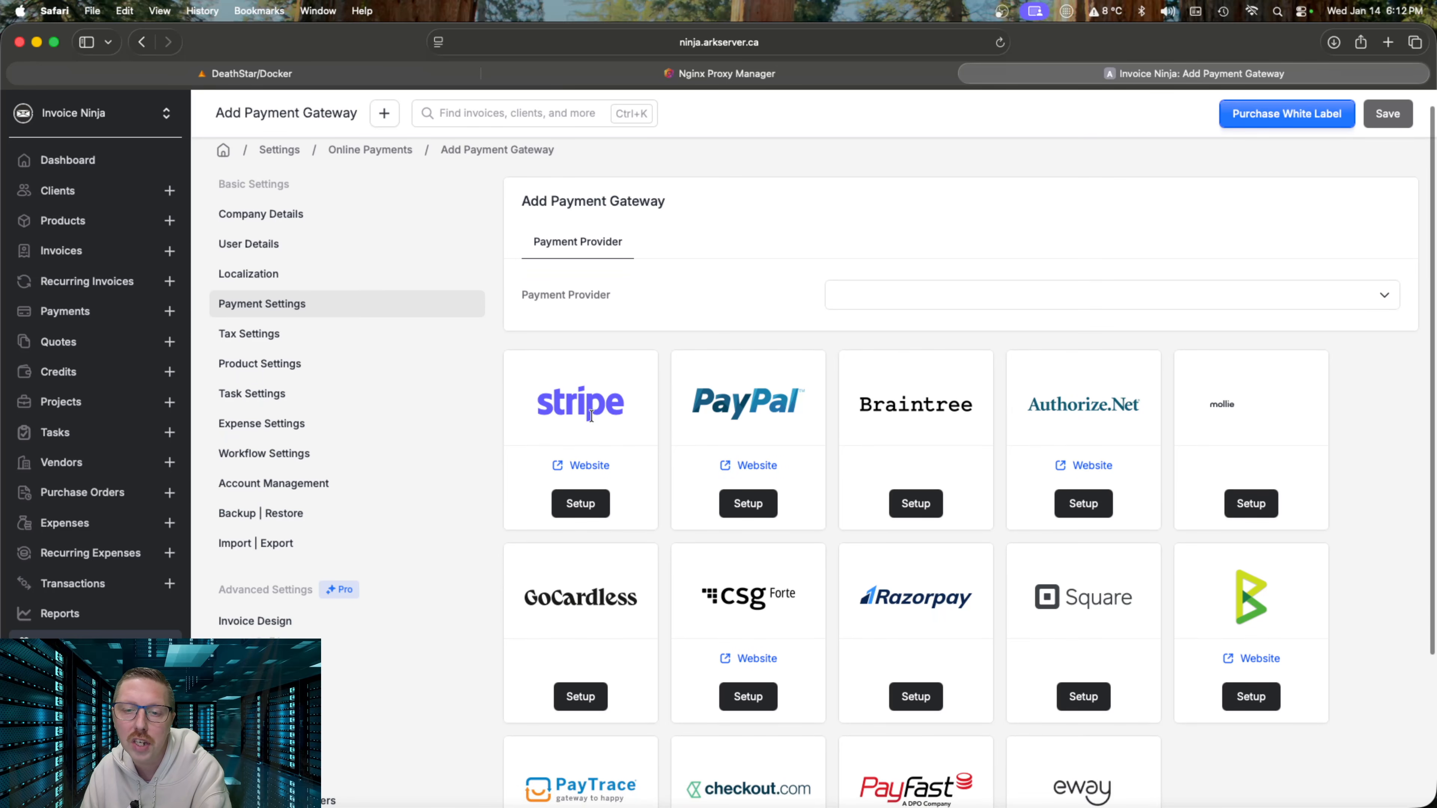
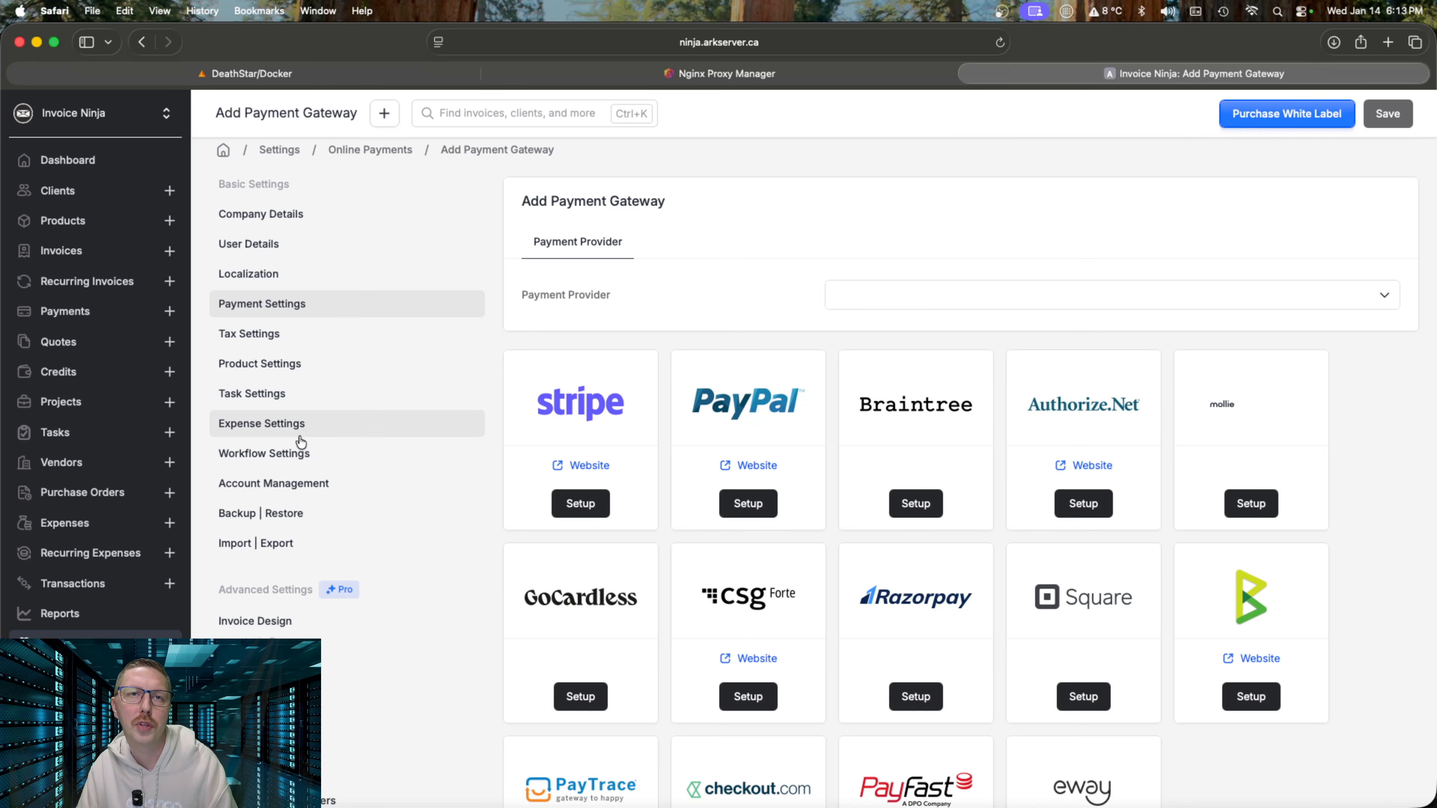
Leave the payment gateway list and open the Invoice Ninja dashboard.
{"action": "scroll", "coordinate": [390, 504], "scroll_direction": "down", "scroll_amount": 5}
{"action": "scroll", "coordinate": [391, 503], "scroll_direction": "up", "scroll_amount": 6}
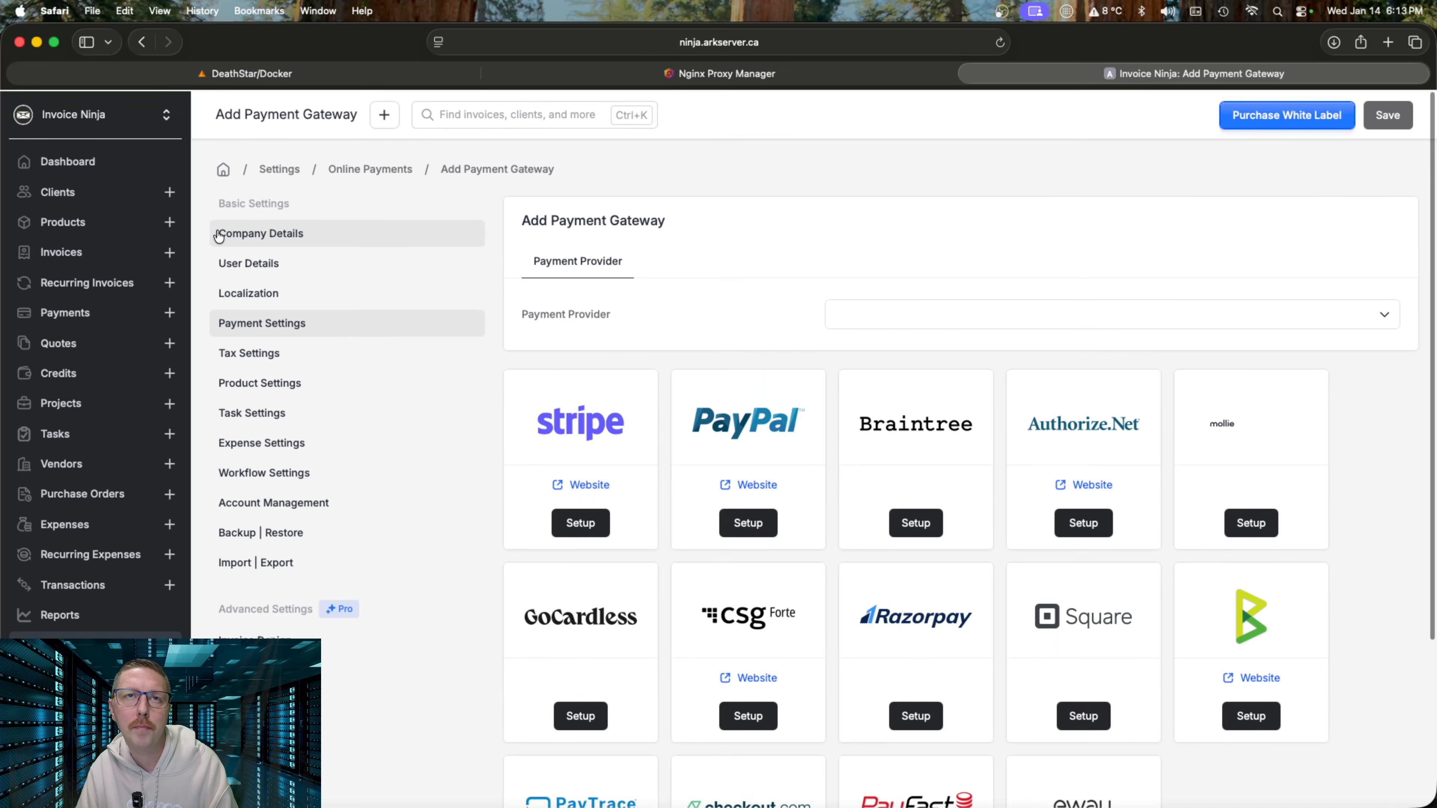
{"action": "left_click", "coordinate": [62, 160]}
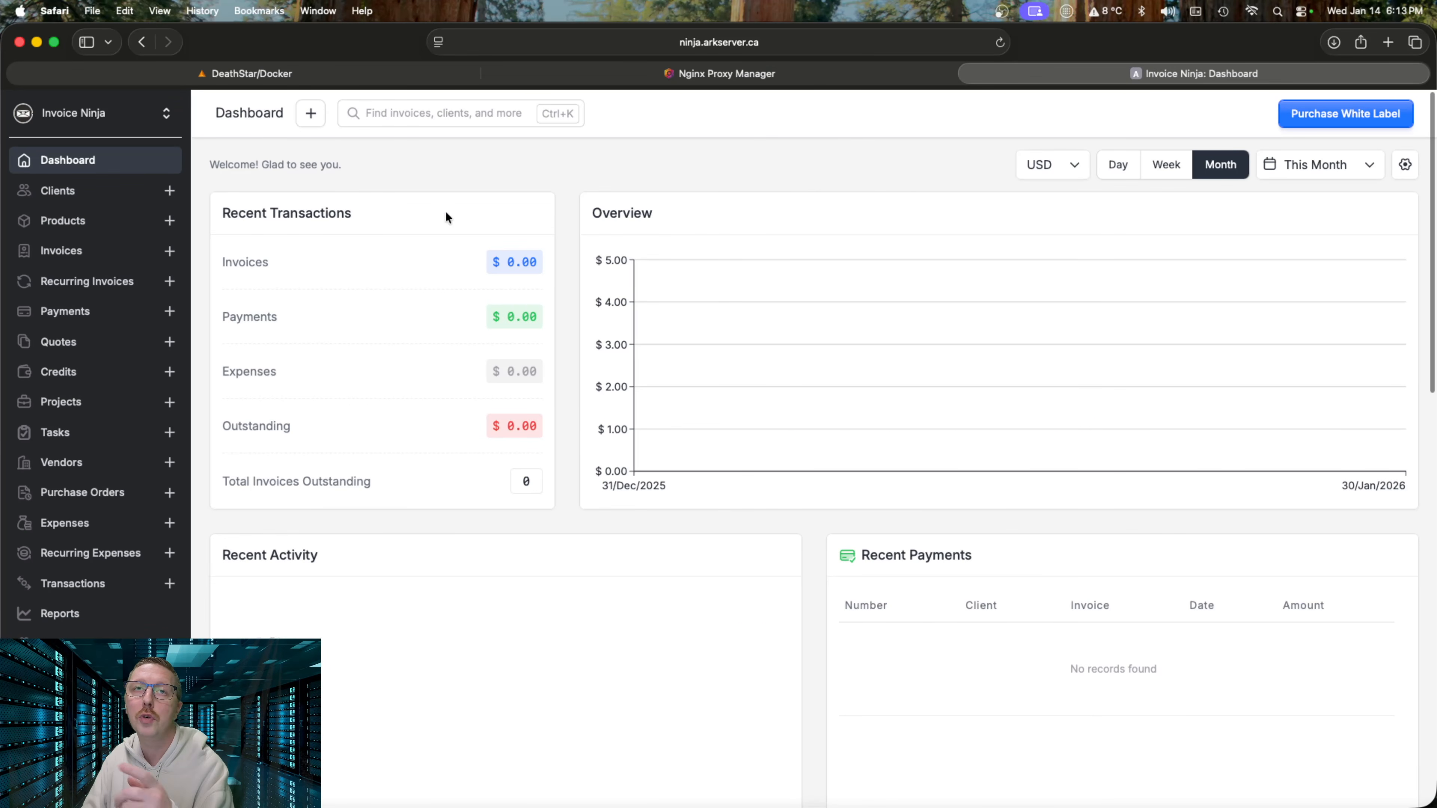
Switch to Unraid, open the invoiceninja-v5 container's configuration, and look through its mail variables.
{"action": "left_click", "coordinate": [793, 76]}
{"action": "left_click", "coordinate": [293, 75]}
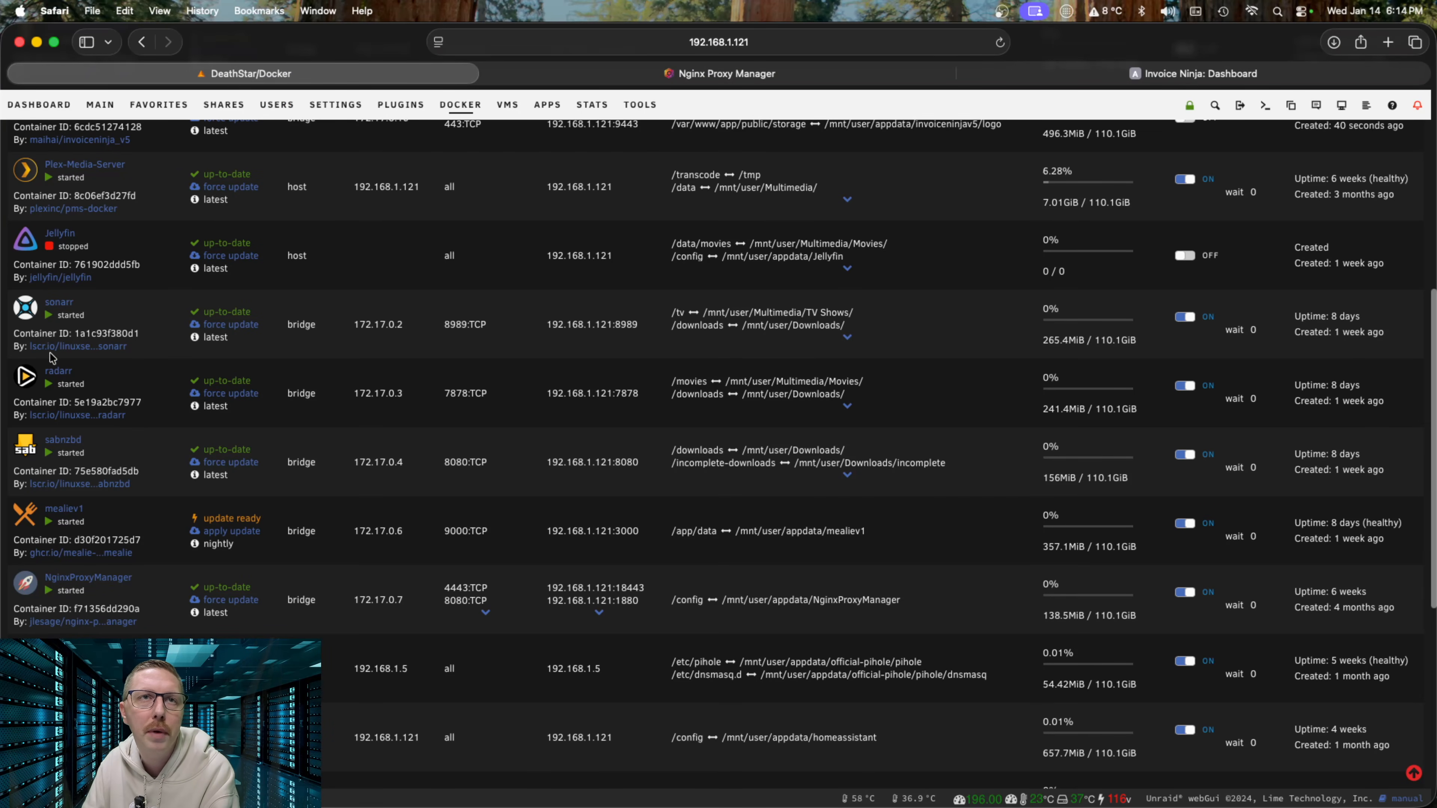
{"action": "scroll", "coordinate": [44, 340], "scroll_direction": "up", "scroll_amount": 10}
{"action": "left_click", "coordinate": [25, 548]}
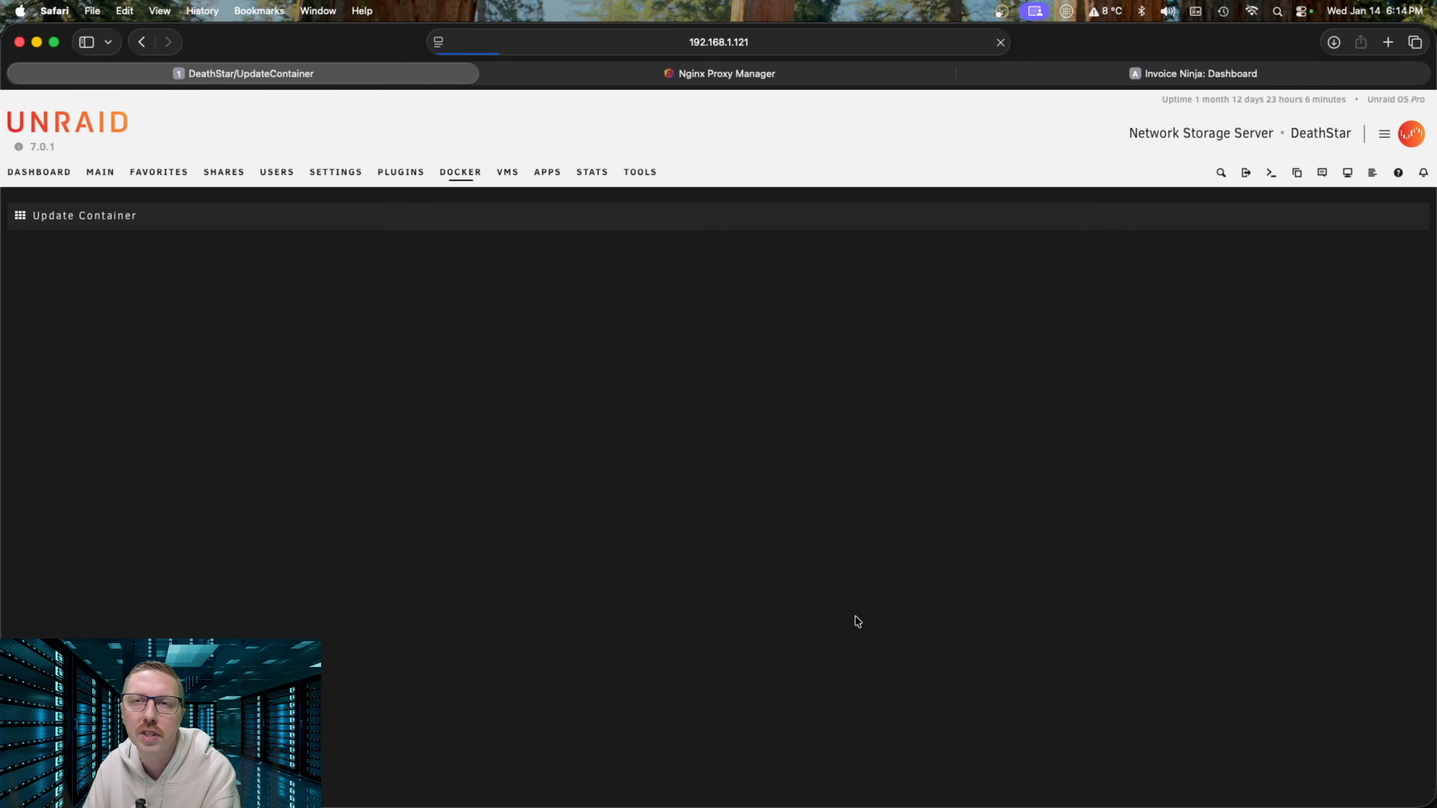
{"action": "scroll", "coordinate": [744, 623], "scroll_direction": "down", "scroll_amount": 15}
{"action": "scroll", "coordinate": [744, 623], "scroll_direction": "down", "scroll_amount": 4}
{"action": "scroll", "coordinate": [718, 613], "scroll_direction": "up", "scroll_amount": 5}
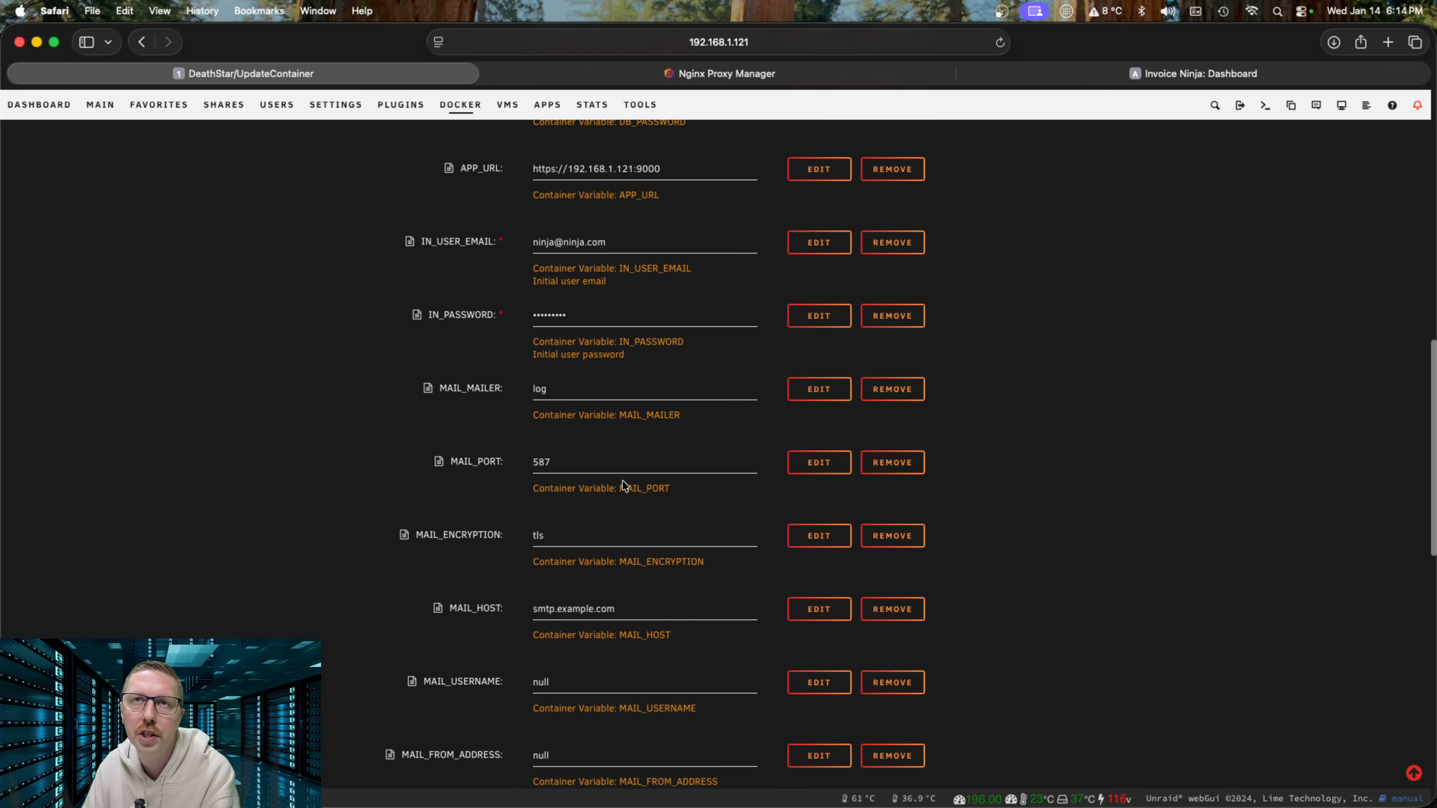
{"action": "scroll", "coordinate": [682, 583], "scroll_direction": "down", "scroll_amount": 3}
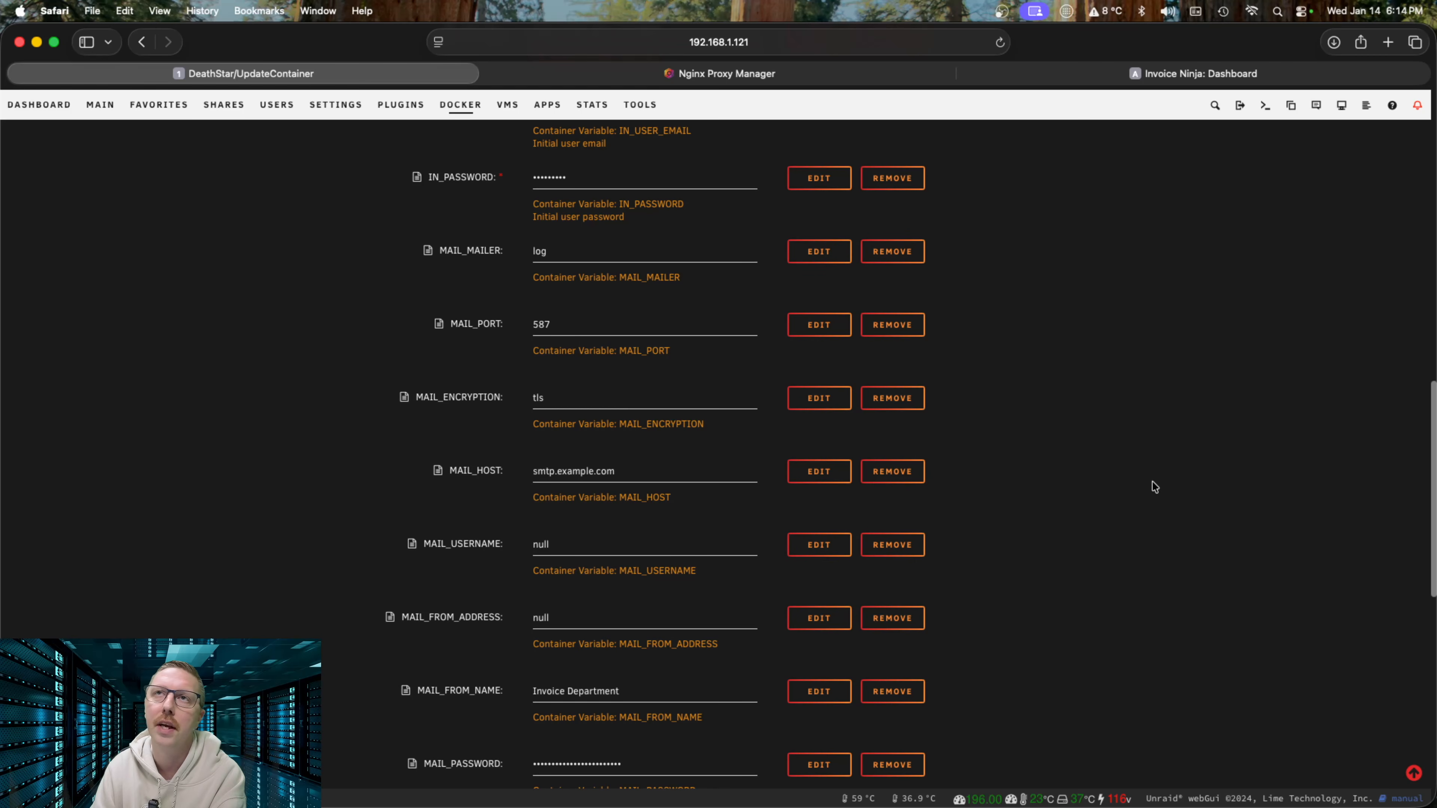
{"action": "scroll", "coordinate": [1127, 442], "scroll_direction": "up", "scroll_amount": 2}
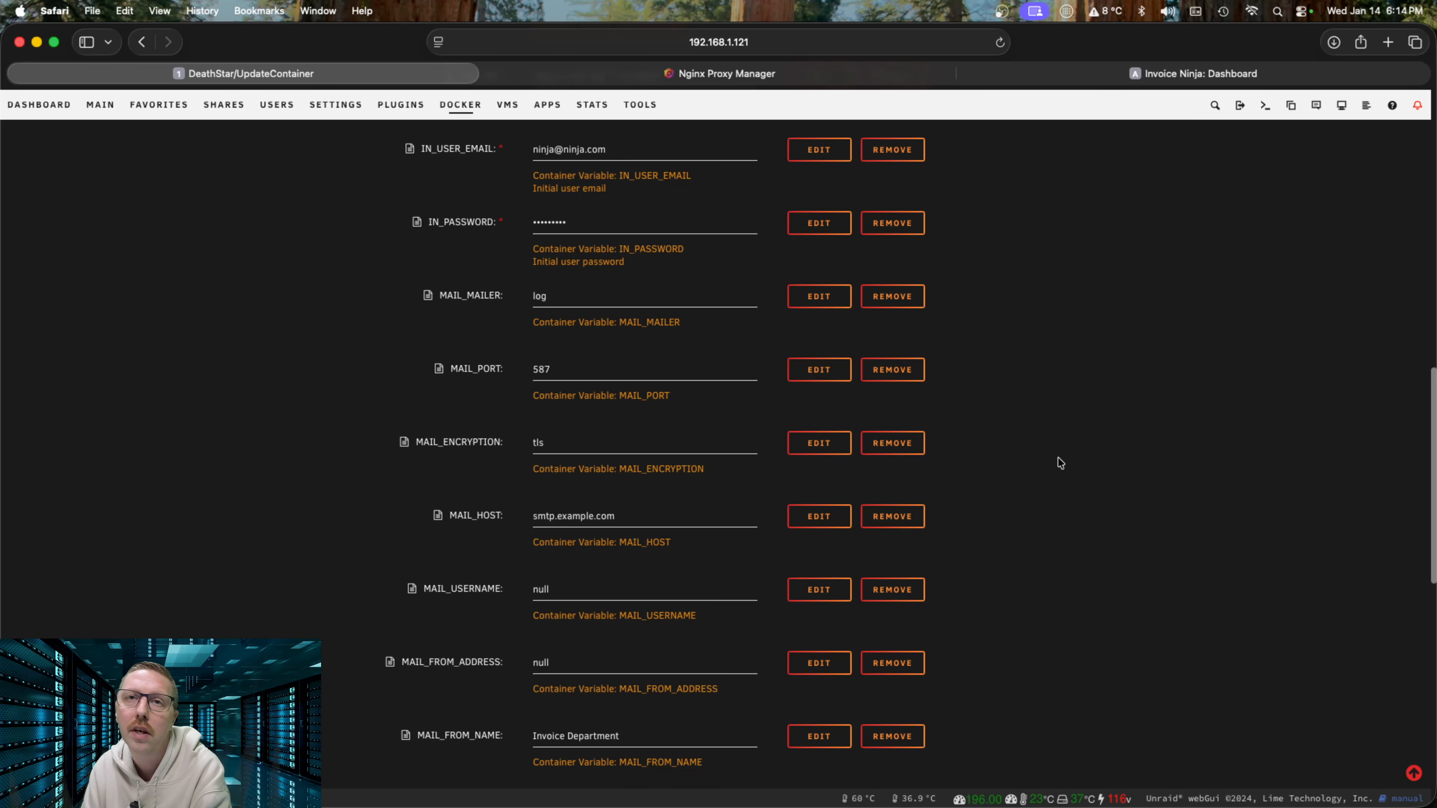
{"action": "scroll", "coordinate": [760, 571], "scroll_direction": "down", "scroll_amount": 3}
Examine the MAIL_FROM_NAME variable without changing it, and go back to the beginning of the container configuration.
{"action": "left_click", "coordinate": [624, 573]}
{"action": "left_click_drag", "start_coordinate": [623, 575], "coordinate": [542, 574]}
{"action": "left_click_drag", "start_coordinate": [685, 578], "coordinate": [510, 572]}
{"action": "left_click", "coordinate": [685, 578]}
{"action": "left_click_drag", "start_coordinate": [685, 578], "coordinate": [485, 575]}
{"action": "left_click", "coordinate": [646, 577]}
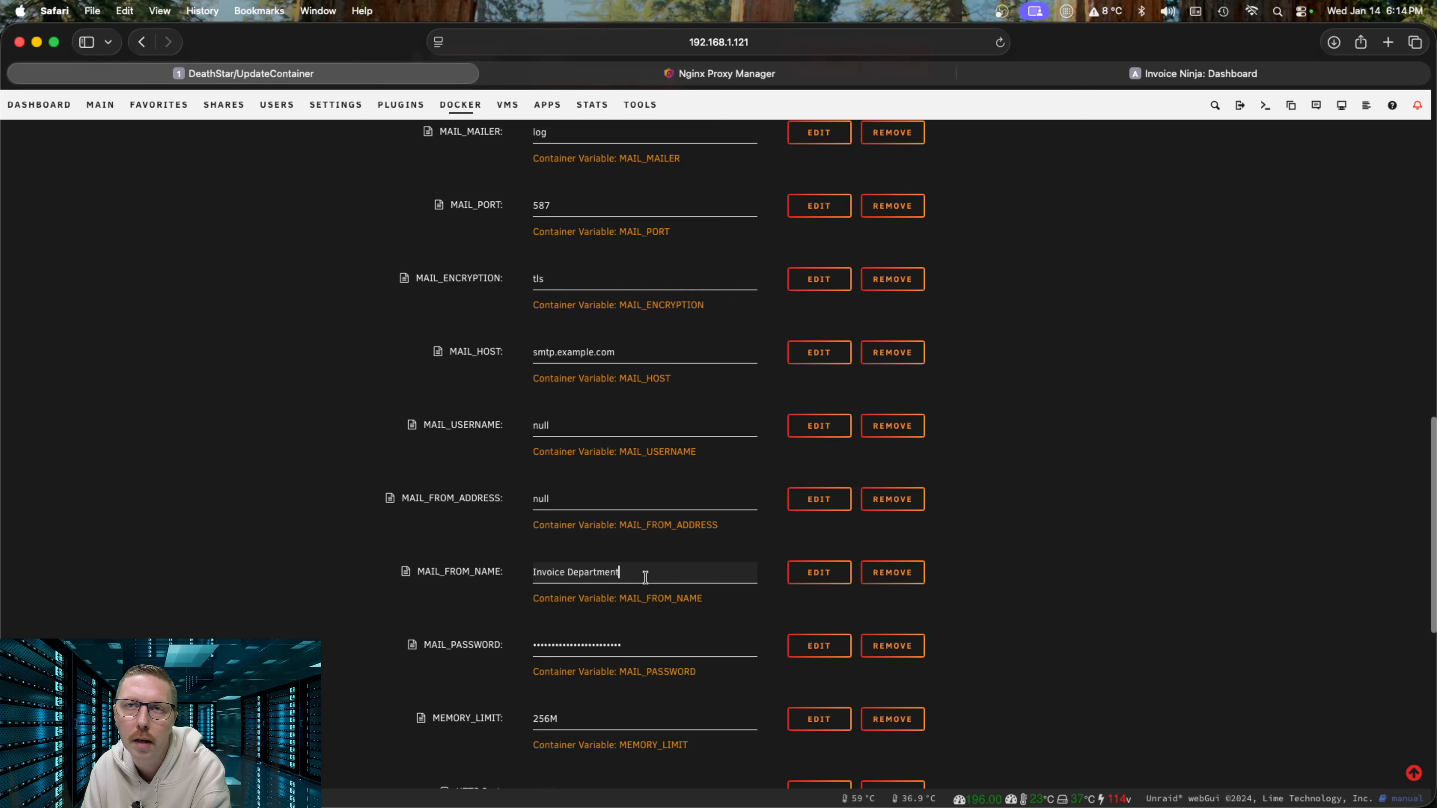
{"action": "left_click", "coordinate": [1046, 555]}
{"action": "scroll", "coordinate": [1042, 551], "scroll_direction": "up", "scroll_amount": 7}
{"action": "scroll", "coordinate": [1042, 551], "scroll_direction": "up", "scroll_amount": 12}
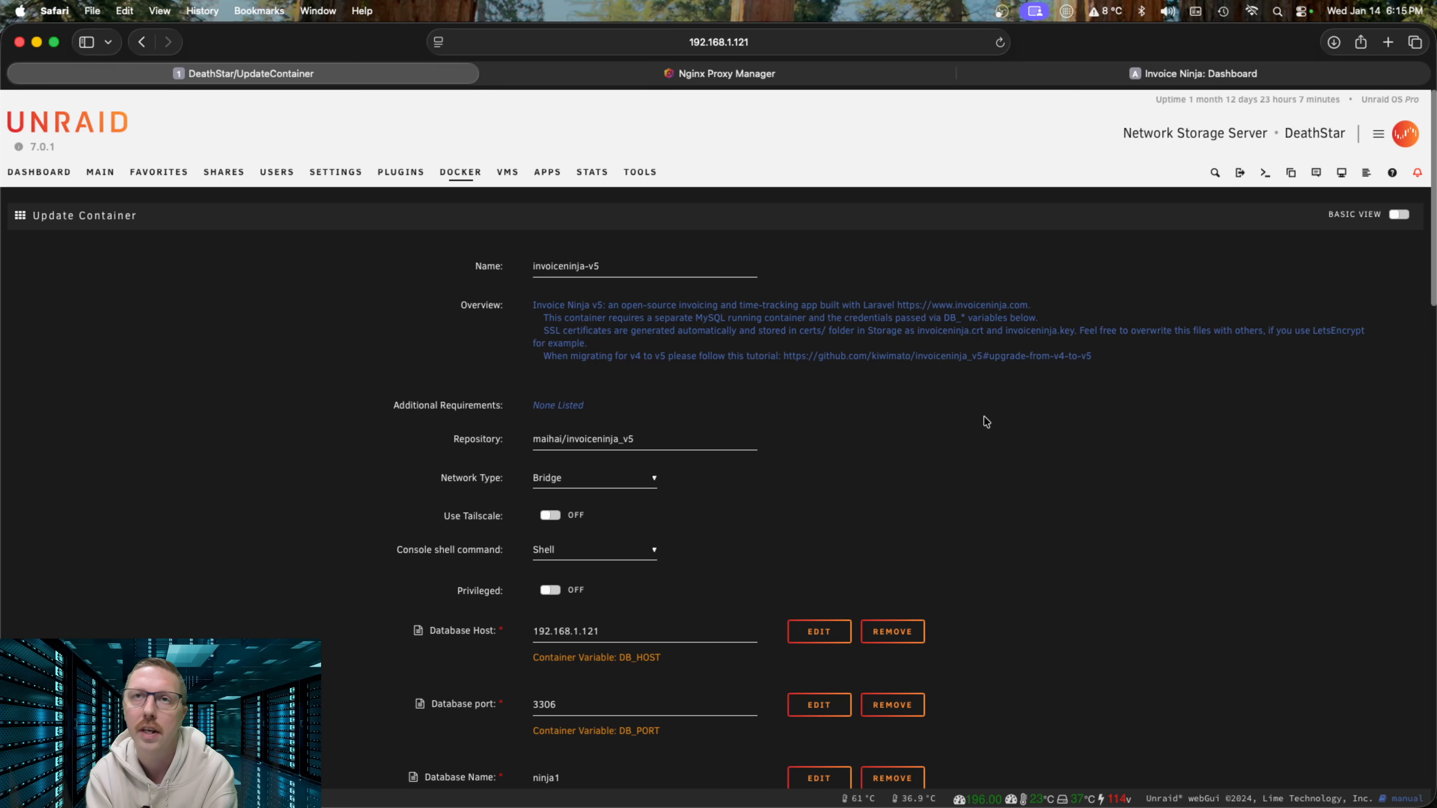
Switch to Invoice Ninja, check the dashboard's full web address, and view the browser's website settings for it.
{"action": "left_click", "coordinate": [1203, 73]}
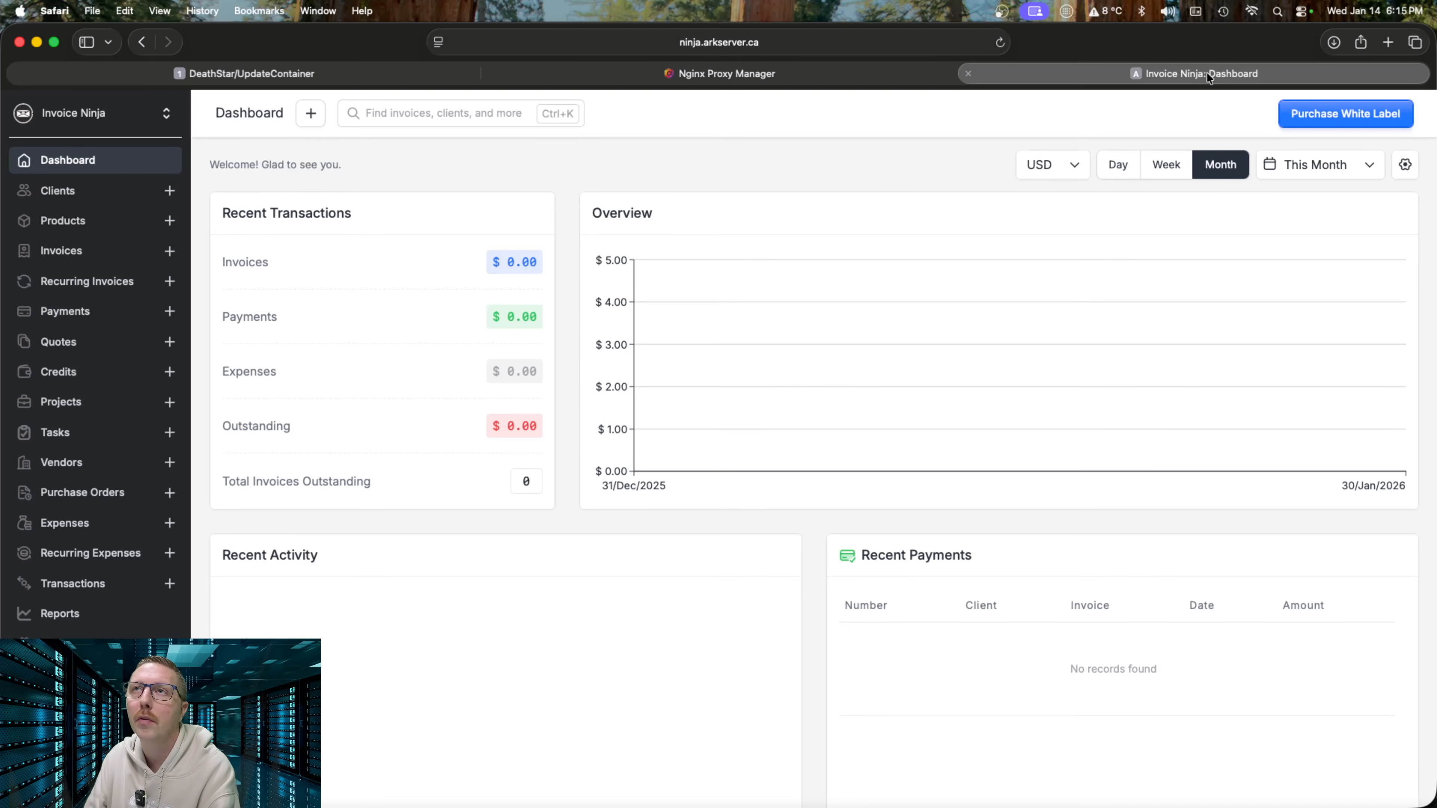
{"action": "left_click", "coordinate": [450, 41]}
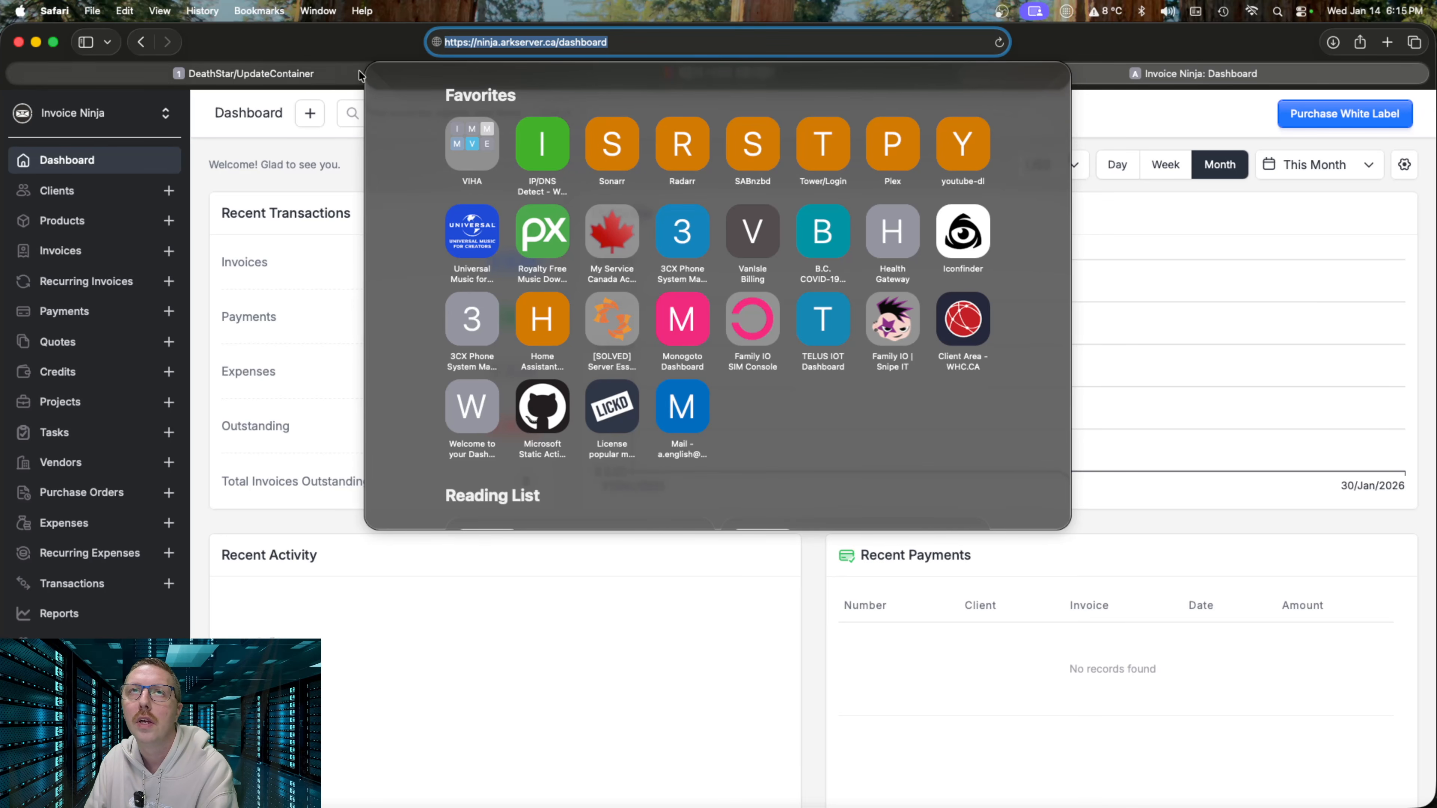
{"action": "key", "text": "Escape"}
{"action": "left_click", "coordinate": [713, 116]}
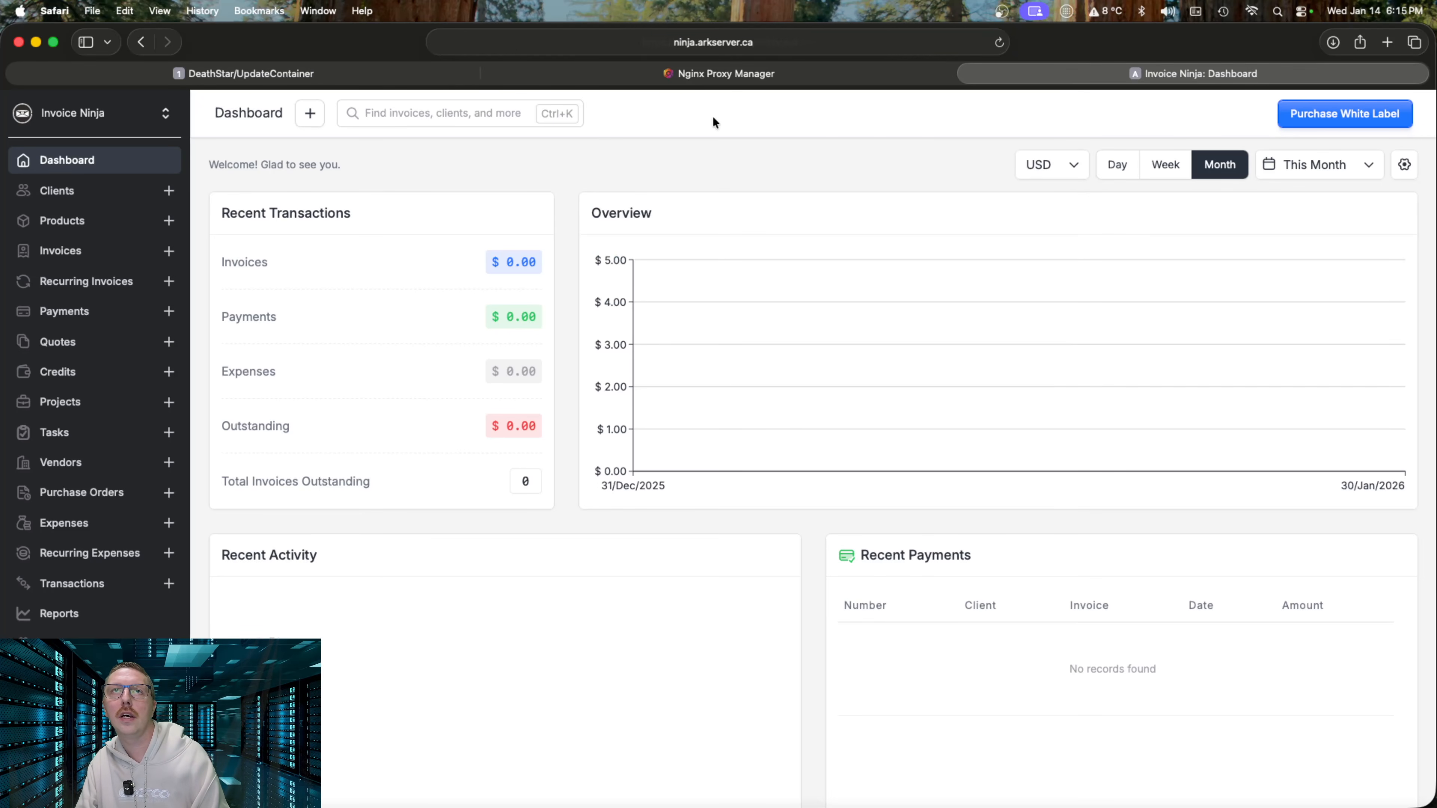
{"action": "left_click", "coordinate": [438, 43]}
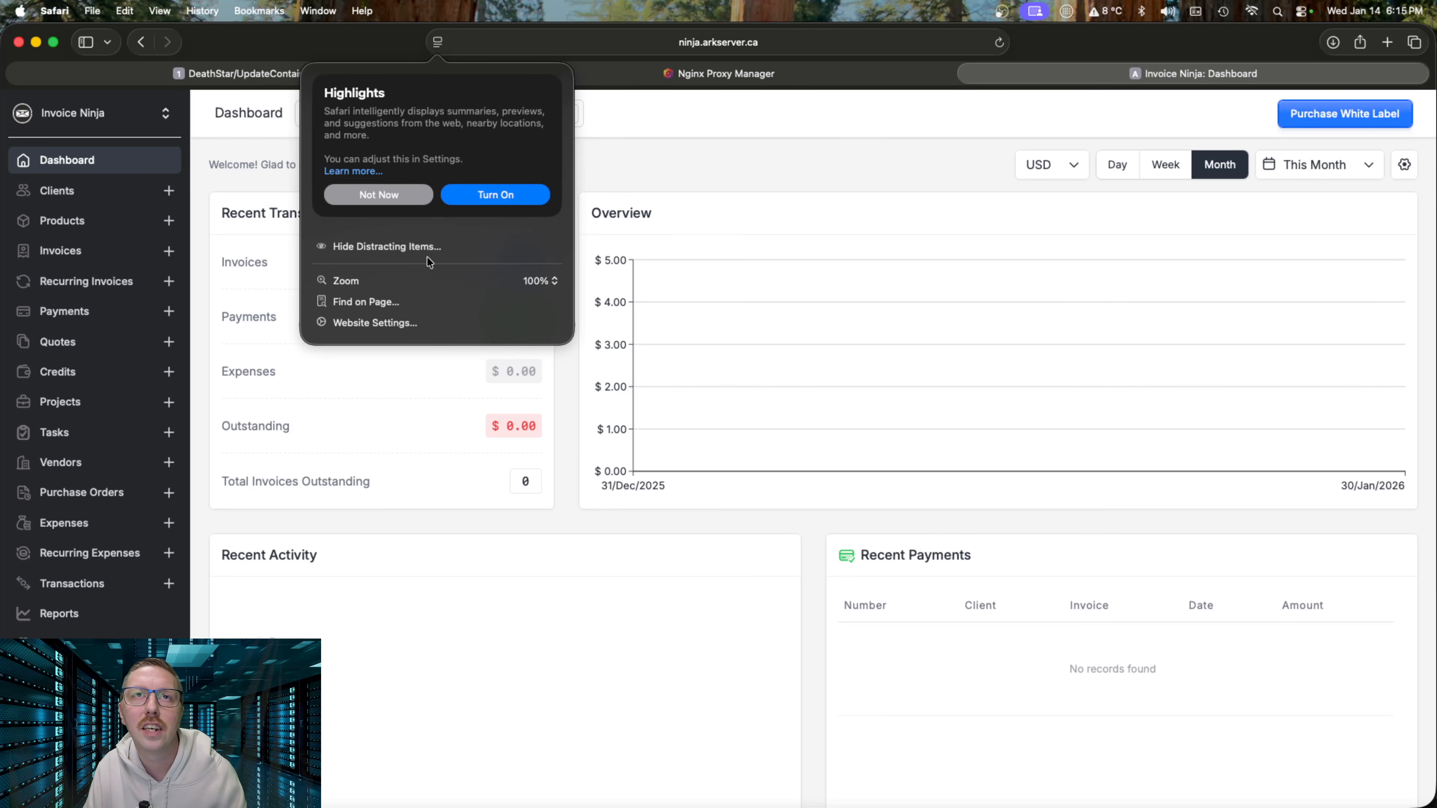
{"action": "left_click", "coordinate": [407, 324]}
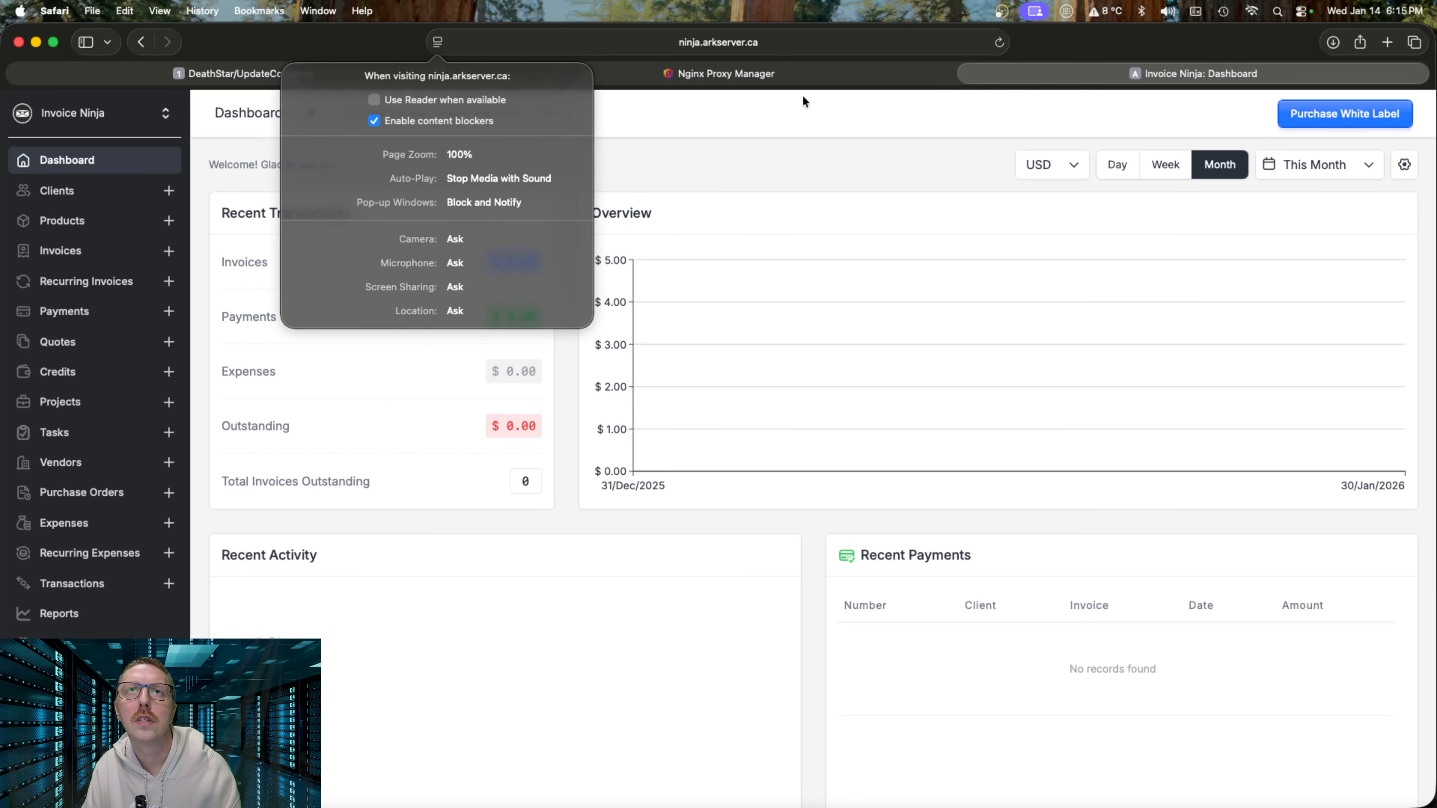
{"action": "left_click", "coordinate": [886, 85]}
{"action": "left_click", "coordinate": [1085, 85]}
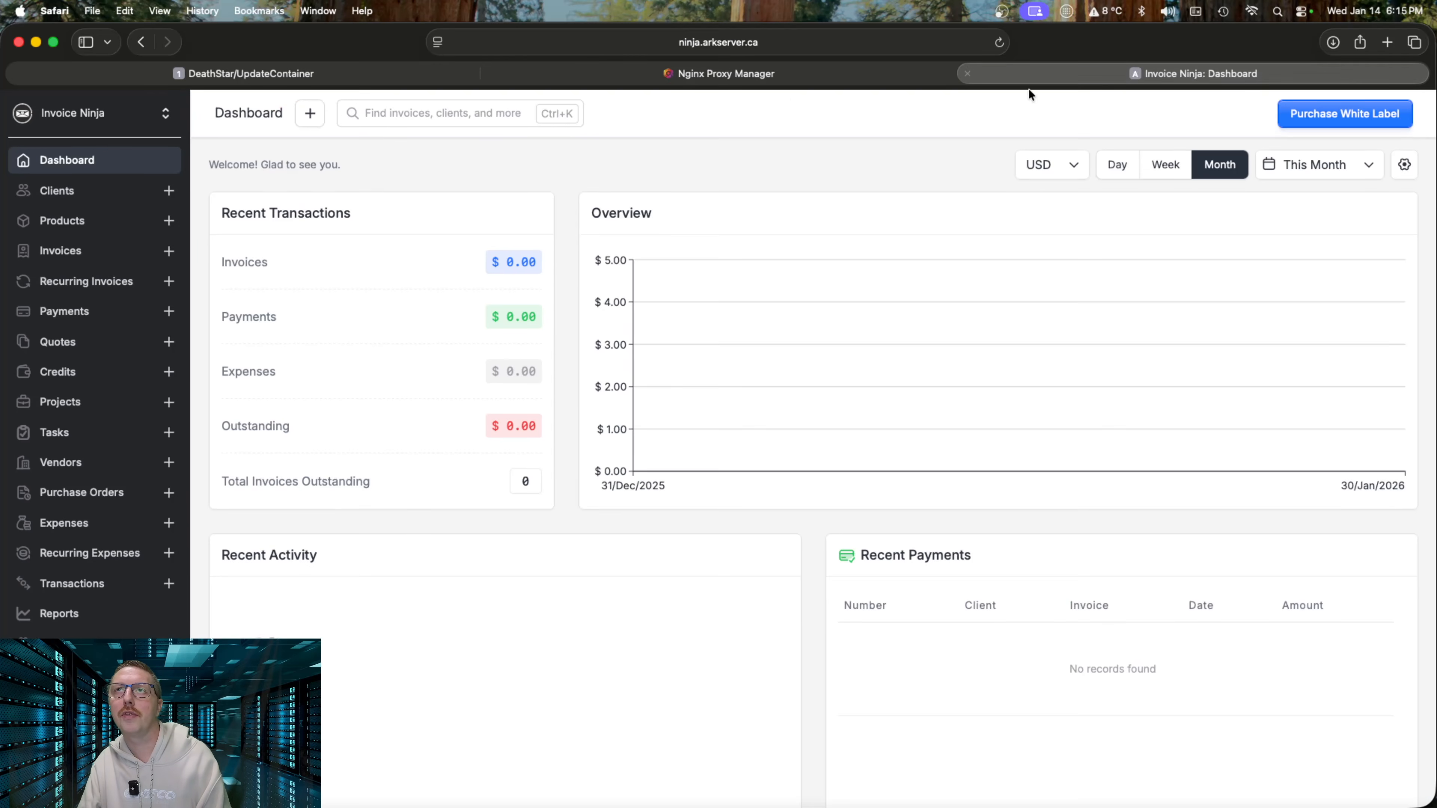
Close the Nginx Proxy Manager page and start a new invoice in Invoice Ninja.
{"action": "left_click", "coordinate": [770, 78]}
{"action": "left_click", "coordinate": [494, 74]}
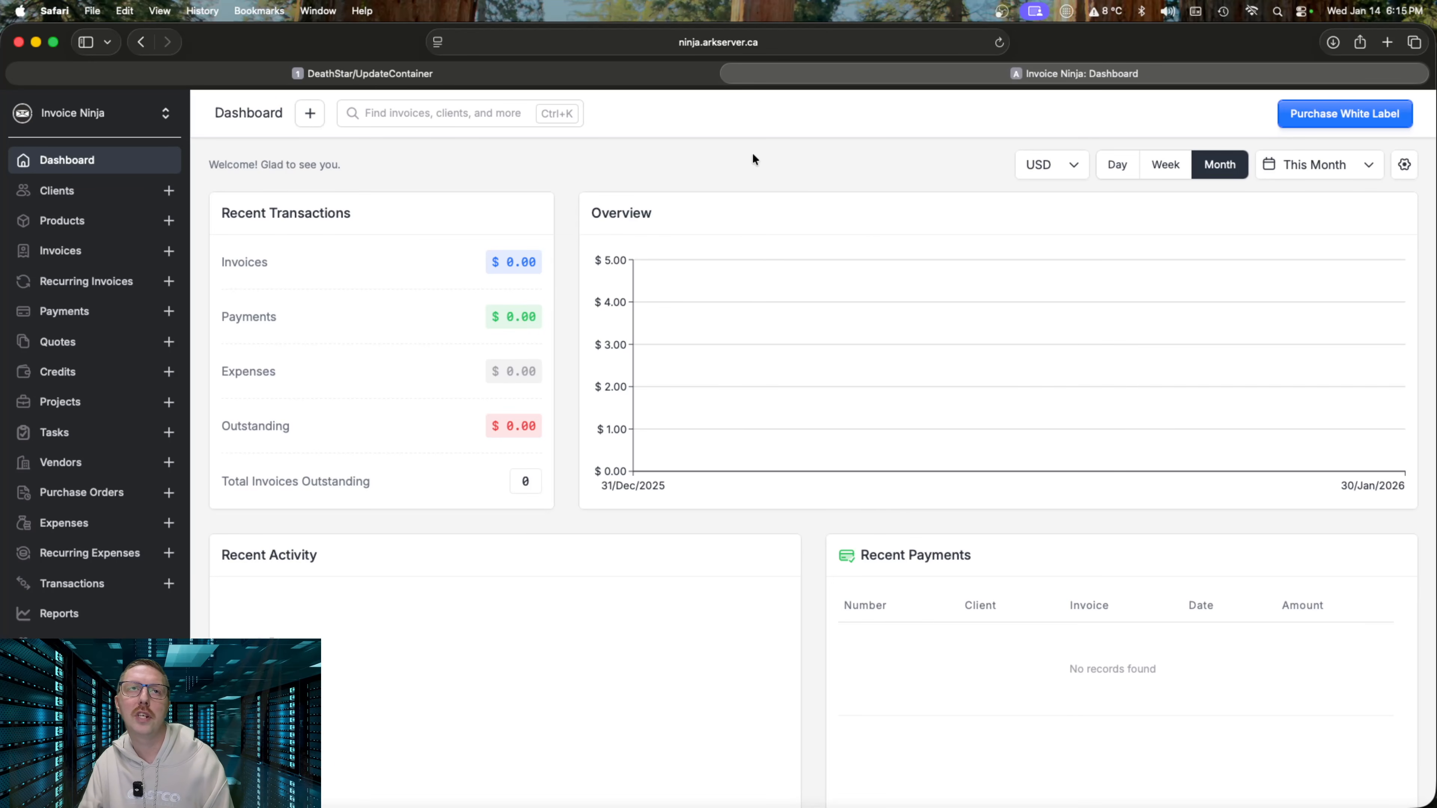
{"action": "left_click", "coordinate": [169, 251]}
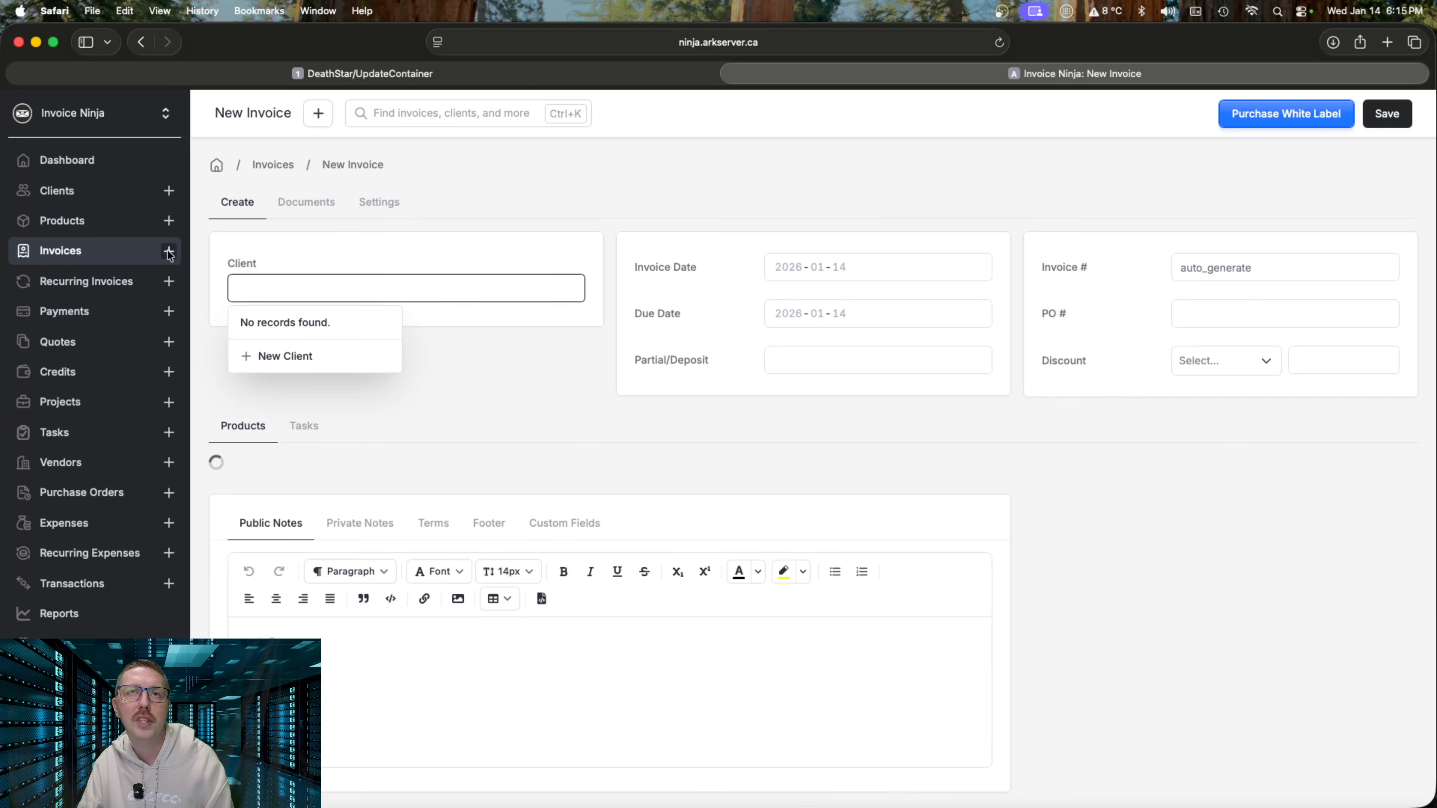
Create a new client for the invoice named "a client", with contact first name "a", last name "client" and Canadian Dollar currency.
{"action": "left_click", "coordinate": [295, 355]}
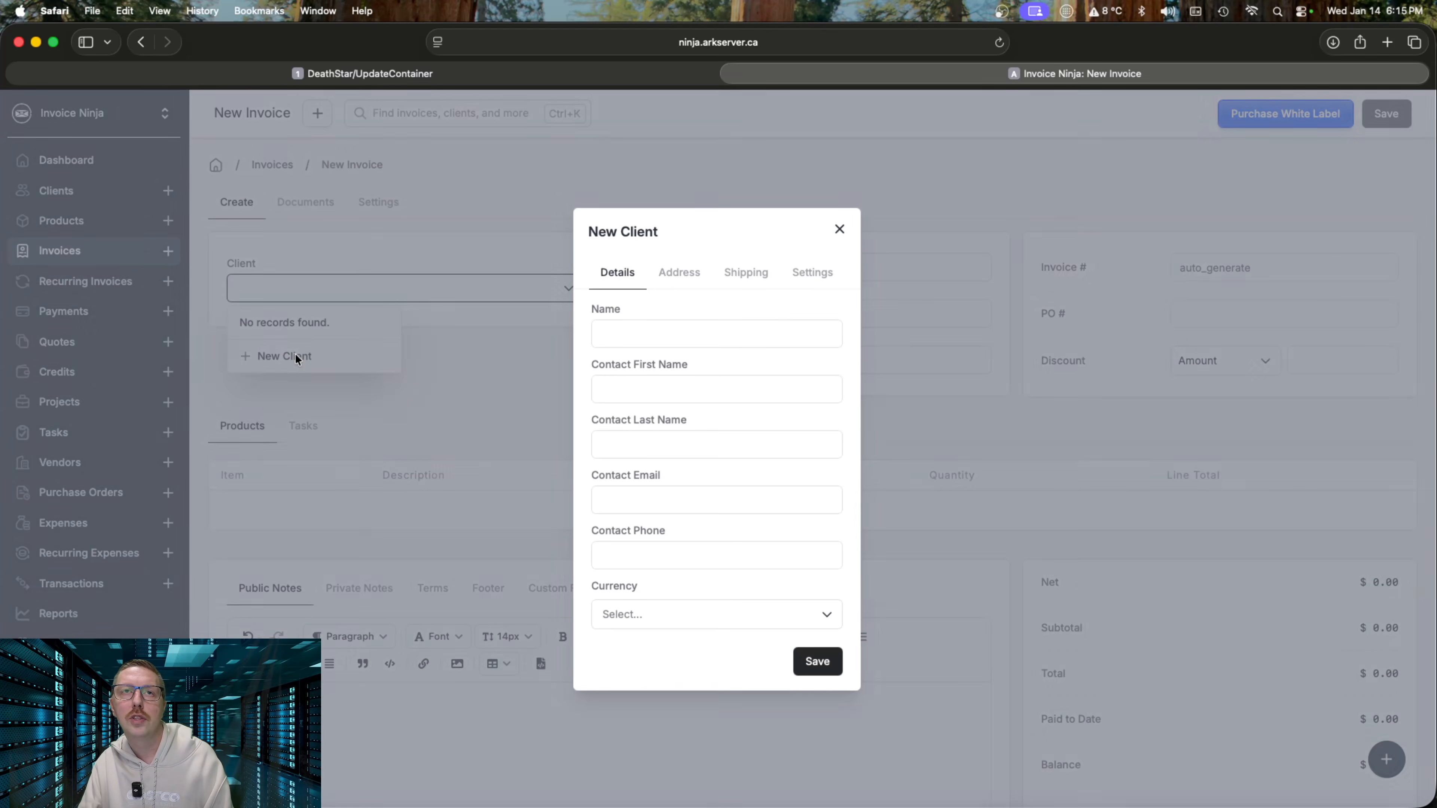
{"action": "left_click", "coordinate": [731, 324]}
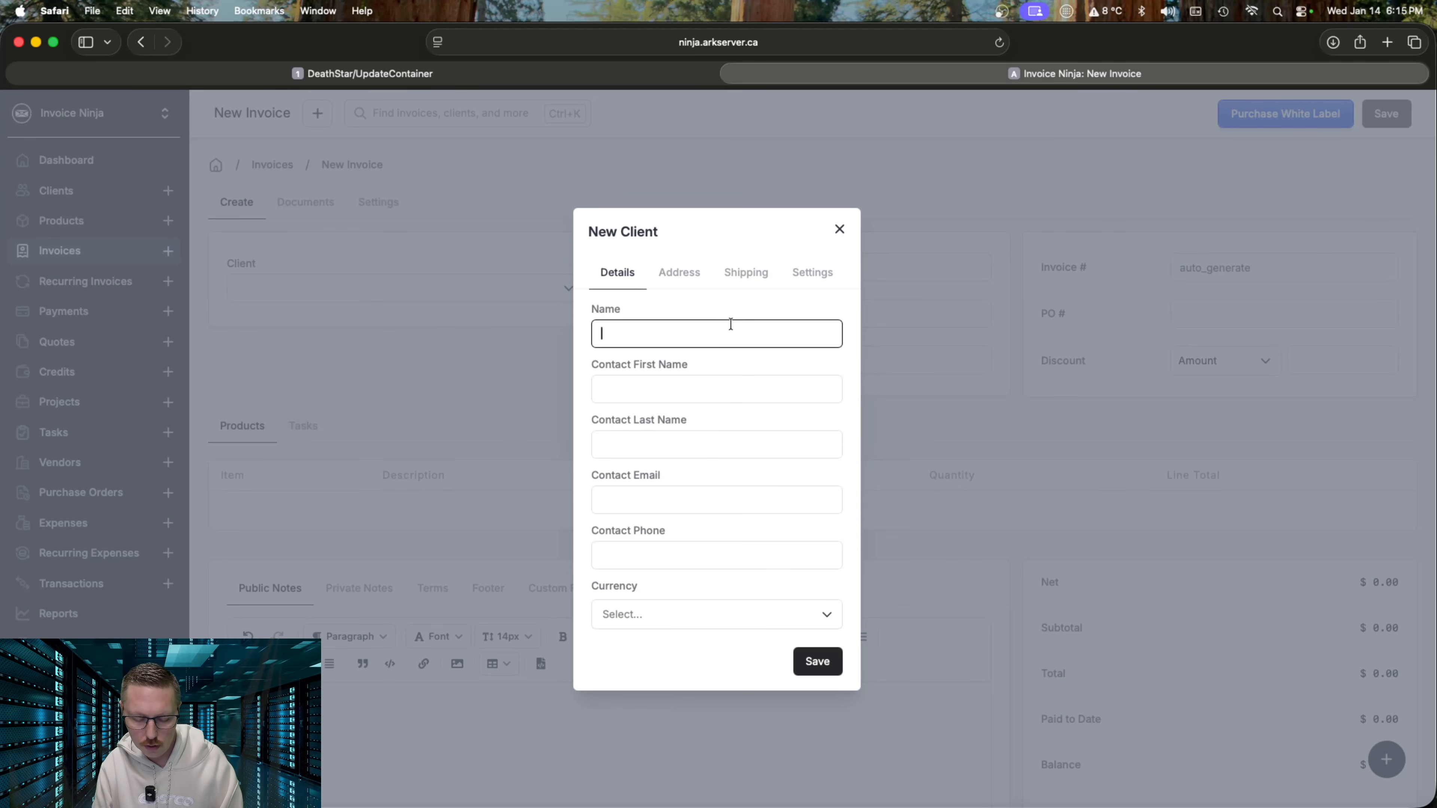
{"action": "type", "text": "a client"}
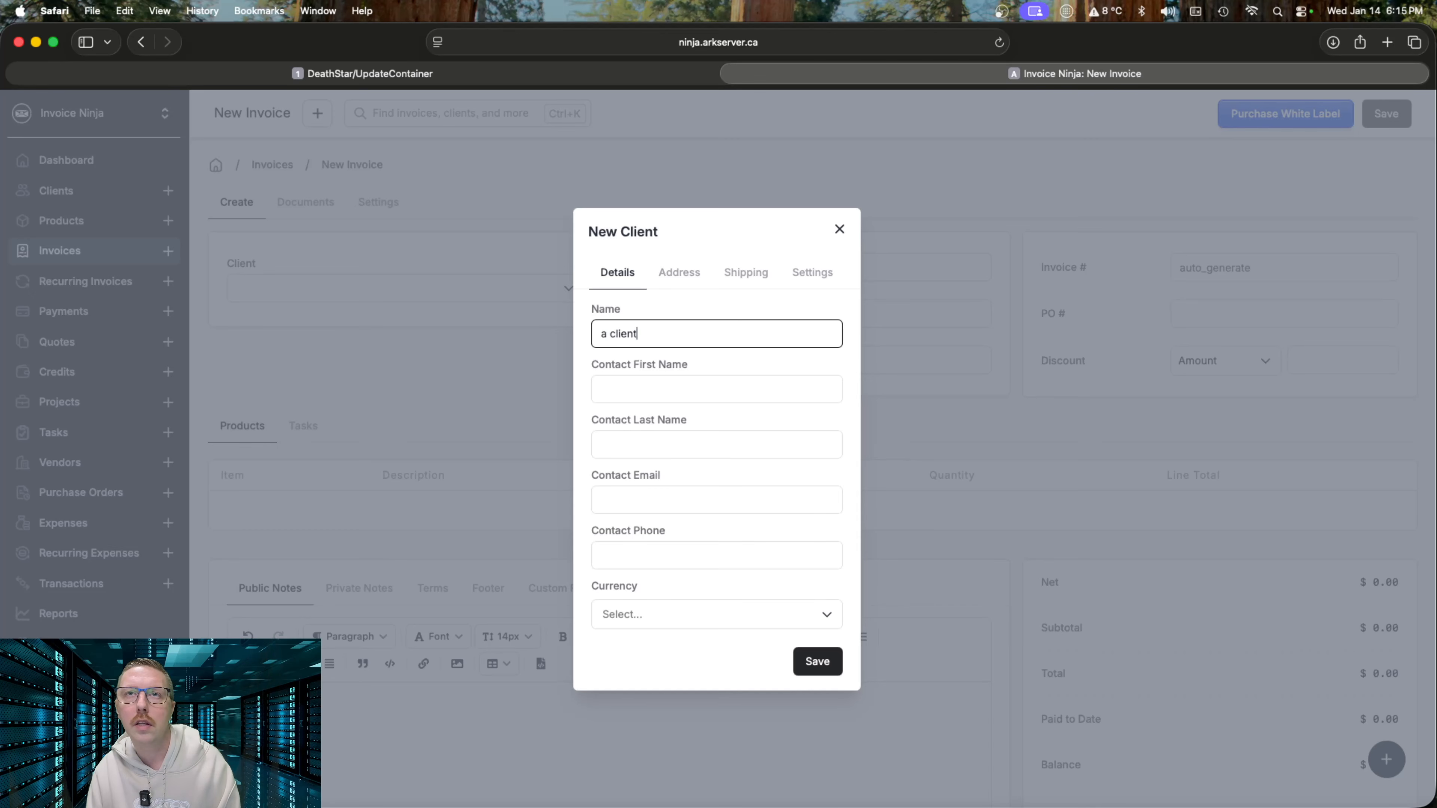
{"action": "left_click", "coordinate": [721, 384]}
{"action": "type", "text": "a"}
{"action": "key", "text": "Tab"}
{"action": "type", "text": "client"}
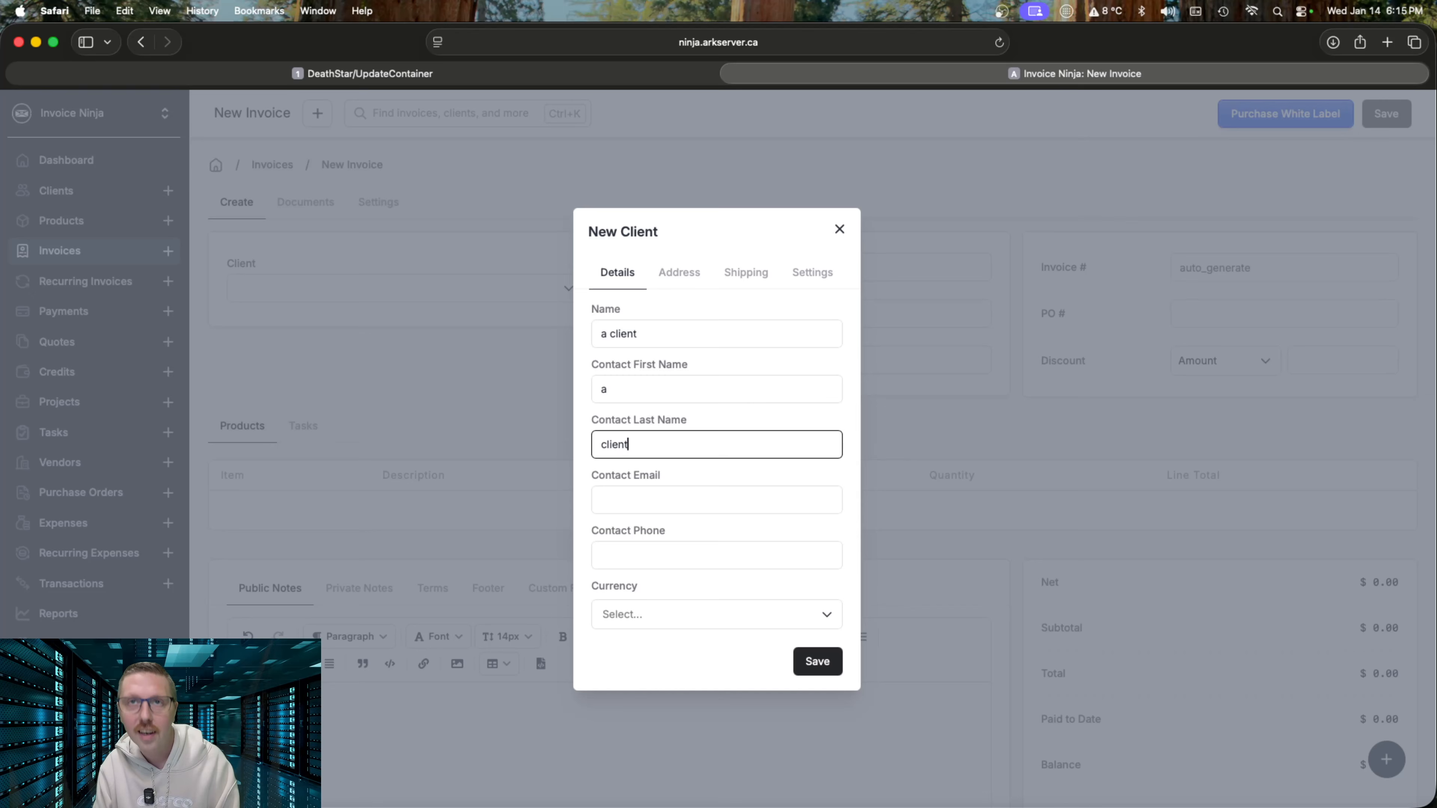
{"action": "left_click", "coordinate": [781, 620]}
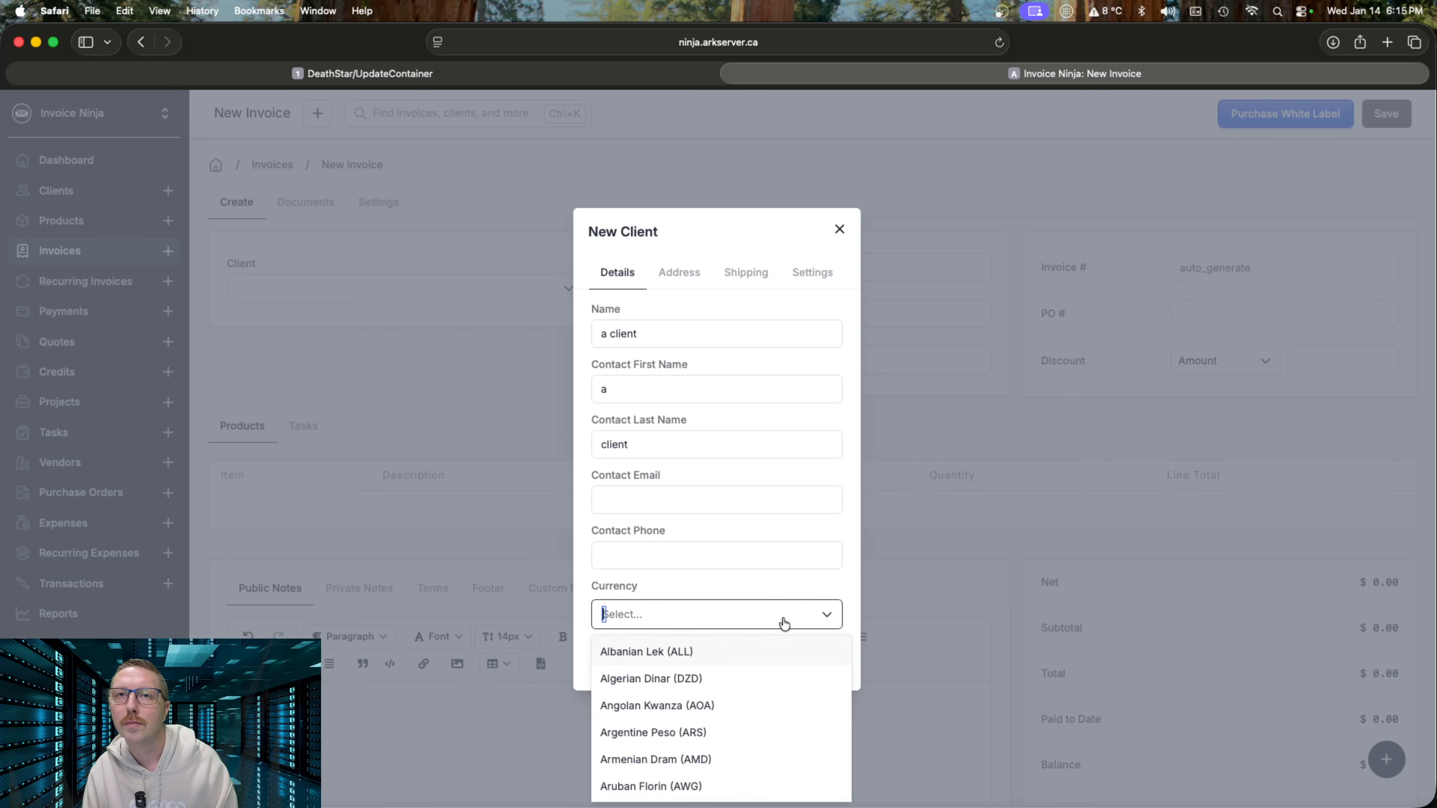
{"action": "type", "text": "can"}
{"action": "left_click", "coordinate": [731, 649]}
{"action": "left_click", "coordinate": [821, 663]}
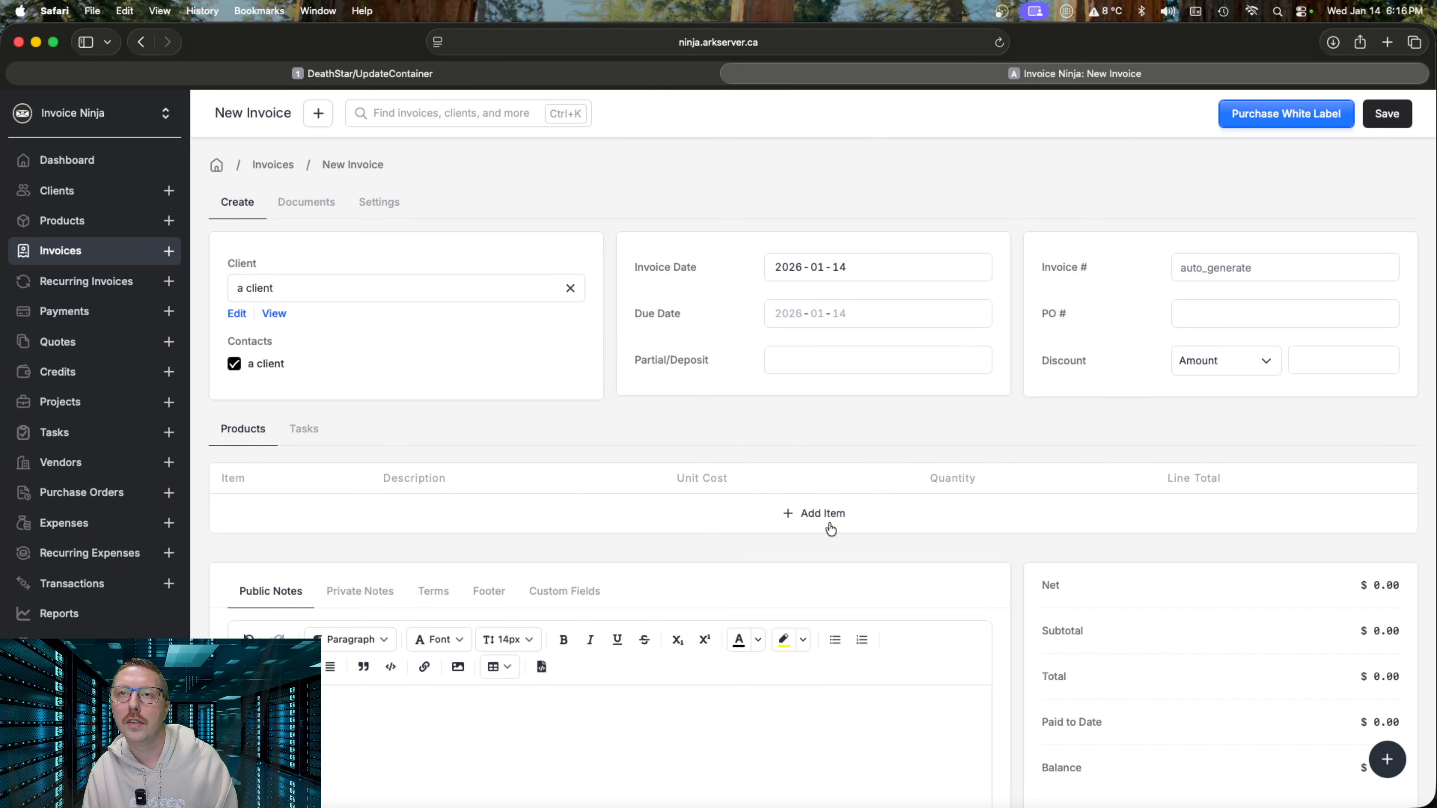
Add a line item to the invoice as a new product named "product" with the description "its a product".
{"action": "left_click", "coordinate": [807, 516]}
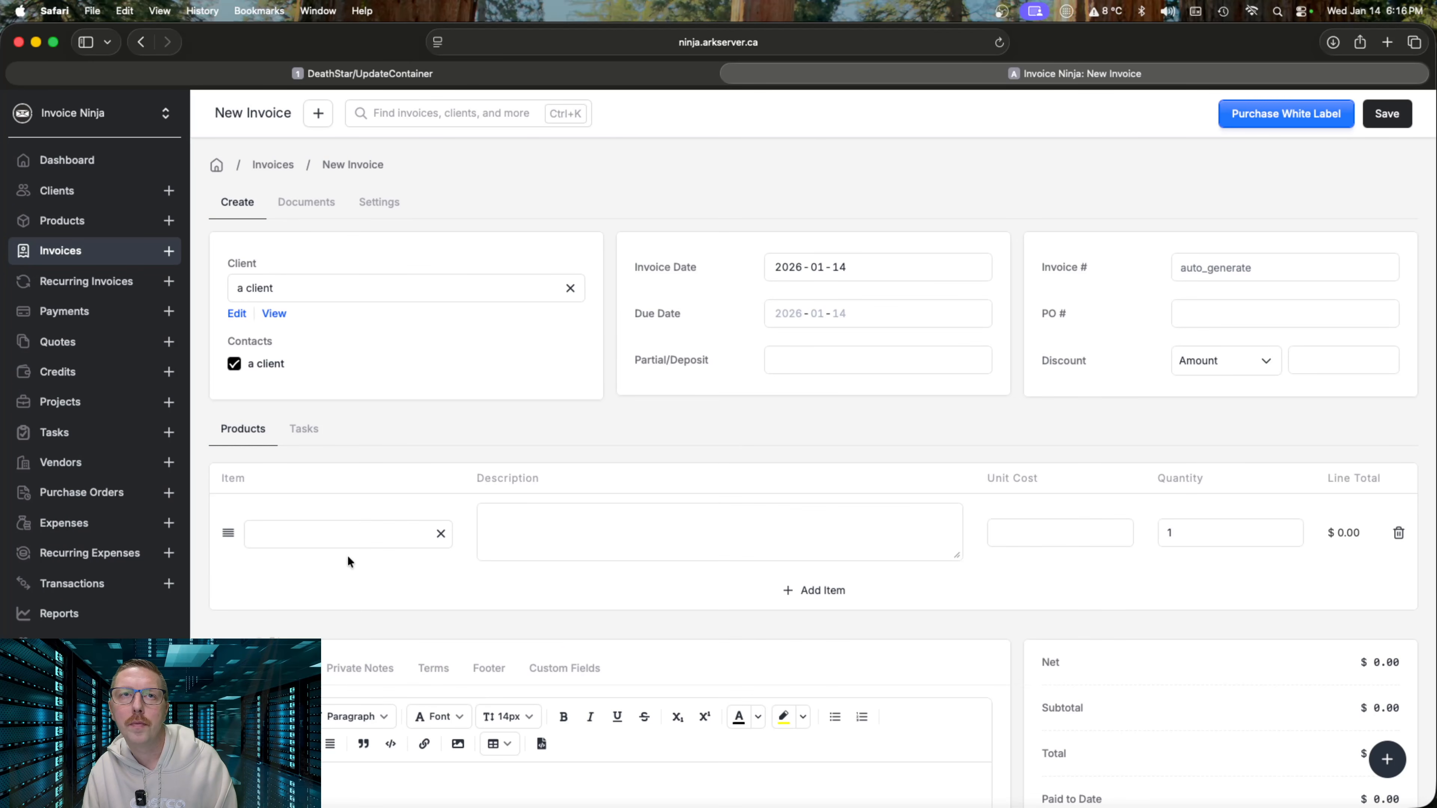
{"action": "left_click", "coordinate": [347, 530]}
{"action": "left_click", "coordinate": [311, 577]}
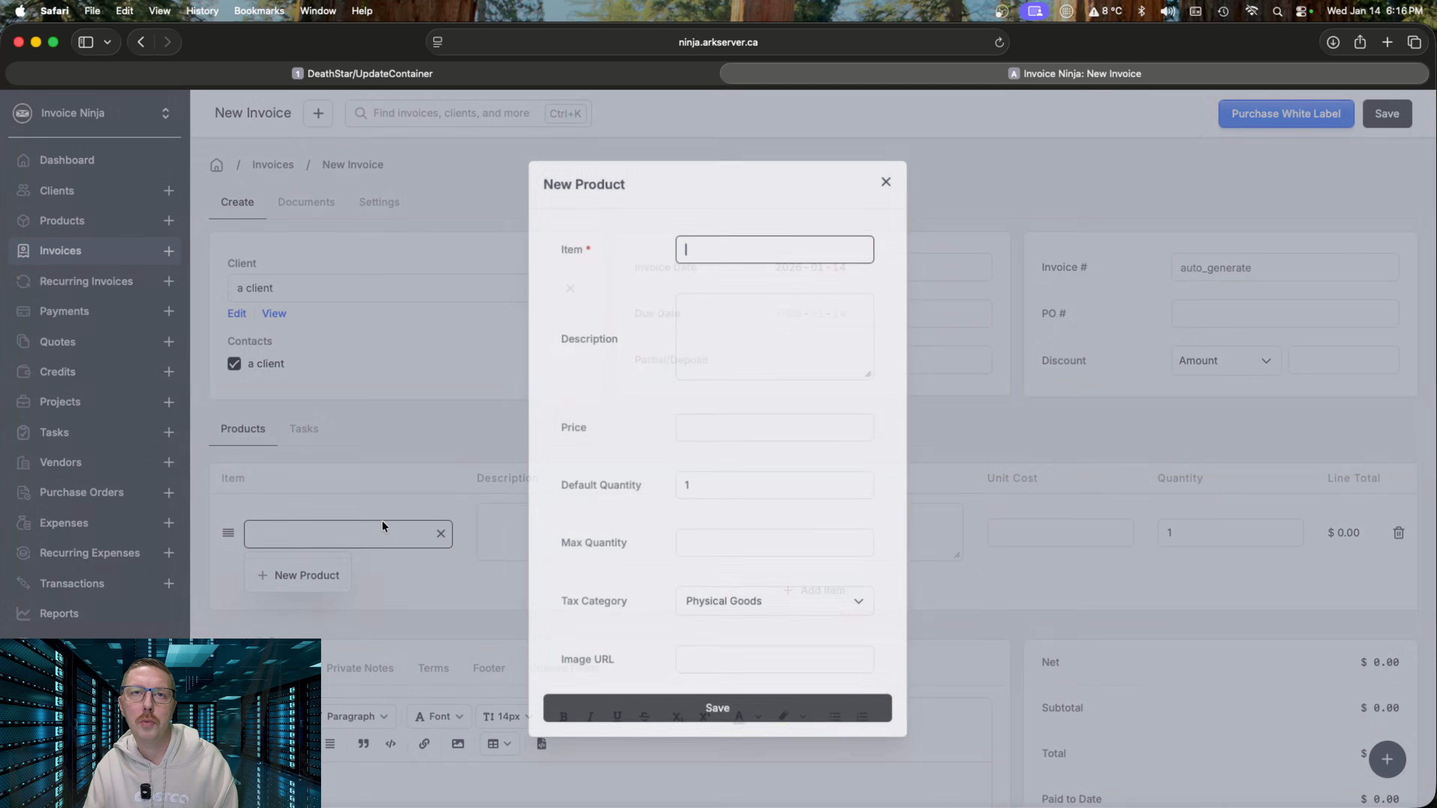
{"action": "type", "text": "product"}
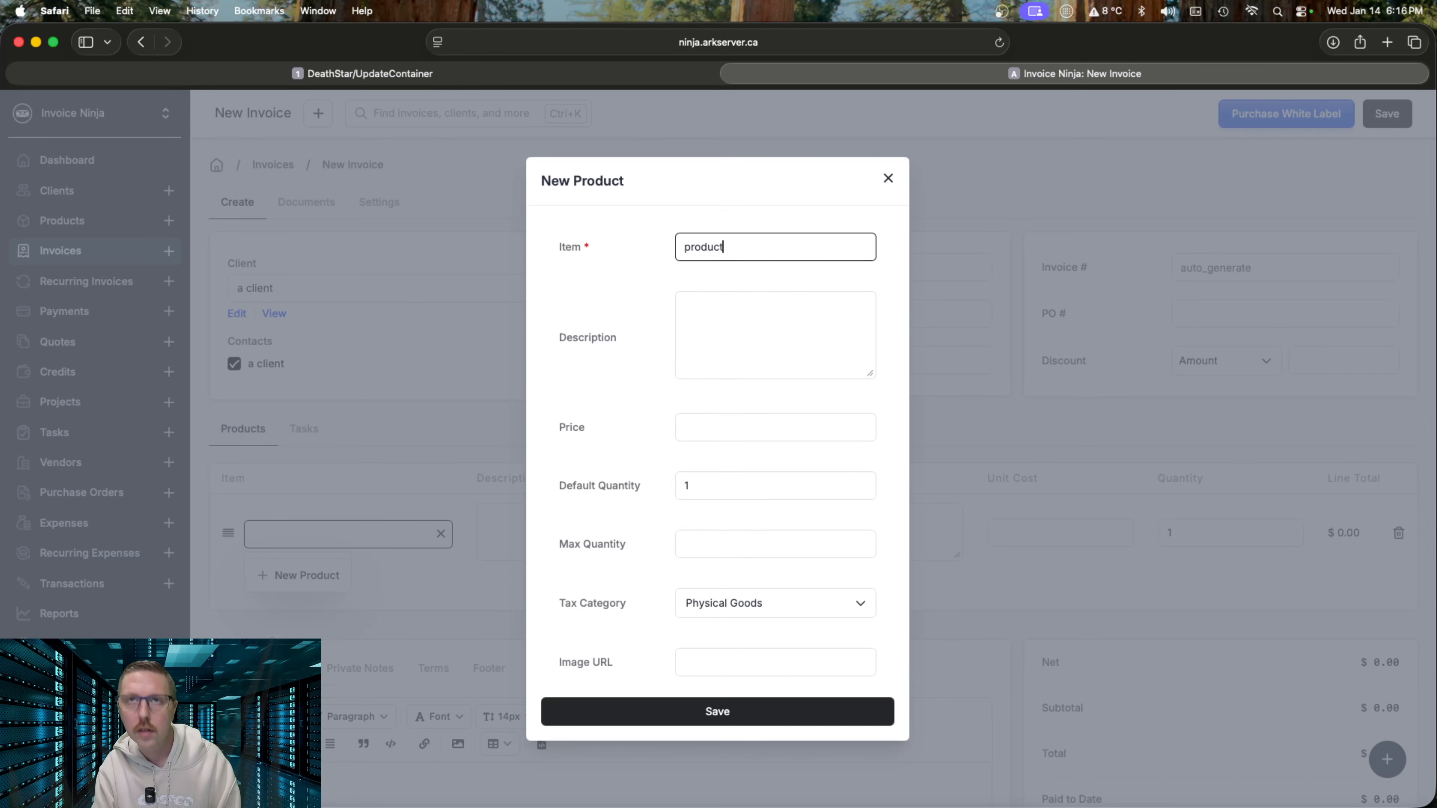
{"action": "key", "text": "Tab"}
{"action": "type", "text": "its a product"}
Set the new product's price to 9,000 and its tax category to Services, and save the product.
{"action": "left_click", "coordinate": [778, 435]}
{"action": "type", "text": "9000.00"}
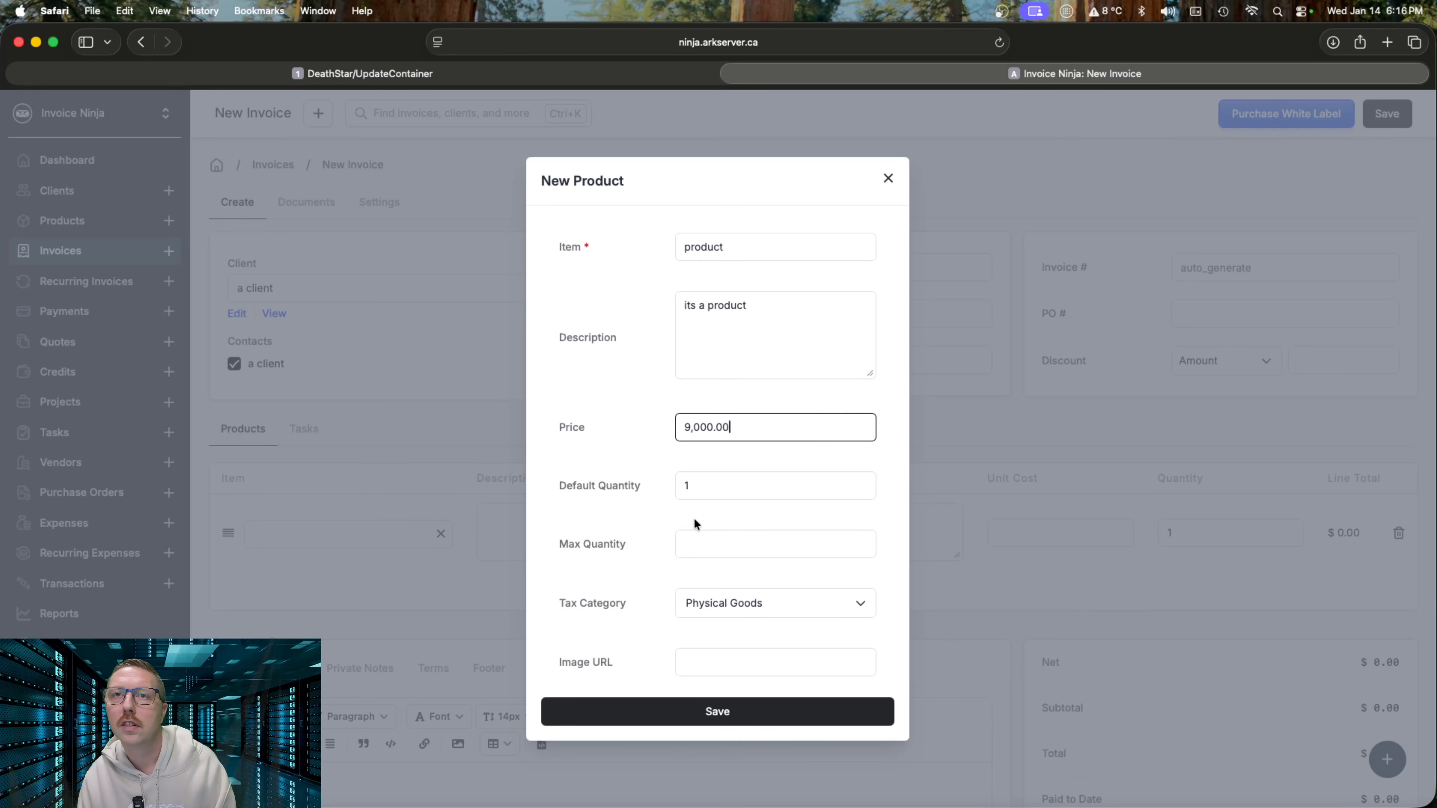
{"action": "left_click", "coordinate": [786, 603]}
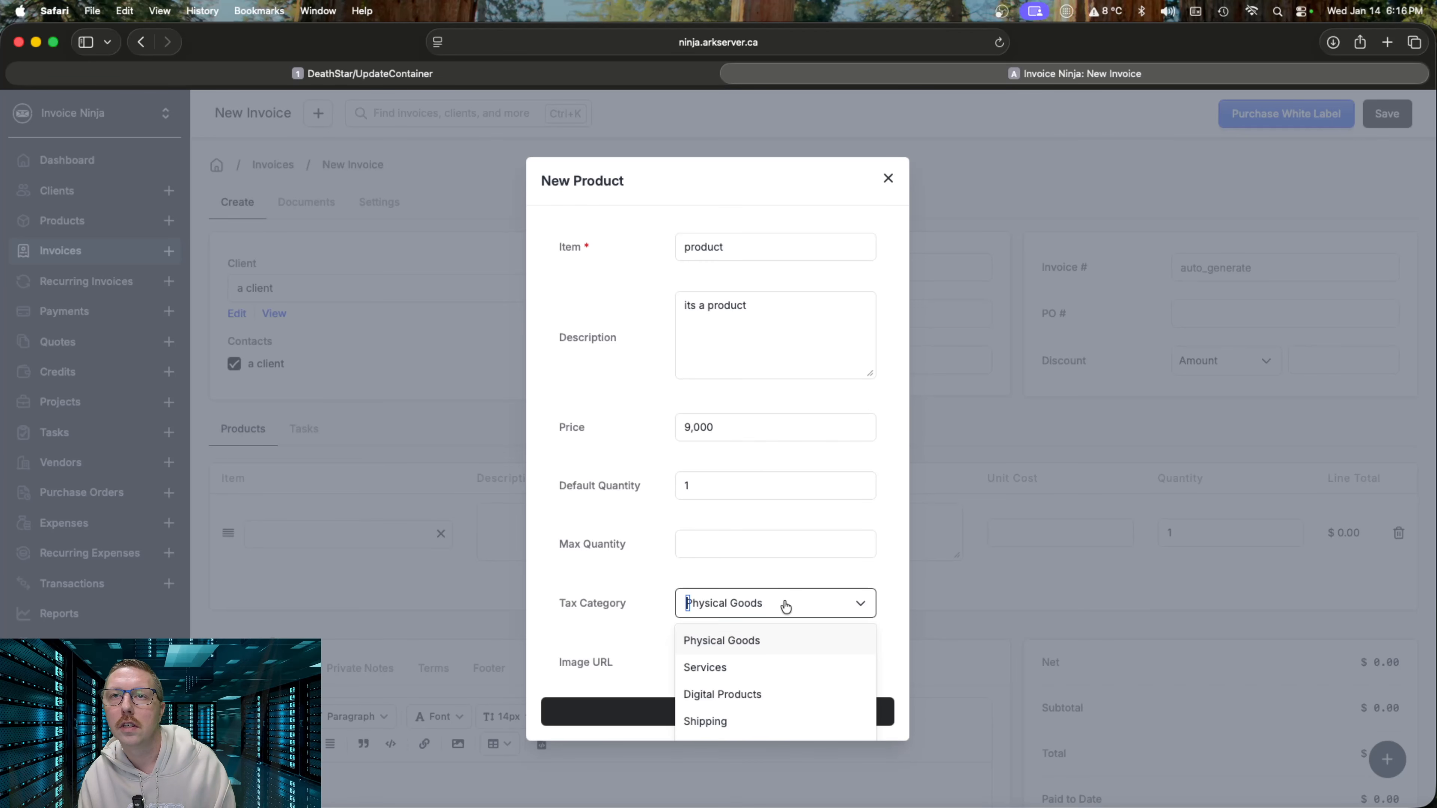
{"action": "left_click", "coordinate": [749, 660]}
{"action": "left_click", "coordinate": [704, 712]}
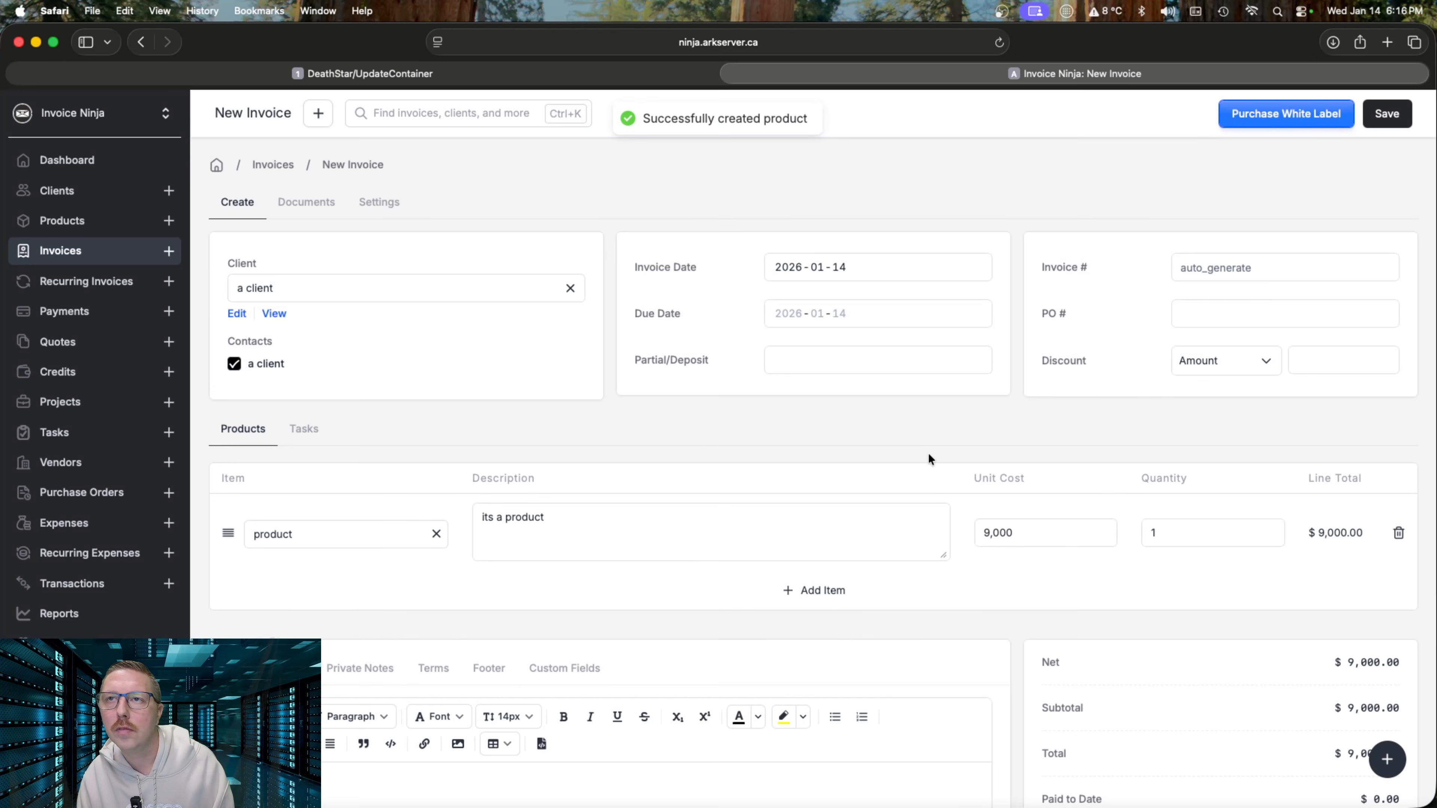
Apply a 10 percent discount to the invoice and check the invoice totals.
{"action": "scroll", "coordinate": [1113, 550], "scroll_direction": "down", "scroll_amount": 5}
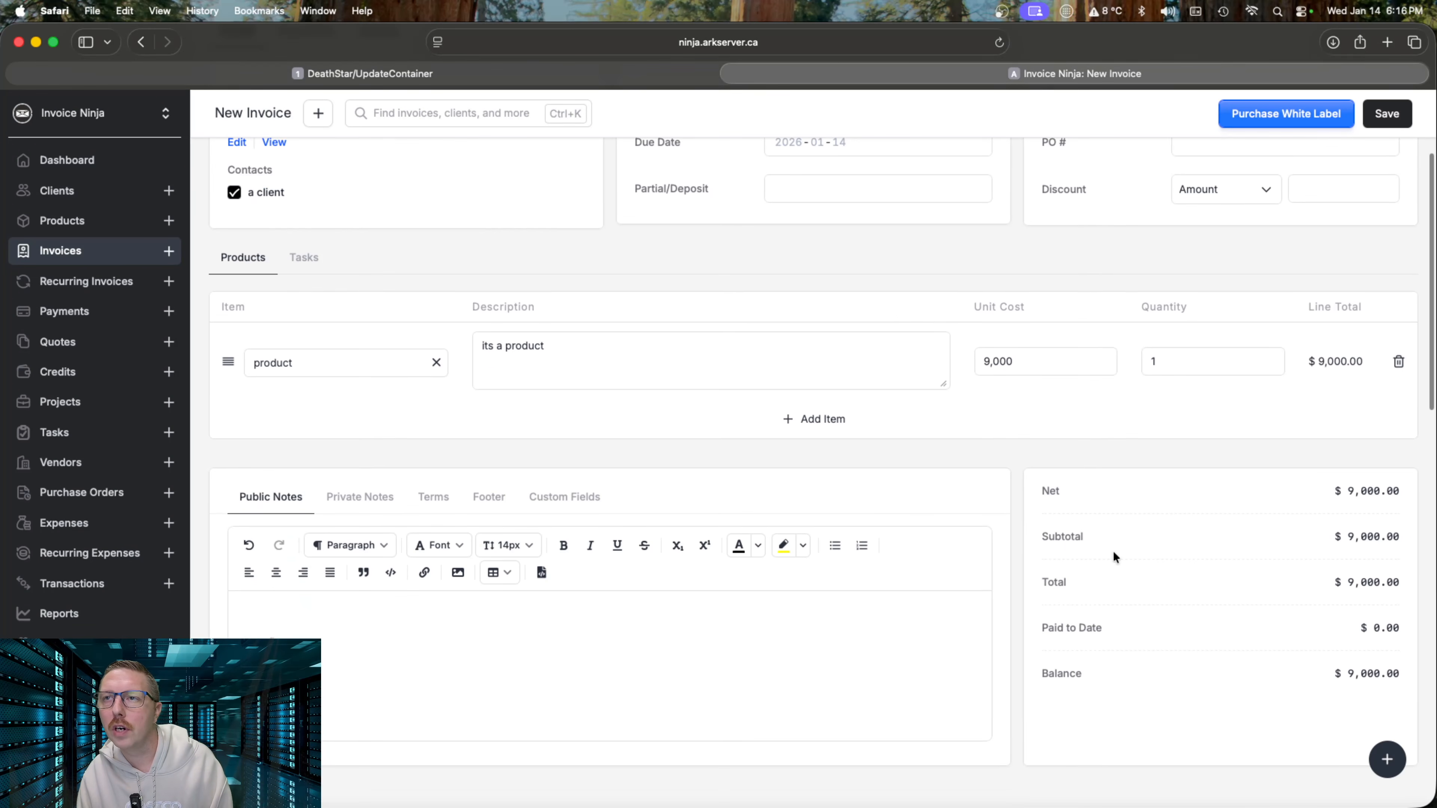
{"action": "scroll", "coordinate": [1019, 512], "scroll_direction": "up", "scroll_amount": 6}
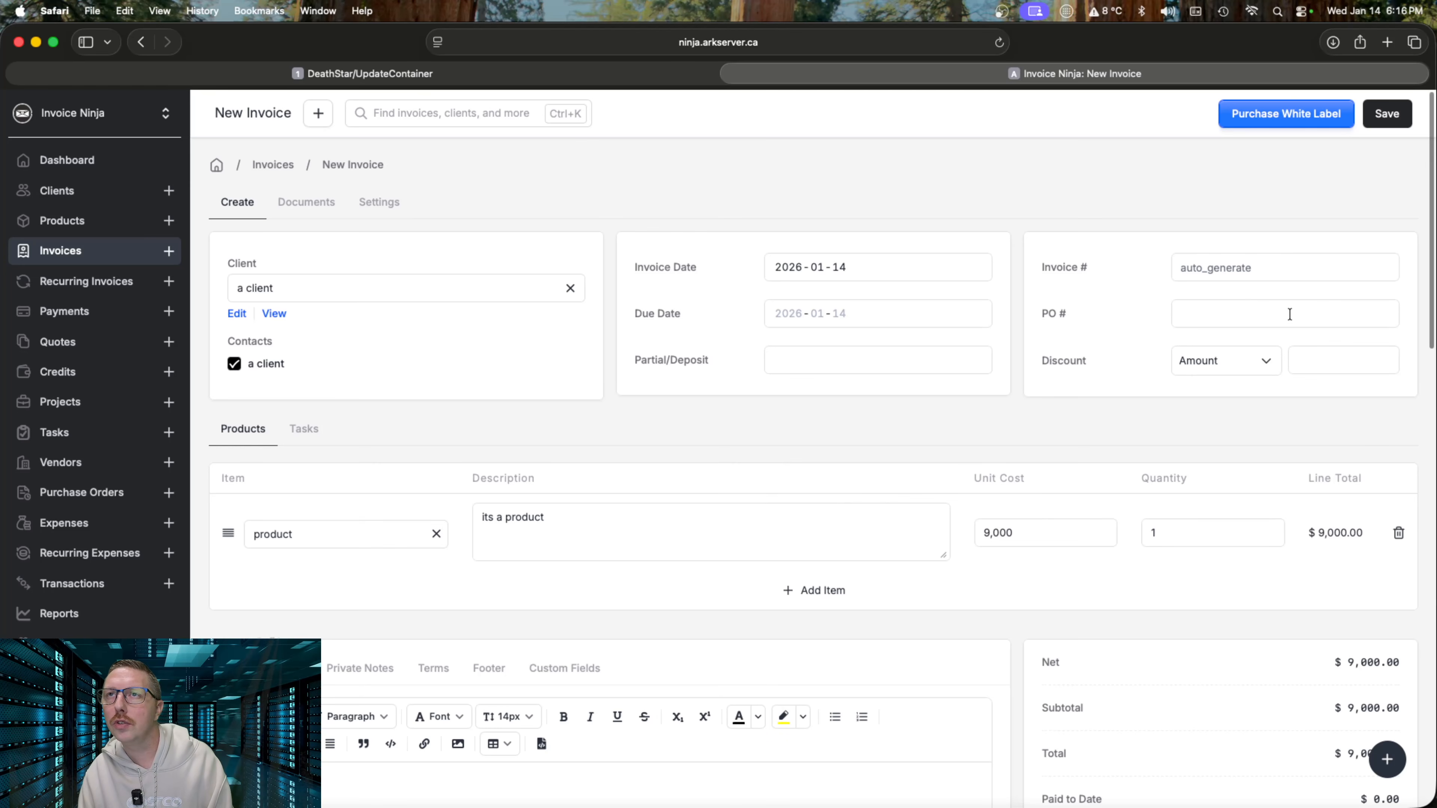
{"action": "left_click", "coordinate": [1263, 362]}
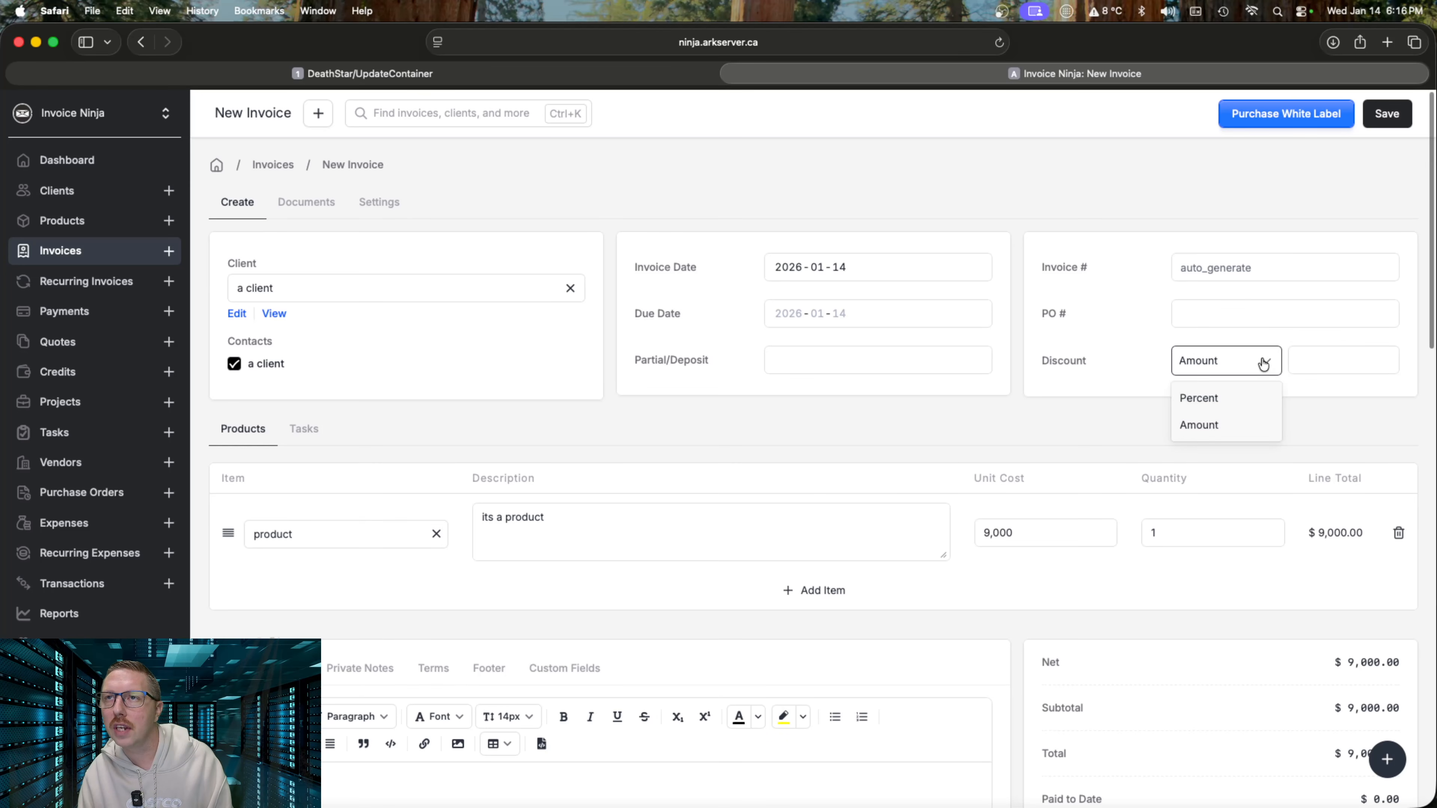
{"action": "left_click", "coordinate": [1214, 402]}
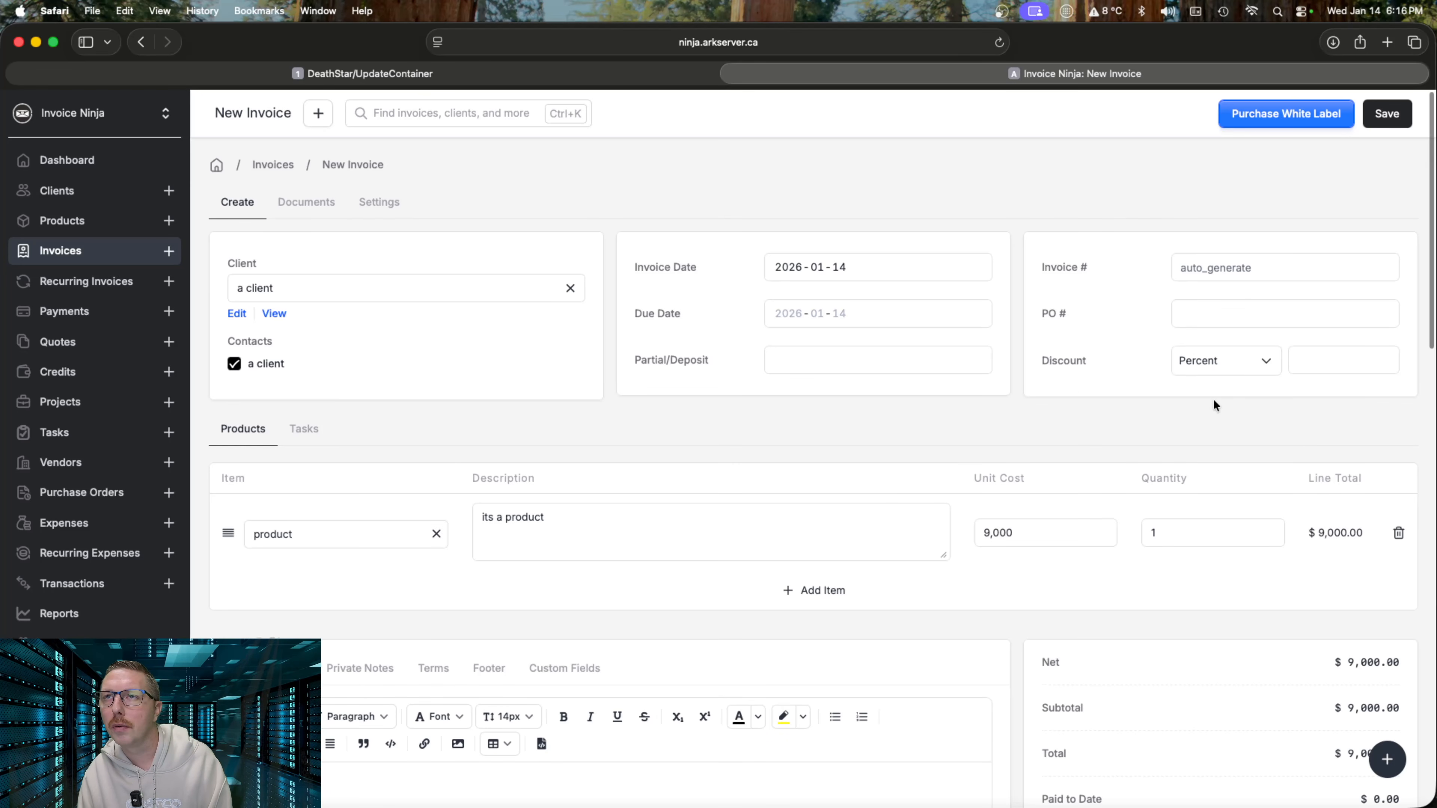
{"action": "left_click", "coordinate": [1325, 373]}
{"action": "type", "text": "10"}
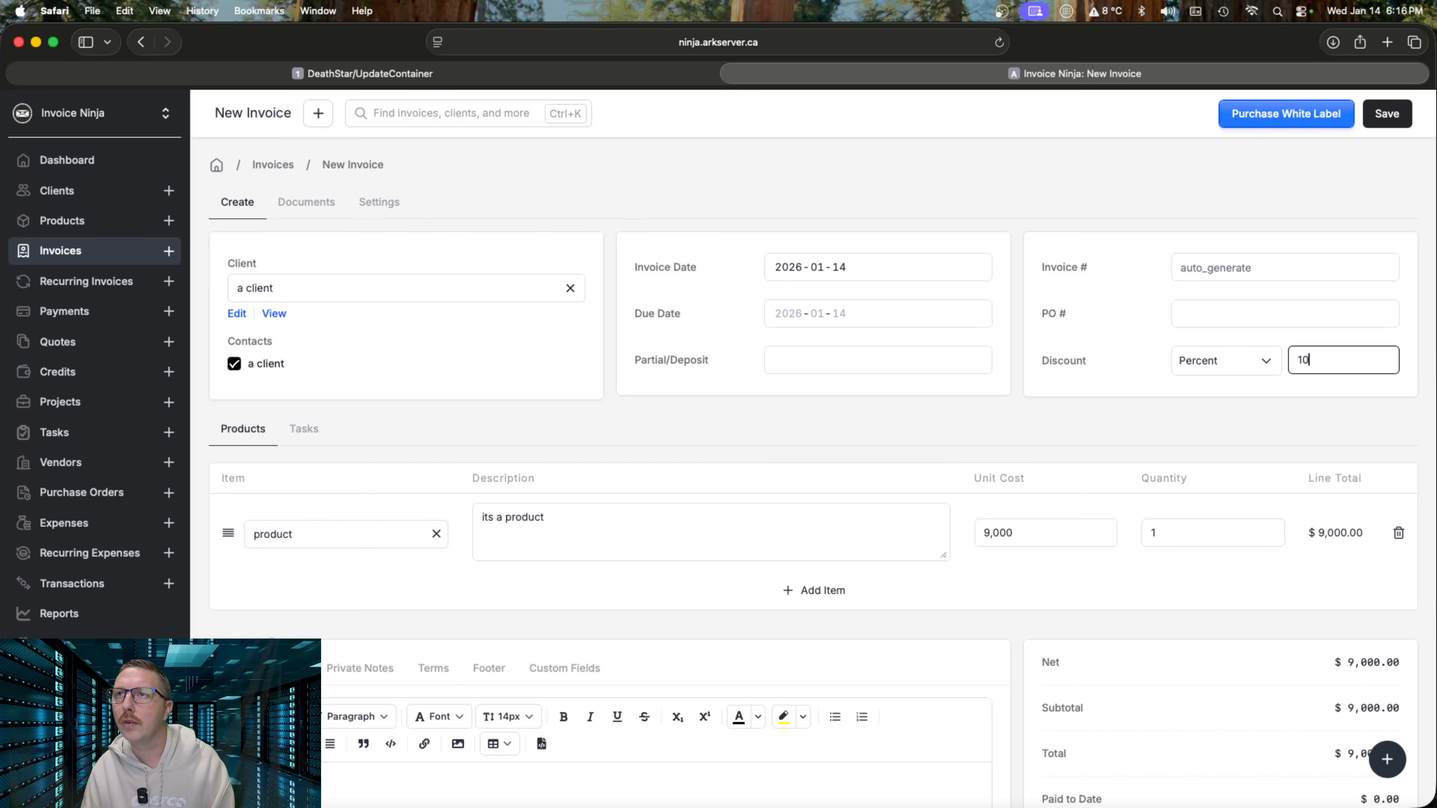
{"action": "left_click", "coordinate": [1223, 398]}
{"action": "scroll", "coordinate": [1178, 469], "scroll_direction": "down", "scroll_amount": 4}
{"action": "scroll", "coordinate": [1178, 469], "scroll_direction": "down", "scroll_amount": 3}
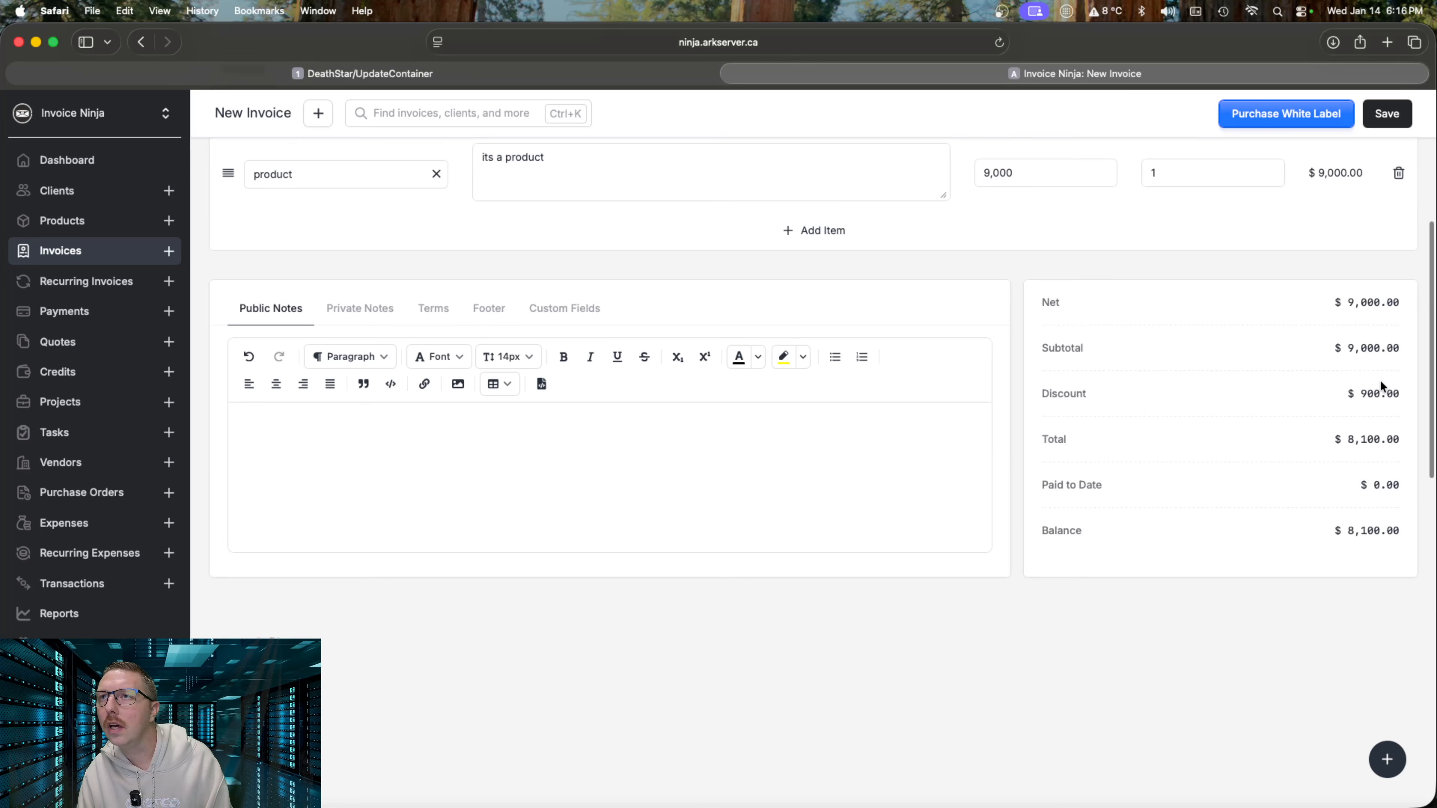
Check the balance in the new invoice's totals.
{"action": "left_click_drag", "start_coordinate": [1332, 531], "coordinate": [1403, 535]}
{"action": "left_click", "coordinate": [1318, 525]}
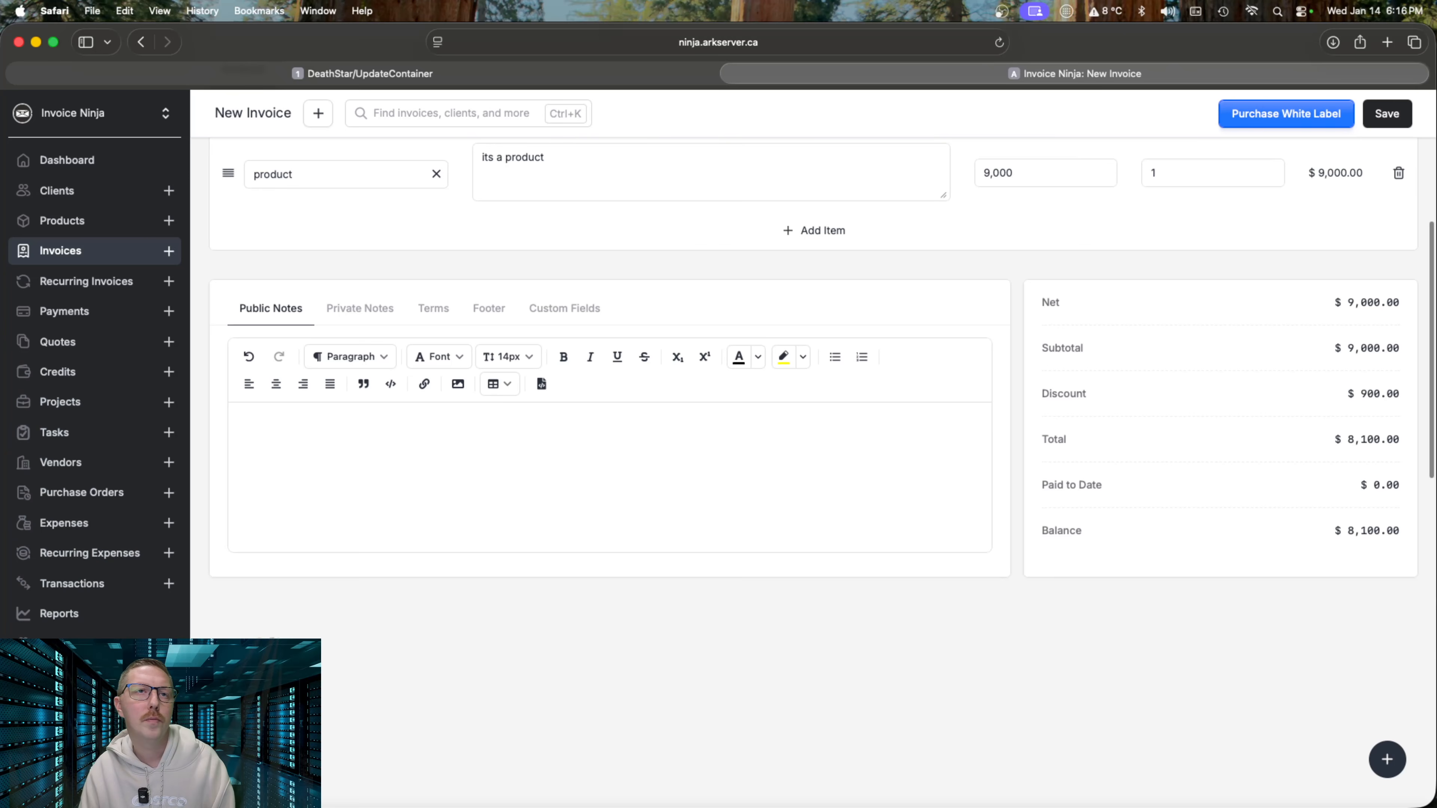
Look through the company settings categories and open the tax settings.
{"action": "left_click", "coordinate": [56, 635]}
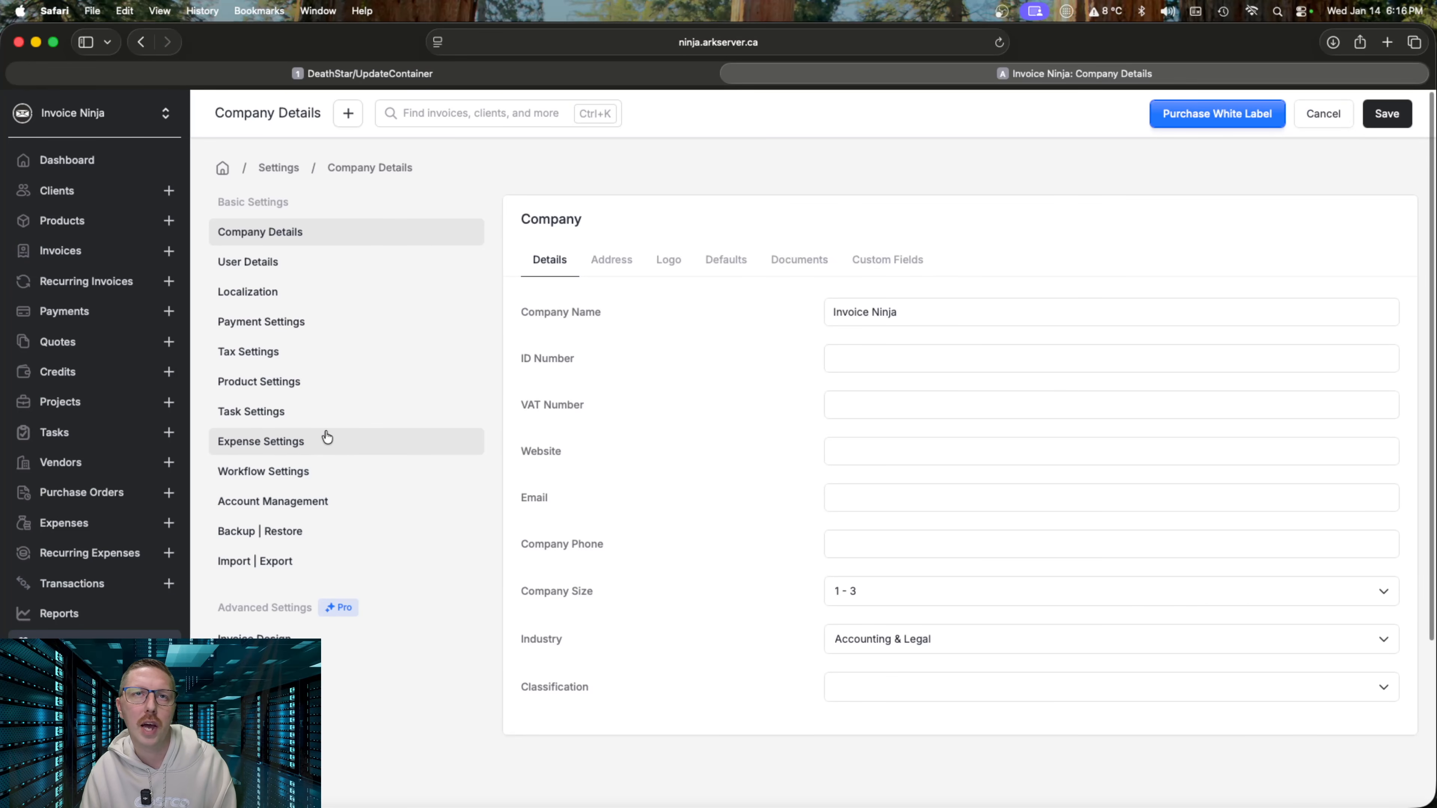
{"action": "scroll", "coordinate": [309, 487], "scroll_direction": "down", "scroll_amount": 5}
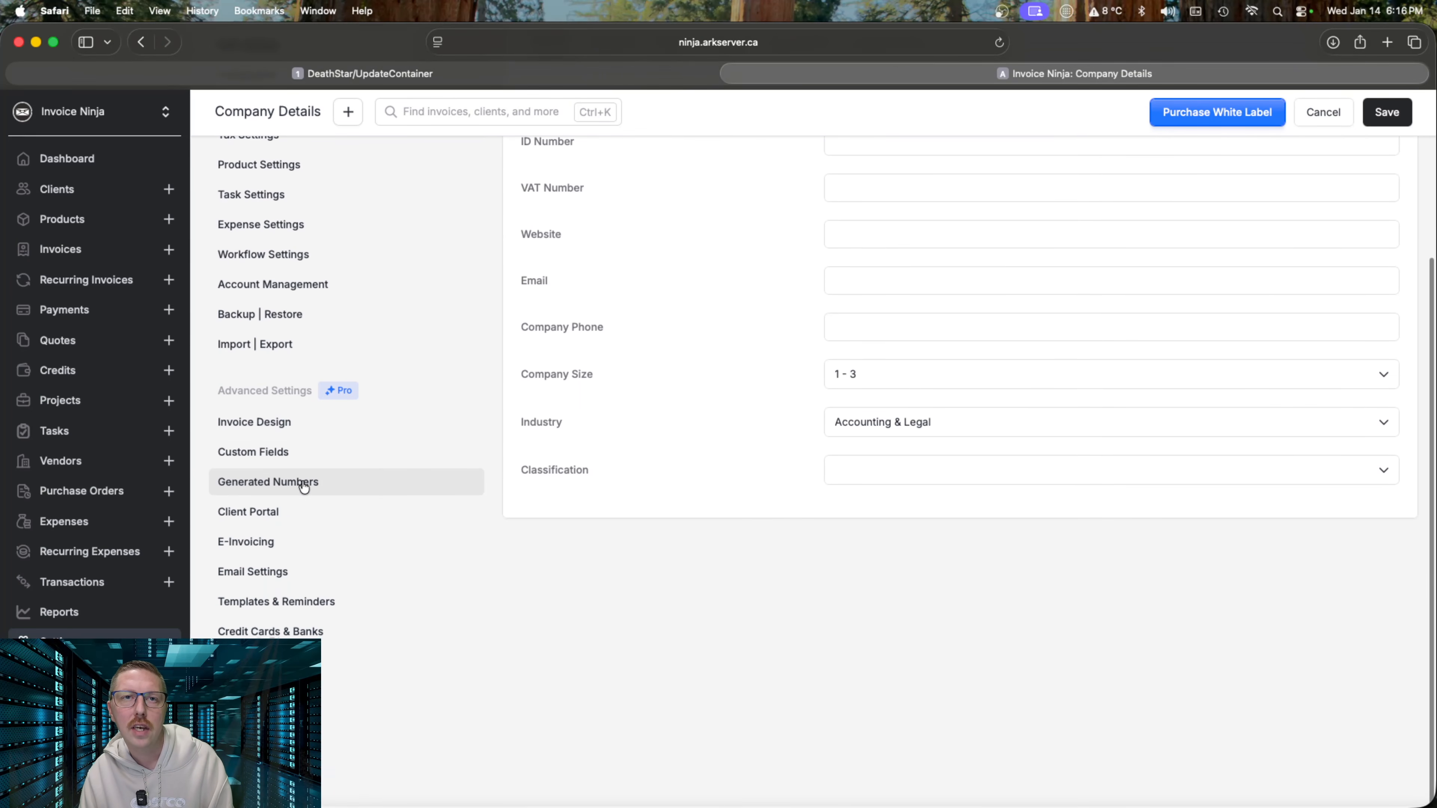
{"action": "scroll", "coordinate": [309, 495], "scroll_direction": "up", "scroll_amount": 4}
{"action": "scroll", "coordinate": [308, 496], "scroll_direction": "up", "scroll_amount": 1}
{"action": "left_click", "coordinate": [254, 351]}
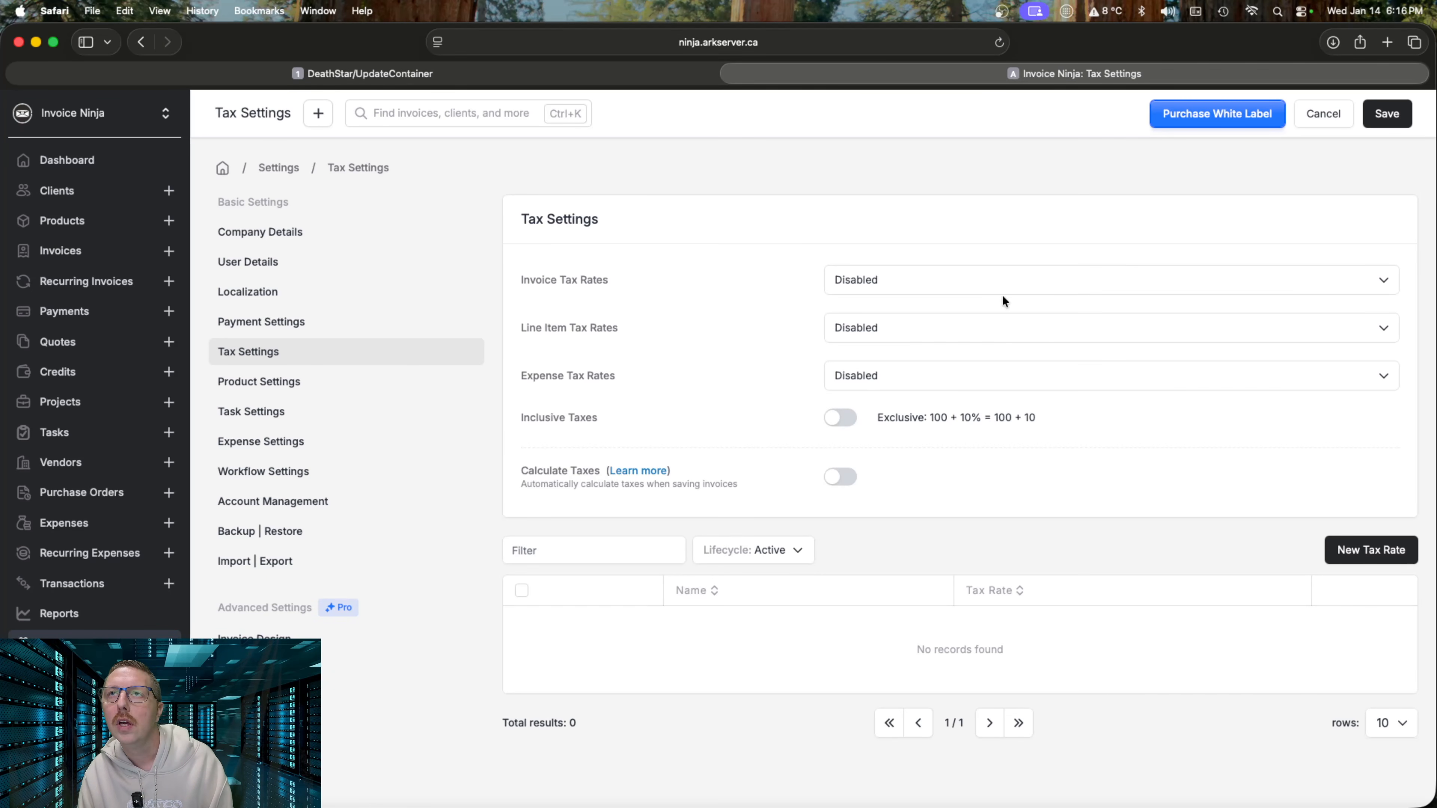
Set Invoice Tax Rates to Two Tax Rates and try to choose a default tax rate.
{"action": "left_click", "coordinate": [1110, 293]}
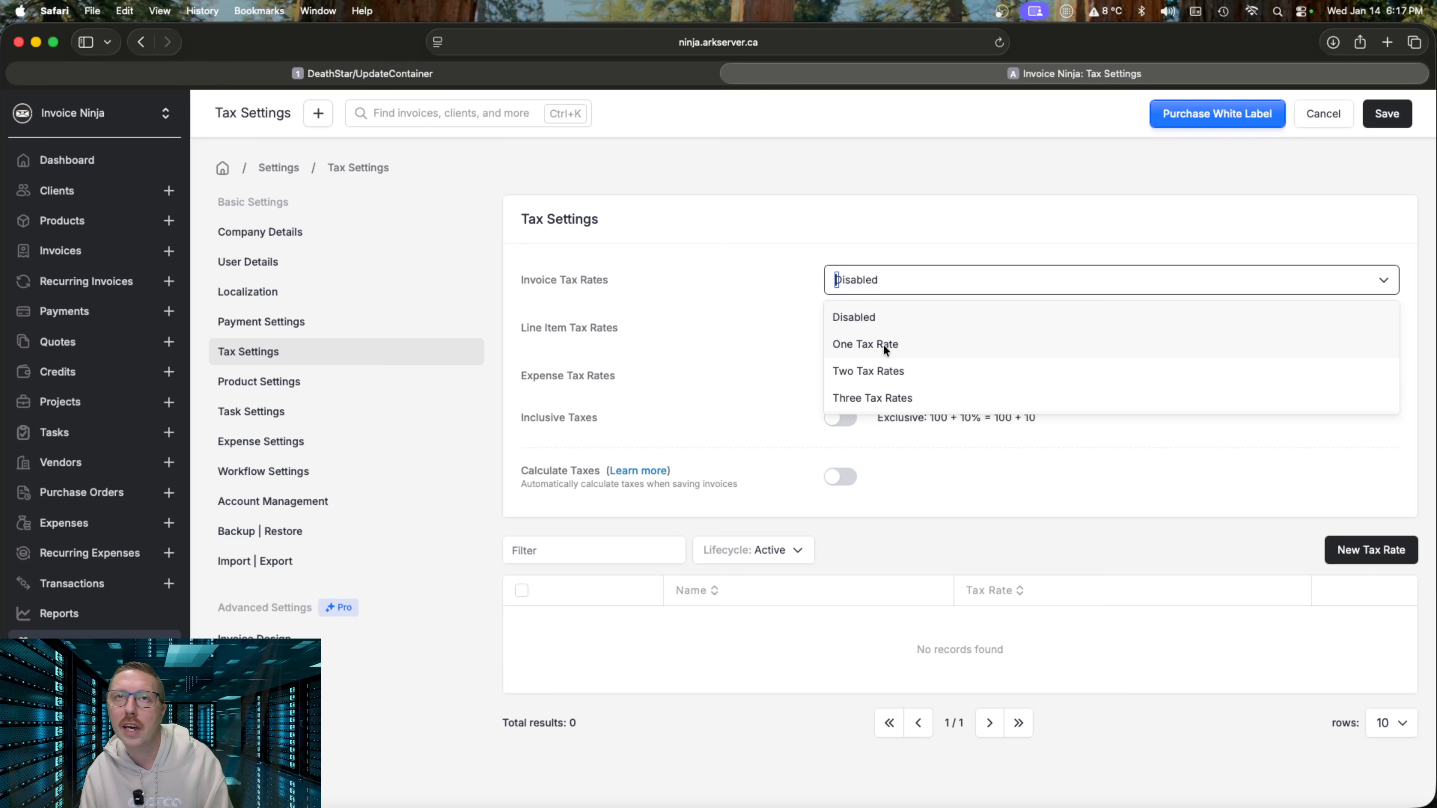
{"action": "left_click", "coordinate": [897, 373]}
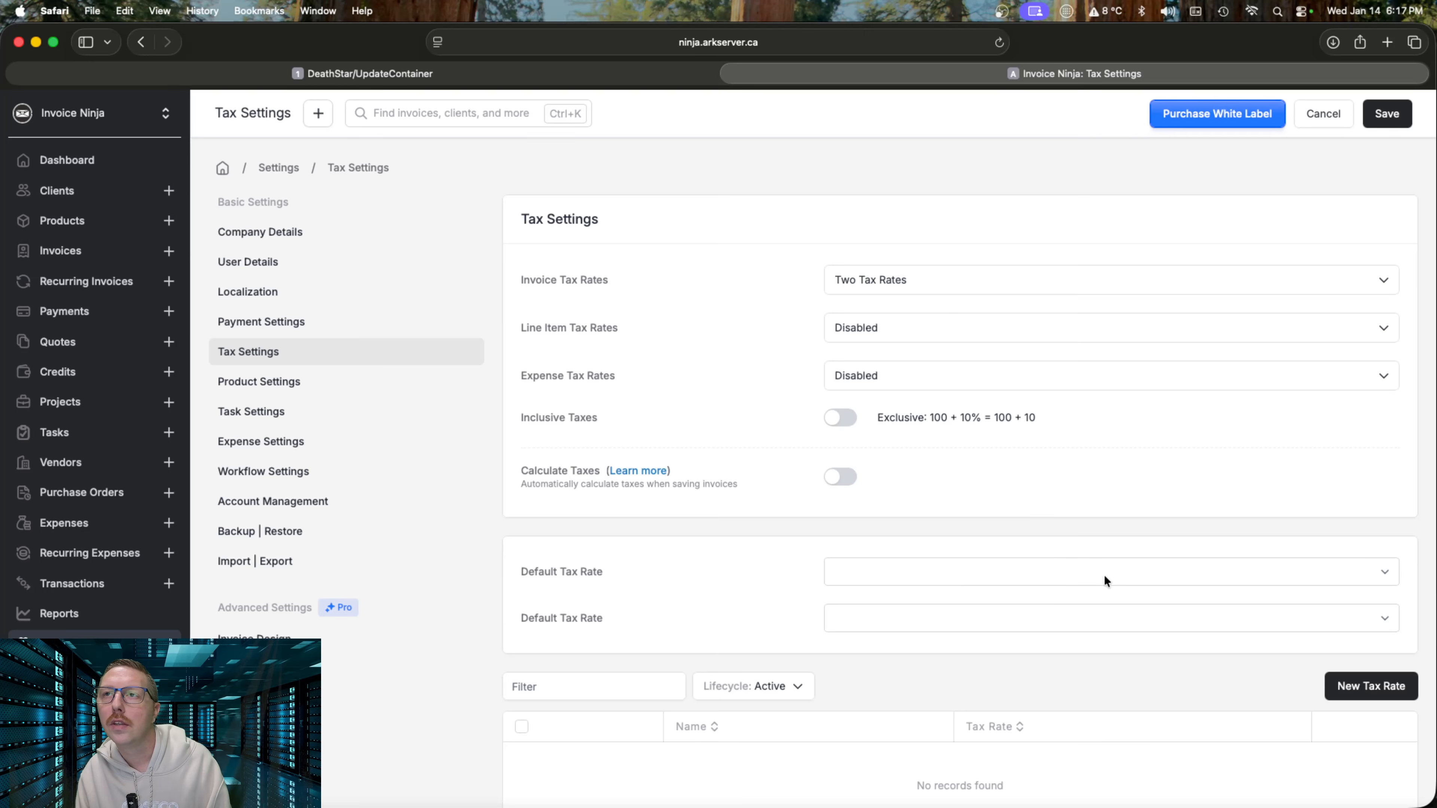
{"action": "left_click", "coordinate": [1114, 569]}
{"action": "left_click", "coordinate": [687, 572]}
{"action": "left_click", "coordinate": [965, 575]}
{"action": "left_click", "coordinate": [965, 576]}
{"action": "scroll", "coordinate": [778, 567], "scroll_direction": "down", "scroll_amount": 3}
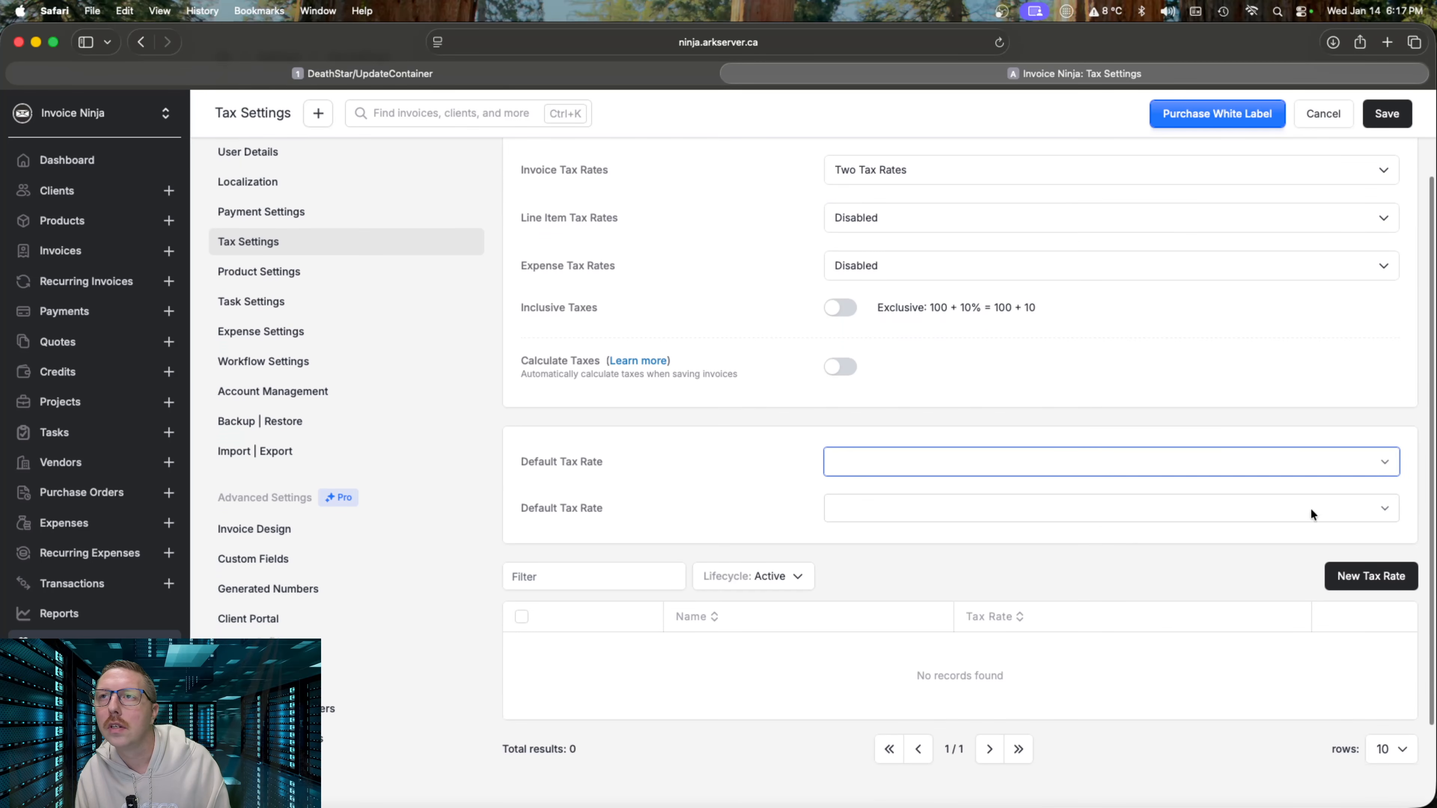
{"action": "left_click", "coordinate": [1377, 456]}
{"action": "left_click", "coordinate": [1279, 460]}
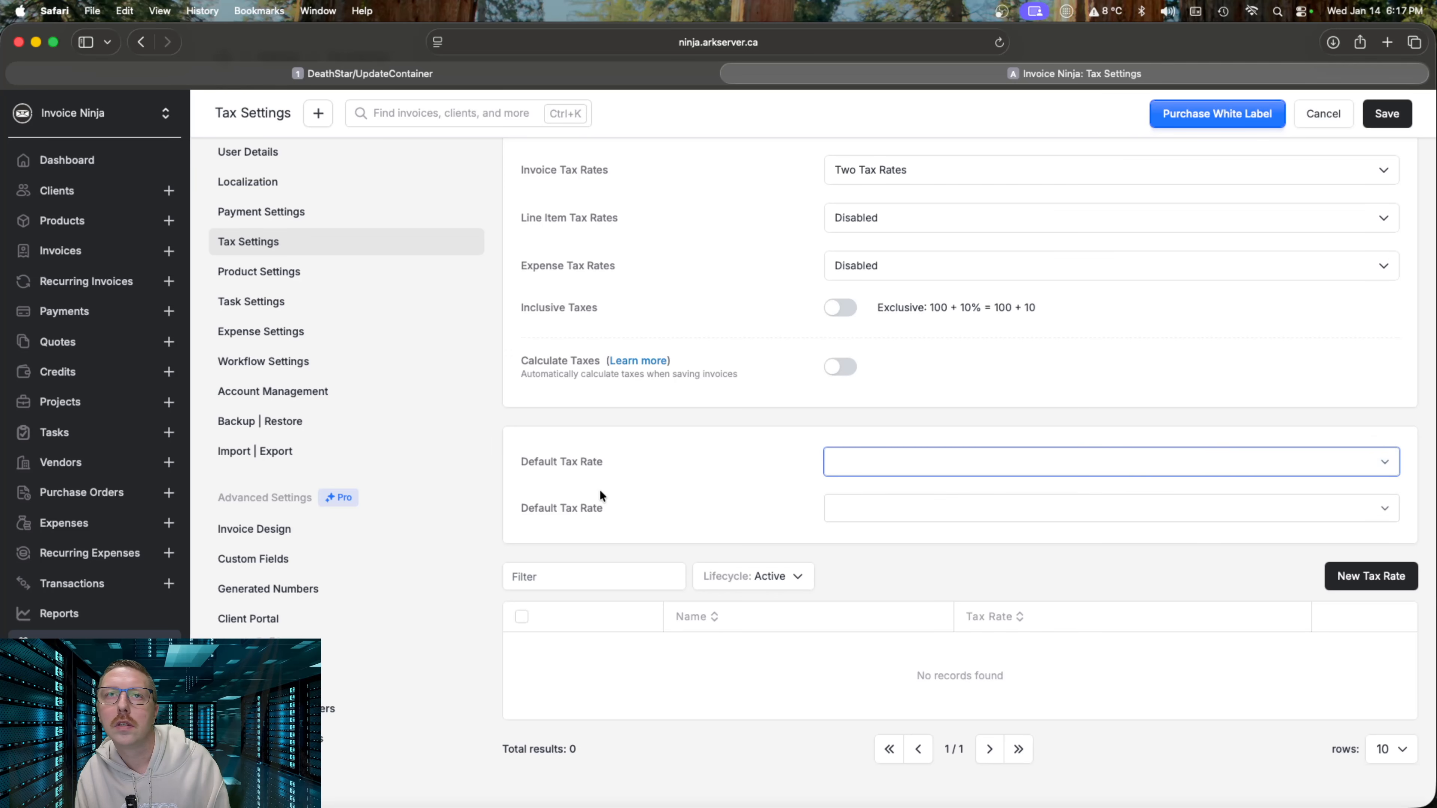
{"action": "scroll", "coordinate": [1009, 471], "scroll_direction": "up", "scroll_amount": 3}
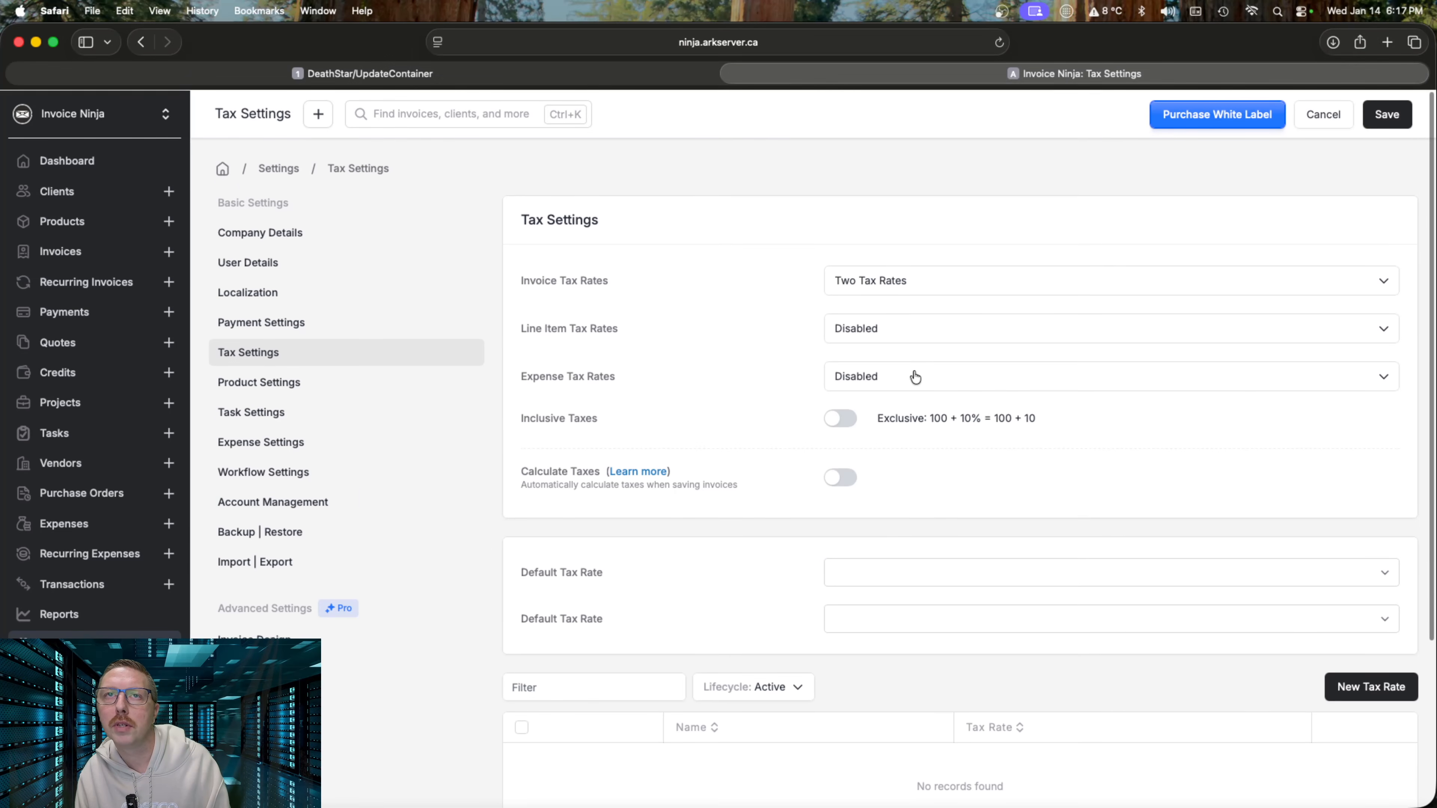
Set Line Item Tax Rates to Two Tax Rates and check the choices for the first default tax rate.
{"action": "left_click", "coordinate": [942, 333]}
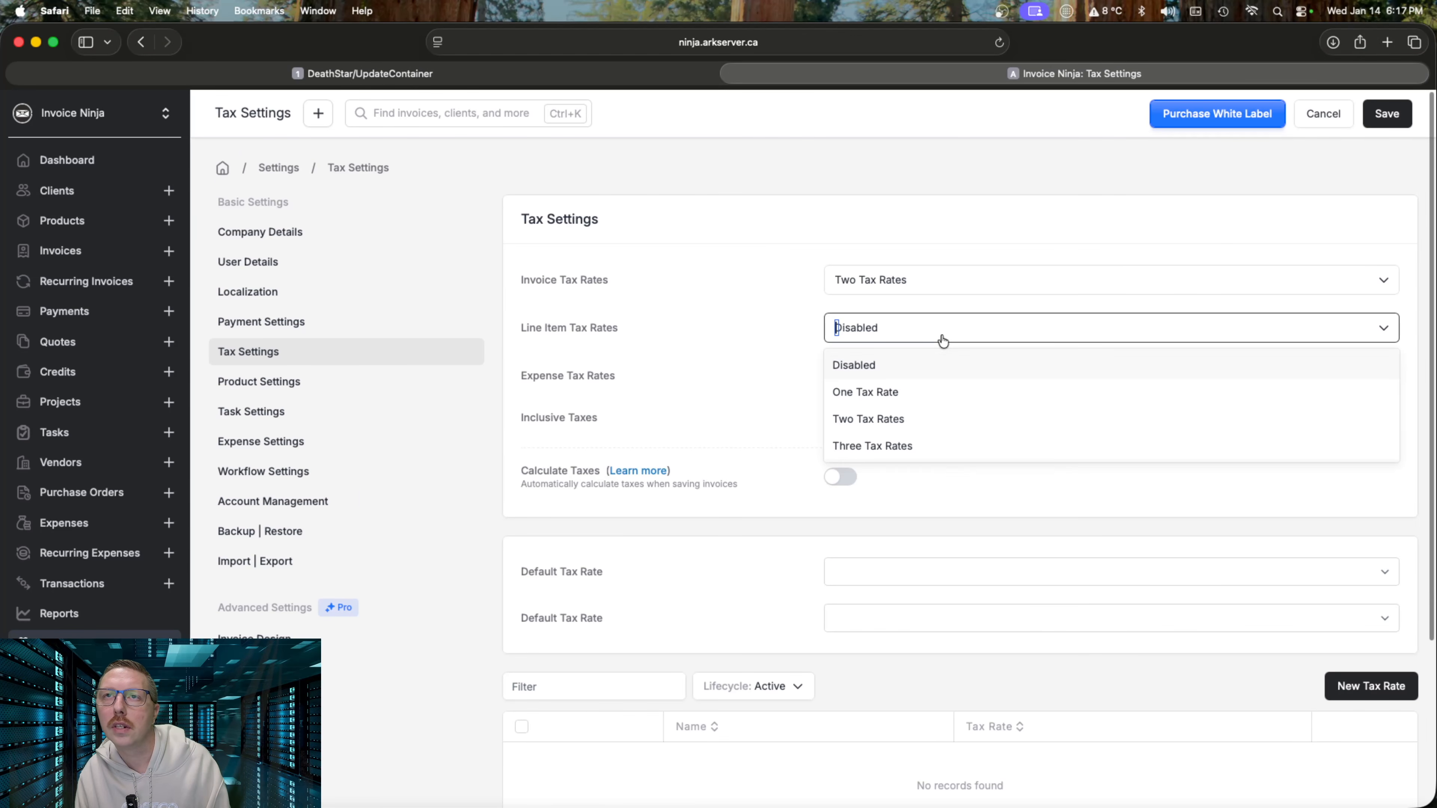
{"action": "left_click", "coordinate": [898, 412]}
{"action": "left_click", "coordinate": [1149, 578]}
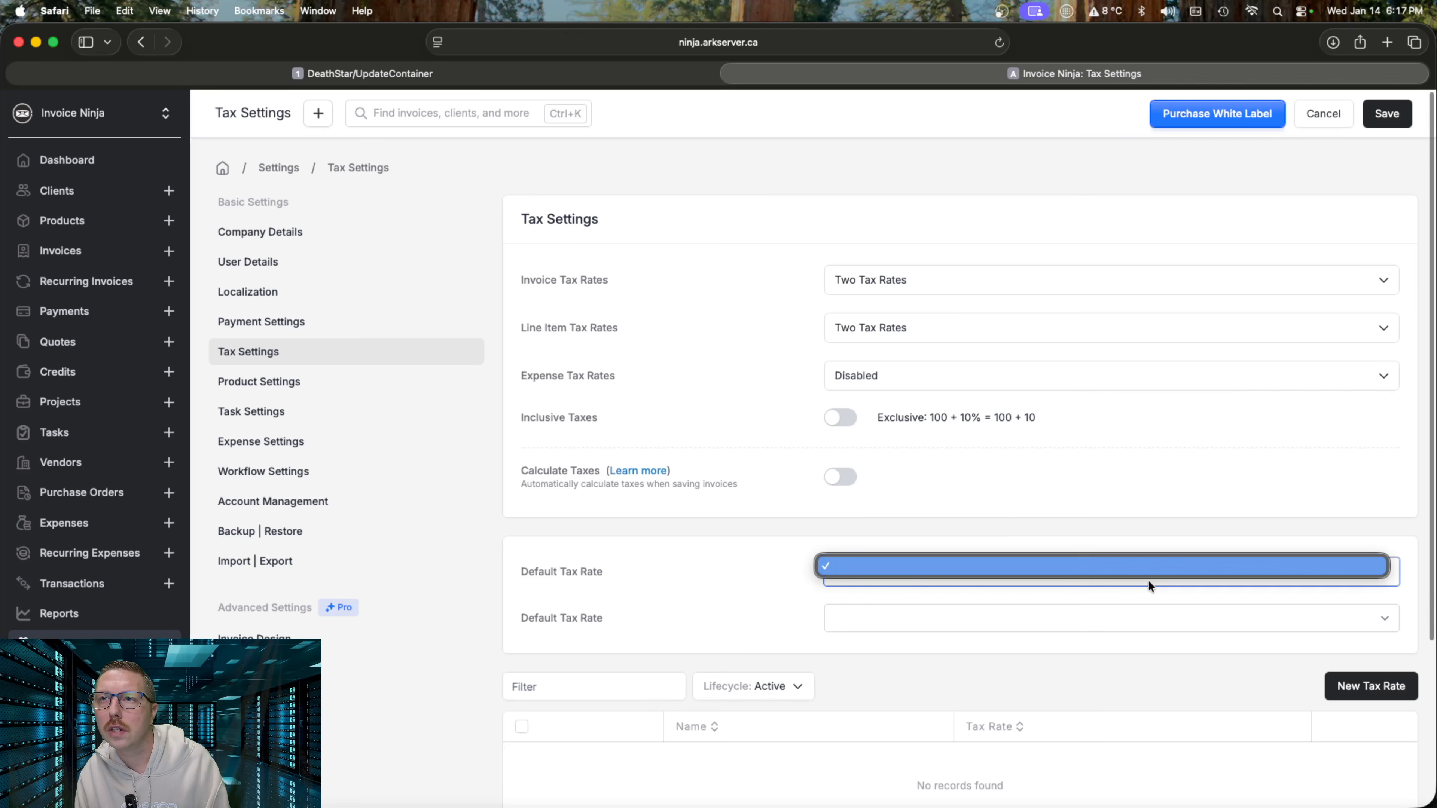
{"action": "left_click", "coordinate": [1088, 568]}
Create a new tax rate named GST with a rate of 5 and save it.
{"action": "scroll", "coordinate": [696, 548], "scroll_direction": "down", "scroll_amount": 4}
{"action": "left_click", "coordinate": [1358, 470]}
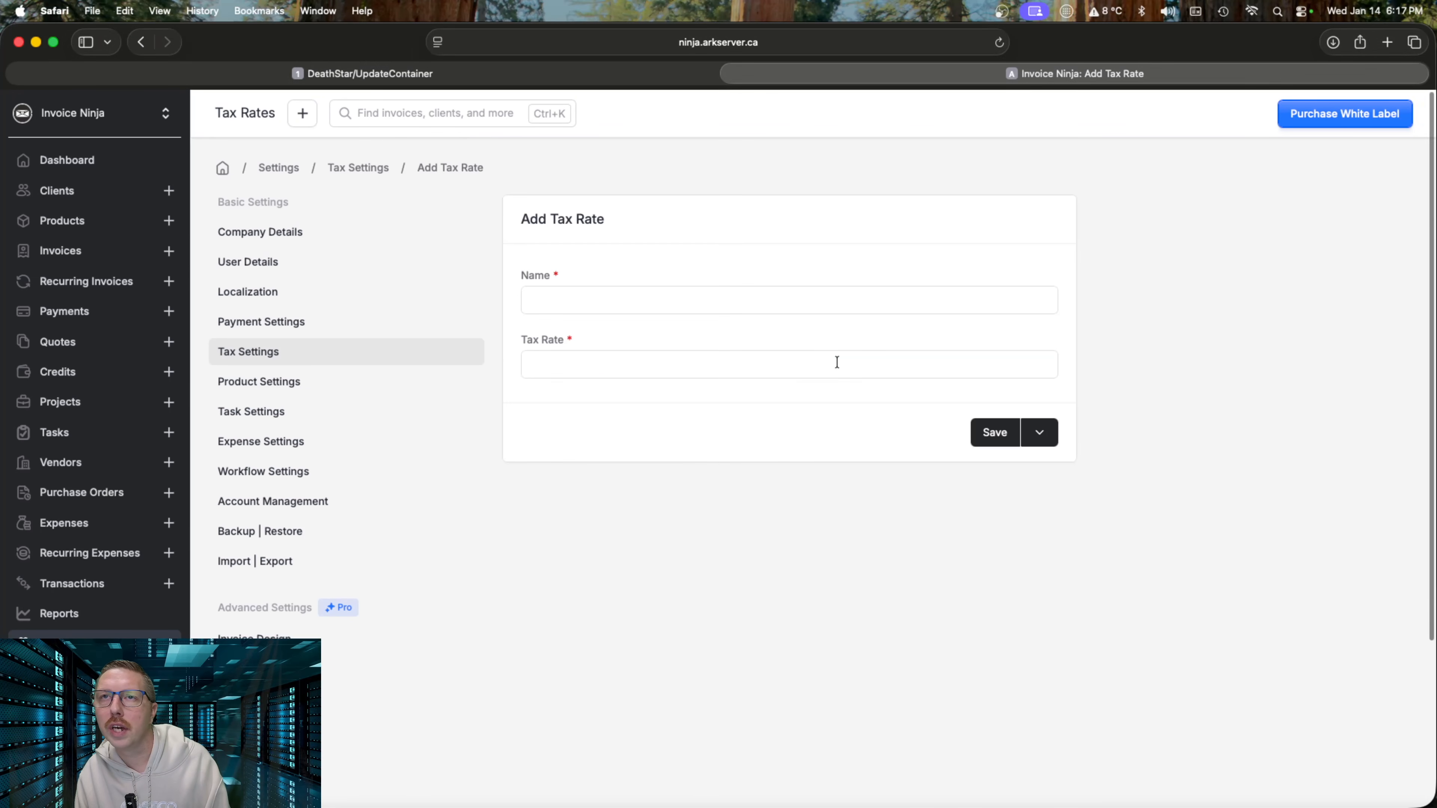
{"action": "left_click", "coordinate": [598, 304]}
{"action": "type", "text": "GST"}
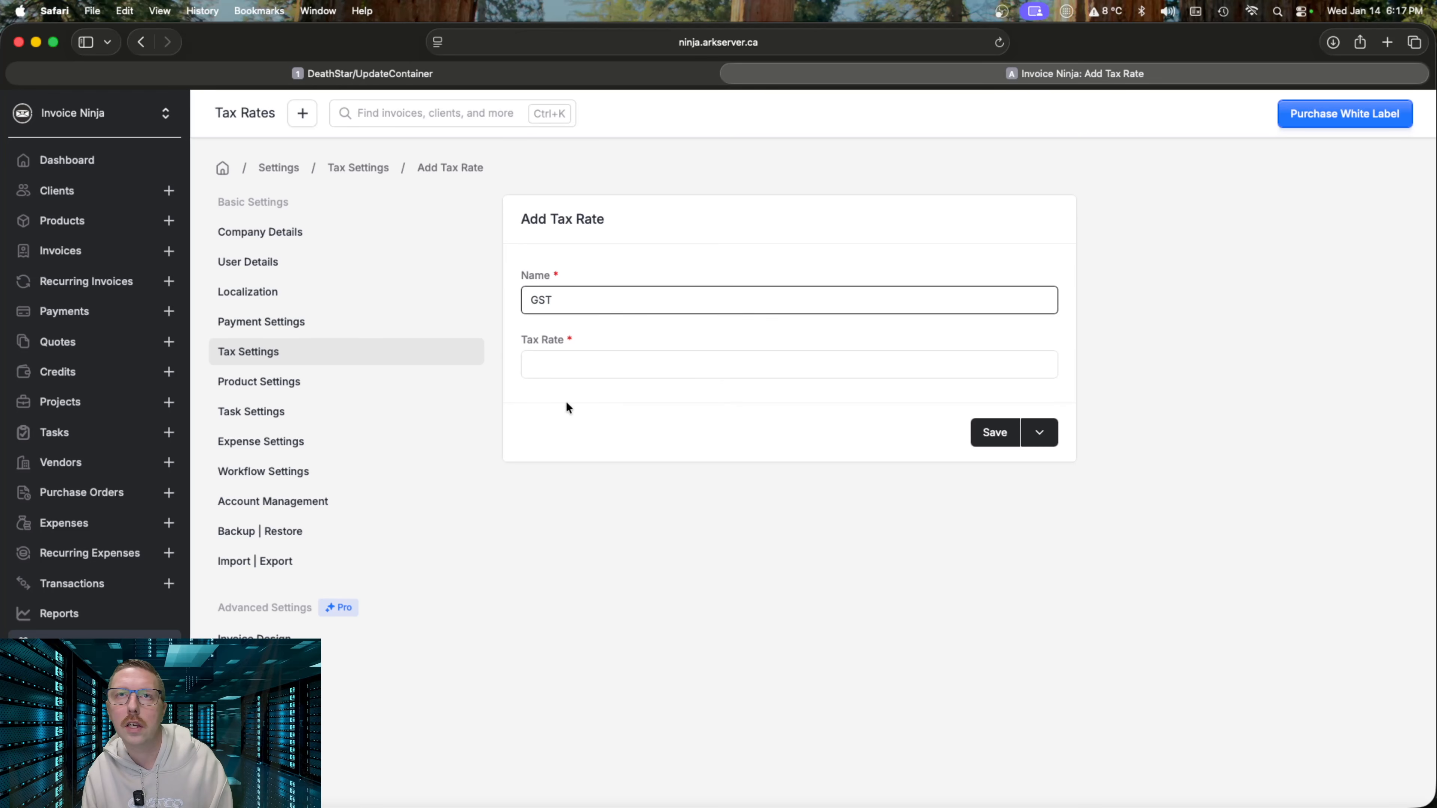
{"action": "left_click", "coordinate": [603, 372]}
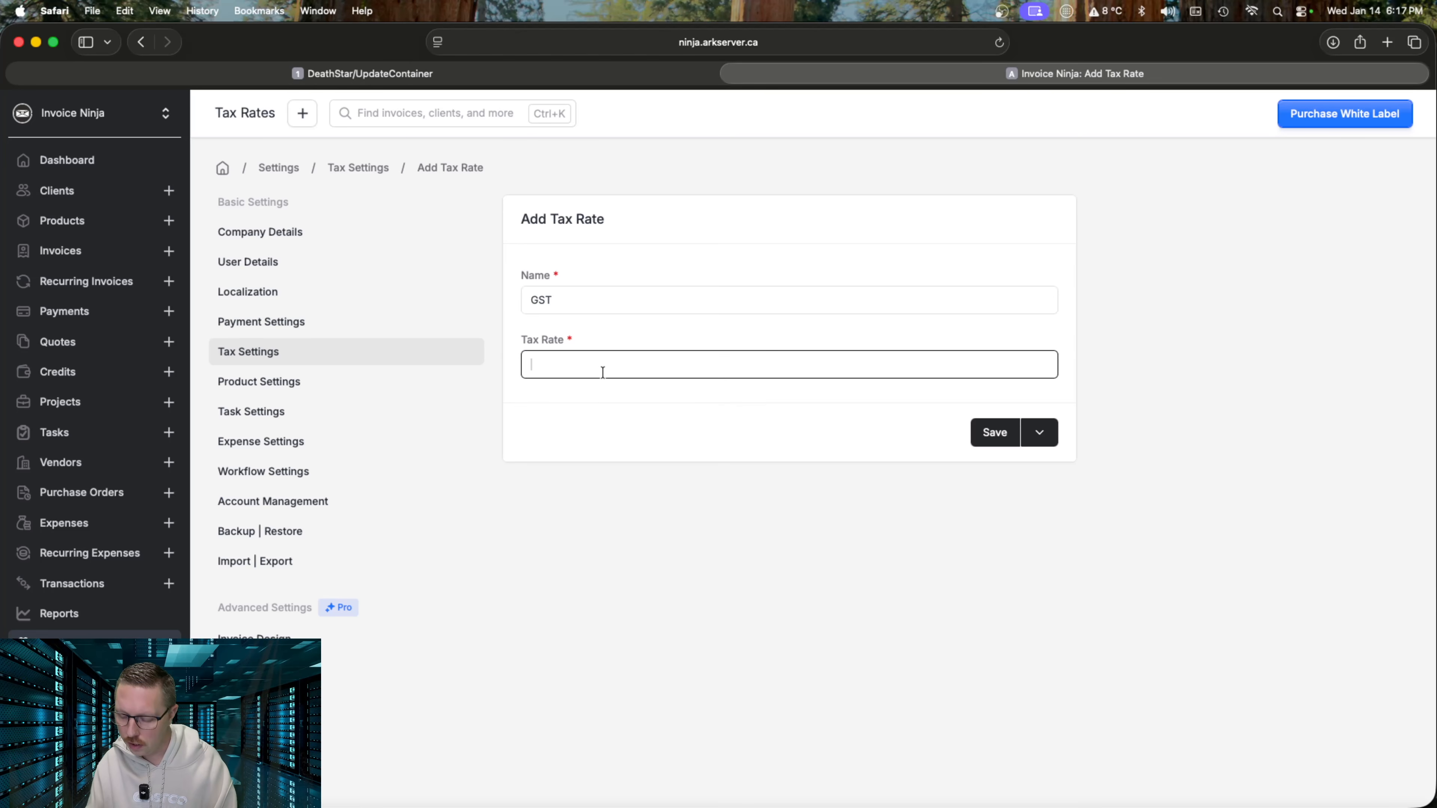
{"action": "type", "text": "5"}
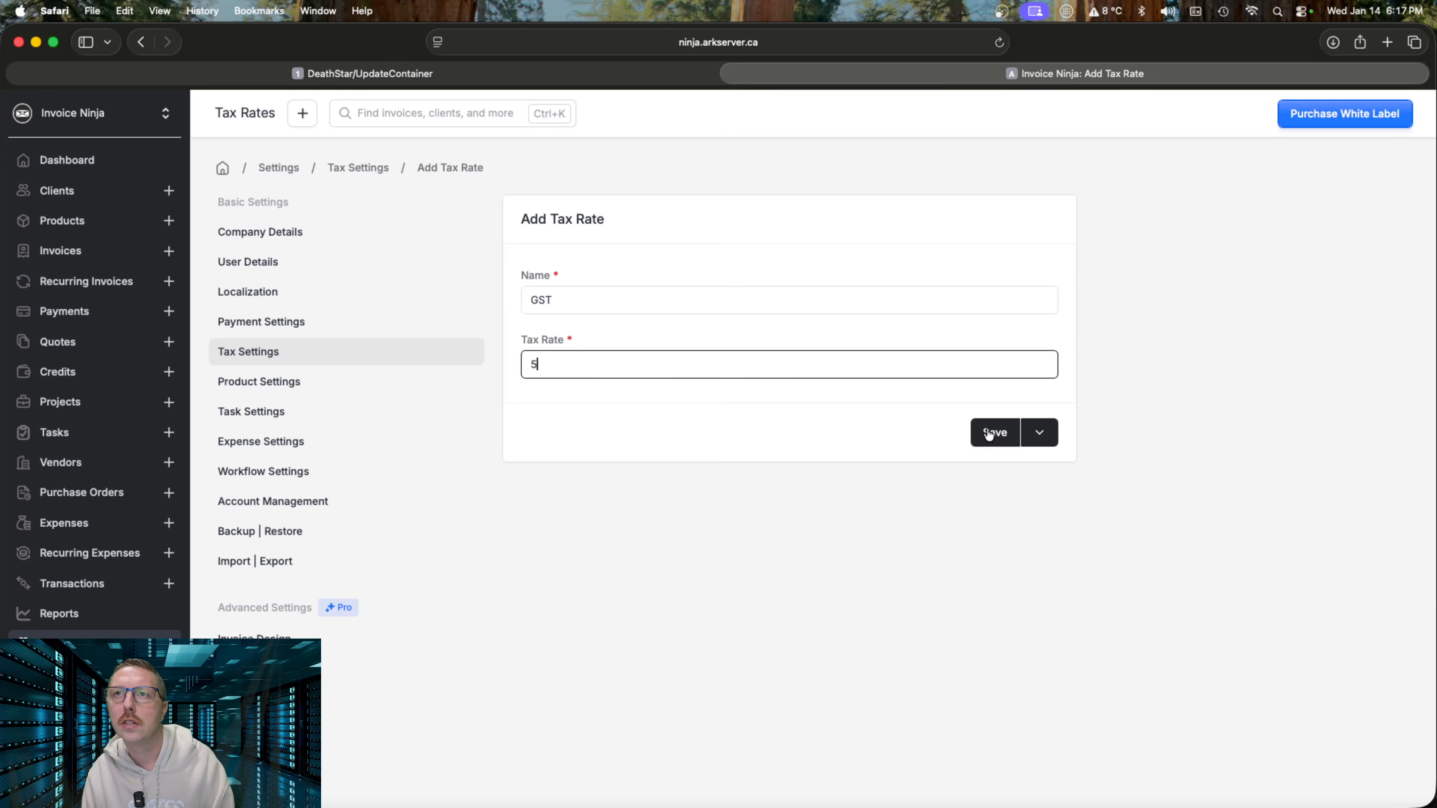
{"action": "left_click", "coordinate": [989, 432]}
{"action": "left_click", "coordinate": [1040, 465]}
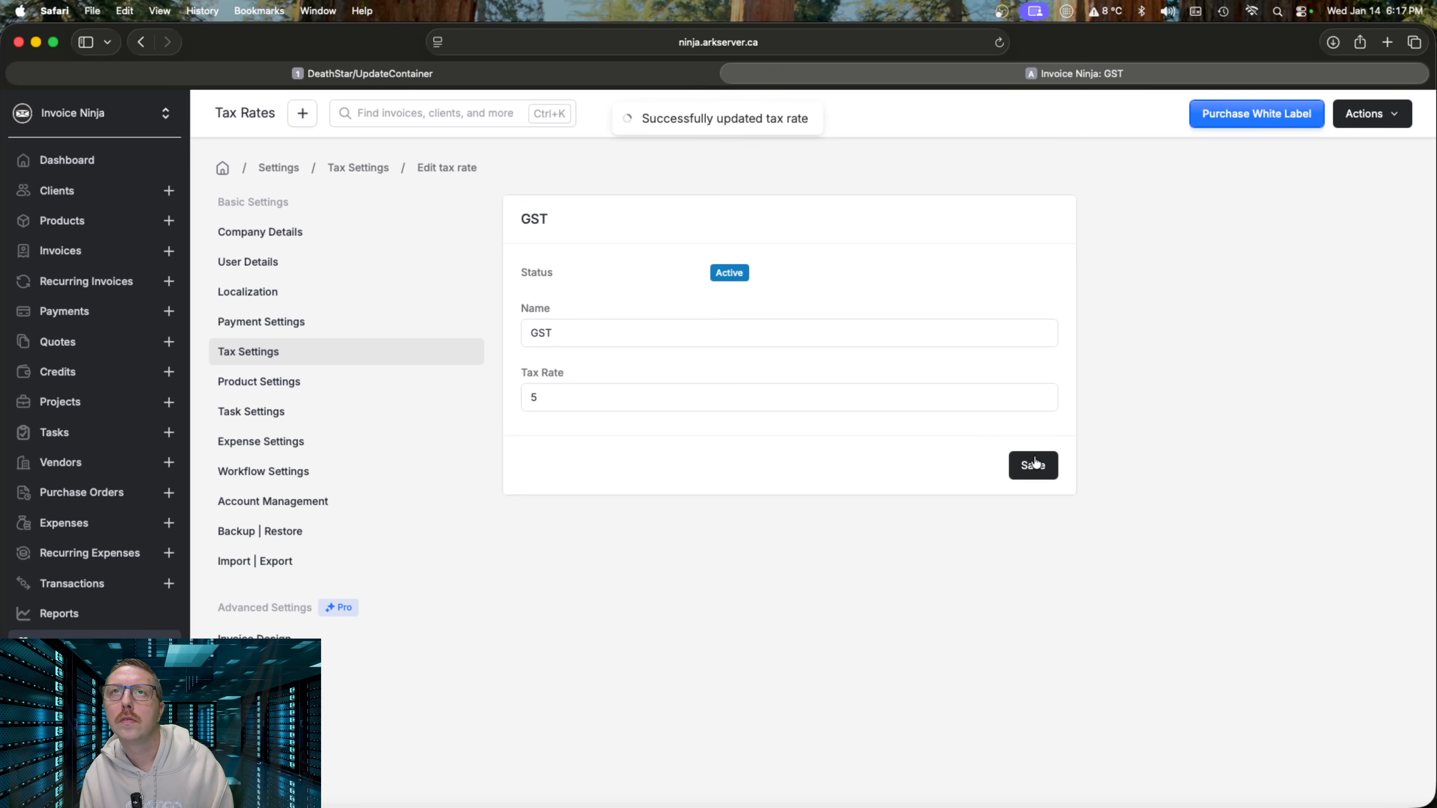
Return to the tax settings and start another new tax rate.
{"action": "left_click", "coordinate": [280, 352]}
{"action": "scroll", "coordinate": [1191, 446], "scroll_direction": "down", "scroll_amount": 5}
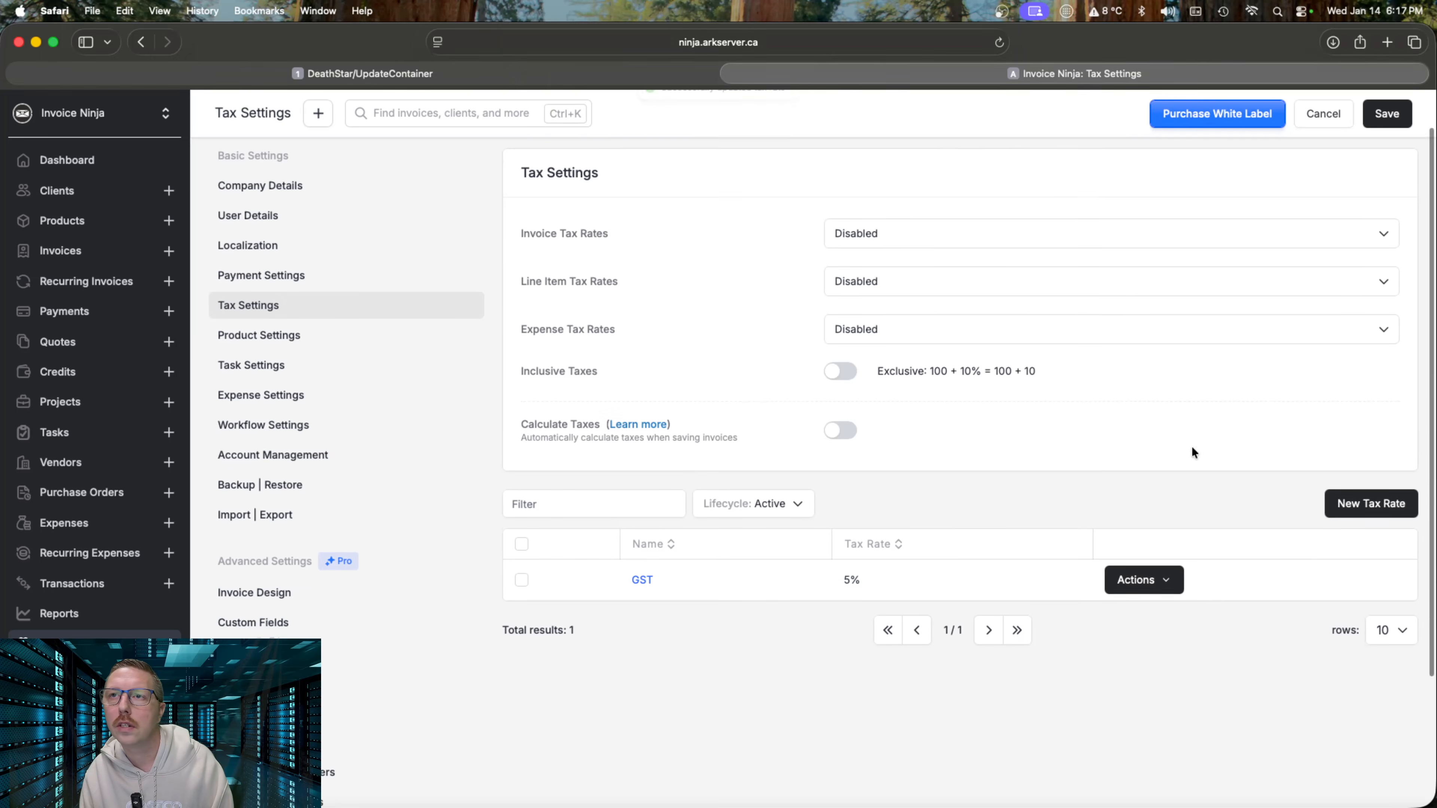
{"action": "left_click", "coordinate": [1367, 334]}
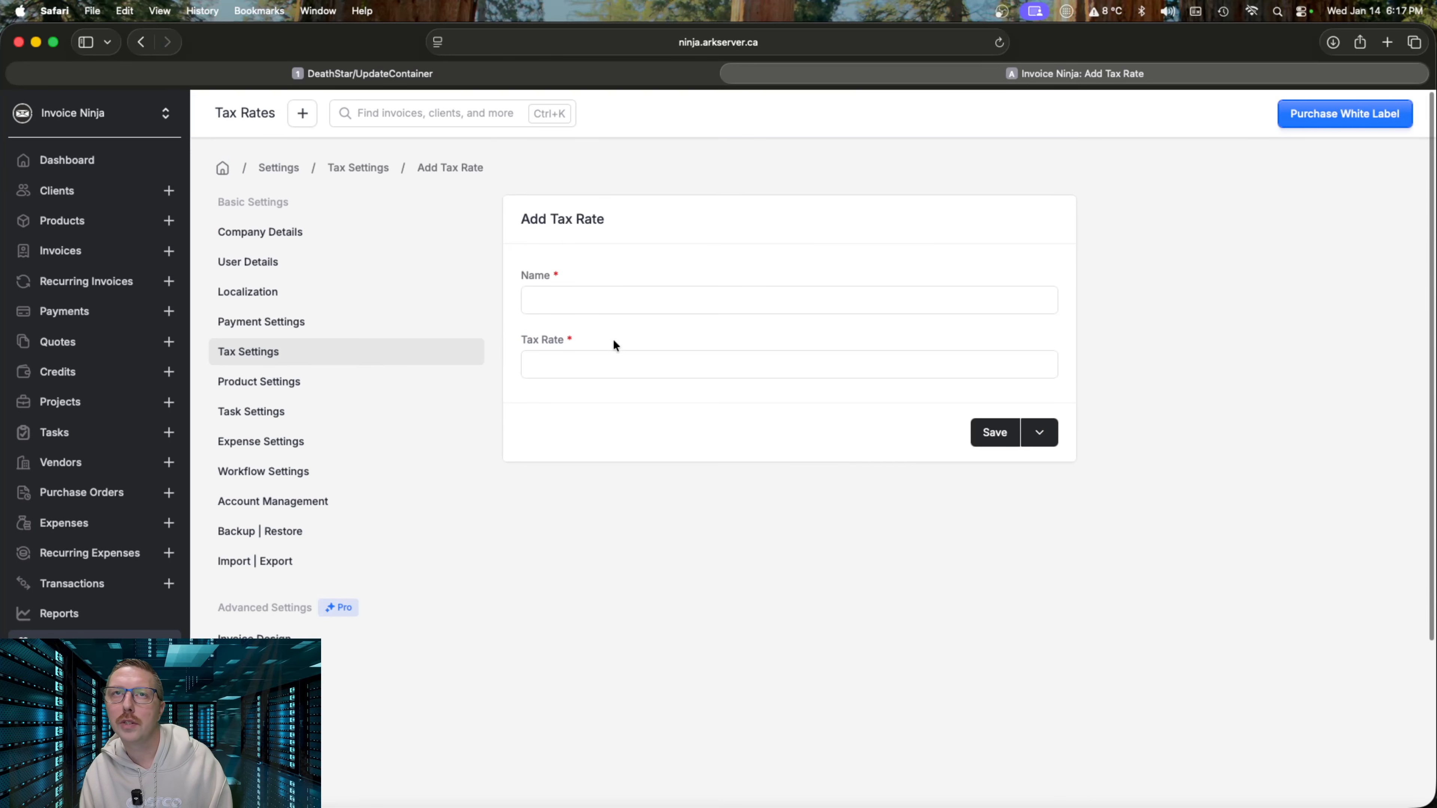
Try to save the second tax rate with the name GST and a rate of 5.
{"action": "left_click", "coordinate": [614, 305]}
{"action": "type", "text": "GST"}
{"action": "key", "text": "Tab"}
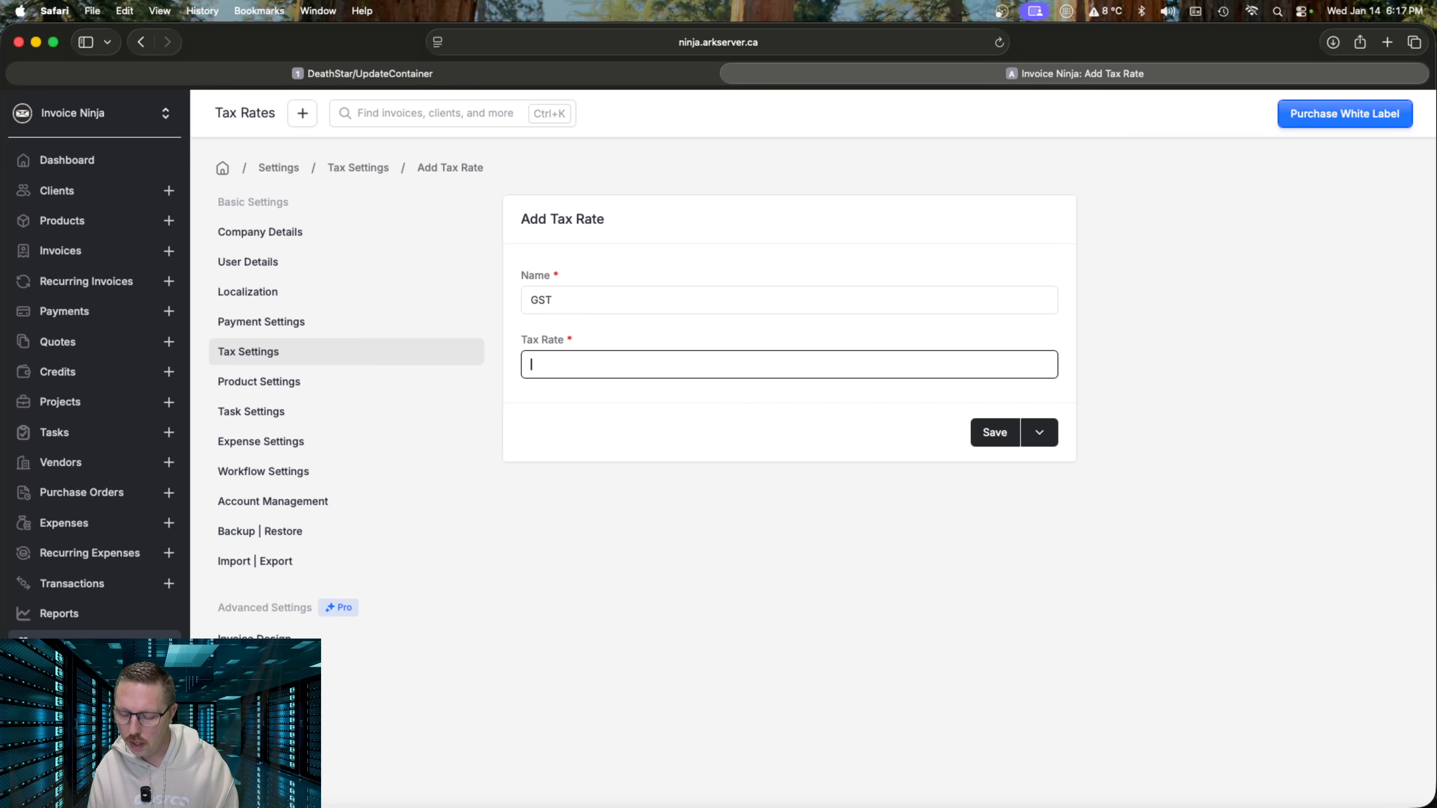
{"action": "type", "text": "7"}
{"action": "left_click_drag", "start_coordinate": [557, 365], "coordinate": [517, 364]}
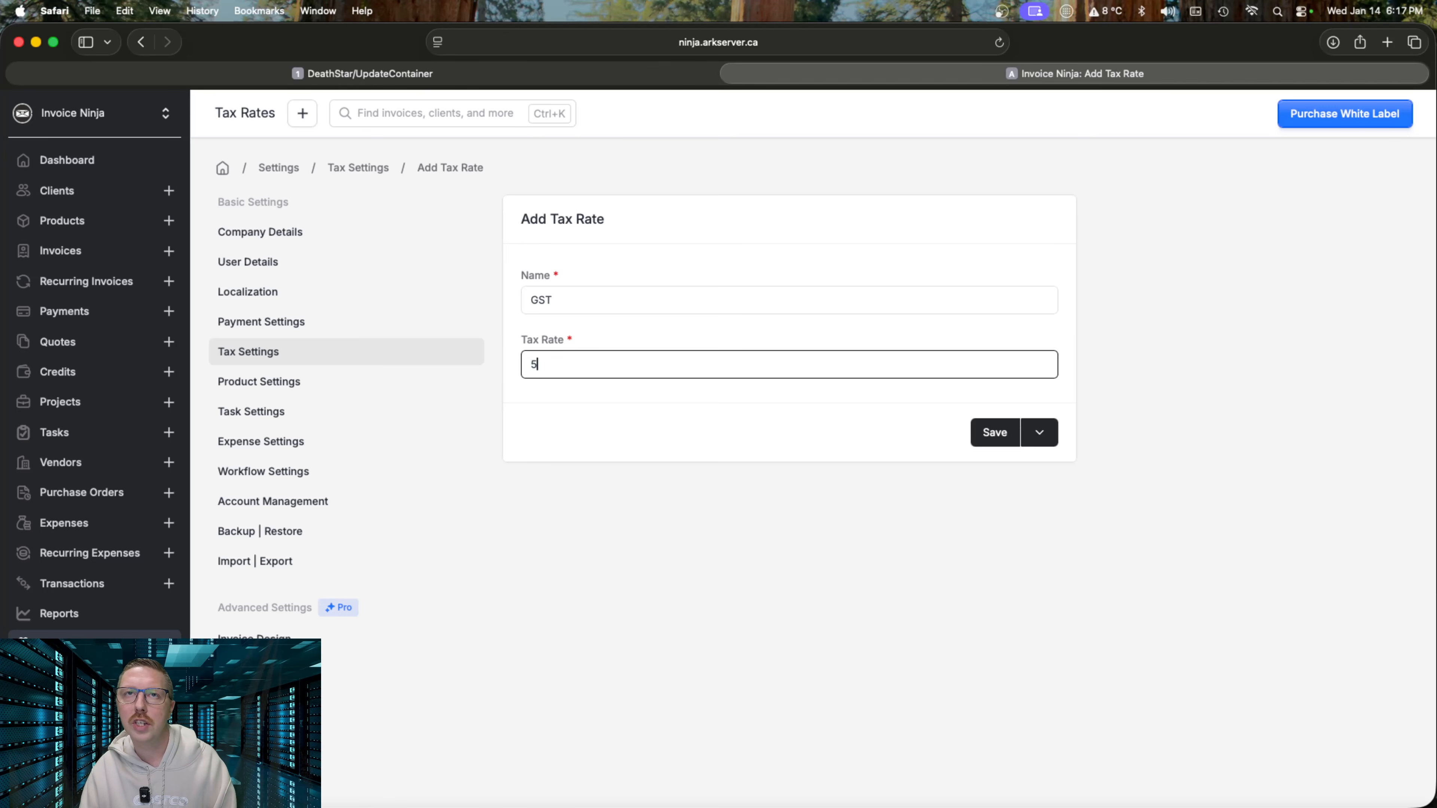
{"action": "left_click", "coordinate": [998, 439]}
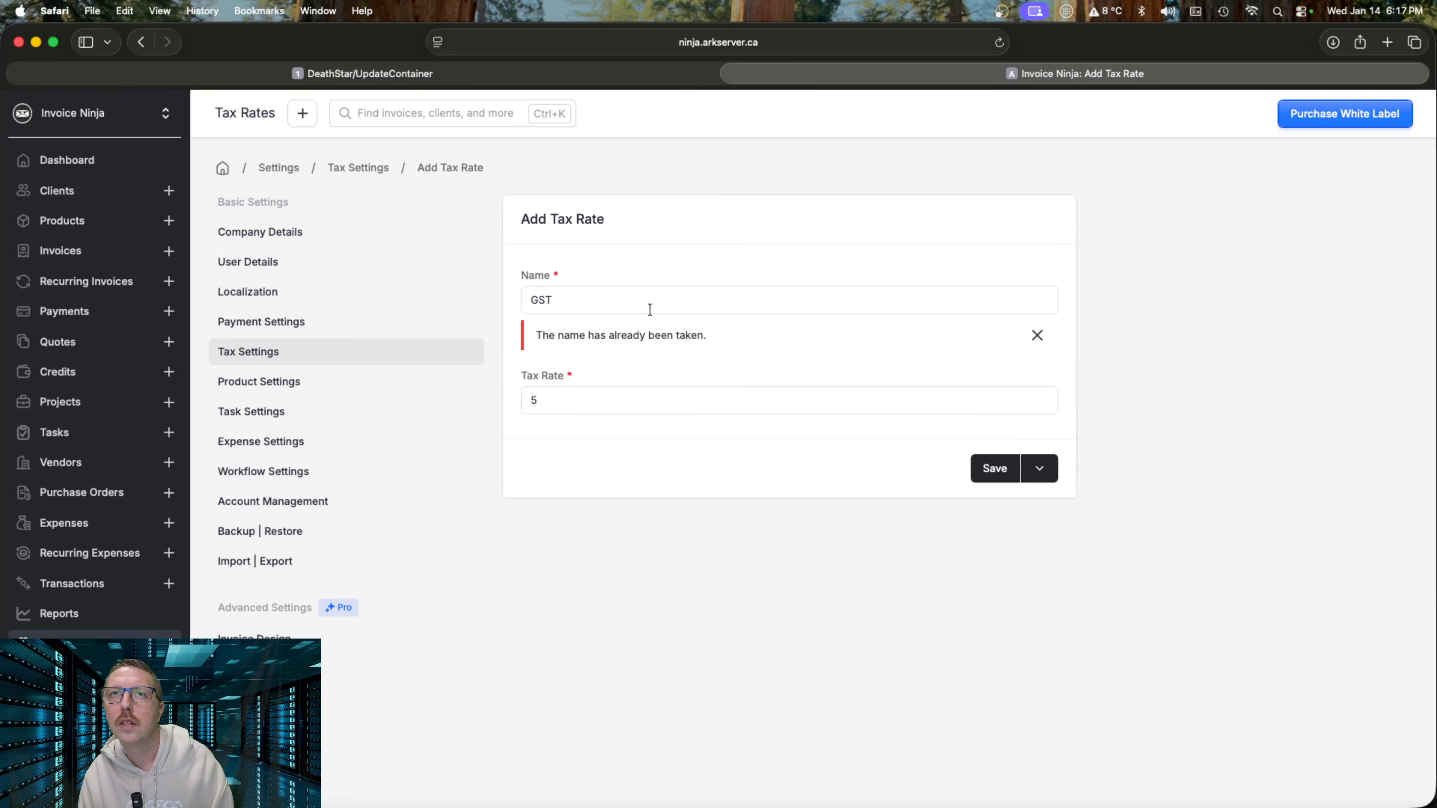
Set the second tax rate's name to PST and its rate to 7, and save it.
{"action": "left_click_drag", "start_coordinate": [600, 310], "coordinate": [433, 292]}
{"action": "type", "text": "PST"}
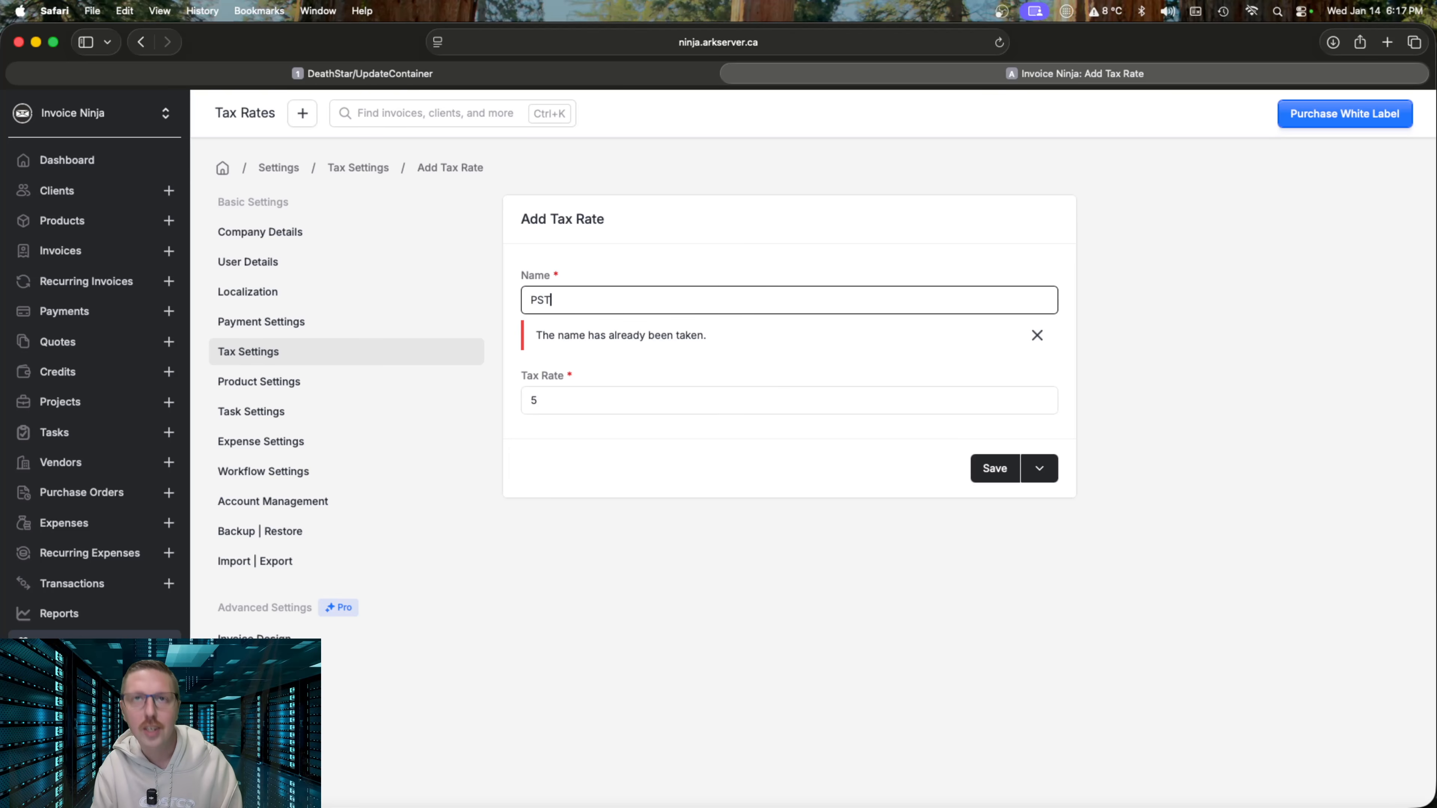
{"action": "key", "text": "Tab"}
{"action": "type", "text": "7"}
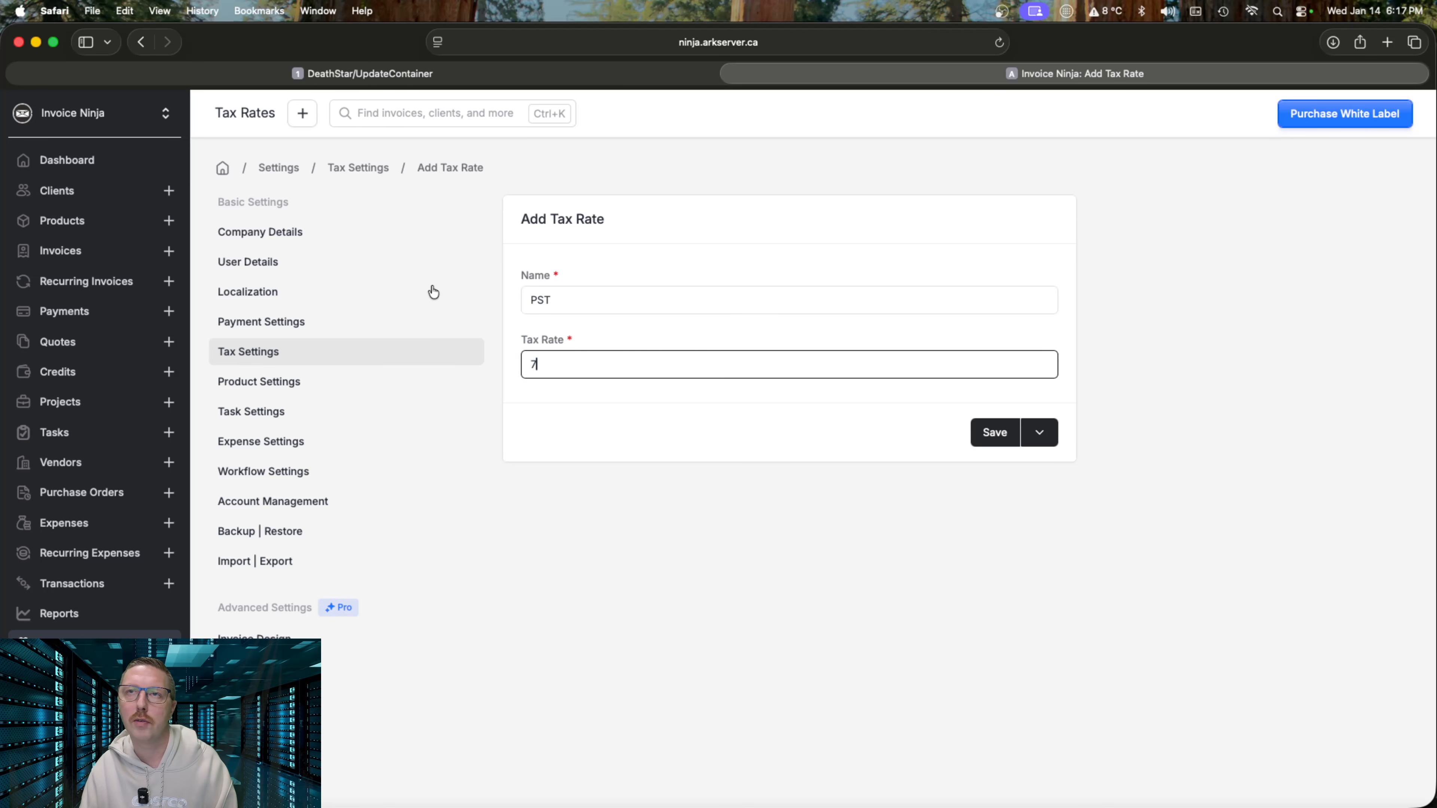
{"action": "left_click", "coordinate": [995, 432]}
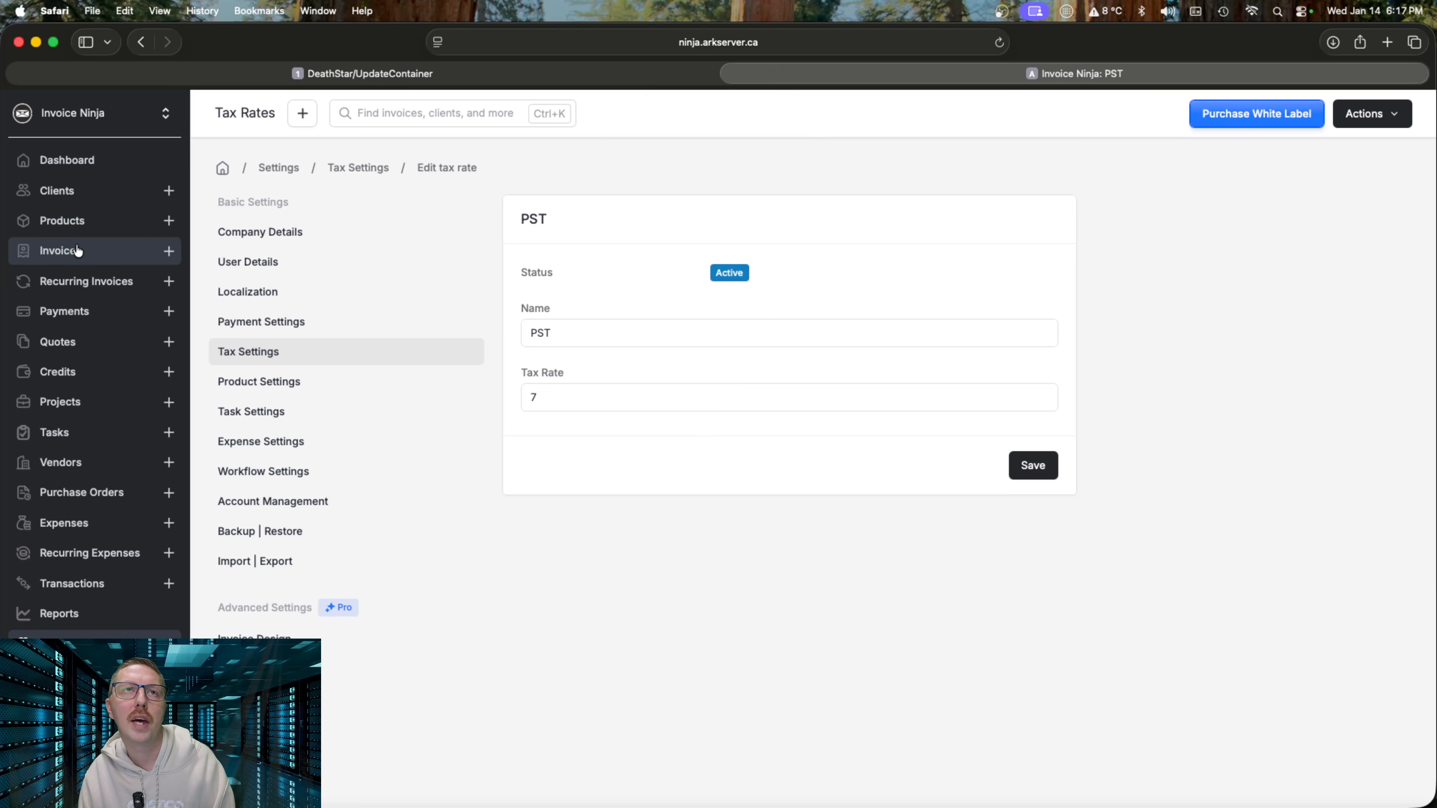
Create a new invoice for the client "a client" and add the existing item "product" as a line item.
{"action": "left_click", "coordinate": [67, 248]}
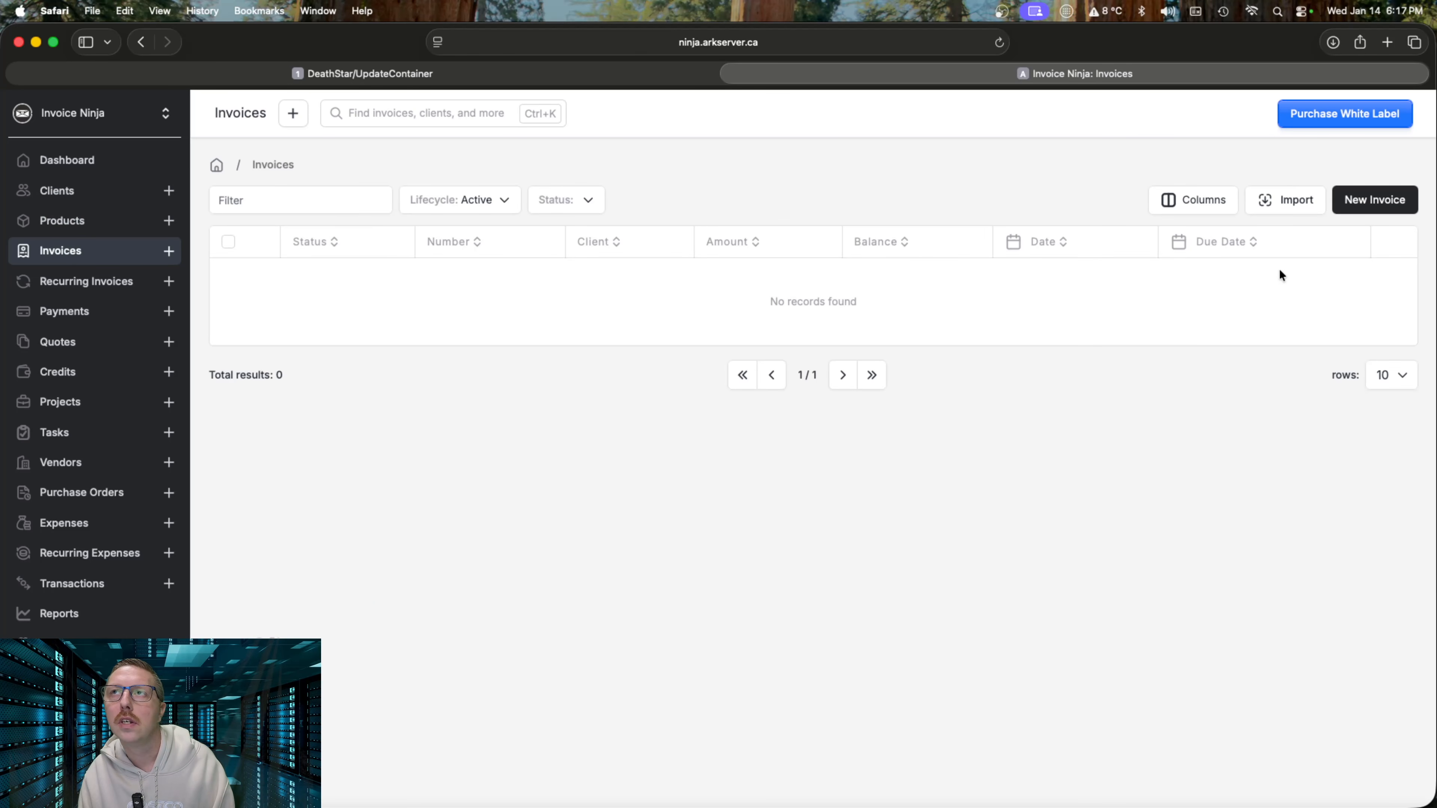
{"action": "left_click", "coordinate": [1380, 209]}
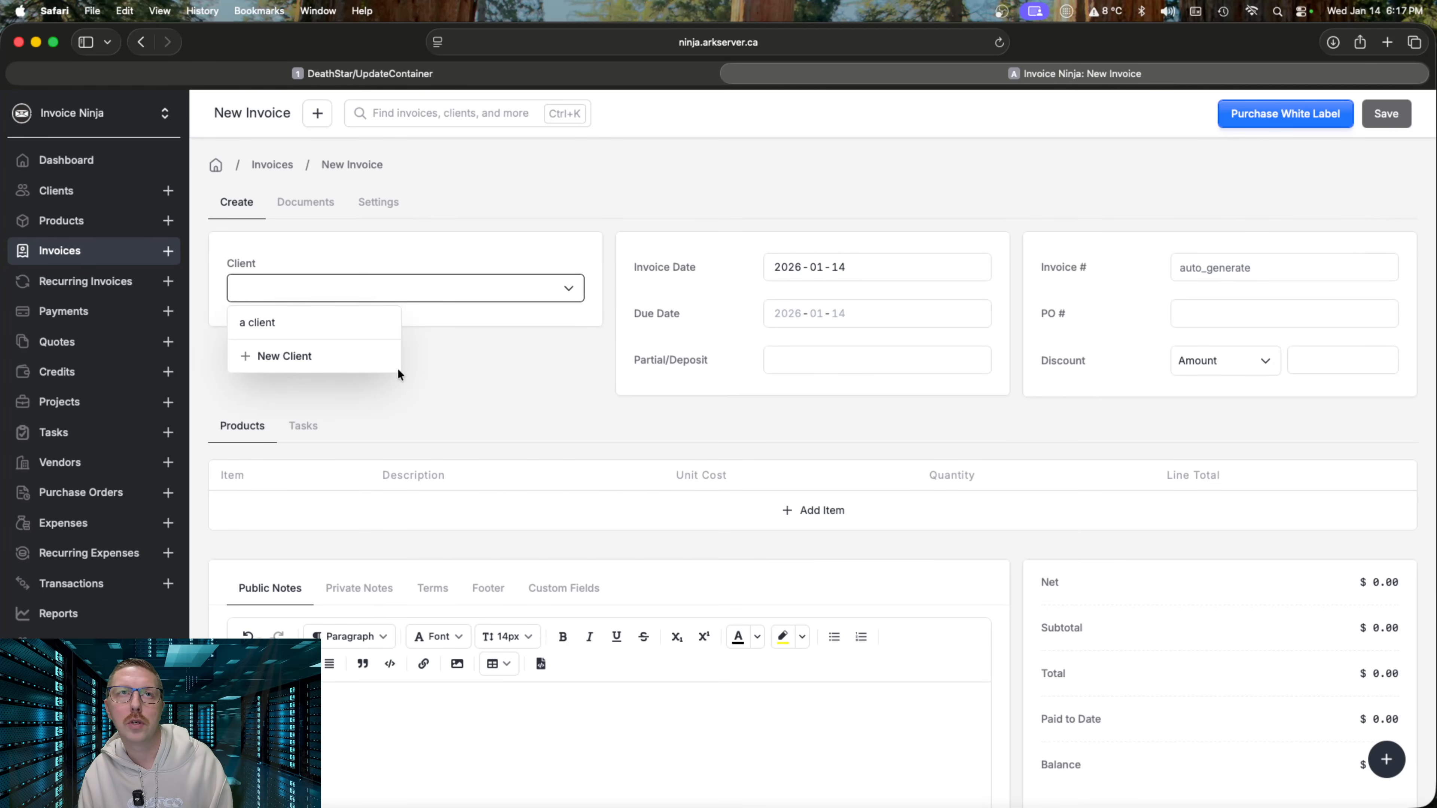
{"action": "left_click", "coordinate": [259, 324]}
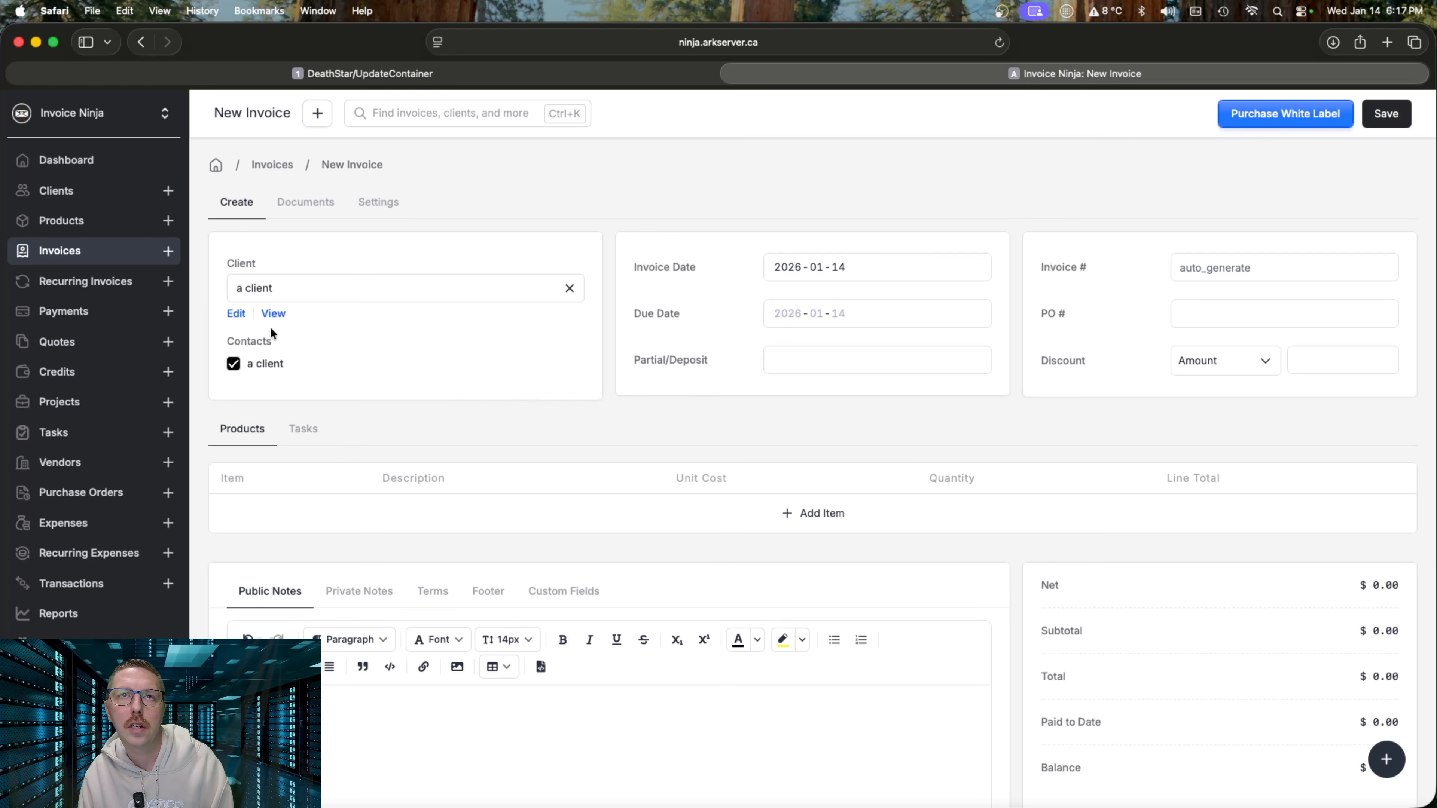
{"action": "left_click", "coordinate": [840, 515]}
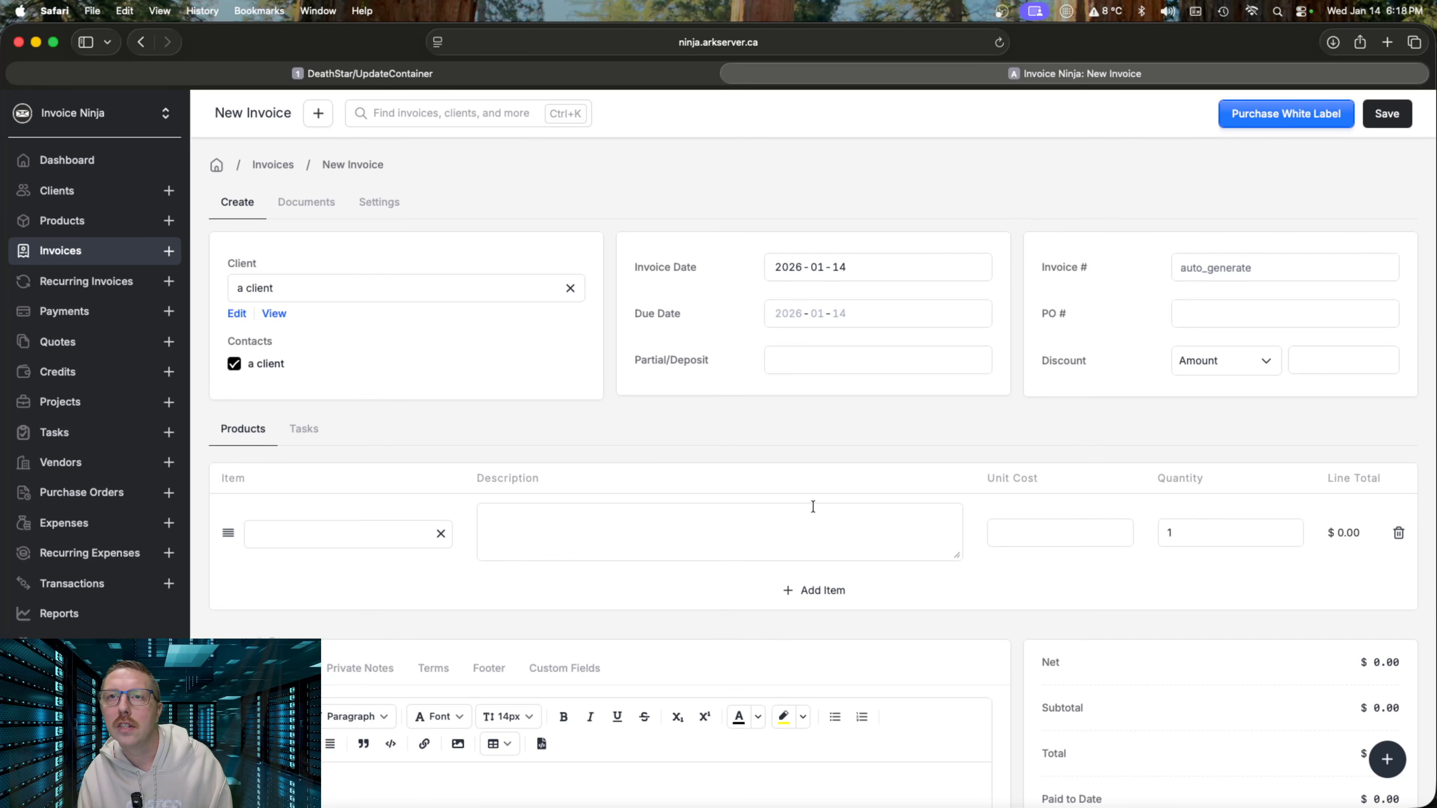
{"action": "left_click", "coordinate": [415, 533]}
{"action": "left_click", "coordinate": [273, 582]}
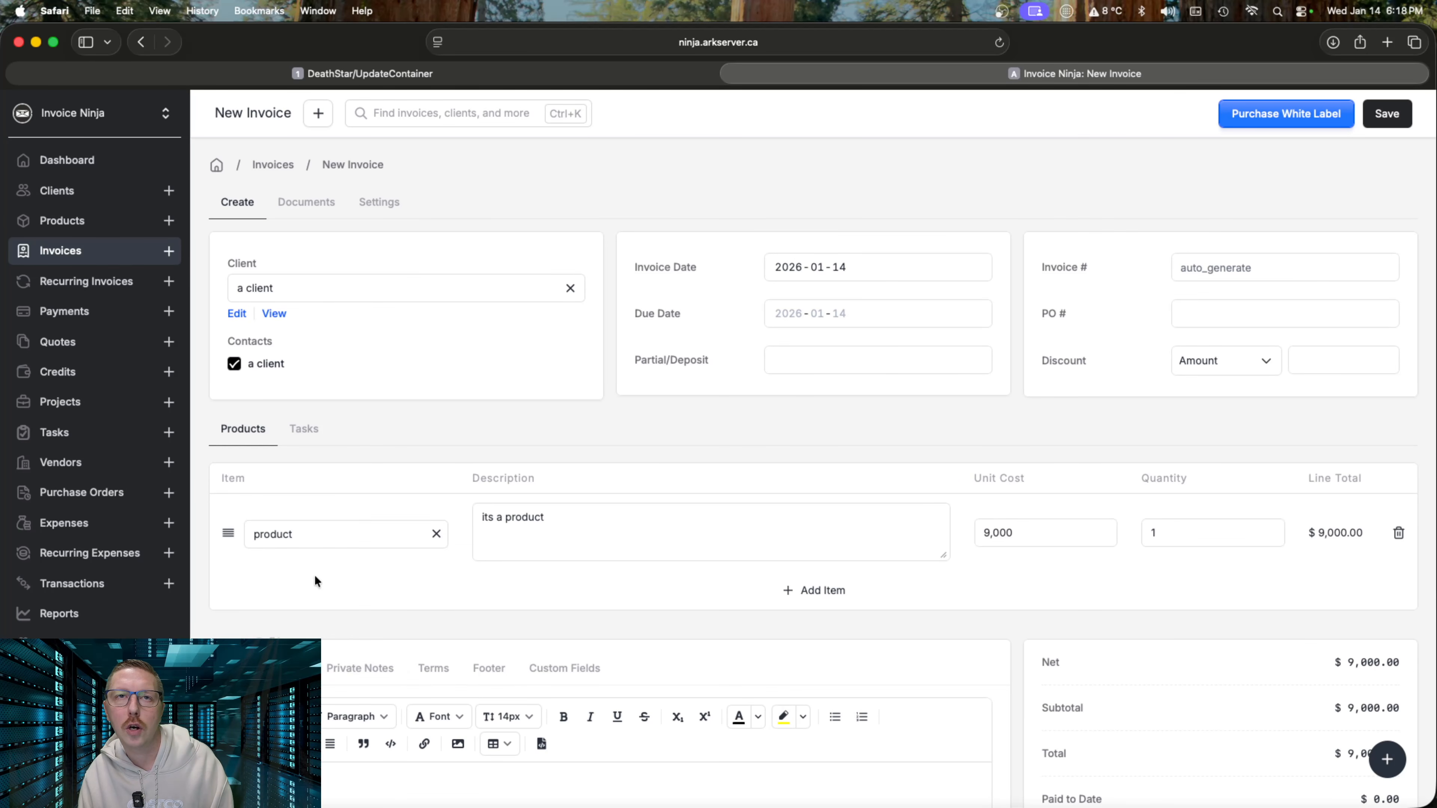
Check the new invoice's totals for taxes and save the invoice.
{"action": "scroll", "coordinate": [1094, 586], "scroll_direction": "down", "scroll_amount": 6}
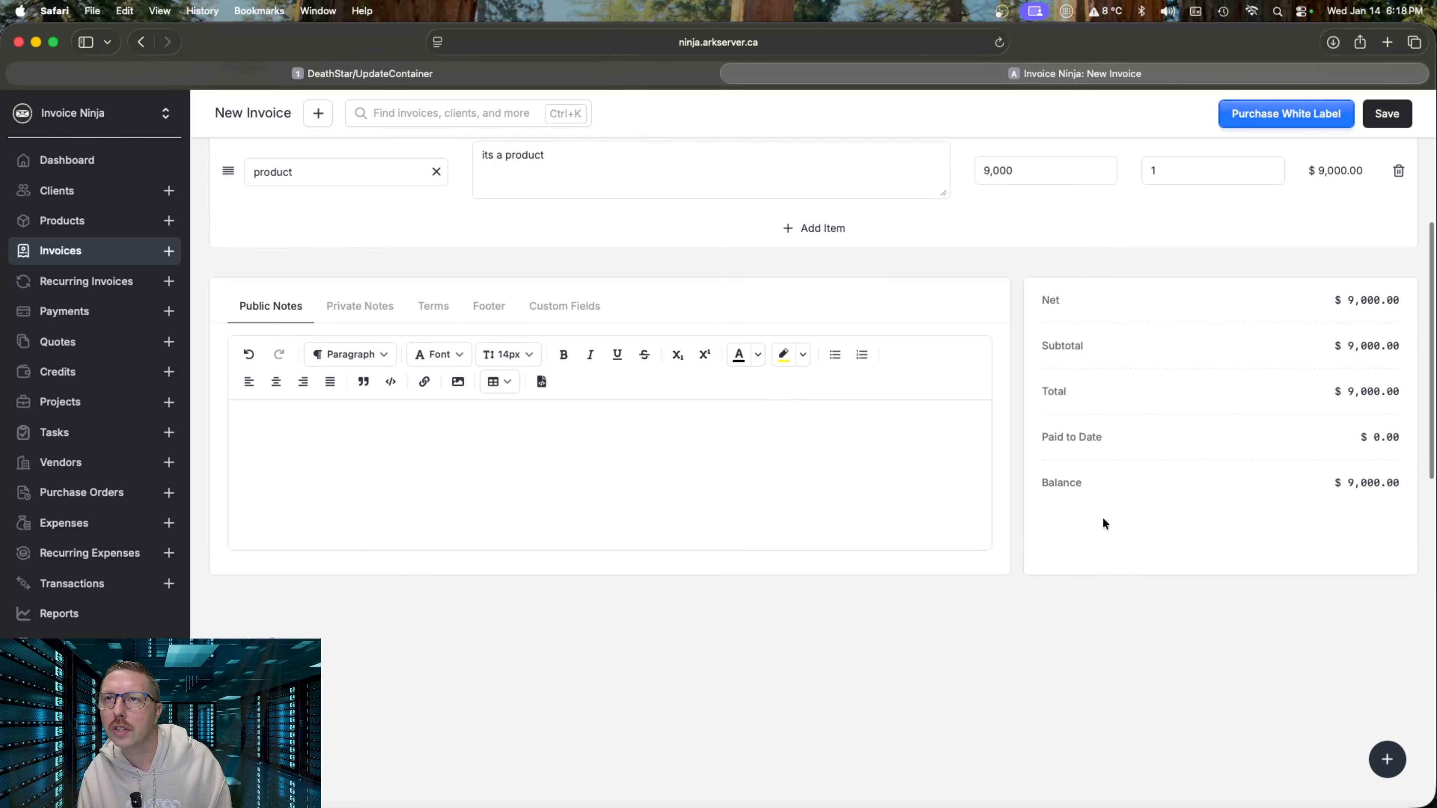
{"action": "scroll", "coordinate": [1089, 409], "scroll_direction": "up", "scroll_amount": 4}
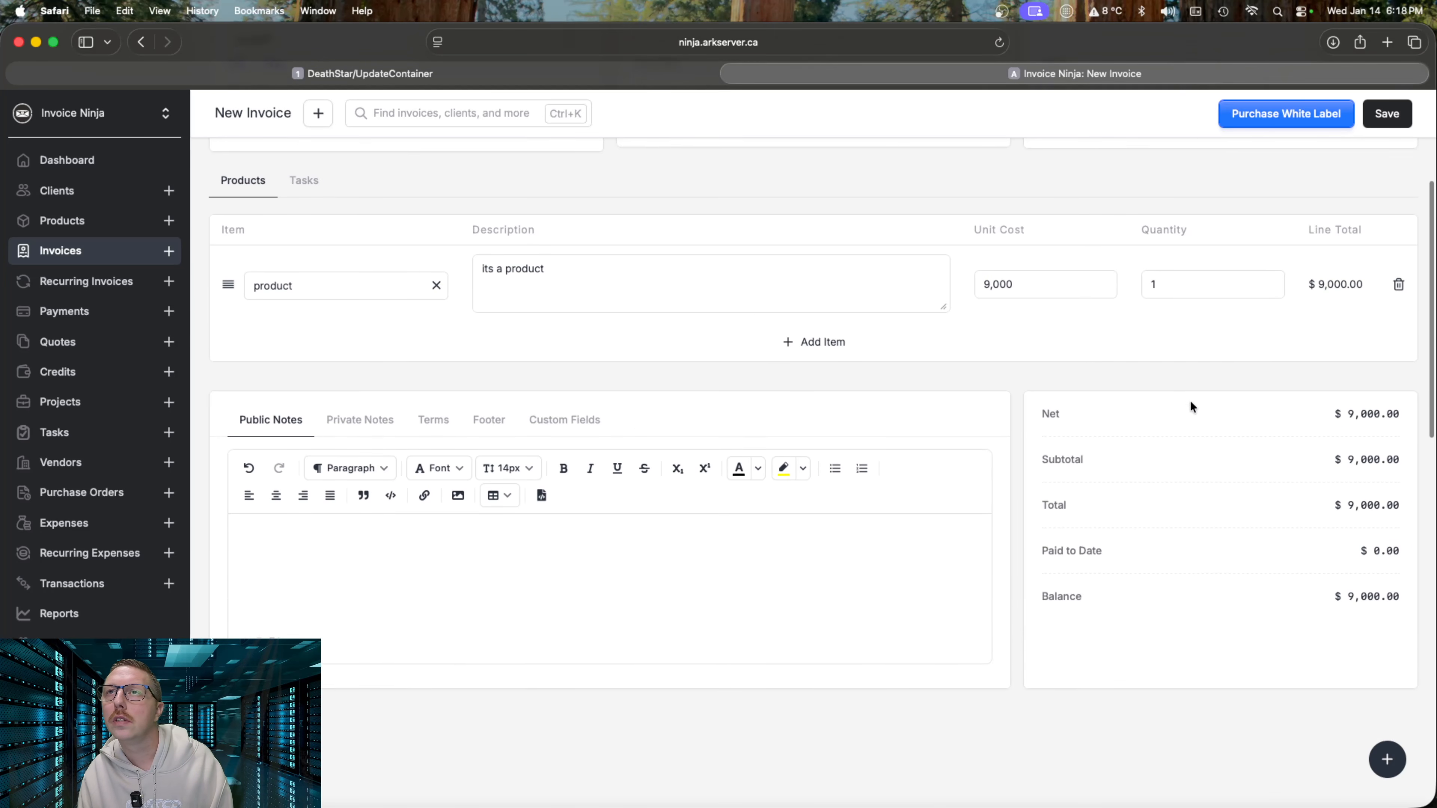
{"action": "scroll", "coordinate": [1190, 406], "scroll_direction": "down", "scroll_amount": 2}
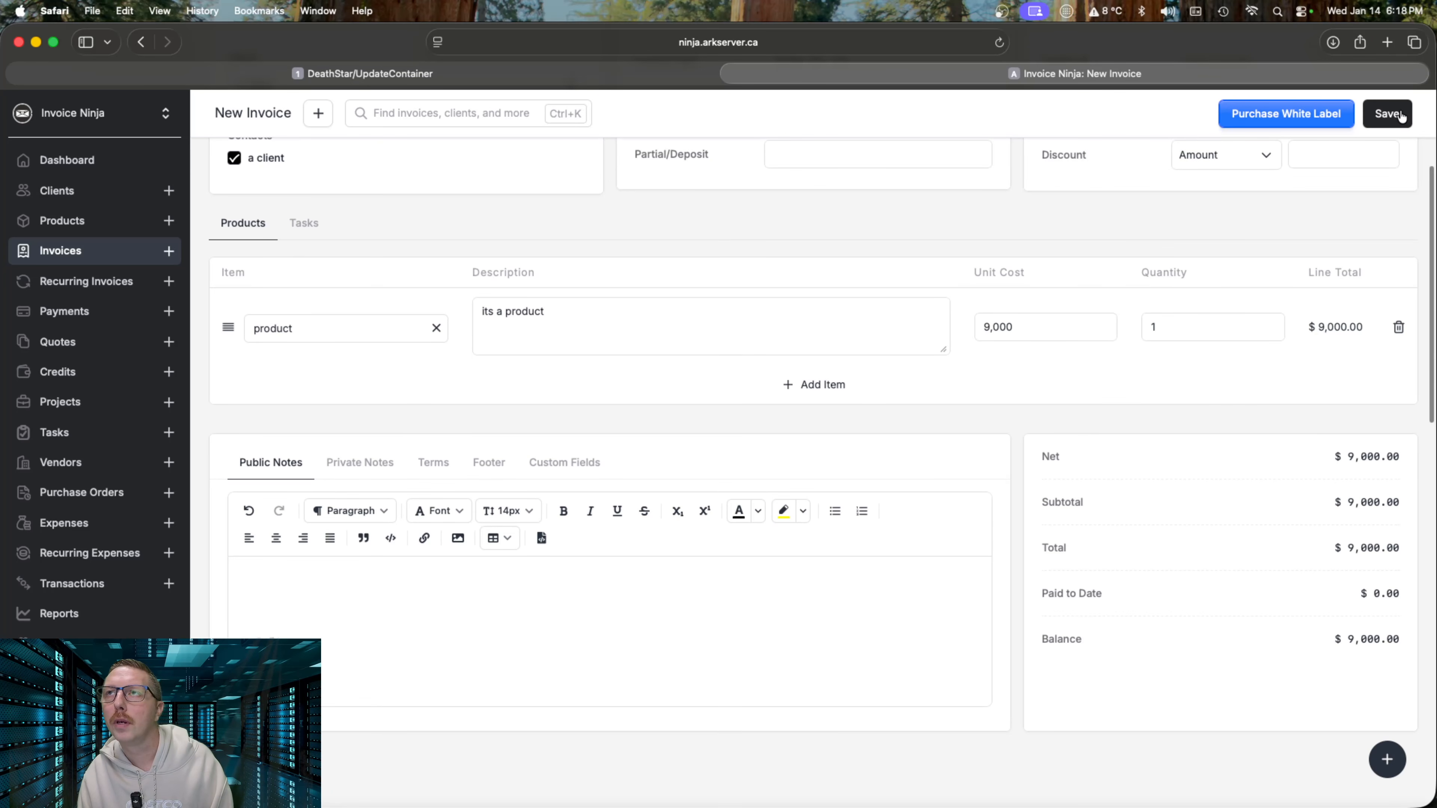
{"action": "left_click", "coordinate": [1388, 116]}
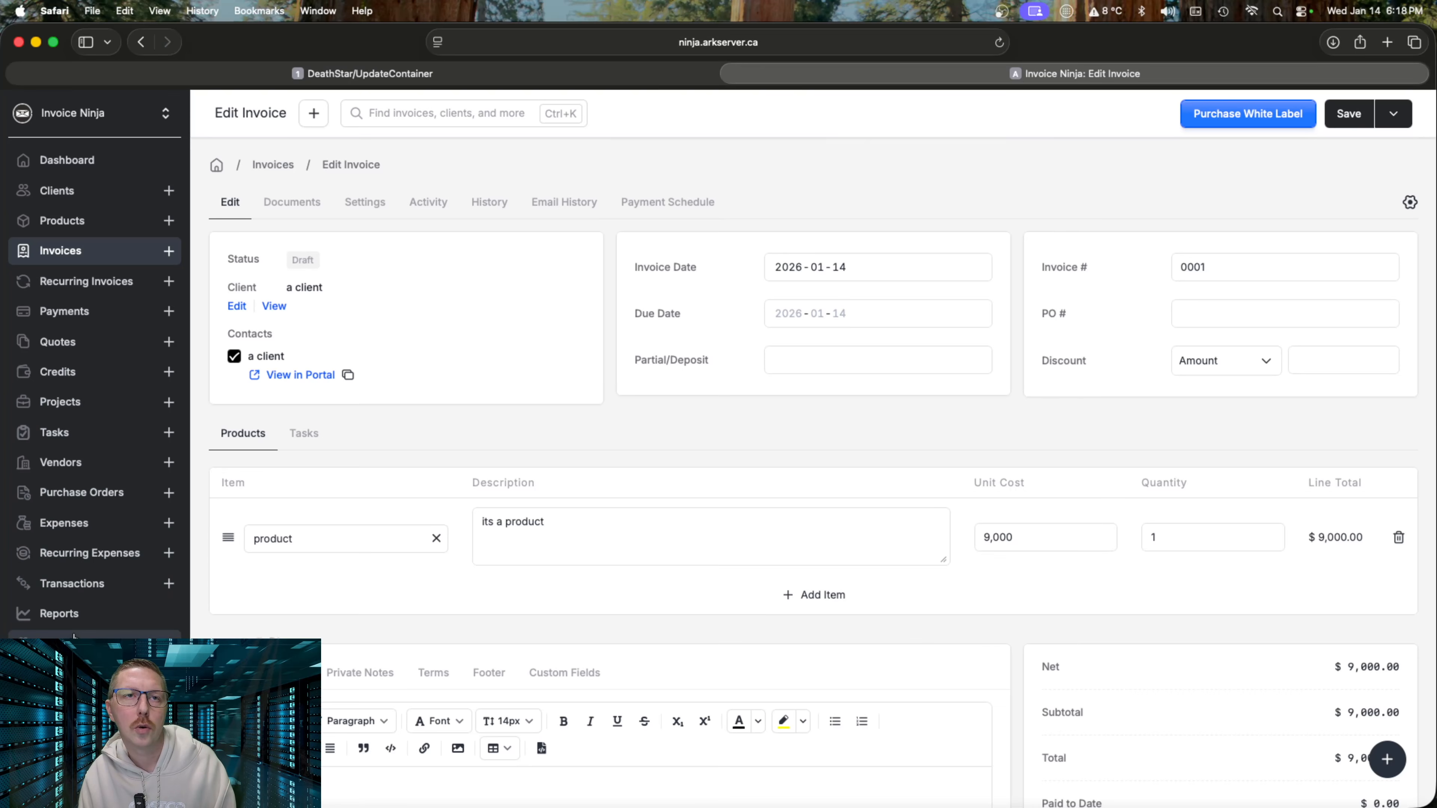
In the tax settings, set Invoice Tax Rates to Two Tax Rates.
{"action": "left_click", "coordinate": [62, 635]}
{"action": "left_click", "coordinate": [252, 351]}
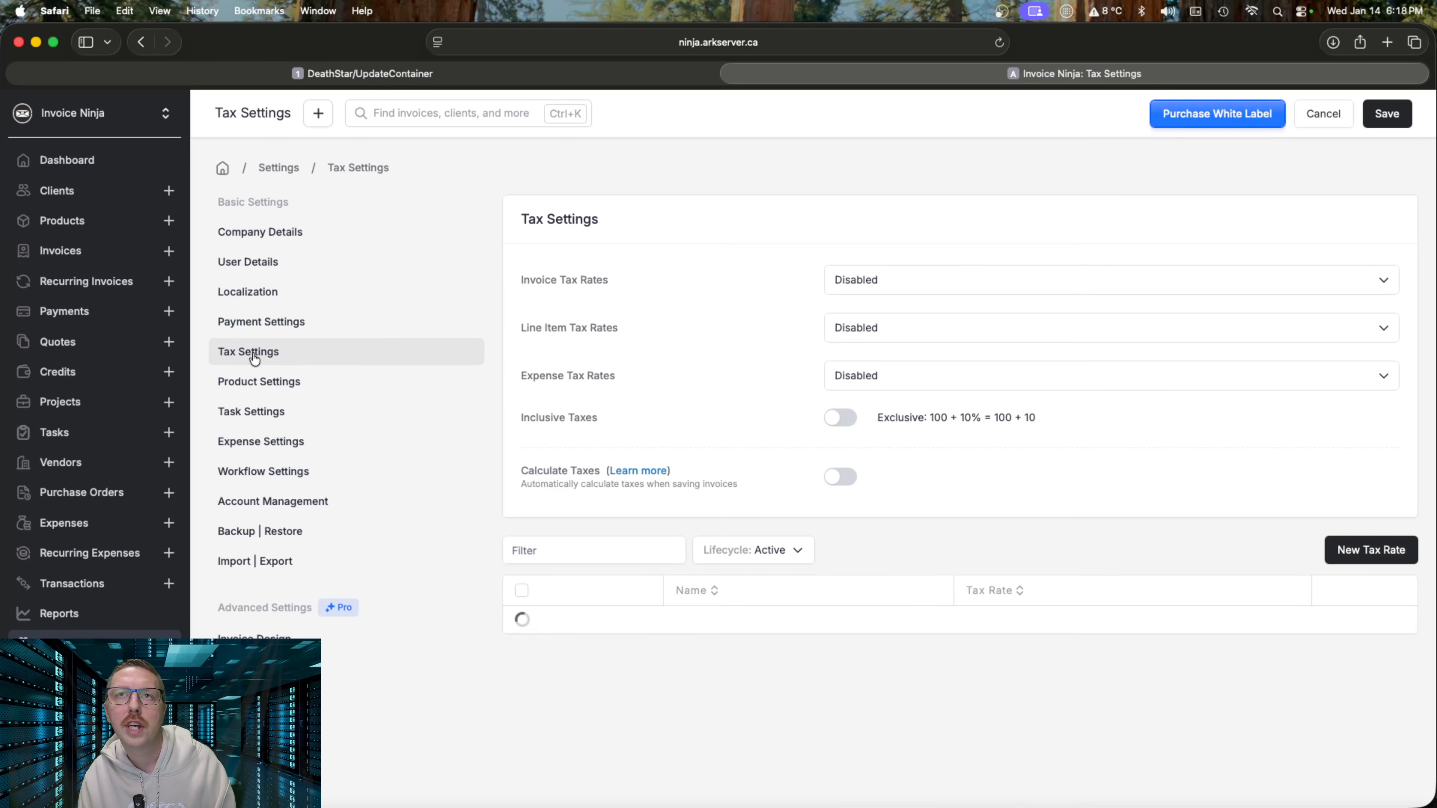
{"action": "left_click", "coordinate": [1075, 286]}
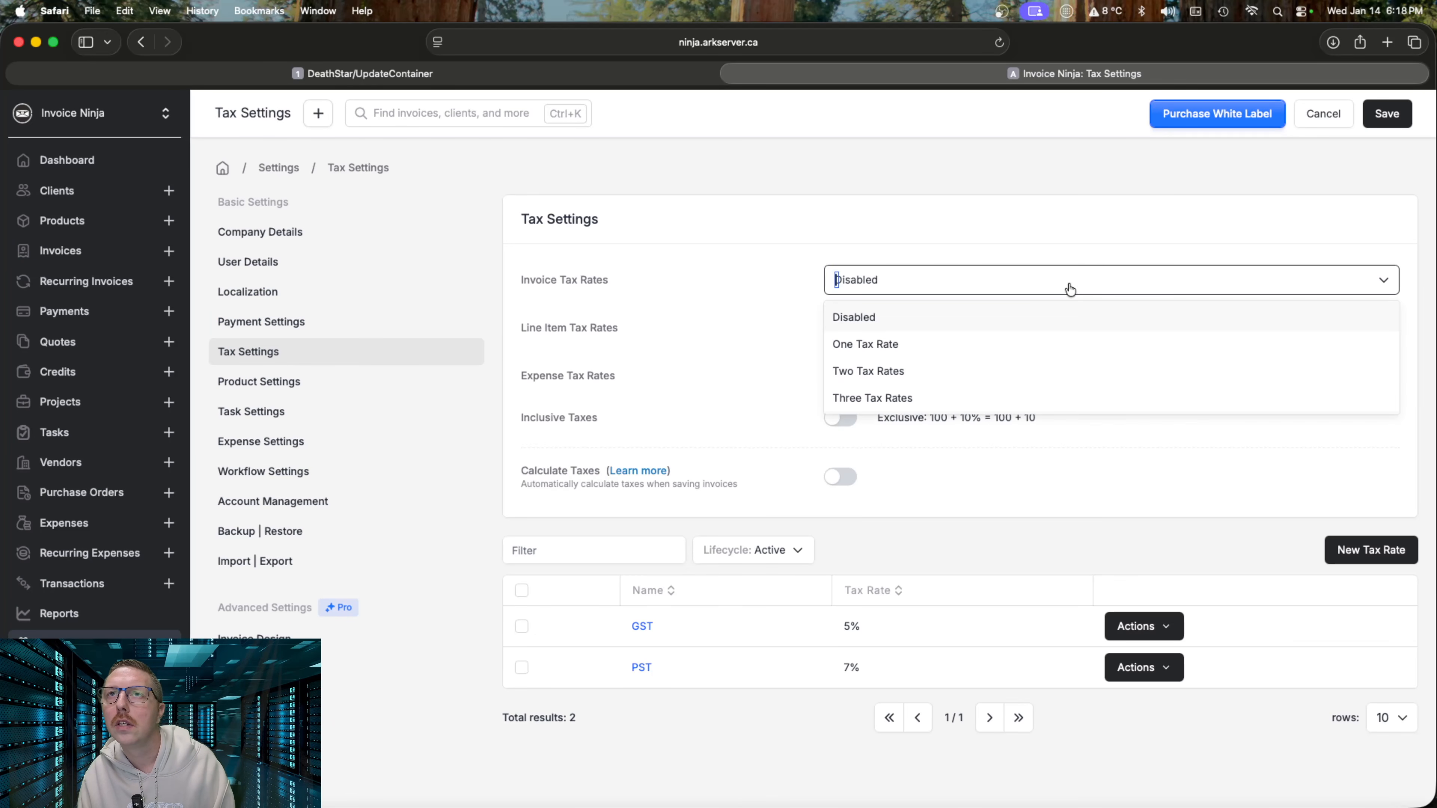
{"action": "left_click", "coordinate": [902, 371]}
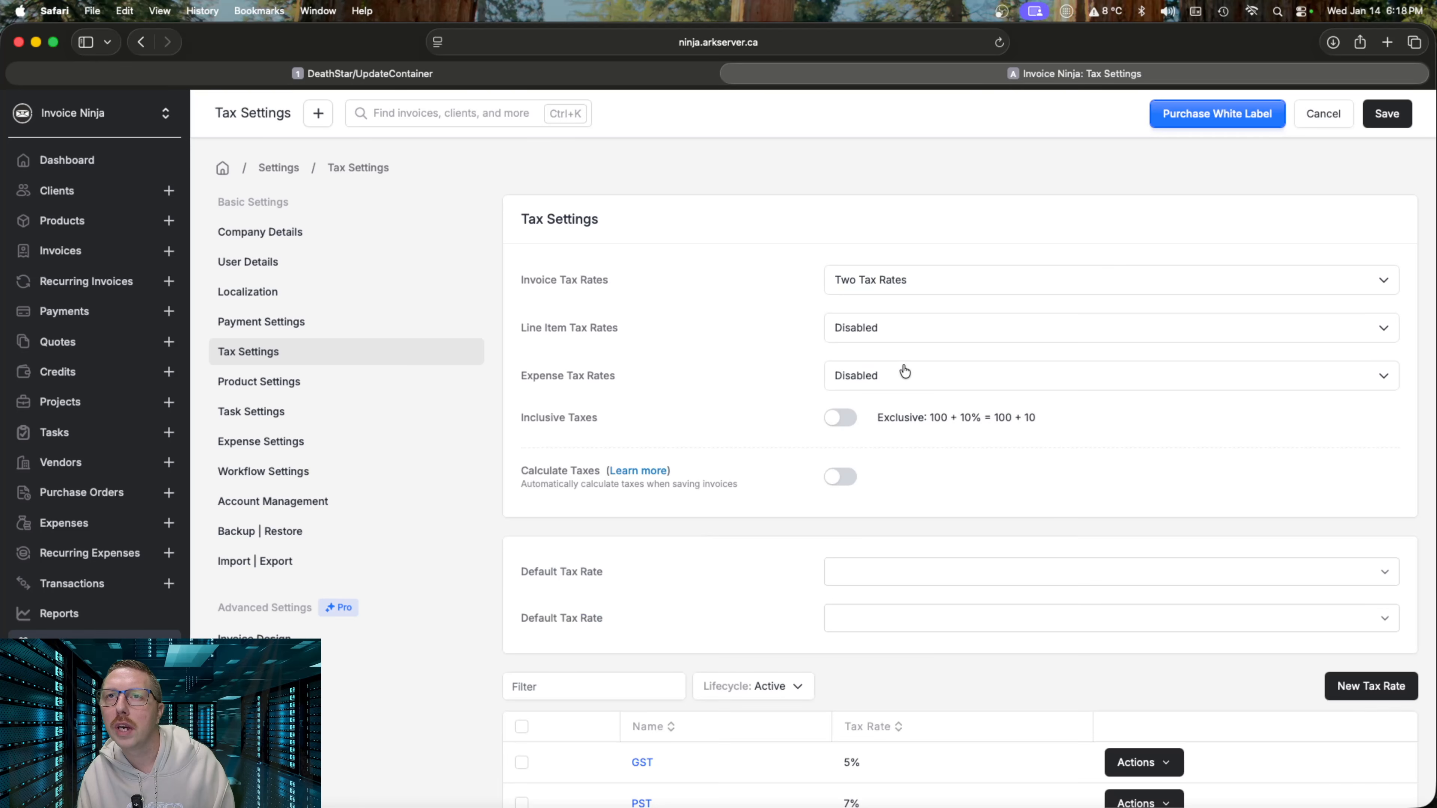
Set the two default tax rates to 5% GST and 7% PST, and save the tax settings.
{"action": "left_click", "coordinate": [921, 568]}
{"action": "left_click", "coordinate": [939, 588]}
{"action": "left_click", "coordinate": [952, 609]}
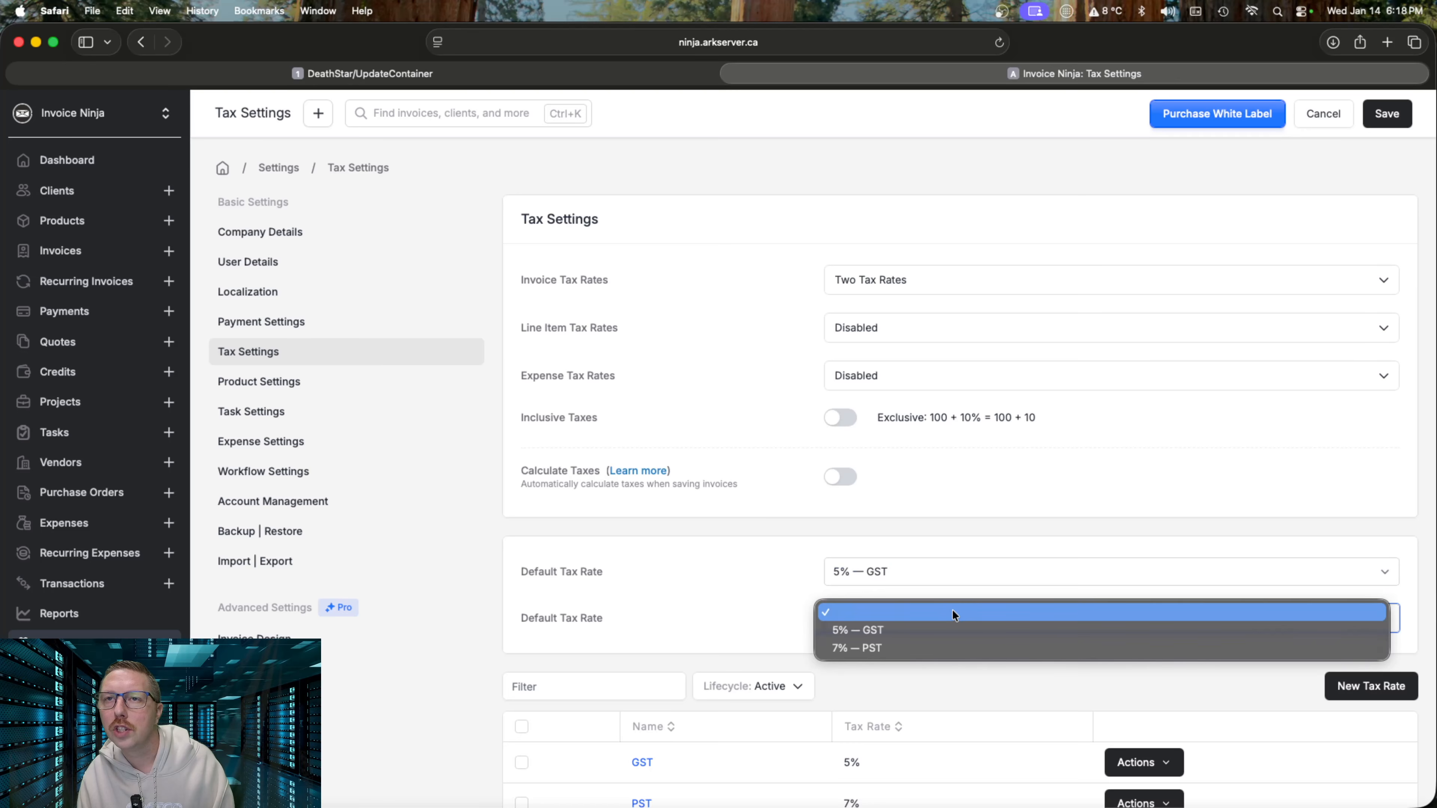
{"action": "left_click", "coordinate": [936, 647]}
{"action": "left_click", "coordinate": [1385, 114]}
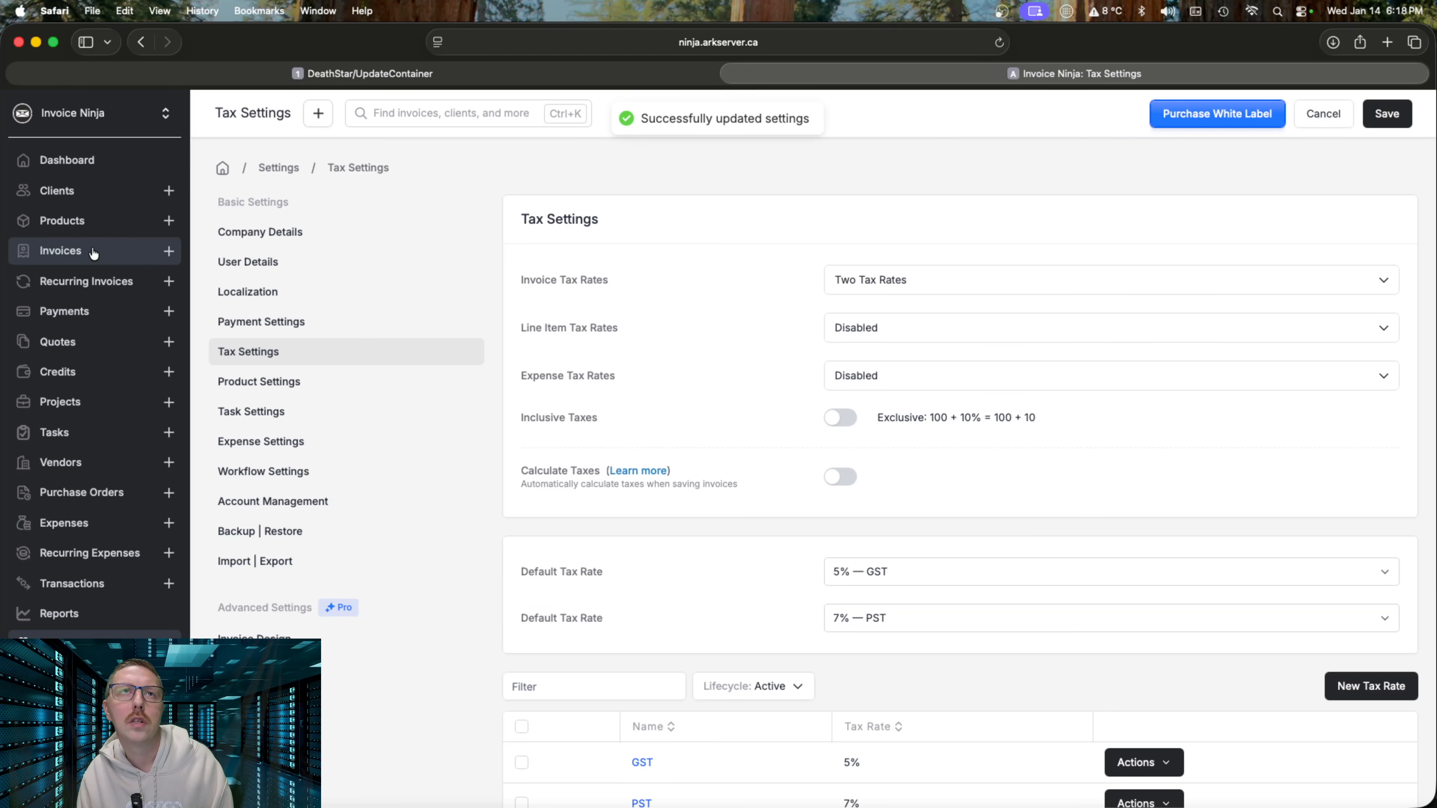
Apply the GST 5% and PST 7% taxes to the existing draft invoice for "a client" and check its totals.
{"action": "left_click", "coordinate": [63, 250]}
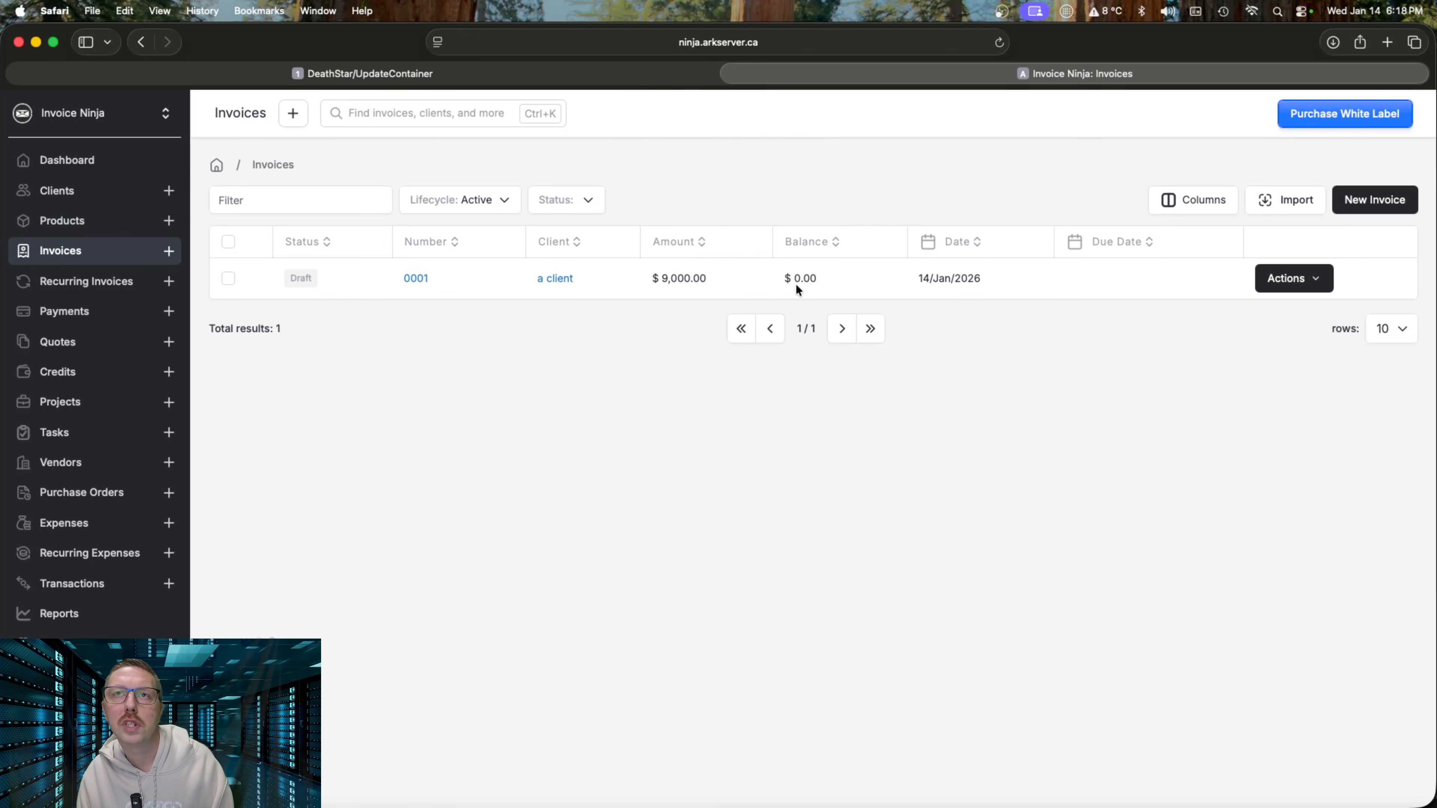
{"action": "left_click", "coordinate": [416, 278]}
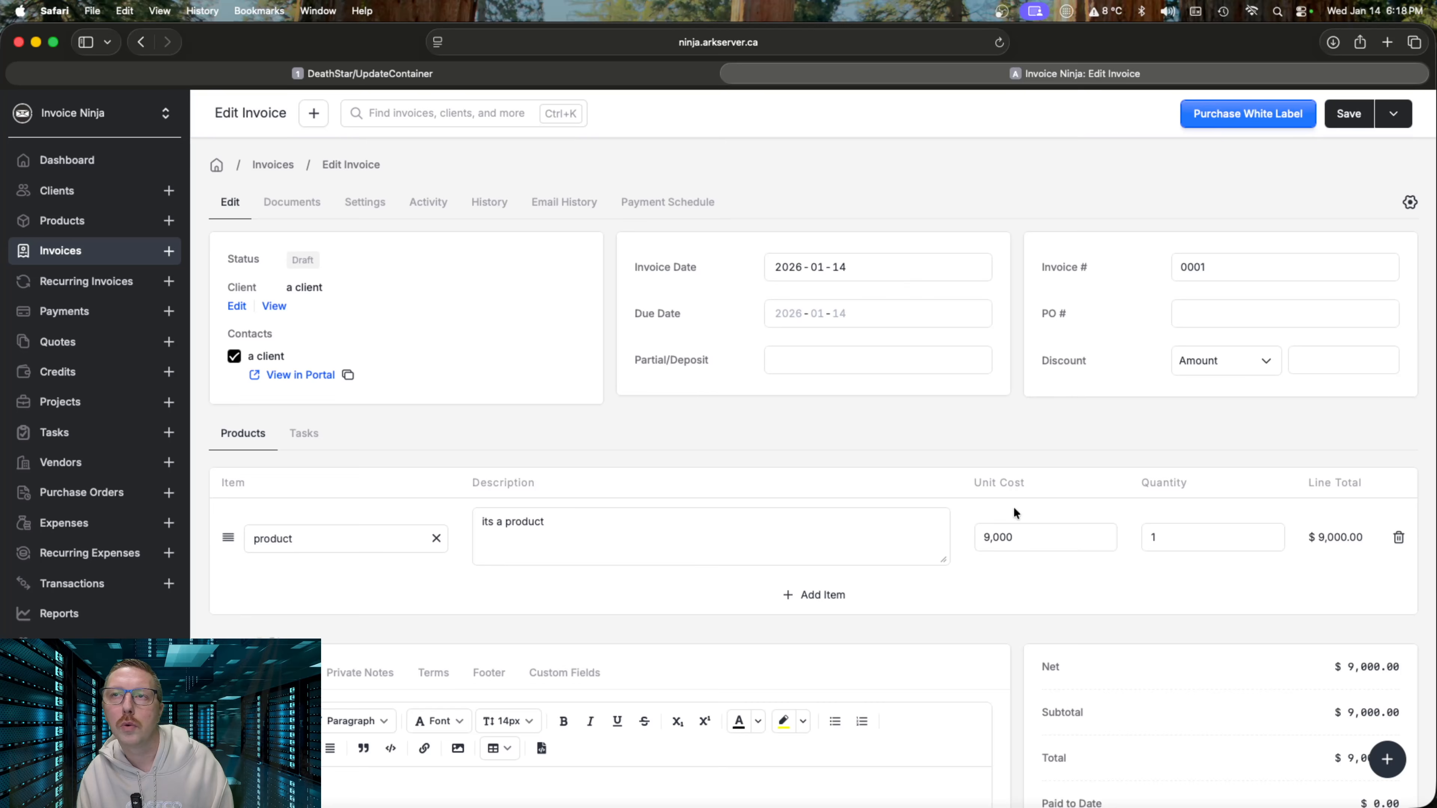
{"action": "scroll", "coordinate": [1223, 543], "scroll_direction": "down", "scroll_amount": 6}
{"action": "left_click", "coordinate": [1366, 572]}
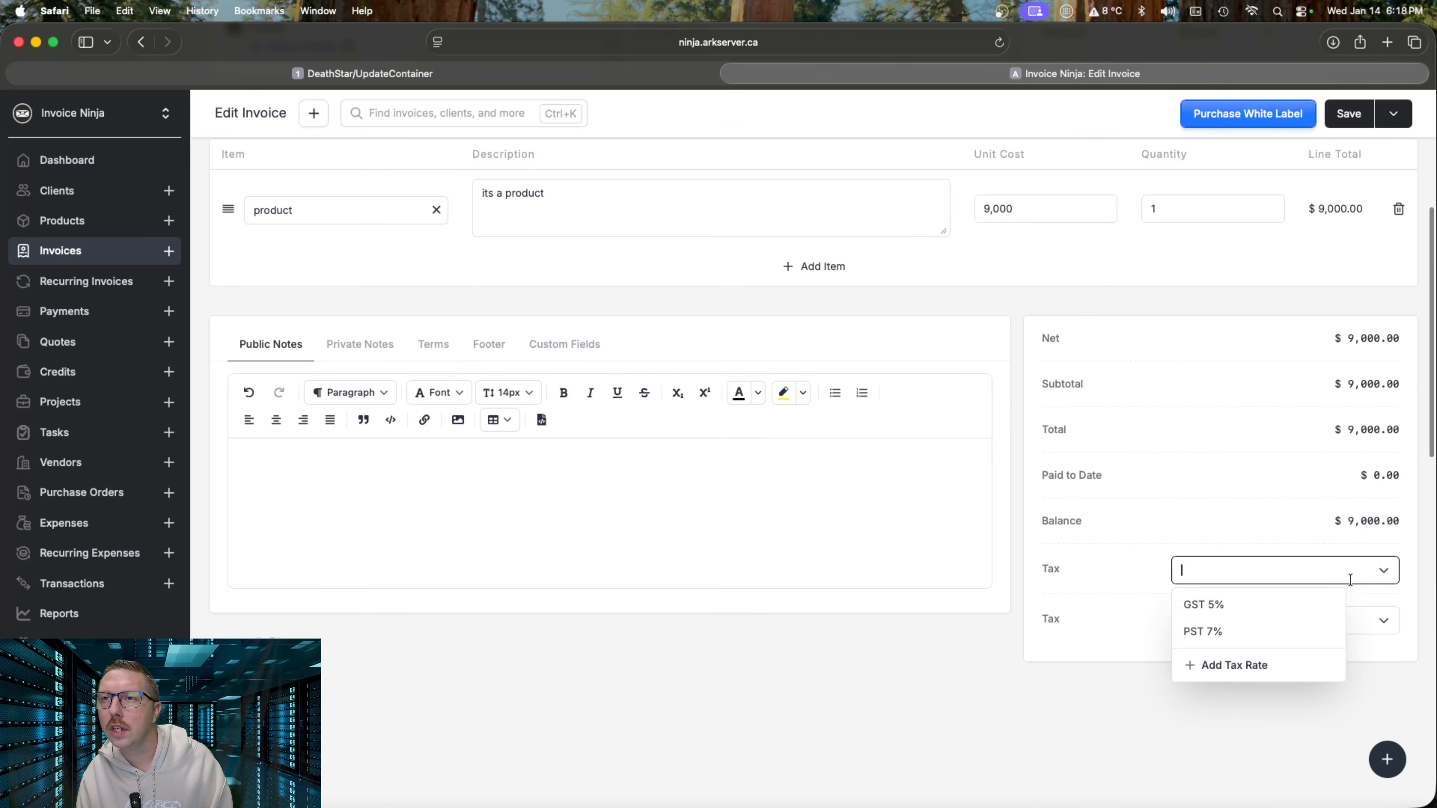
{"action": "left_click", "coordinate": [1235, 603]}
{"action": "left_click", "coordinate": [1380, 623]}
{"action": "left_click", "coordinate": [1231, 679]}
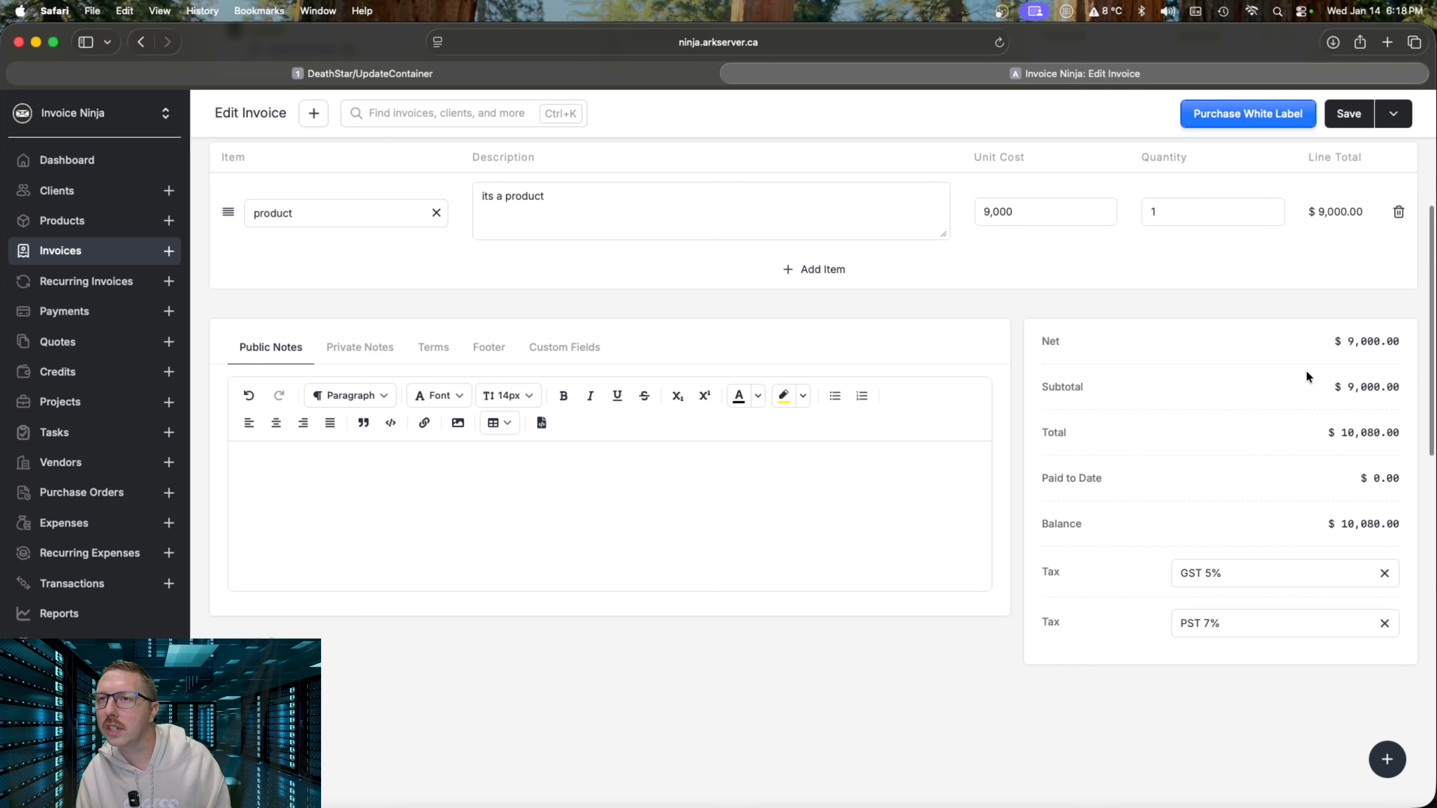
{"action": "scroll", "coordinate": [1368, 541], "scroll_direction": "down", "scroll_amount": 1}
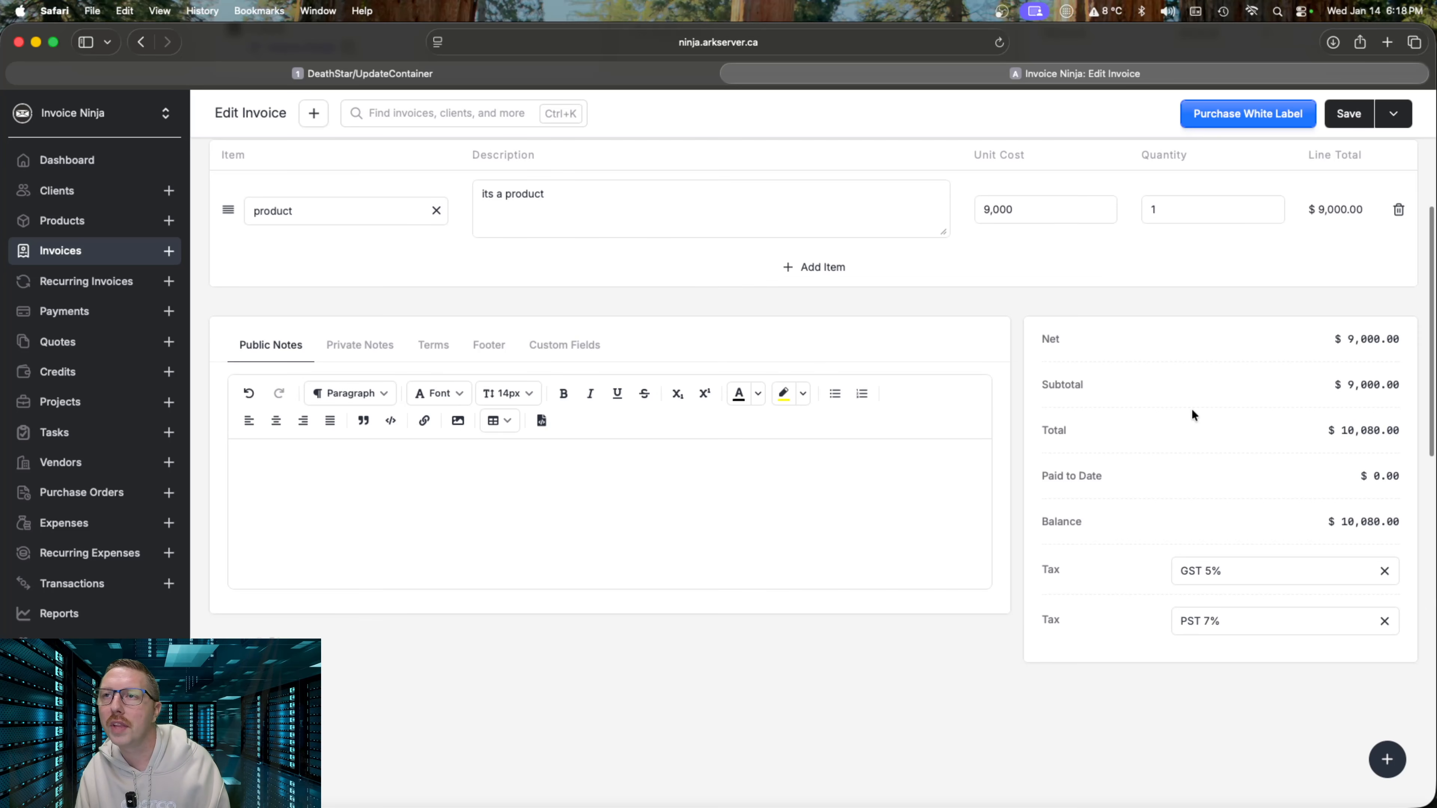
{"action": "scroll", "coordinate": [1350, 441], "scroll_direction": "up", "scroll_amount": 5}
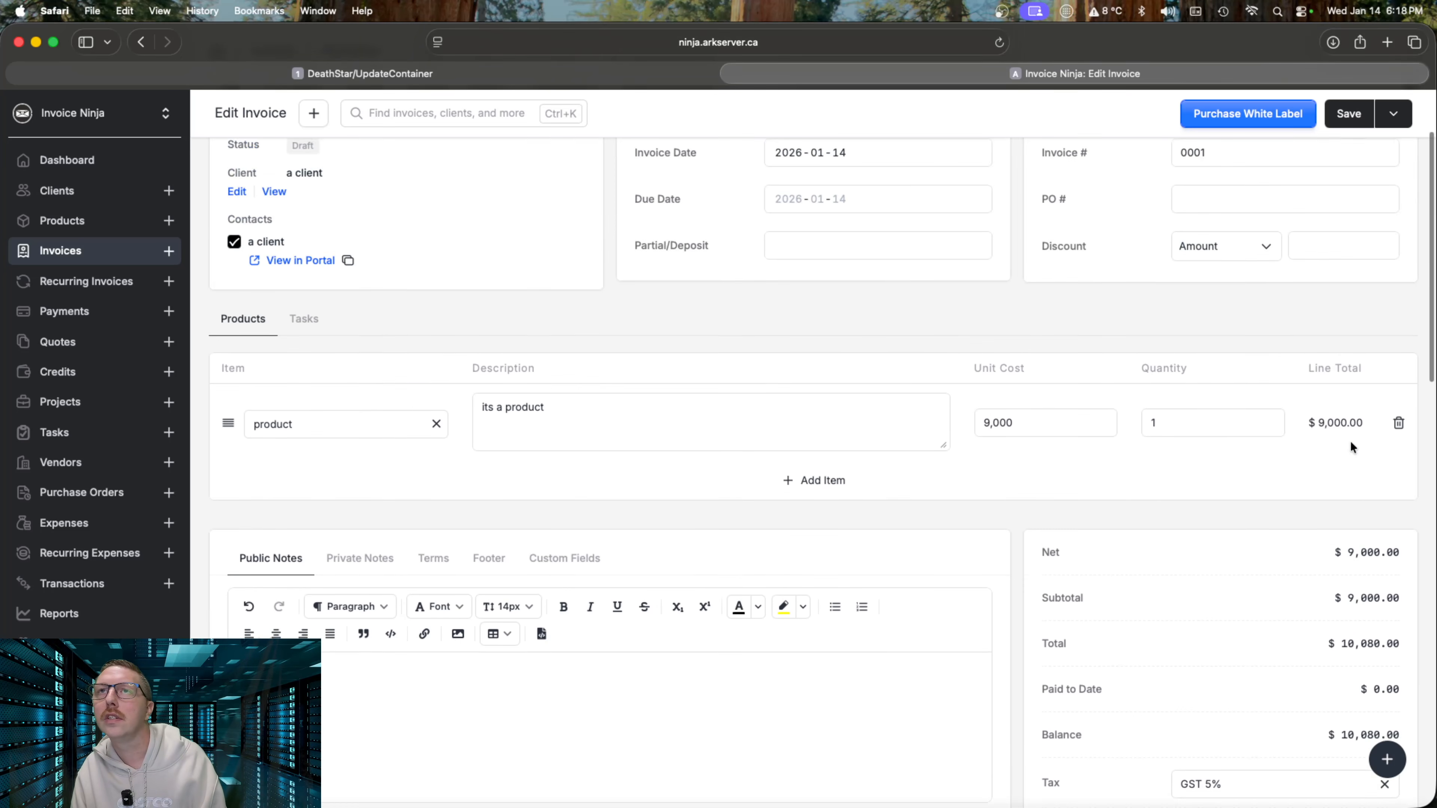
{"action": "scroll", "coordinate": [1171, 523], "scroll_direction": "down", "scroll_amount": 2}
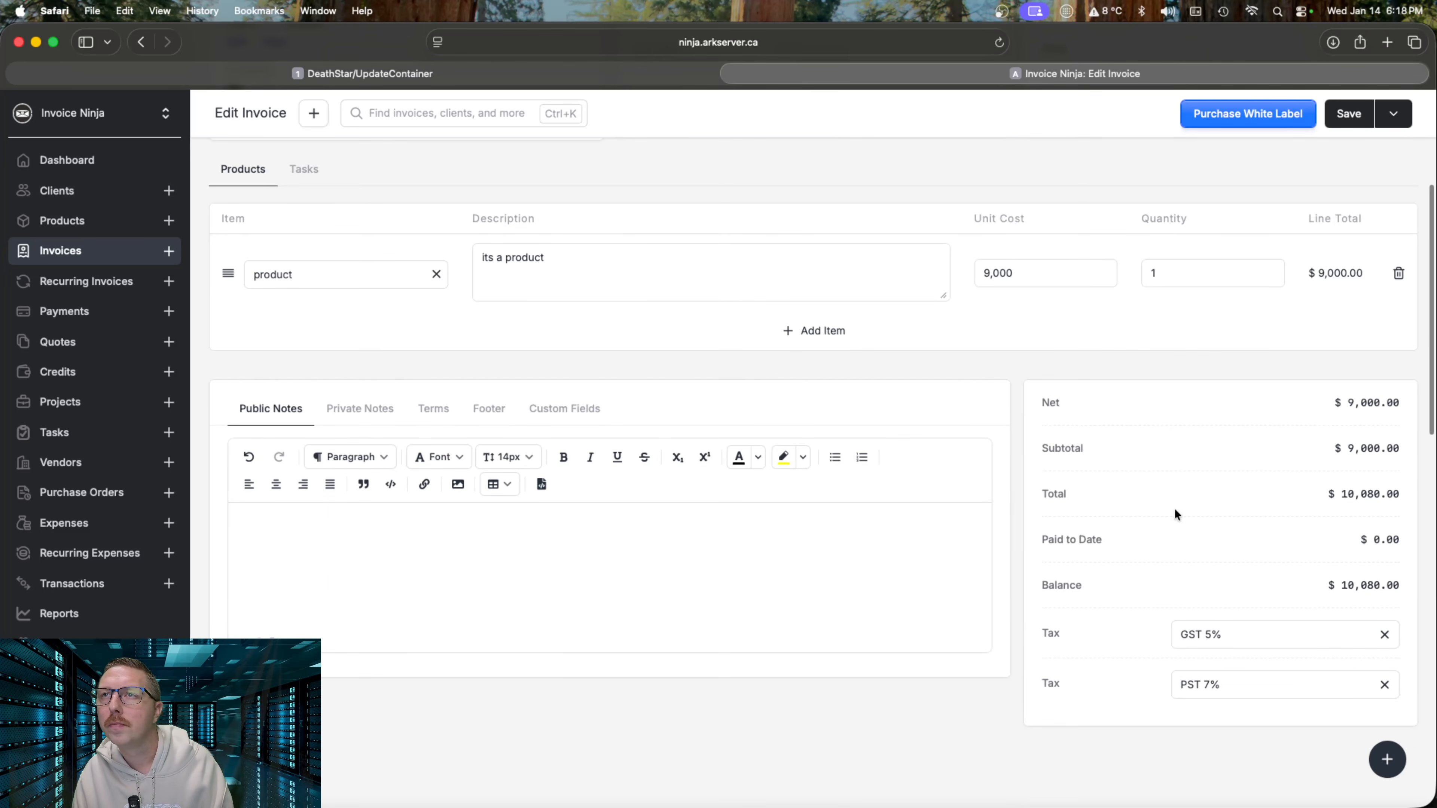
Give the invoice a Percent discount of 10, check the recalculated totals, and save the invoice.
{"action": "scroll", "coordinate": [1174, 504], "scroll_direction": "up", "scroll_amount": 5}
{"action": "left_click", "coordinate": [1339, 359]}
{"action": "left_click", "coordinate": [1245, 362]}
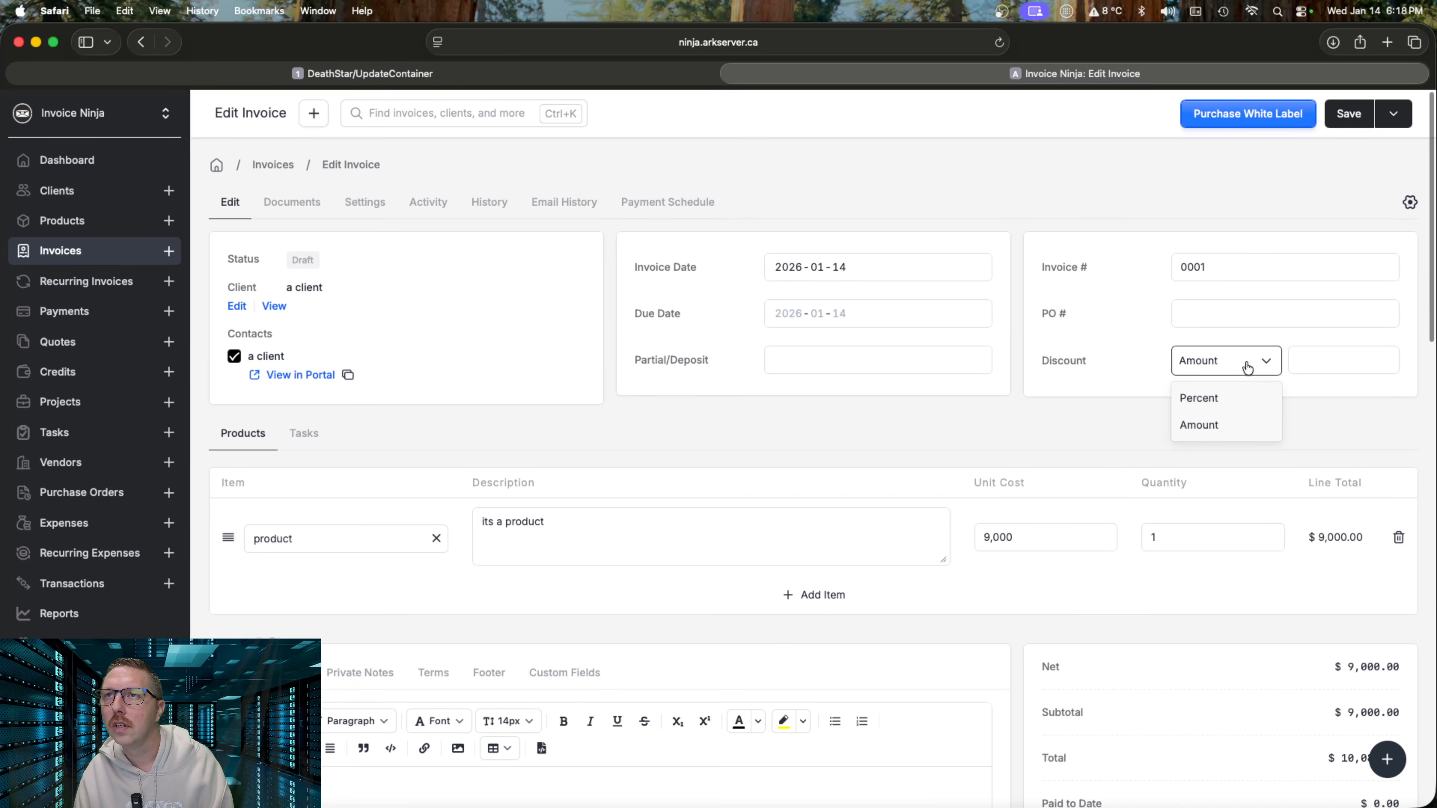
{"action": "left_click", "coordinate": [1209, 400]}
{"action": "left_click", "coordinate": [1361, 368]}
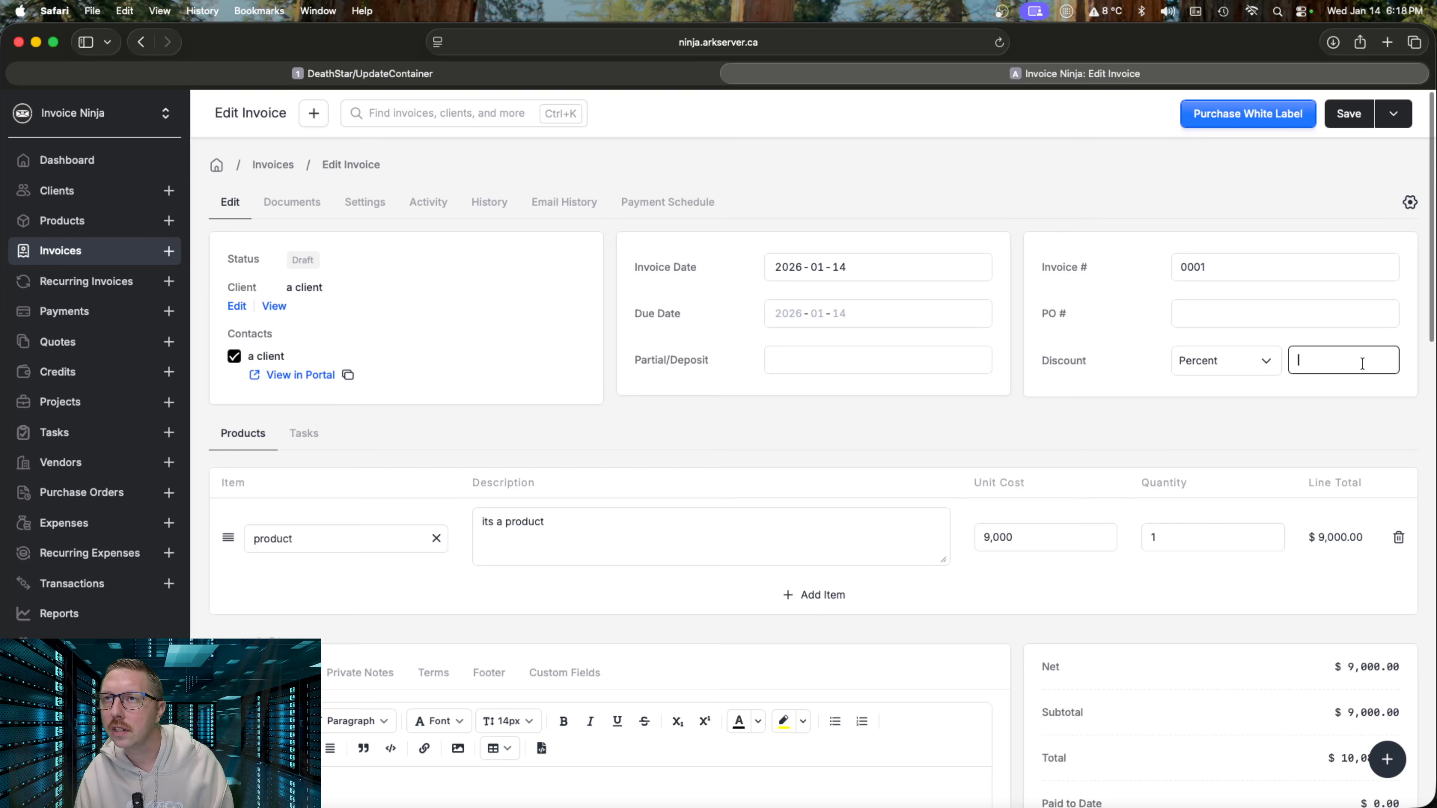
{"action": "type", "text": "10"}
{"action": "left_click", "coordinate": [1235, 422]}
{"action": "scroll", "coordinate": [1242, 501], "scroll_direction": "down", "scroll_amount": 7}
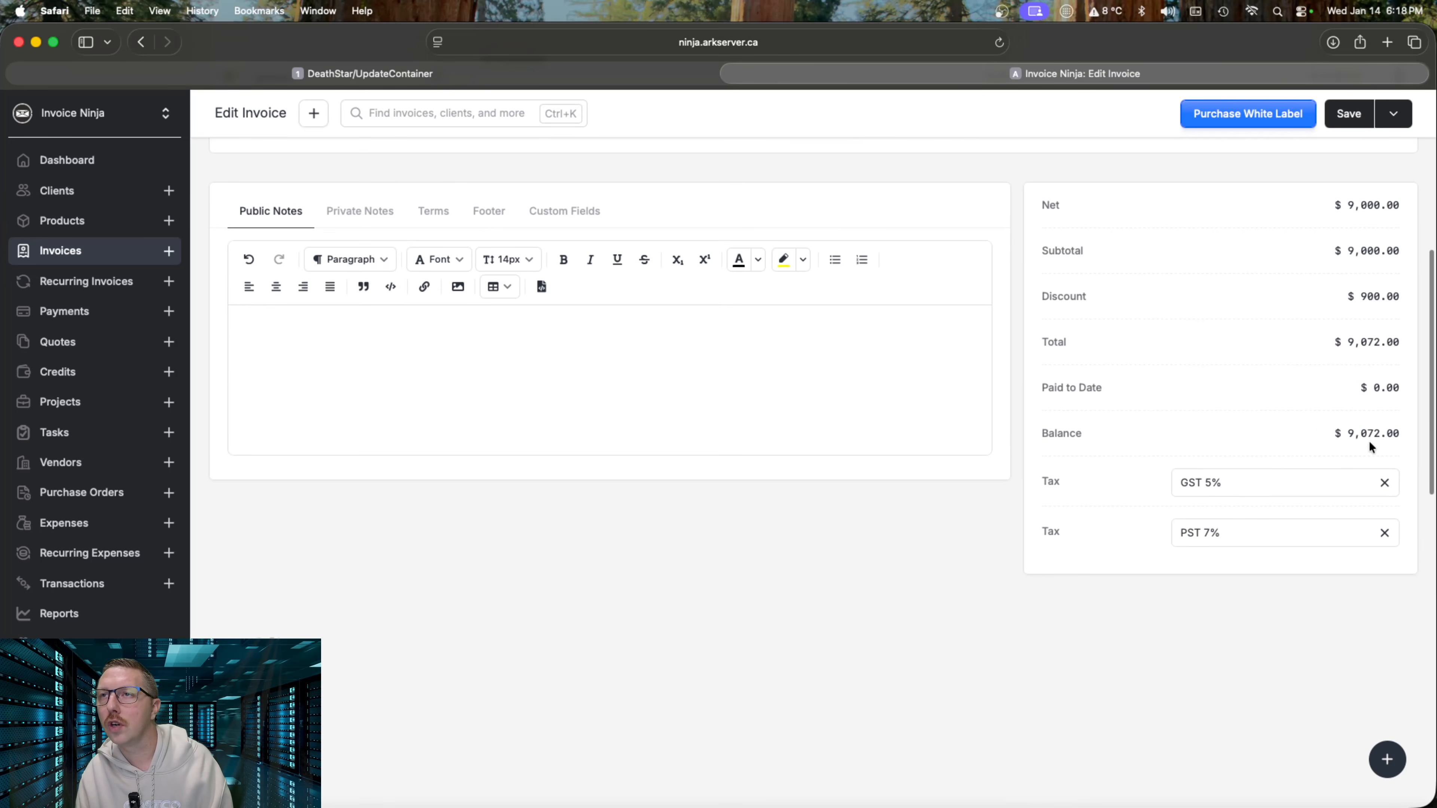
{"action": "scroll", "coordinate": [1200, 410], "scroll_direction": "up", "scroll_amount": 10}
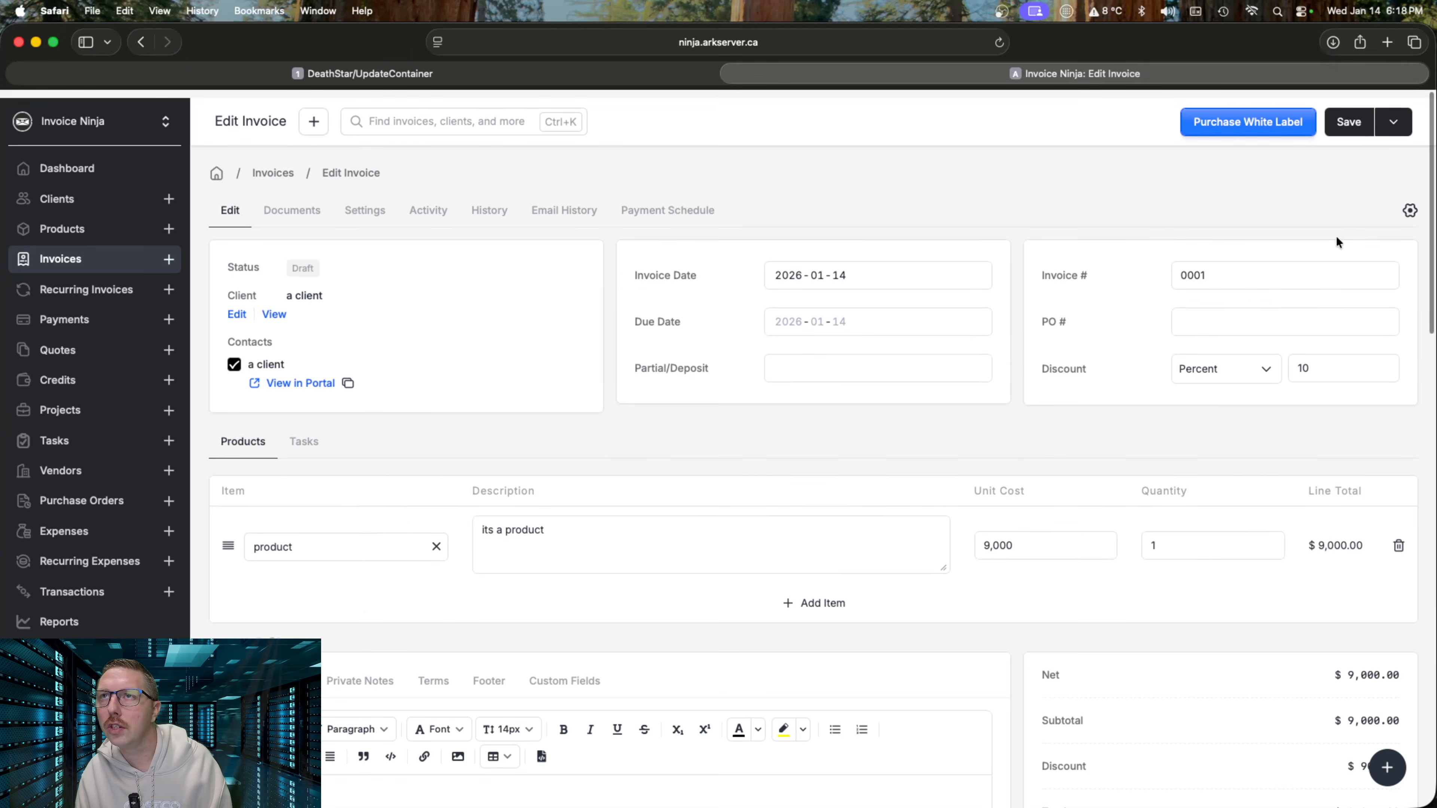
{"action": "left_click", "coordinate": [1351, 124]}
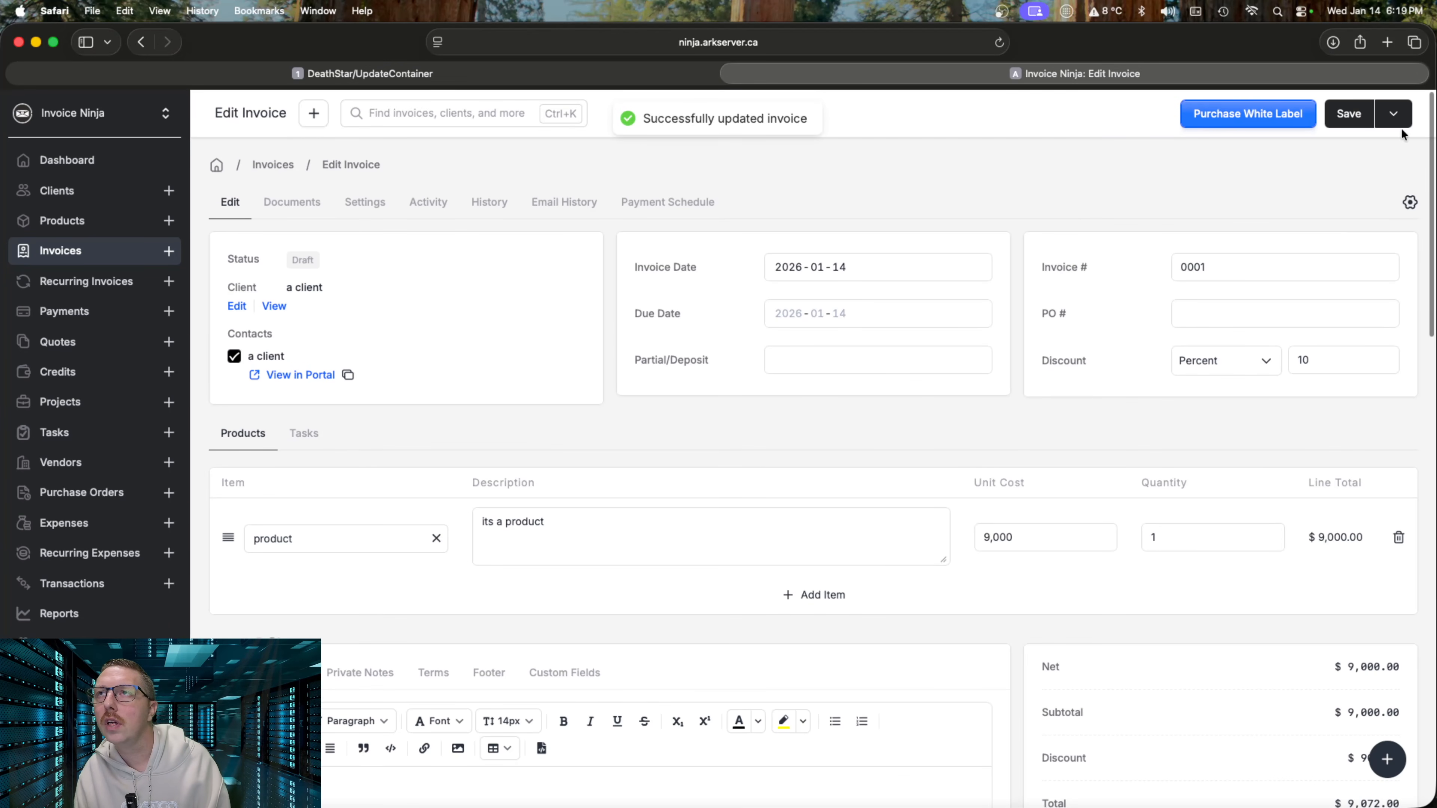
View the saved invoice as a PDF and review its discount, GST, PST and total lines.
{"action": "left_click", "coordinate": [1395, 116]}
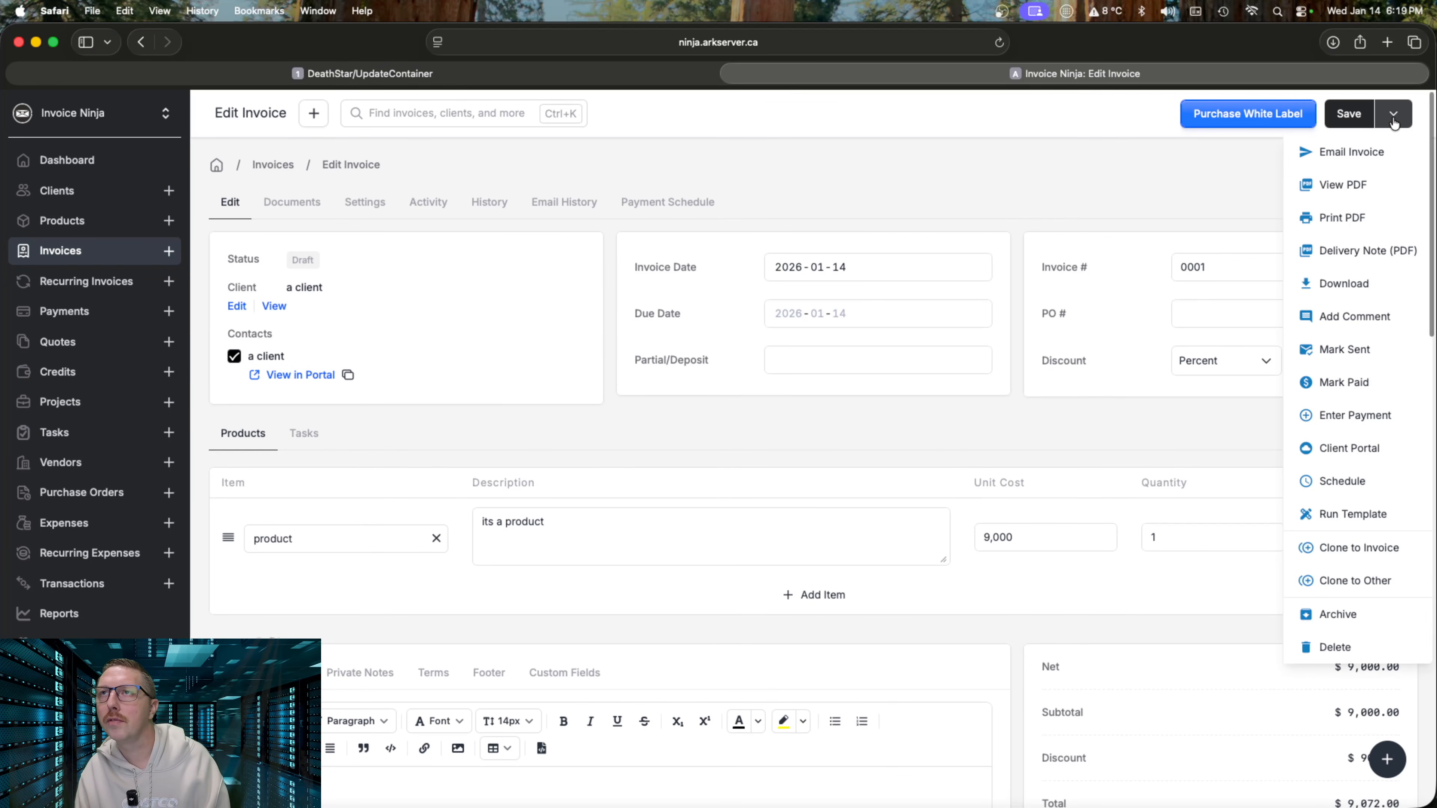
{"action": "left_click", "coordinate": [1359, 190]}
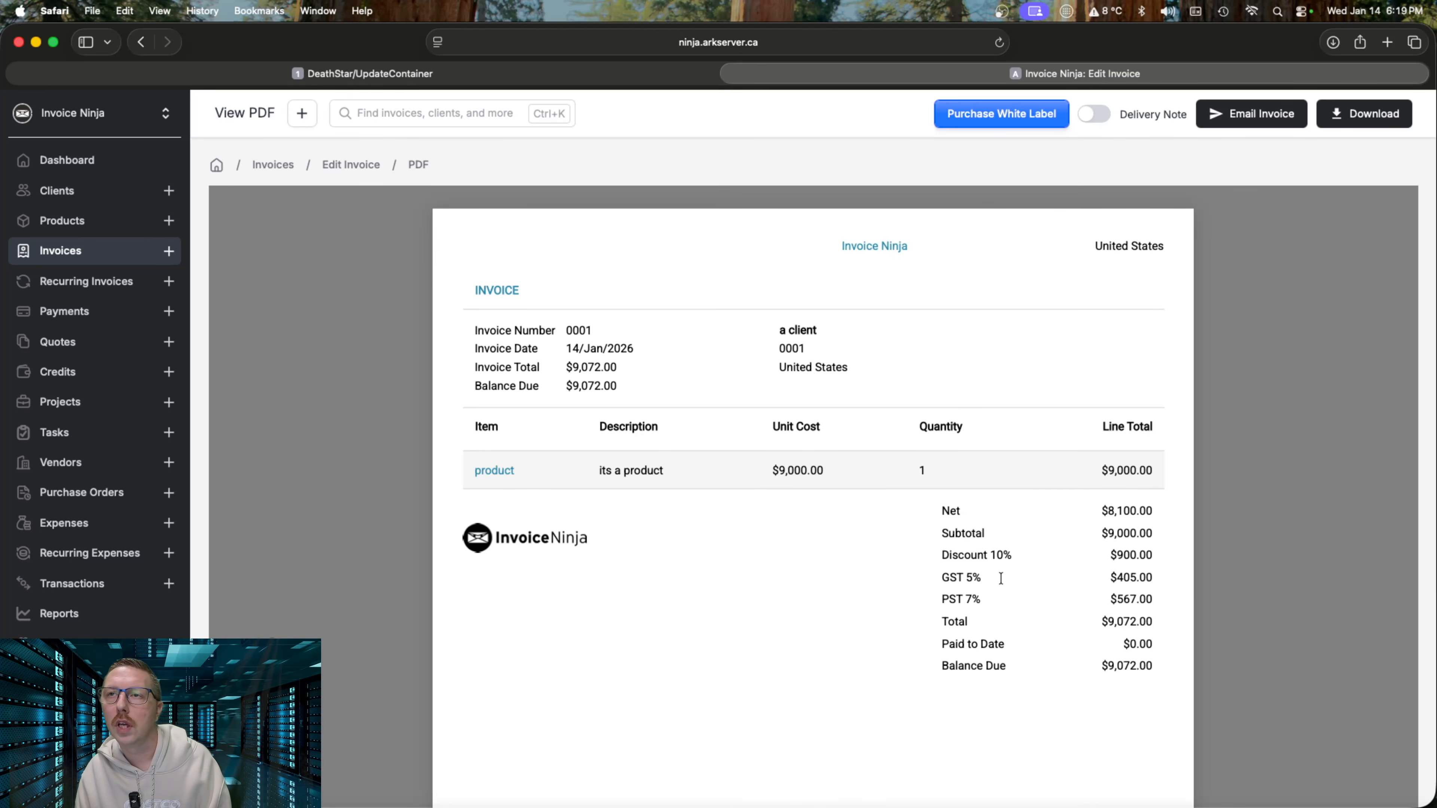
{"action": "scroll", "coordinate": [1170, 604], "scroll_direction": "down", "scroll_amount": 1}
{"action": "scroll", "coordinate": [1170, 605], "scroll_direction": "up", "scroll_amount": 1}
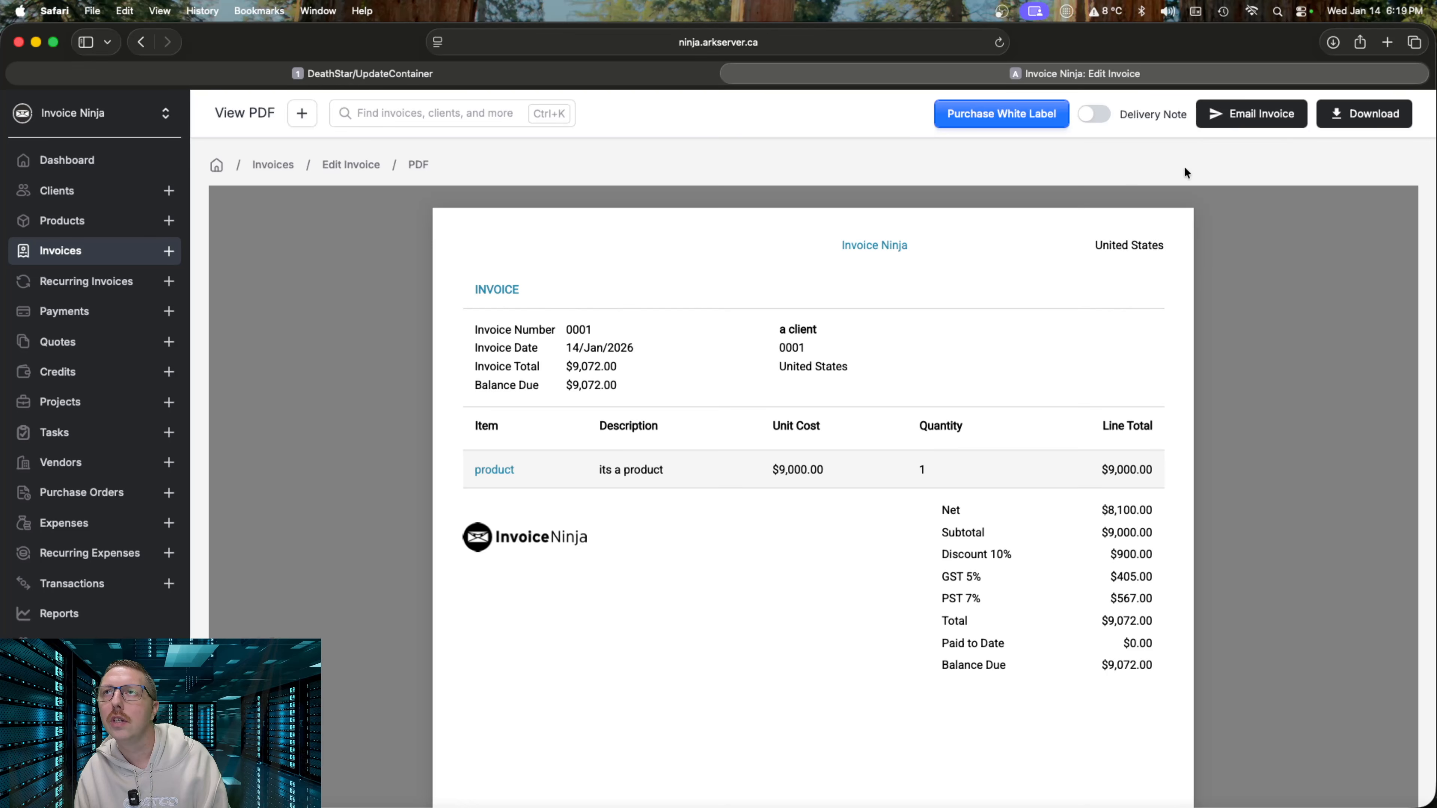
Download the invoice PDF, allowing downloads from the site, then look over the file in Preview and close it.
{"action": "left_click", "coordinate": [1365, 115]}
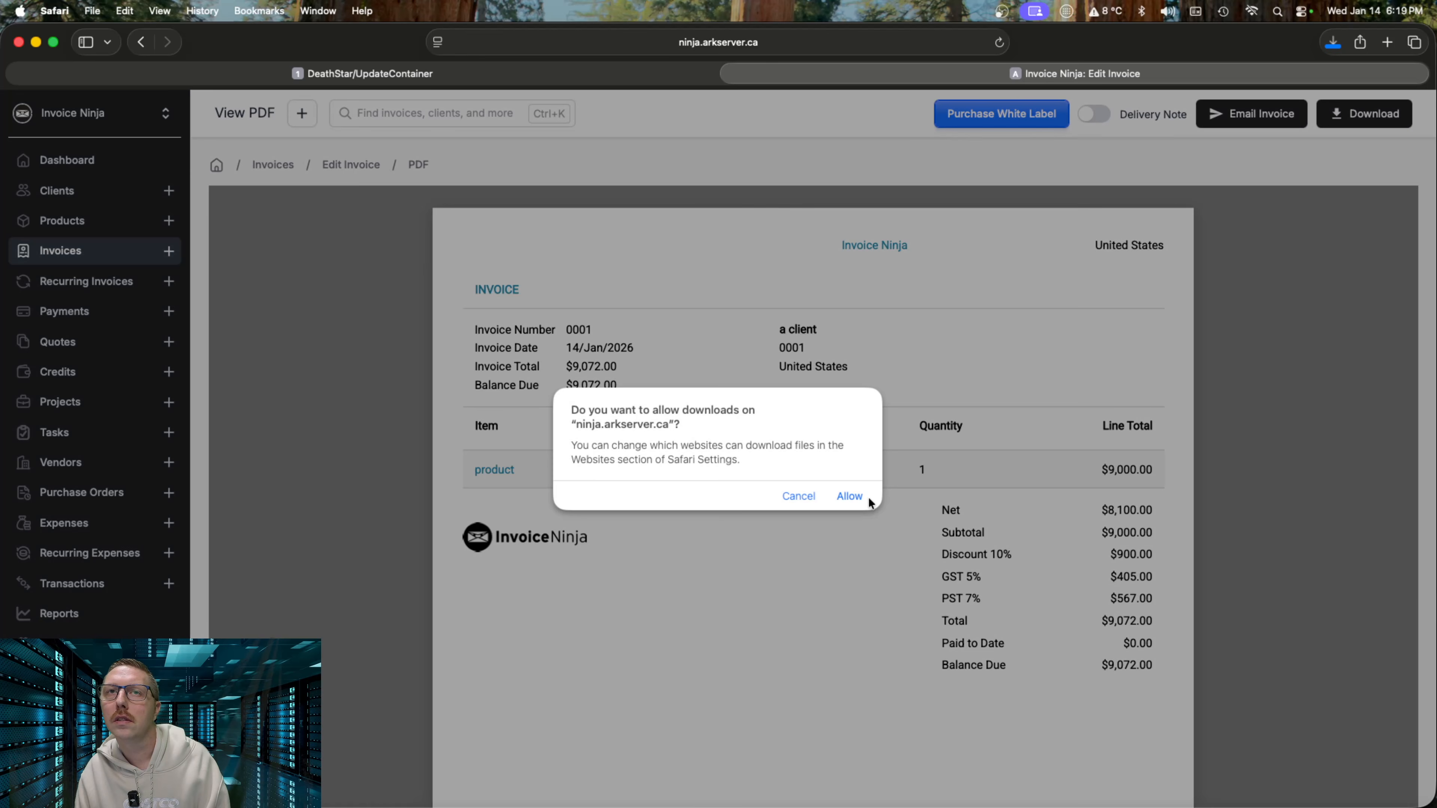
{"action": "left_click", "coordinate": [849, 497]}
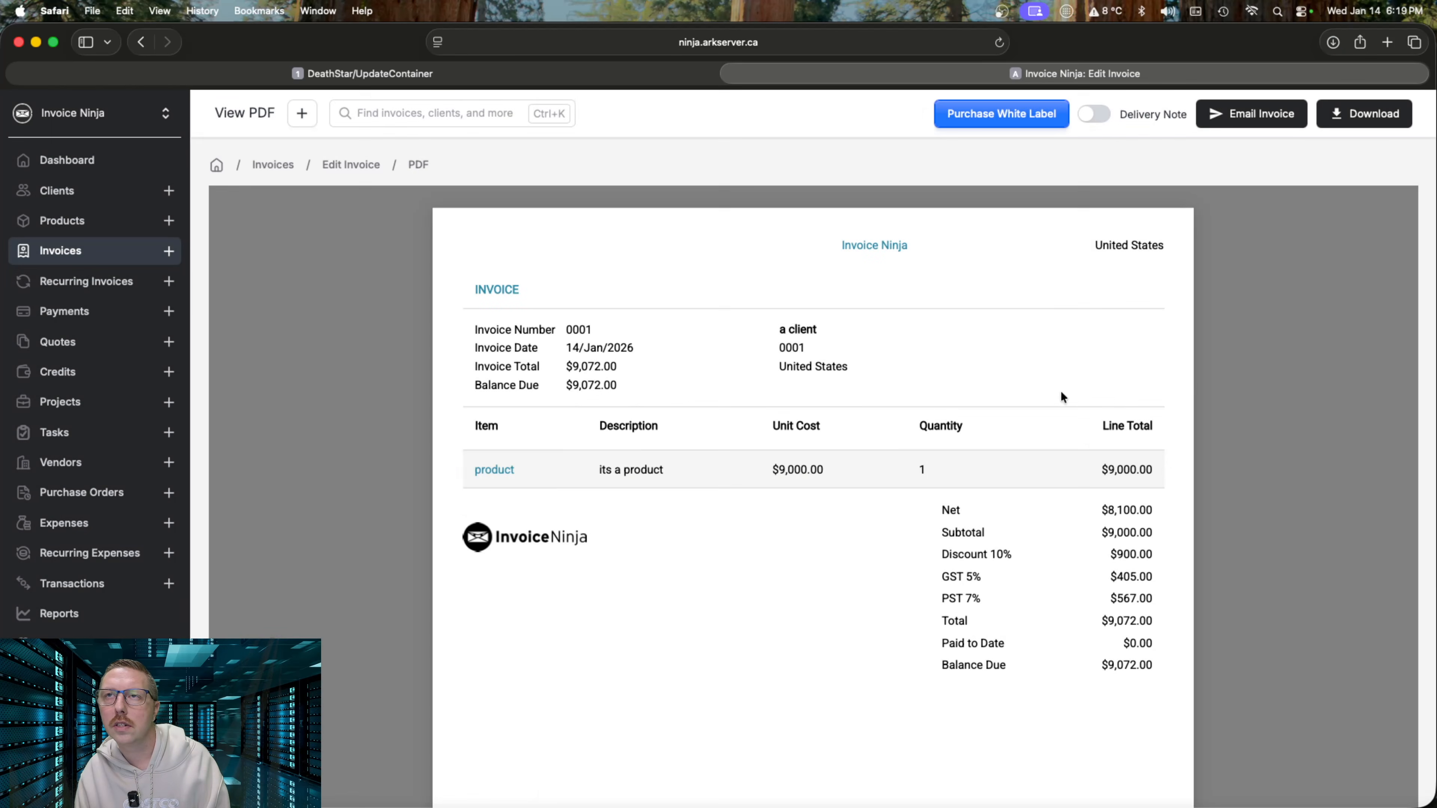
{"action": "left_click", "coordinate": [1332, 44]}
{"action": "left_click", "coordinate": [1252, 118]}
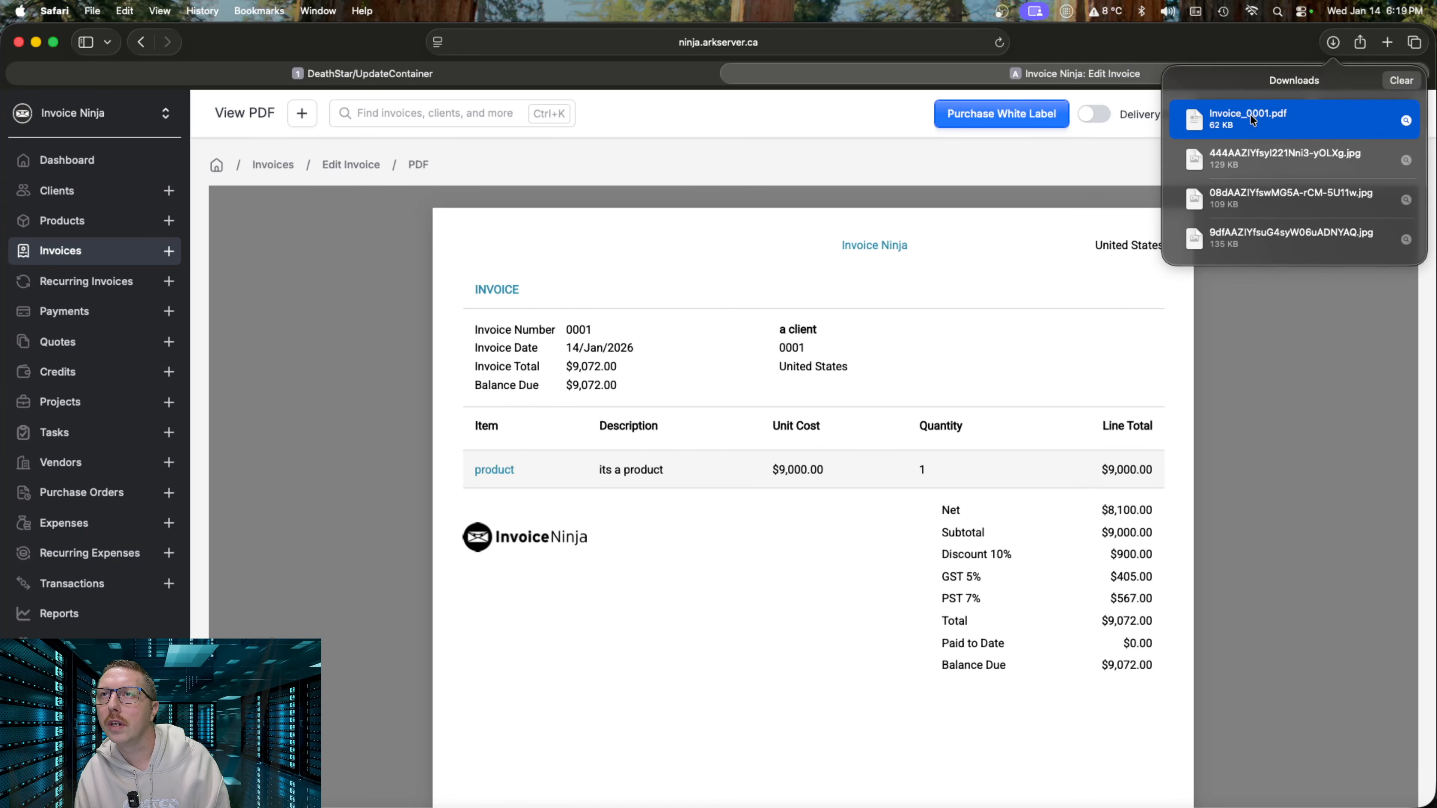
{"action": "double_click", "coordinate": [1252, 118]}
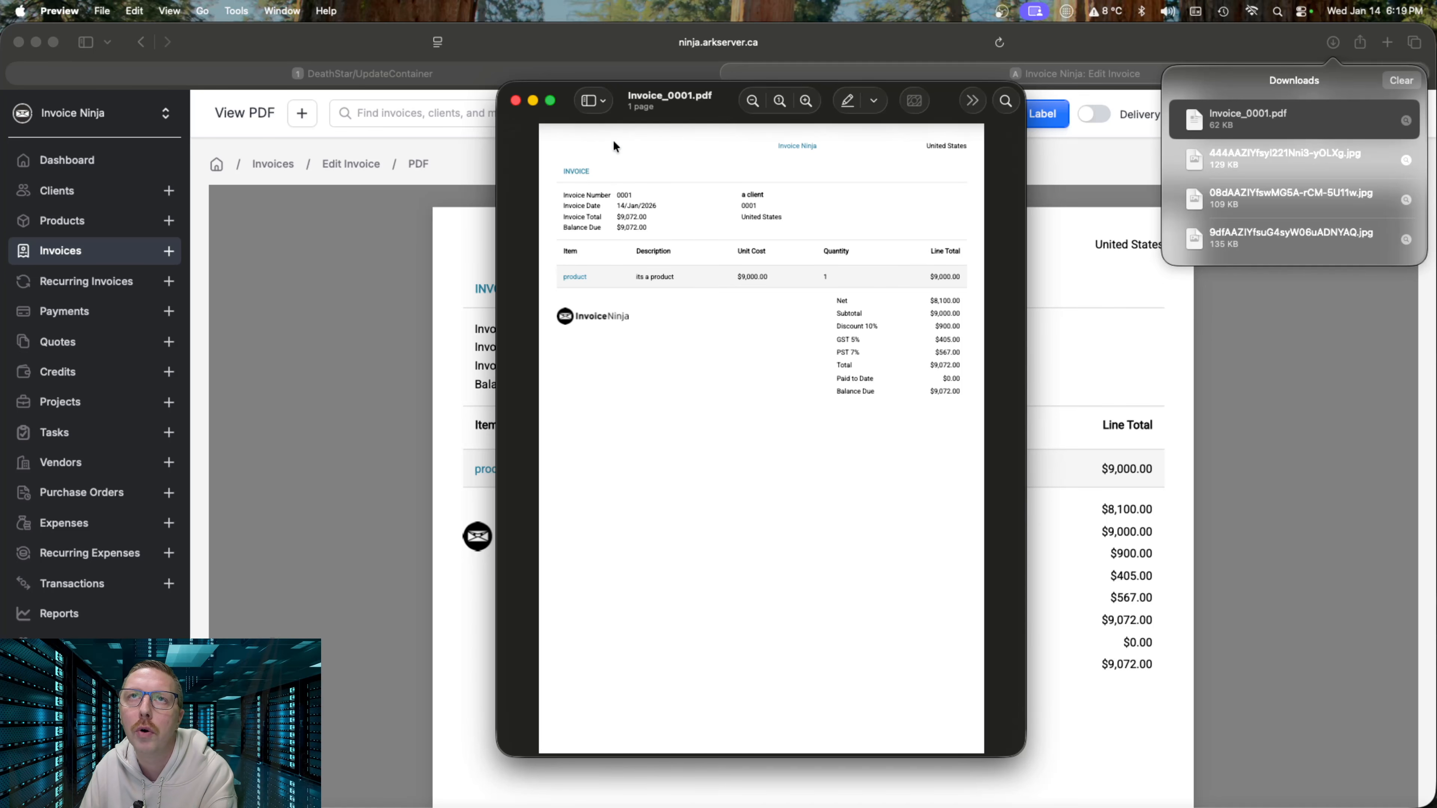
{"action": "scroll", "coordinate": [587, 156], "scroll_direction": "down", "scroll_amount": 1}
{"action": "scroll", "coordinate": [597, 167], "scroll_direction": "up", "scroll_amount": 1}
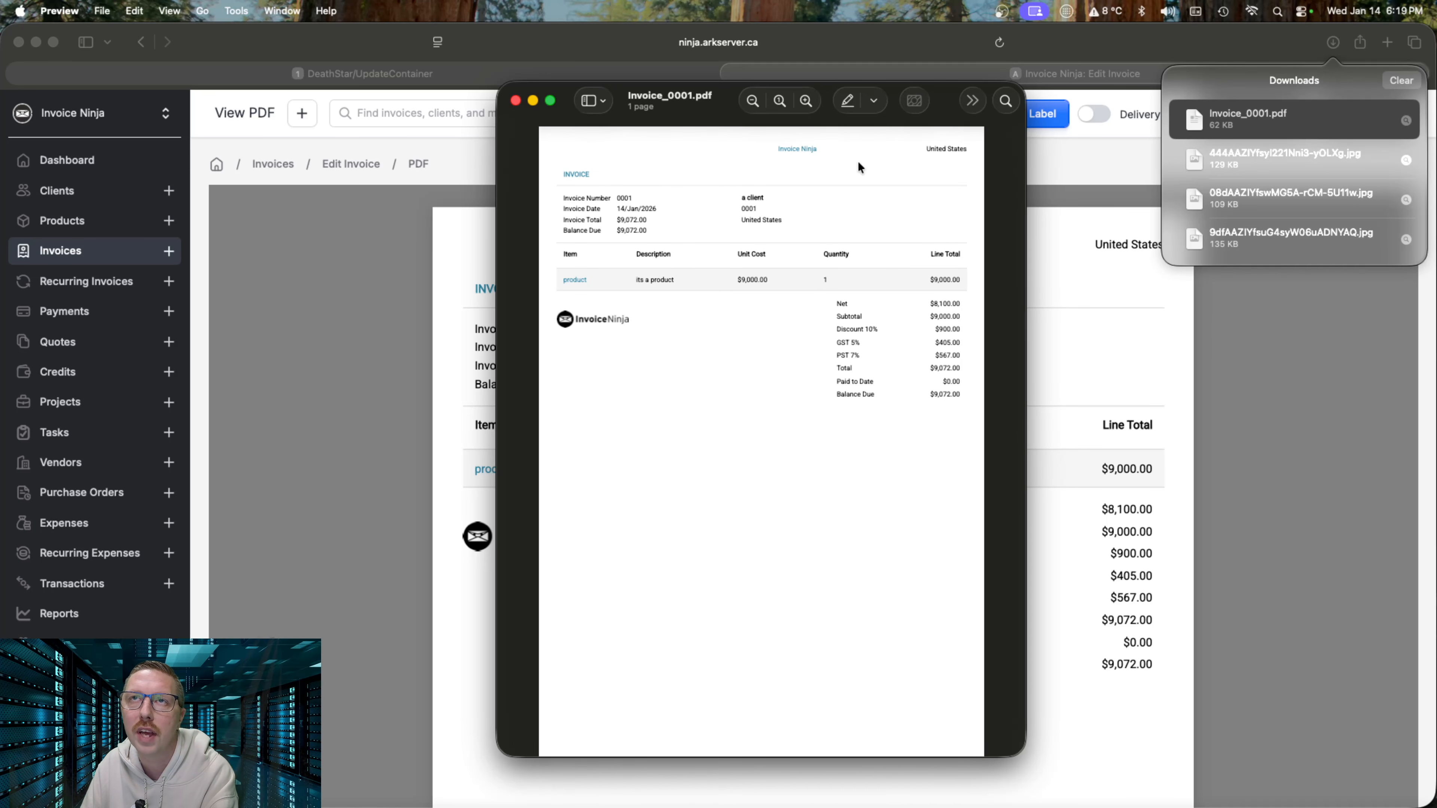
{"action": "left_click", "coordinate": [515, 101]}
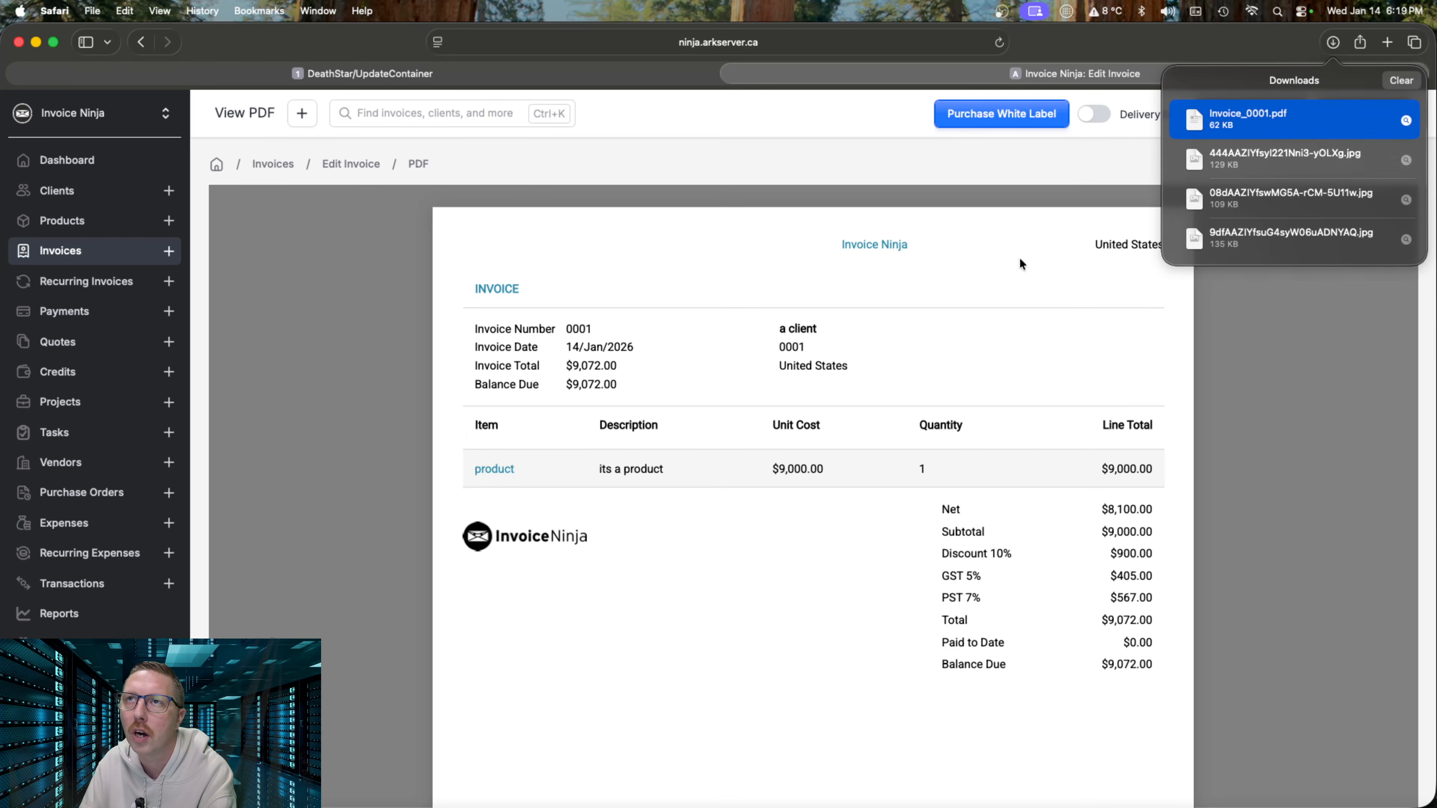
{"action": "left_click", "coordinate": [1017, 258]}
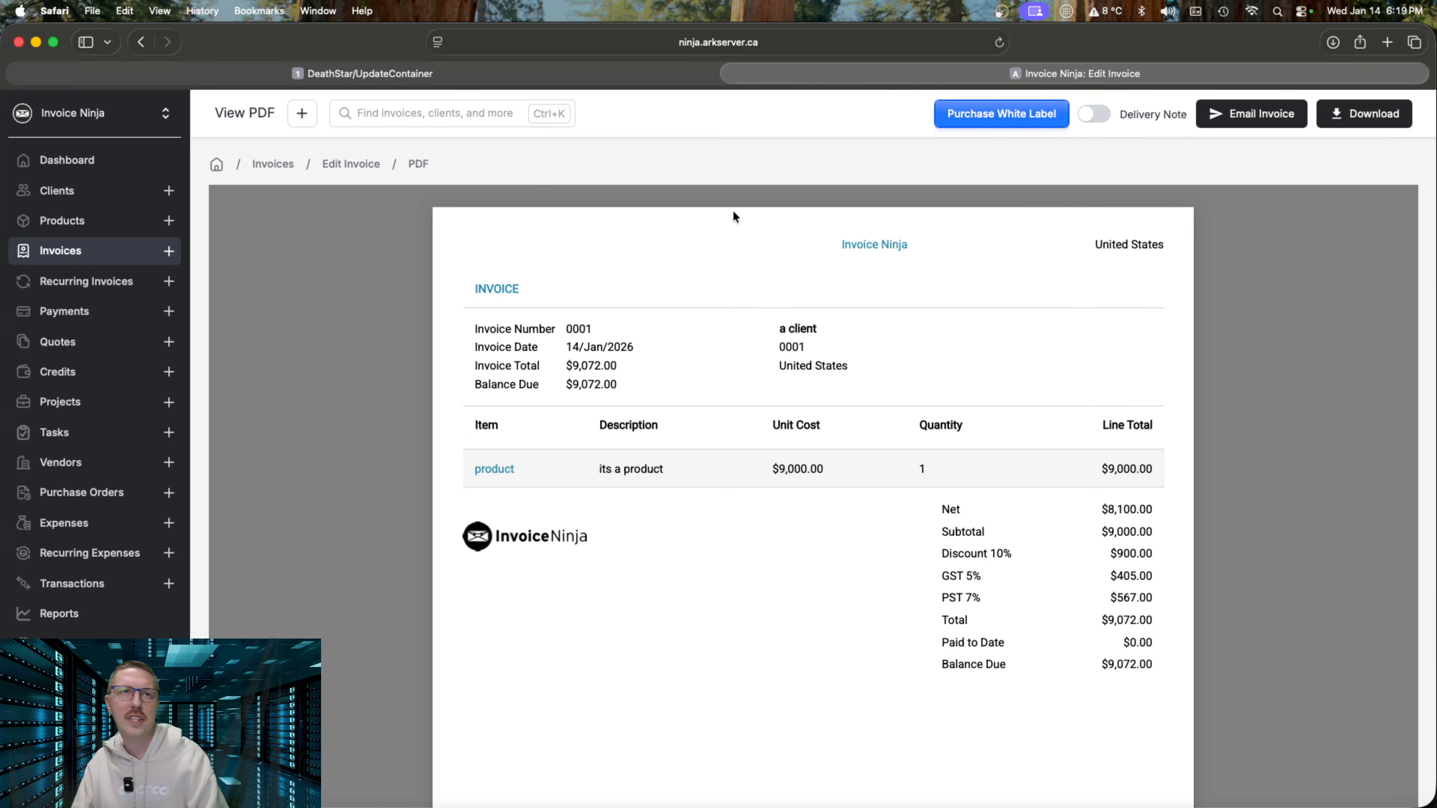
Look through the Quotes, Credits, Projects, Tasks, Vendors, Purchase Orders, Expenses and Transactions pages.
{"action": "left_click", "coordinate": [73, 342]}
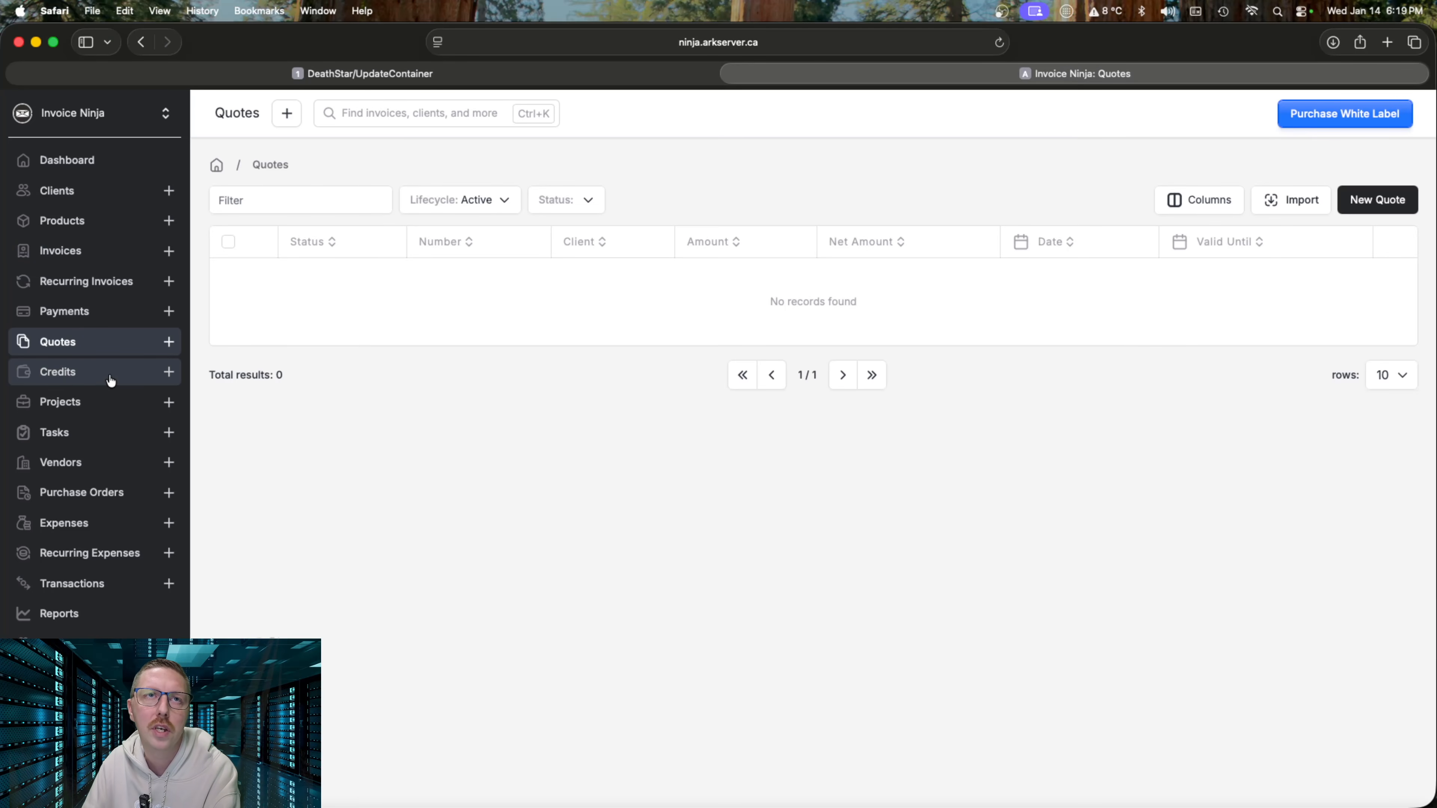
{"action": "left_click", "coordinate": [70, 372]}
{"action": "left_click", "coordinate": [75, 403]}
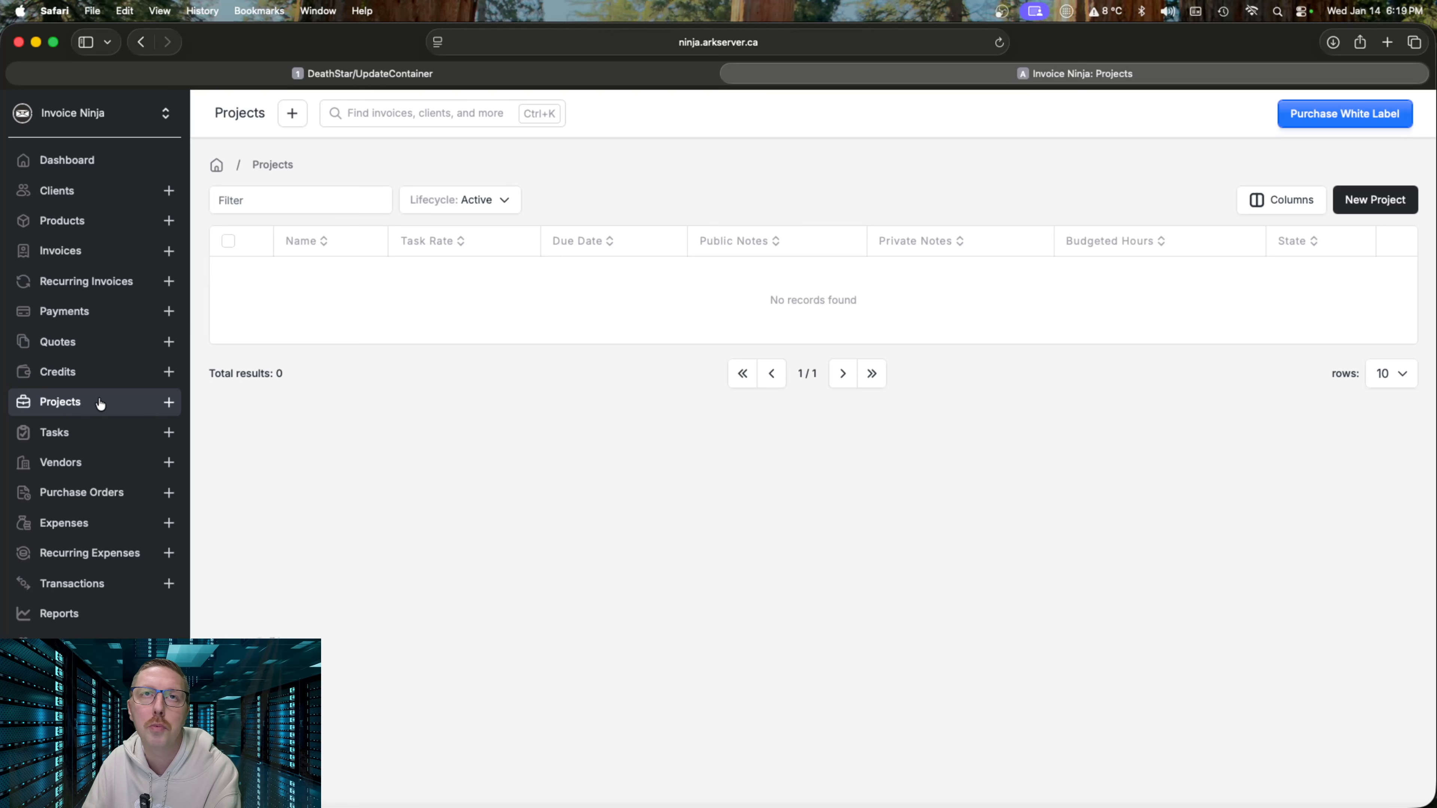
{"action": "left_click", "coordinate": [83, 440]}
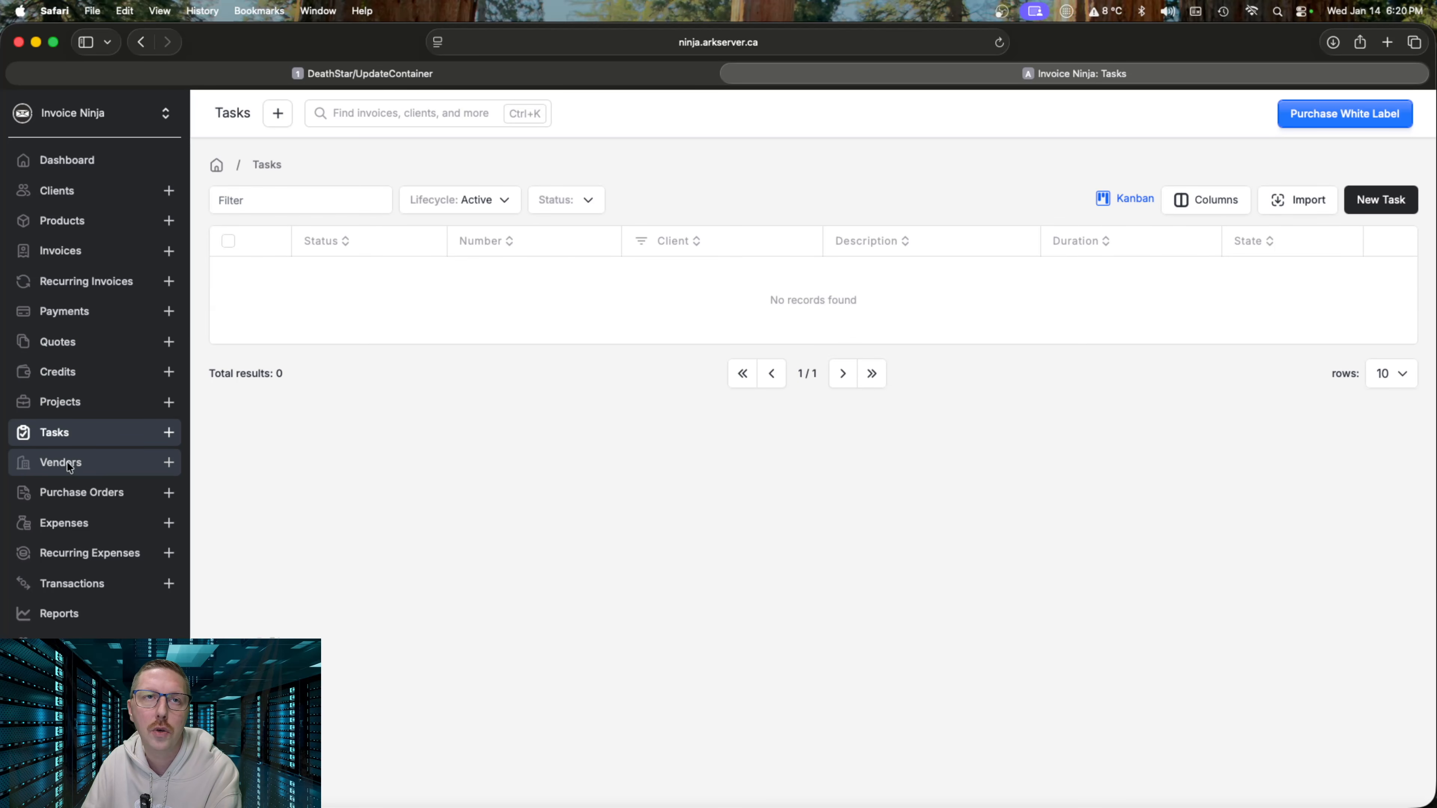
{"action": "left_click", "coordinate": [73, 475]}
{"action": "left_click", "coordinate": [75, 494]}
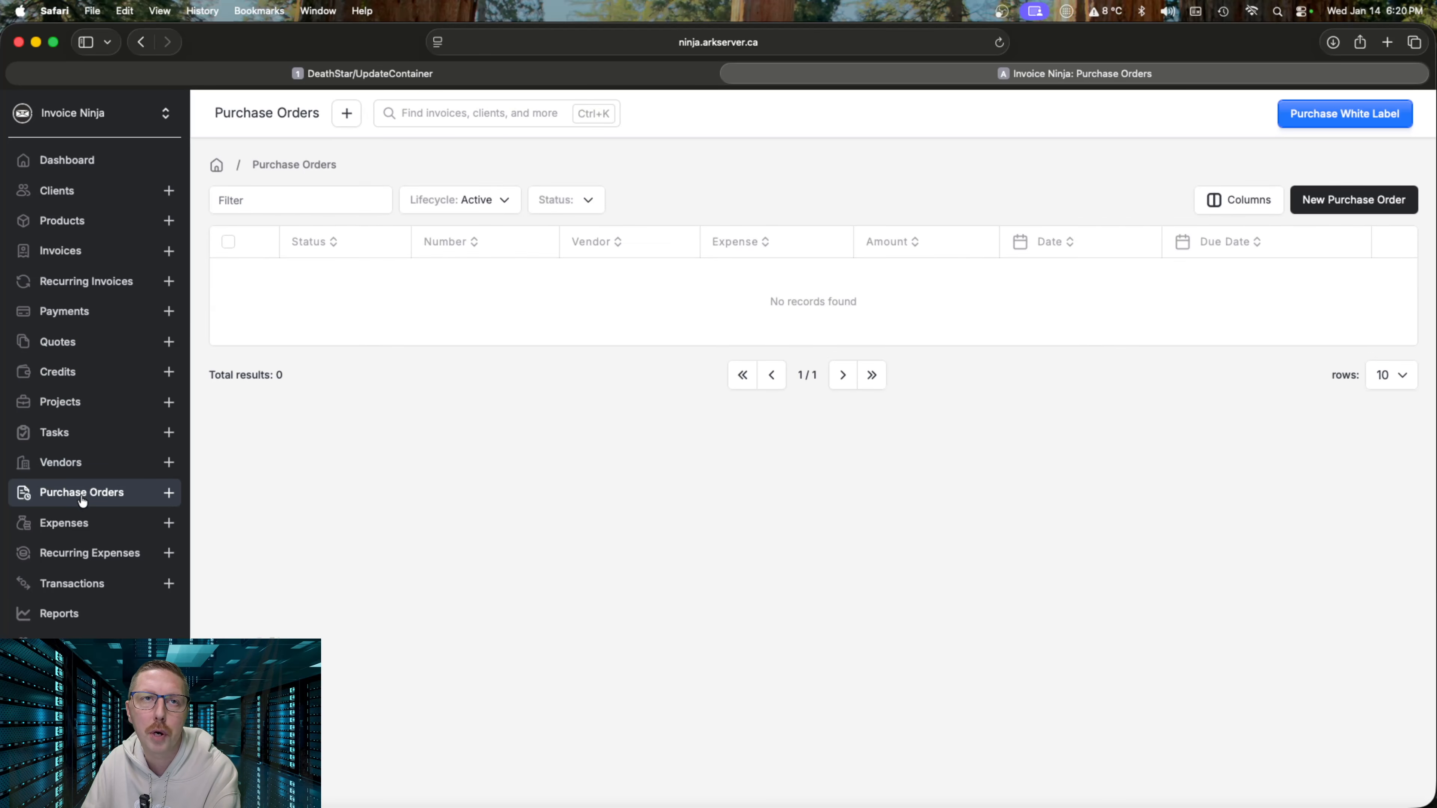
{"action": "left_click", "coordinate": [81, 531]}
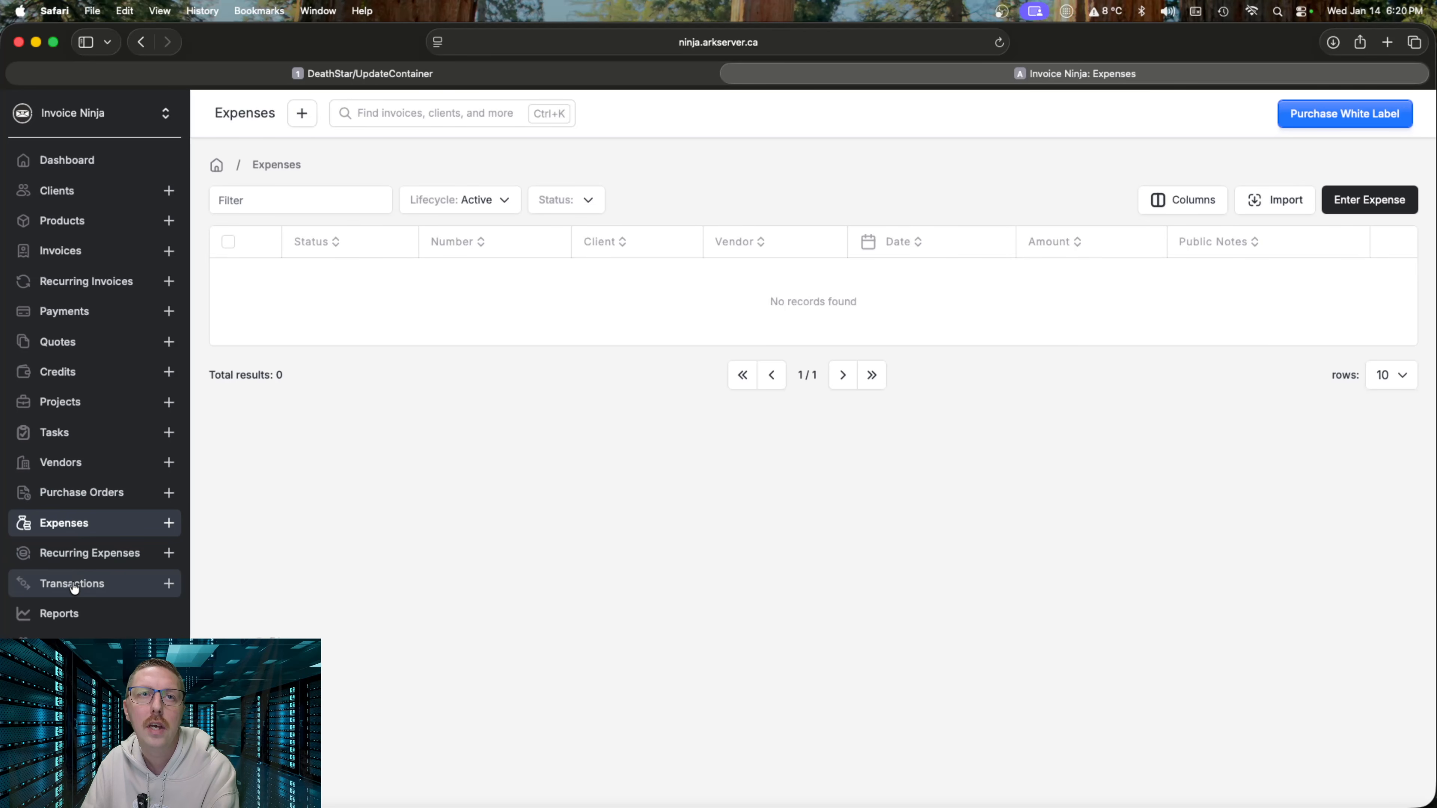
{"action": "left_click", "coordinate": [78, 587]}
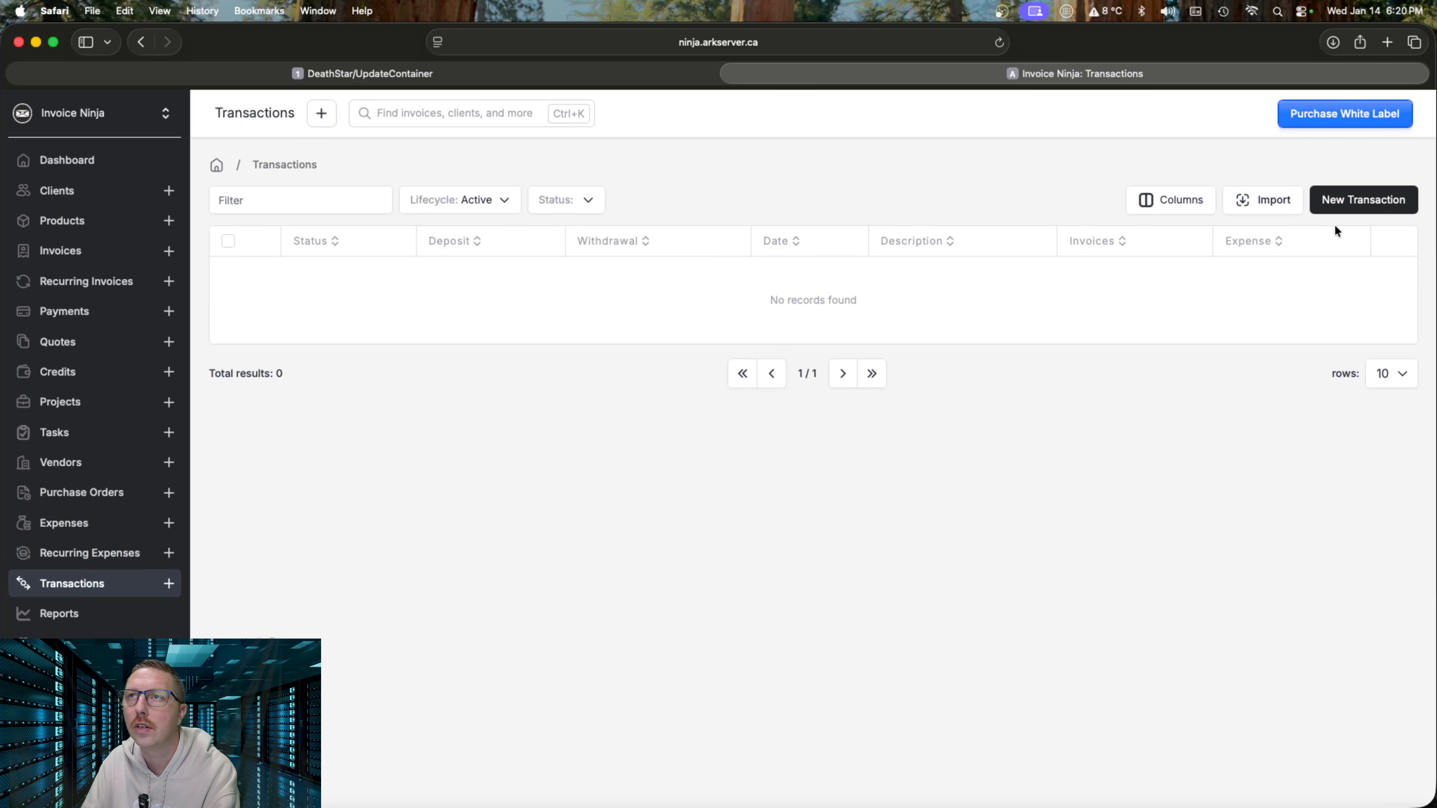
Open a new transaction form and look at its Type options without choosing a different one.
{"action": "left_click", "coordinate": [1365, 199]}
{"action": "left_click", "coordinate": [962, 274]}
{"action": "left_click", "coordinate": [937, 232]}
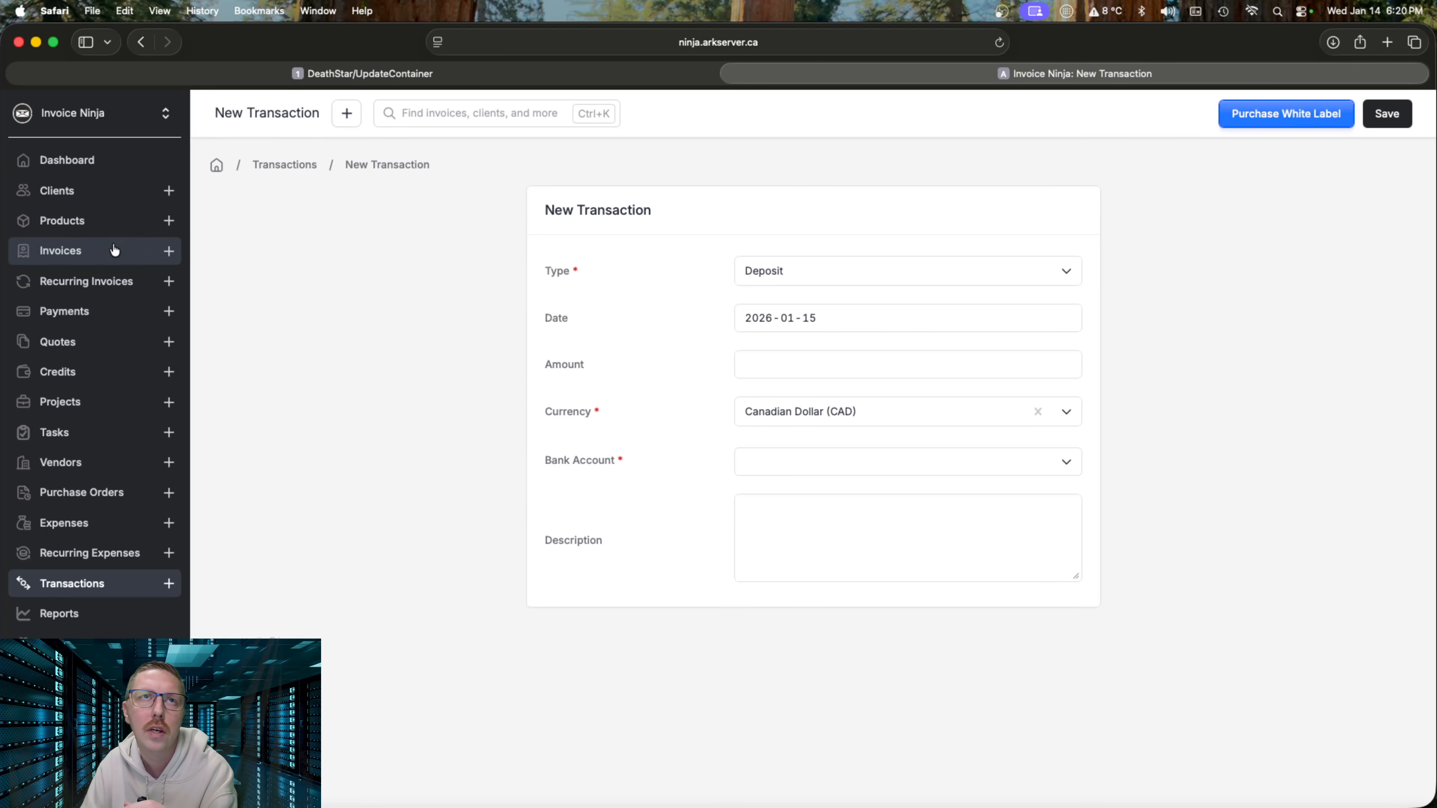
Return to the dashboard and review its overview, recent activity and payment and invoice summaries.
{"action": "left_click", "coordinate": [84, 164]}
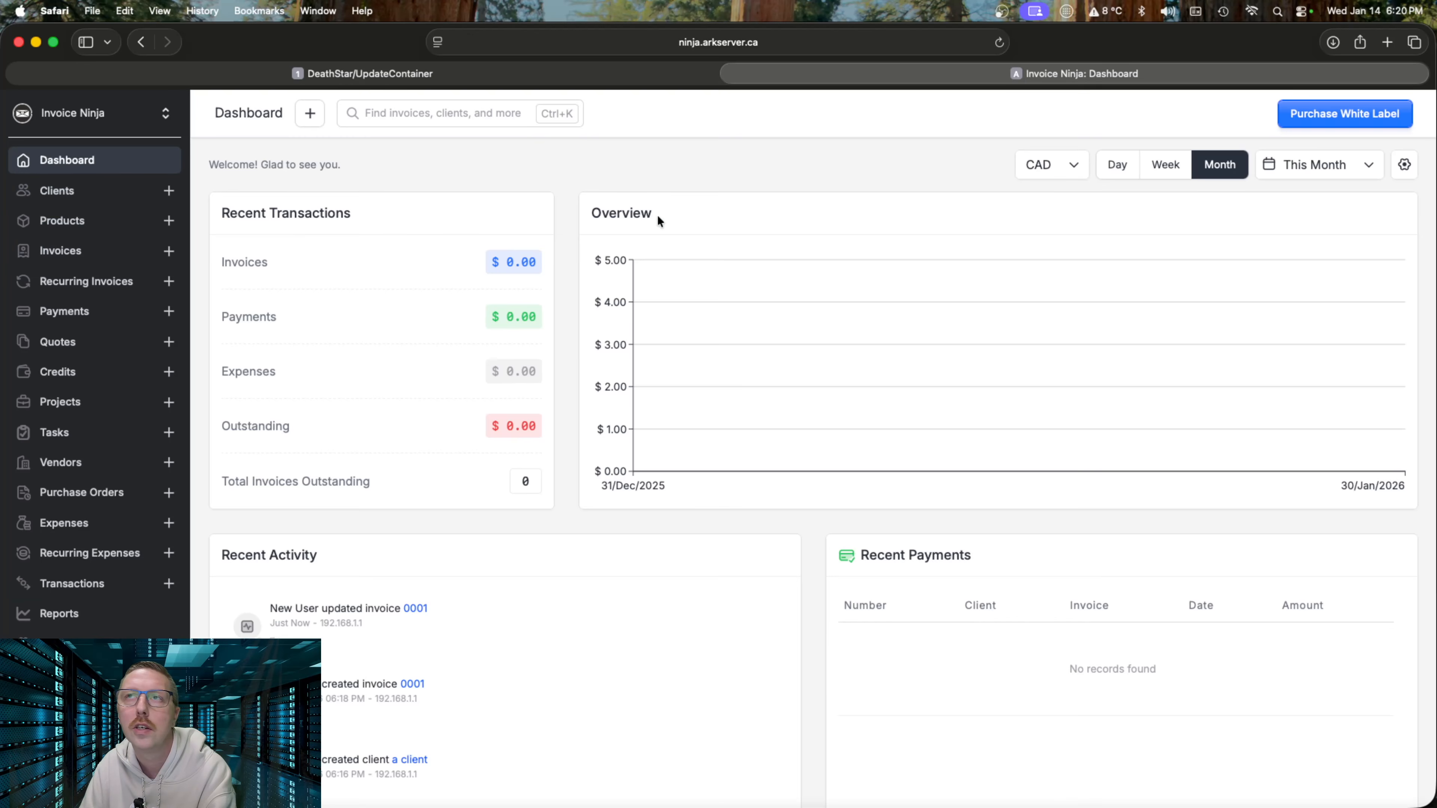
{"action": "scroll", "coordinate": [926, 179], "scroll_direction": "down", "scroll_amount": 1}
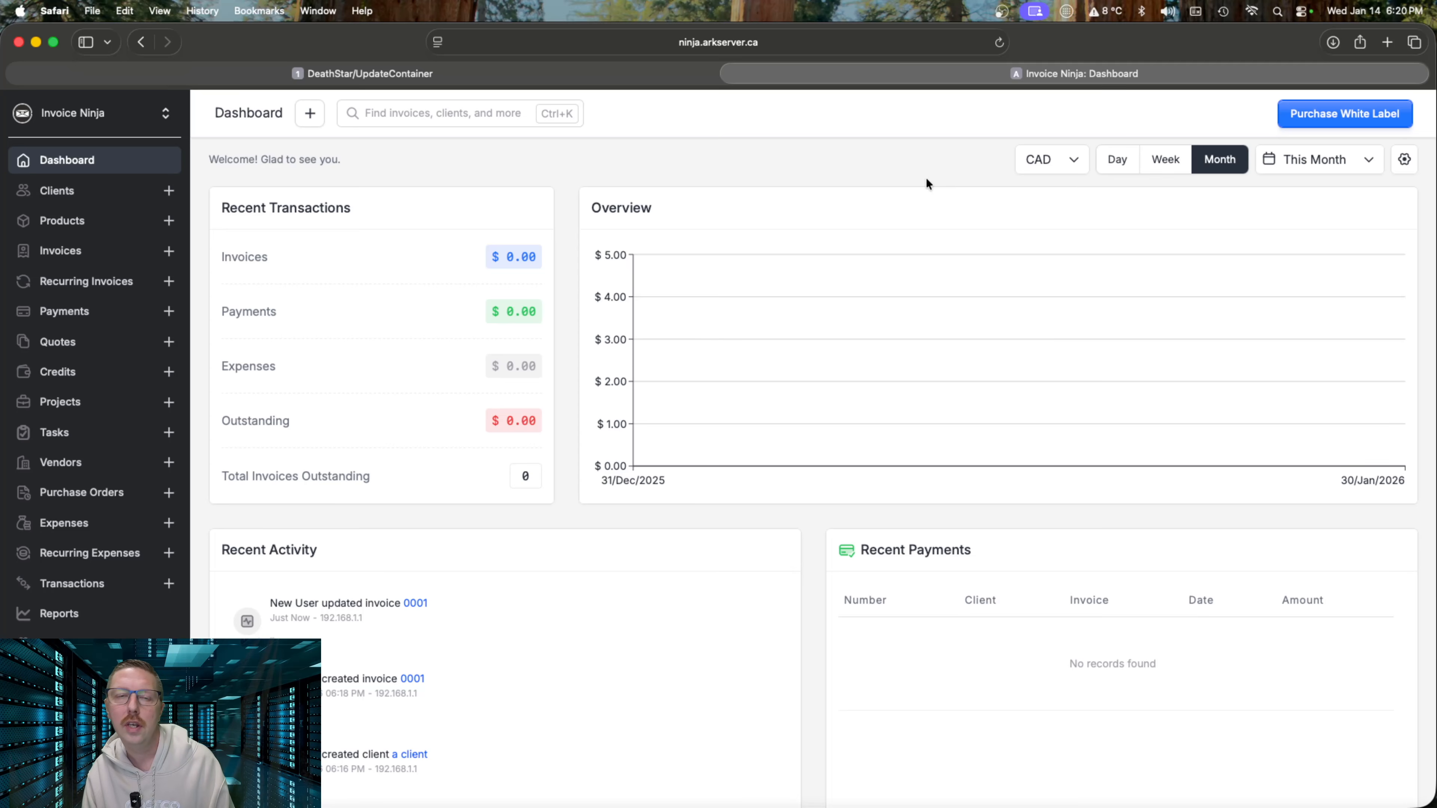
{"action": "scroll", "coordinate": [809, 203], "scroll_direction": "up", "scroll_amount": 1}
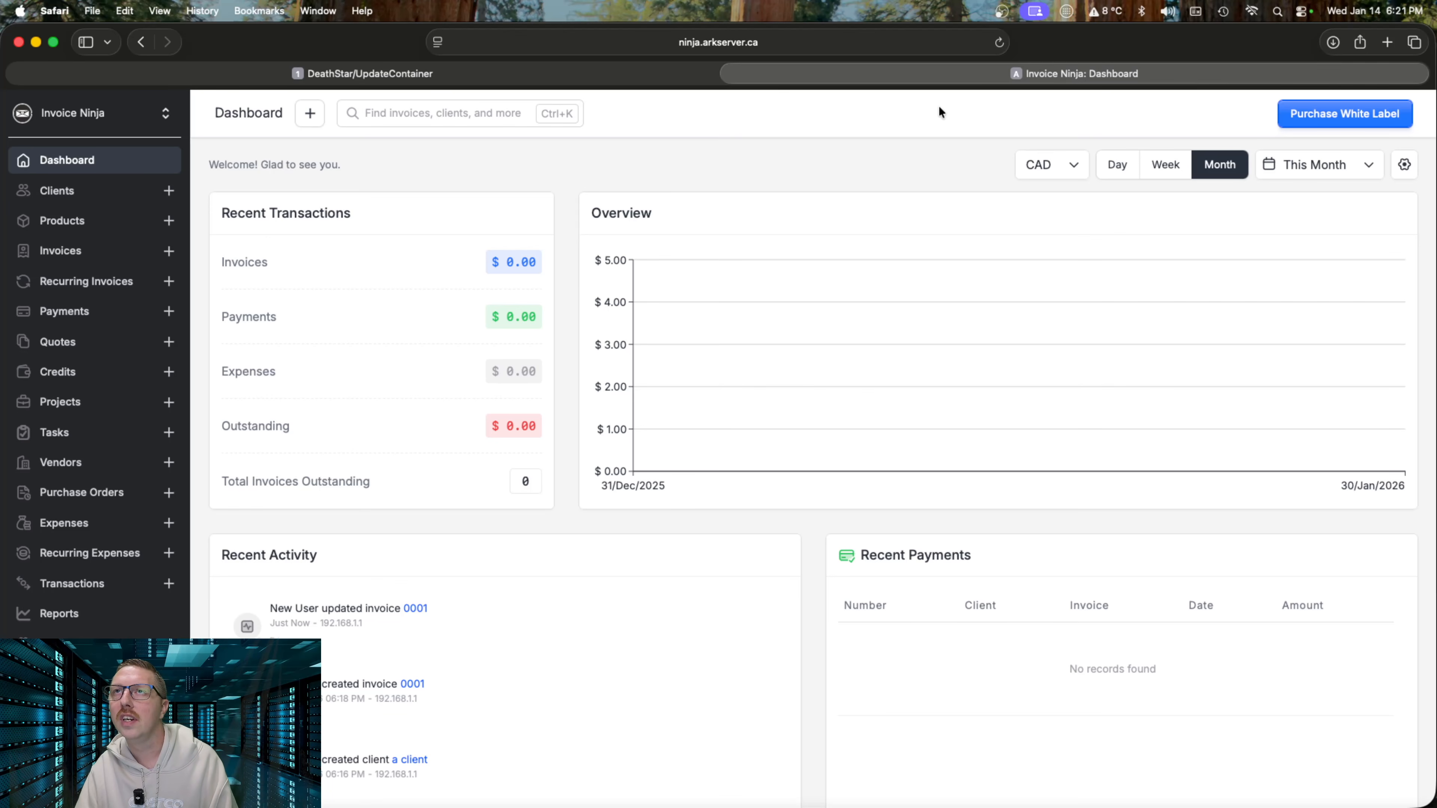
{"action": "scroll", "coordinate": [687, 186], "scroll_direction": "down", "scroll_amount": 5}
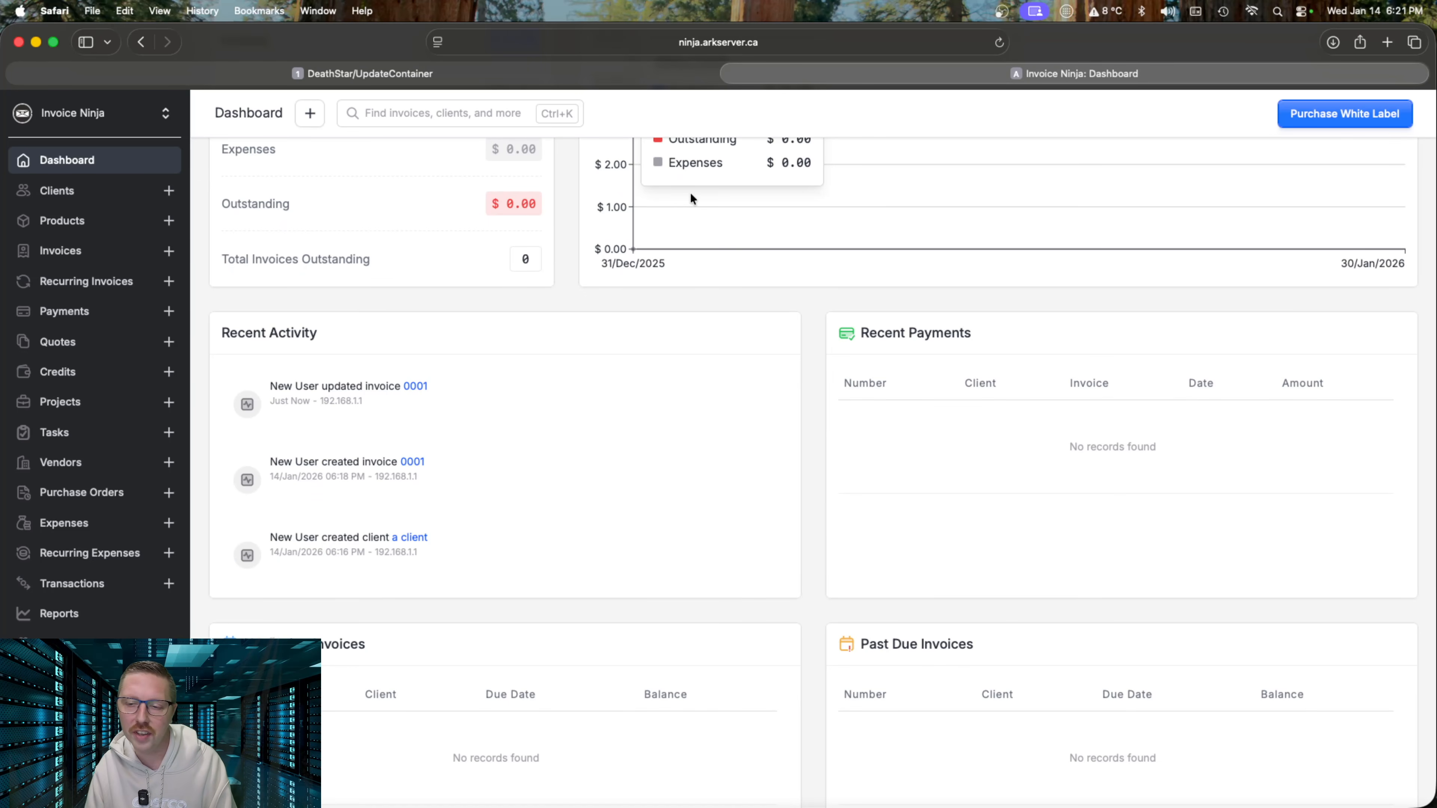
{"action": "scroll", "coordinate": [690, 192], "scroll_direction": "up", "scroll_amount": 5}
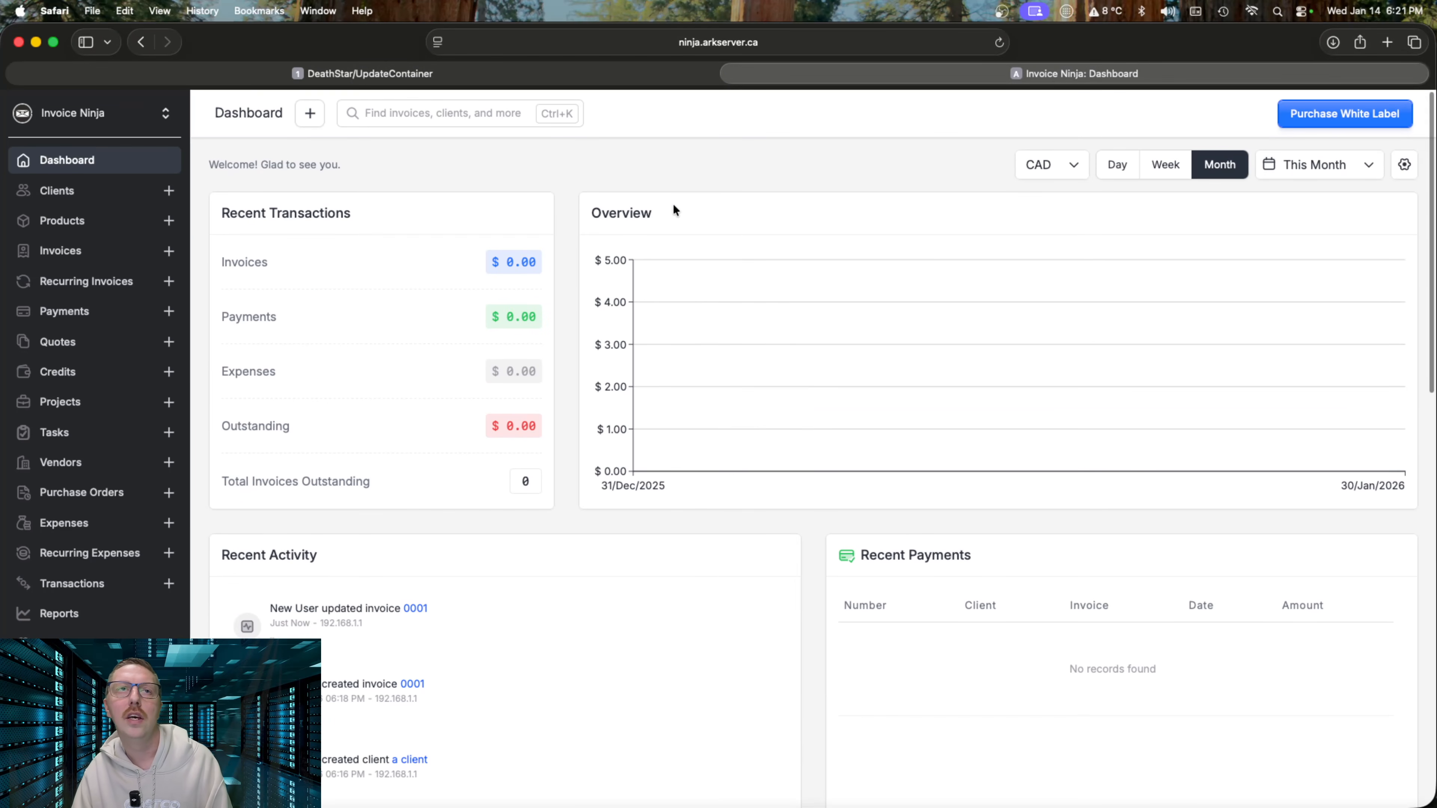